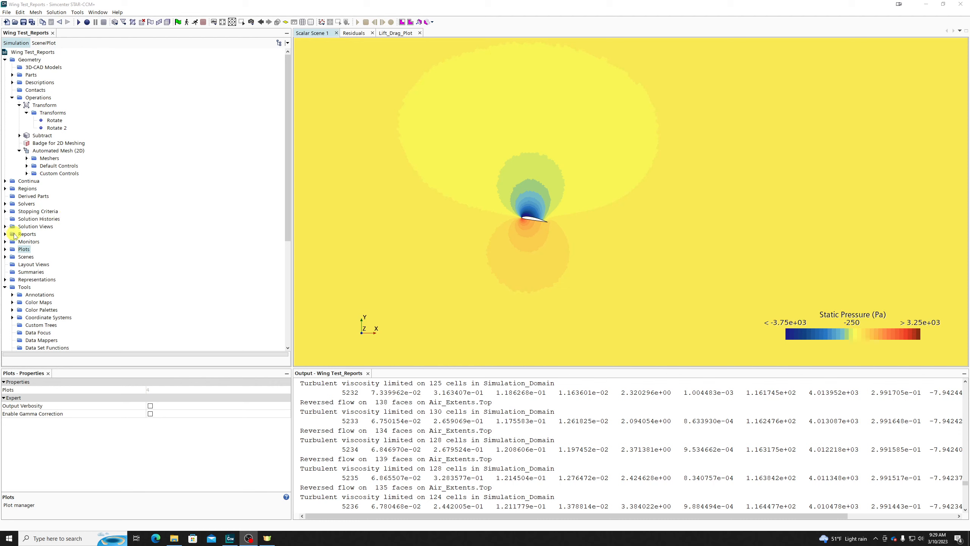
Examine the Reports, Monitors, Plots and Scenes managers in the Wing Test_Reports simulation tree
{"action": "left_click", "coordinate": [25, 234]}
{"action": "left_click", "coordinate": [21, 258], "text": "shift"}
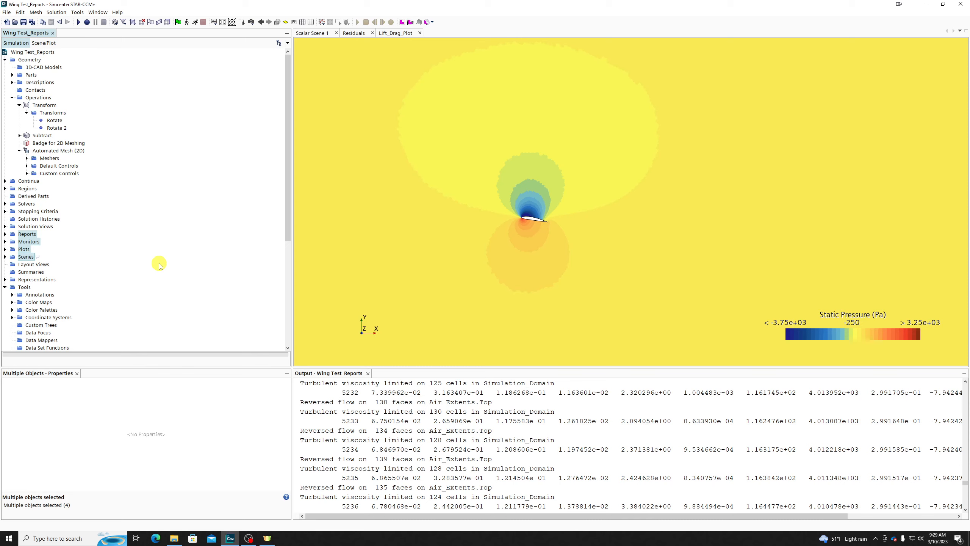
{"action": "left_click", "coordinate": [27, 234]}
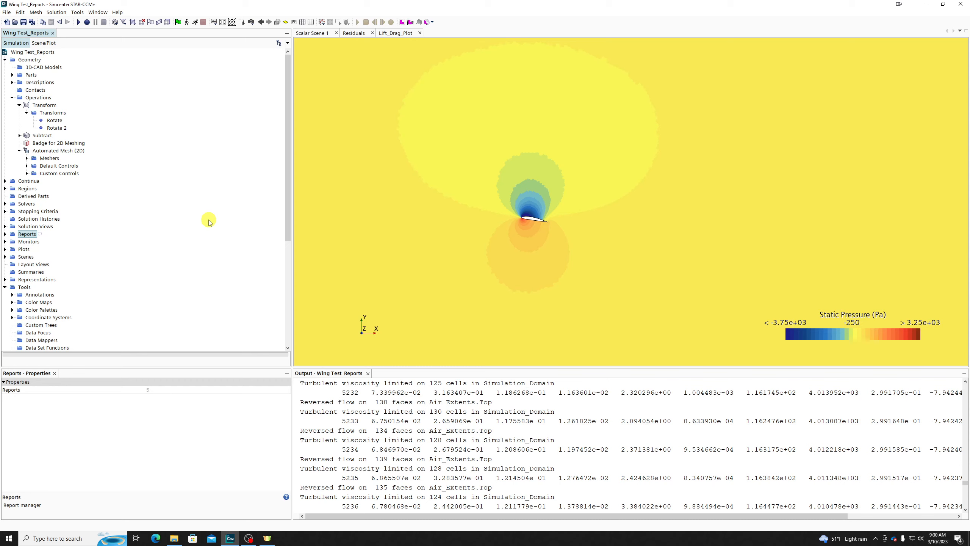
{"action": "left_click", "coordinate": [28, 242]}
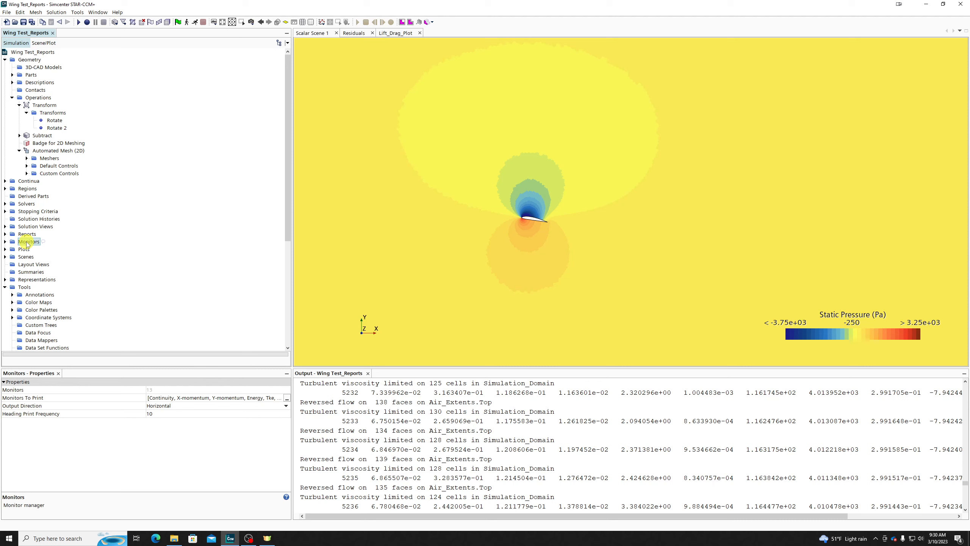
{"action": "left_click", "coordinate": [22, 249]}
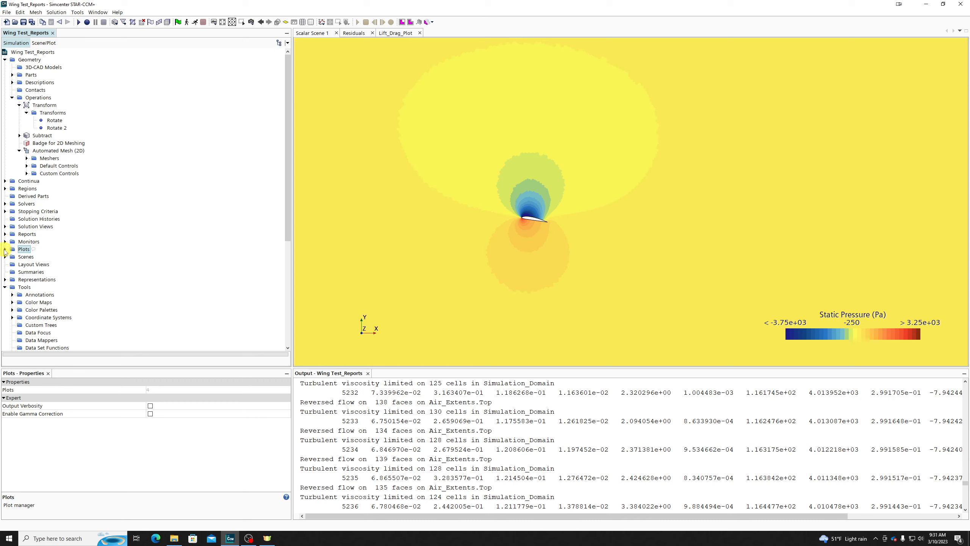
{"action": "left_click", "coordinate": [27, 233]}
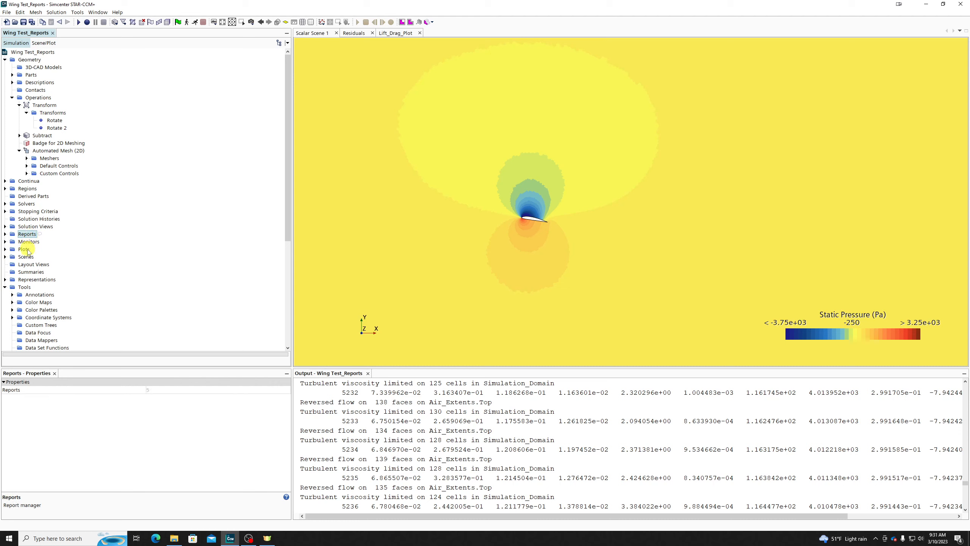
{"action": "left_click", "coordinate": [24, 249], "text": "shift"}
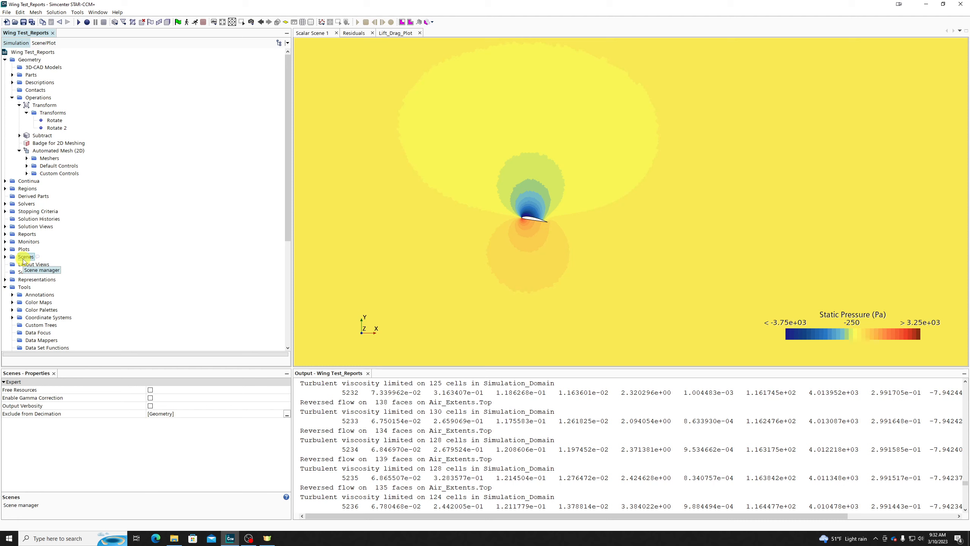
Expand the Reports folder and review the properties of the existing pitching moment, Lift, X_cp and Y_cp reports
{"action": "left_click", "coordinate": [25, 235]}
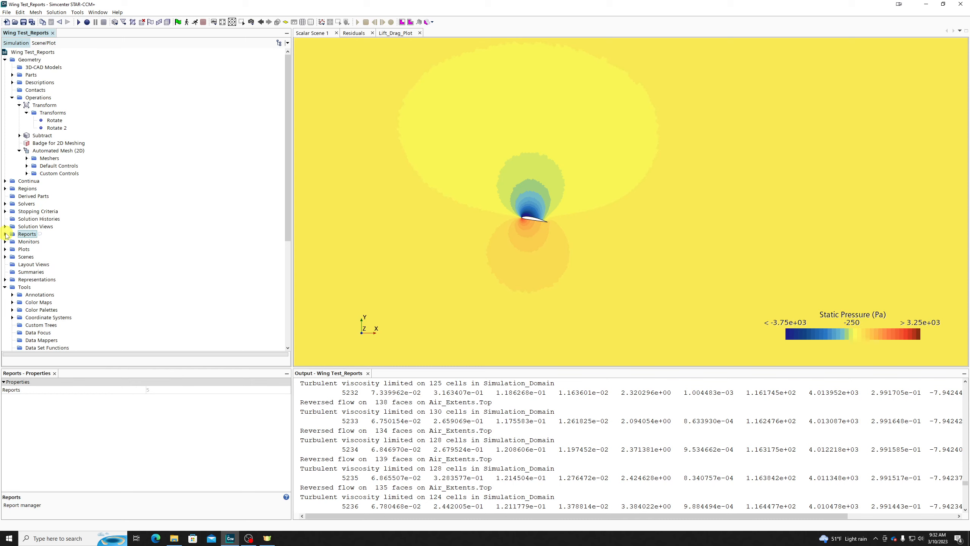
{"action": "left_click", "coordinate": [5, 234]}
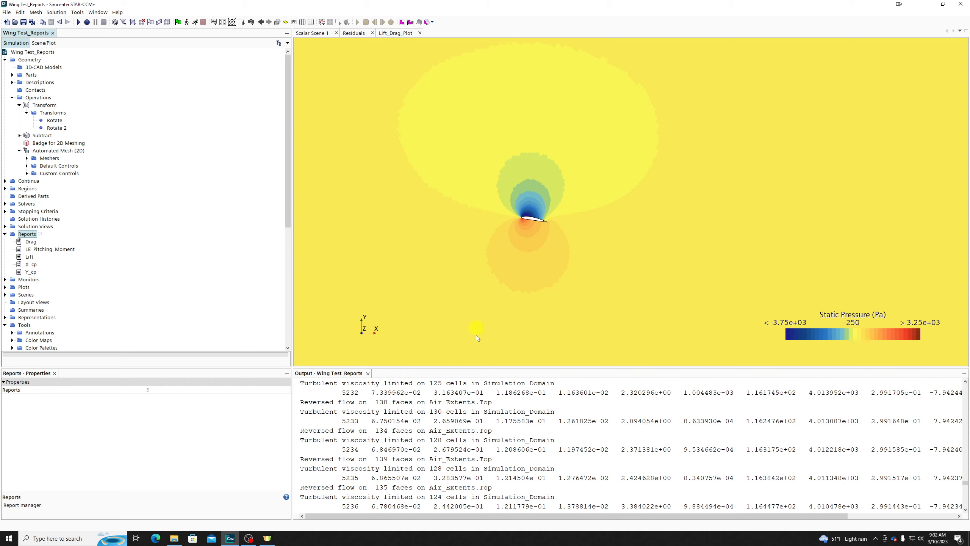
{"action": "left_click", "coordinate": [34, 249]}
{"action": "left_click", "coordinate": [29, 257]}
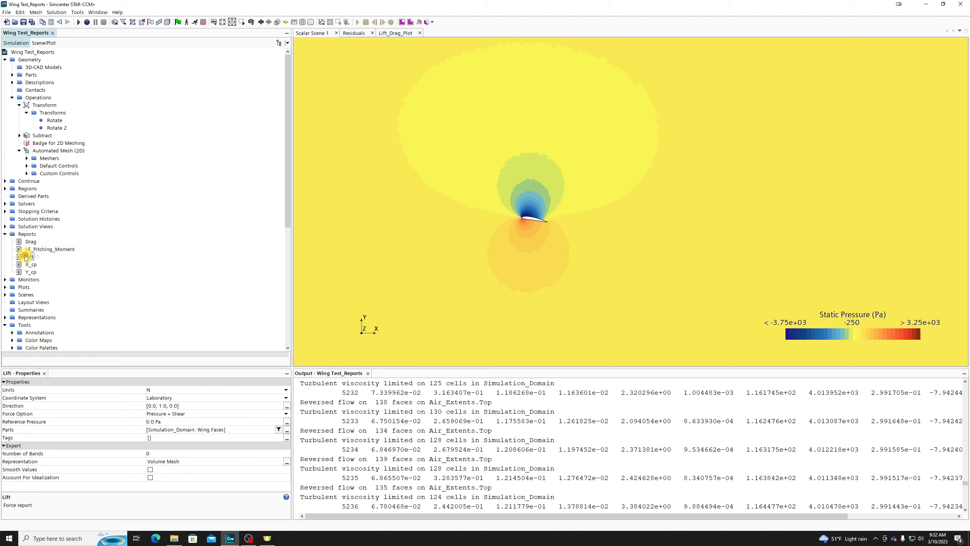
{"action": "left_click", "coordinate": [31, 264]}
{"action": "left_click", "coordinate": [31, 272]}
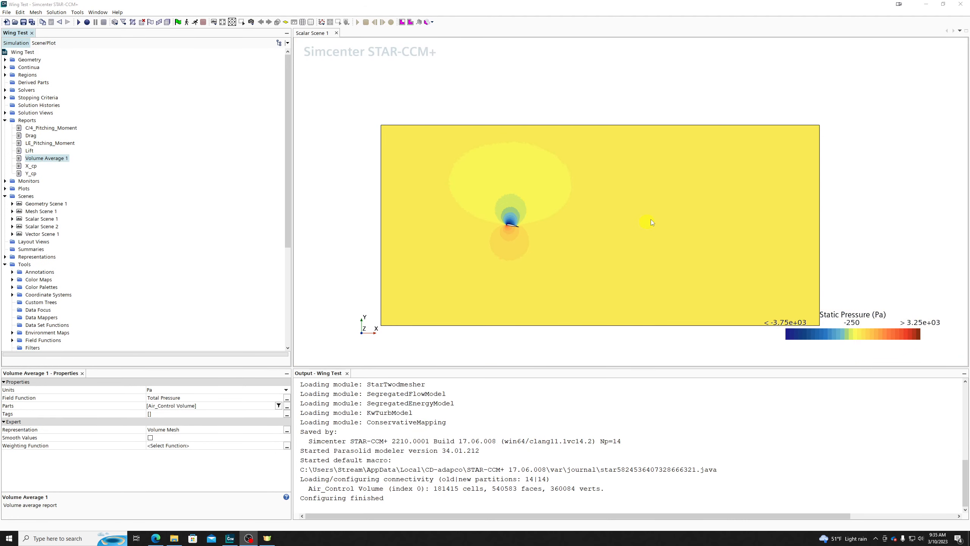
Create a new Center of Loads report from the Flow / Energy category in the Wing Test simulation
{"action": "right_click", "coordinate": [26, 121]}
{"action": "mouse_move", "coordinate": [87, 129]}
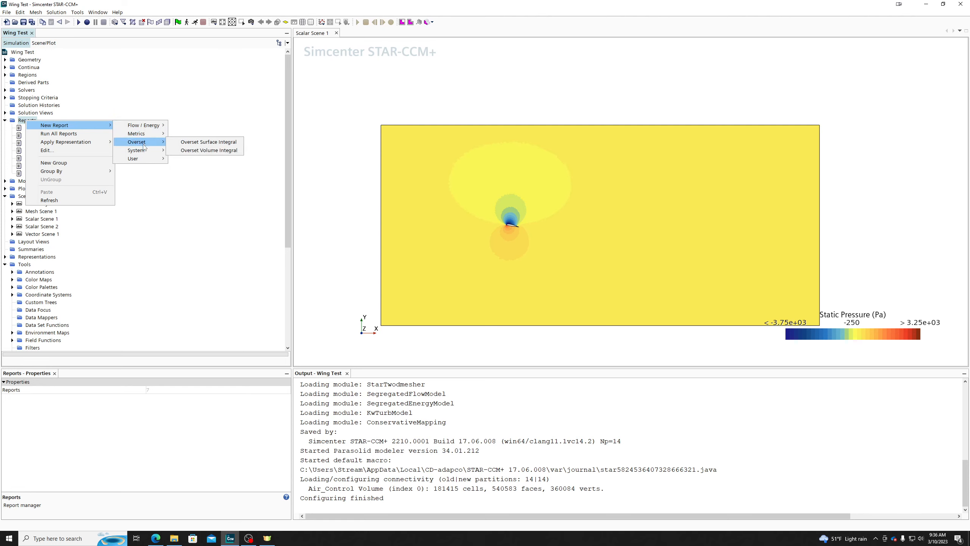
{"action": "mouse_move", "coordinate": [145, 160]}
{"action": "mouse_move", "coordinate": [141, 124]}
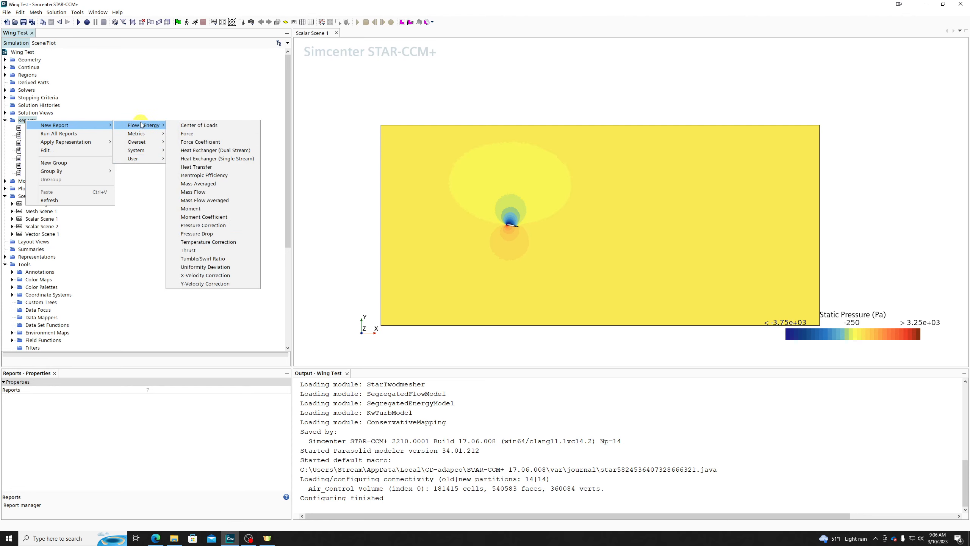
{"action": "left_click", "coordinate": [207, 127]}
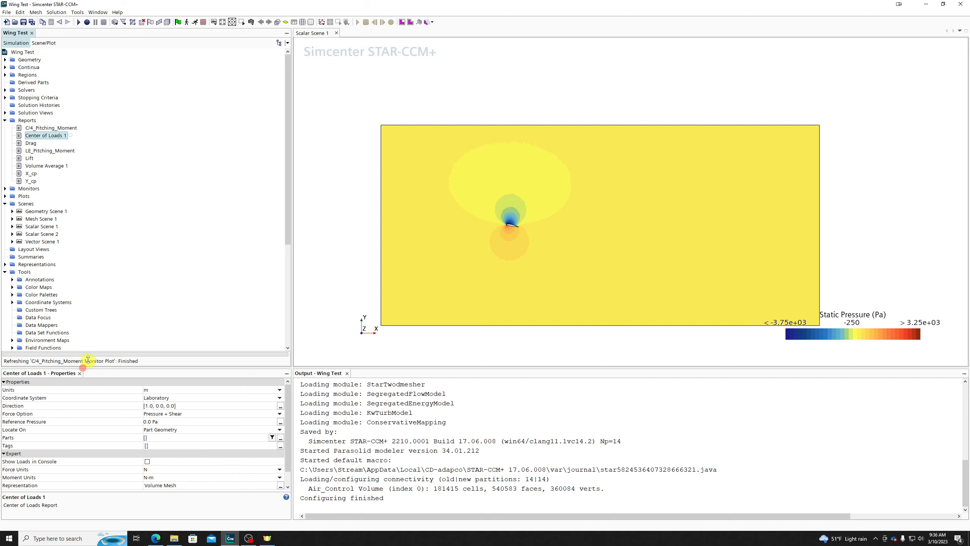
Review the new Center of Loads report's units, coordinate system, direction, force option, reference pressure and Locate On options
{"action": "left_click_drag", "start_coordinate": [62, 367], "coordinate": [59, 334]}
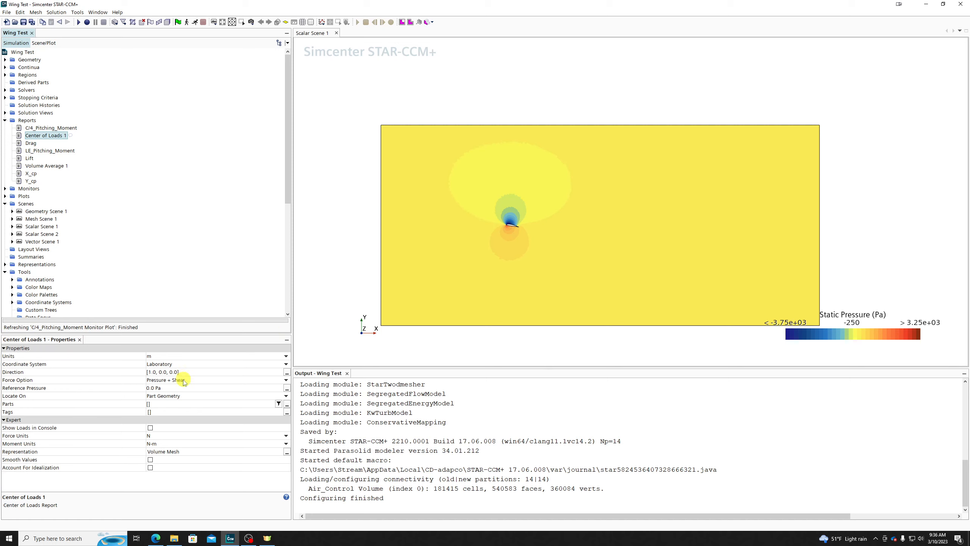
{"action": "left_click", "coordinate": [161, 356]}
{"action": "left_click", "coordinate": [161, 355]}
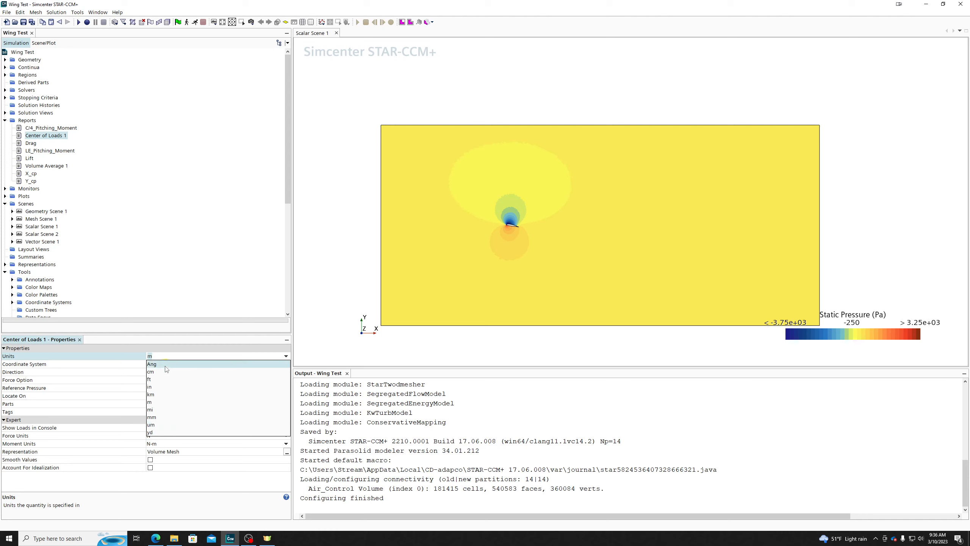
{"action": "left_click", "coordinate": [164, 356]}
{"action": "left_click", "coordinate": [111, 355]}
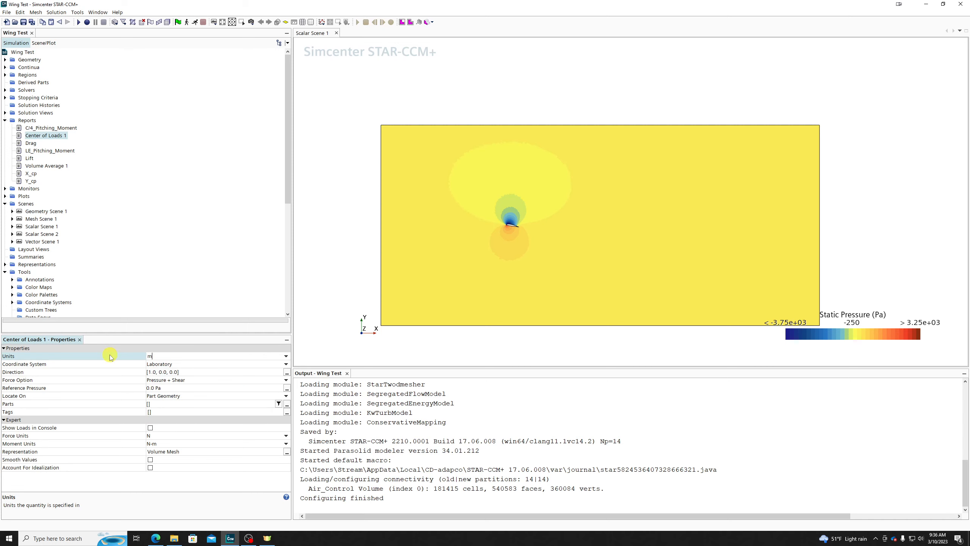
{"action": "left_click", "coordinate": [171, 364]}
{"action": "left_click", "coordinate": [195, 372]}
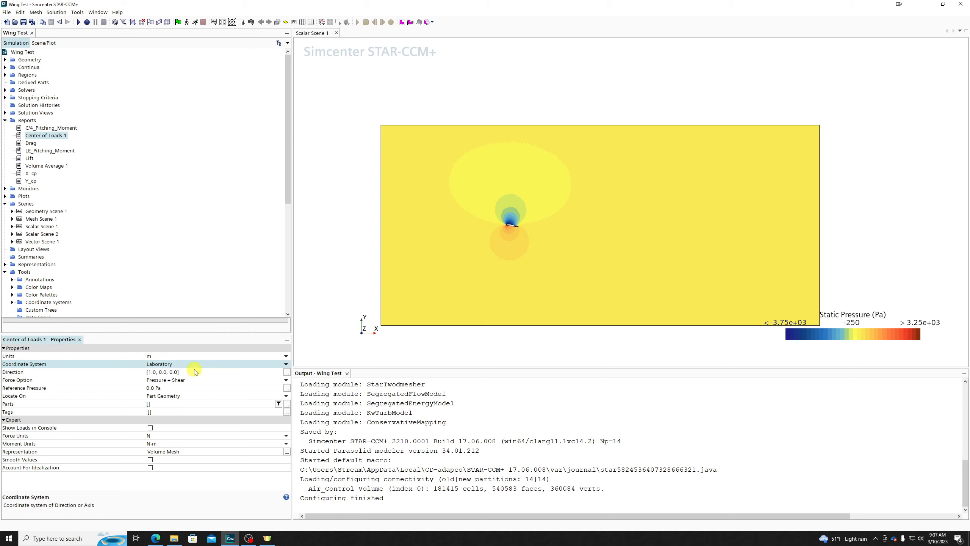
{"action": "left_click", "coordinate": [192, 379]}
{"action": "left_click", "coordinate": [49, 381]}
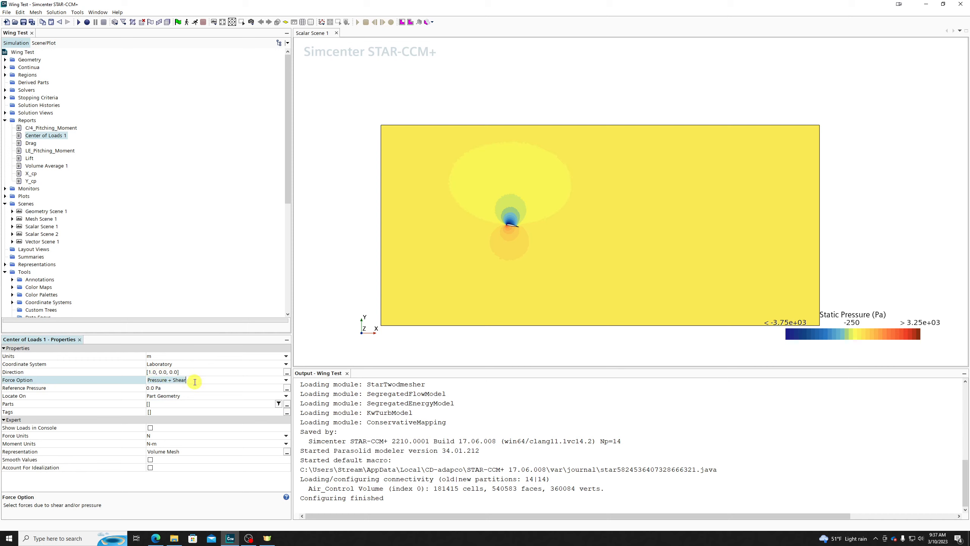
{"action": "left_click", "coordinate": [180, 388]}
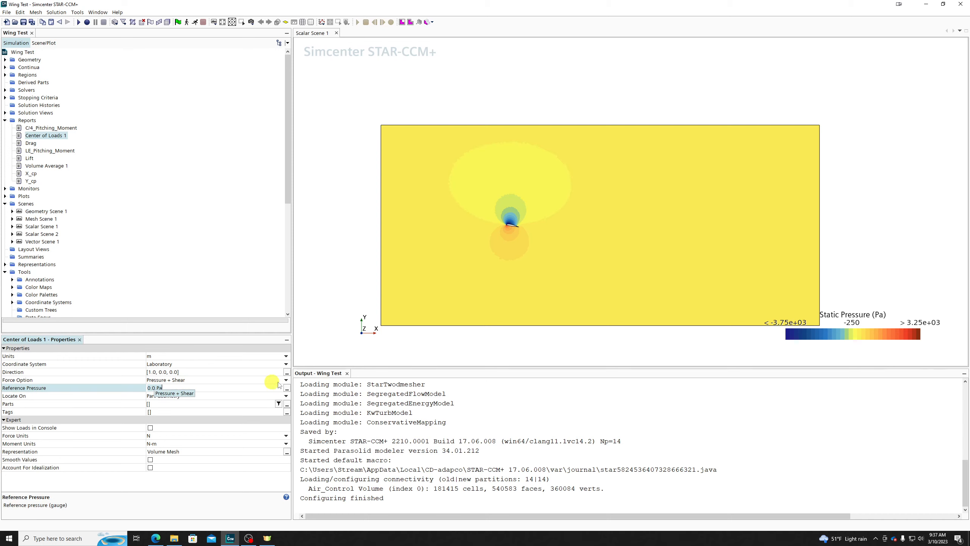
{"action": "left_click", "coordinate": [187, 396]}
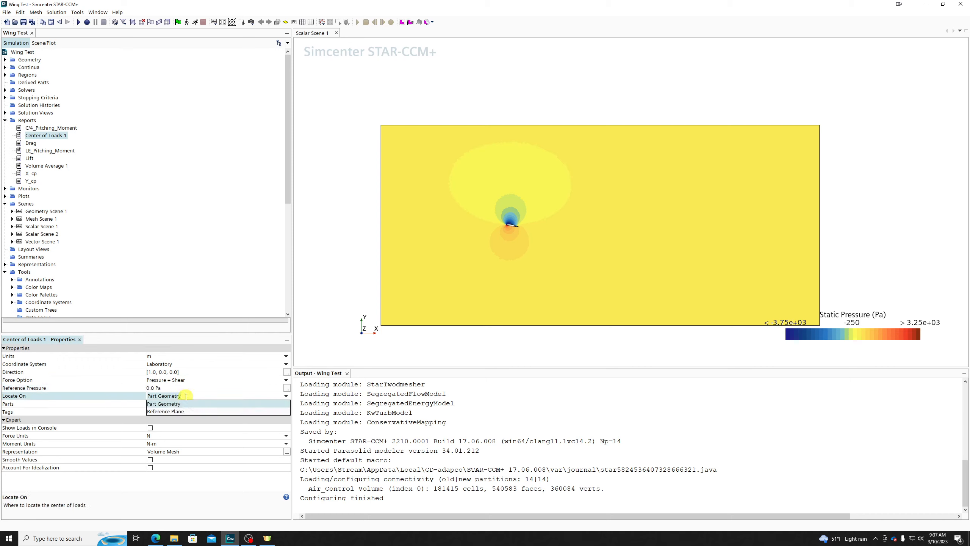
{"action": "left_click", "coordinate": [177, 396]}
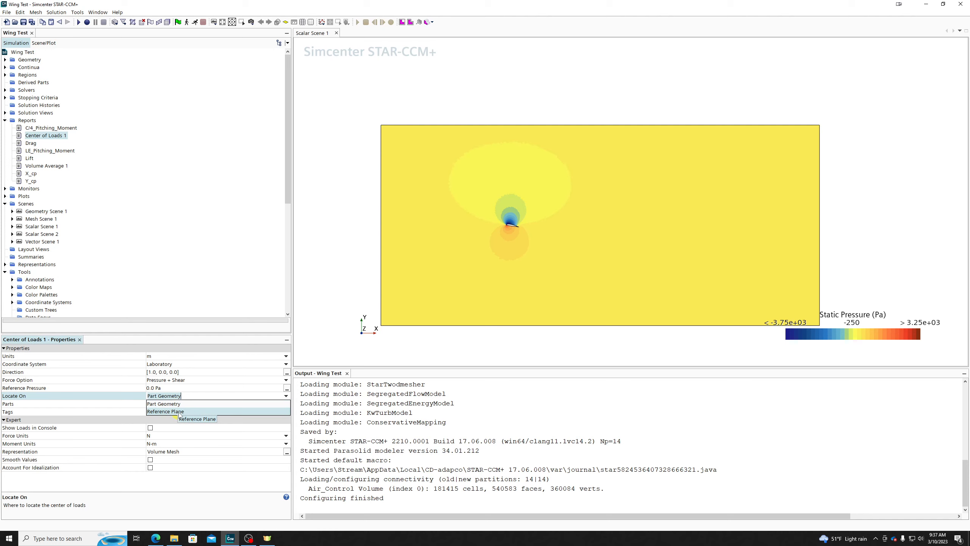
{"action": "left_click", "coordinate": [73, 401]}
{"action": "double_click", "coordinate": [165, 404]}
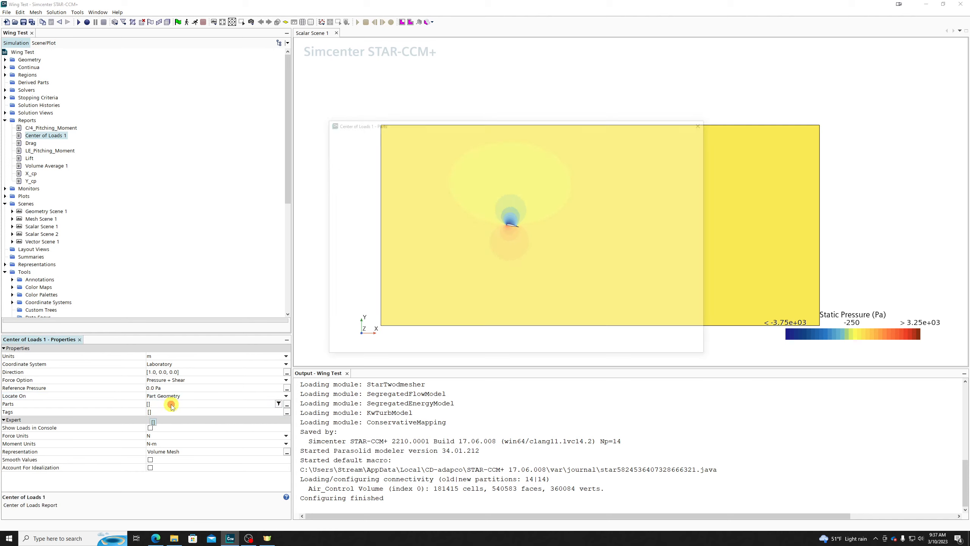
{"action": "left_click", "coordinate": [355, 168]}
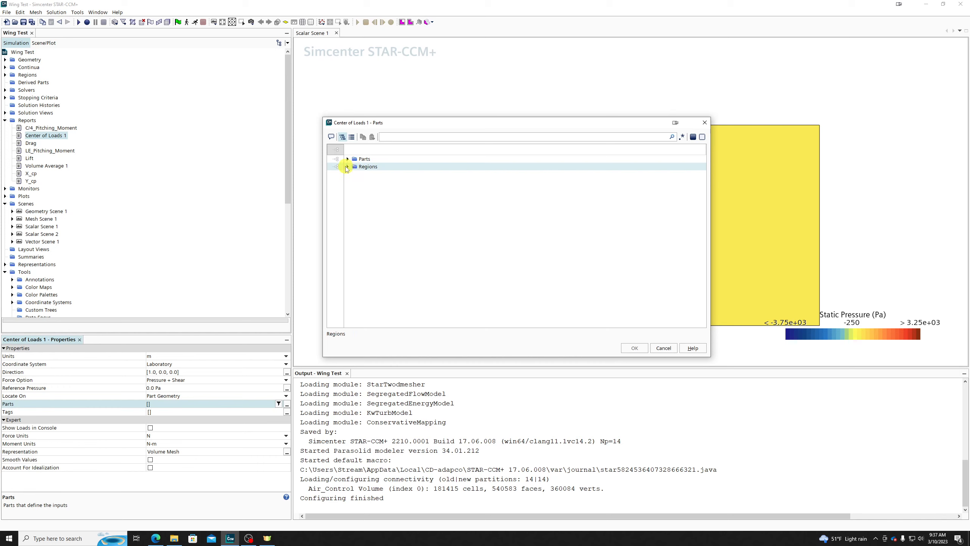
{"action": "left_click", "coordinate": [337, 167]}
{"action": "left_click", "coordinate": [347, 167]}
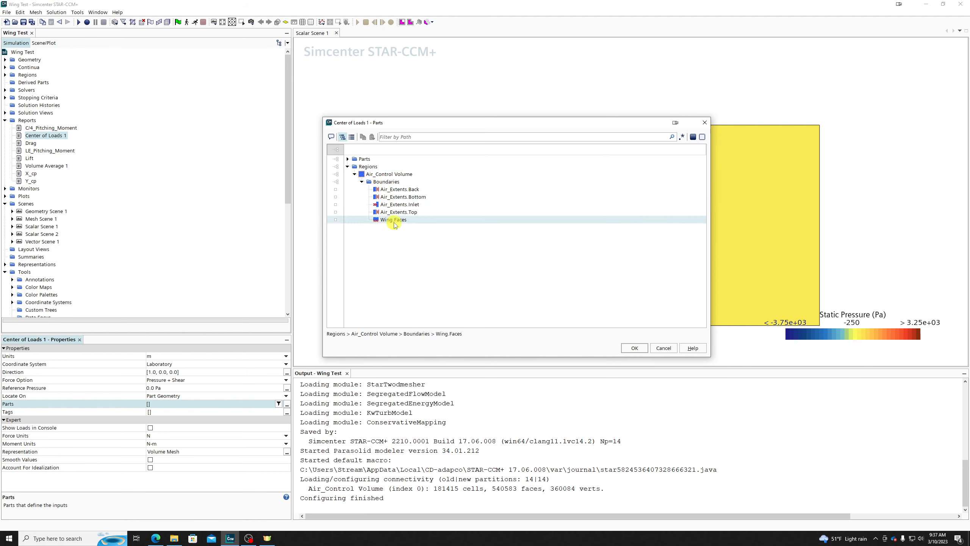
{"action": "left_click", "coordinate": [336, 219]}
{"action": "left_click", "coordinate": [347, 220]}
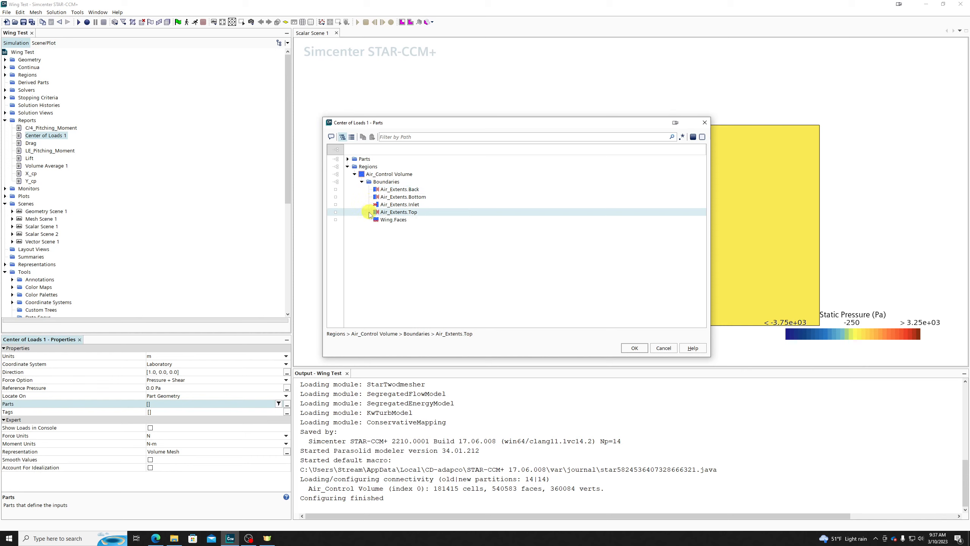
{"action": "left_click", "coordinate": [663, 348]}
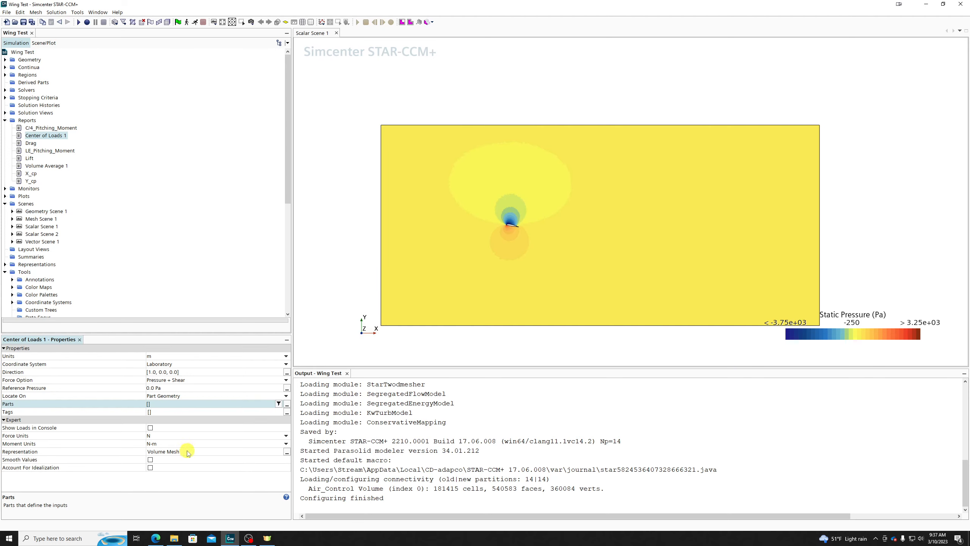
Review the force unit and moment unit choices available for the Center of Loads report
{"action": "left_click", "coordinate": [162, 436]}
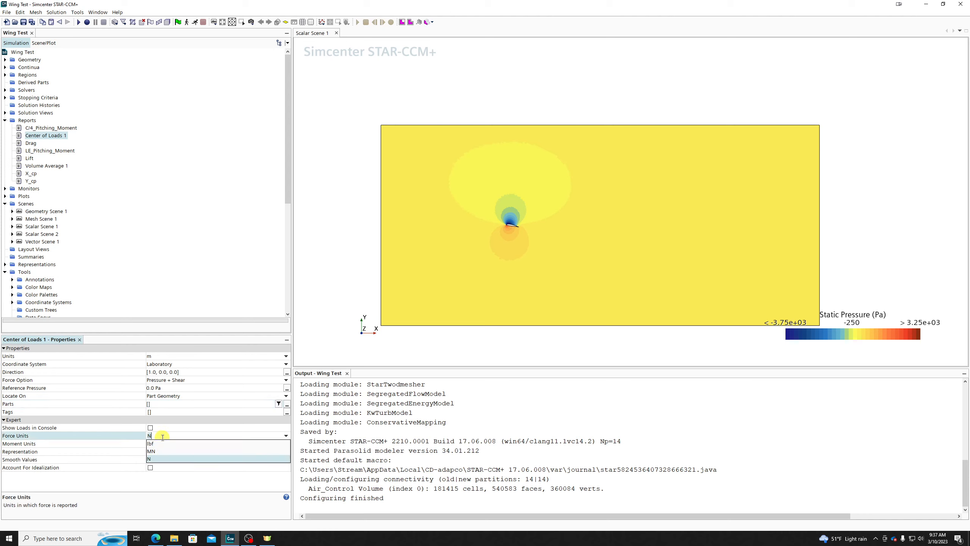
{"action": "left_click", "coordinate": [112, 444]}
{"action": "left_click", "coordinate": [162, 444]}
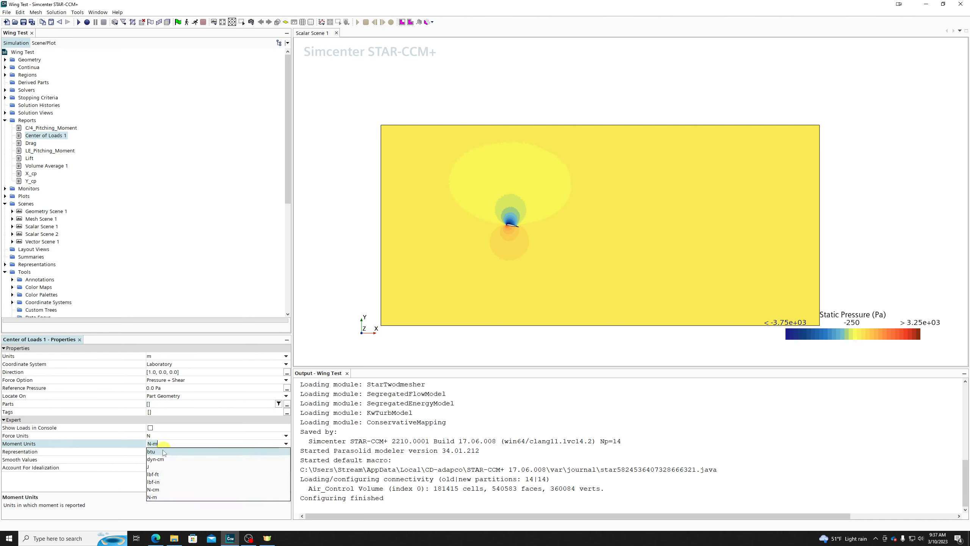
{"action": "left_click", "coordinate": [116, 452]}
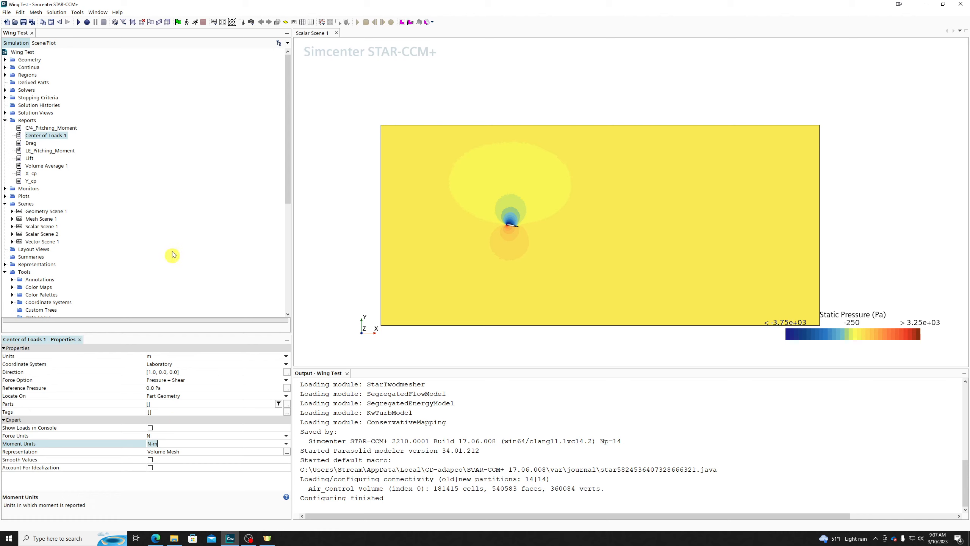
Assign the Wing.Faces boundary of the Air_Control Volume region as the Center of Loads report's part
{"action": "left_click", "coordinate": [157, 404]}
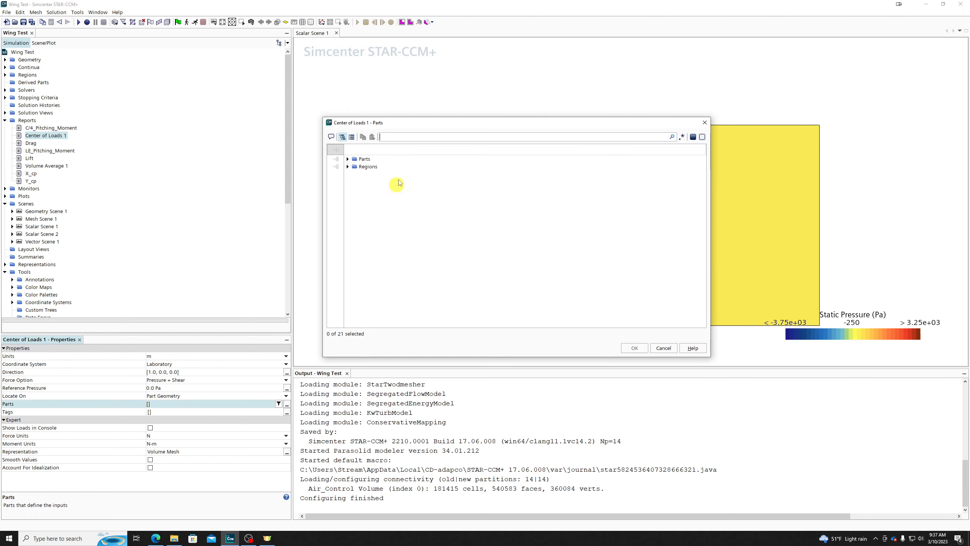
{"action": "left_click", "coordinate": [348, 167]}
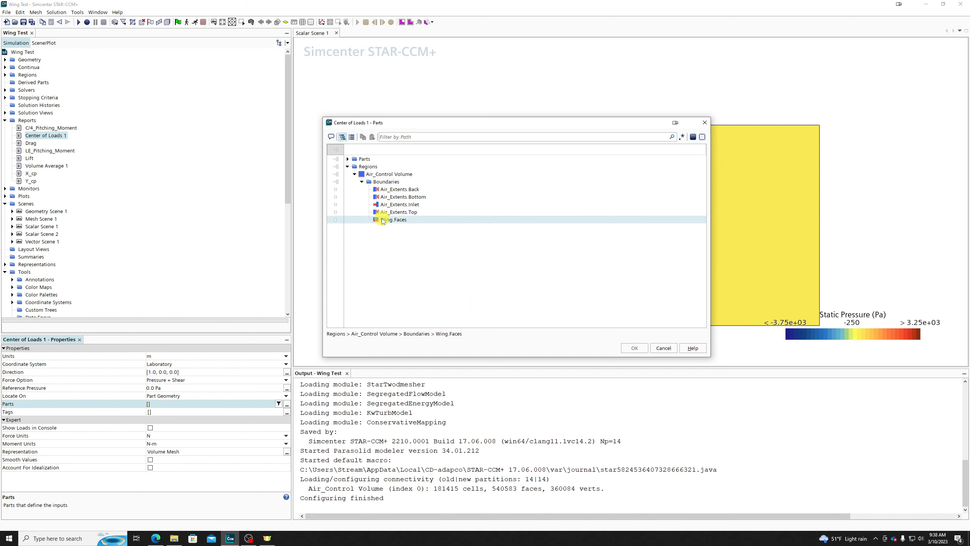
{"action": "left_click", "coordinate": [383, 220]}
{"action": "left_click", "coordinate": [634, 348]}
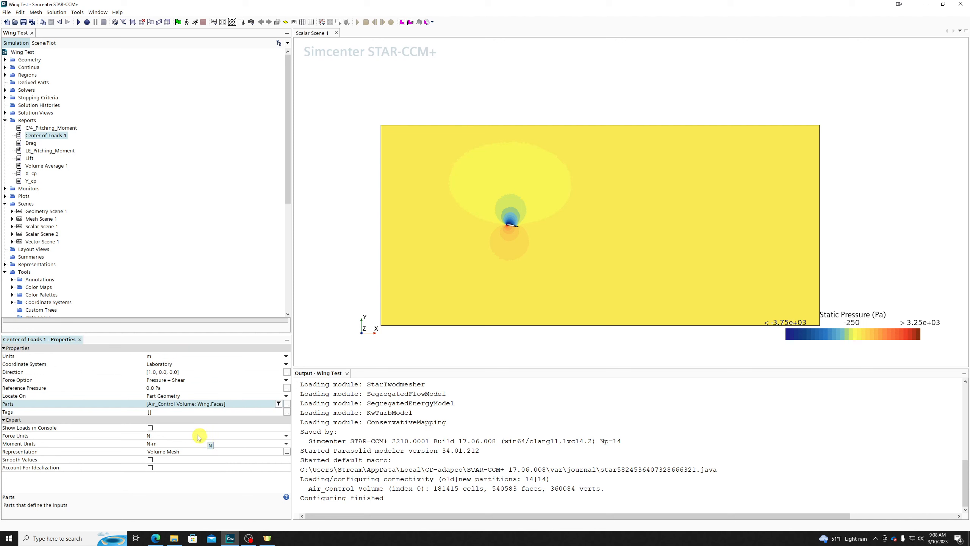
Run the Center of Loads report and examine its monitor value alongside a close-up of the airfoil in the scalar scene
{"action": "double_click", "coordinate": [43, 136]}
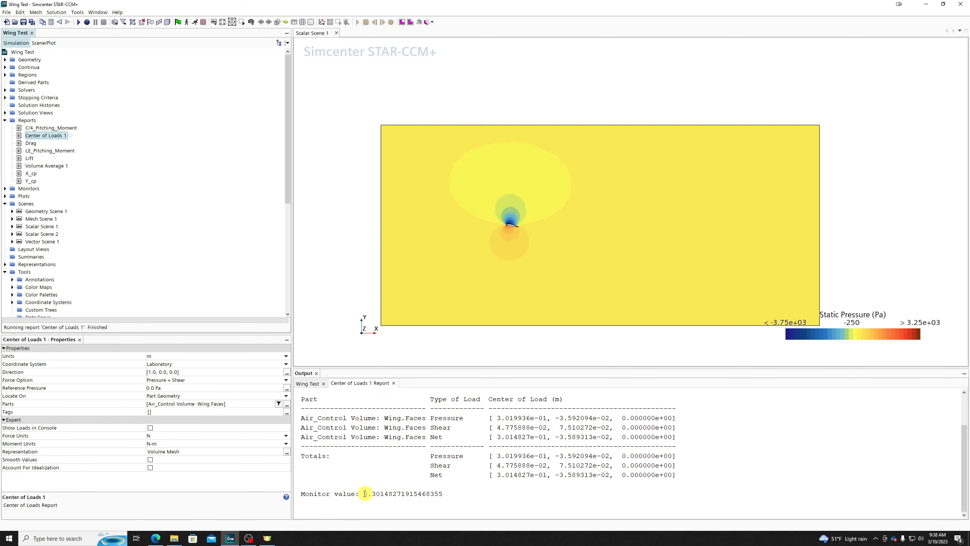
{"action": "left_click_drag", "start_coordinate": [365, 493], "coordinate": [443, 494]}
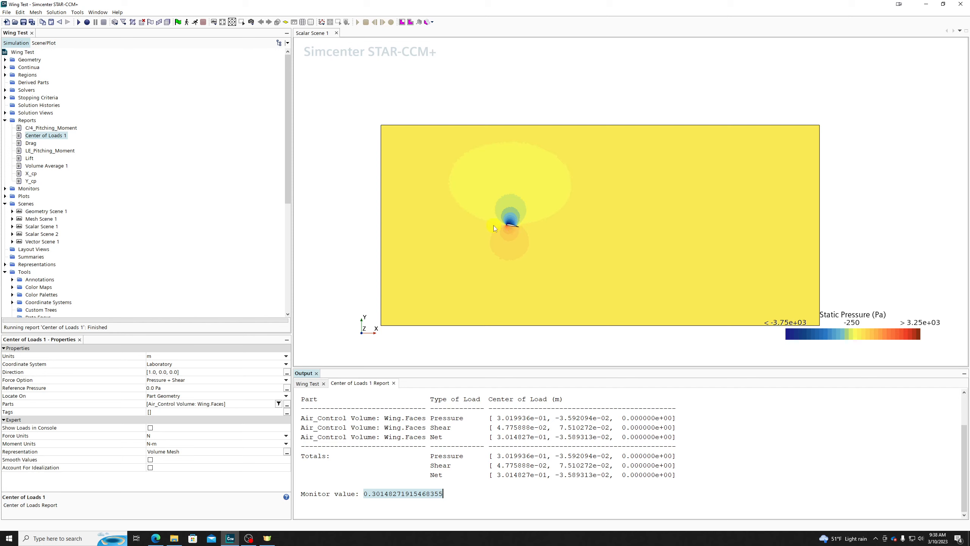
{"action": "scroll", "coordinate": [518, 226], "scroll_direction": "up", "scroll_amount": 5}
{"action": "scroll", "coordinate": [524, 228], "scroll_direction": "up", "scroll_amount": 5}
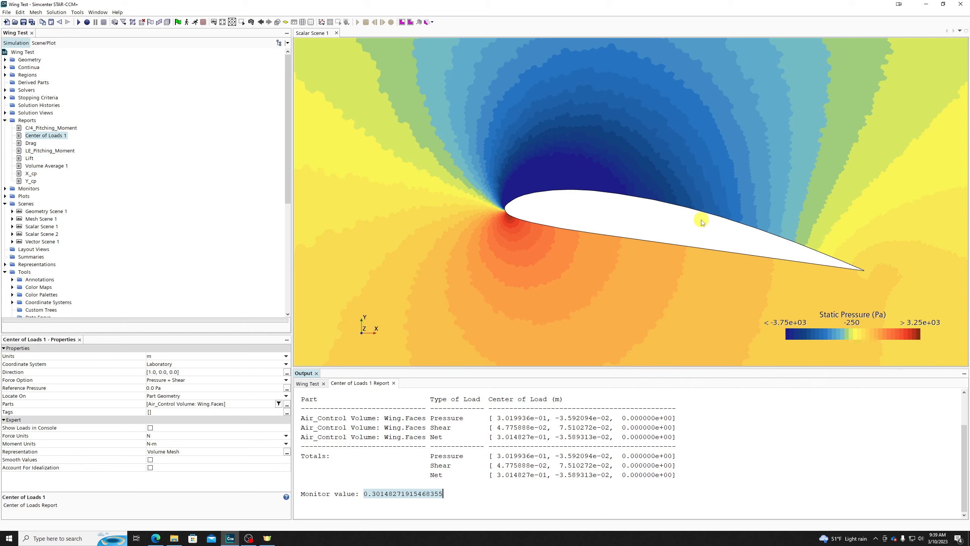
Set the Center of Loads report's direction to [0.0, 1.0, 0.0], run it and examine its monitor value
{"action": "left_click", "coordinate": [187, 371]}
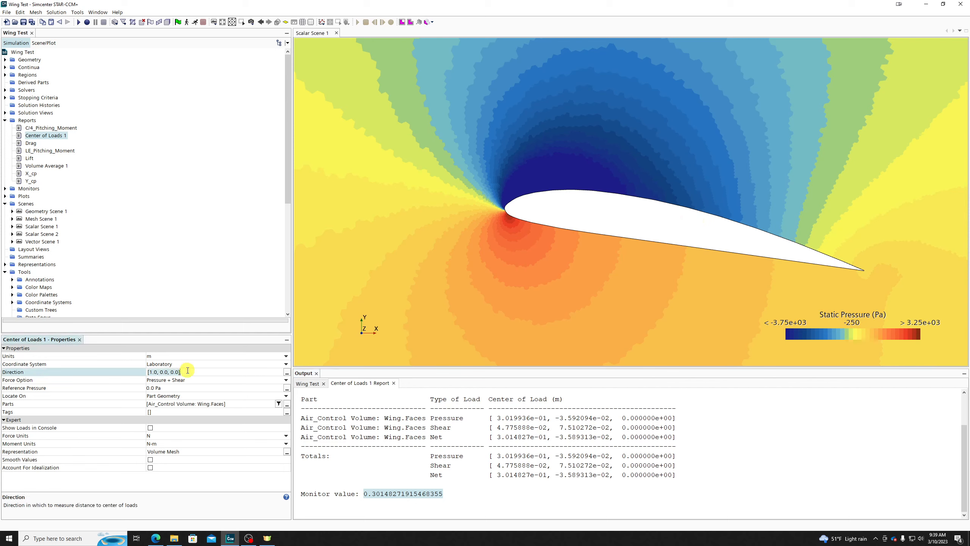
{"action": "key", "text": "ctrl+a"}
{"action": "type", "text": "0 1"}
{"action": "key", "text": "Return"}
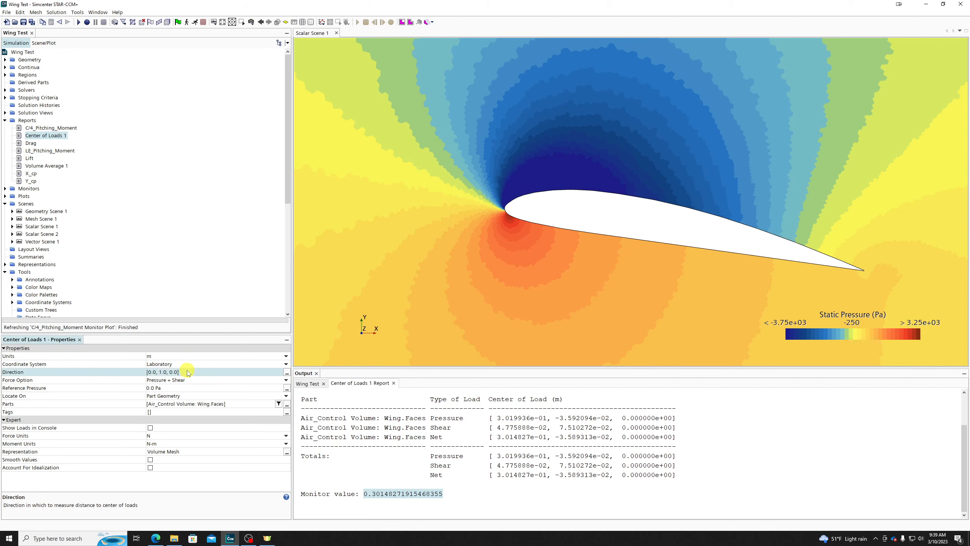
{"action": "double_click", "coordinate": [46, 135]}
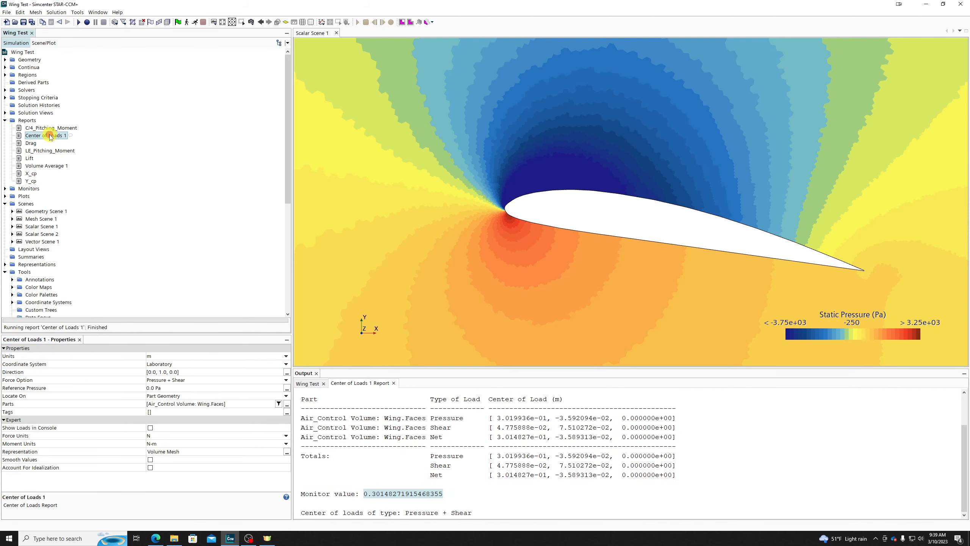
{"action": "scroll", "coordinate": [407, 466], "scroll_direction": "down", "scroll_amount": 5}
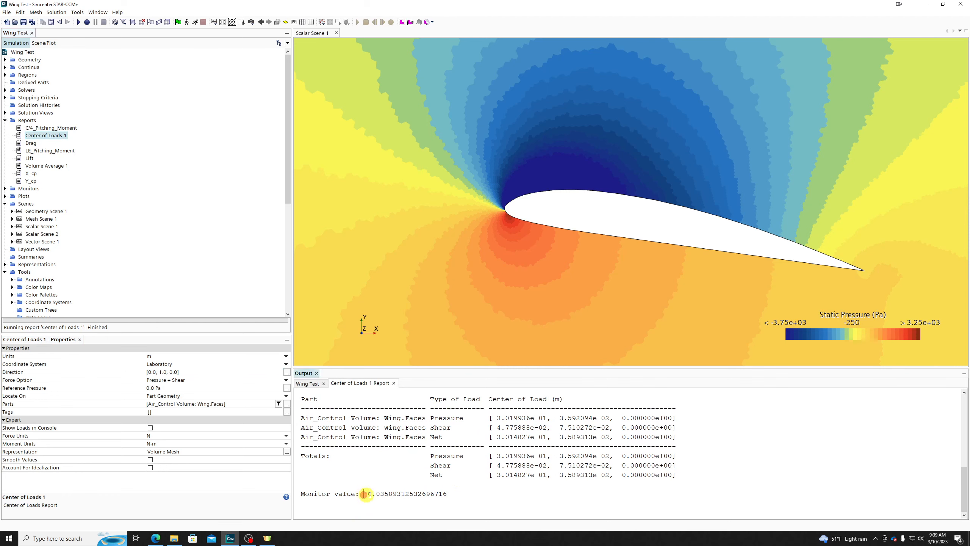
{"action": "left_click_drag", "start_coordinate": [364, 494], "coordinate": [462, 490]}
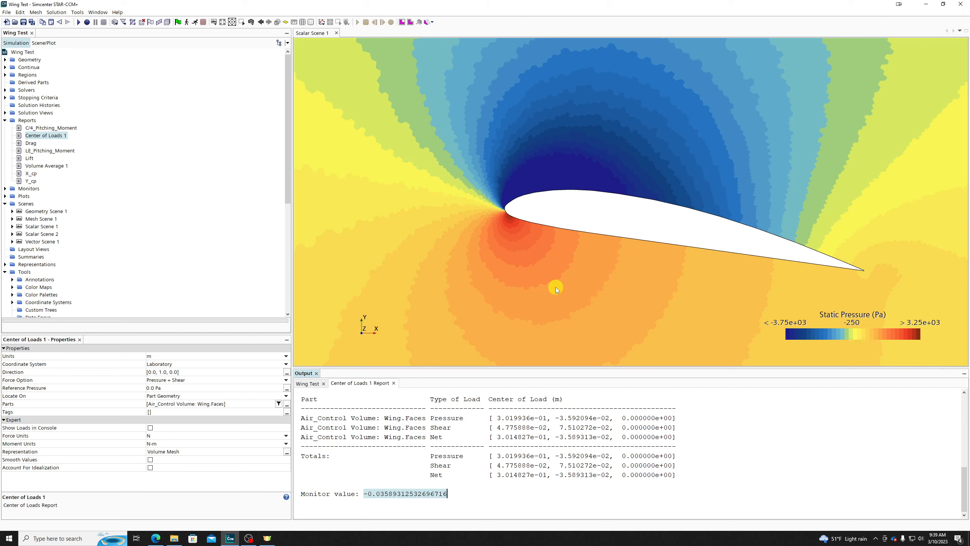
Review the Flow / Energy report types available for a new report
{"action": "right_click", "coordinate": [28, 120]}
{"action": "mouse_move", "coordinate": [52, 124]}
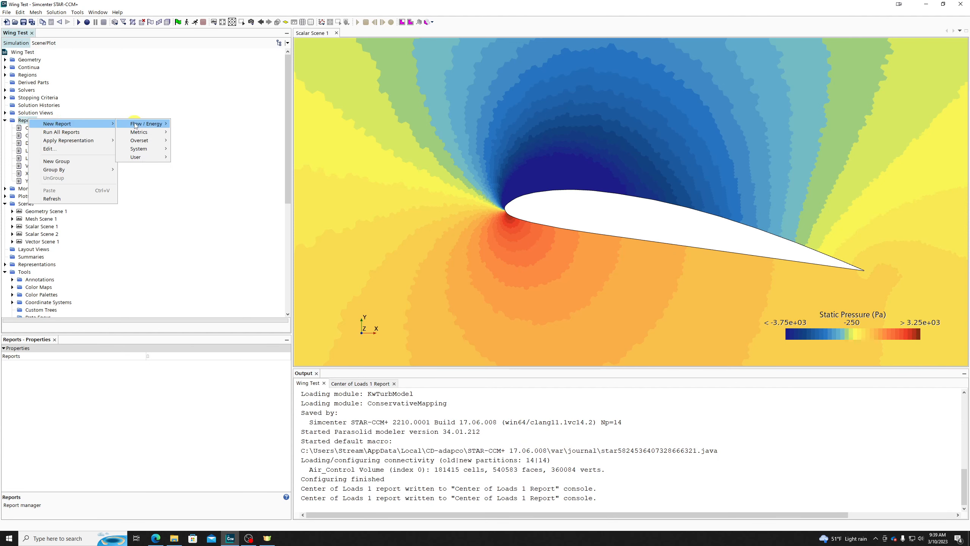
{"action": "mouse_move", "coordinate": [138, 125]}
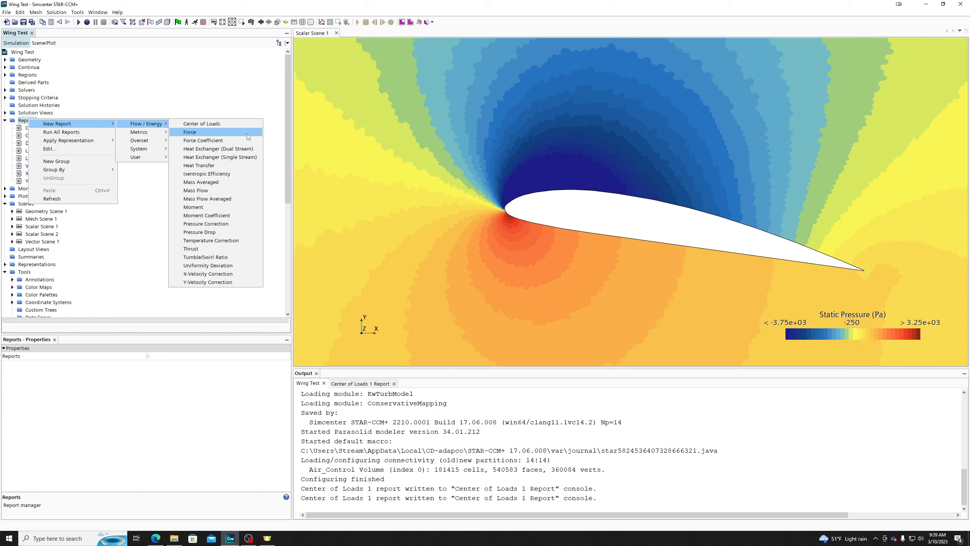
{"action": "left_click", "coordinate": [238, 111]}
Set the Drag report's direction to [1.0, 1.0, 0.0] and run the report
{"action": "left_click", "coordinate": [27, 143]}
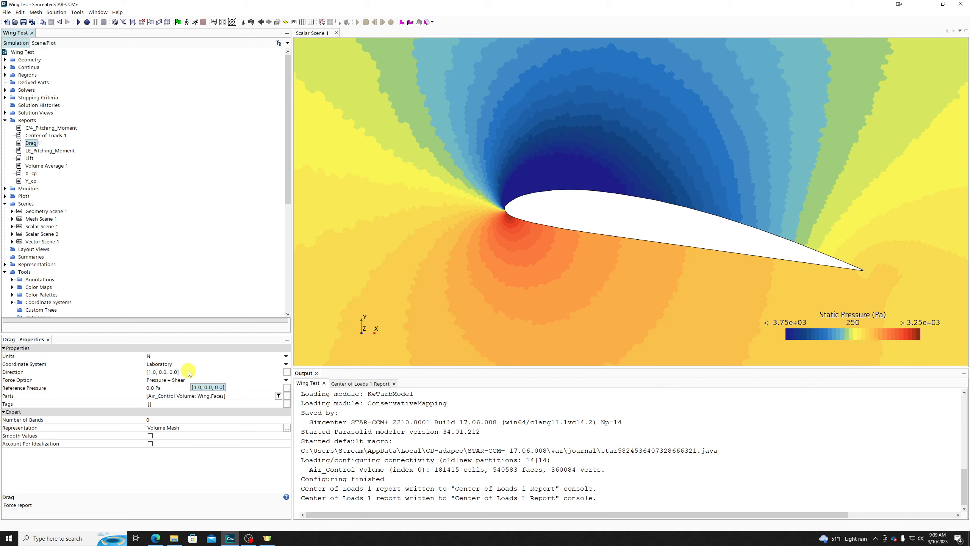
{"action": "left_click", "coordinate": [189, 372]}
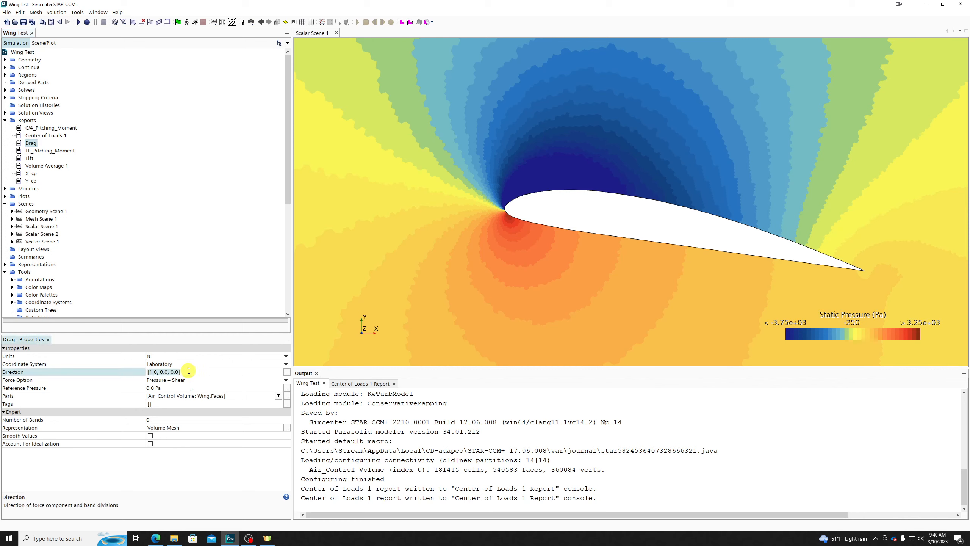
{"action": "type", "text": "1.0,"}
{"action": "key", "text": "Return"}
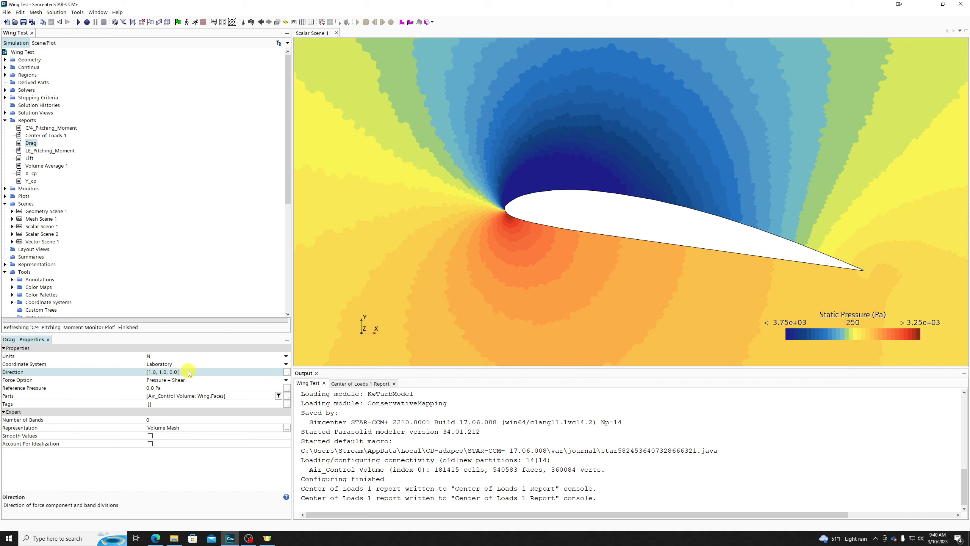
{"action": "double_click", "coordinate": [30, 143]}
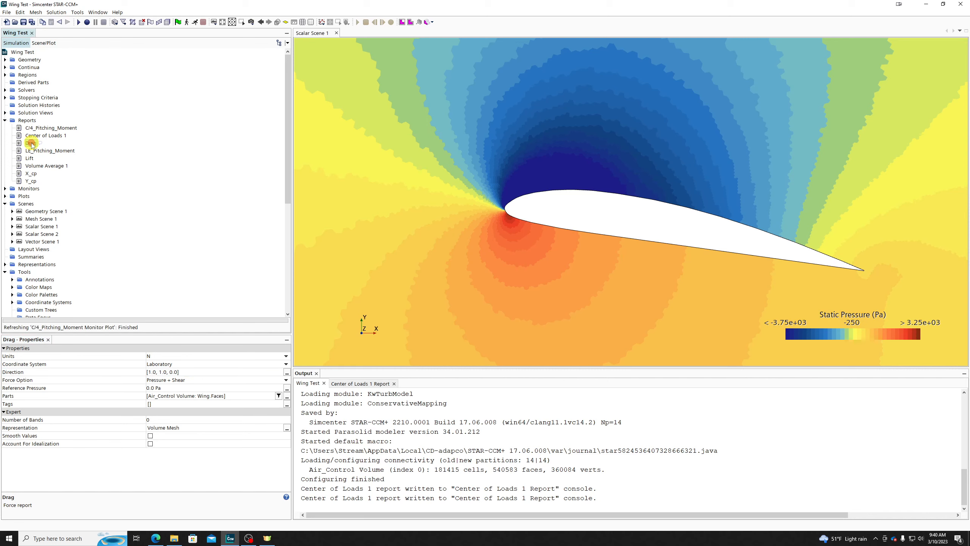
Set the Drag report's direction back to [1.0, 0.0, 0.0] and check its assigned parts
{"action": "left_click", "coordinate": [187, 372]}
{"action": "type", "text": "1"}
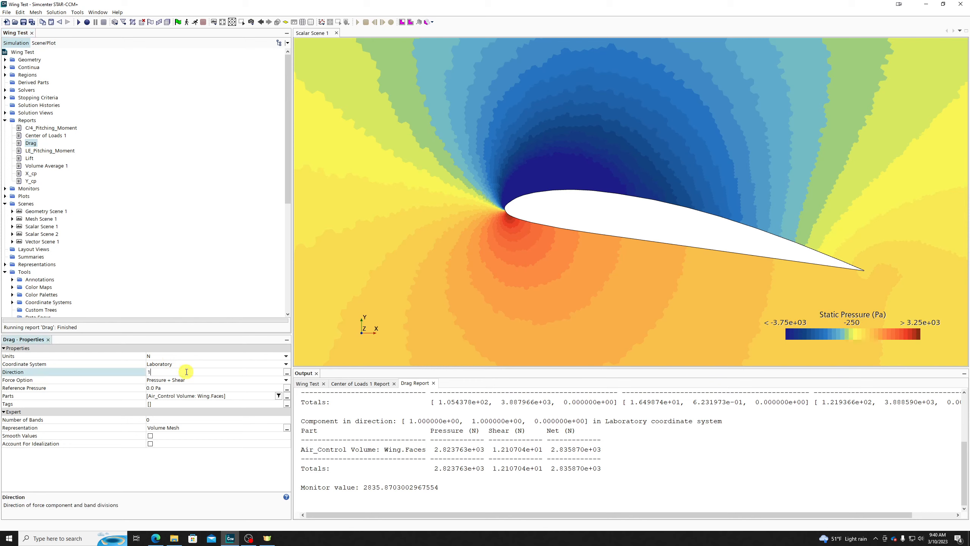
{"action": "type", "text": " 0 0"}
{"action": "key", "text": "Return"}
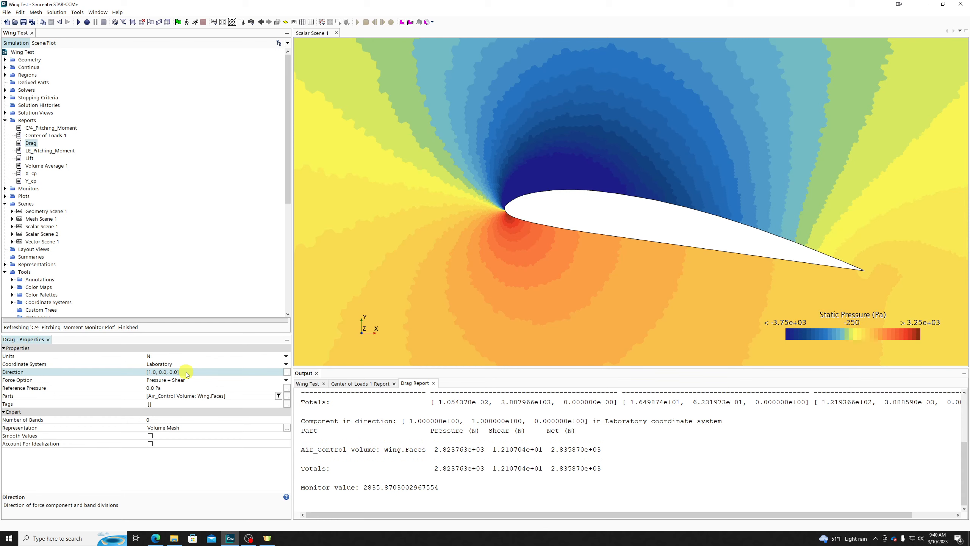
{"action": "left_click", "coordinate": [6, 397]}
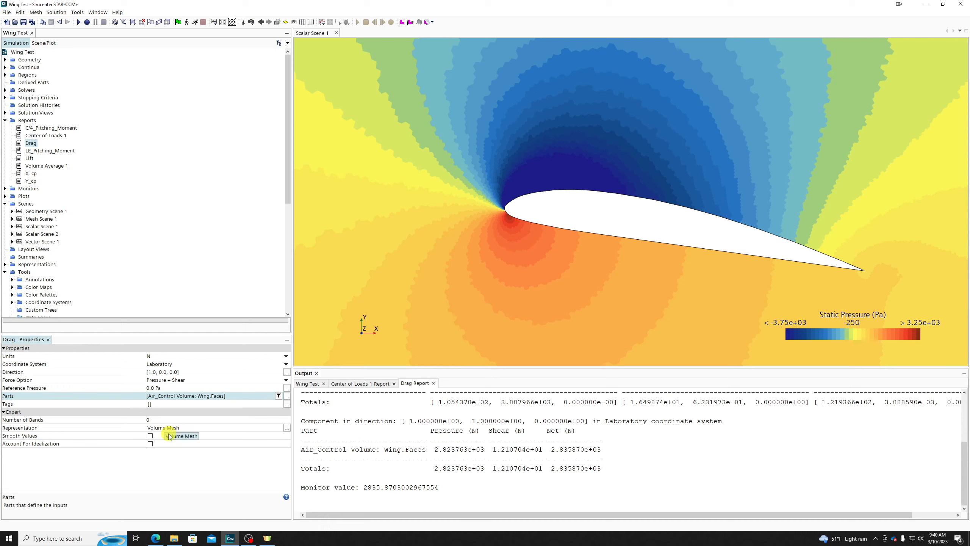
Review the Lift report's direction and other properties, and run the report
{"action": "left_click", "coordinate": [29, 159]}
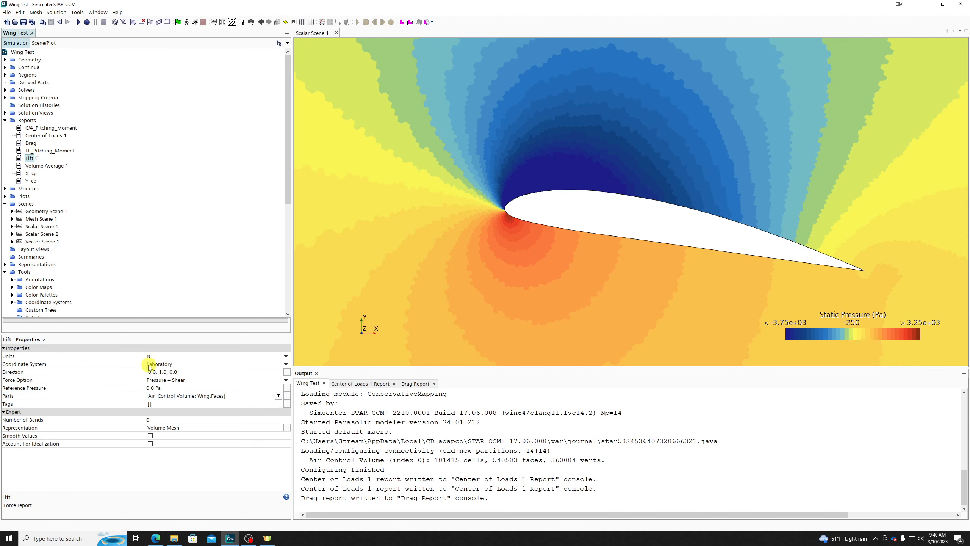
{"action": "double_click", "coordinate": [29, 158]}
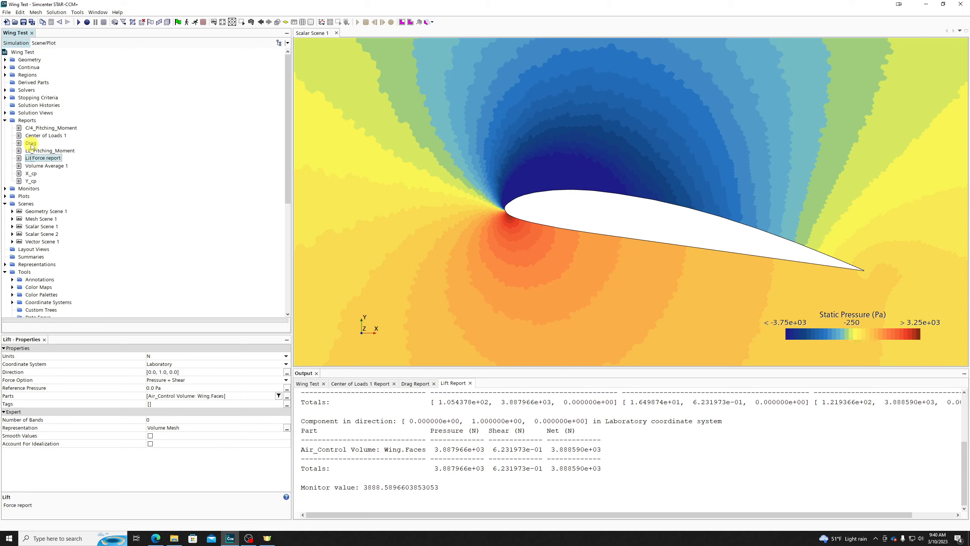
Create a new Force Coefficient report from the Flow / Energy category
{"action": "right_click", "coordinate": [26, 121]}
{"action": "mouse_move", "coordinate": [63, 130]}
{"action": "mouse_move", "coordinate": [132, 130]}
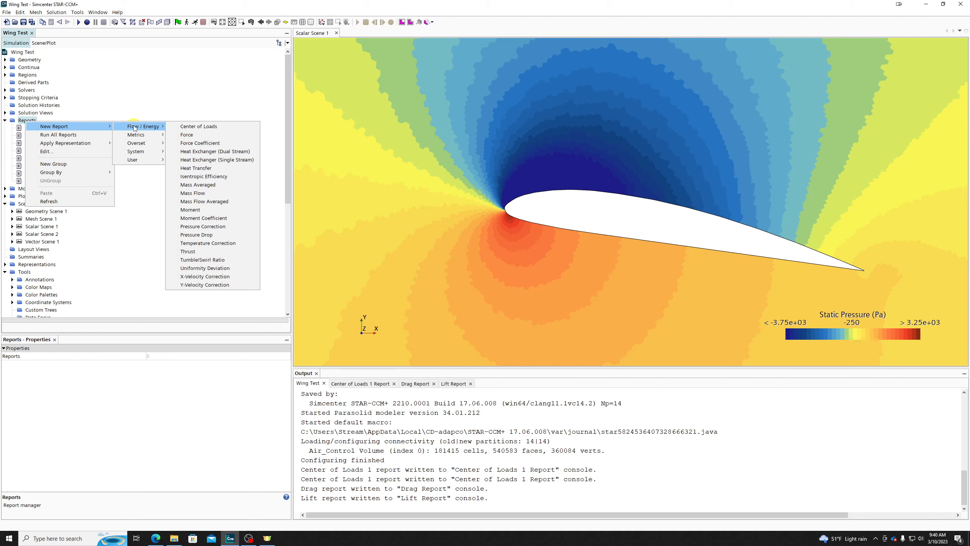
{"action": "left_click", "coordinate": [210, 144]}
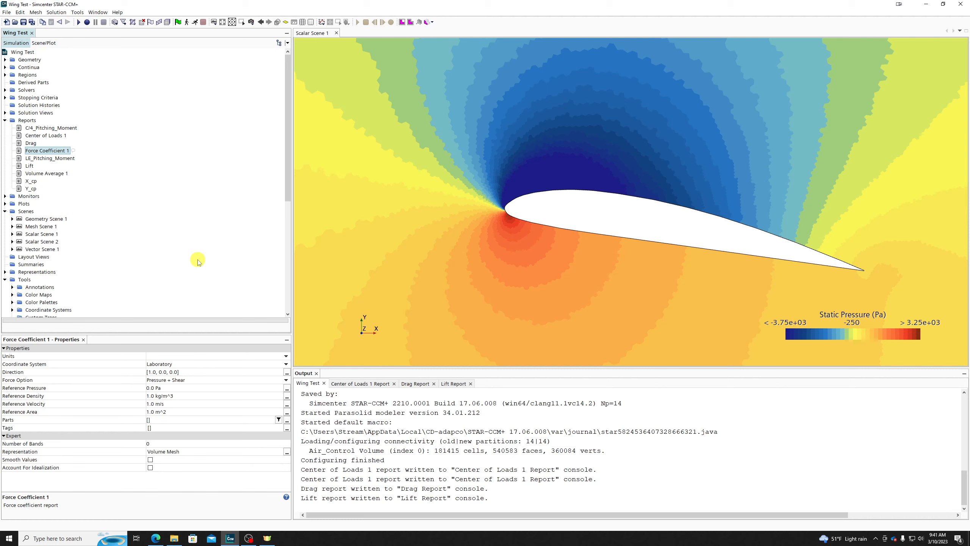
Review the Force Coefficient report's reference density, reference velocity and reference area settings
{"action": "left_click", "coordinate": [184, 397]}
{"action": "left_click", "coordinate": [184, 404]}
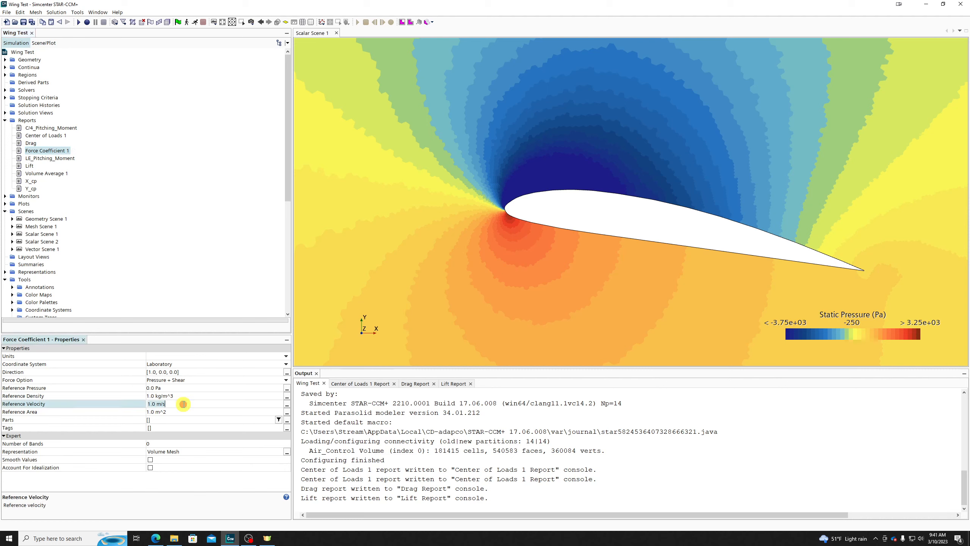
{"action": "left_click", "coordinate": [186, 409]}
{"action": "left_click", "coordinate": [186, 398]}
{"action": "left_click", "coordinate": [186, 405]}
{"action": "left_click", "coordinate": [185, 412]}
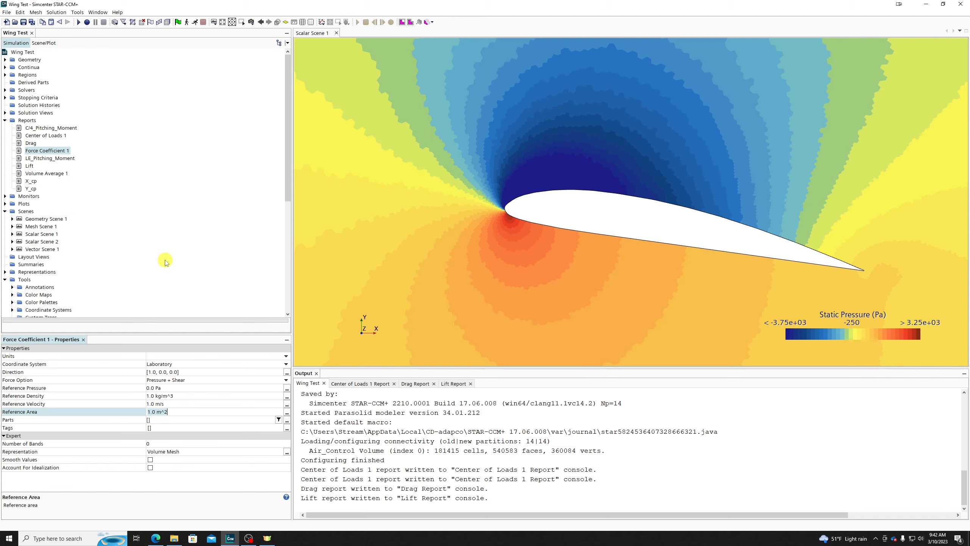
Create a new Mass Averaged report from the Flow / Energy category
{"action": "right_click", "coordinate": [24, 120]}
{"action": "mouse_move", "coordinate": [65, 123]}
{"action": "mouse_move", "coordinate": [145, 125]}
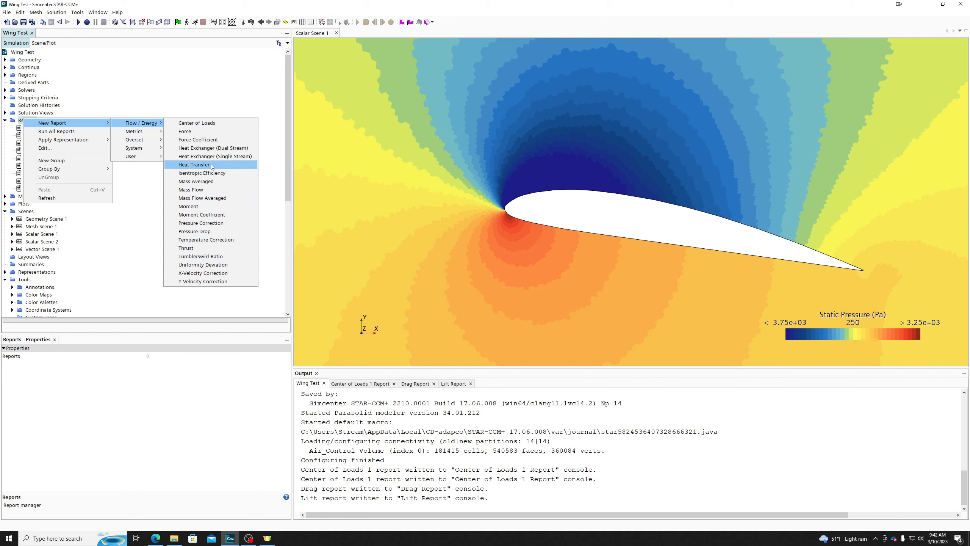
{"action": "left_click", "coordinate": [224, 182]}
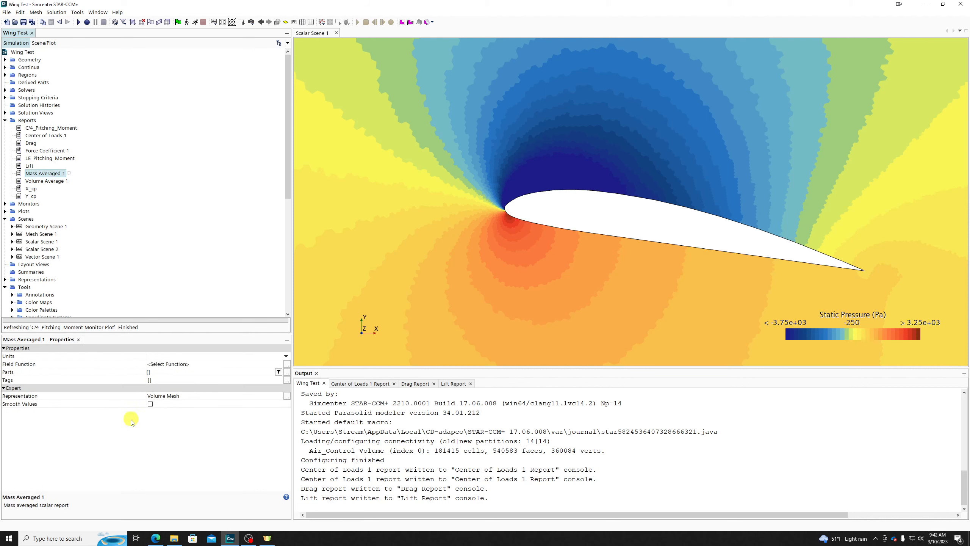
Browse the field functions available for the Mass Averaged report, including Velocity, without choosing one
{"action": "left_click", "coordinate": [170, 364]}
{"action": "left_click", "coordinate": [500, 239]}
{"action": "scroll", "coordinate": [512, 260], "scroll_direction": "down", "scroll_amount": 20}
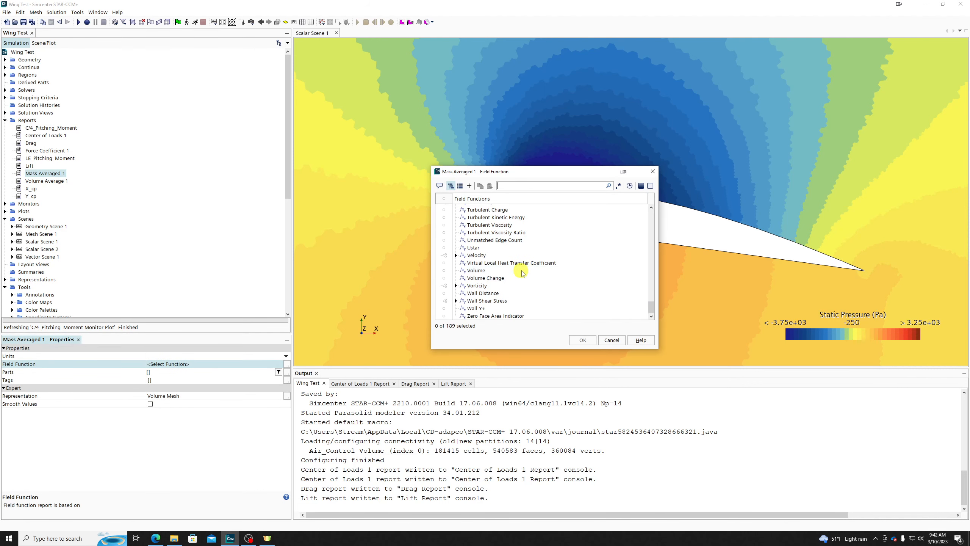
{"action": "left_click", "coordinate": [456, 255]}
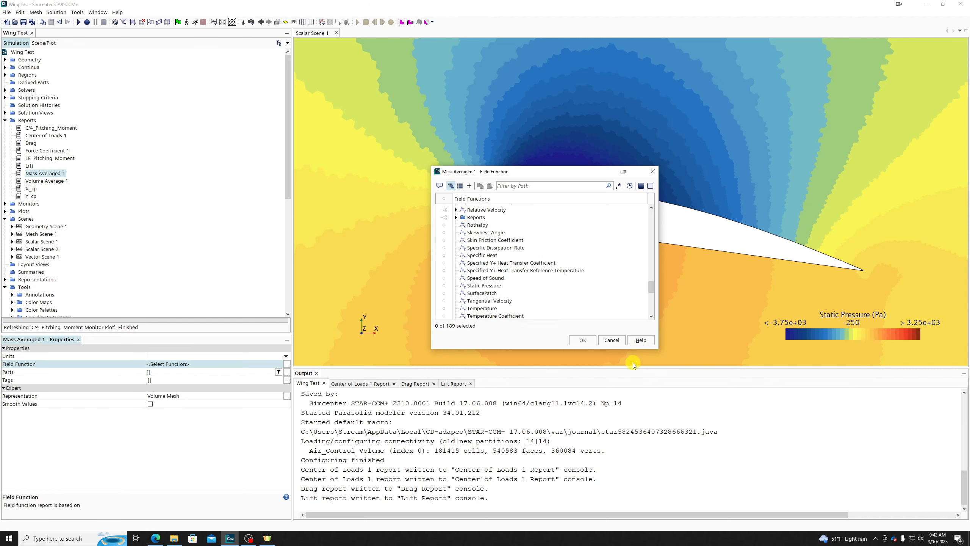
{"action": "left_click", "coordinate": [612, 340]}
Open the browser help for statistical reports and read how the Mass Averaged quantity is computed
{"action": "left_click", "coordinate": [286, 497]}
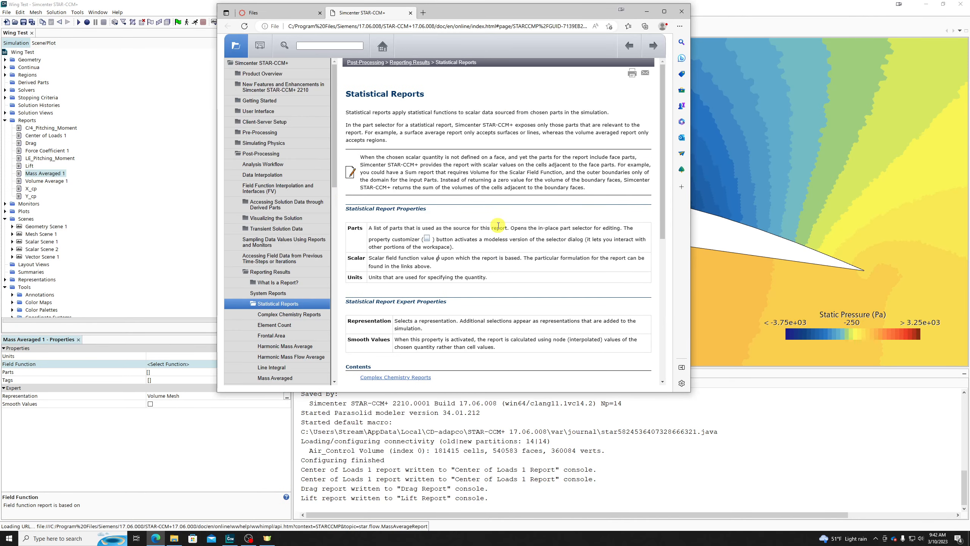
{"action": "scroll", "coordinate": [268, 332], "scroll_direction": "down", "scroll_amount": 3}
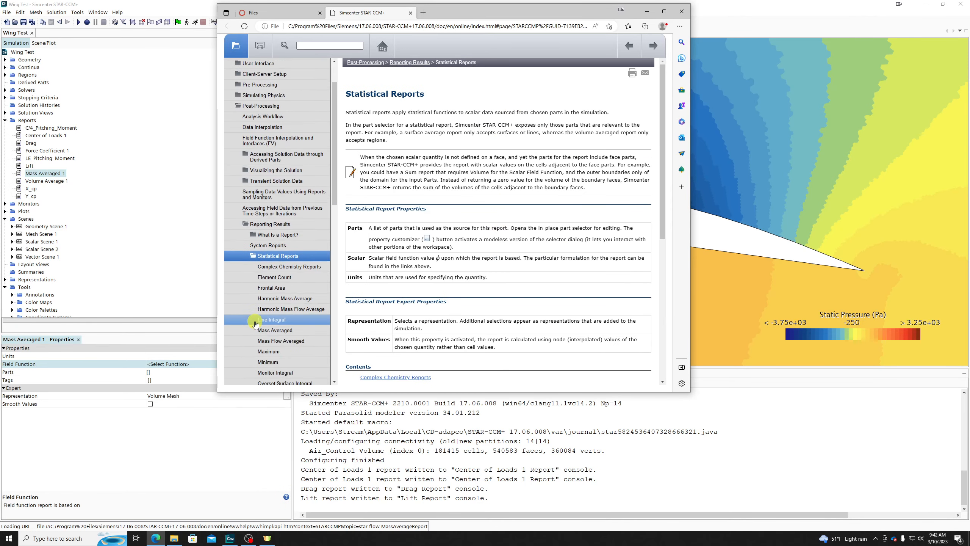
{"action": "left_click", "coordinate": [314, 329]}
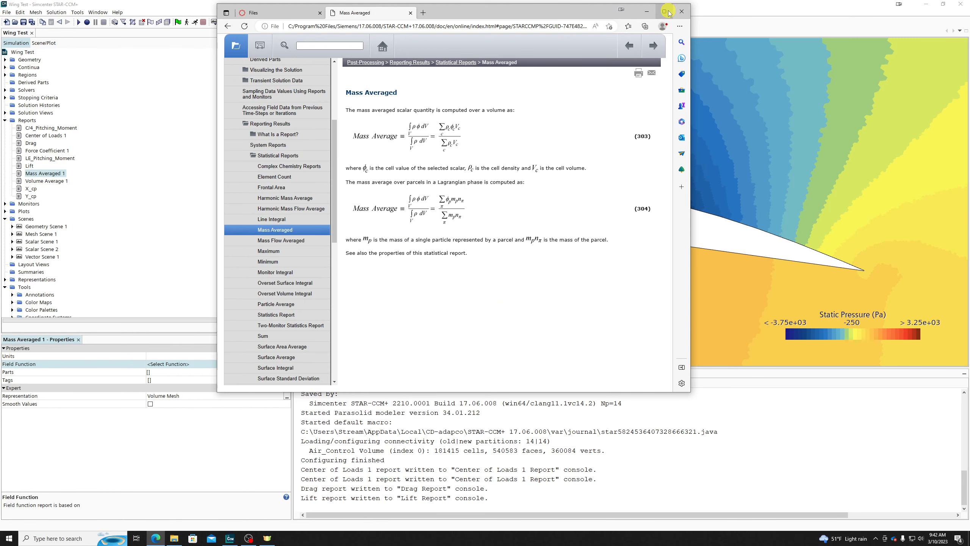
{"action": "scroll", "coordinate": [473, 130], "scroll_direction": "up", "scroll_amount": 2, "text": "ctrl"}
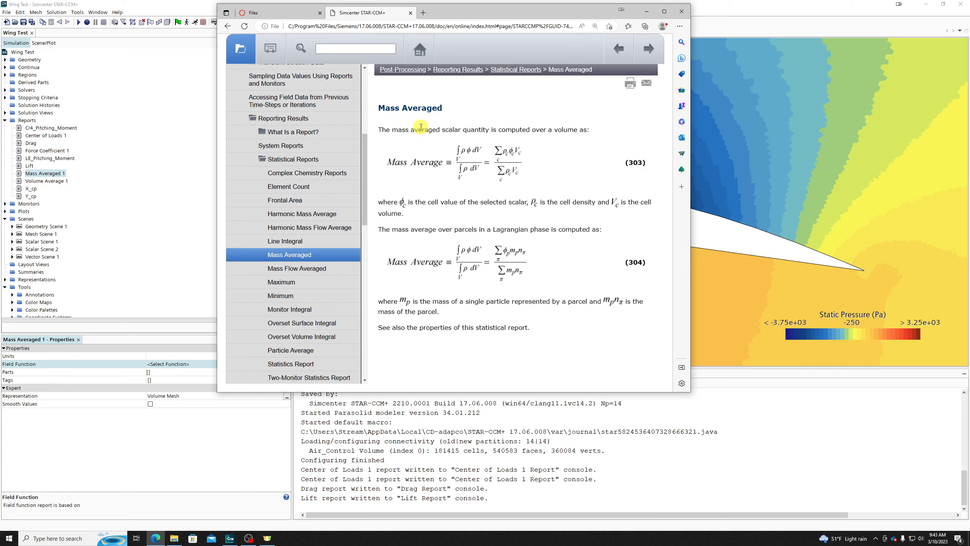
{"action": "left_click_drag", "start_coordinate": [405, 229], "coordinate": [588, 231]}
{"action": "left_click", "coordinate": [420, 199]}
{"action": "left_click", "coordinate": [647, 12]}
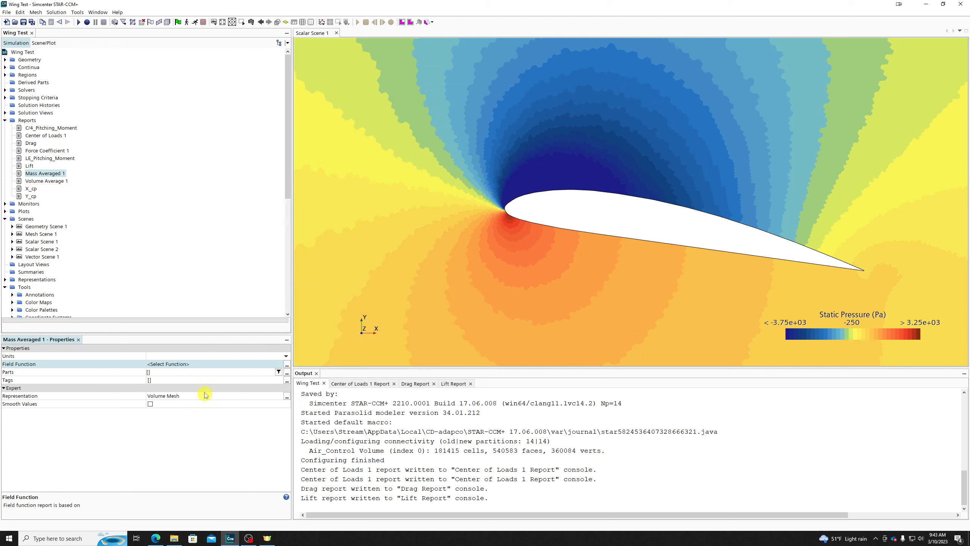
Filter the field functions by "static" and assign Static Pressure as the Mass Averaged report's field function
{"action": "left_click", "coordinate": [184, 364]}
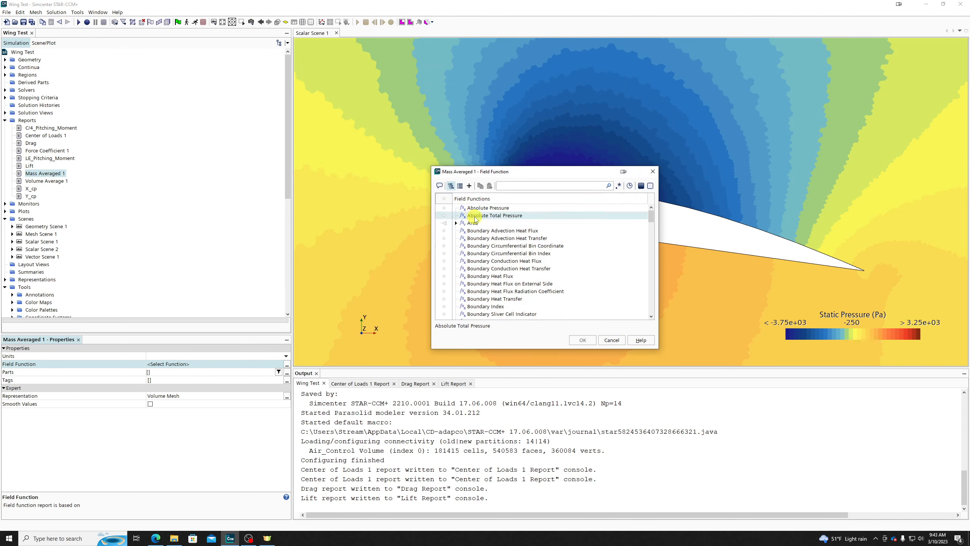
{"action": "scroll", "coordinate": [497, 260], "scroll_direction": "down", "scroll_amount": 16}
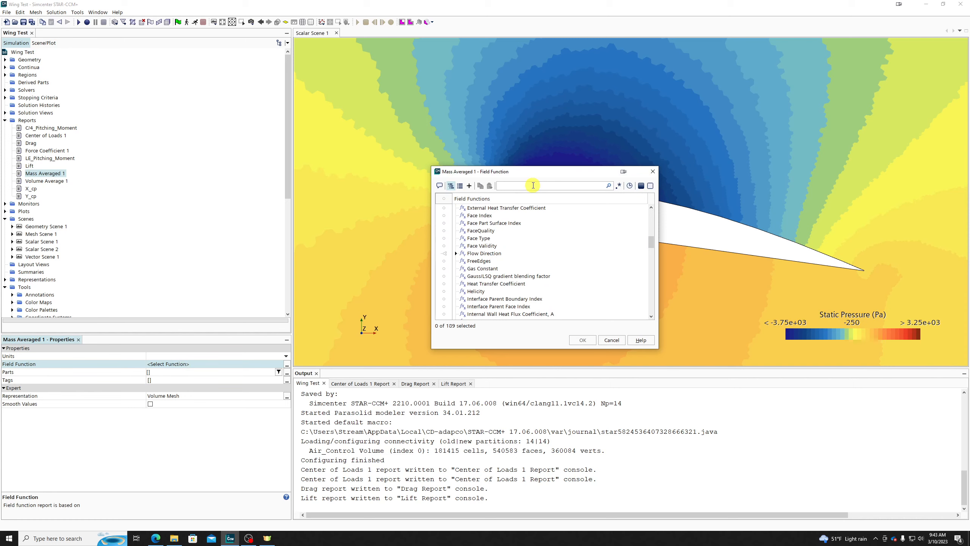
{"action": "type", "text": "static"}
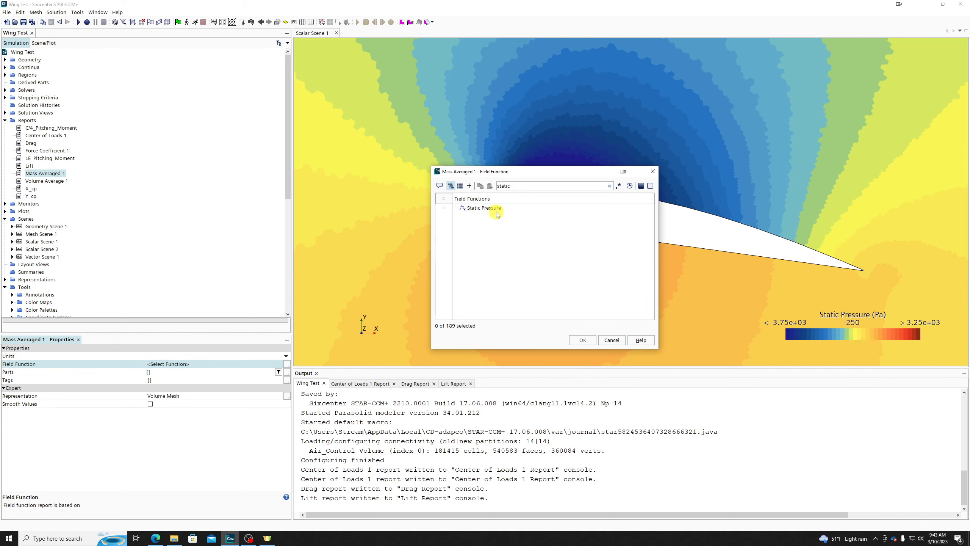
{"action": "left_click", "coordinate": [495, 210]}
{"action": "left_click", "coordinate": [582, 340]}
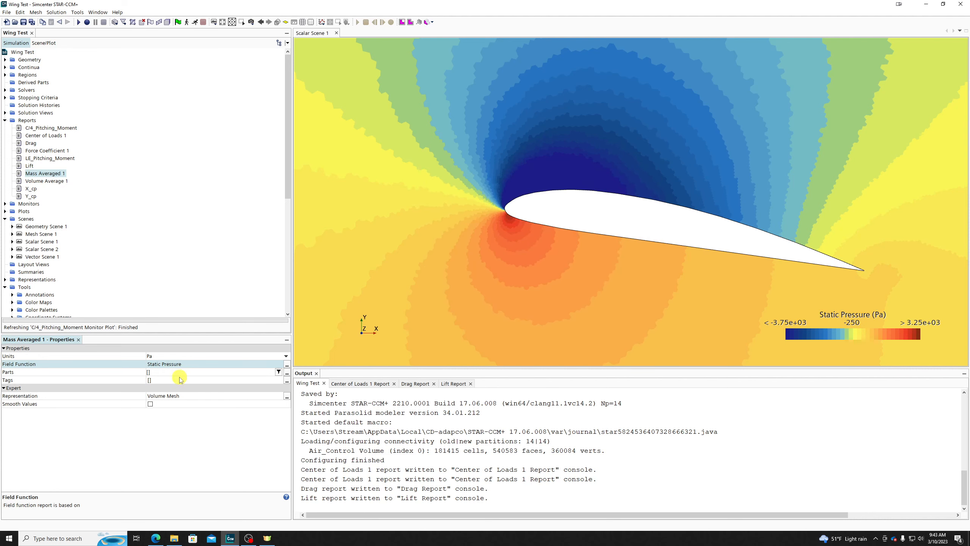
Assign the Air_Control Volume region as the input part of the Mass Averaged report
{"action": "left_click", "coordinate": [158, 371]}
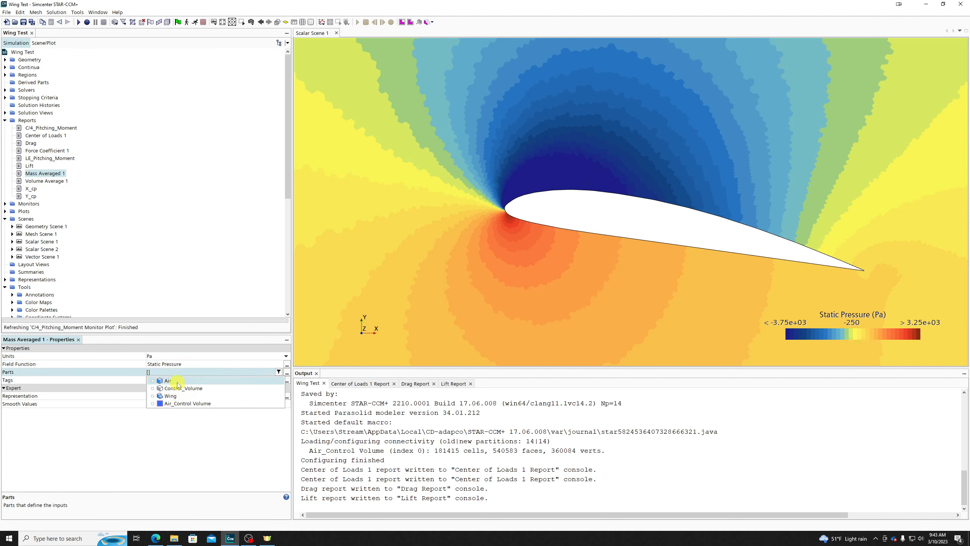
{"action": "left_click", "coordinate": [286, 373]}
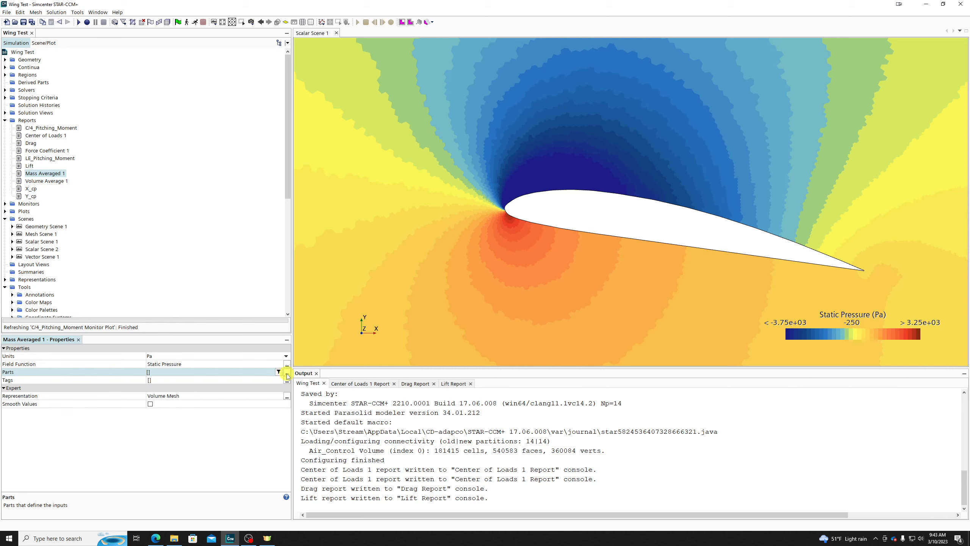
{"action": "left_click", "coordinate": [347, 167]}
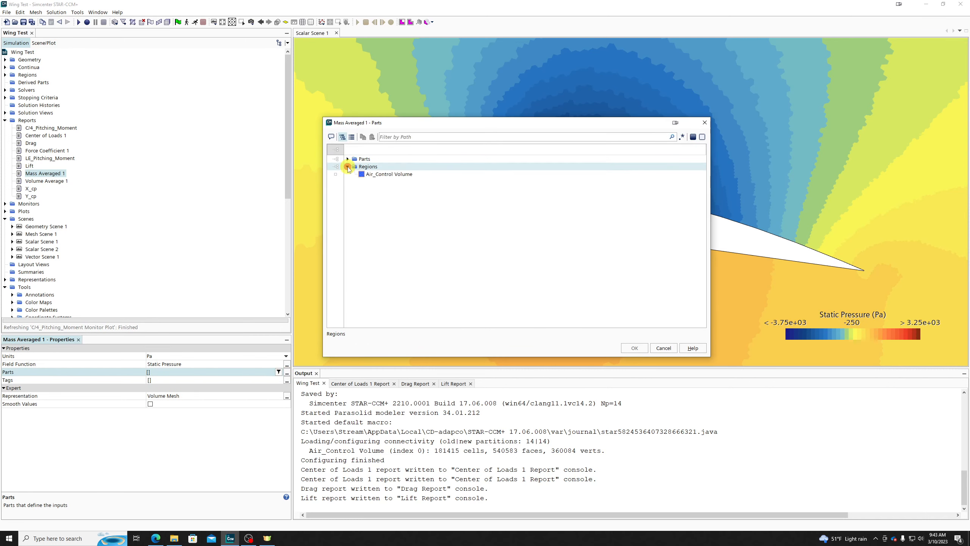
{"action": "left_click", "coordinate": [363, 174]}
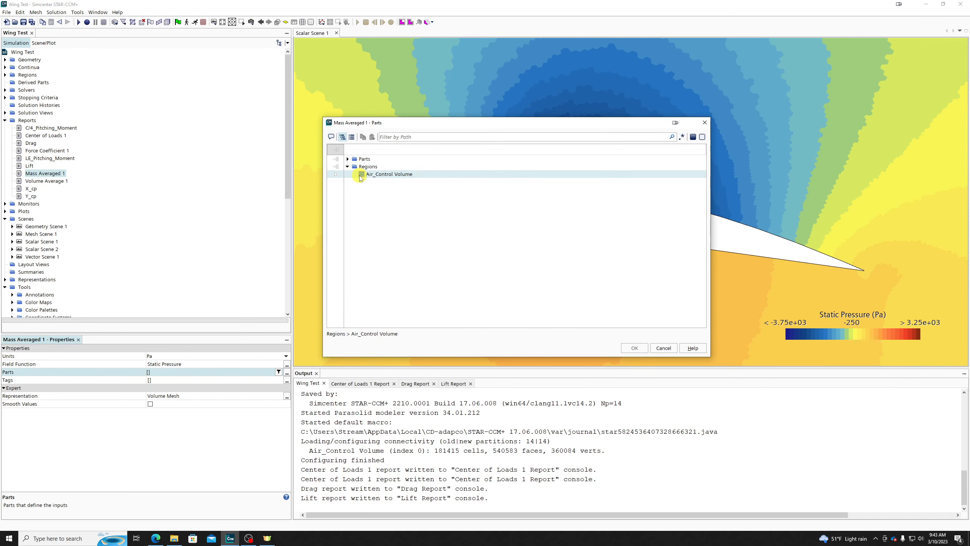
{"action": "left_click", "coordinate": [393, 175]}
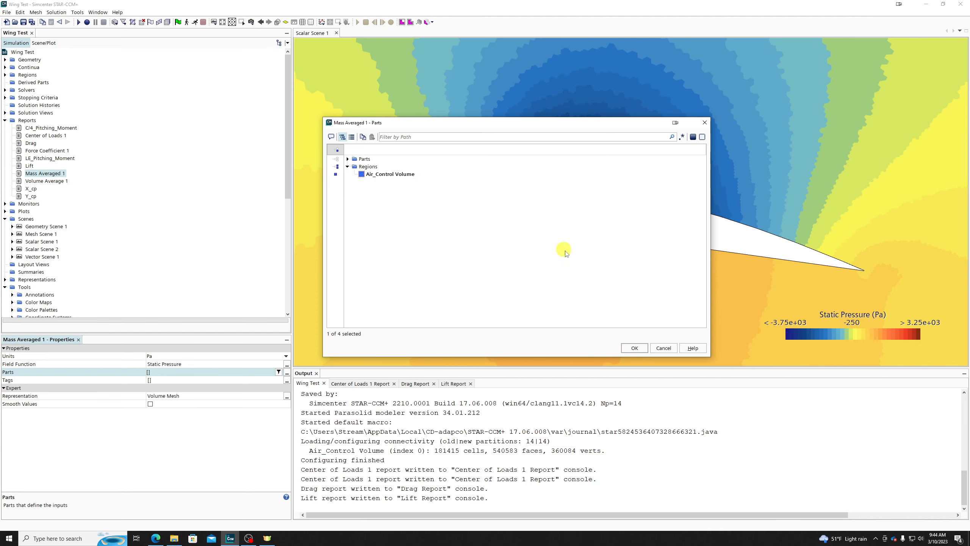
{"action": "left_click", "coordinate": [635, 348]}
Run the Mass Averaged report and compare its output with the static pressure field across the whole control volume
{"action": "scroll", "coordinate": [573, 254], "scroll_direction": "down", "scroll_amount": 5}
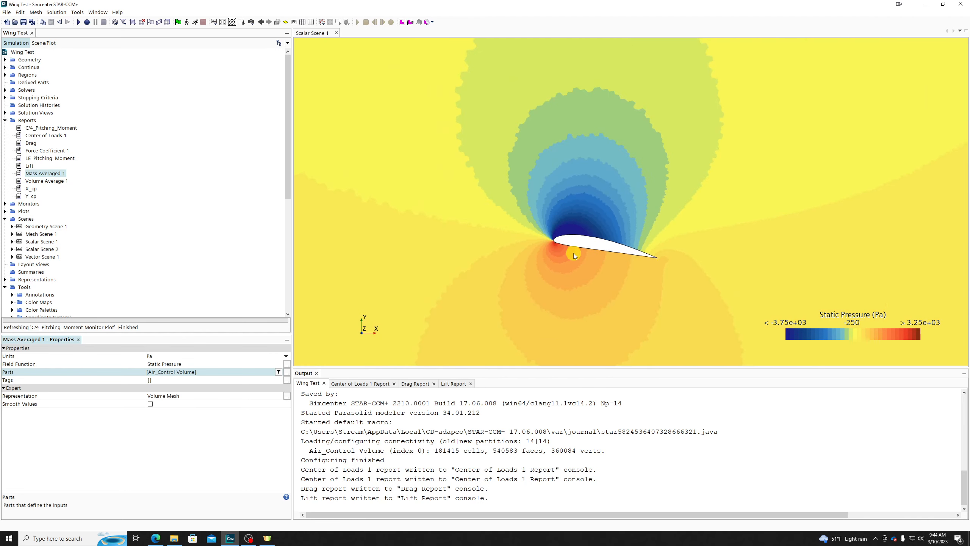
{"action": "scroll", "coordinate": [573, 254], "scroll_direction": "down", "scroll_amount": 5}
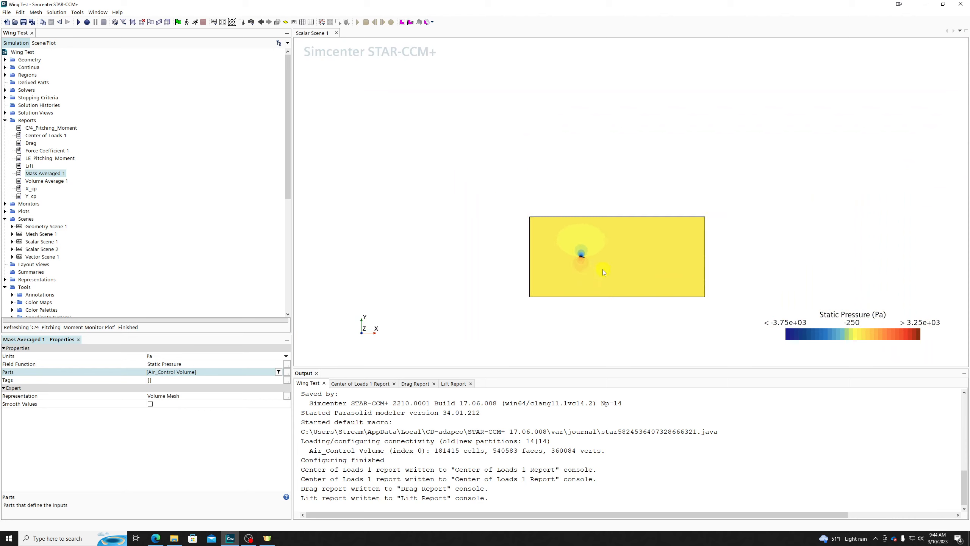
{"action": "scroll", "coordinate": [602, 269], "scroll_direction": "up", "scroll_amount": 2}
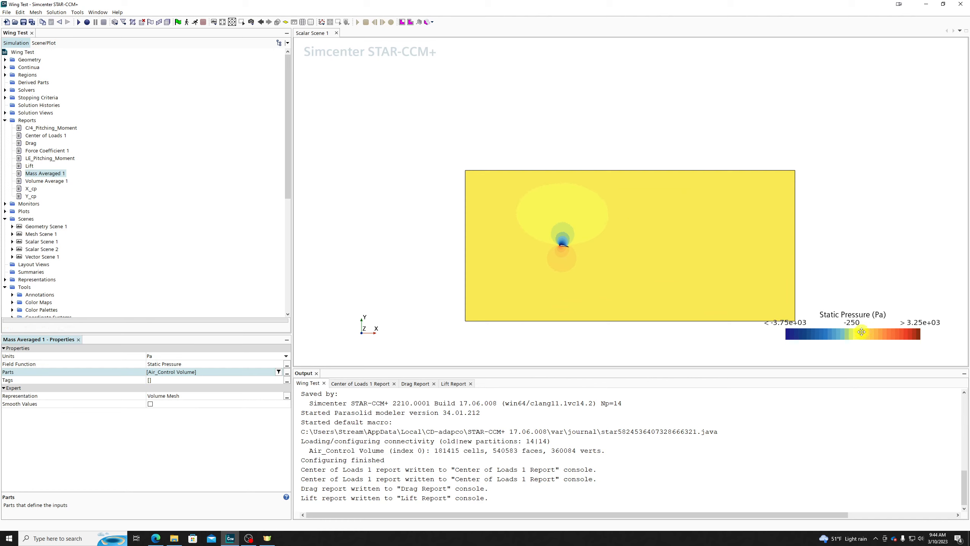
{"action": "double_click", "coordinate": [46, 173]}
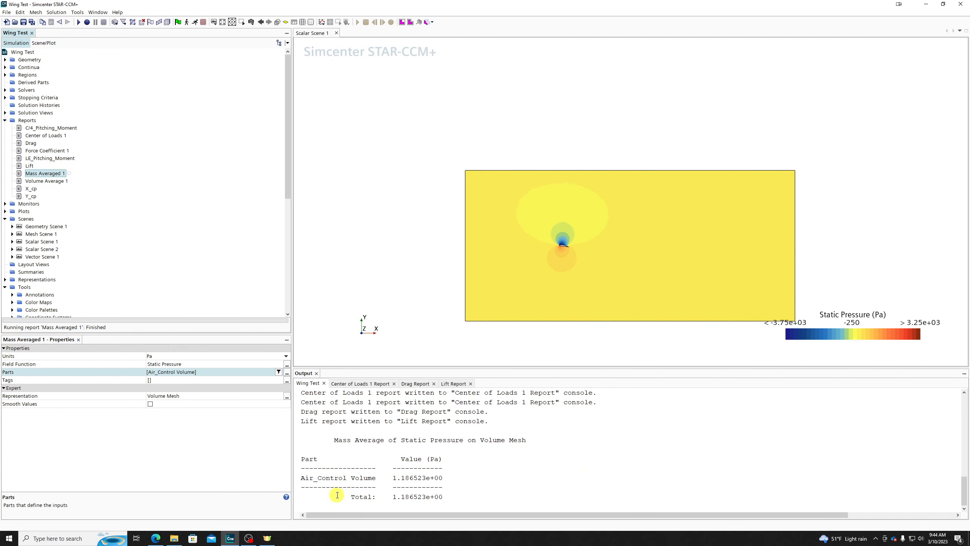
{"action": "scroll", "coordinate": [576, 233], "scroll_direction": "up", "scroll_amount": 5}
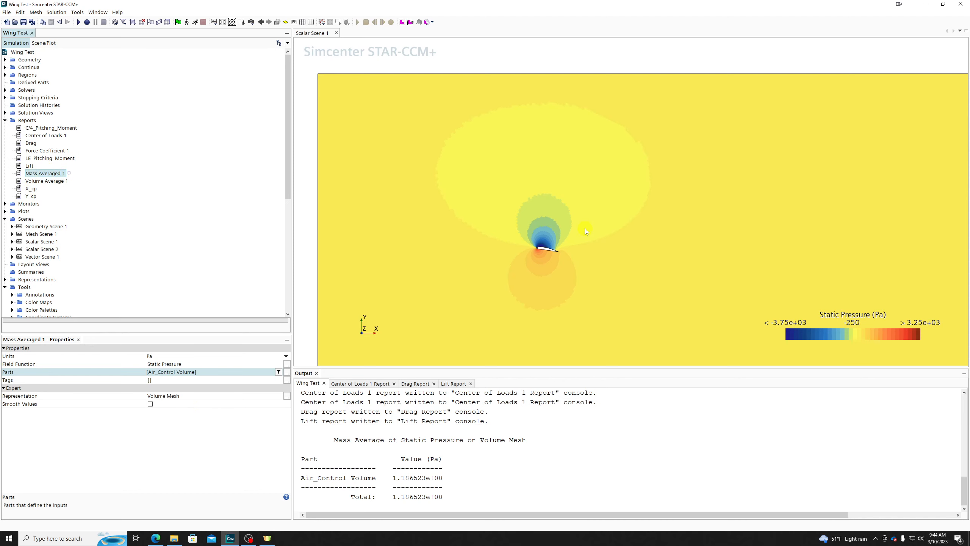
{"action": "scroll", "coordinate": [585, 229], "scroll_direction": "down", "scroll_amount": 3}
{"action": "scroll", "coordinate": [464, 167], "scroll_direction": "down", "scroll_amount": 1}
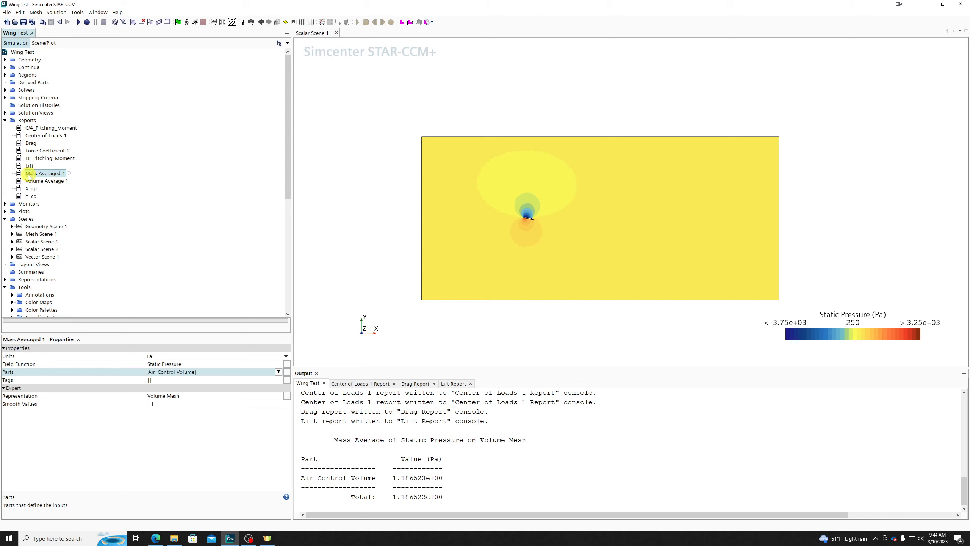
Create a new Mass Flow report from the Flow / Energy category
{"action": "right_click", "coordinate": [26, 121]}
{"action": "mouse_move", "coordinate": [46, 124]}
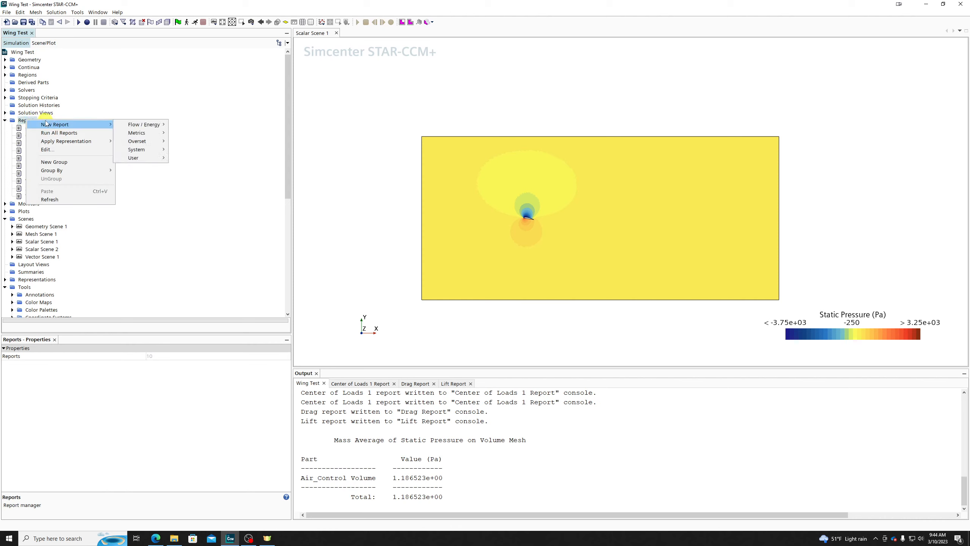
{"action": "mouse_move", "coordinate": [157, 124]}
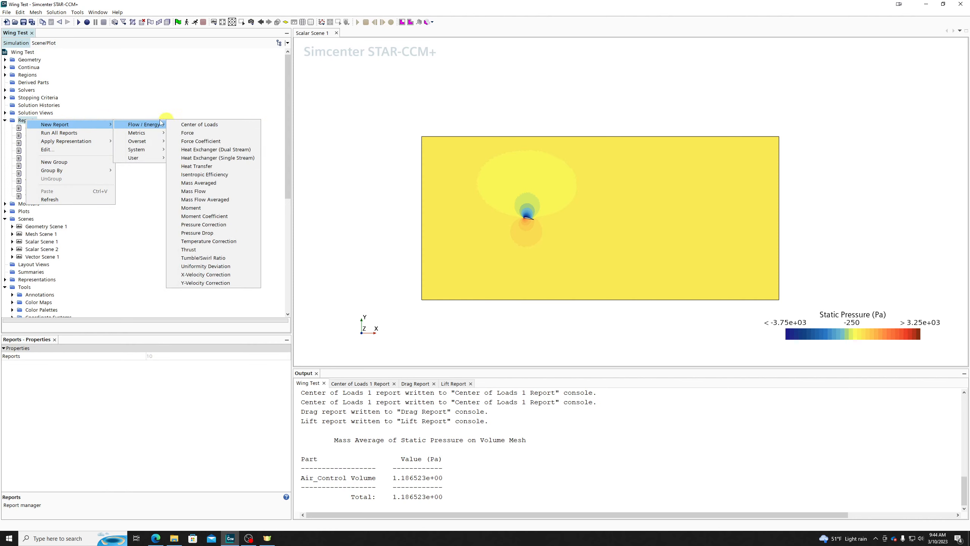
{"action": "left_click", "coordinate": [210, 189]}
Assign the Wing.Faces boundary of Air_Control Volume as the Mass Flow report's part
{"action": "left_click", "coordinate": [161, 363]}
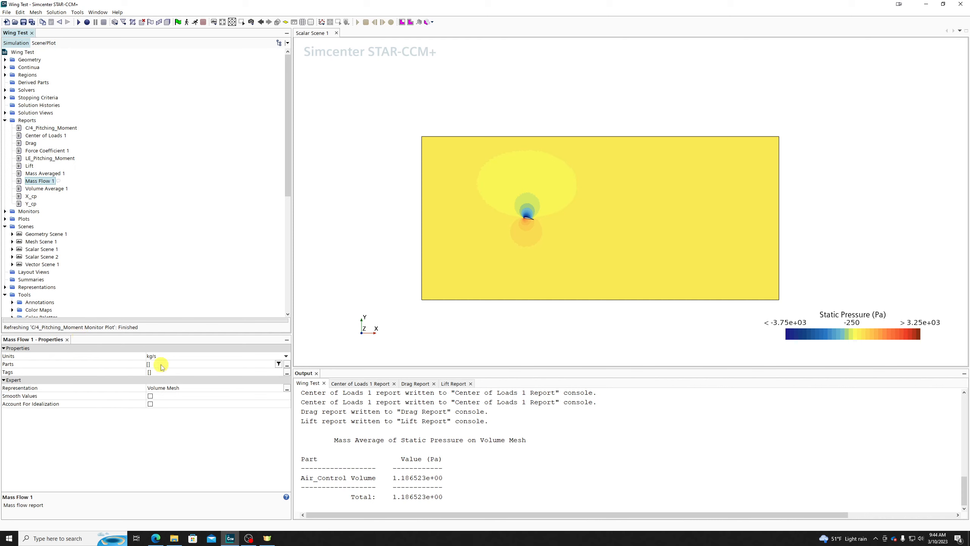
{"action": "left_click", "coordinate": [356, 167]}
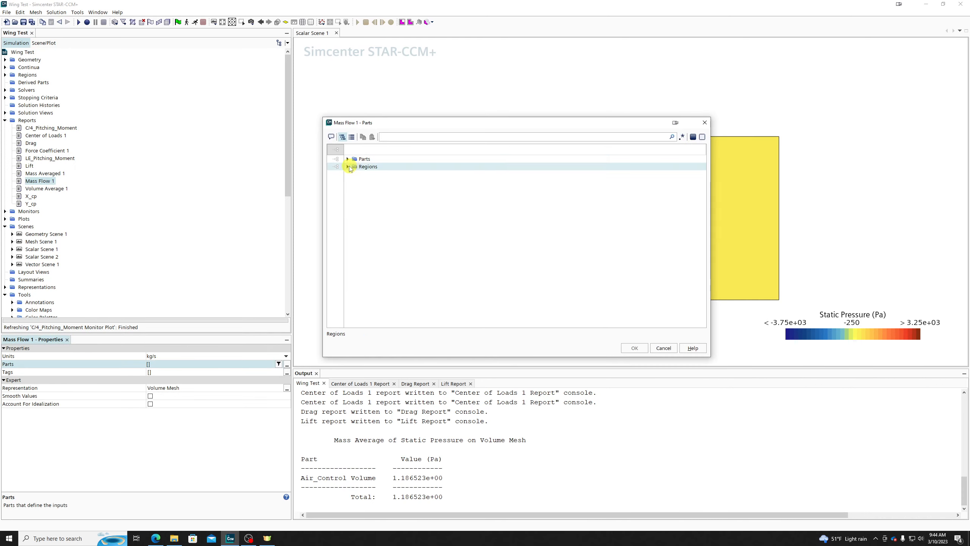
{"action": "left_click", "coordinate": [347, 167]}
{"action": "left_click", "coordinate": [386, 219]}
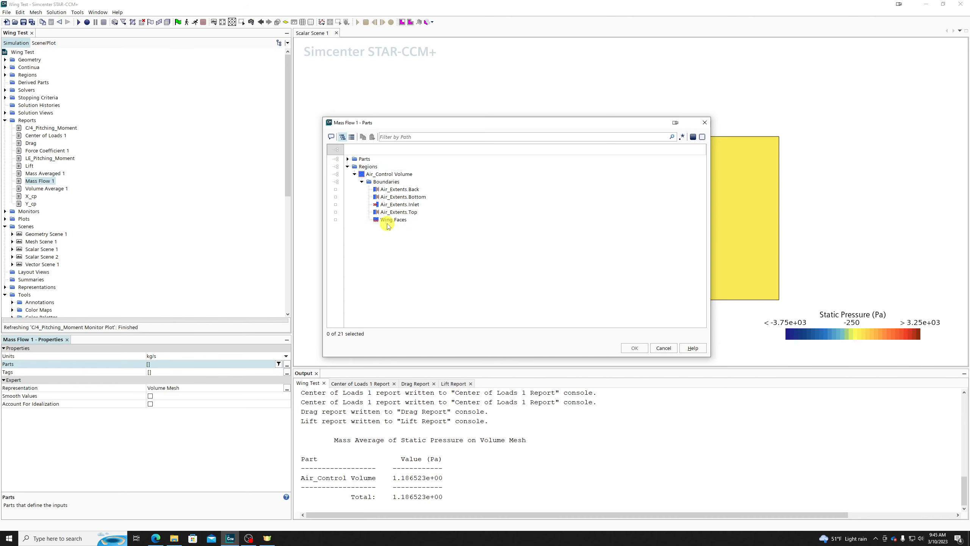
{"action": "left_click", "coordinate": [634, 348]}
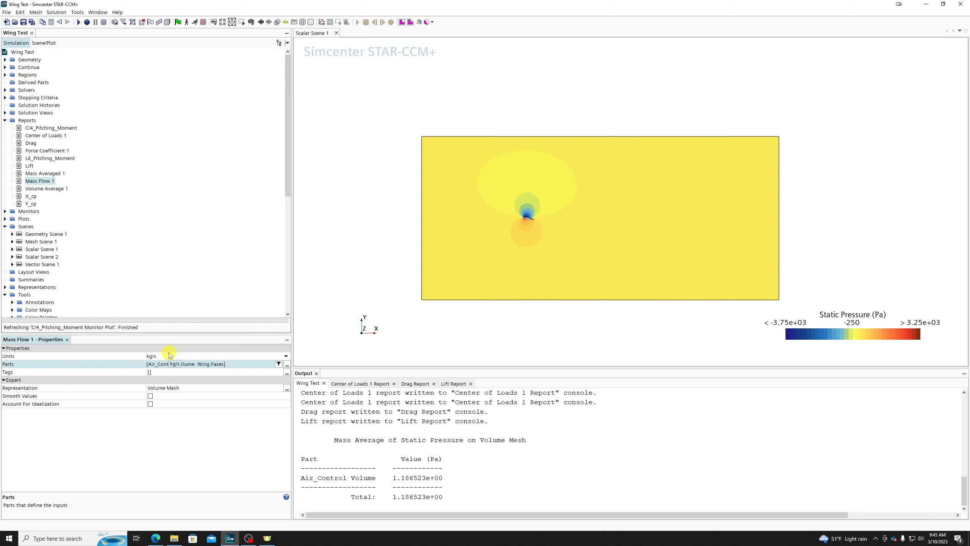
Run the Mass Flow report for the wing faces and examine the wing surface in the scalar scene
{"action": "double_click", "coordinate": [43, 181]}
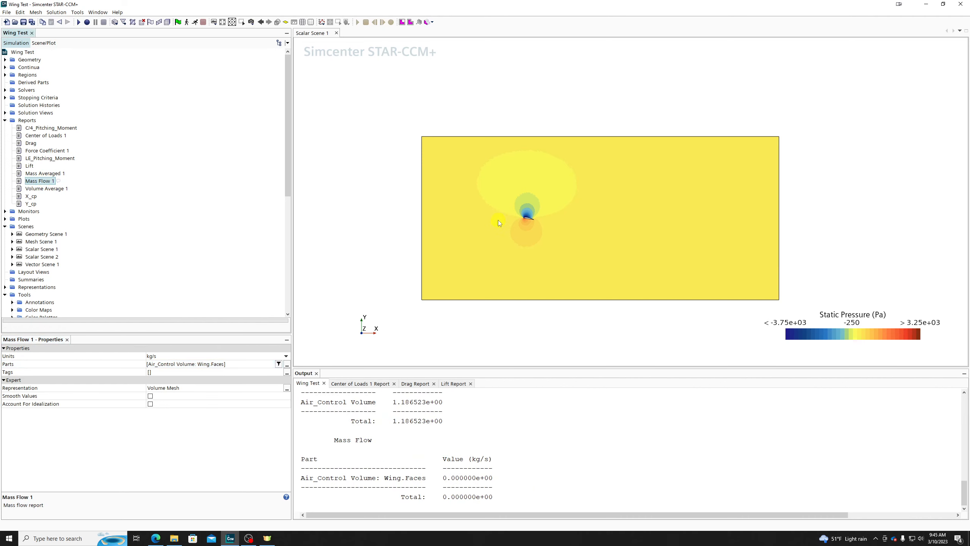
{"action": "scroll", "coordinate": [532, 217], "scroll_direction": "up", "scroll_amount": 8}
{"action": "scroll", "coordinate": [573, 221], "scroll_direction": "up", "scroll_amount": 5}
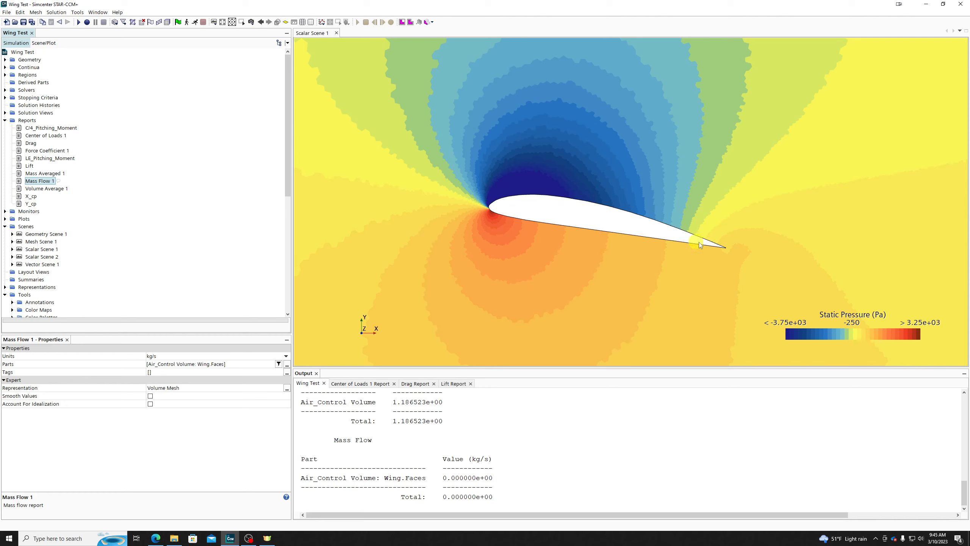
Replace the Mass Flow report's part with the Air_Extents.Inlet boundary
{"action": "left_click", "coordinate": [180, 364]}
{"action": "left_click", "coordinate": [339, 166]}
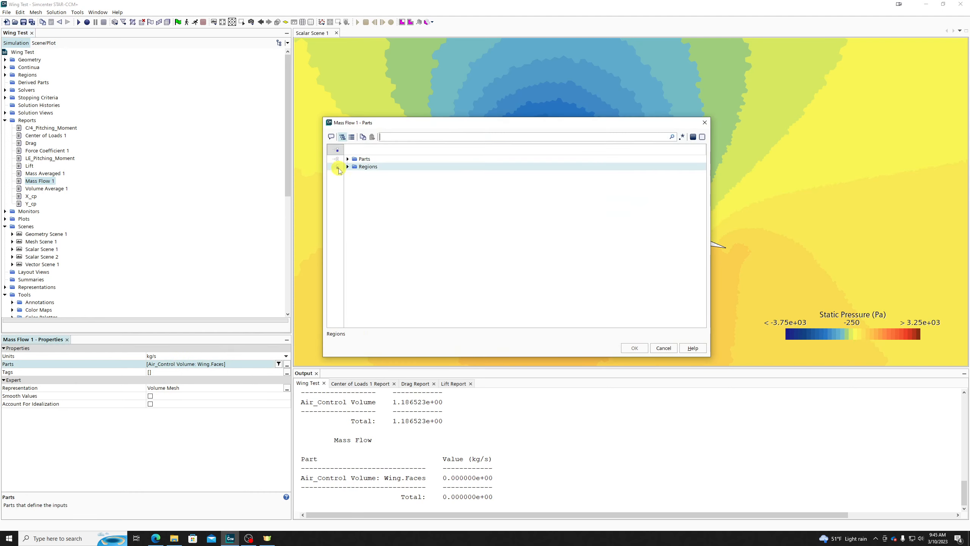
{"action": "left_click", "coordinate": [347, 167]}
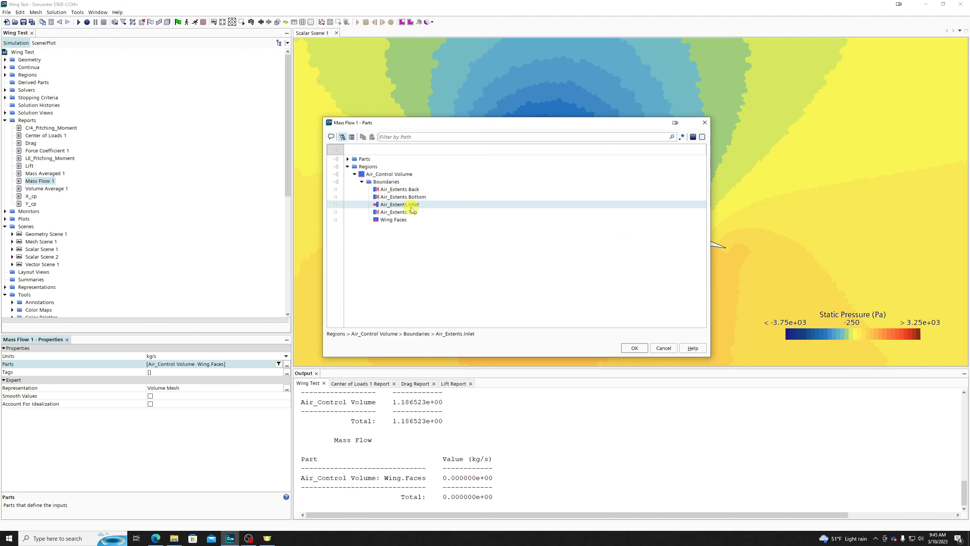
{"action": "left_click", "coordinate": [403, 205]}
{"action": "left_click", "coordinate": [635, 348]}
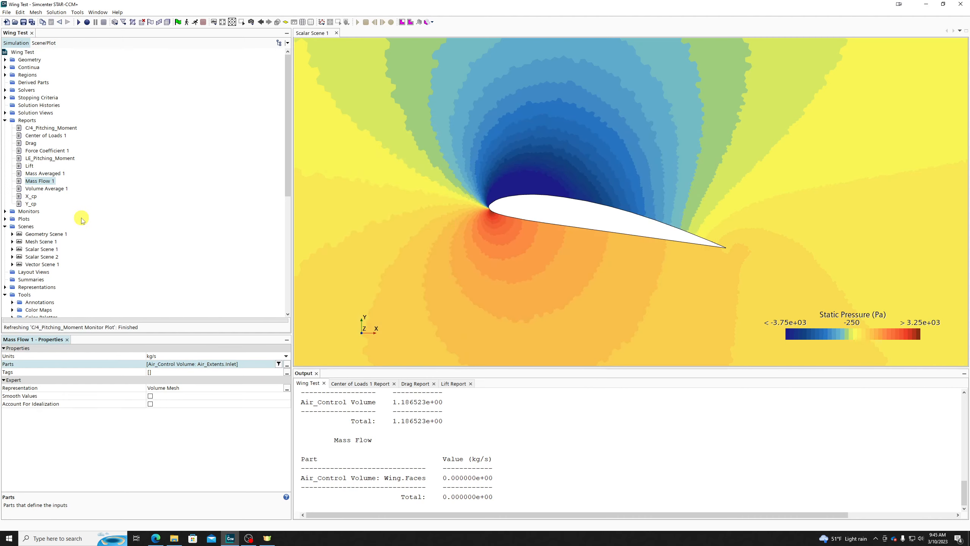
Run the Mass Flow report for the inlet, view the full control volume and highlight the reported inlet value
{"action": "double_click", "coordinate": [38, 182]}
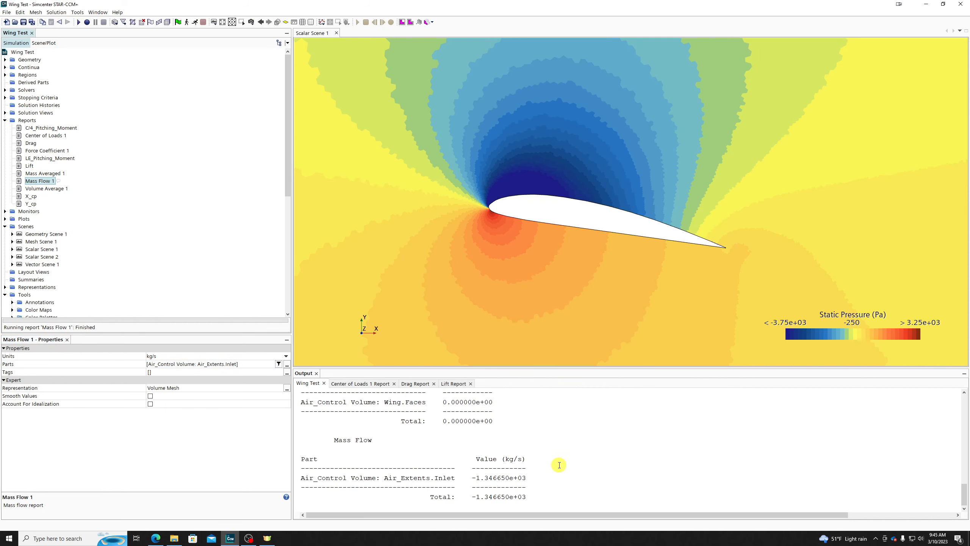
{"action": "scroll", "coordinate": [547, 259], "scroll_direction": "down", "scroll_amount": 8}
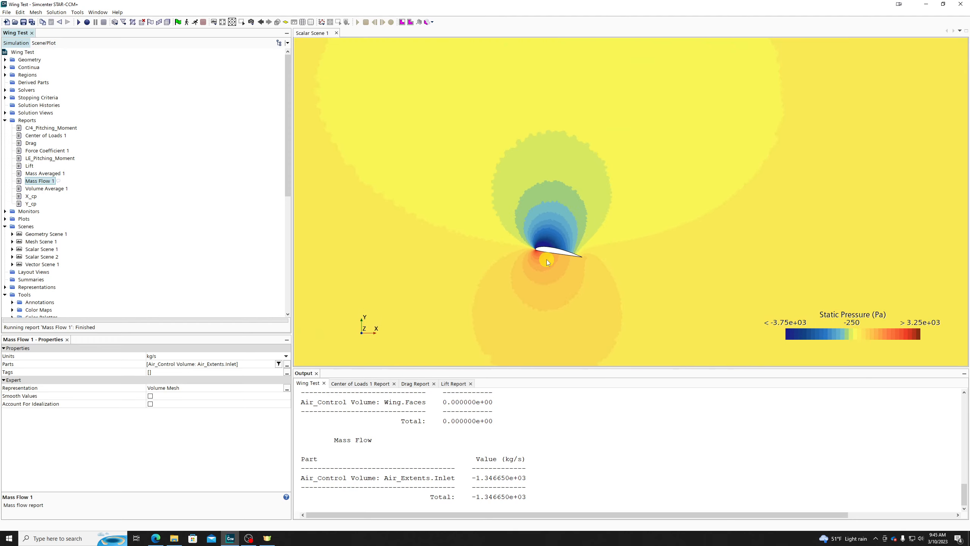
{"action": "scroll", "coordinate": [545, 261], "scroll_direction": "down", "scroll_amount": 8}
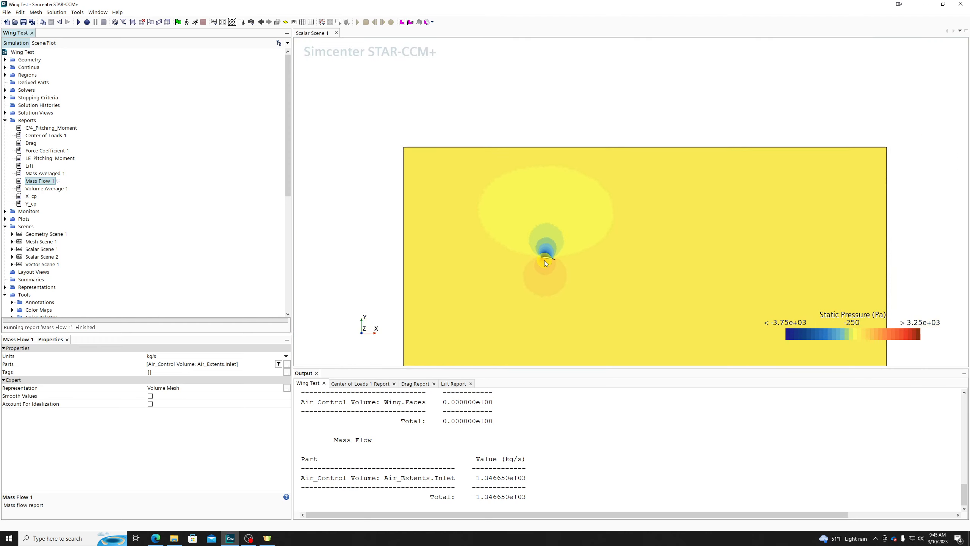
{"action": "scroll", "coordinate": [496, 182], "scroll_direction": "up", "scroll_amount": 4}
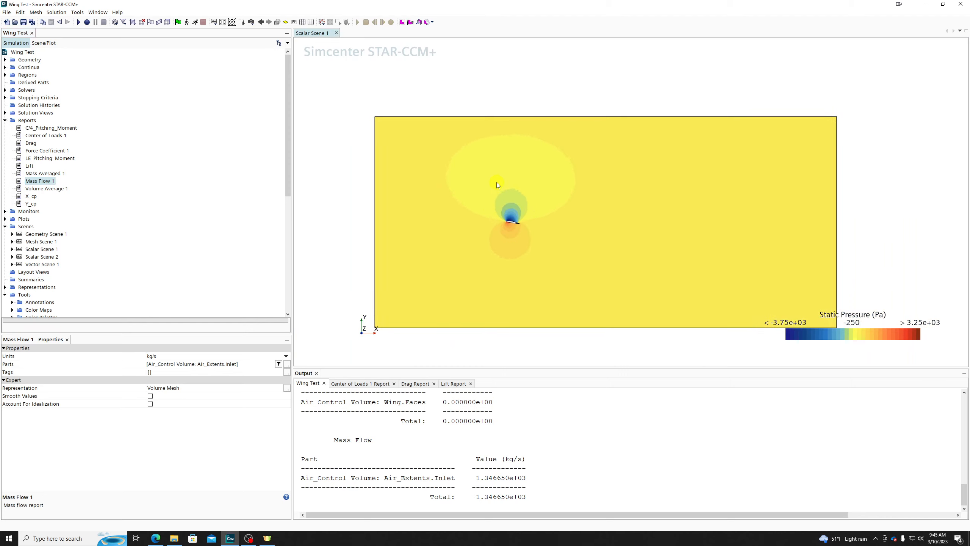
{"action": "middle_click_drag", "start_coordinate": [497, 182], "coordinate": [521, 177]}
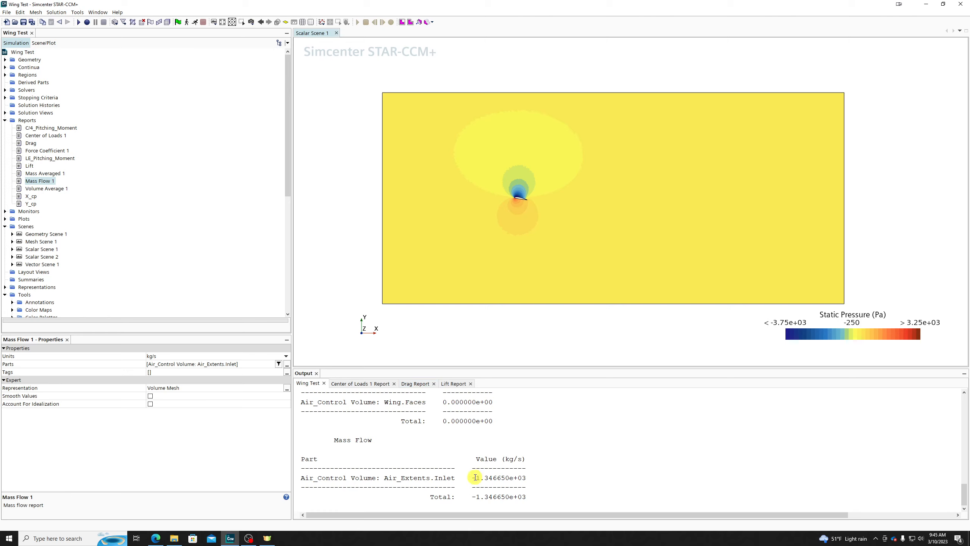
{"action": "left_click_drag", "start_coordinate": [470, 478], "coordinate": [533, 478]}
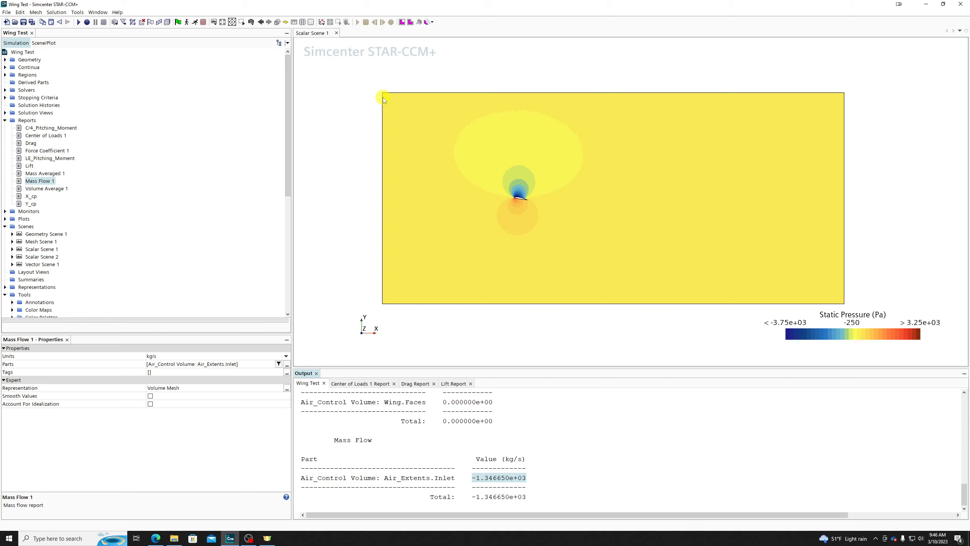
Switch the Mass Flow report's part to the Air_Extents.Back boundary and run the report
{"action": "left_click", "coordinate": [199, 364]}
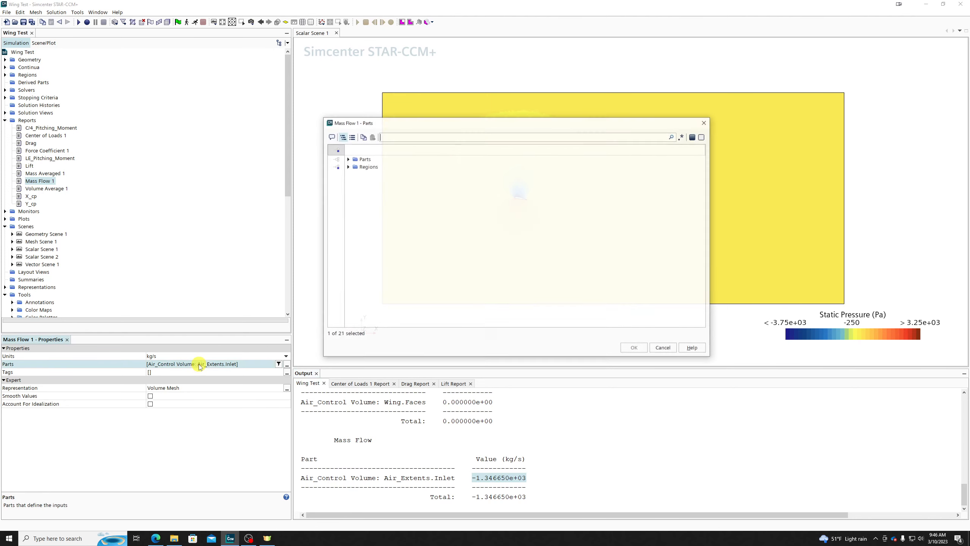
{"action": "left_click", "coordinate": [347, 167]}
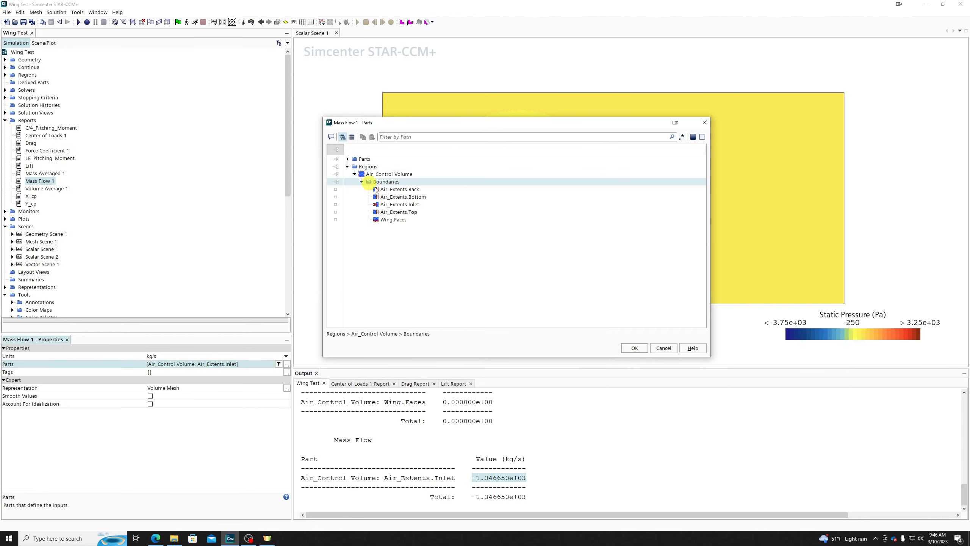
{"action": "left_click", "coordinate": [418, 189]}
{"action": "left_click", "coordinate": [635, 348]}
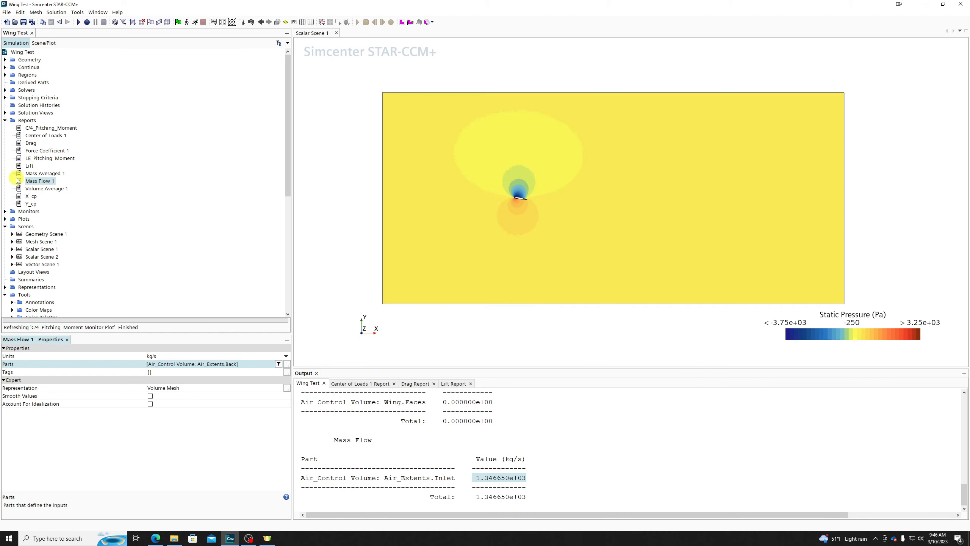
{"action": "left_click", "coordinate": [32, 181]}
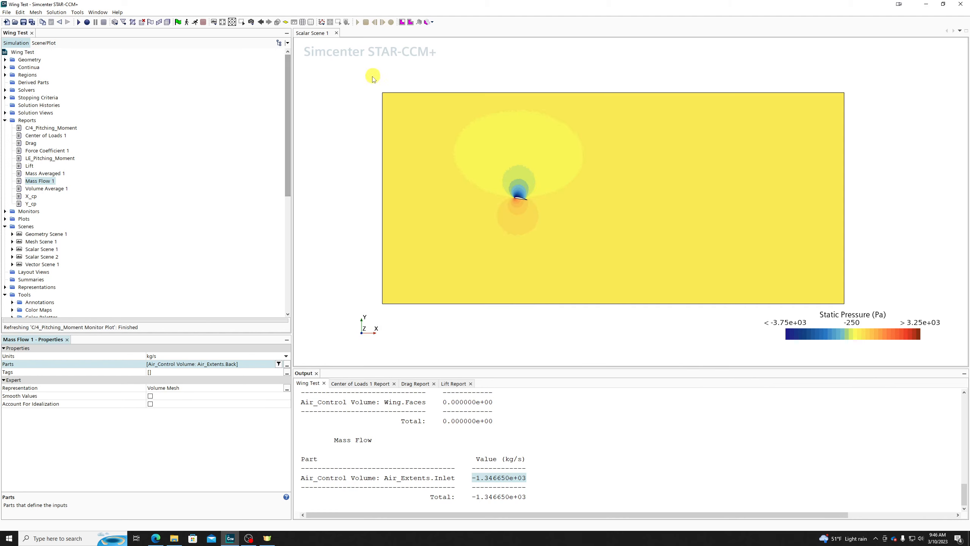
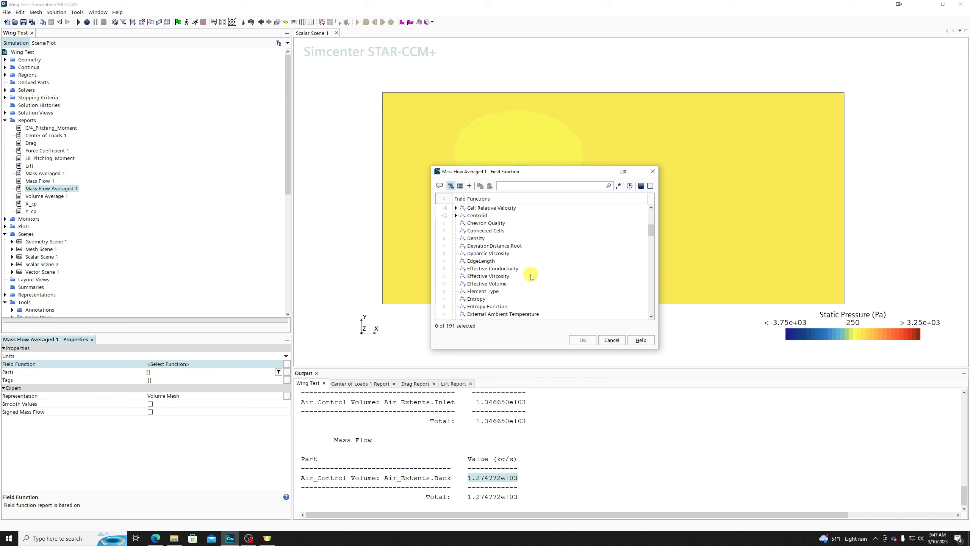
Set the Mass Flow Averaged report's field function to Mach Number in the Lab Reference Frame
{"action": "scroll", "coordinate": [529, 277], "scroll_direction": "down", "scroll_amount": 20}
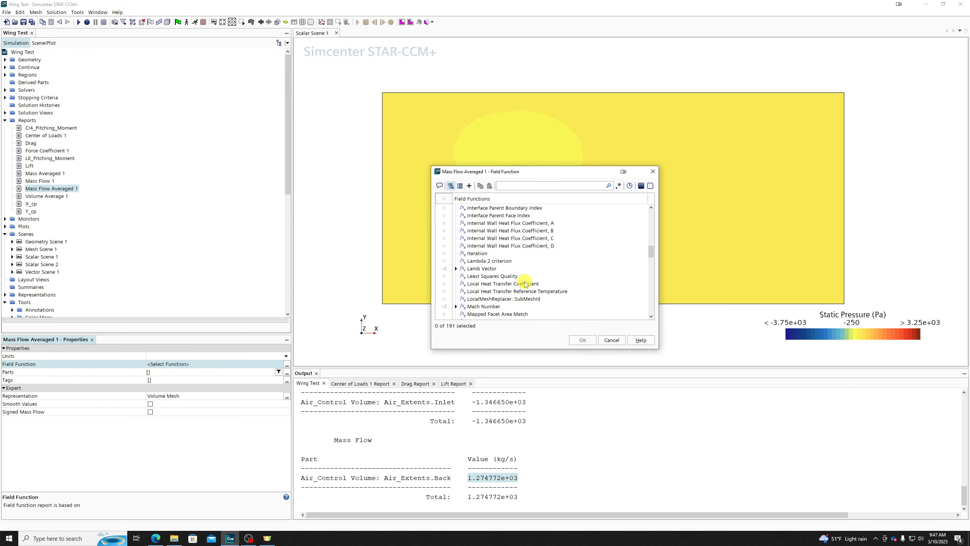
{"action": "scroll", "coordinate": [527, 284], "scroll_direction": "down", "scroll_amount": 2}
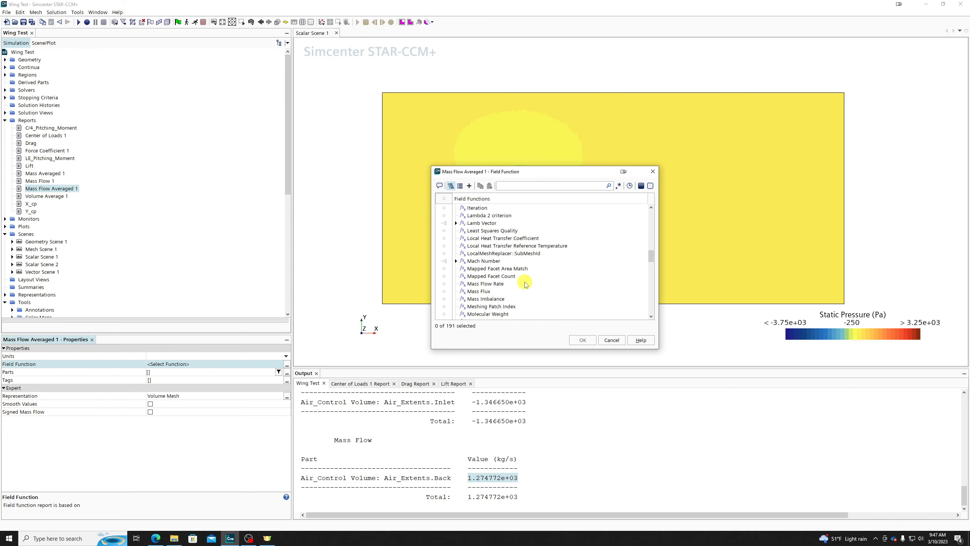
{"action": "left_click", "coordinate": [456, 261]}
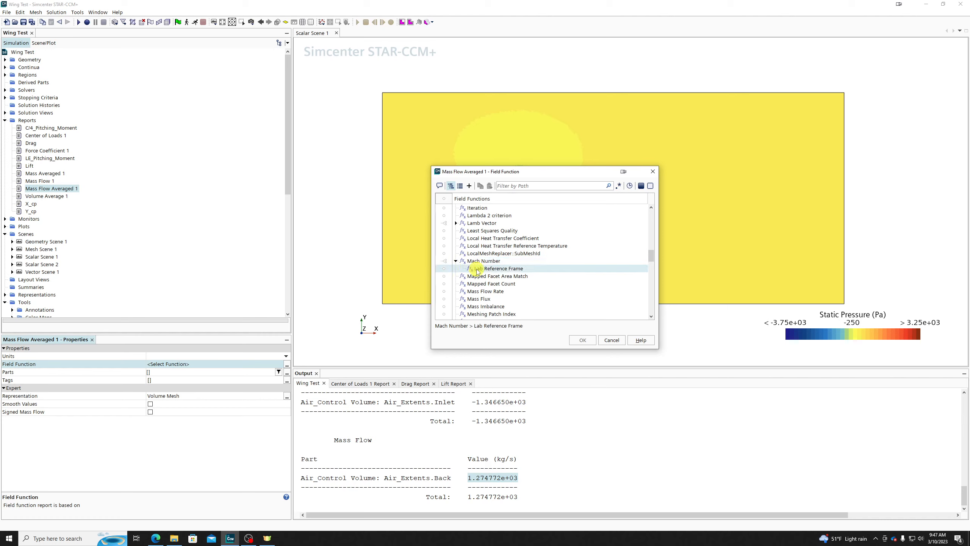
{"action": "left_click", "coordinate": [498, 269]}
{"action": "left_click", "coordinate": [582, 340]}
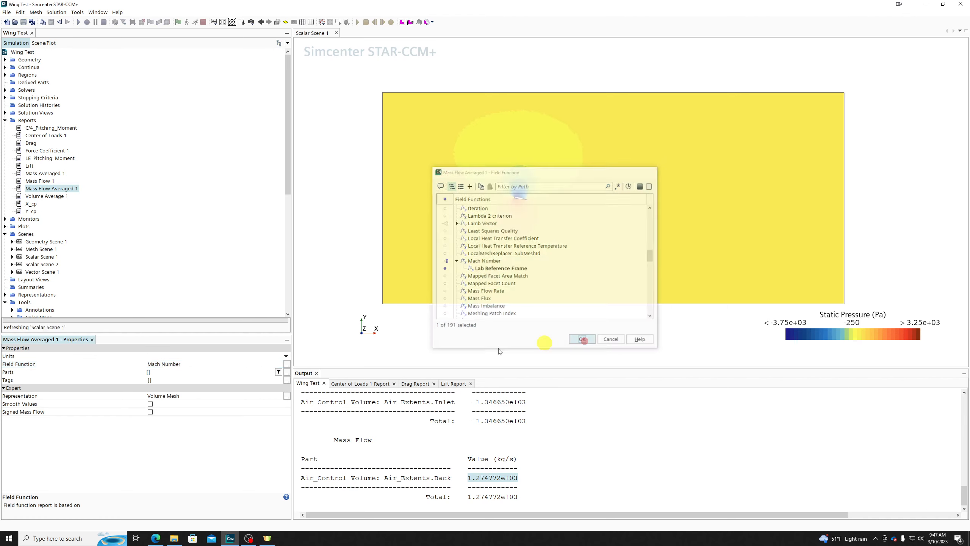
Assign the Air_Extents.Inlet boundary as the Mass Flow Averaged report's part, then run the report and highlight its inlet value
{"action": "left_click", "coordinate": [157, 372]}
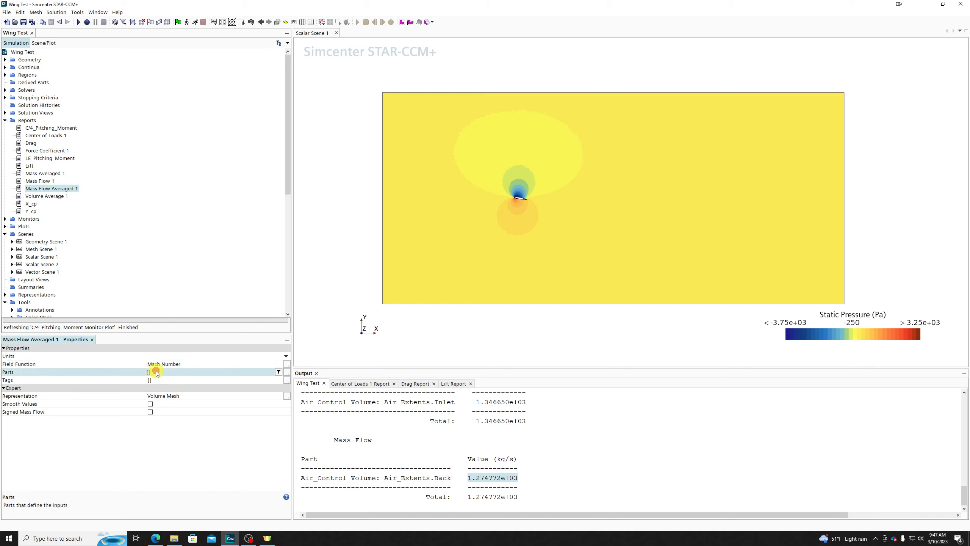
{"action": "left_click", "coordinate": [287, 372]}
{"action": "left_click", "coordinate": [349, 167]}
{"action": "left_click", "coordinate": [348, 166]}
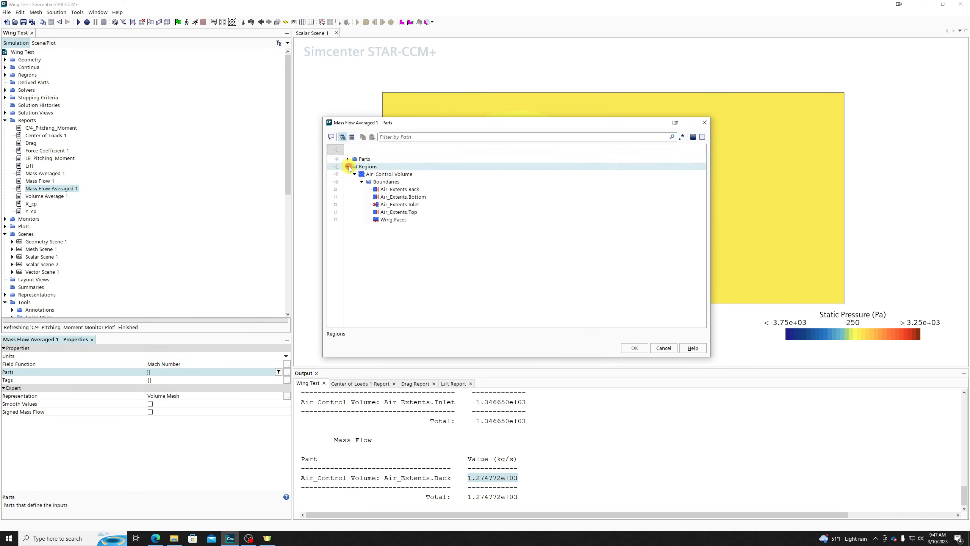
{"action": "left_click", "coordinate": [412, 205]}
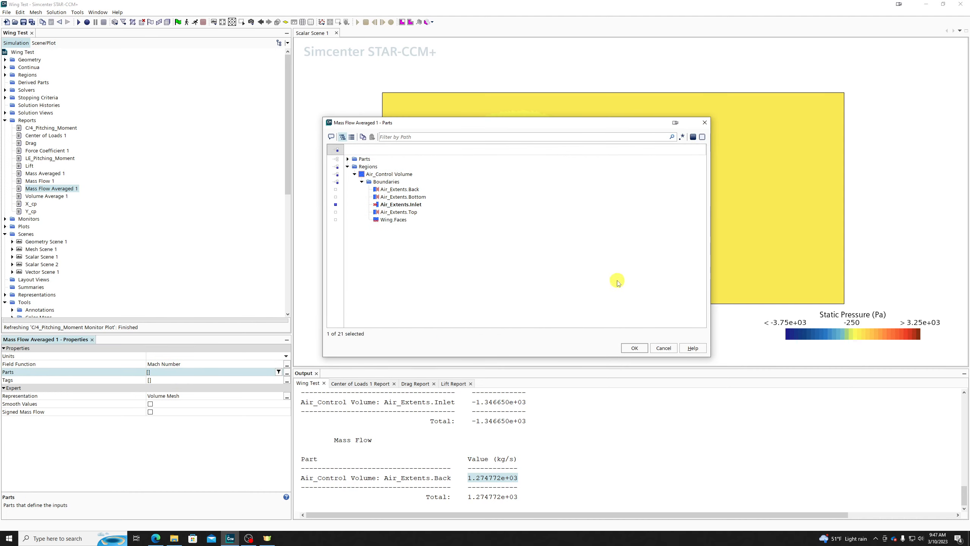
{"action": "key", "text": "Return"}
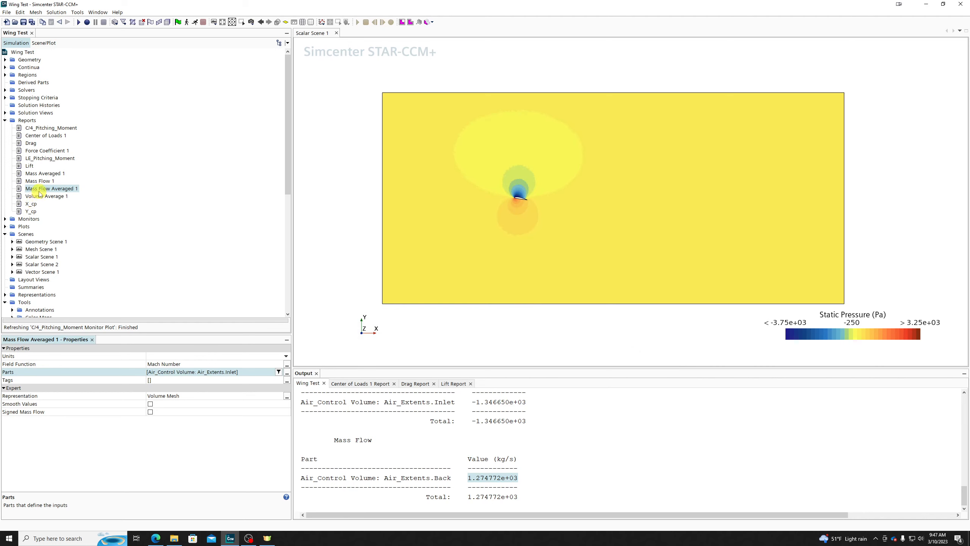
{"action": "double_click", "coordinate": [39, 189]}
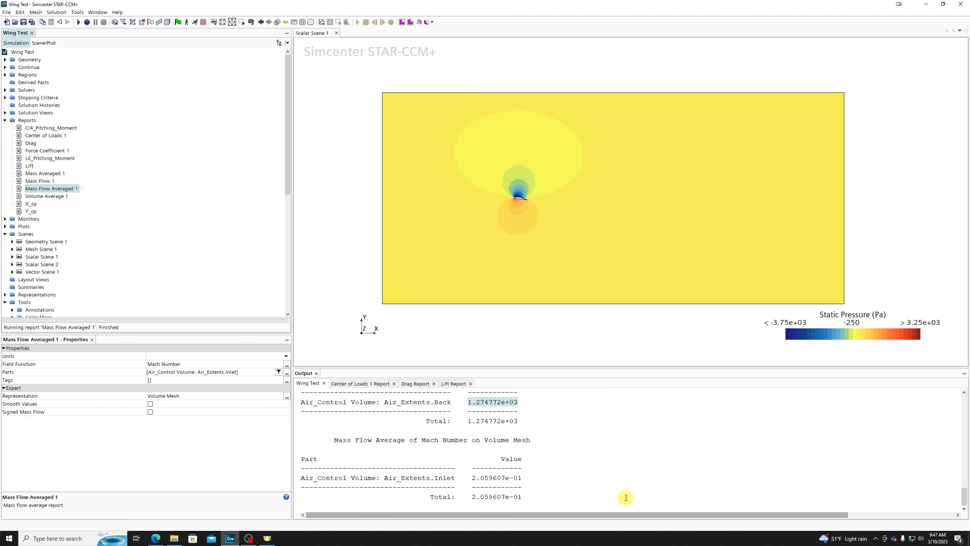
{"action": "left_click_drag", "start_coordinate": [523, 478], "coordinate": [471, 478]}
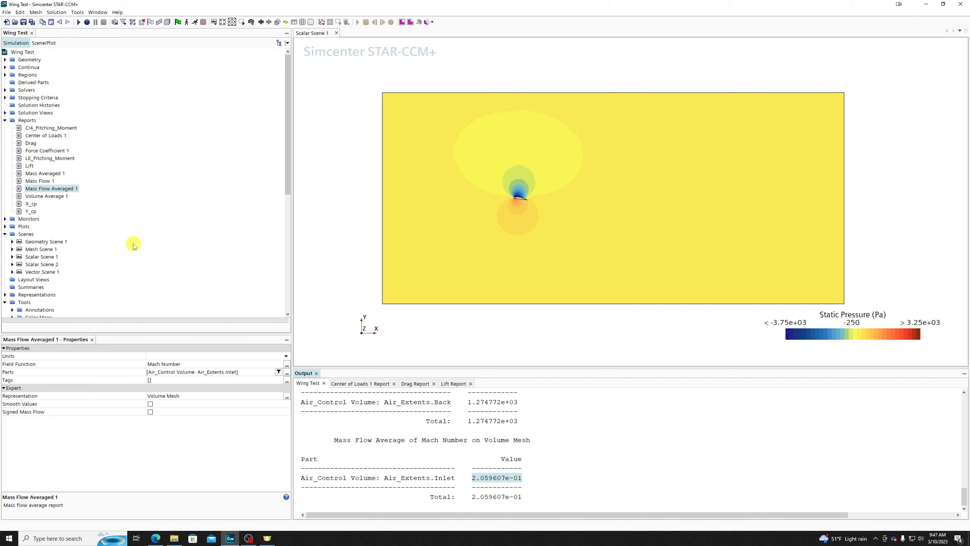
View the velocity field in Vector Scene 1 and return to Scalar Scene 1
{"action": "left_click", "coordinate": [33, 272]}
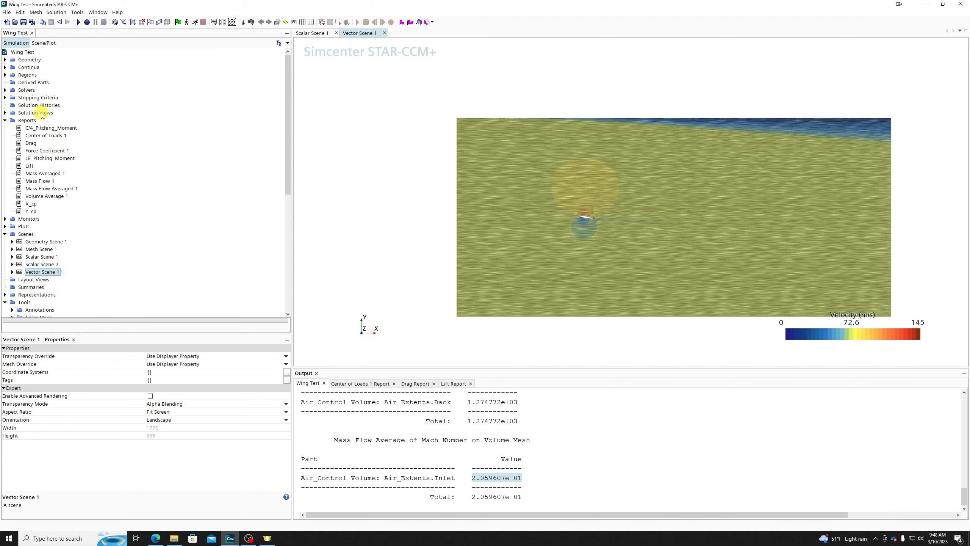
{"action": "right_click", "coordinate": [26, 120]}
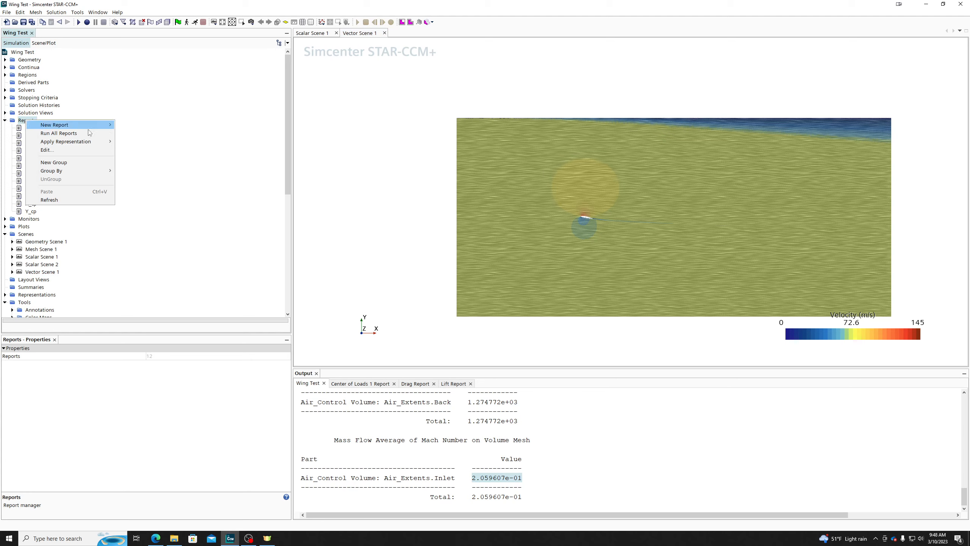
{"action": "left_click", "coordinate": [184, 93]}
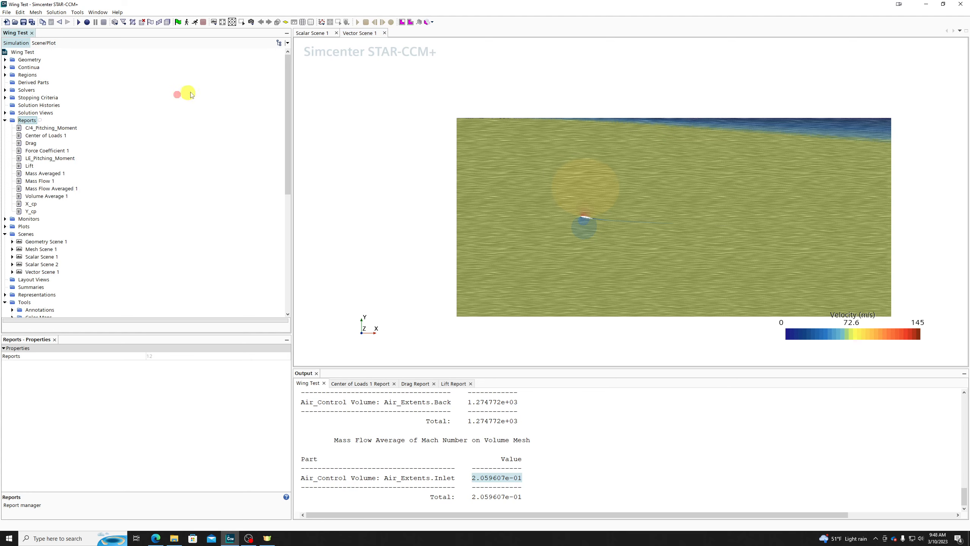
{"action": "left_click", "coordinate": [331, 34]}
Create a new Moment report from the Flow / Energy report types
{"action": "right_click", "coordinate": [26, 121]}
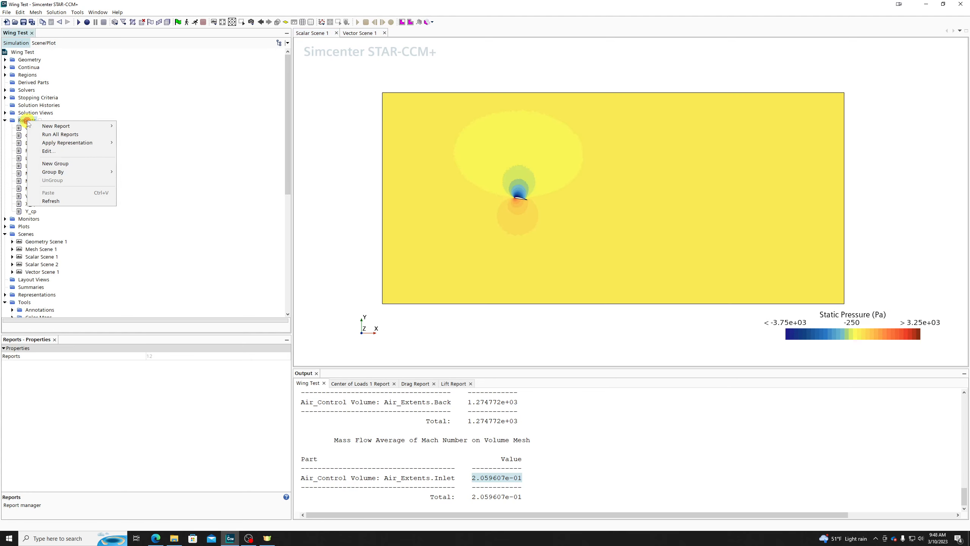
{"action": "mouse_move", "coordinate": [57, 126]}
{"action": "mouse_move", "coordinate": [145, 126]}
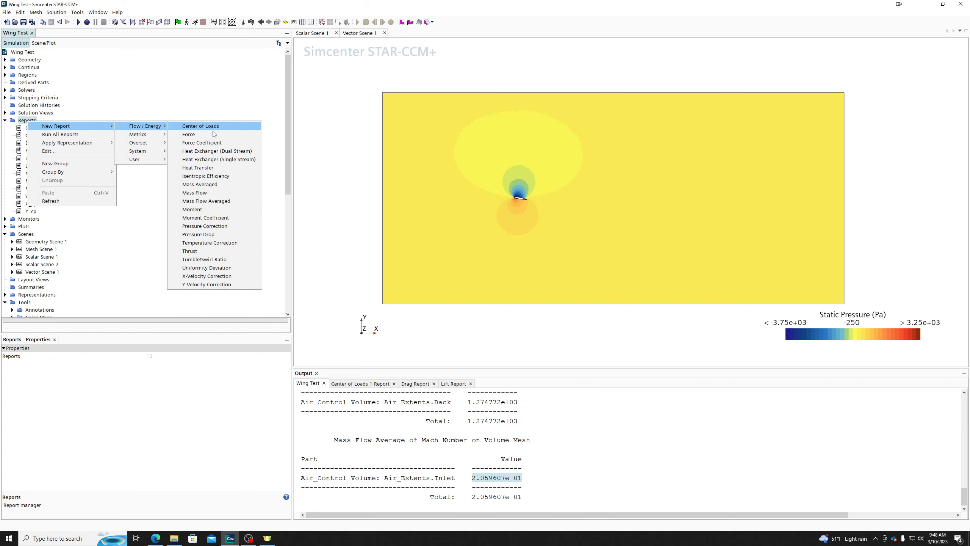
{"action": "left_click", "coordinate": [216, 210]}
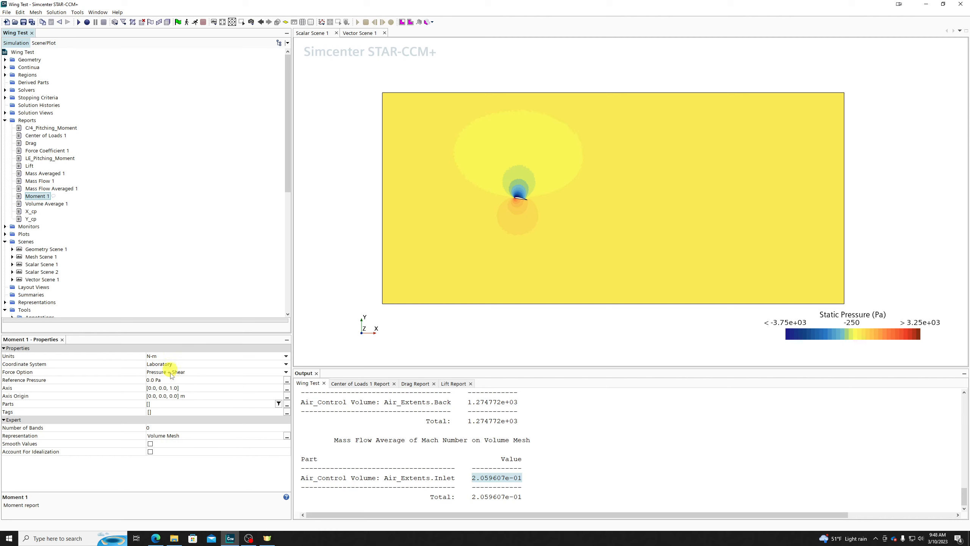
Set the Moment report's axis origin to [0.25, 0.0, 0.0] m and run the report without any parts assigned
{"action": "left_click", "coordinate": [188, 388]}
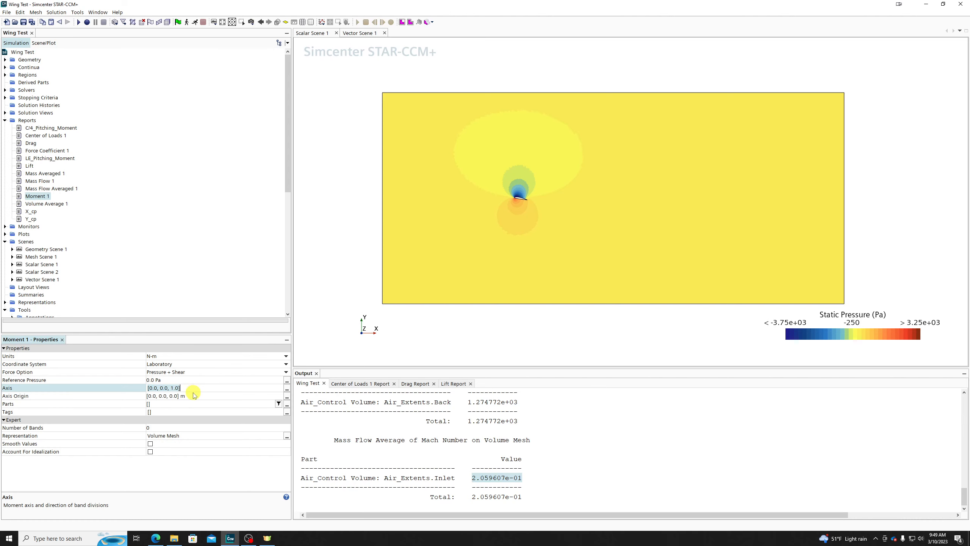
{"action": "left_click", "coordinate": [191, 396]}
{"action": "scroll", "coordinate": [504, 197], "scroll_direction": "up", "scroll_amount": 5}
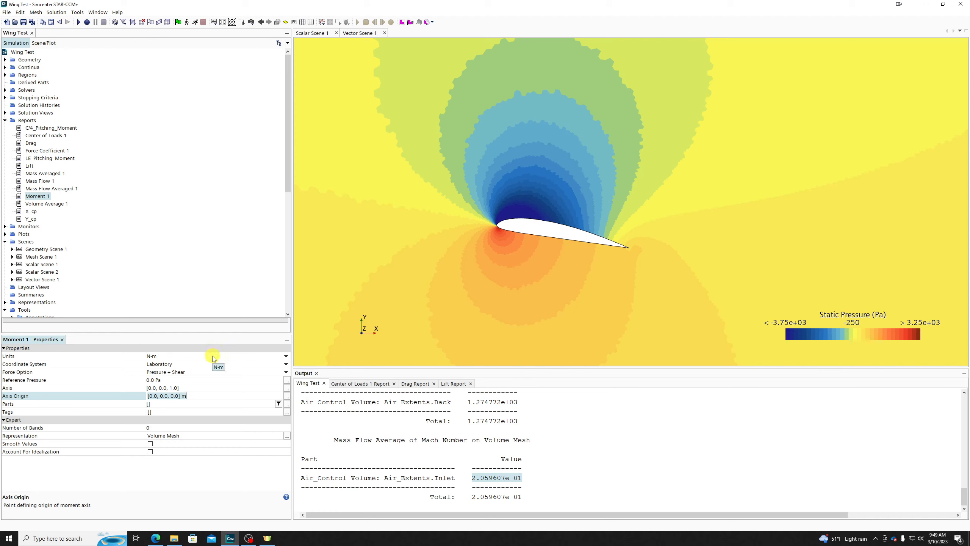
{"action": "key", "text": "ctrl+a"}
{"action": "type", "text": "00"}
{"action": "key", "text": "Return"}
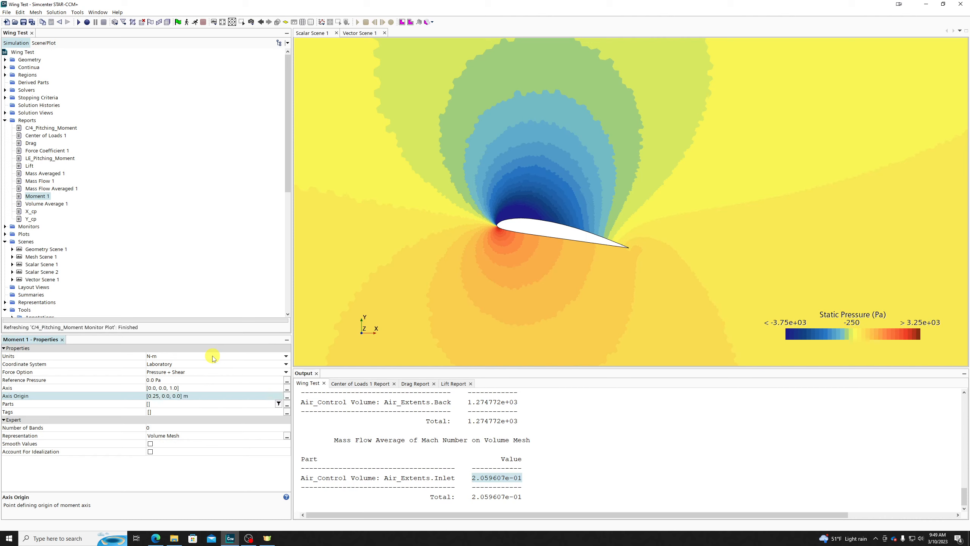
{"action": "left_click", "coordinate": [39, 196]}
{"action": "double_click", "coordinate": [39, 196]}
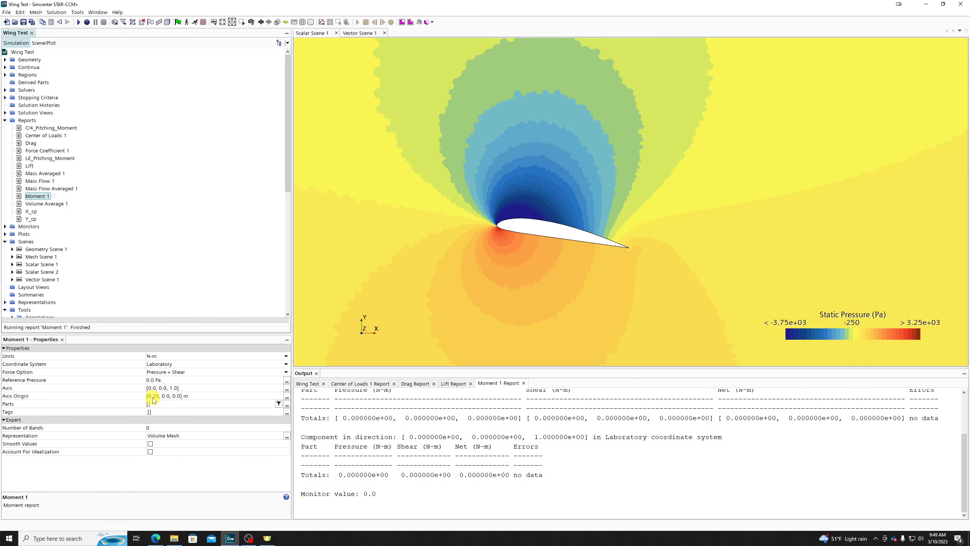
Assign the Wing.Faces boundary to the Moment report, then run it and highlight the monitor value
{"action": "scroll", "coordinate": [527, 223], "scroll_direction": "up", "scroll_amount": 5}
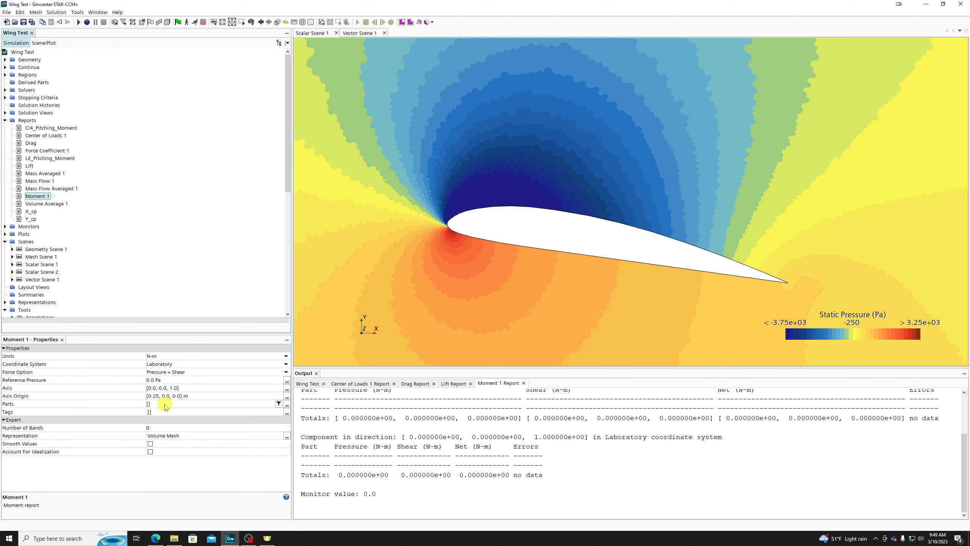
{"action": "left_click", "coordinate": [287, 404]}
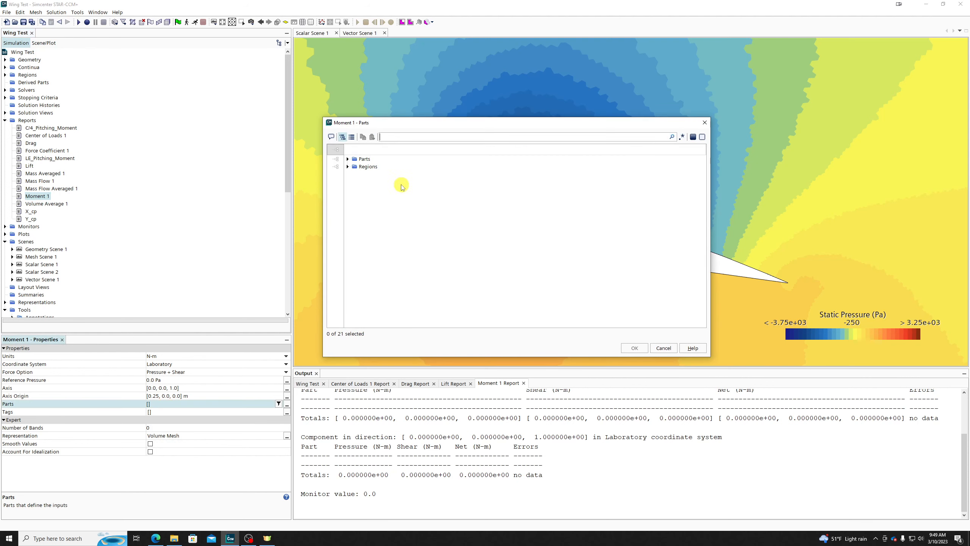
{"action": "left_click", "coordinate": [348, 166]}
{"action": "left_click", "coordinate": [394, 219]}
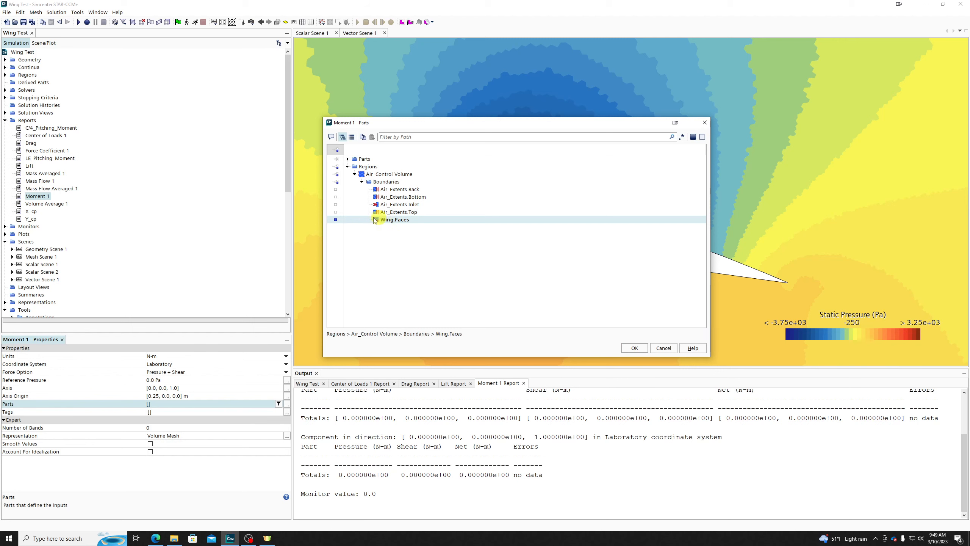
{"action": "left_click", "coordinate": [635, 347]}
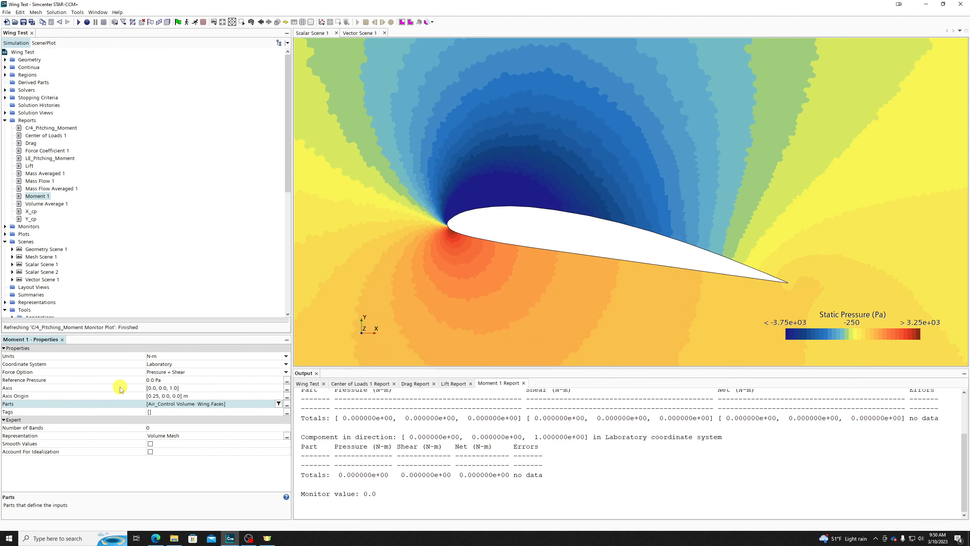
{"action": "double_click", "coordinate": [38, 196]}
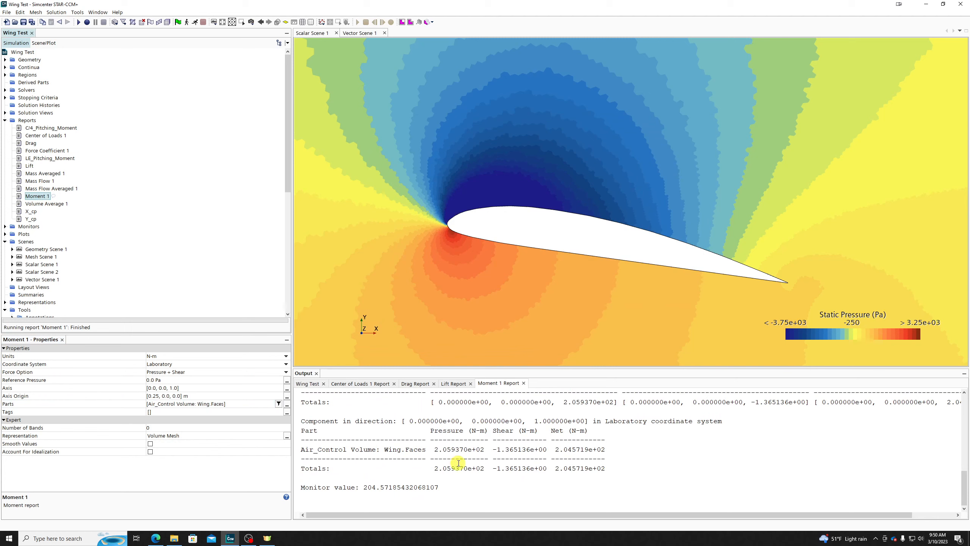
{"action": "left_click_drag", "start_coordinate": [363, 489], "coordinate": [465, 493]}
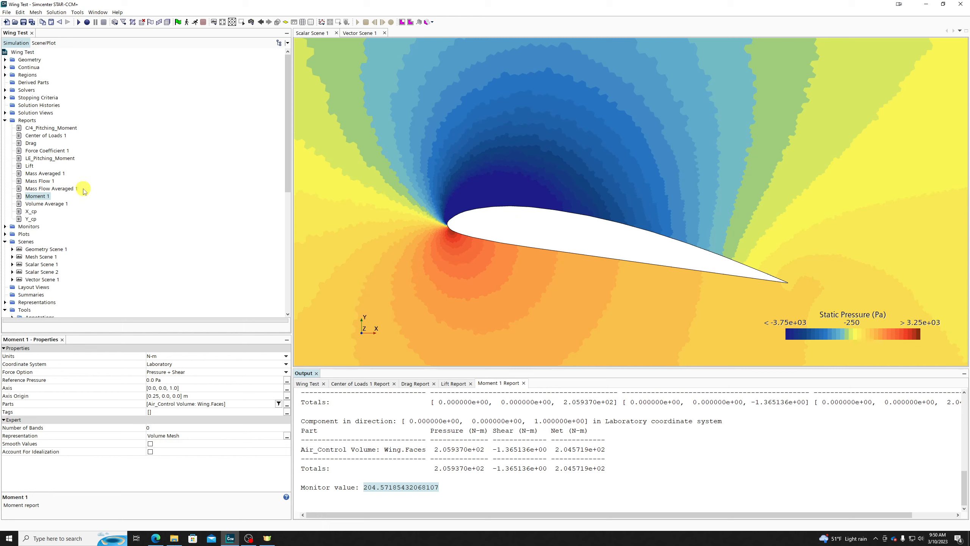
Create a new Moment Coefficient report from the Flow / Energy report types
{"action": "left_click", "coordinate": [30, 122]}
{"action": "right_click", "coordinate": [30, 121]}
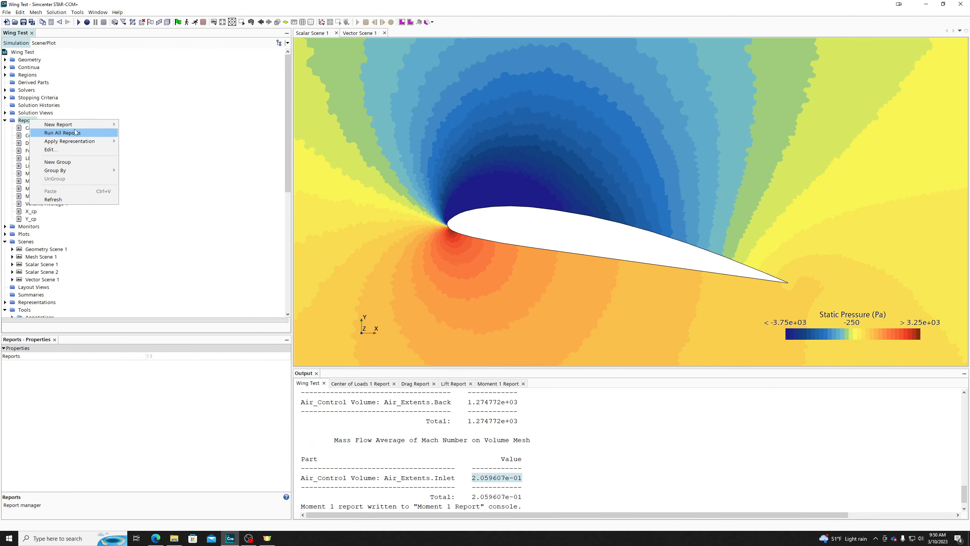
{"action": "mouse_move", "coordinate": [76, 127]}
{"action": "mouse_move", "coordinate": [153, 126]}
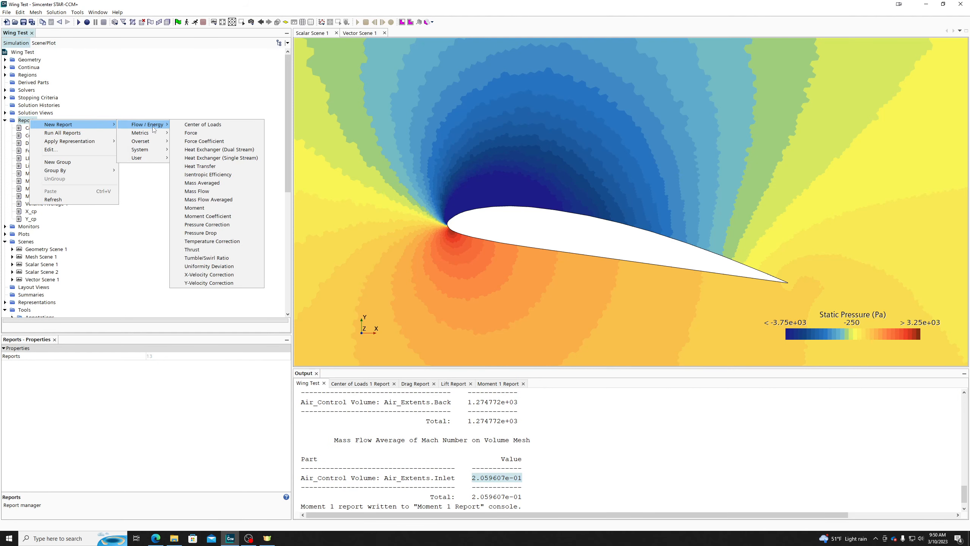
{"action": "left_click", "coordinate": [216, 218]}
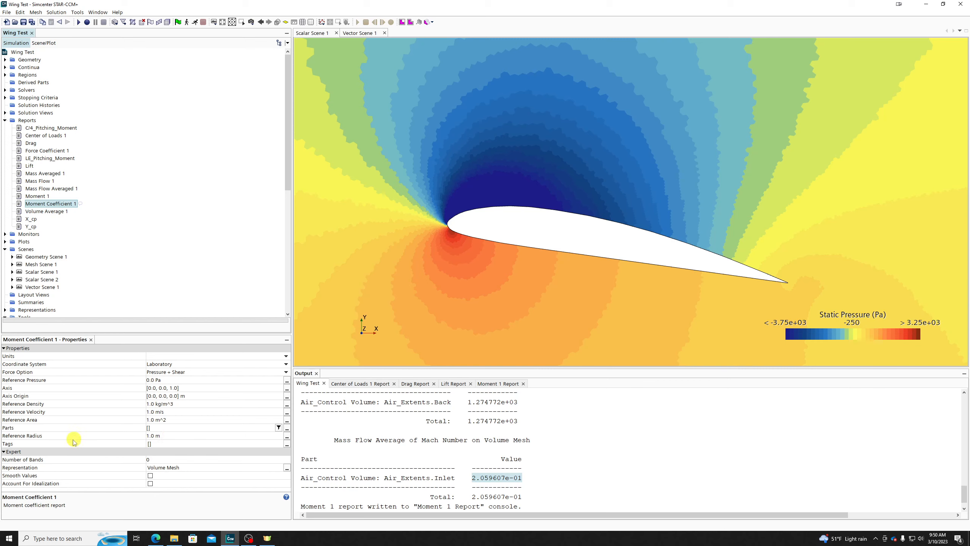
Examine the Moment Coefficient report's reference density, velocity, area and radius settings
{"action": "left_click", "coordinate": [22, 436]}
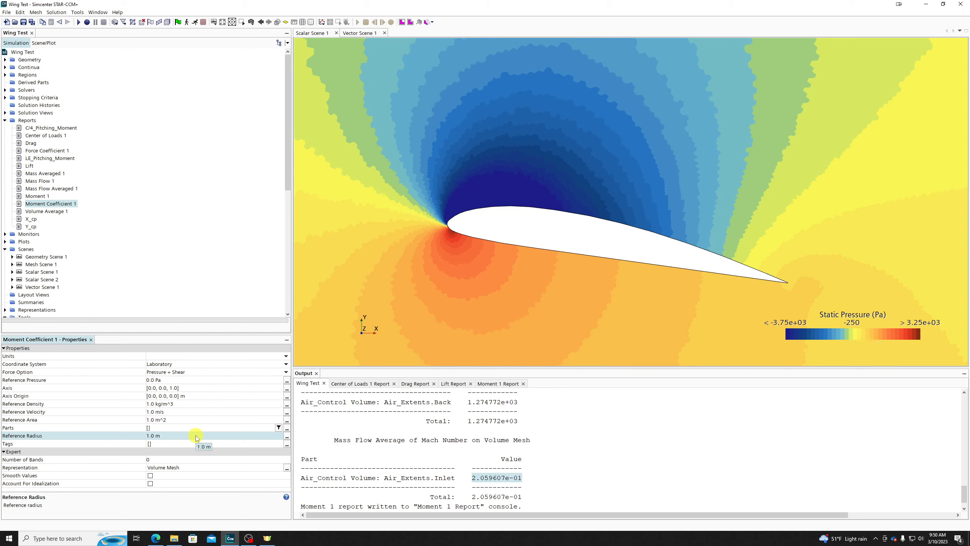
{"action": "left_click", "coordinate": [198, 406]}
{"action": "left_click", "coordinate": [192, 412]}
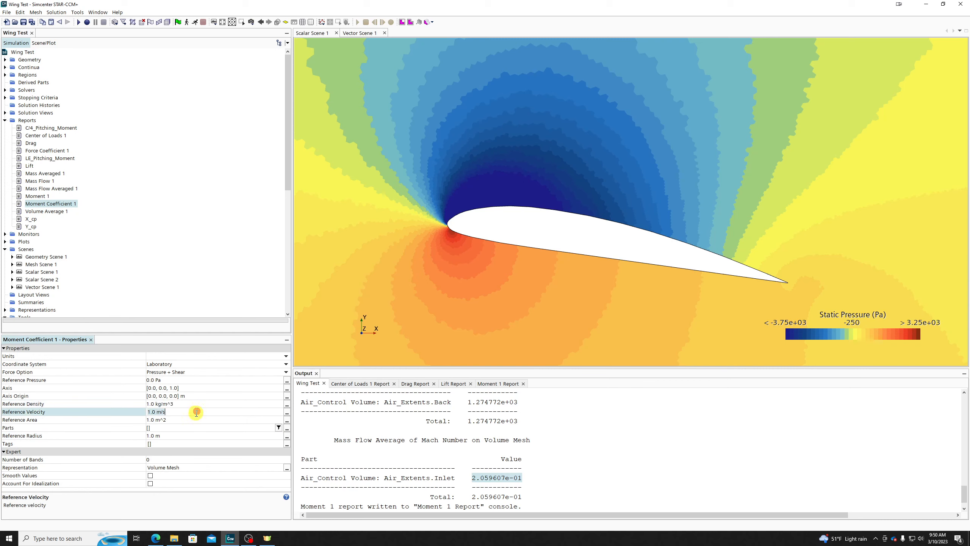
{"action": "left_click", "coordinate": [191, 420]}
{"action": "left_click", "coordinate": [188, 436]}
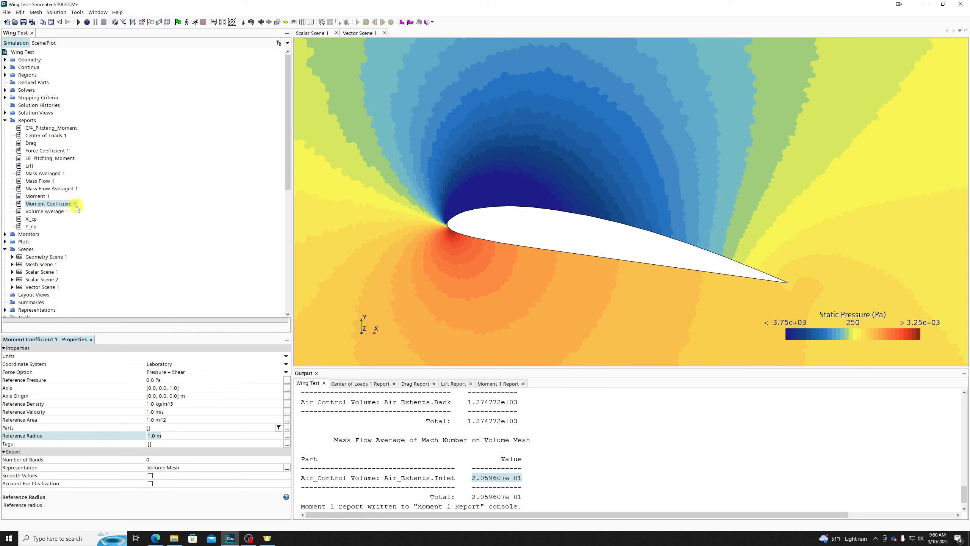
Create a new Frontal Area report from the Metrics report types
{"action": "right_click", "coordinate": [28, 121]}
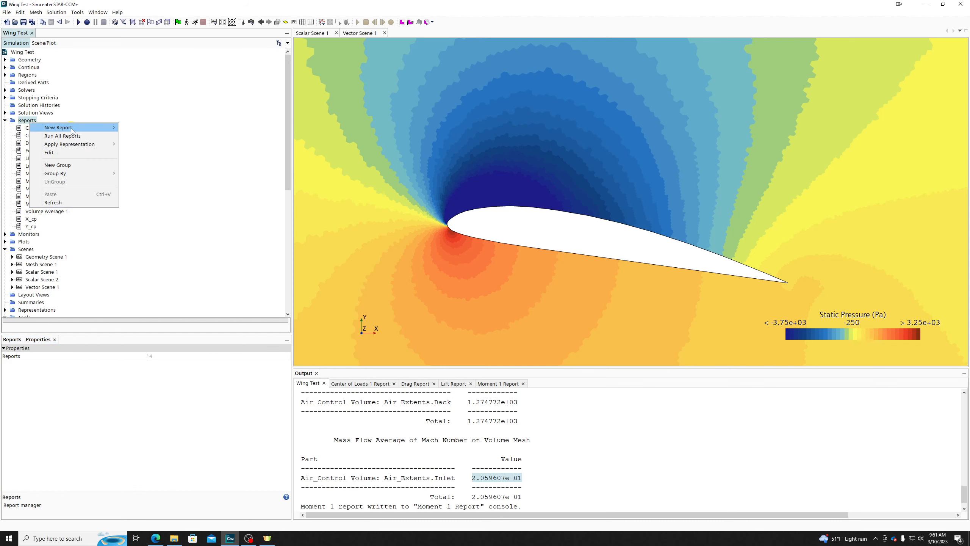
{"action": "mouse_move", "coordinate": [91, 130]}
{"action": "mouse_move", "coordinate": [141, 132]}
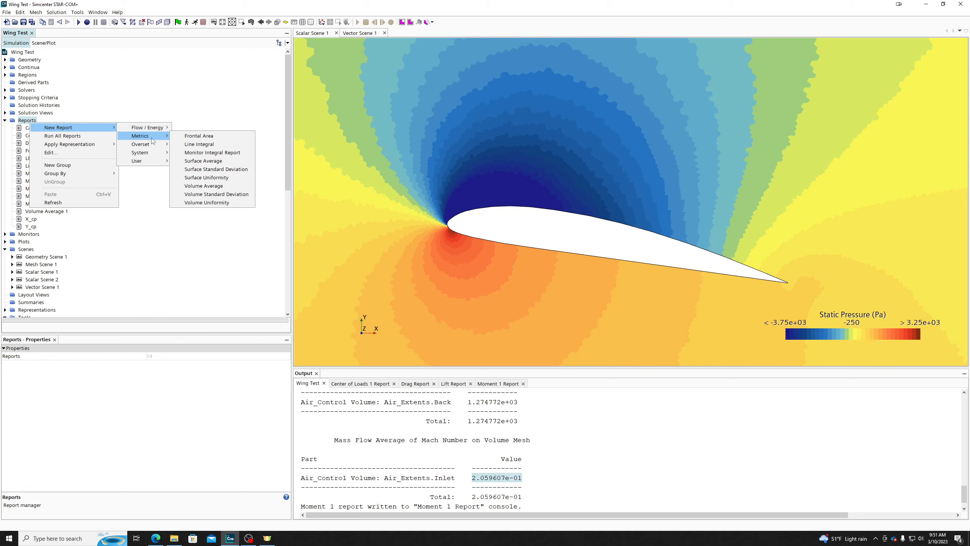
{"action": "left_click", "coordinate": [224, 138]}
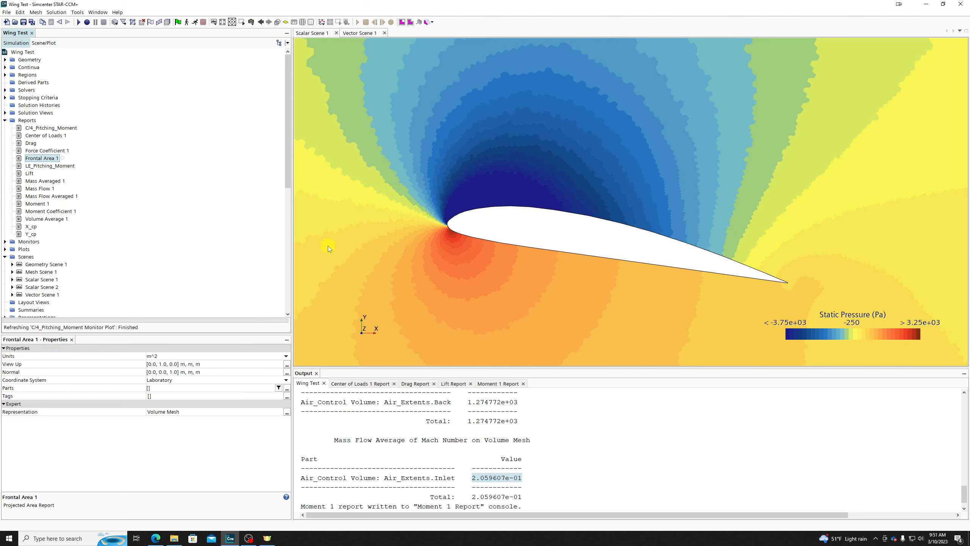
Examine the Frontal Area report's units and its View Up and Normal projection vectors against the wing in the pressure scene
{"action": "scroll", "coordinate": [488, 262], "scroll_direction": "down", "scroll_amount": 3}
{"action": "scroll", "coordinate": [488, 262], "scroll_direction": "down", "scroll_amount": 3}
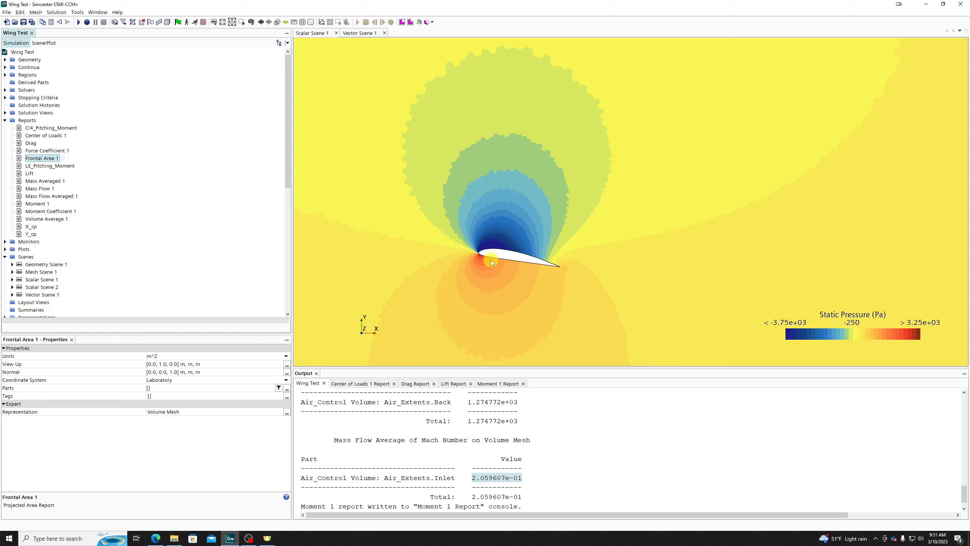
{"action": "left_click", "coordinate": [22, 366]}
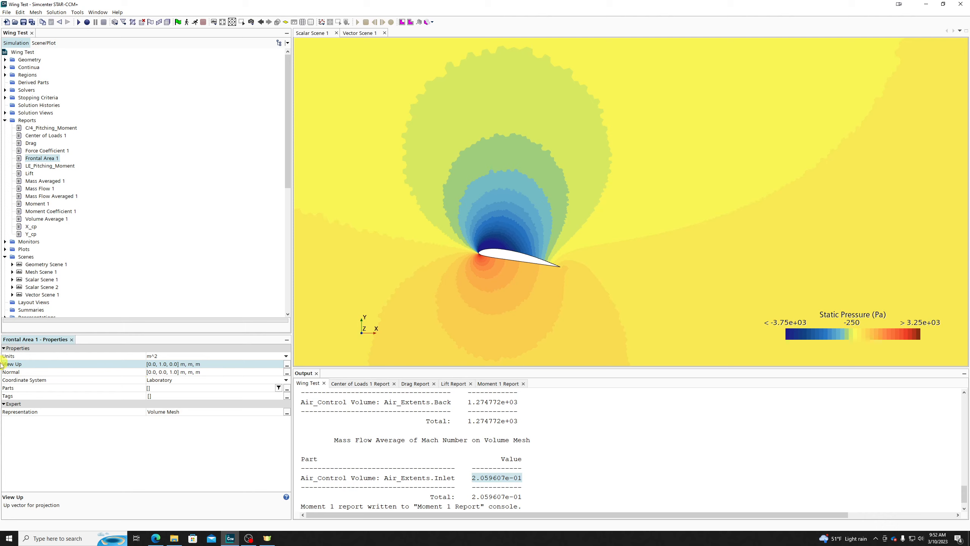
{"action": "left_click", "coordinate": [210, 356]}
{"action": "left_click", "coordinate": [210, 357]}
{"action": "left_click", "coordinate": [104, 367]}
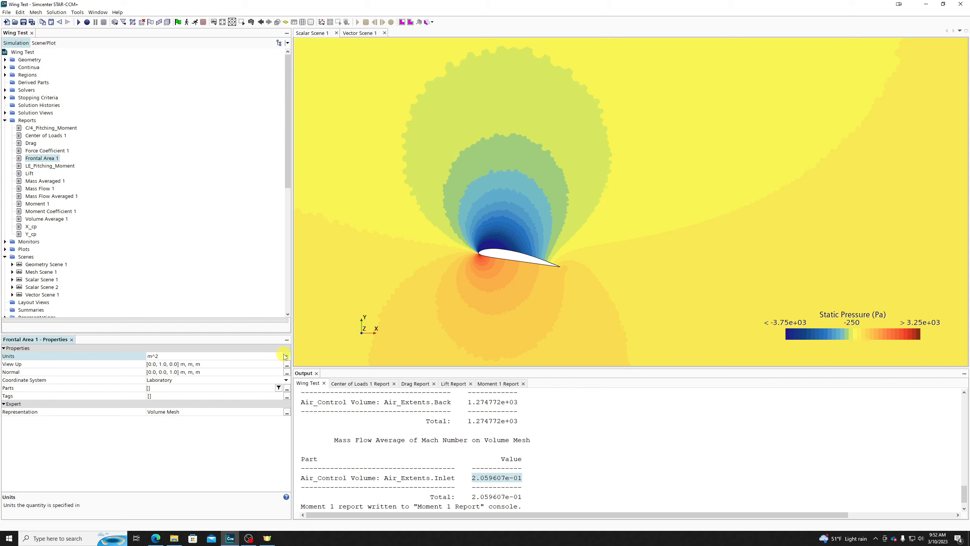
{"action": "left_click", "coordinate": [212, 364]}
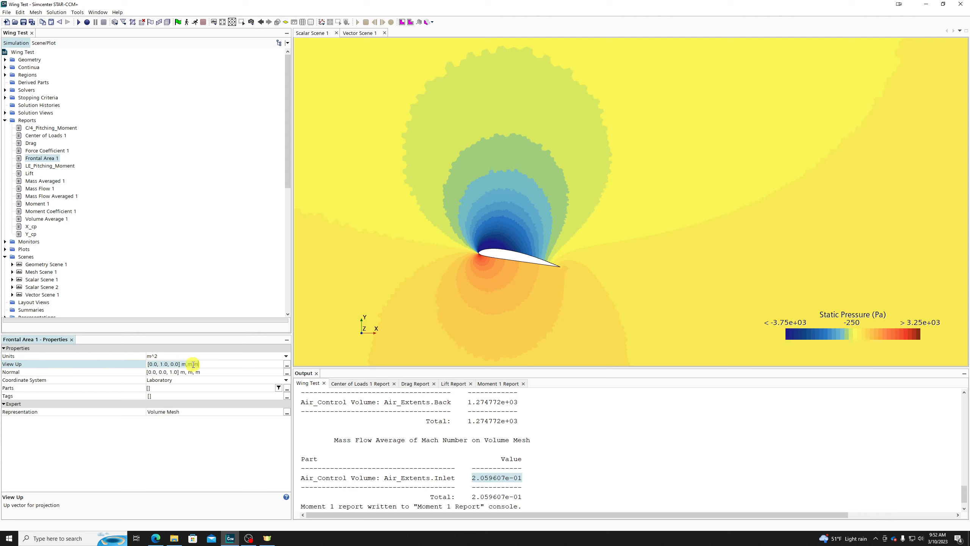
{"action": "left_click", "coordinate": [224, 372]}
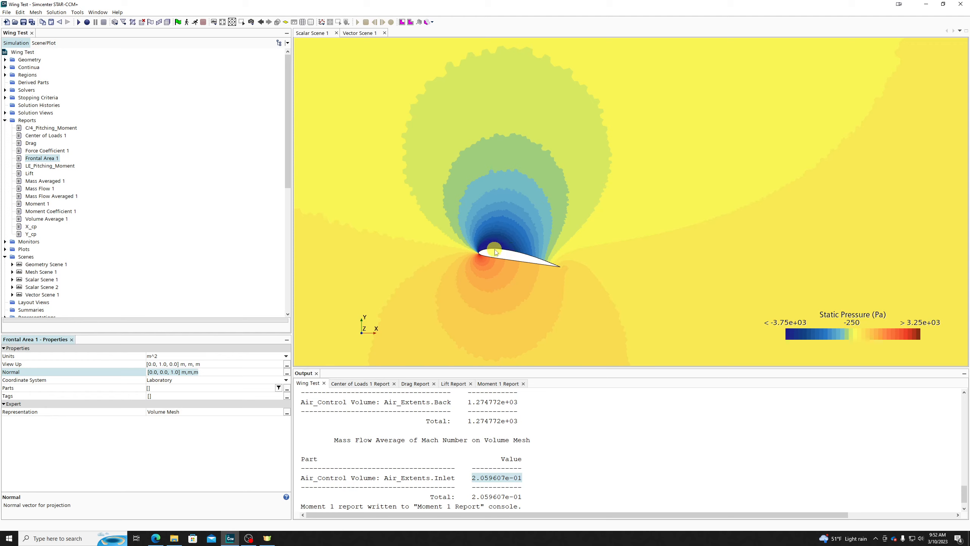
{"action": "scroll", "coordinate": [546, 281], "scroll_direction": "down", "scroll_amount": 5}
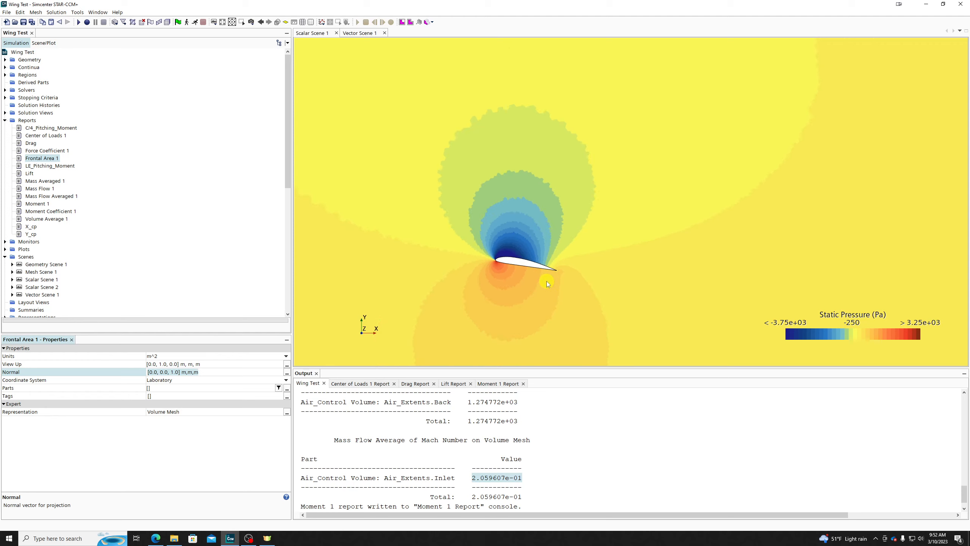
Assign the Wing.Faces boundary of Air_Control Volume to the Frontal Area report and run it
{"action": "left_click", "coordinate": [183, 388]}
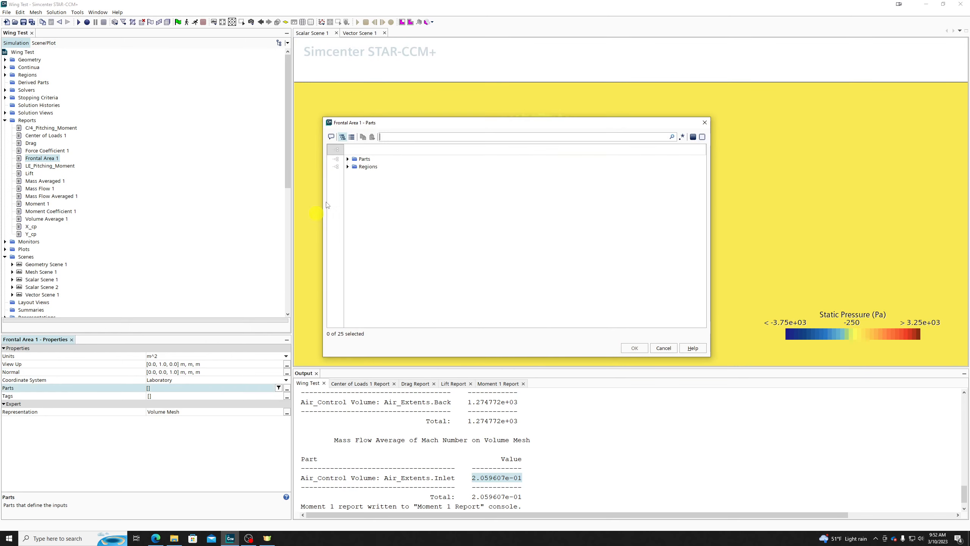
{"action": "left_click", "coordinate": [367, 166]}
{"action": "left_click", "coordinate": [348, 167]}
{"action": "left_click", "coordinate": [355, 177]}
{"action": "left_click", "coordinate": [356, 174]}
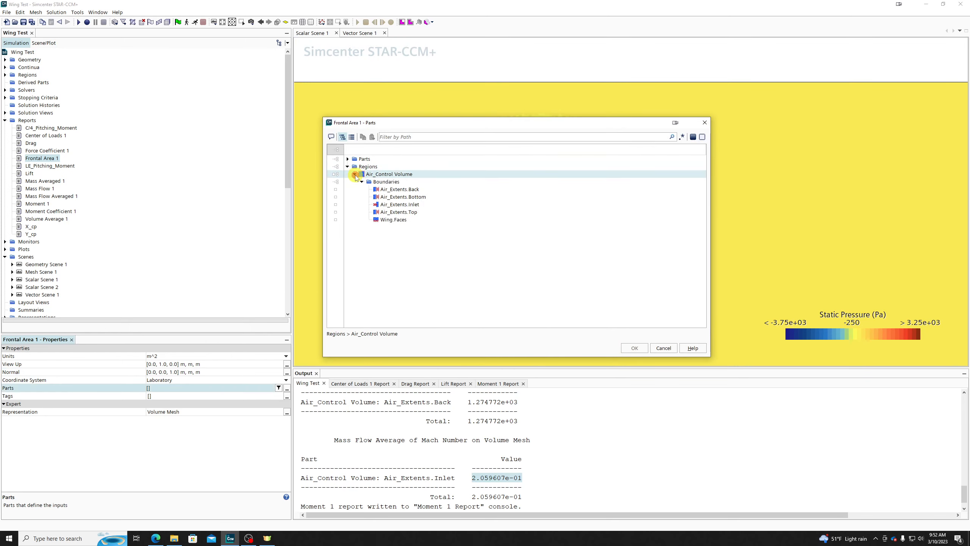
{"action": "left_click", "coordinate": [397, 212]}
{"action": "left_click", "coordinate": [394, 220]}
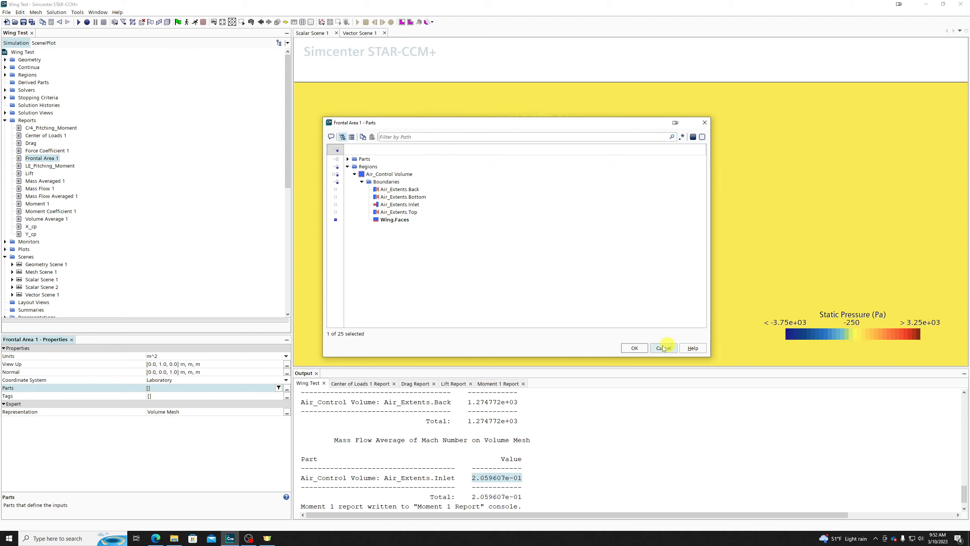
{"action": "left_click", "coordinate": [635, 347]}
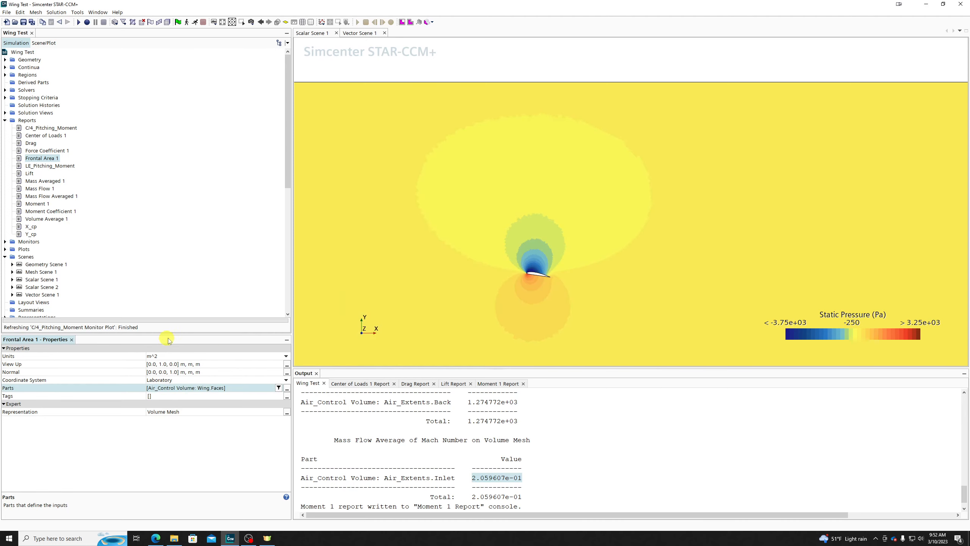
{"action": "double_click", "coordinate": [40, 158]}
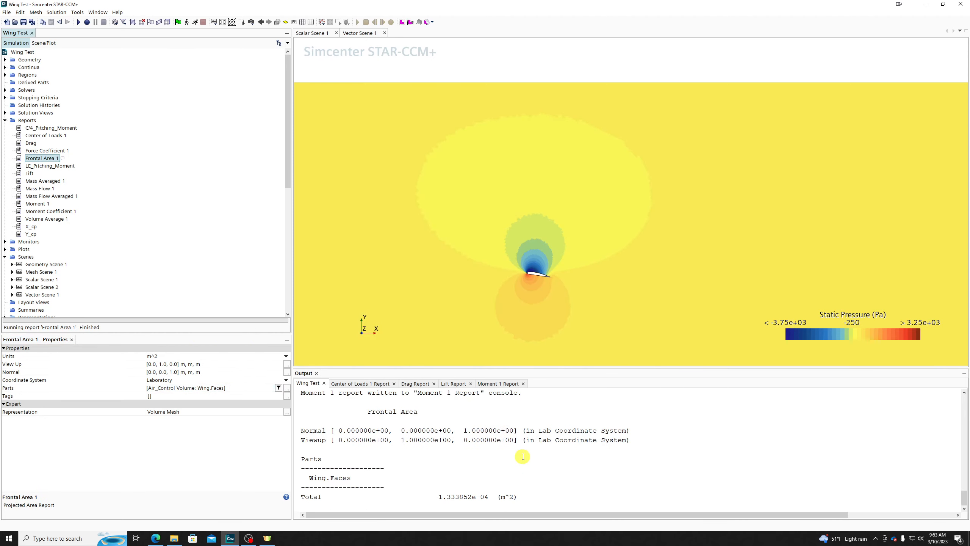
Measure the airfoil's thickness near mid-chord, from the upper surface to the lower surface, and dismiss the ruler
{"action": "scroll", "coordinate": [523, 283], "scroll_direction": "up", "scroll_amount": 3}
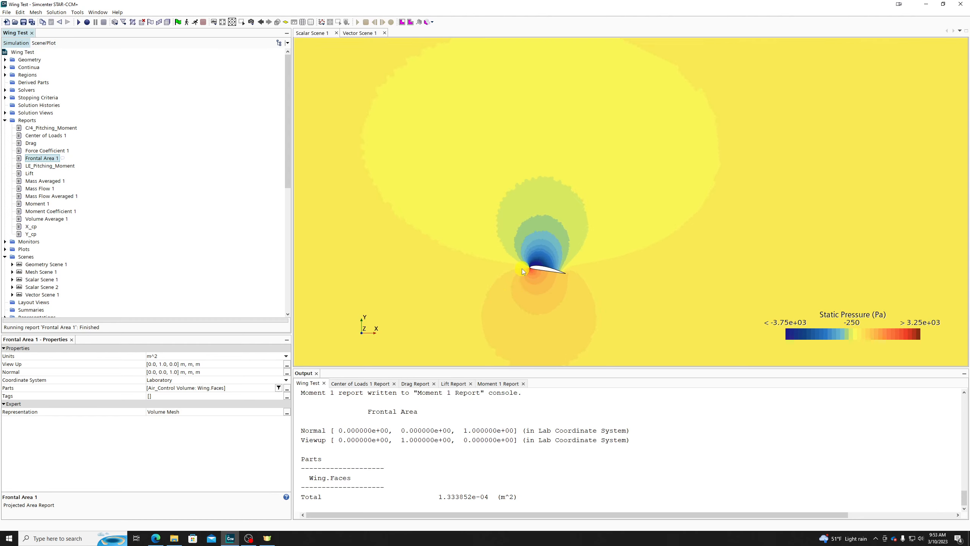
{"action": "scroll", "coordinate": [522, 270], "scroll_direction": "up", "scroll_amount": 5}
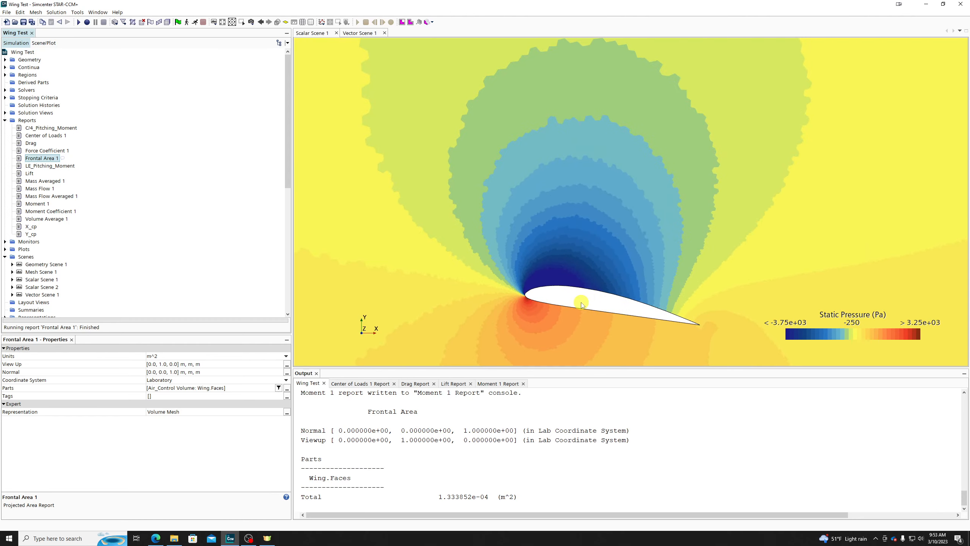
{"action": "scroll", "coordinate": [582, 305], "scroll_direction": "up", "scroll_amount": 2}
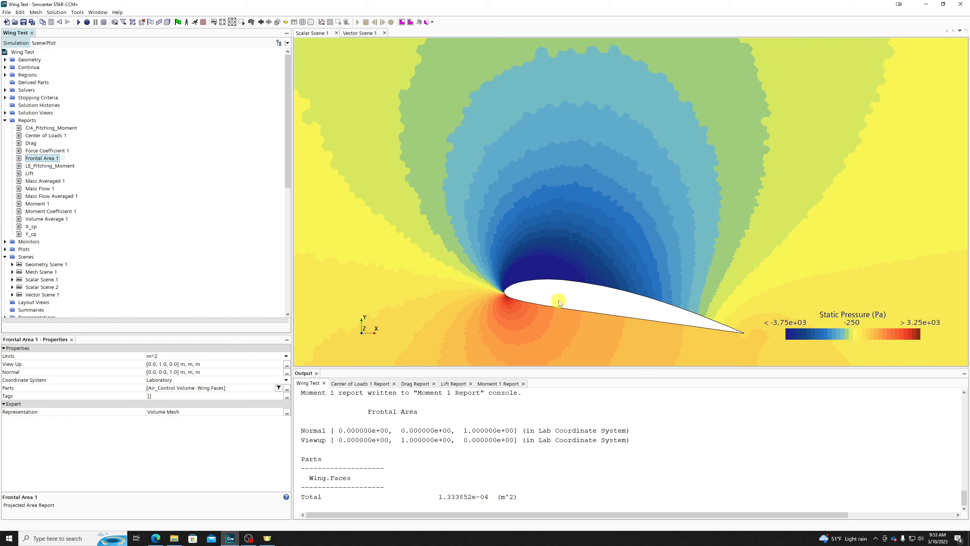
{"action": "left_click", "coordinate": [295, 23]}
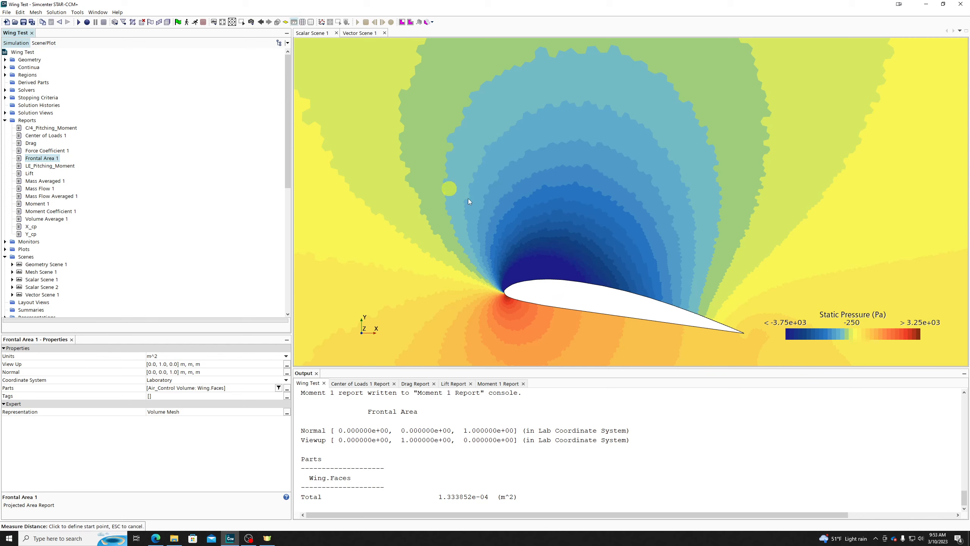
{"action": "left_click", "coordinate": [579, 283]}
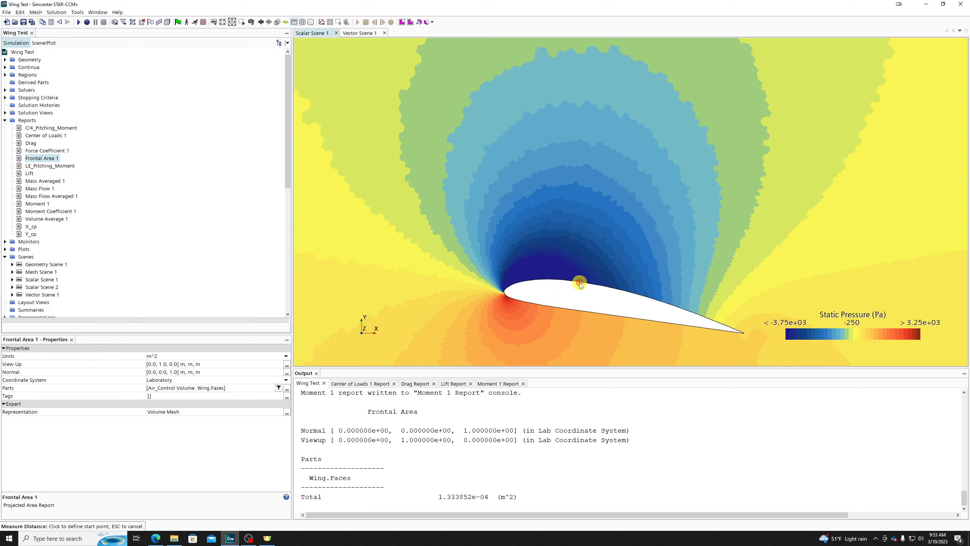
{"action": "left_click", "coordinate": [578, 313]}
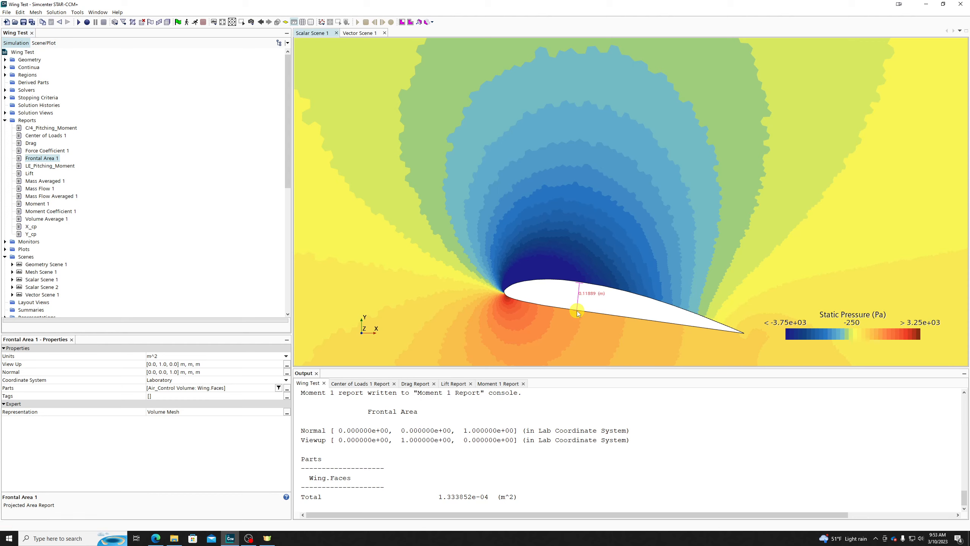
{"action": "left_click", "coordinate": [578, 312]}
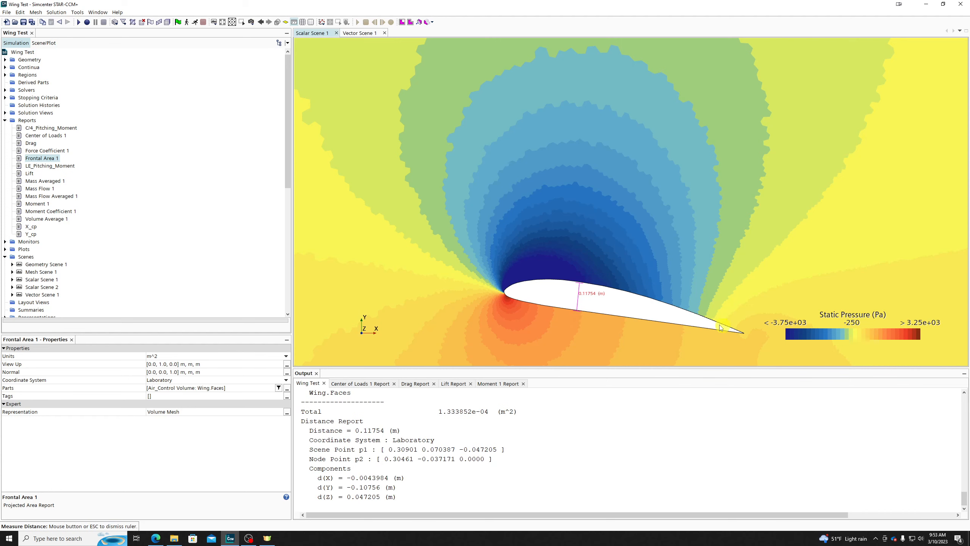
{"action": "left_click", "coordinate": [565, 308]}
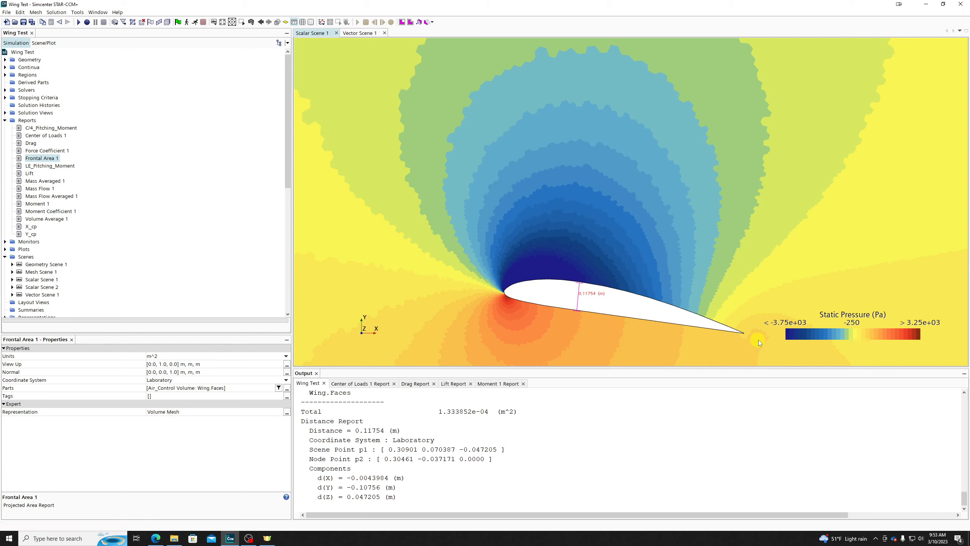
Replace the Frontal Area report's parts with the whole Air_Control Volume region and run the report
{"action": "left_click", "coordinate": [182, 389]}
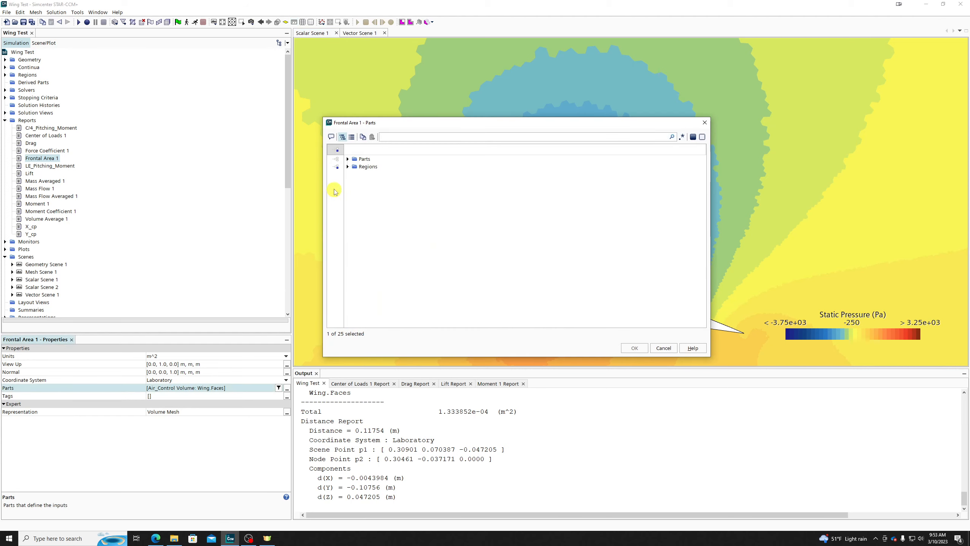
{"action": "left_click", "coordinate": [350, 167]}
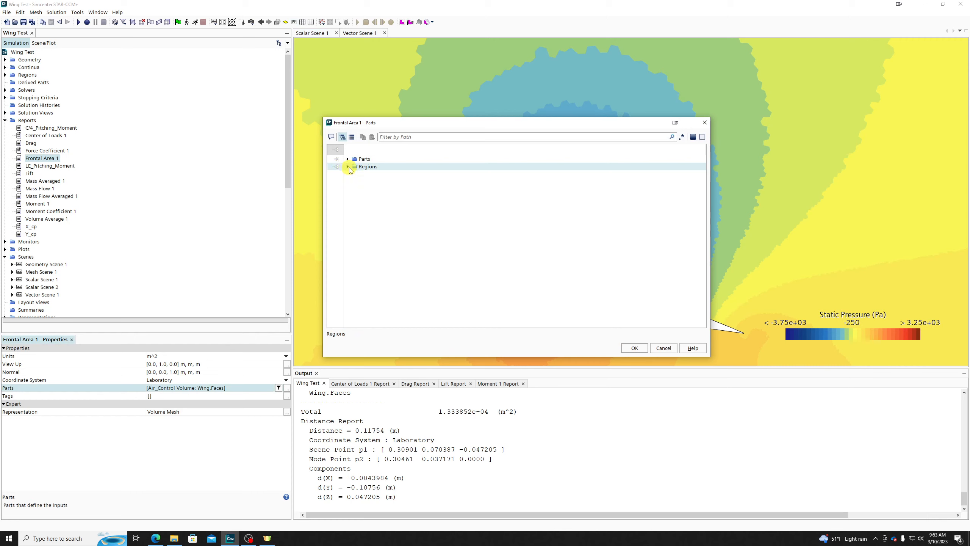
{"action": "left_click", "coordinate": [338, 167]}
{"action": "left_click", "coordinate": [348, 166]}
{"action": "left_click", "coordinate": [355, 175]}
{"action": "left_click", "coordinate": [365, 175]}
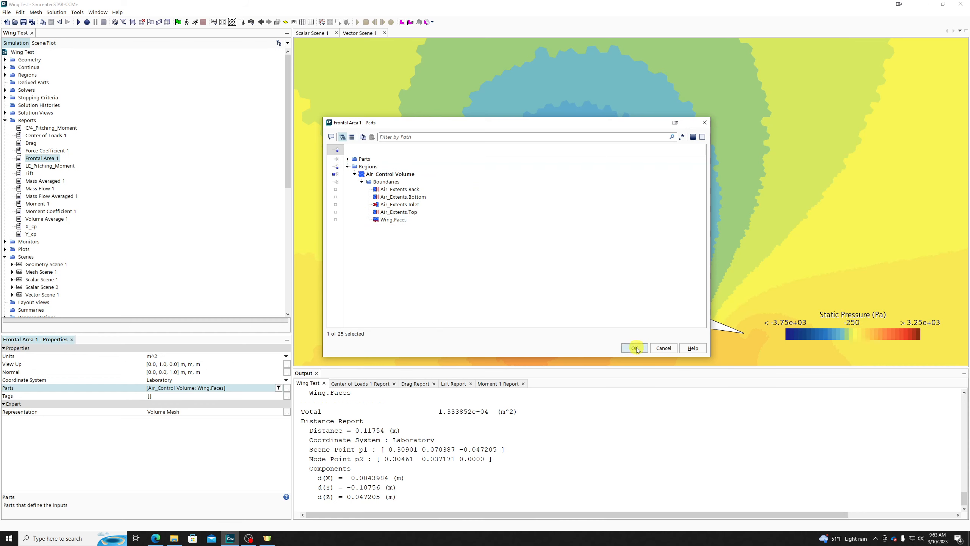
{"action": "left_click", "coordinate": [336, 175]}
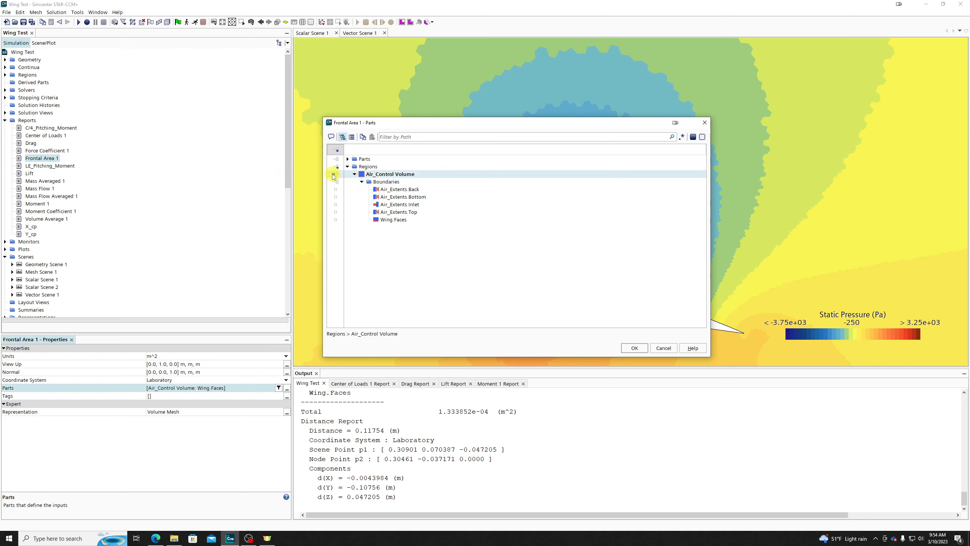
{"action": "left_click", "coordinate": [635, 349]}
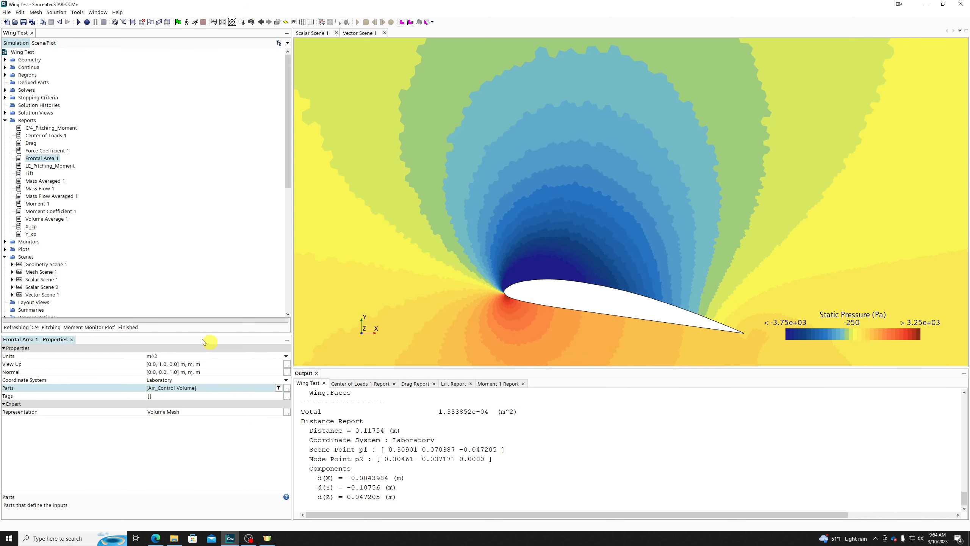
{"action": "left_click", "coordinate": [49, 158]}
{"action": "double_click", "coordinate": [49, 158]}
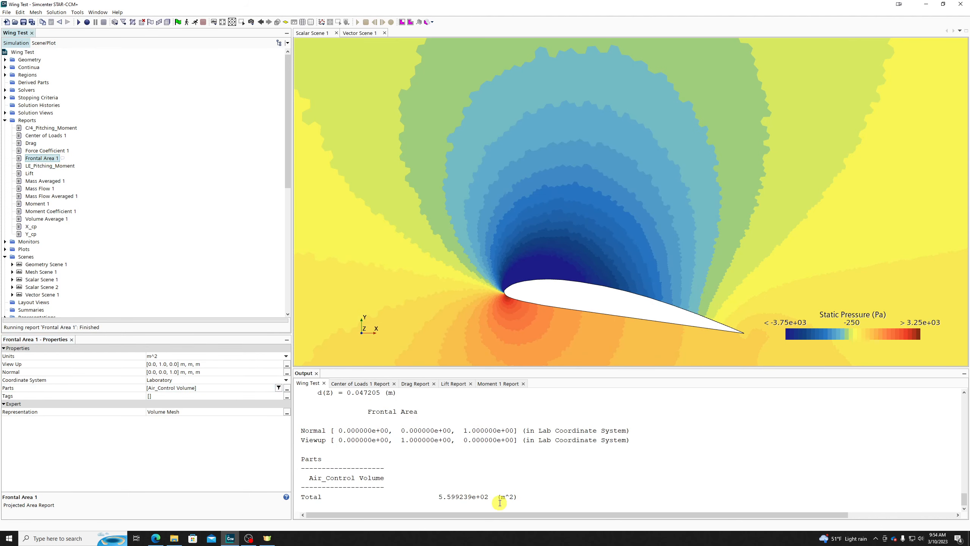
Measure the height of the rectangular air domain along its inlet edge
{"action": "scroll", "coordinate": [554, 276], "scroll_direction": "down", "scroll_amount": 5}
{"action": "scroll", "coordinate": [554, 275], "scroll_direction": "down", "scroll_amount": 8}
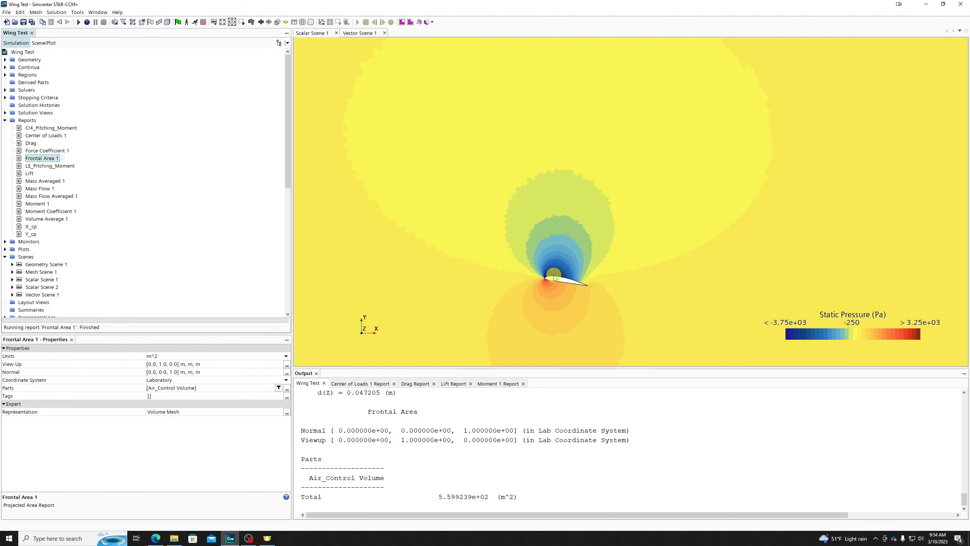
{"action": "left_click", "coordinate": [294, 22]}
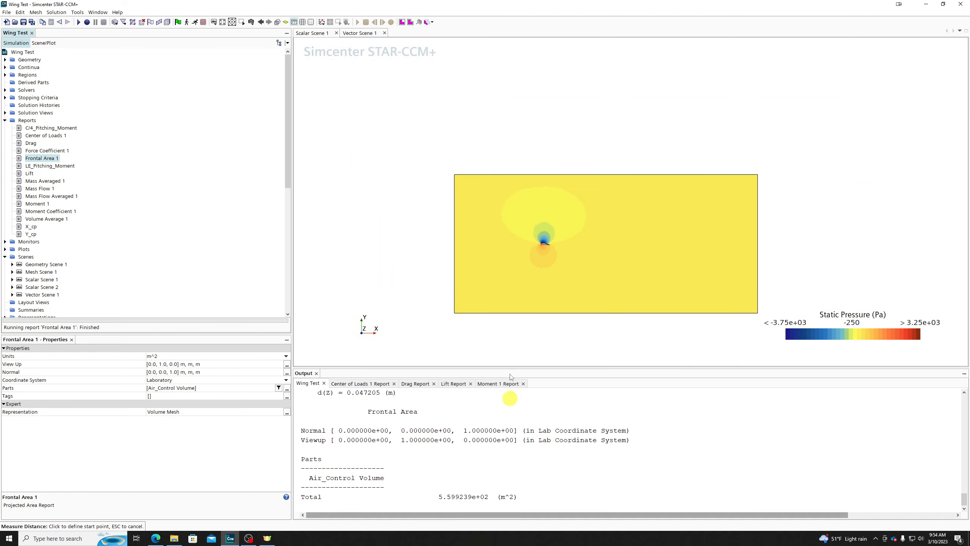
{"action": "left_click", "coordinate": [453, 175]}
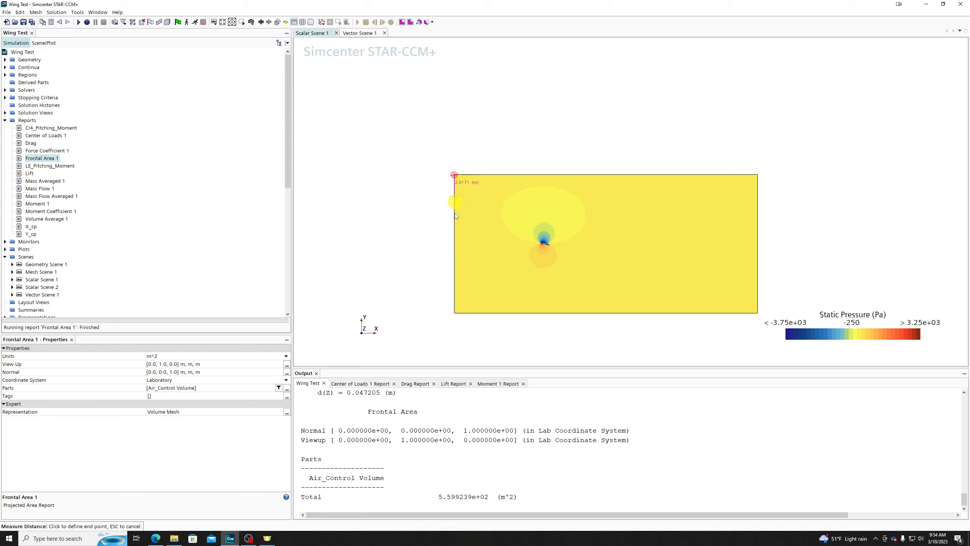
{"action": "left_click", "coordinate": [454, 314]}
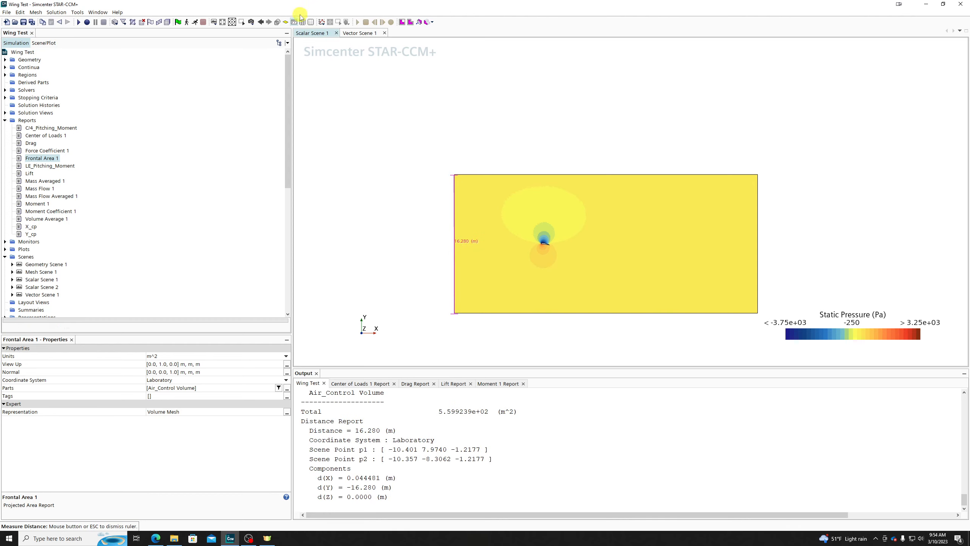
Measure the air domain's length along its upper edge and calculate 16*36 in Windows search to check the reported area
{"action": "left_click", "coordinate": [293, 22]}
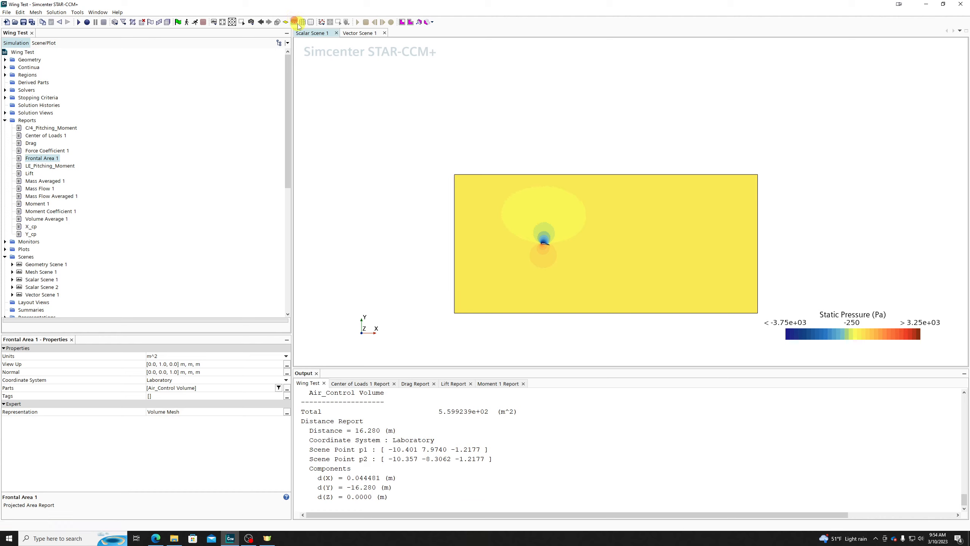
{"action": "left_click", "coordinate": [454, 174]}
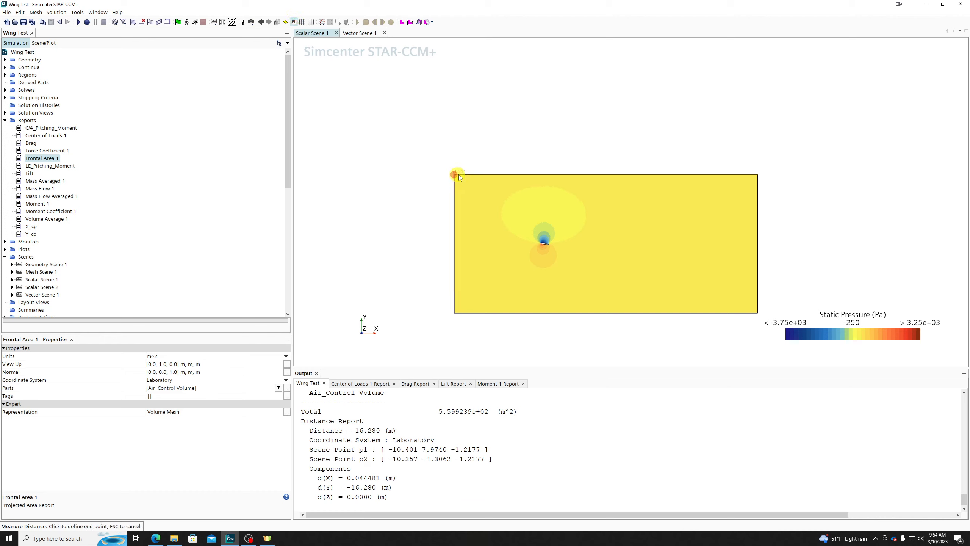
{"action": "left_click", "coordinate": [759, 175]}
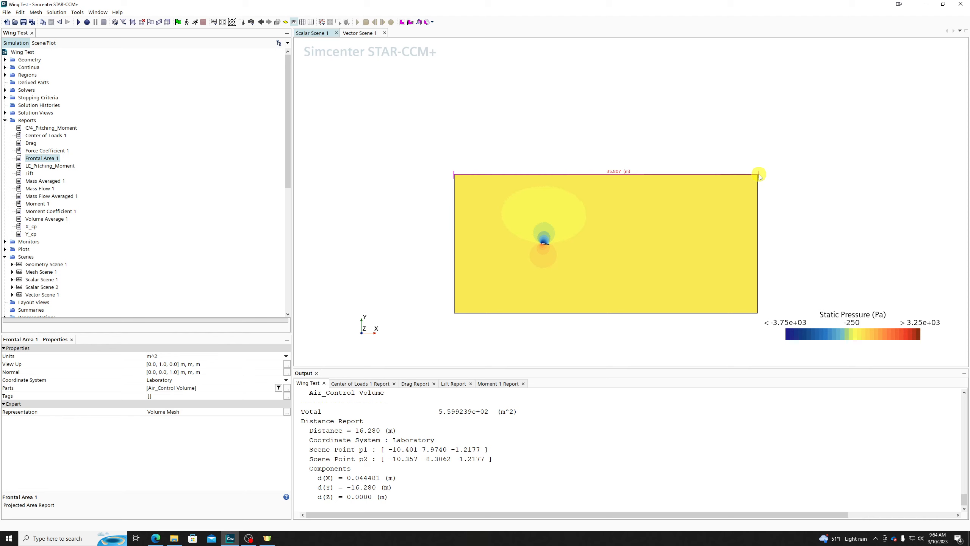
{"action": "key", "text": "super"}
{"action": "type", "text": "16*36"}
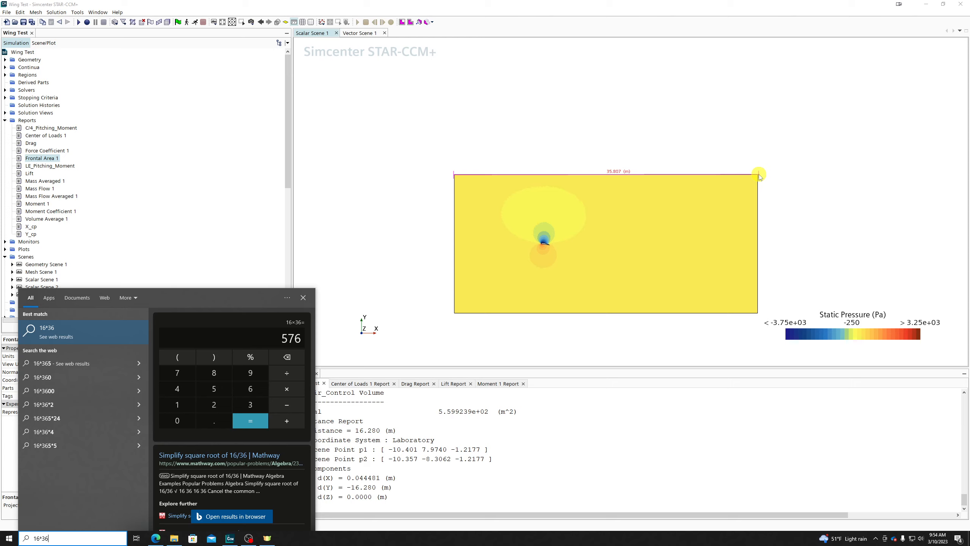
{"action": "left_click", "coordinate": [759, 175]}
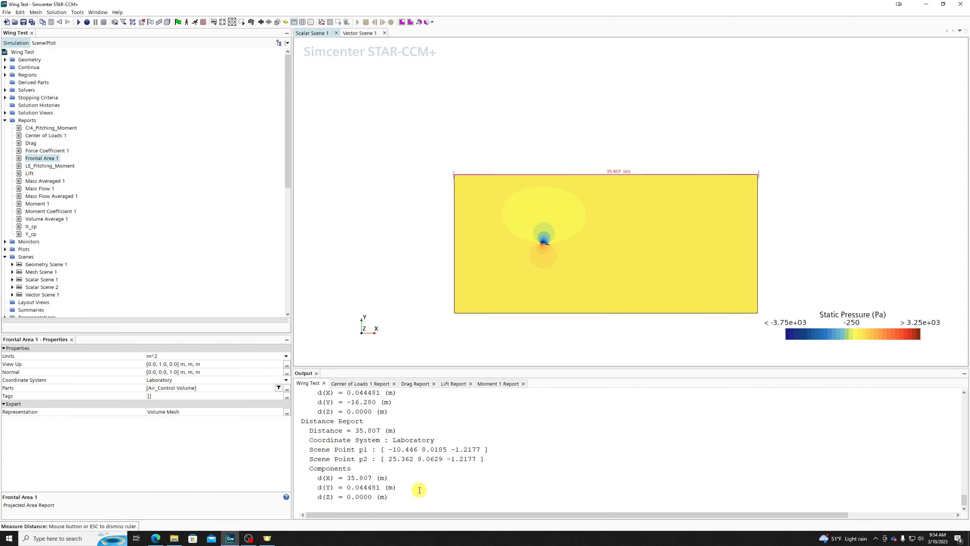
{"action": "scroll", "coordinate": [405, 445], "scroll_direction": "up", "scroll_amount": 3}
{"action": "left_click", "coordinate": [184, 389]}
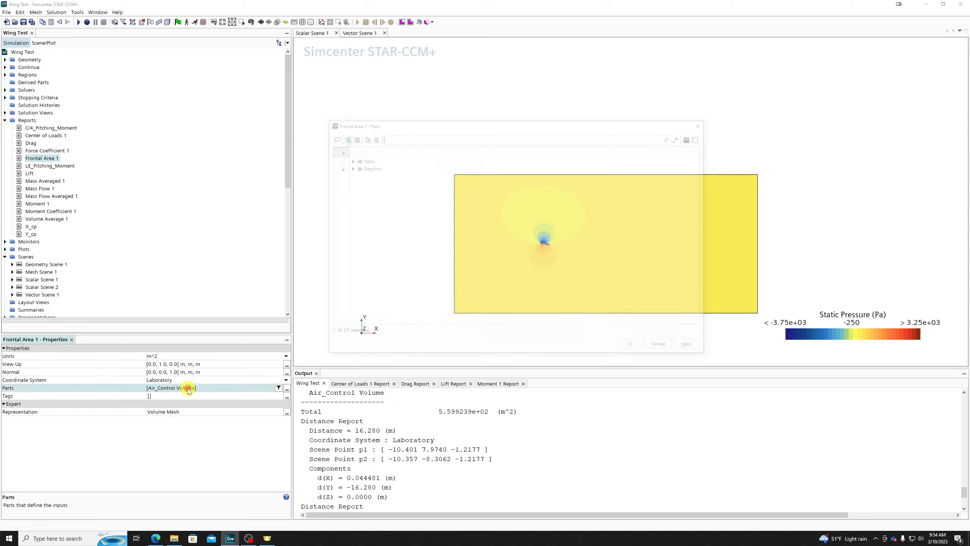
{"action": "left_click", "coordinate": [354, 168]}
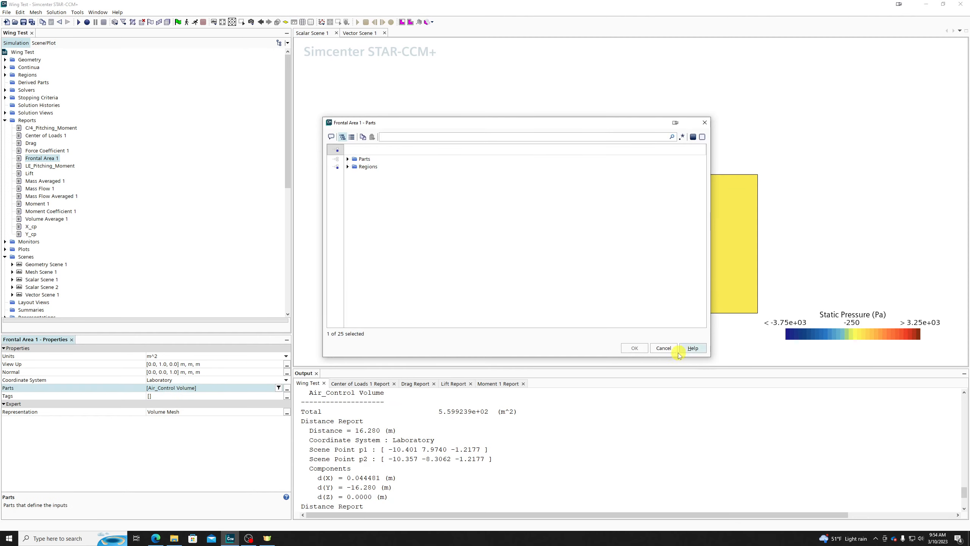
{"action": "left_click", "coordinate": [664, 347]}
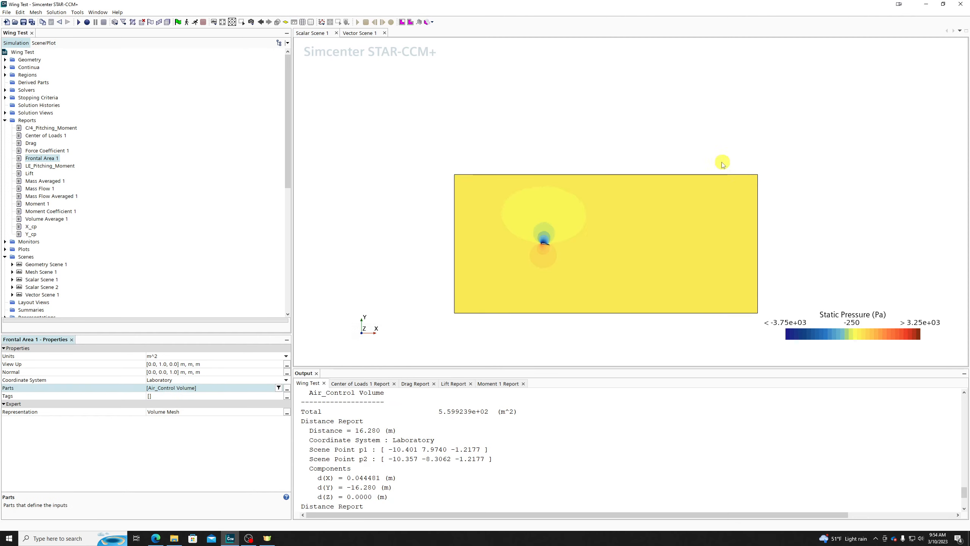
Set the Frontal Area report's normal vector to 1, 0, 0 and run the report on the air domain
{"action": "scroll", "coordinate": [558, 251], "scroll_direction": "up", "scroll_amount": 5}
{"action": "scroll", "coordinate": [533, 234], "scroll_direction": "up", "scroll_amount": 10}
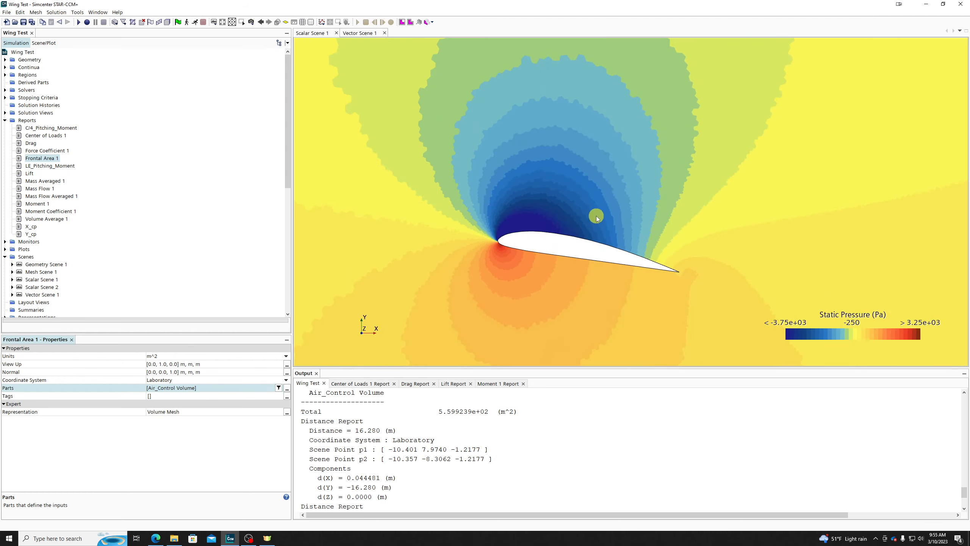
{"action": "scroll", "coordinate": [592, 217], "scroll_direction": "down", "scroll_amount": 3}
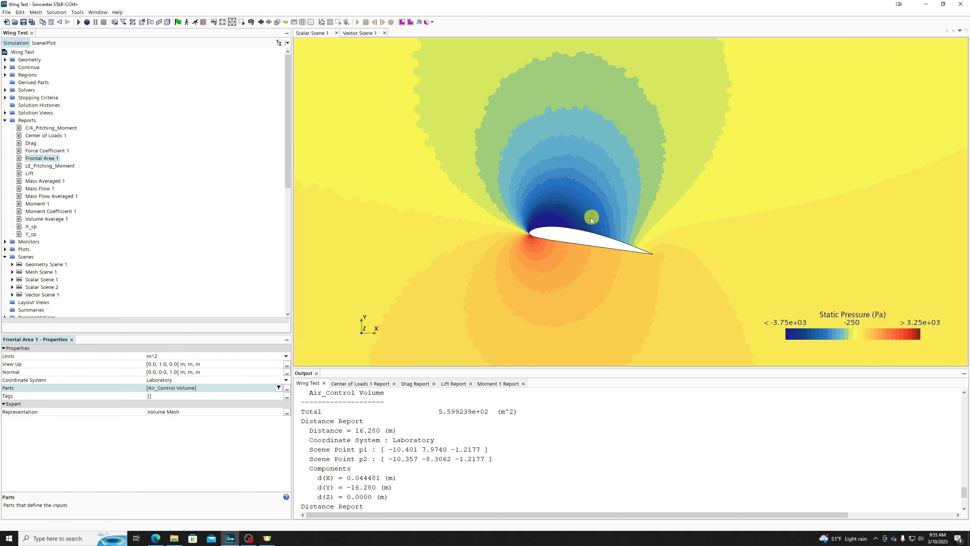
{"action": "left_click", "coordinate": [210, 373]}
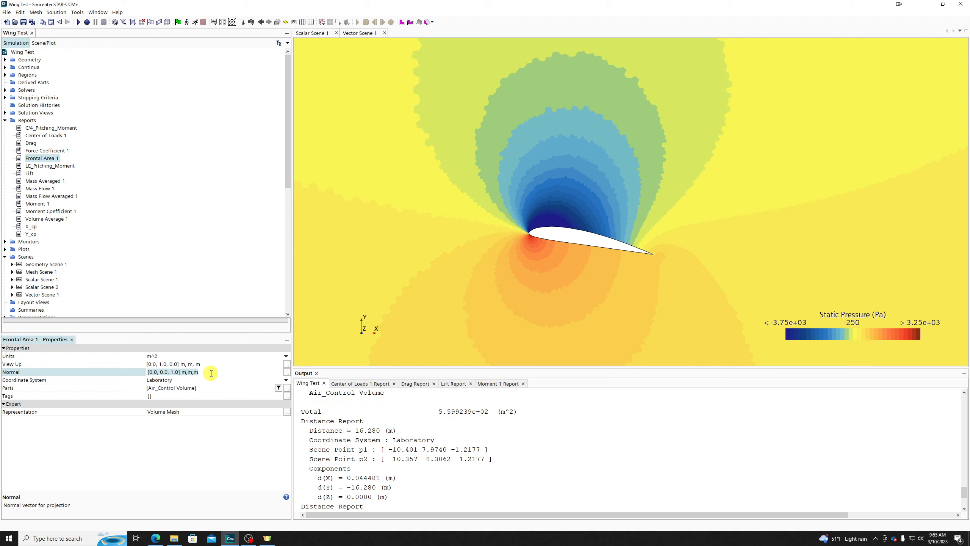
{"action": "type", "text": "1 0 0"}
{"action": "key", "text": "Return"}
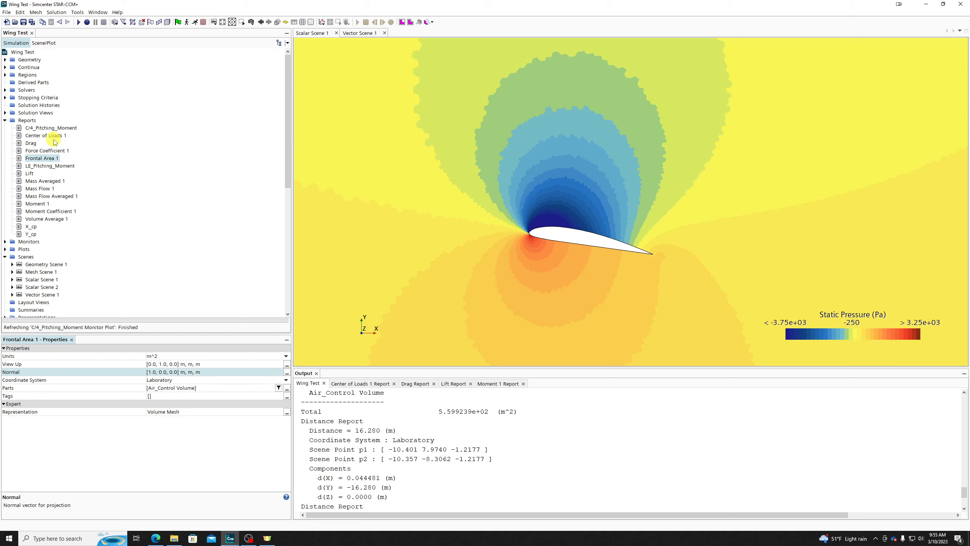
{"action": "double_click", "coordinate": [53, 158]}
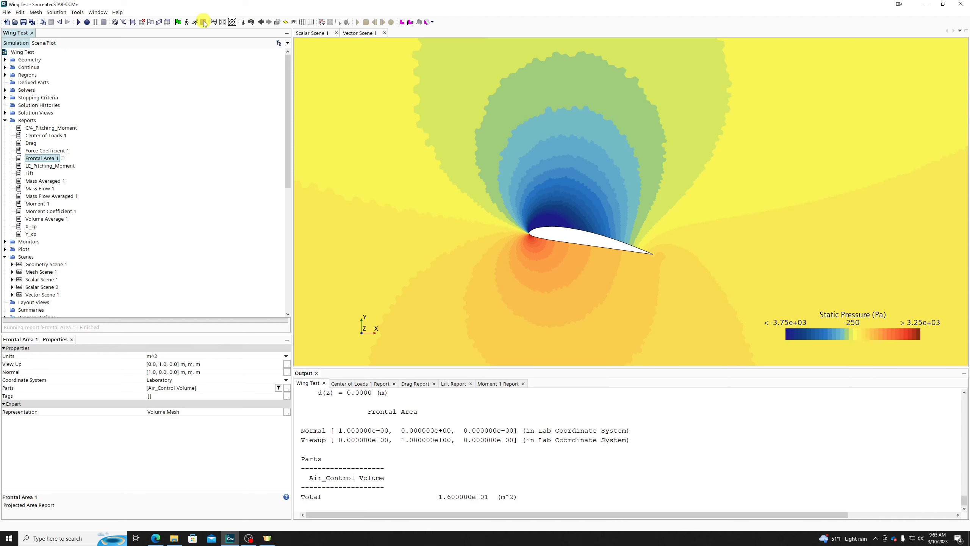
{"action": "left_click", "coordinate": [294, 21]}
{"action": "scroll", "coordinate": [576, 244], "scroll_direction": "up", "scroll_amount": 2}
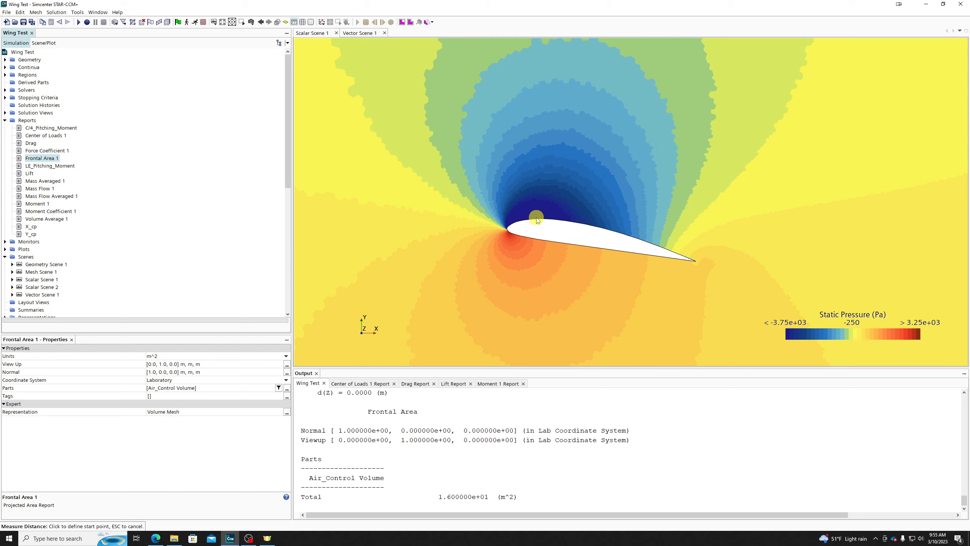
{"action": "key", "text": "Escape"}
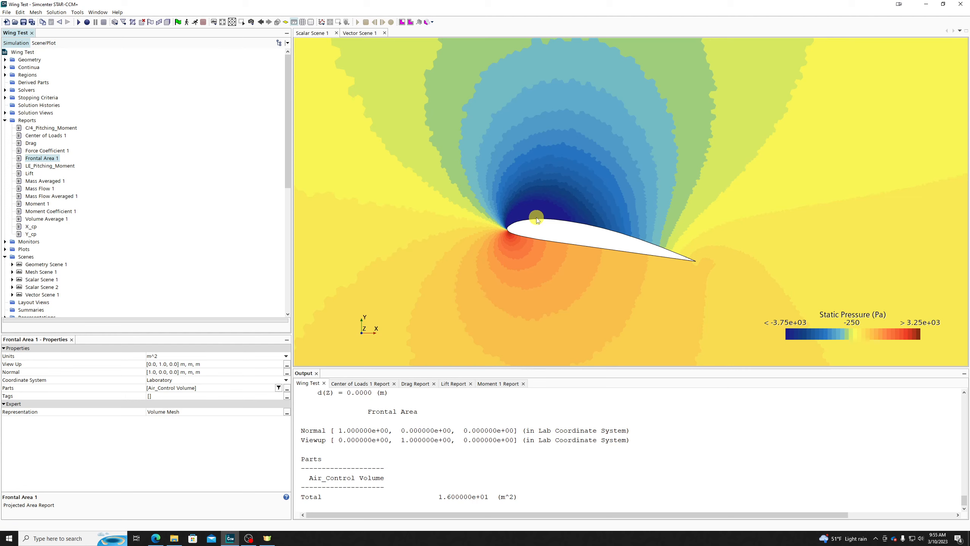
{"action": "left_click", "coordinate": [187, 387]}
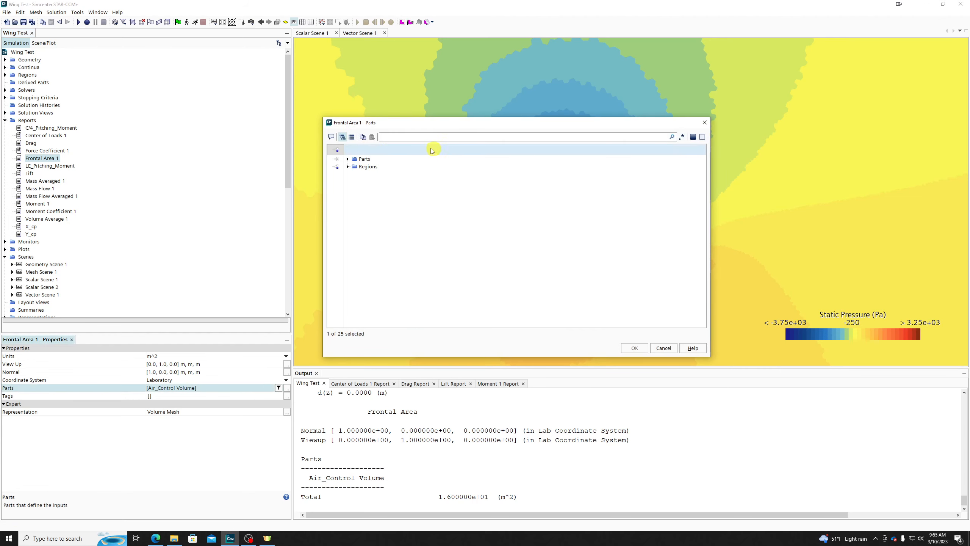
{"action": "left_click", "coordinate": [348, 166]}
{"action": "left_click", "coordinate": [354, 174]}
{"action": "left_click", "coordinate": [354, 175]}
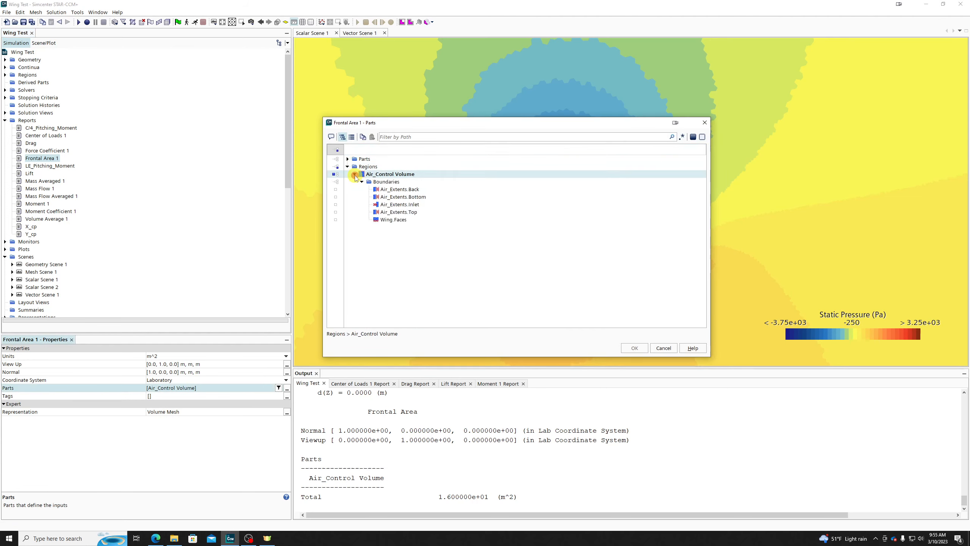
{"action": "left_click", "coordinate": [664, 348]}
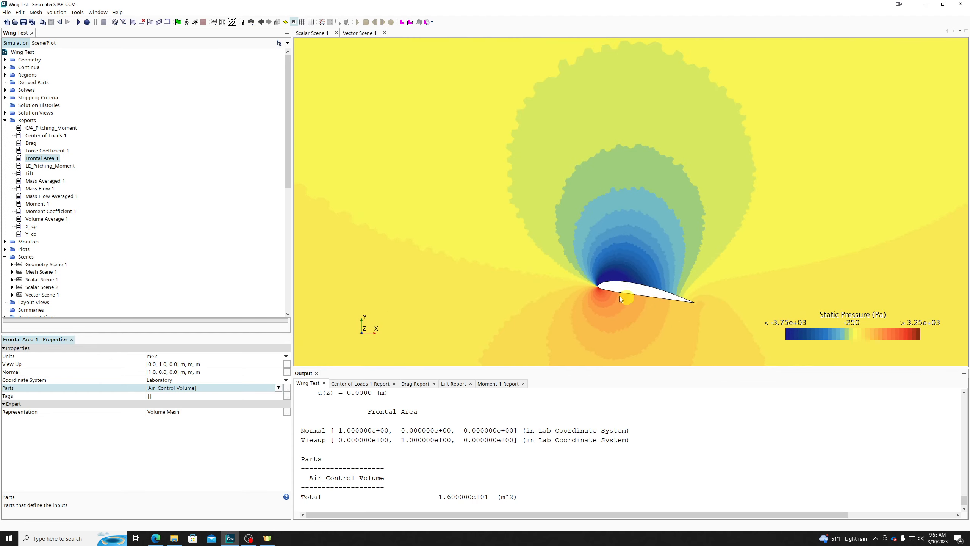
Restrict the Frontal Area report's parts to the Wing.Faces boundary of Air_Control Volume and run the report
{"action": "scroll", "coordinate": [577, 291], "scroll_direction": "down", "scroll_amount": 5}
{"action": "scroll", "coordinate": [464, 226], "scroll_direction": "down", "scroll_amount": 2}
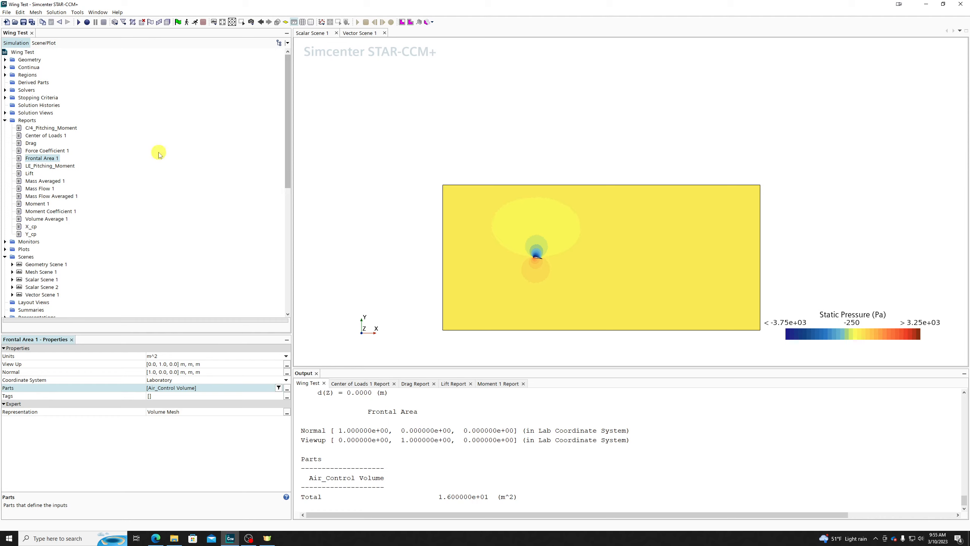
{"action": "left_click", "coordinate": [191, 388]}
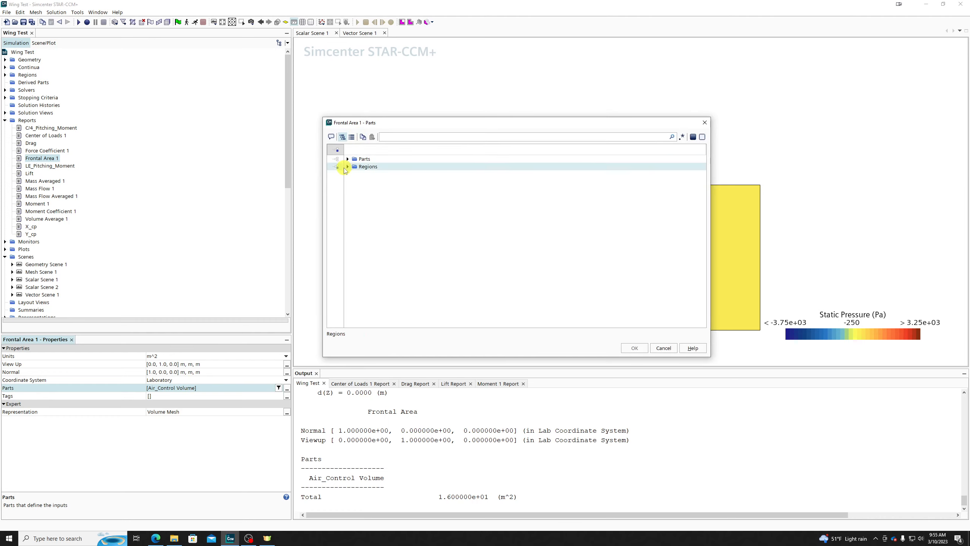
{"action": "left_click", "coordinate": [347, 166]}
{"action": "left_click", "coordinate": [355, 174]}
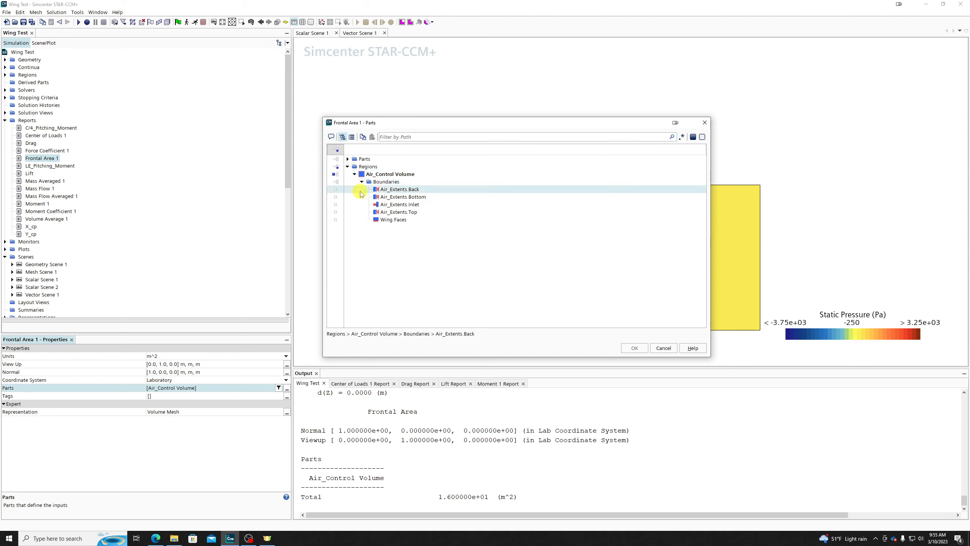
{"action": "left_click", "coordinate": [332, 174]}
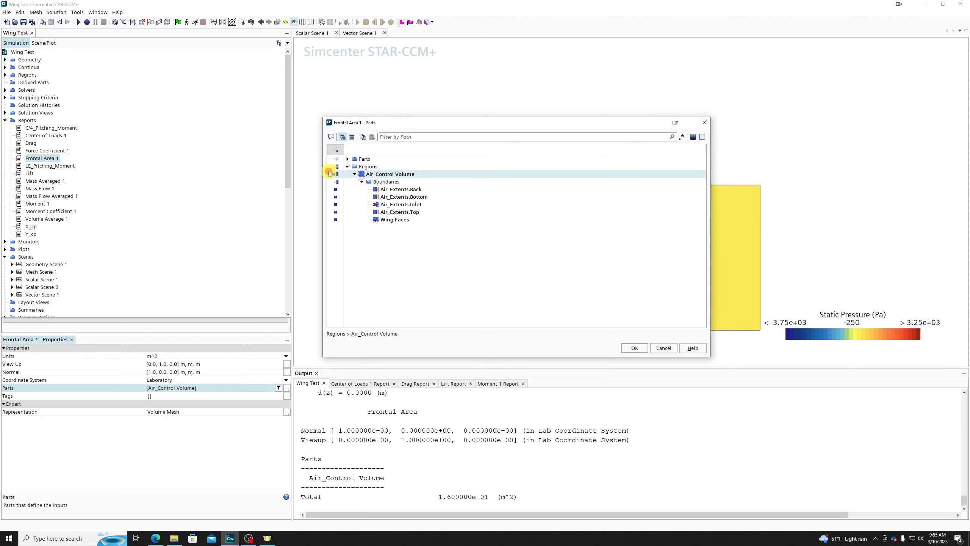
{"action": "left_click", "coordinate": [388, 219]}
{"action": "left_click", "coordinate": [635, 348]}
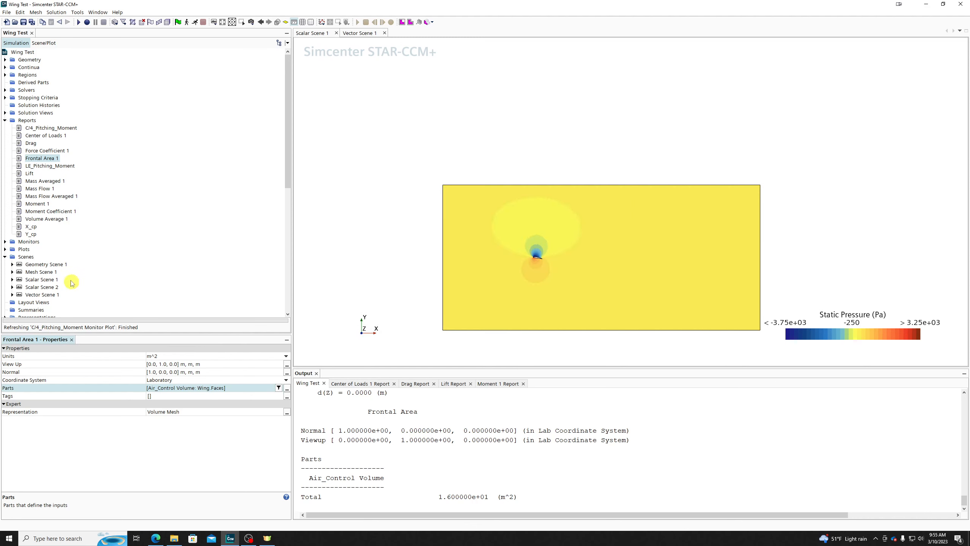
{"action": "double_click", "coordinate": [43, 158]}
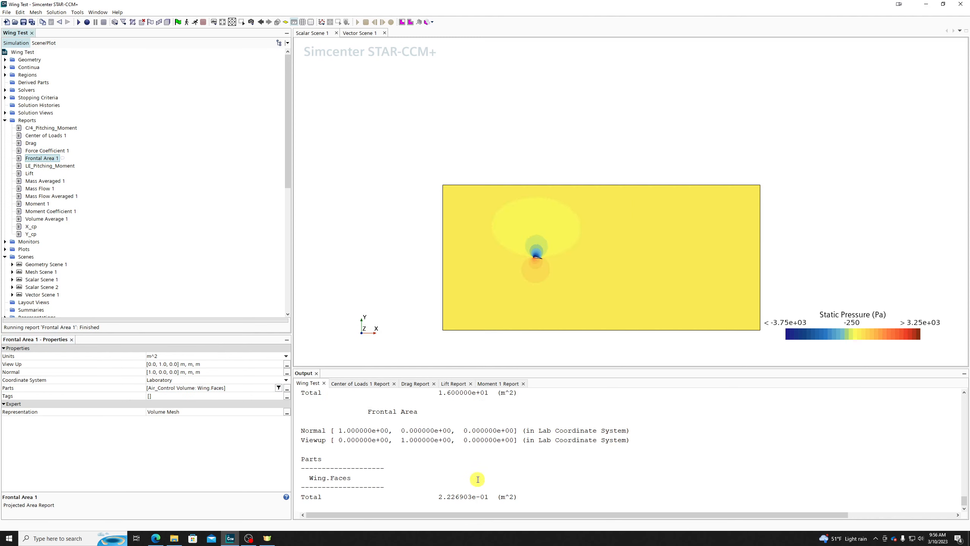
Measure from the airfoil's highest upper-surface point to its trailing edge and highlight the Y component in the distance report
{"action": "scroll", "coordinate": [529, 254], "scroll_direction": "up", "scroll_amount": 10}
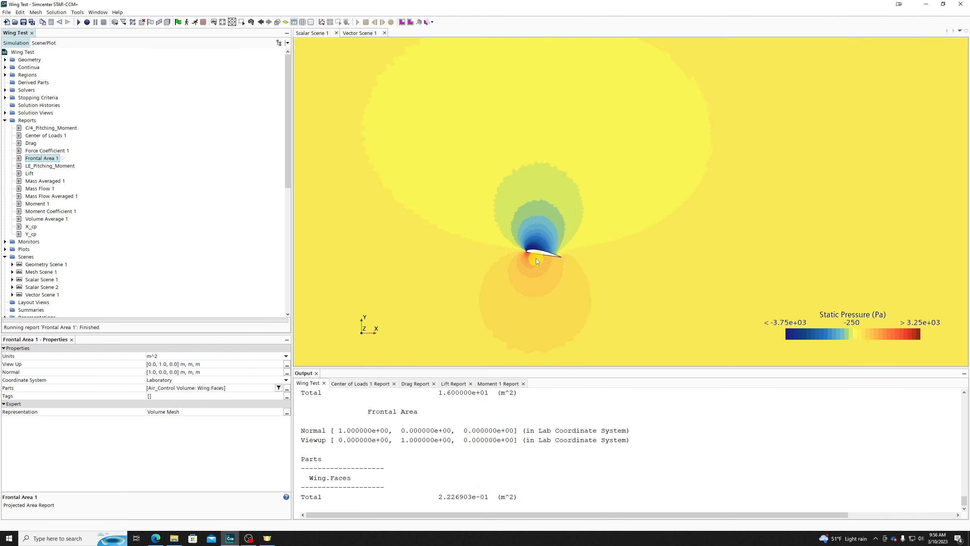
{"action": "scroll", "coordinate": [517, 230], "scroll_direction": "up", "scroll_amount": 10}
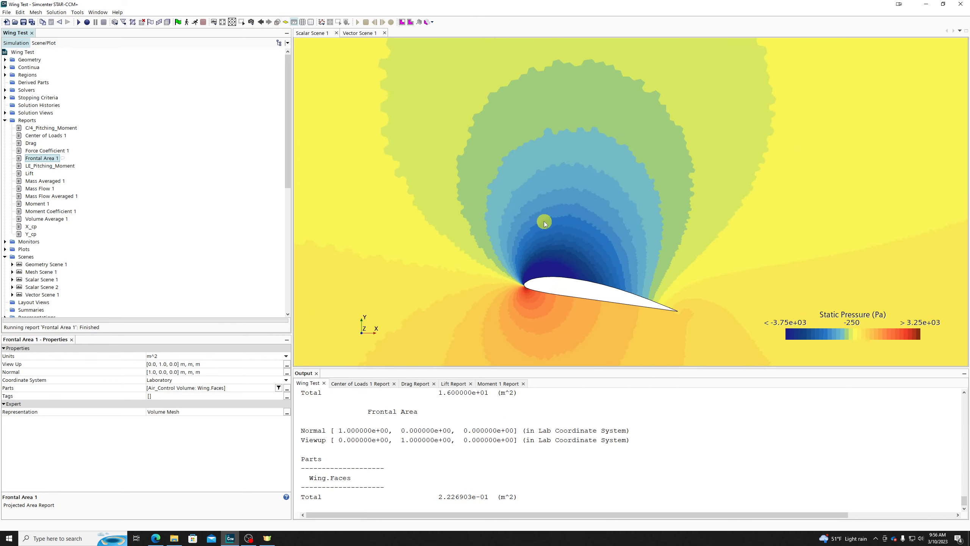
{"action": "left_click", "coordinate": [294, 22]}
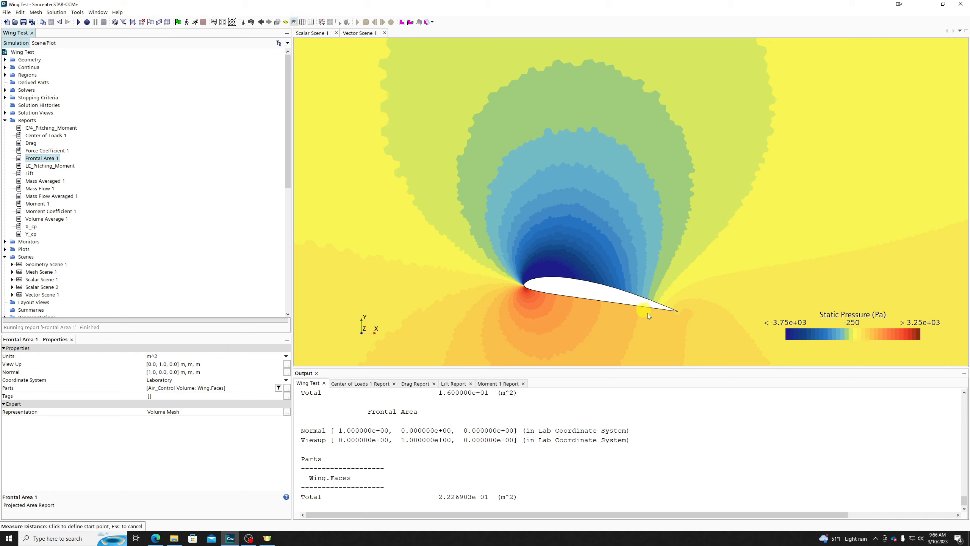
{"action": "left_click", "coordinate": [550, 279]}
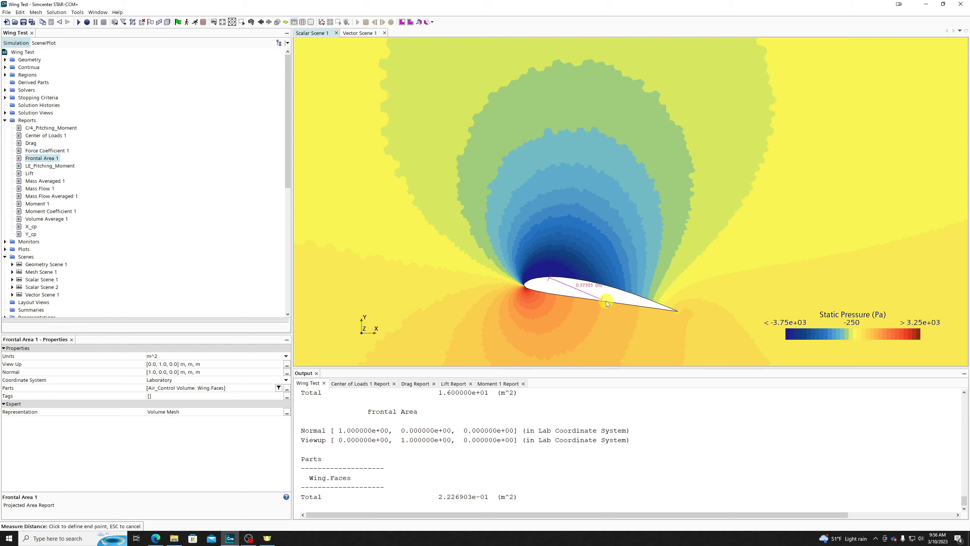
{"action": "left_click", "coordinate": [678, 311]}
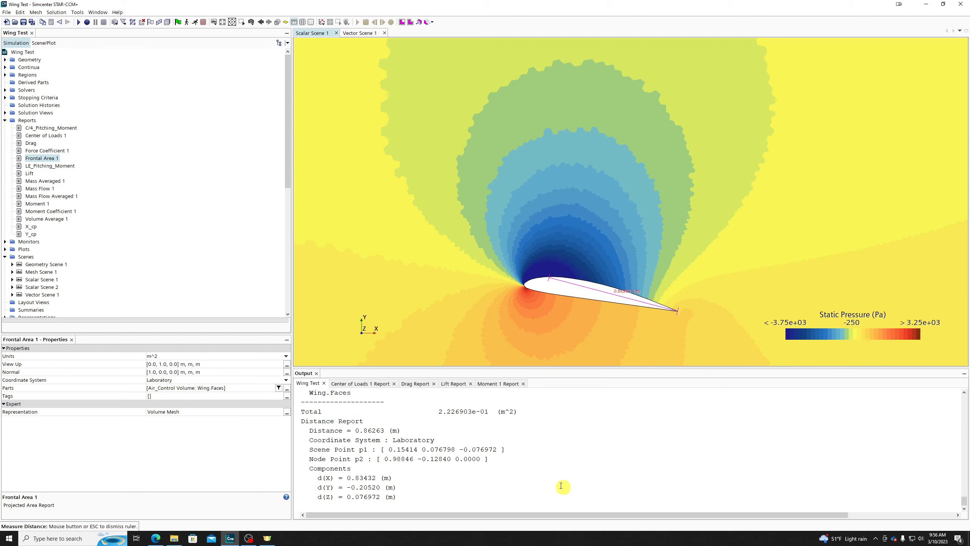
{"action": "left_click_drag", "start_coordinate": [398, 488], "coordinate": [313, 491]}
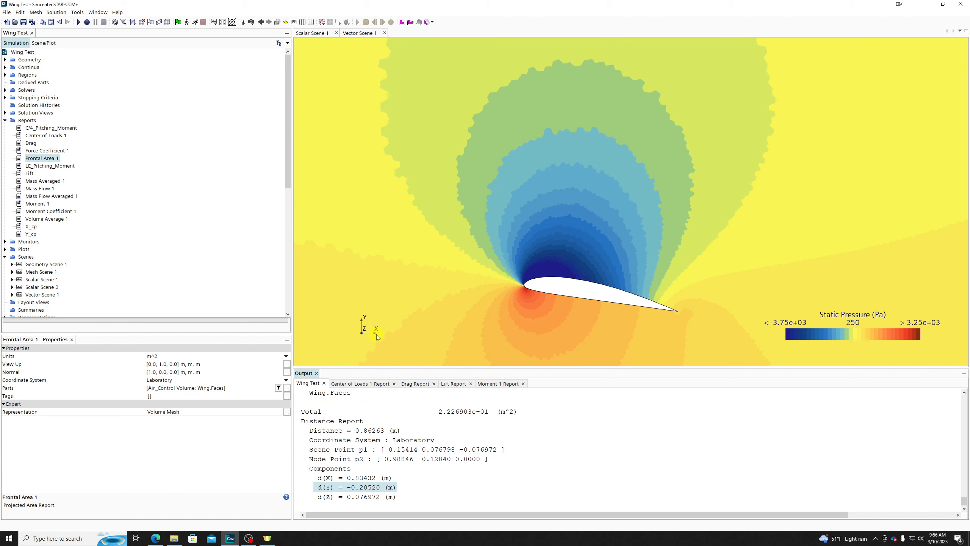
Set the Frontal Area report's View Up vector to 1, 0, 0 and its normal to 0, 1, 0, and run it
{"action": "left_click", "coordinate": [202, 364]}
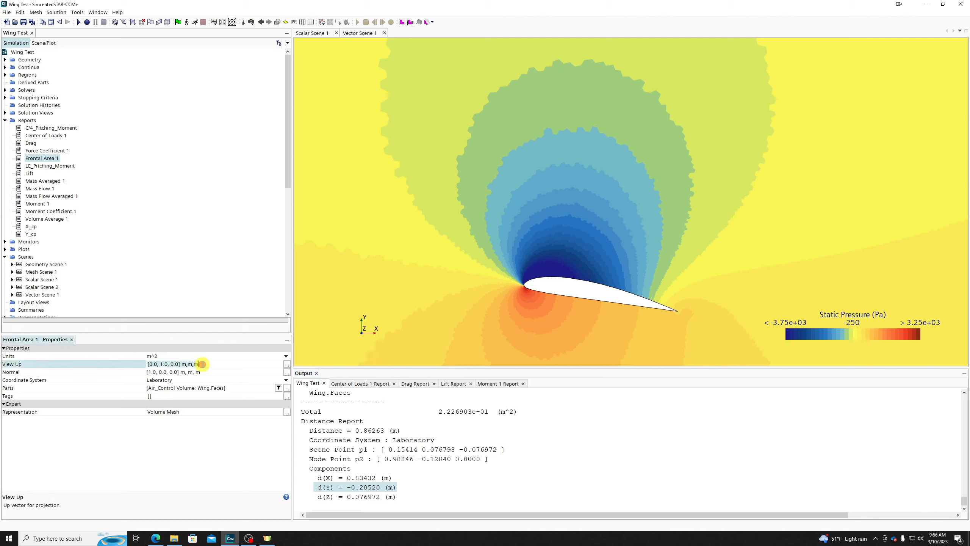
{"action": "key", "text": "ctrl+a"}
{"action": "type", "text": "10"}
{"action": "key", "text": "BackSpace"}
{"action": "type", "text": ",0,0"}
{"action": "key", "text": "Return"}
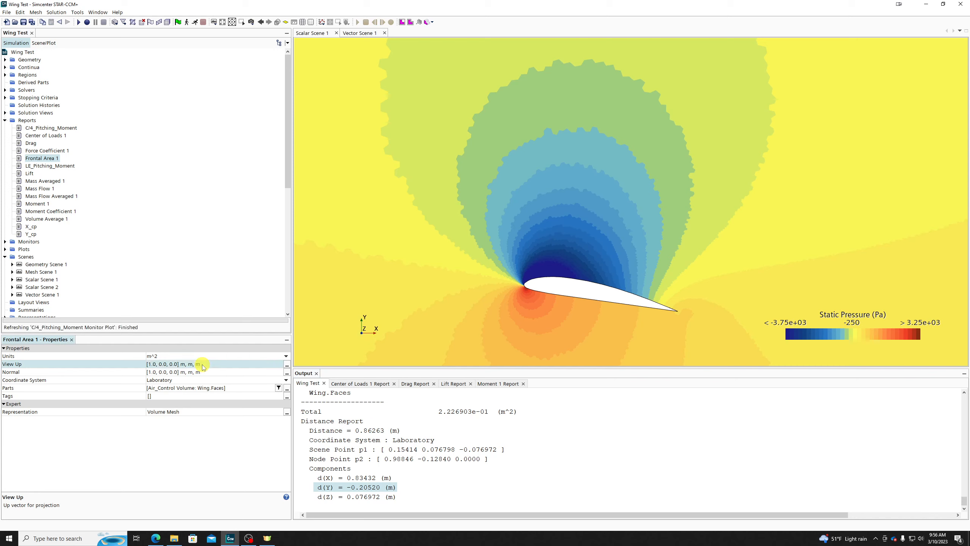
{"action": "left_click", "coordinate": [216, 371]}
{"action": "key", "text": "ctrl+a"}
{"action": "type", "text": "0 1"}
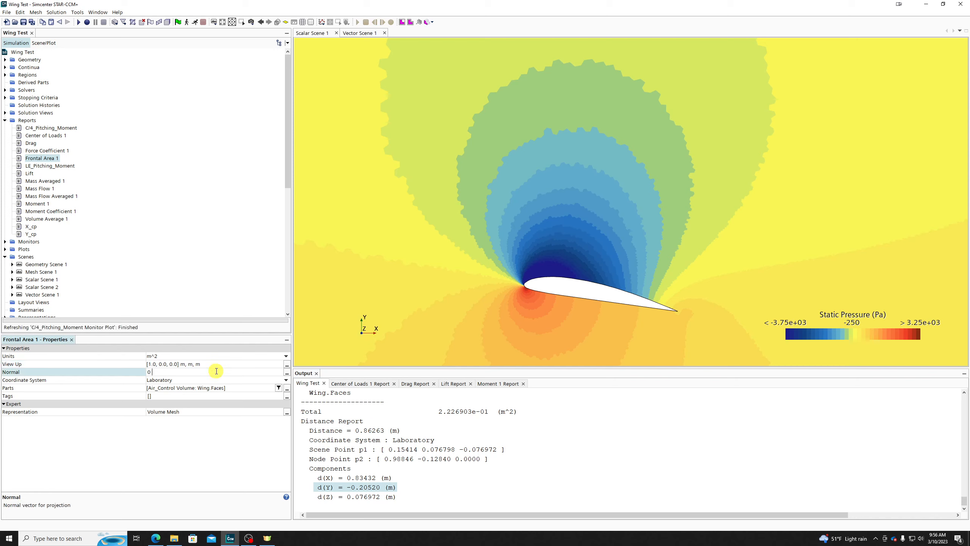
{"action": "key", "text": "Return"}
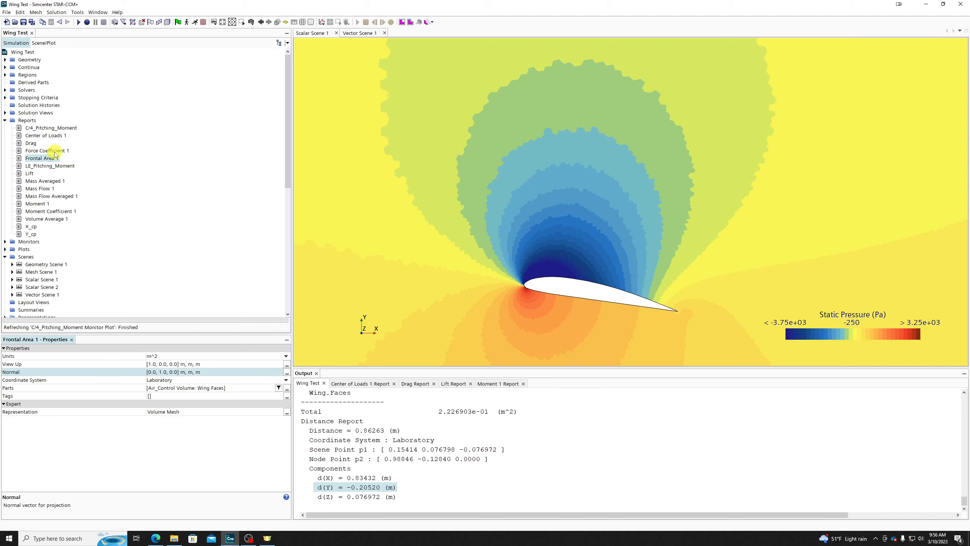
{"action": "left_click", "coordinate": [47, 159]}
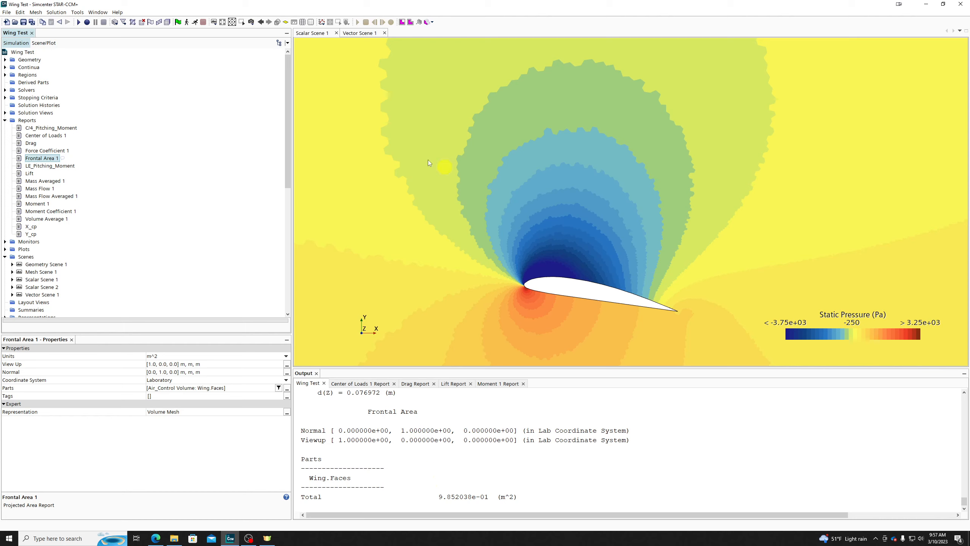
Try to measure a distance starting from the airfoil's leading edge
{"action": "left_click", "coordinate": [278, 22]}
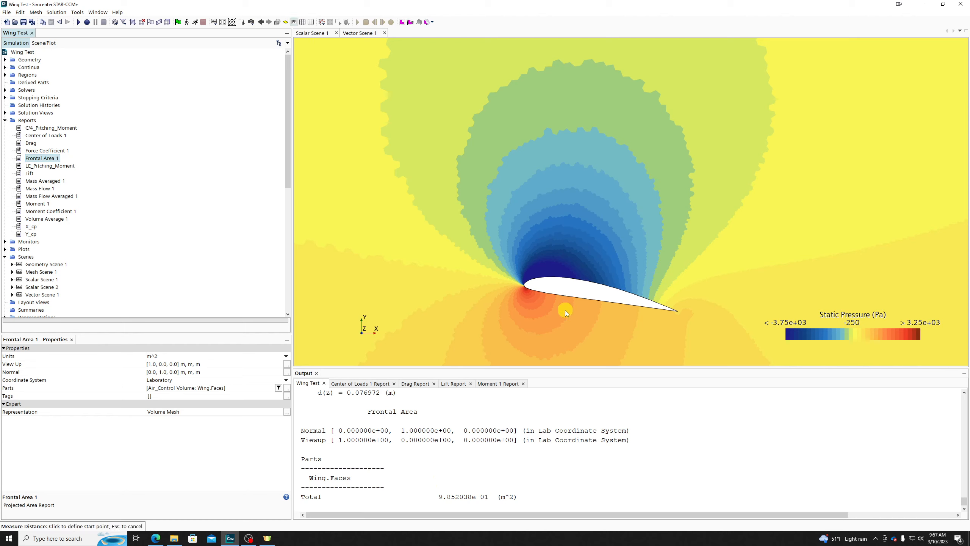
{"action": "left_click", "coordinate": [525, 285]}
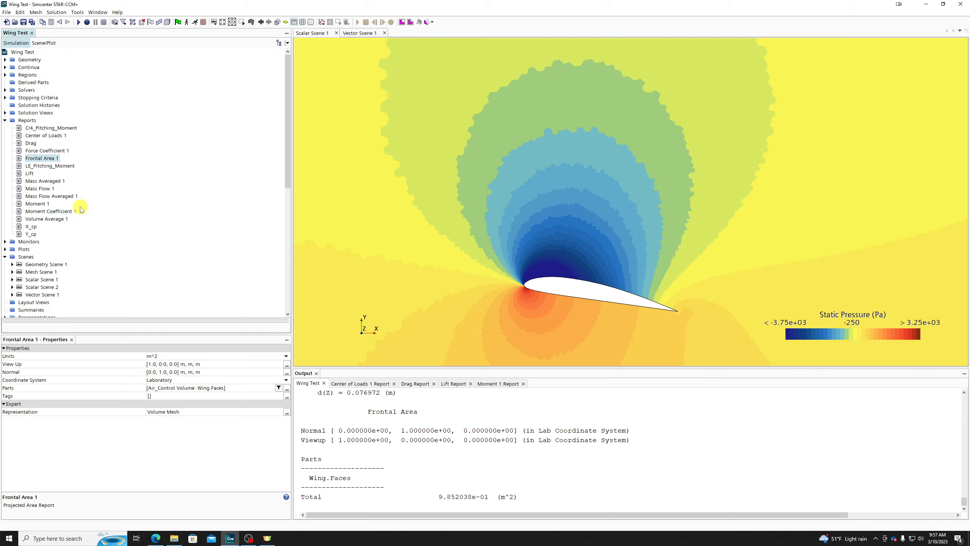
{"action": "right_click", "coordinate": [21, 121]}
{"action": "mouse_move", "coordinate": [64, 125]}
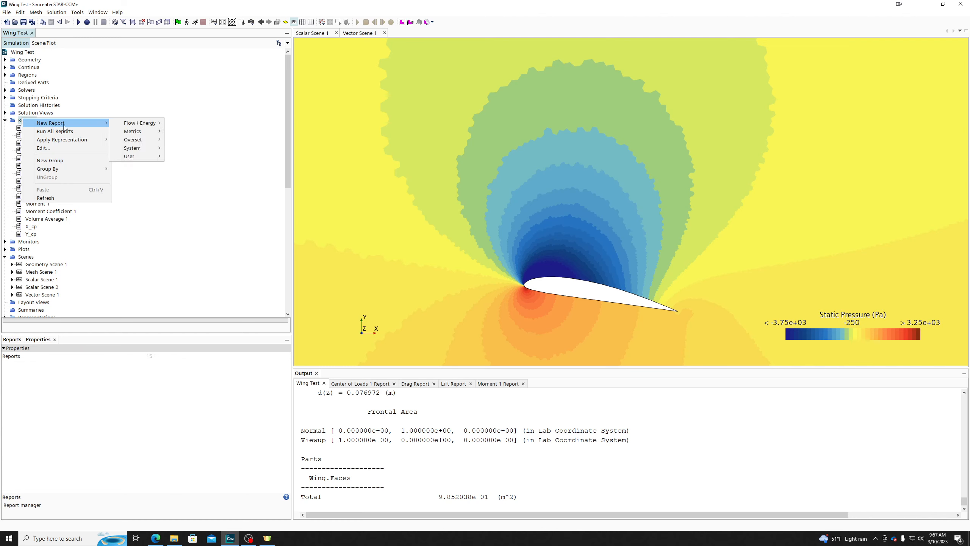
{"action": "mouse_move", "coordinate": [160, 136]}
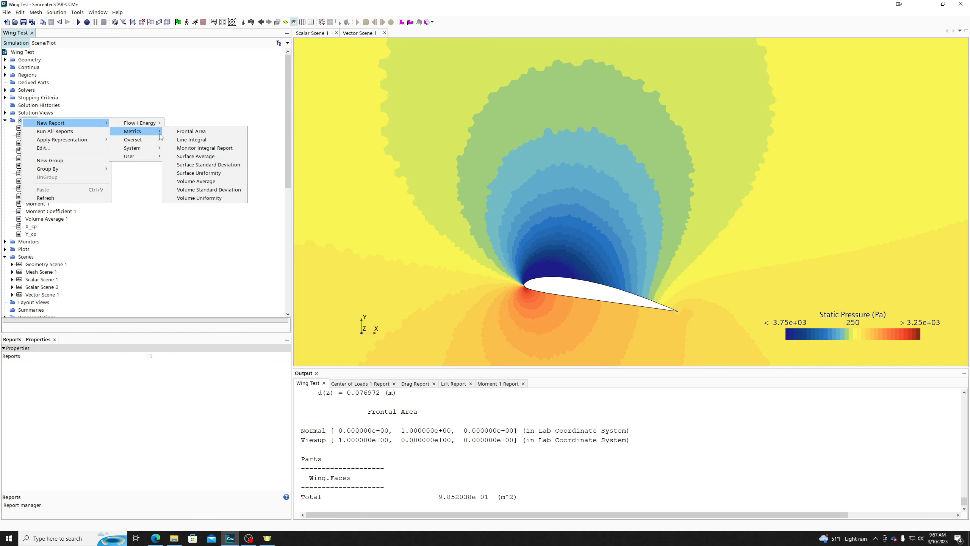
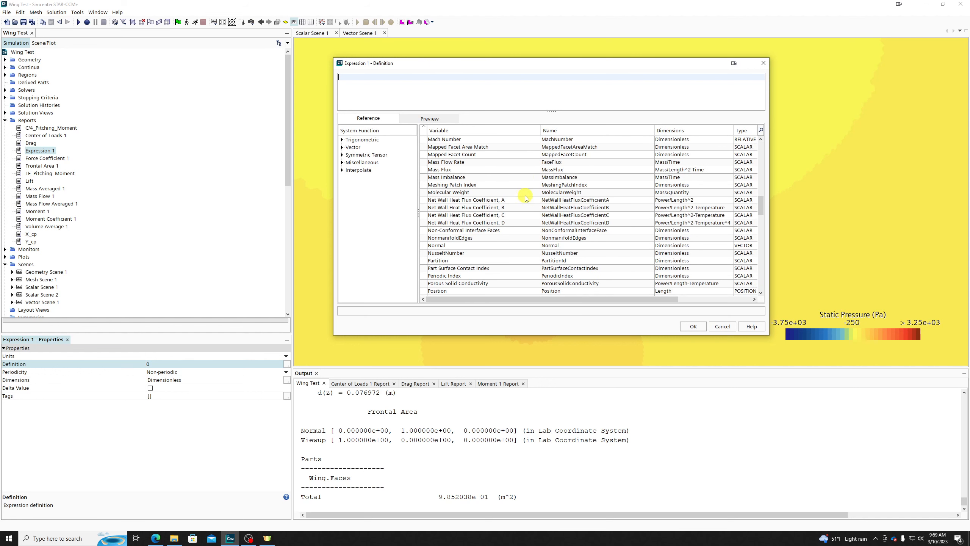
Try multiplying by Net Wall Heat Flux Coefficient, A in the Expression 1 definition, and clear the entry
{"action": "double_click", "coordinate": [470, 202]}
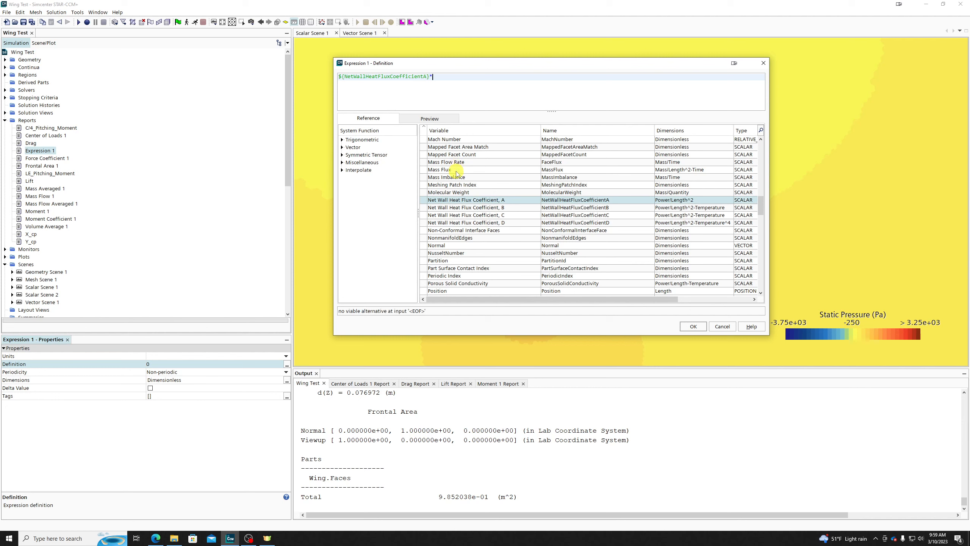
{"action": "key", "text": "ctrl+a"}
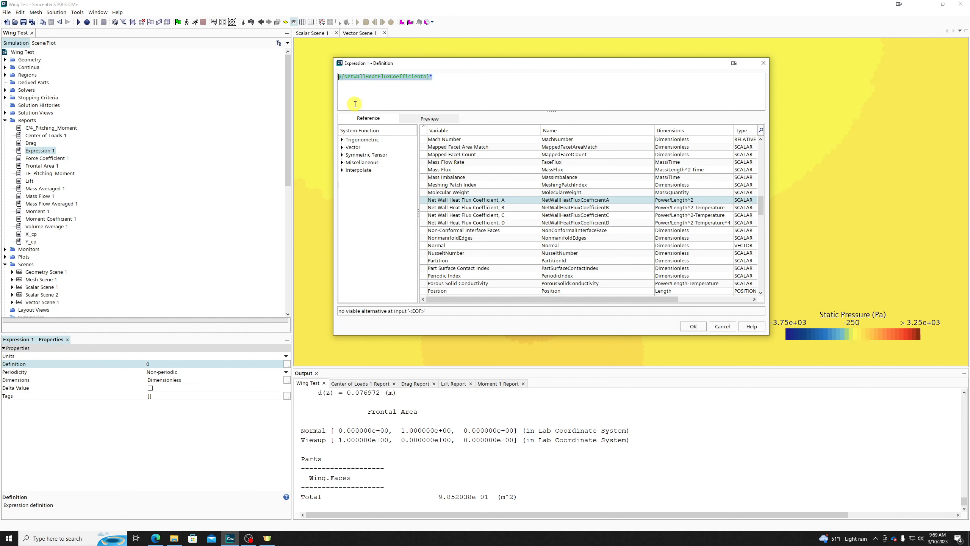
{"action": "key", "text": "BackSpace"}
Examine the Miscellaneous system functions and the field variables available for the Expression 1 definition
{"action": "left_click", "coordinate": [341, 163]}
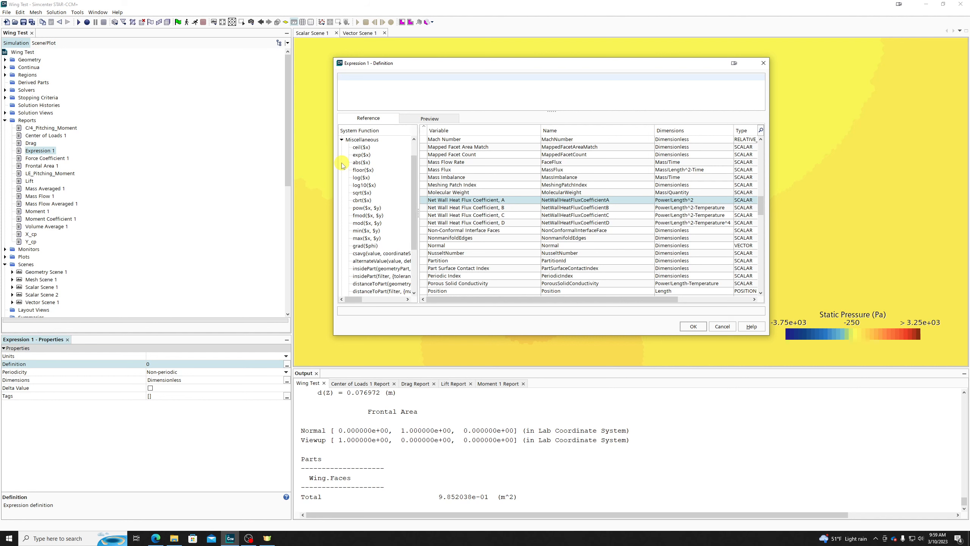
{"action": "scroll", "coordinate": [389, 215], "scroll_direction": "down", "scroll_amount": 3}
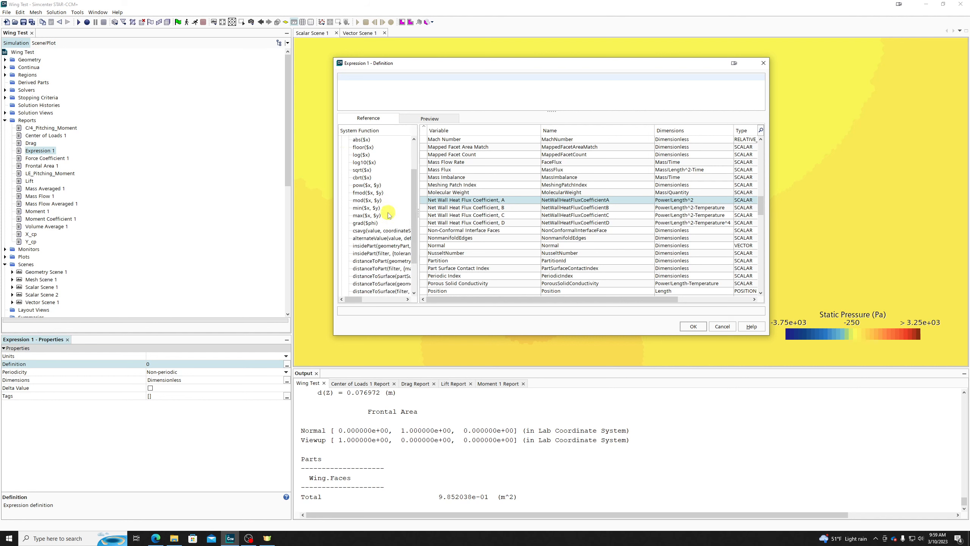
{"action": "scroll", "coordinate": [382, 207], "scroll_direction": "up", "scroll_amount": 4}
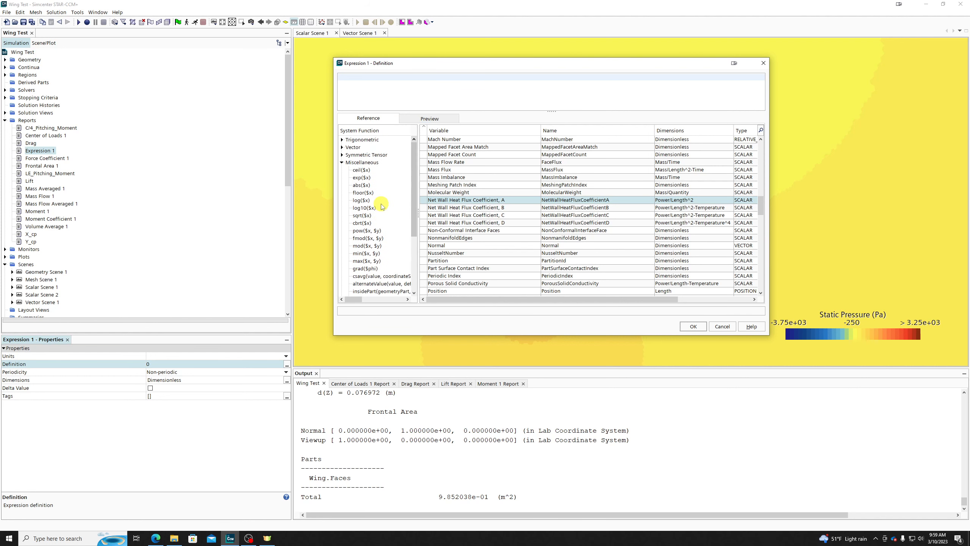
{"action": "left_click", "coordinate": [365, 78]}
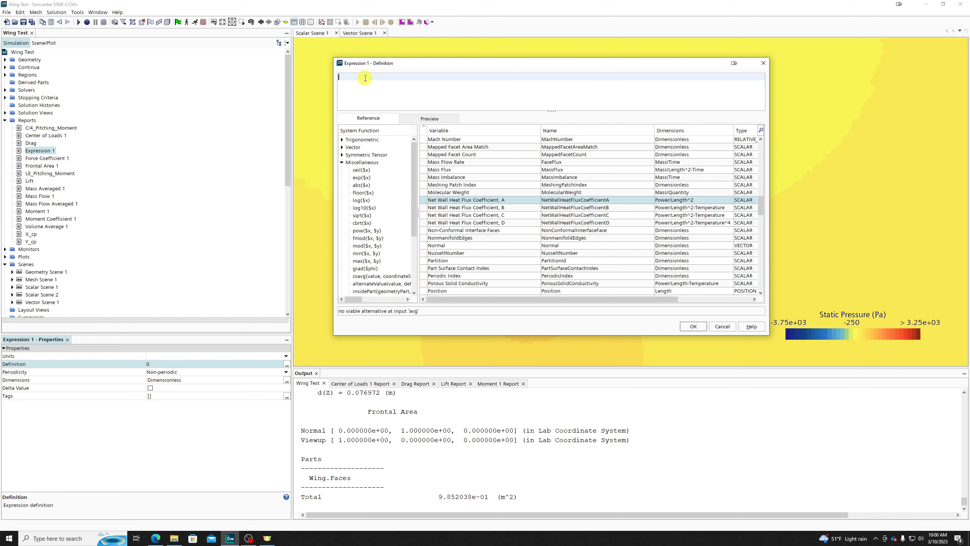
{"action": "scroll", "coordinate": [367, 184], "scroll_direction": "down", "scroll_amount": 4}
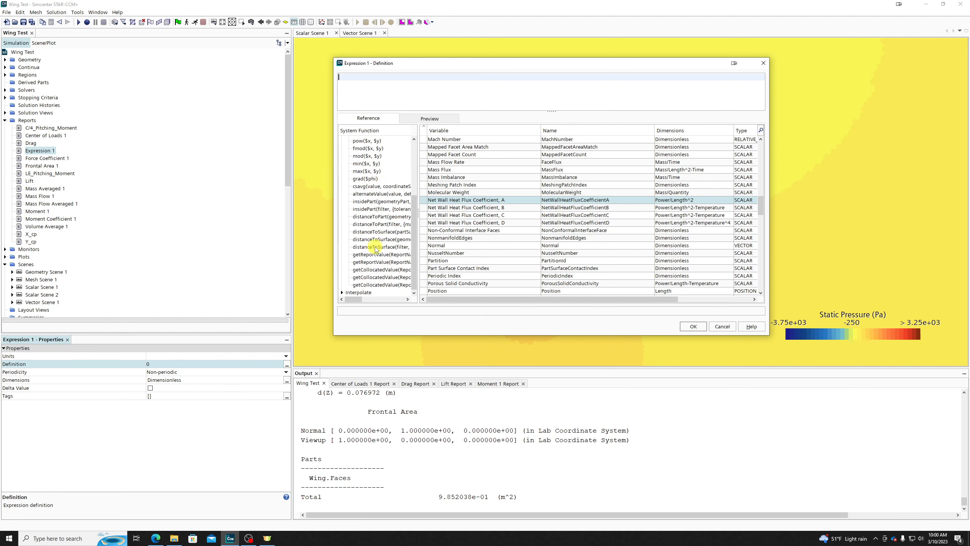
{"action": "scroll", "coordinate": [375, 221], "scroll_direction": "up", "scroll_amount": 4}
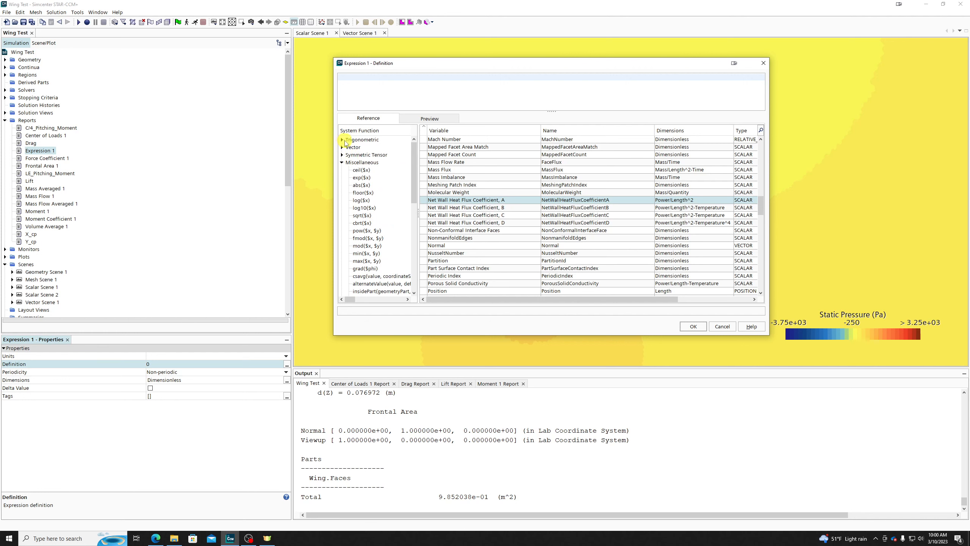
{"action": "scroll", "coordinate": [474, 225], "scroll_direction": "up", "scroll_amount": 6}
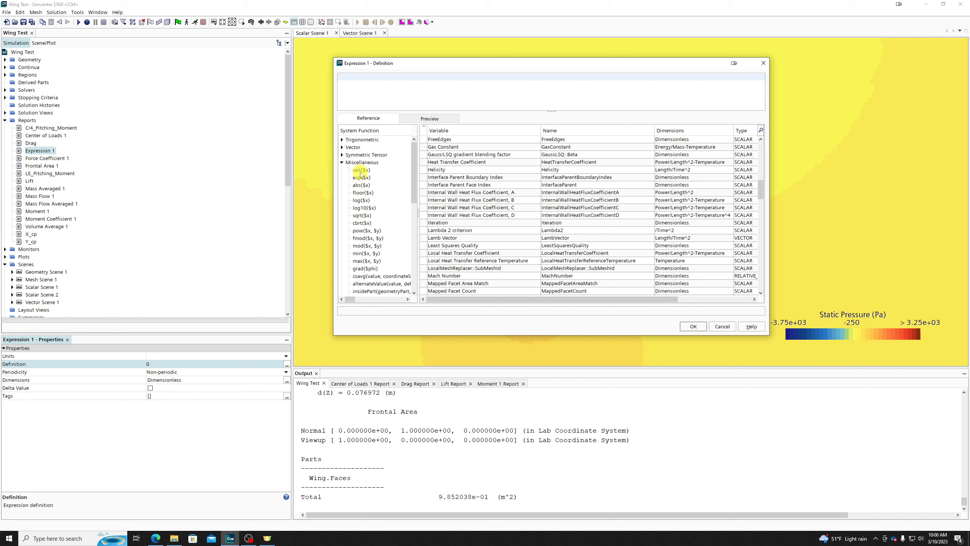
Try the max function in the Expression 1 definition and clear it
{"action": "double_click", "coordinate": [366, 262]}
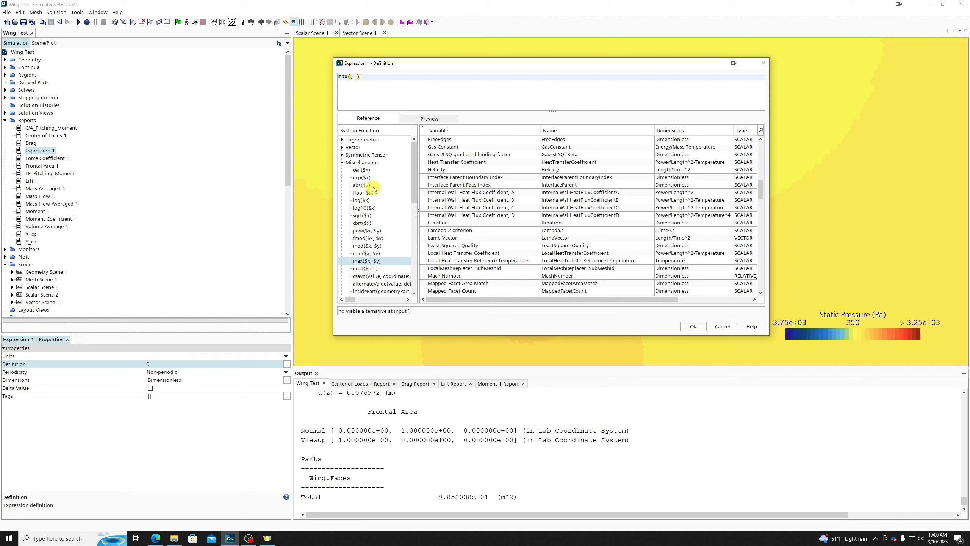
{"action": "triple_click", "coordinate": [368, 86]}
{"action": "key", "text": "BackSpace"}
Define Expression 1 as the square root of Internal Wall Heat Flux Coefficient, A multiplied by Mach Number
{"action": "double_click", "coordinate": [361, 215]}
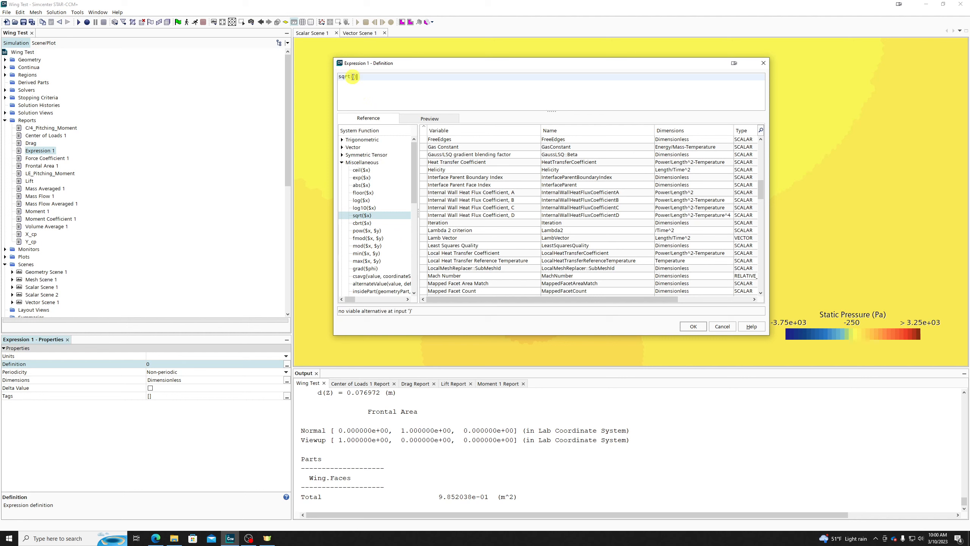
{"action": "double_click", "coordinate": [471, 192]}
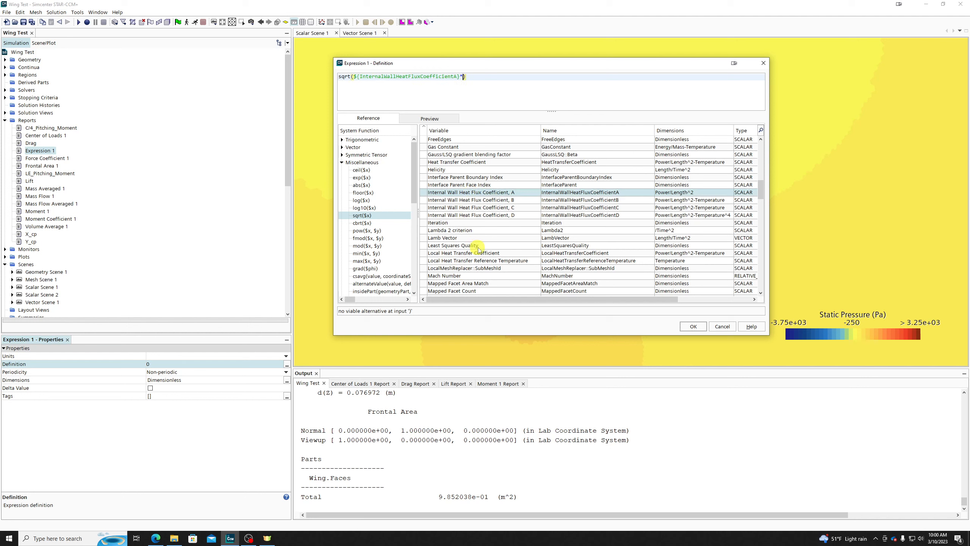
{"action": "double_click", "coordinate": [445, 277]}
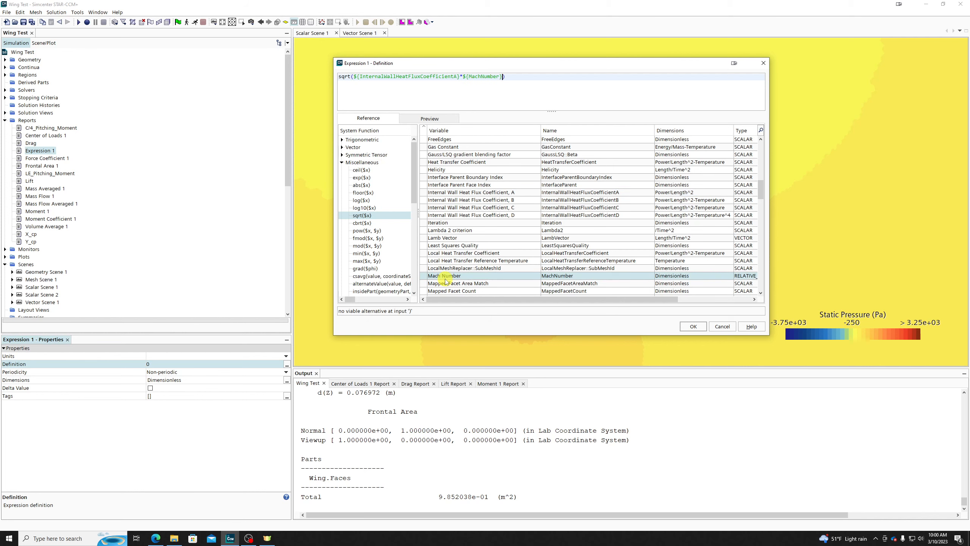
{"action": "left_click", "coordinate": [694, 326]}
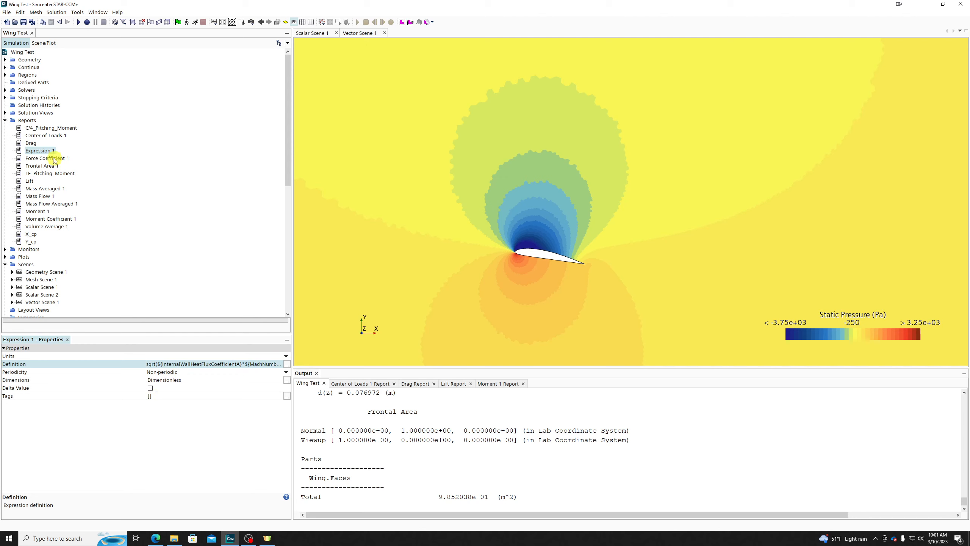
Run the Expression 1 report with its current definition
{"action": "left_click", "coordinate": [41, 151]}
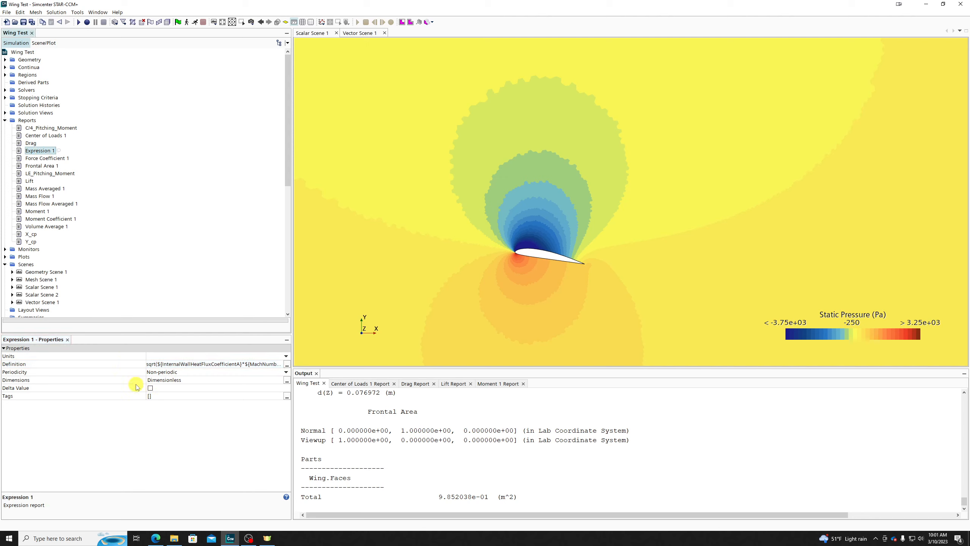
{"action": "left_click", "coordinate": [159, 356]}
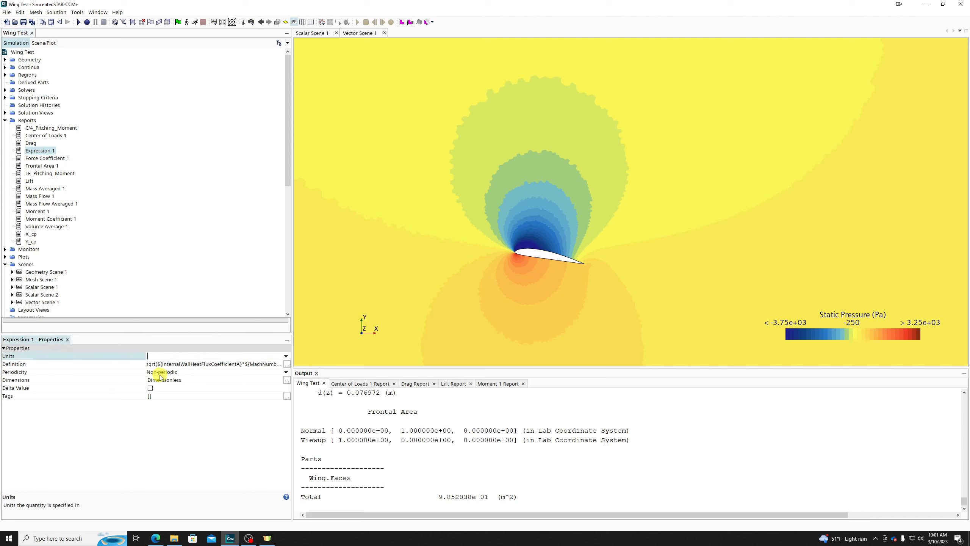
{"action": "left_click", "coordinate": [36, 152]}
{"action": "double_click", "coordinate": [34, 150]}
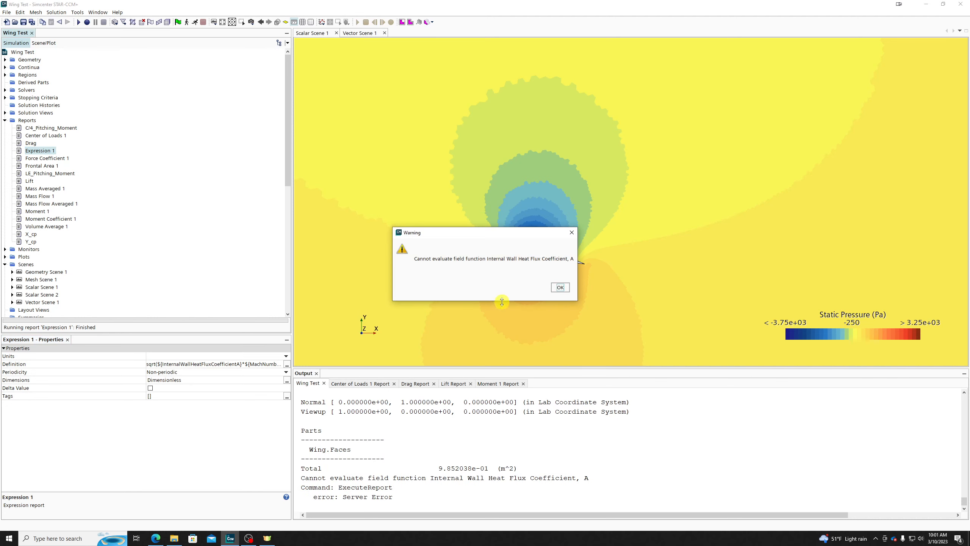
{"action": "left_click", "coordinate": [560, 291]}
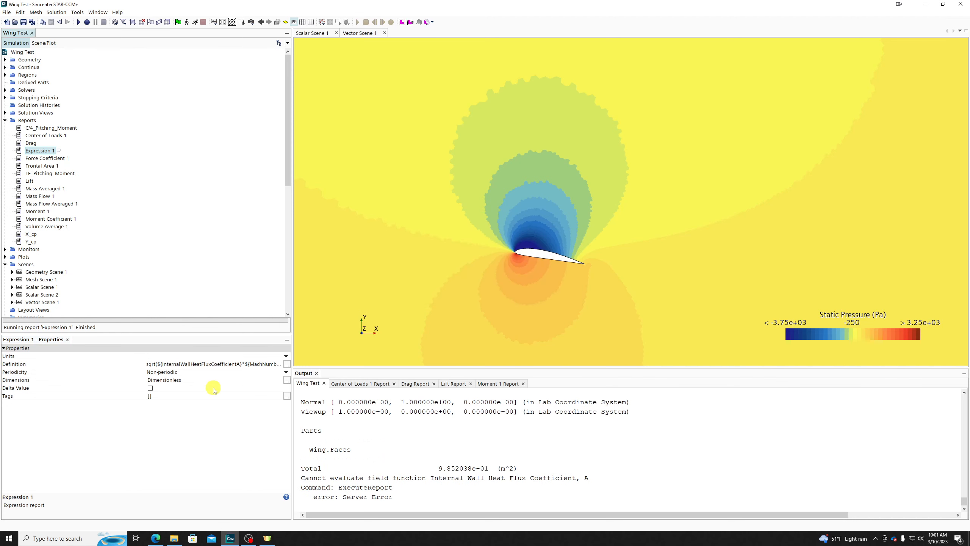
Reopen the Expression 1 definition and delete everything after the opening parenthesis of sqrt
{"action": "left_click", "coordinate": [210, 364]}
{"action": "left_click", "coordinate": [287, 364]}
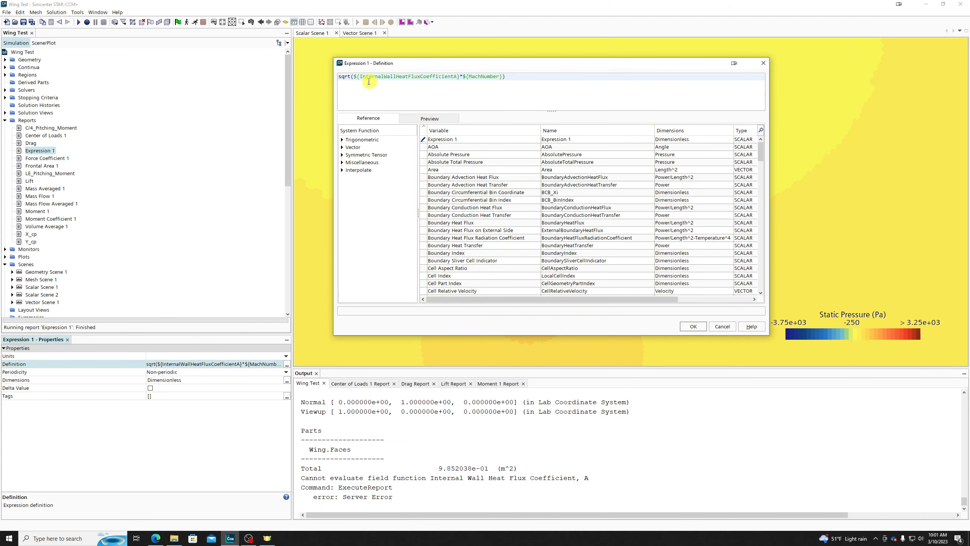
{"action": "left_click_drag", "start_coordinate": [356, 78], "coordinate": [506, 78]}
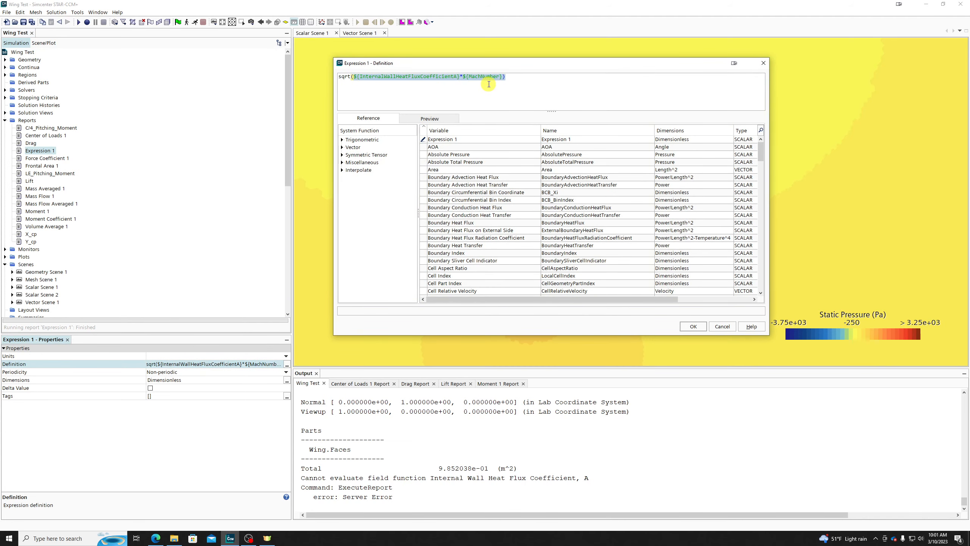
{"action": "key", "text": "BackSpace"}
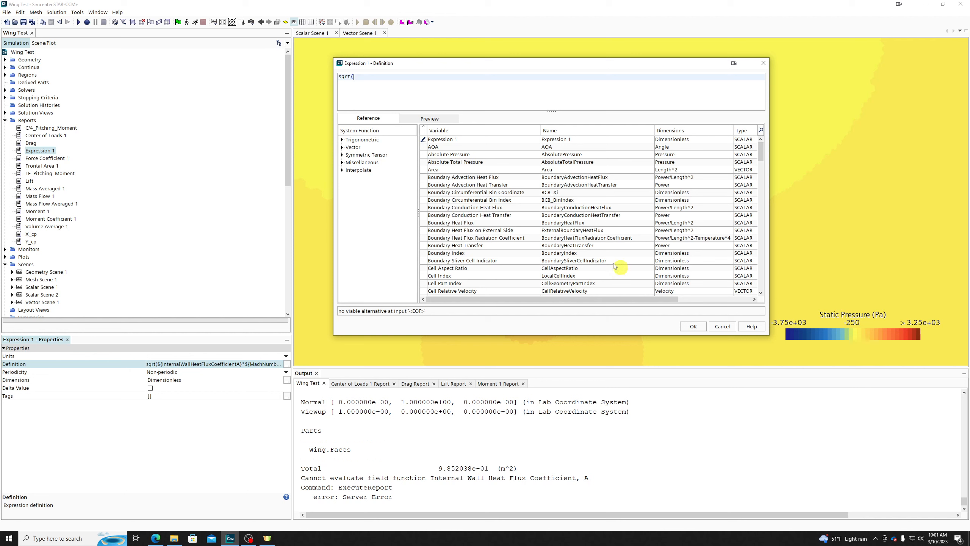
Examine the remaining variables, including existing reports, and the Miscellaneous, Symmetric Tensor, Vector and Trigonometric functions available for the definition
{"action": "scroll", "coordinate": [469, 197], "scroll_direction": "down", "scroll_amount": 15}
{"action": "scroll", "coordinate": [473, 208], "scroll_direction": "down", "scroll_amount": 10}
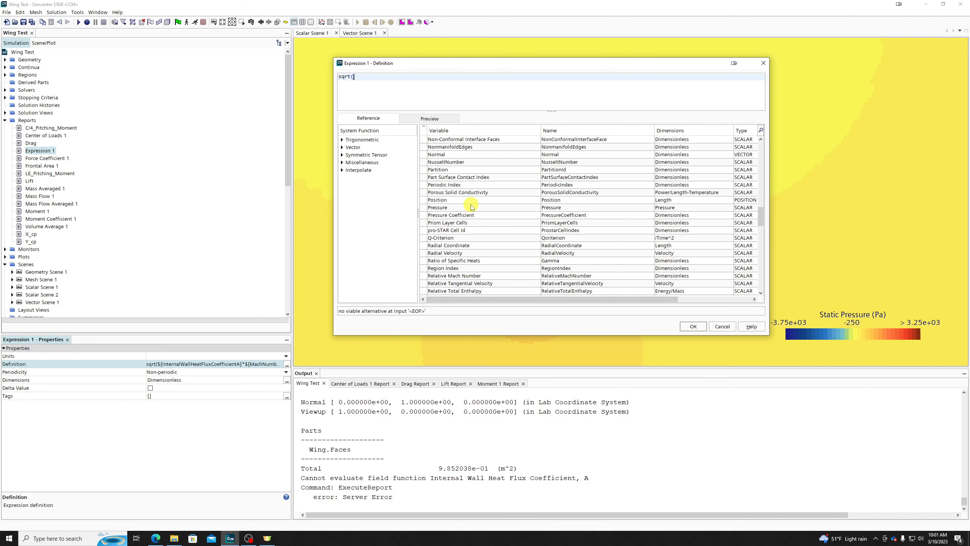
{"action": "scroll", "coordinate": [476, 244], "scroll_direction": "down", "scroll_amount": 10}
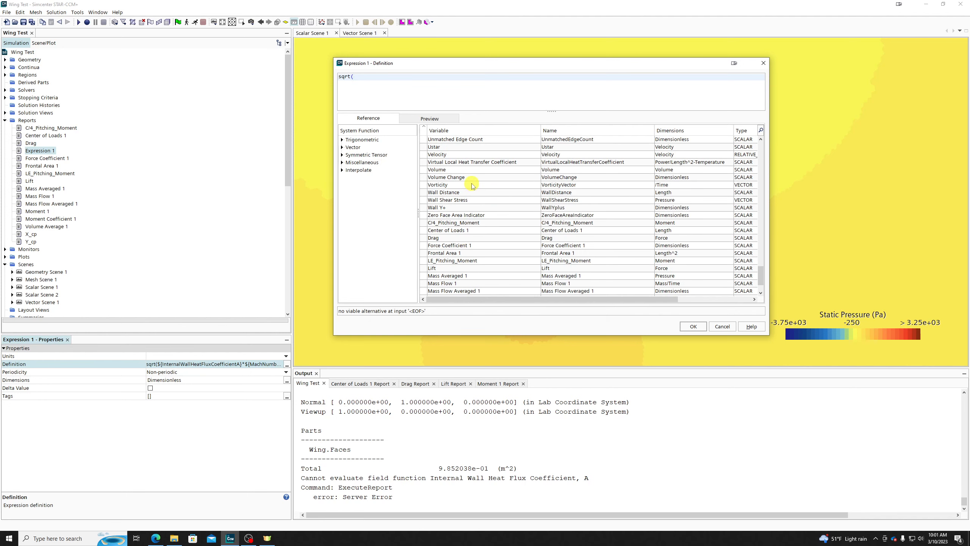
{"action": "scroll", "coordinate": [696, 218], "scroll_direction": "down", "scroll_amount": 2}
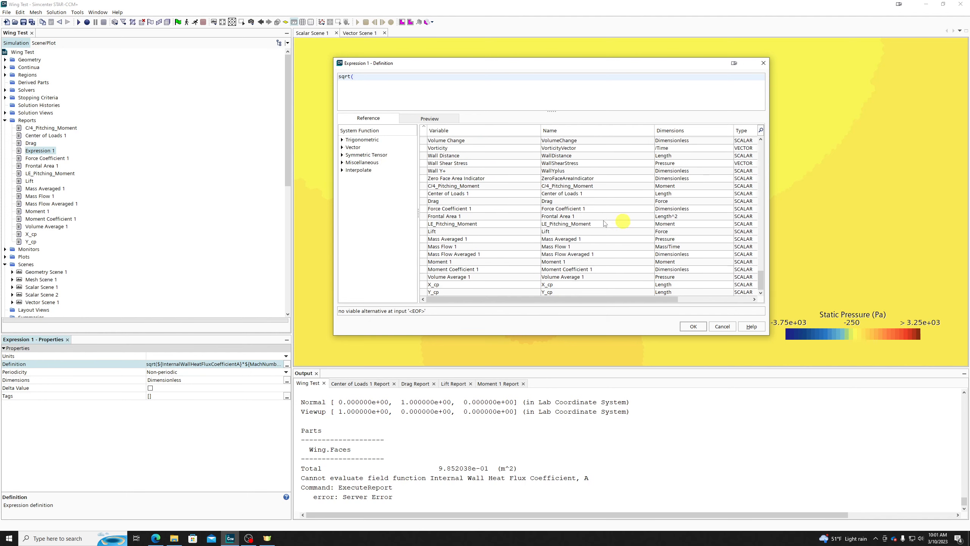
{"action": "left_click", "coordinate": [342, 164]}
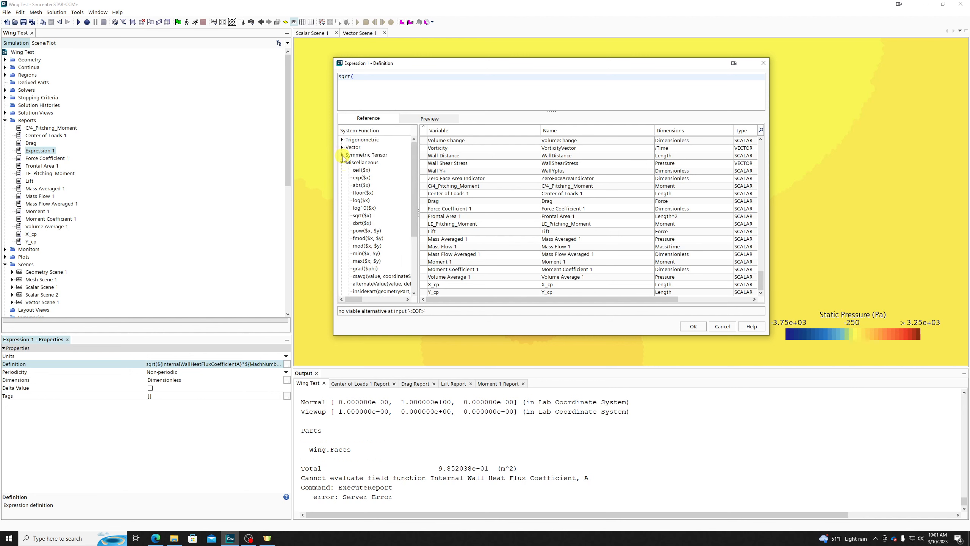
{"action": "left_click", "coordinate": [343, 155]}
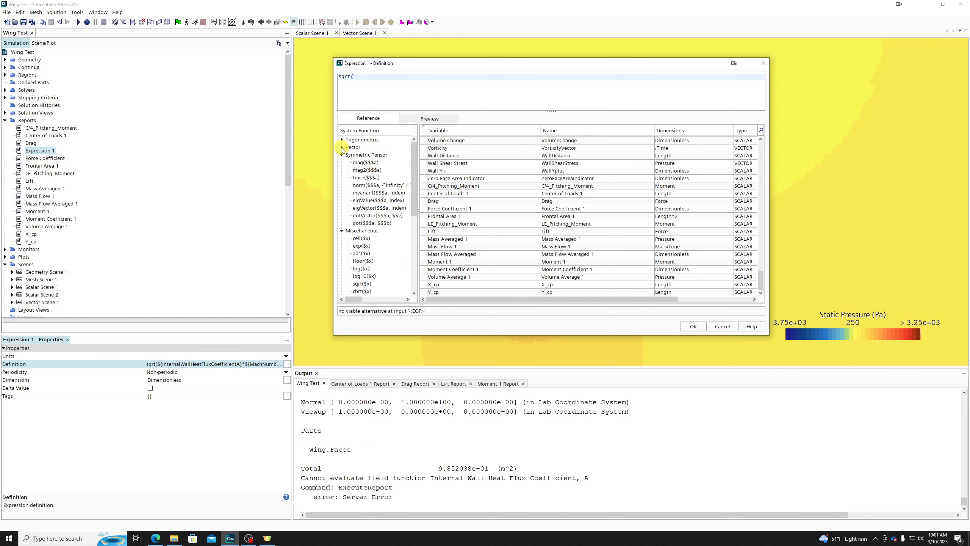
{"action": "left_click", "coordinate": [342, 148]}
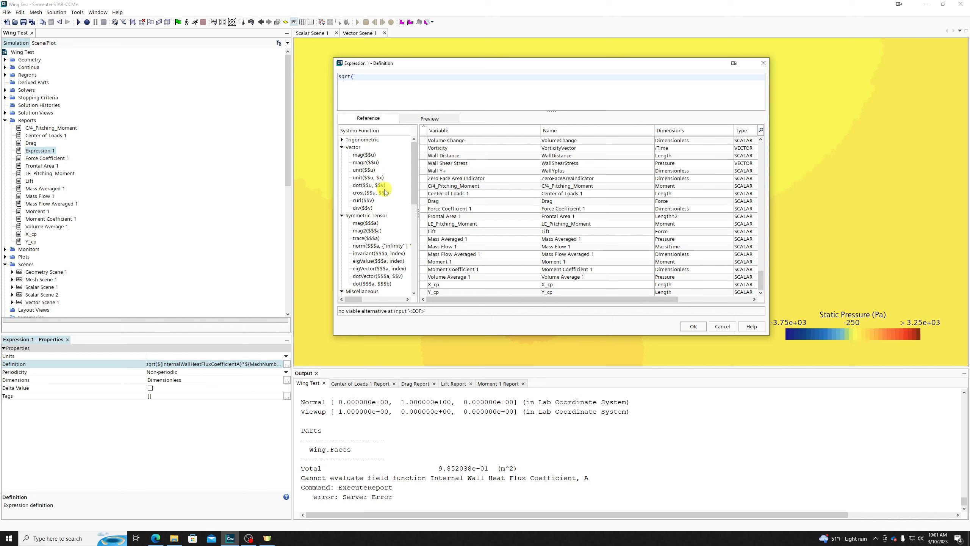
{"action": "scroll", "coordinate": [381, 198], "scroll_direction": "down", "scroll_amount": 7}
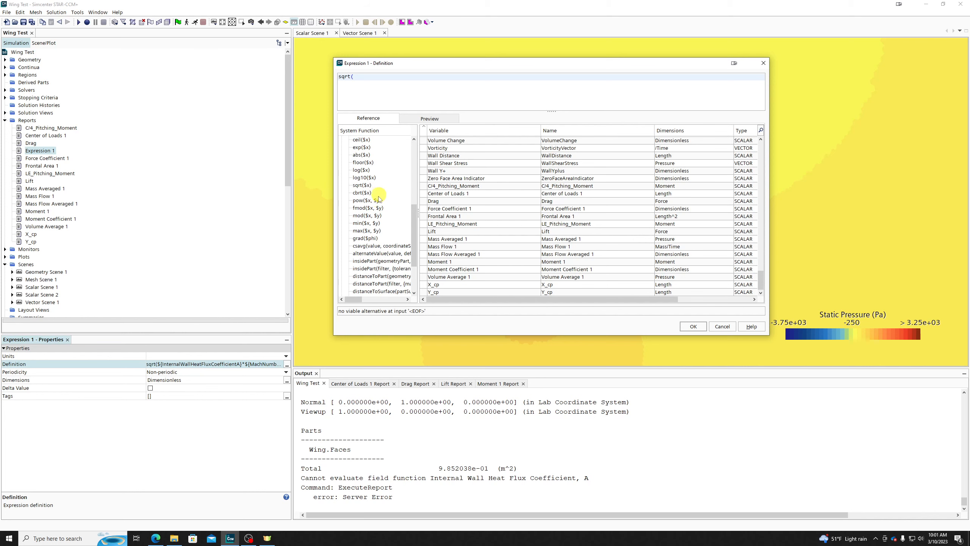
{"action": "scroll", "coordinate": [379, 214], "scroll_direction": "down", "scroll_amount": 3}
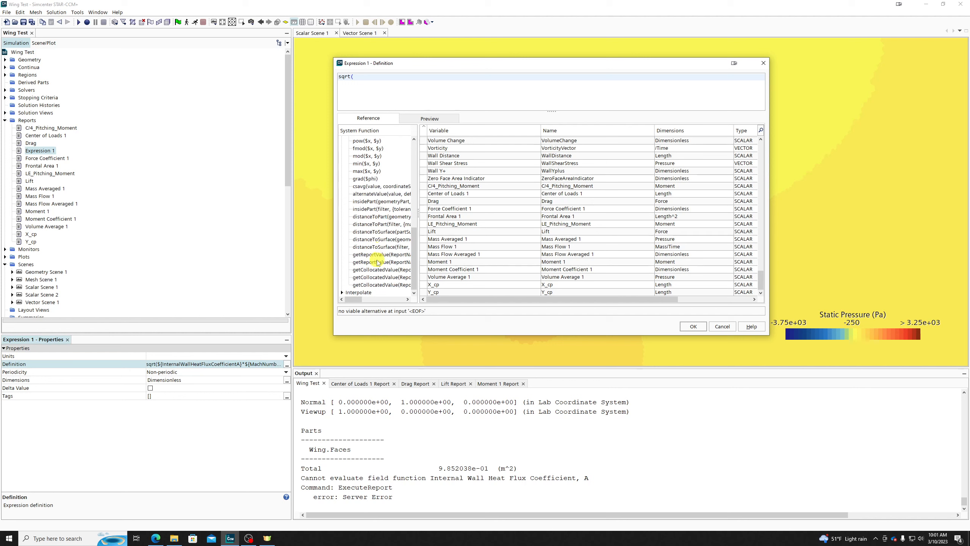
{"action": "scroll", "coordinate": [370, 245], "scroll_direction": "up", "scroll_amount": 1}
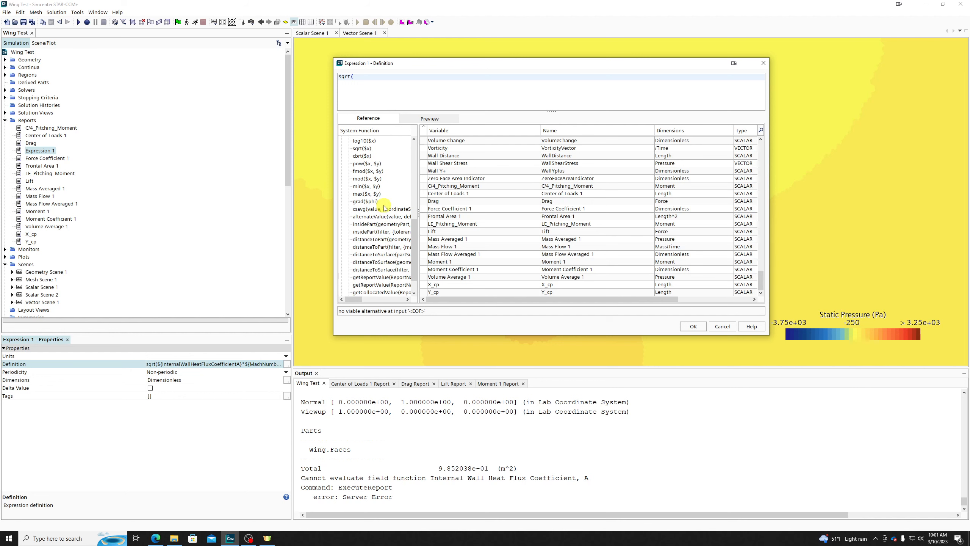
{"action": "scroll", "coordinate": [384, 206], "scroll_direction": "up", "scroll_amount": 7}
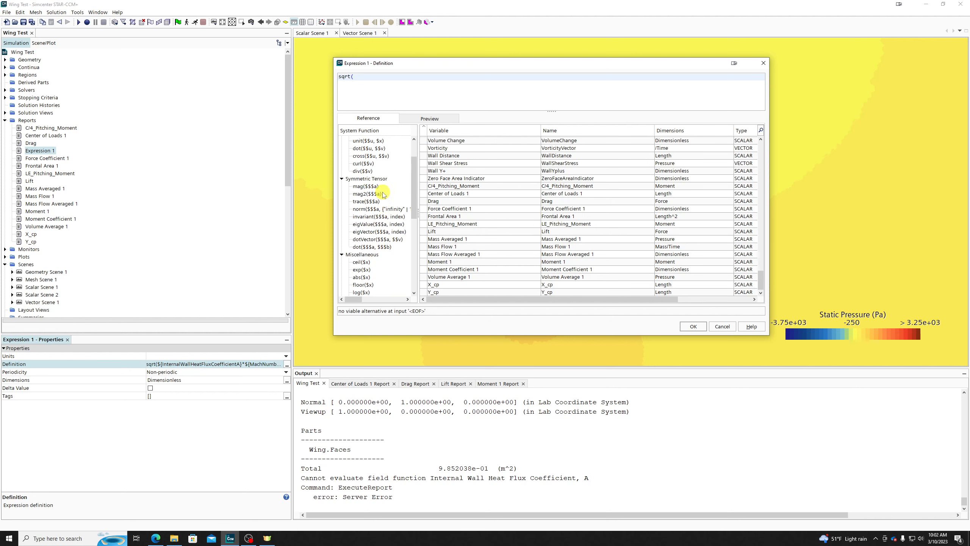
{"action": "scroll", "coordinate": [382, 195], "scroll_direction": "up", "scroll_amount": 5}
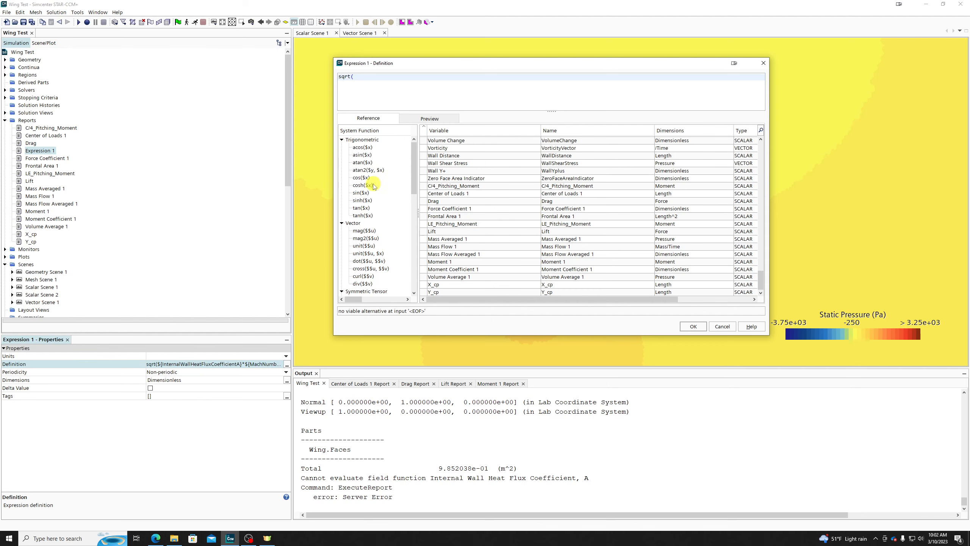
Close the Expression 1 definition without applying the edit and browse the categories offered for a new report
{"action": "left_click", "coordinate": [723, 326]}
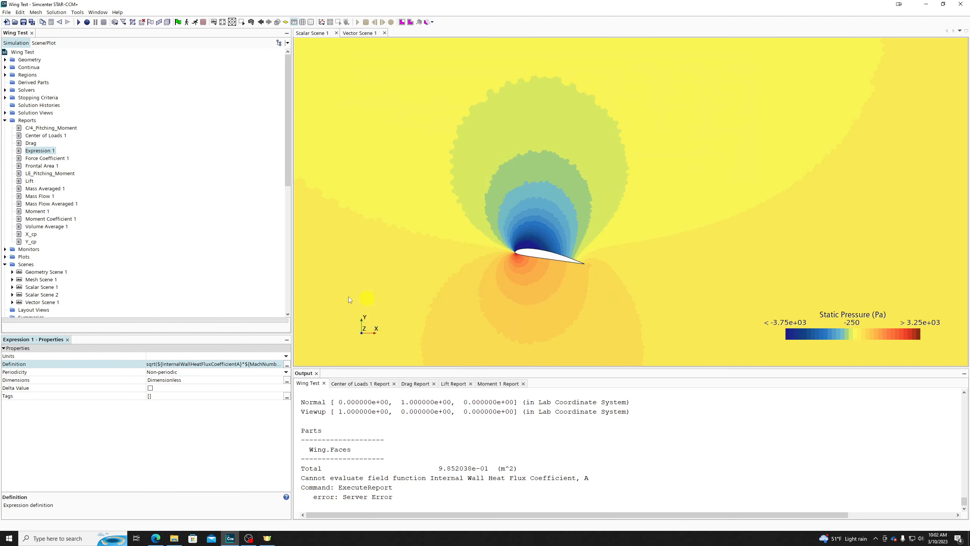
{"action": "right_click", "coordinate": [29, 123]}
{"action": "mouse_move", "coordinate": [72, 126]}
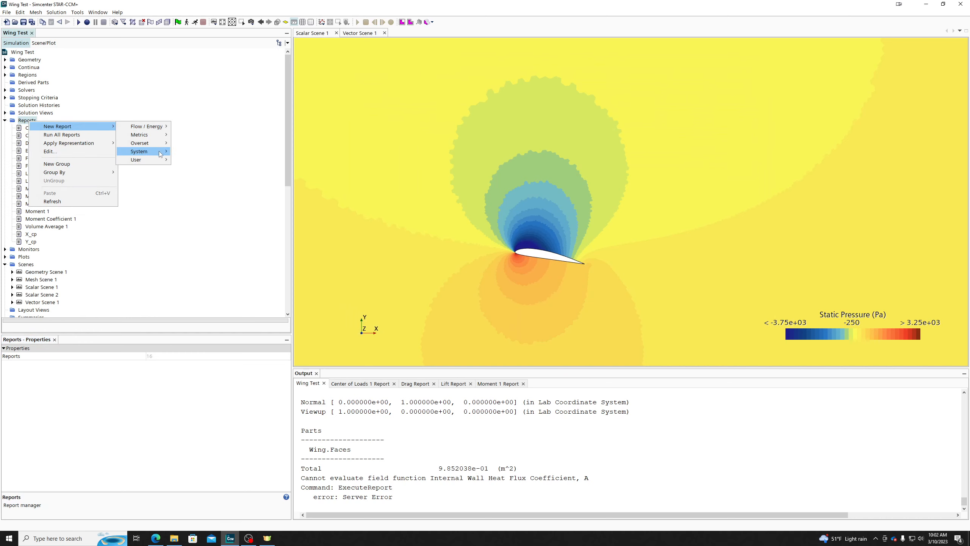
{"action": "left_click", "coordinate": [198, 299]}
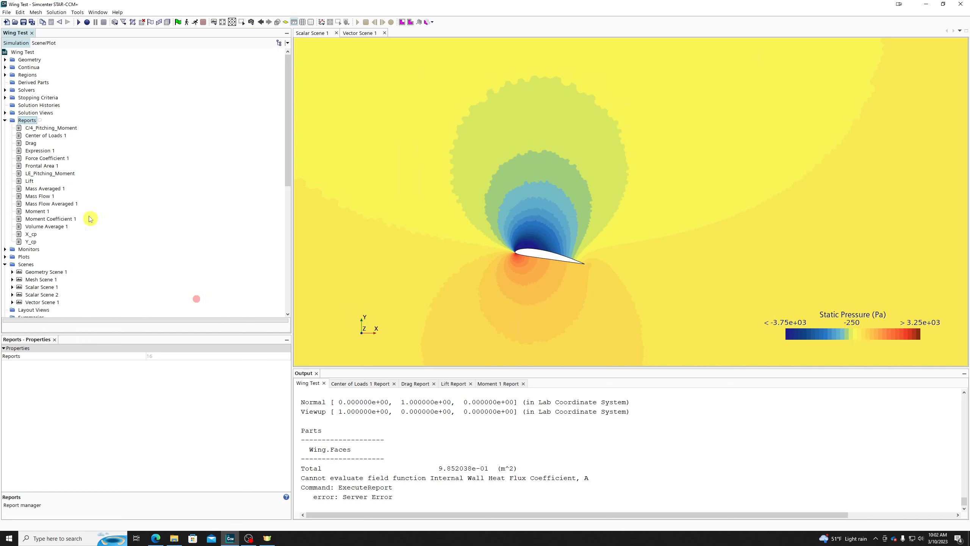
Delete the Expression 1 report and confirm the deletion
{"action": "left_click", "coordinate": [38, 151]}
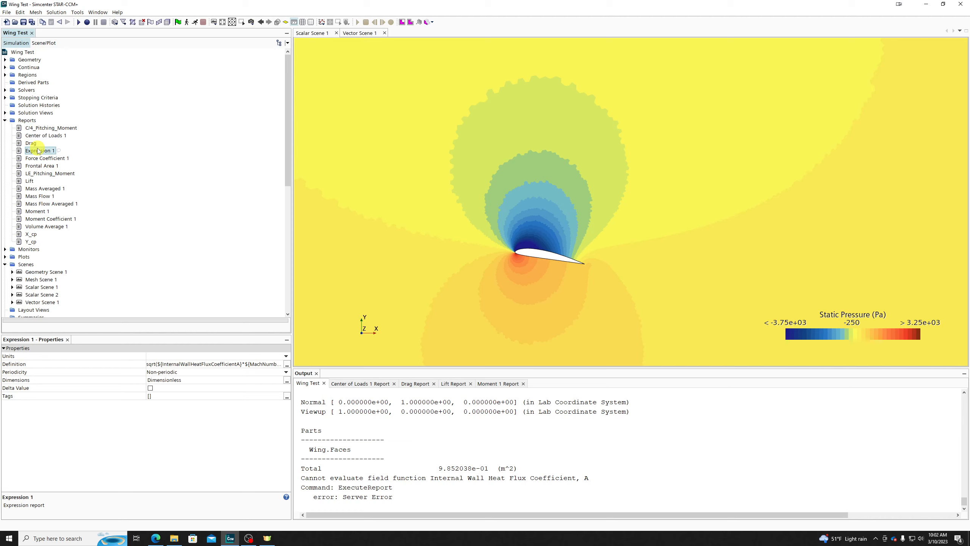
{"action": "key", "text": "Delete"}
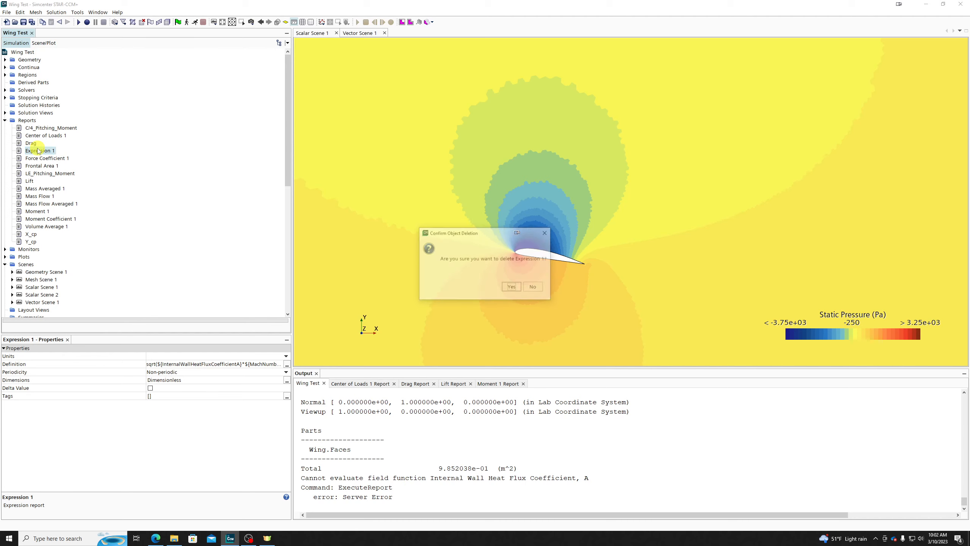
{"action": "key", "text": "Return"}
Delete the Center of Loads, Force Coefficient, Frontal Area, Mass Averaged, Mass Flow, Mass Flow Averaged, Moment 1, Moment Coefficient and Volume Average reports together
{"action": "left_click", "coordinate": [38, 151]}
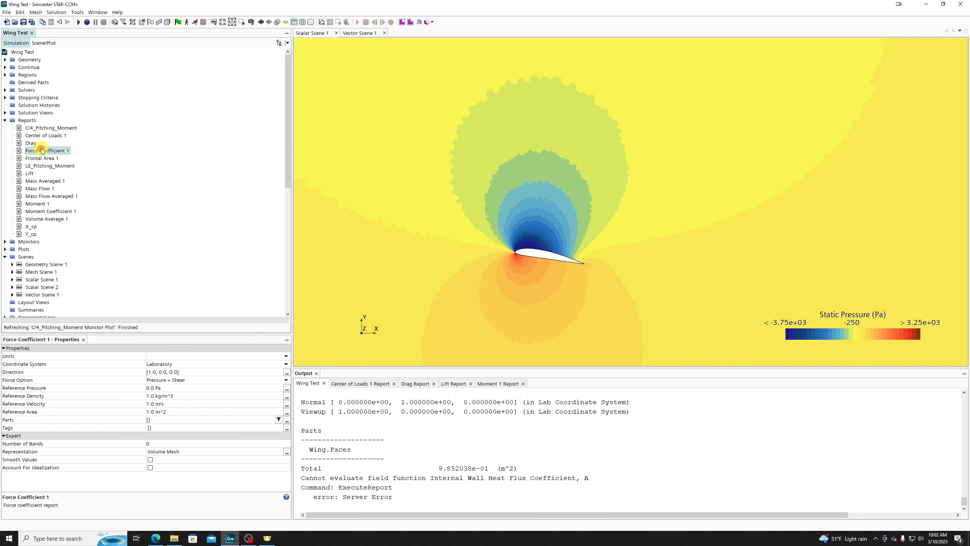
{"action": "left_click", "coordinate": [62, 135], "text": "ctrl"}
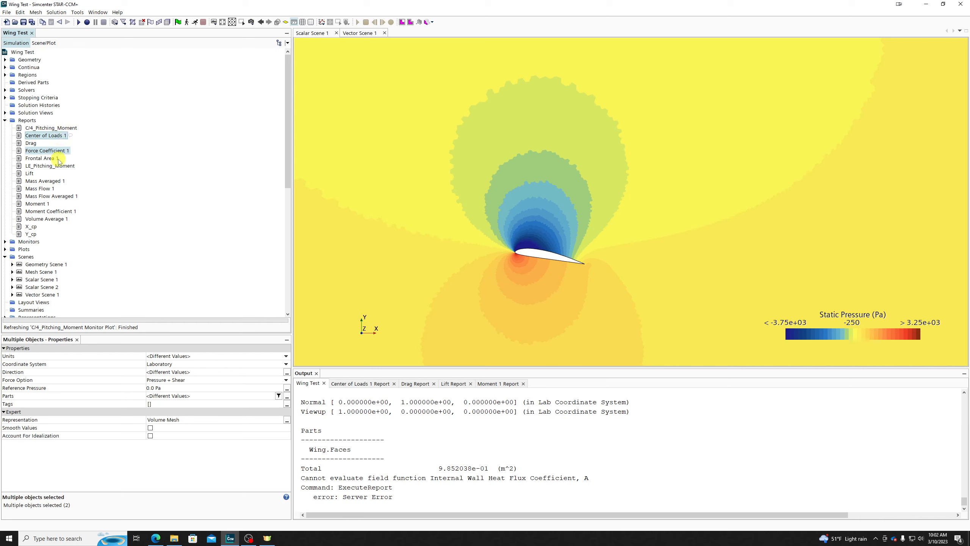
{"action": "left_click", "coordinate": [42, 158], "text": "ctrl"}
{"action": "left_click", "coordinate": [38, 181], "text": "ctrl"}
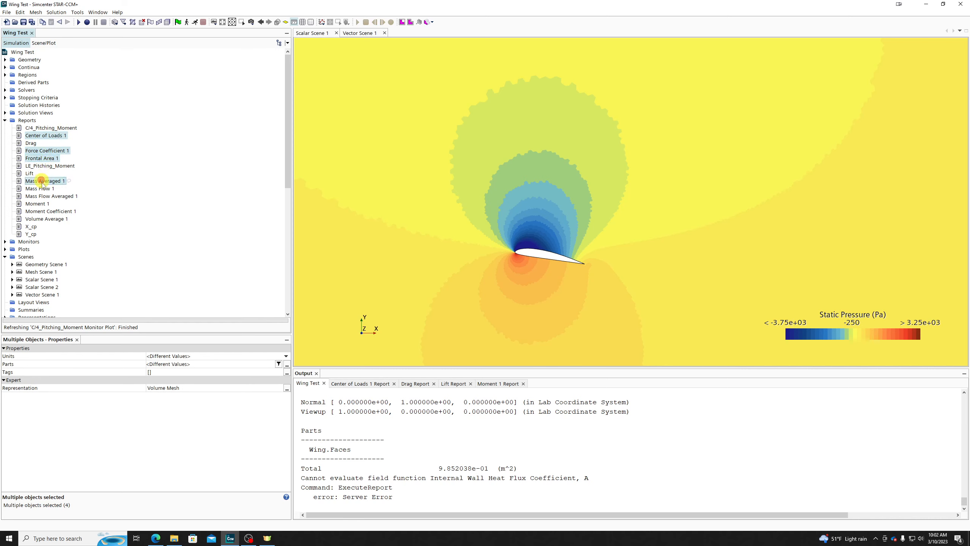
{"action": "left_click", "coordinate": [39, 188], "text": "ctrl"}
{"action": "left_click", "coordinate": [42, 196], "text": "ctrl"}
{"action": "left_click", "coordinate": [41, 203], "text": "ctrl"}
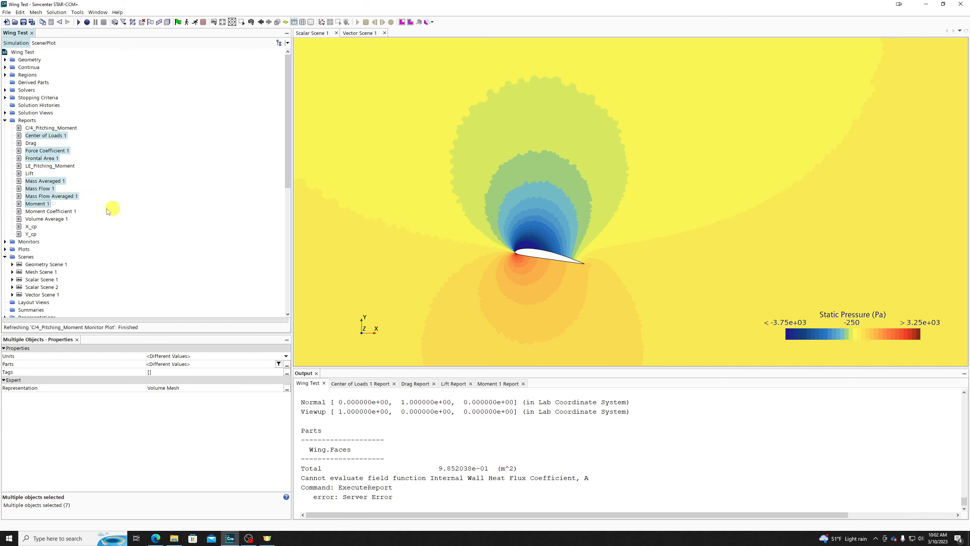
{"action": "left_click", "coordinate": [58, 212], "text": "ctrl"}
{"action": "left_click", "coordinate": [56, 219], "text": "ctrl"}
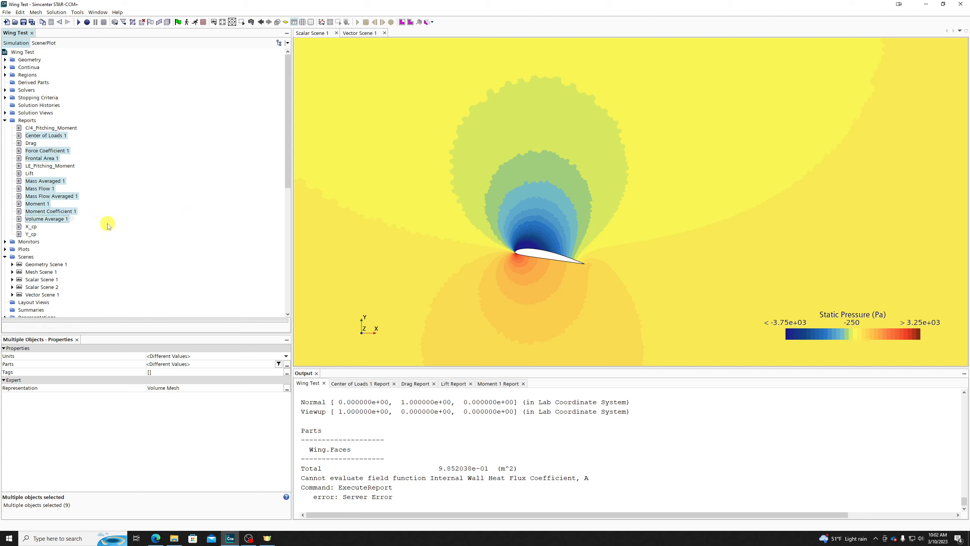
{"action": "key", "text": "Delete"}
{"action": "key", "text": "Return"}
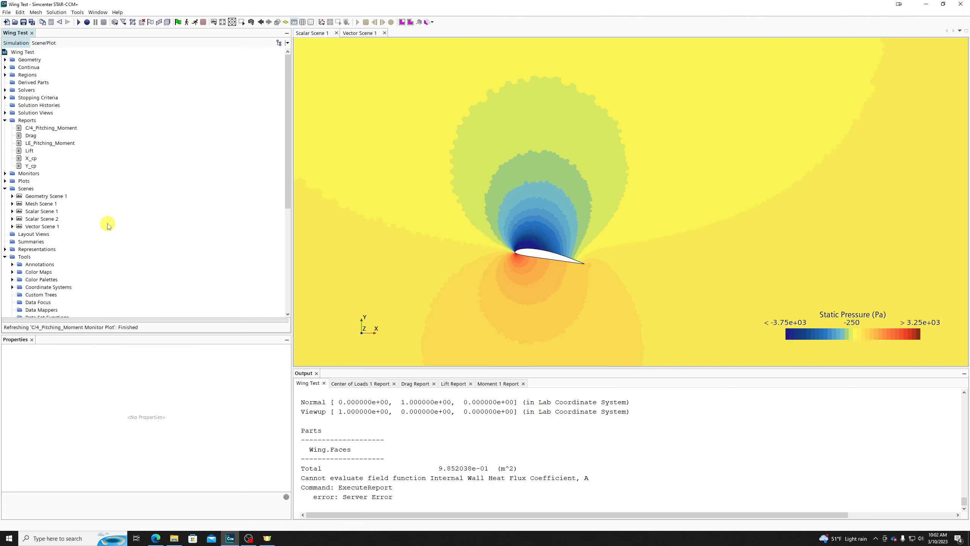
{"action": "right_click", "coordinate": [27, 121]}
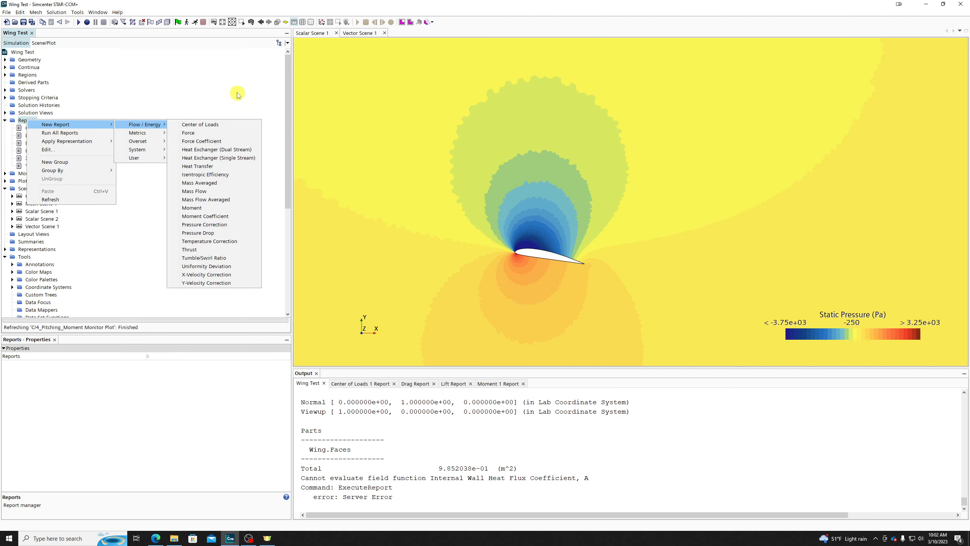
{"action": "left_click", "coordinate": [213, 89]}
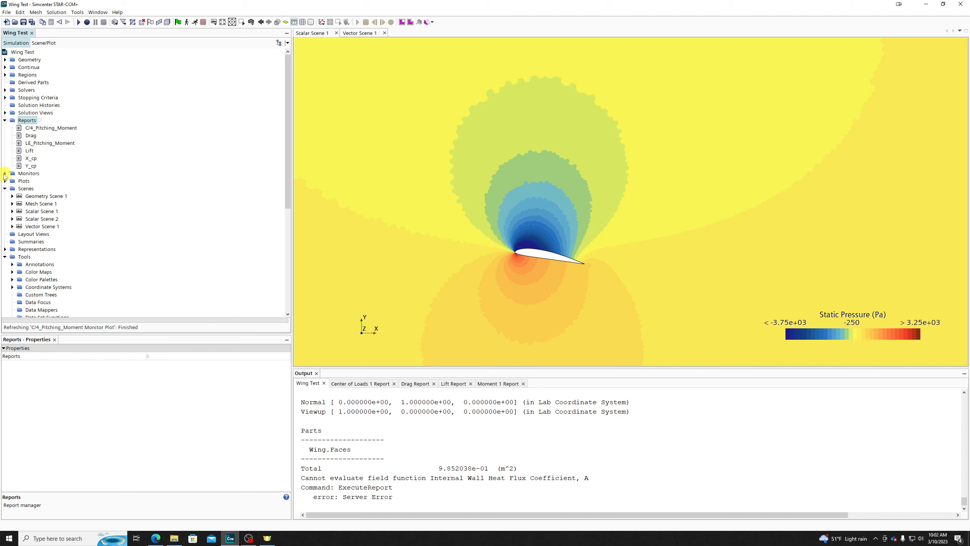
Create a monitor and plot from the C/4_Pitching_Moment report
{"action": "right_click", "coordinate": [35, 129]}
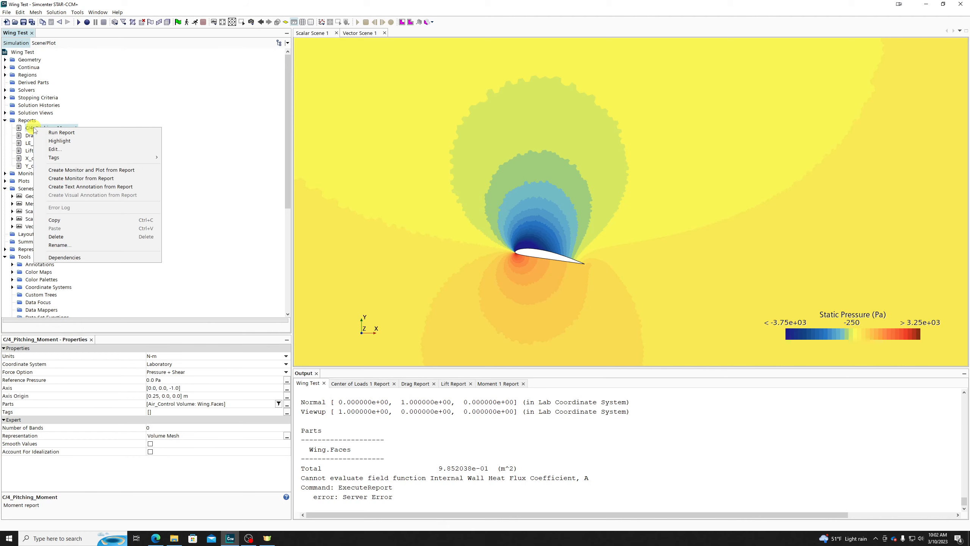
{"action": "left_click", "coordinate": [90, 171]}
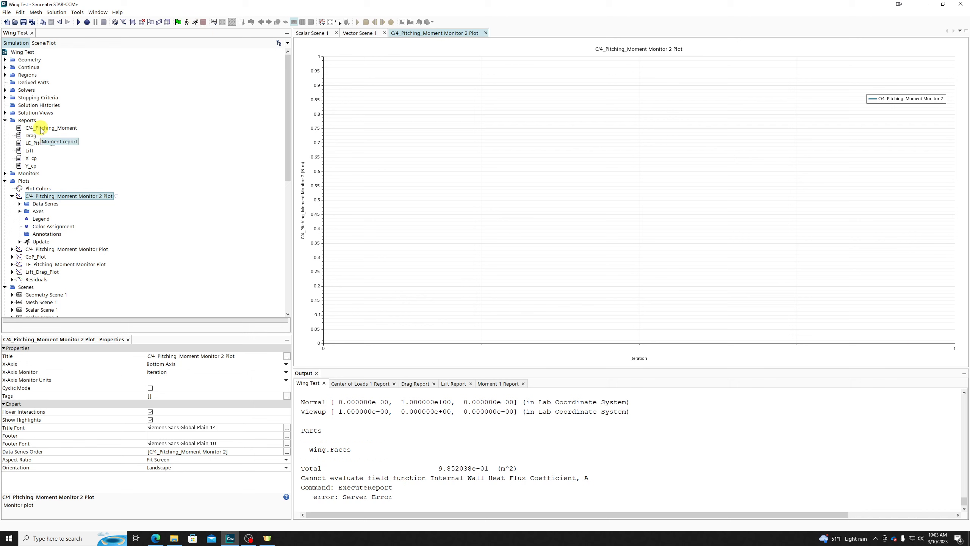
Create monitors from the Drag and Lift reports and show both in a single plot
{"action": "left_click", "coordinate": [30, 150]}
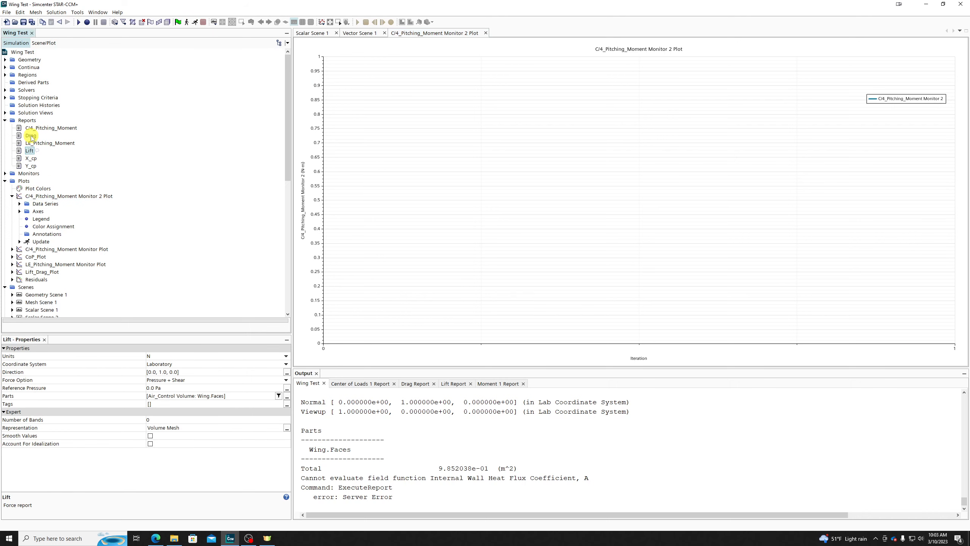
{"action": "left_click", "coordinate": [31, 137], "text": "ctrl"}
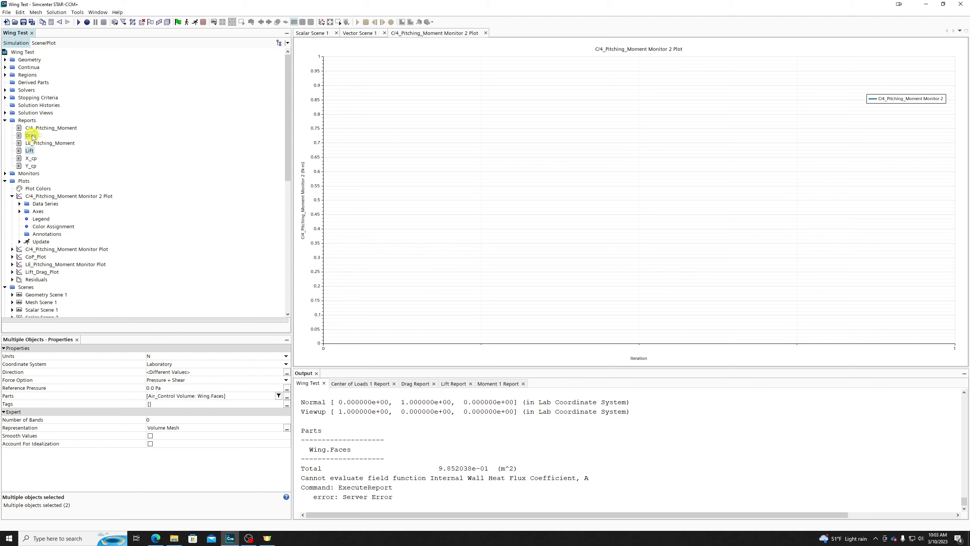
{"action": "right_click", "coordinate": [32, 136]}
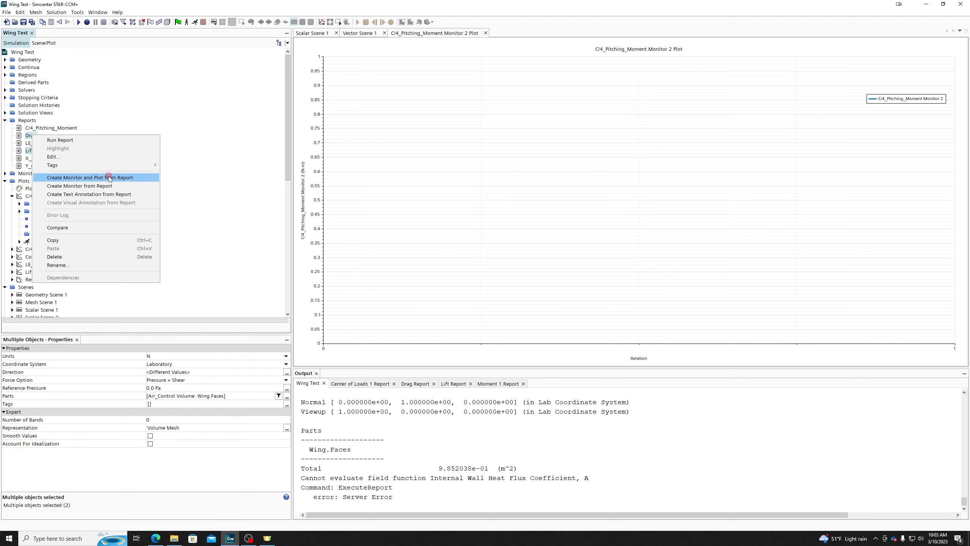
{"action": "left_click", "coordinate": [109, 177]}
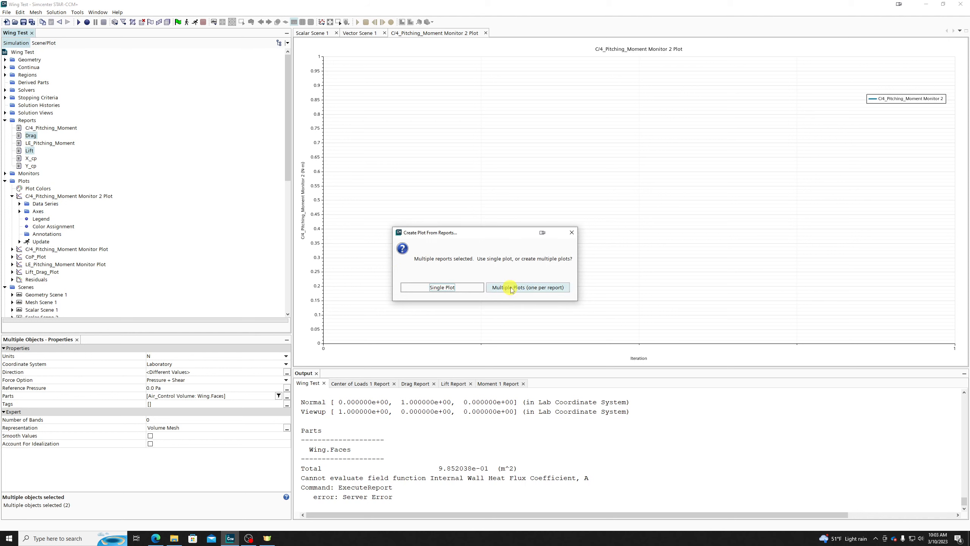
{"action": "left_click", "coordinate": [438, 287]}
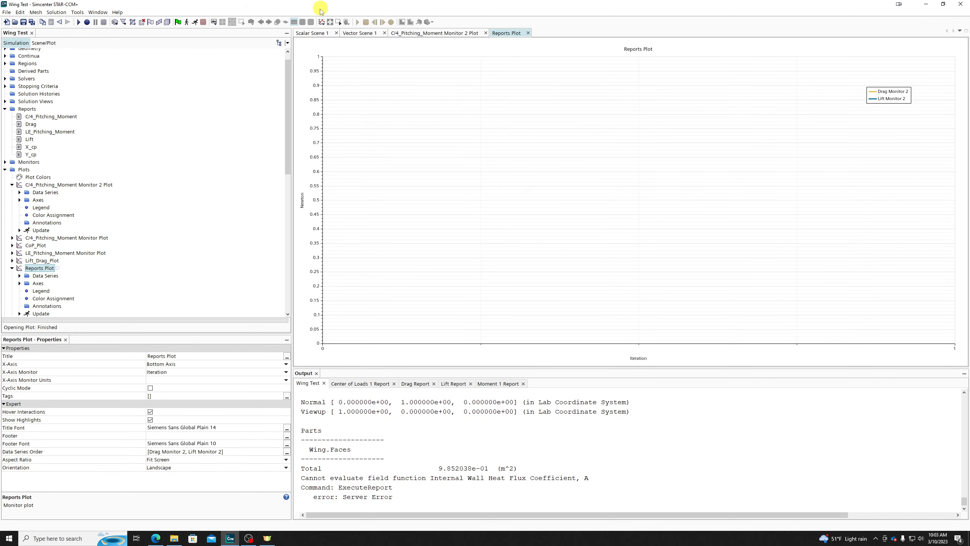
Run the solver twice from the existing solution and display the Reports Plot with the drag and lift monitors
{"action": "left_click", "coordinate": [194, 22]}
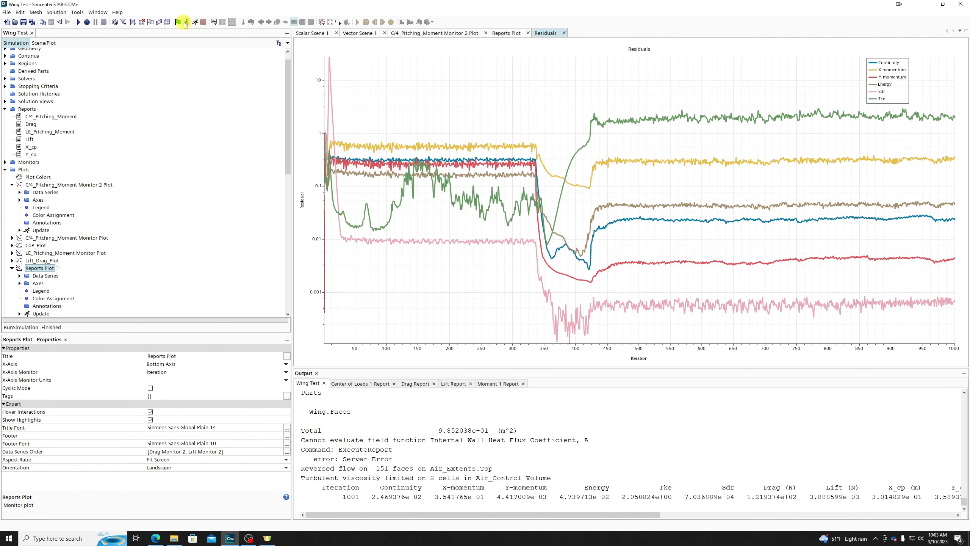
{"action": "left_click", "coordinate": [505, 34]}
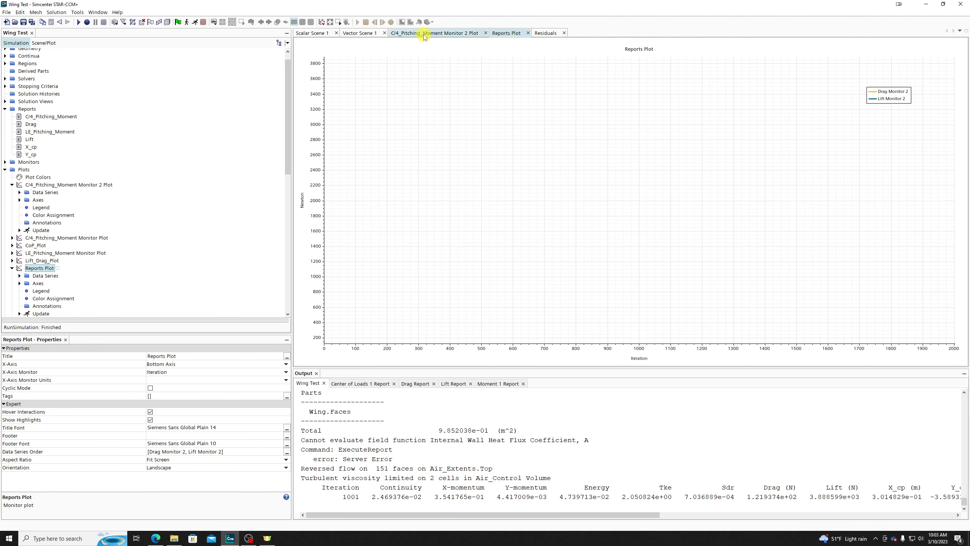
{"action": "left_click", "coordinate": [195, 22]}
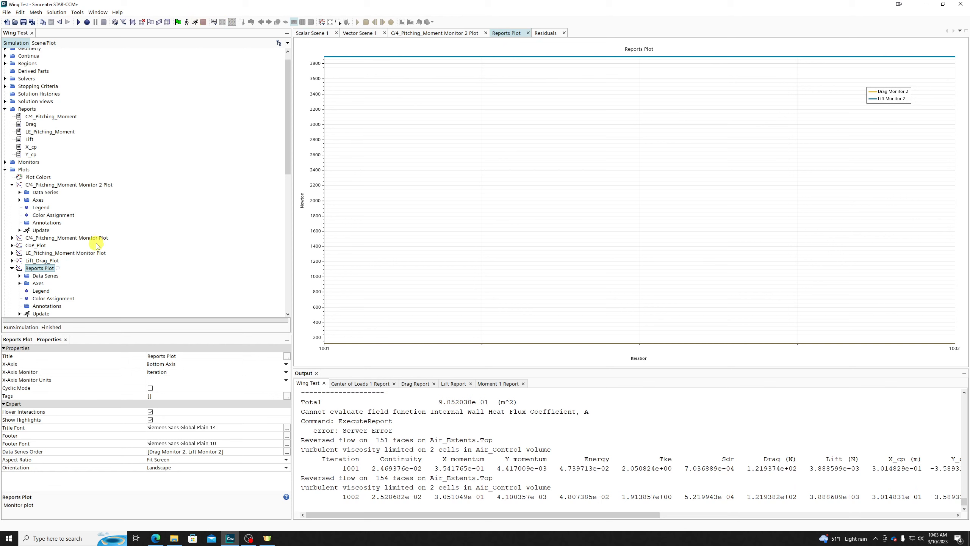
Disable the Maximum Steps stopping criterion, then run the solver for about 50 more iterations and stop it
{"action": "left_click", "coordinate": [4, 86]}
{"action": "left_click", "coordinate": [27, 94]}
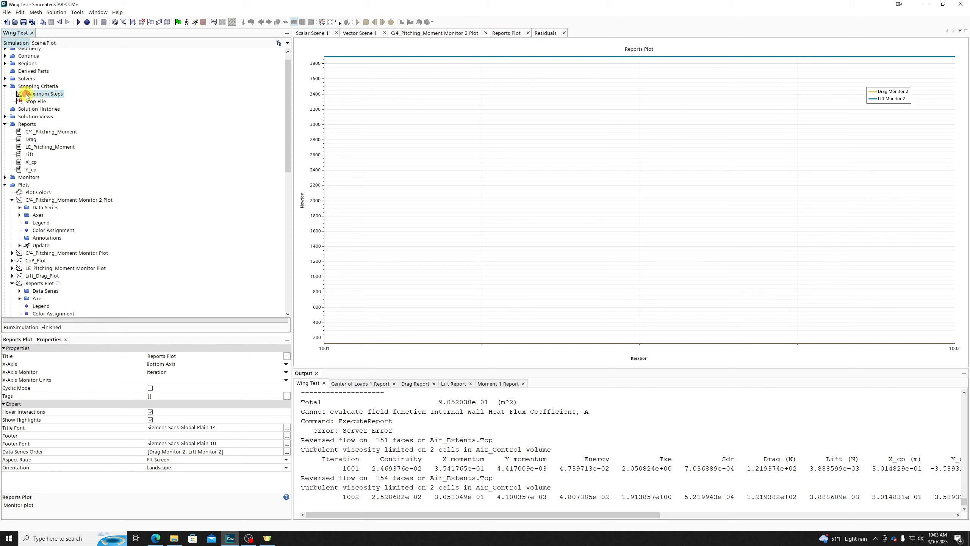
{"action": "left_click", "coordinate": [149, 356]}
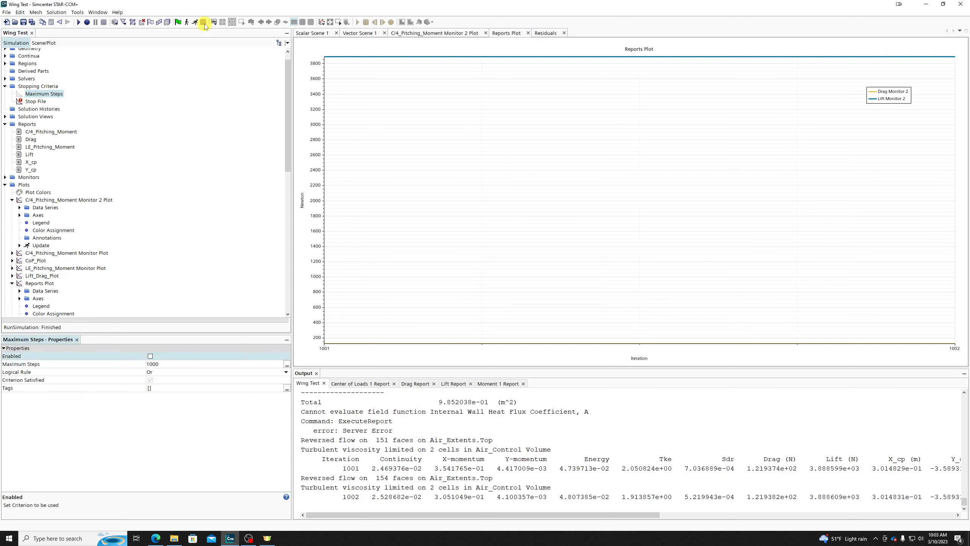
{"action": "left_click", "coordinate": [195, 22]}
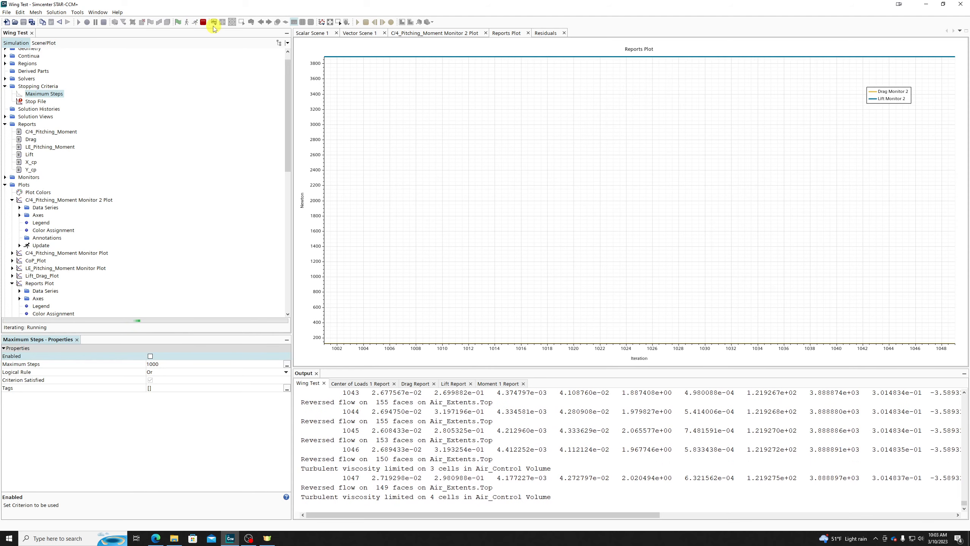
{"action": "left_click", "coordinate": [204, 23]}
Clear the existing solution, rerun the simulation from the start and stop it after about 80 iterations
{"action": "left_click", "coordinate": [56, 12]}
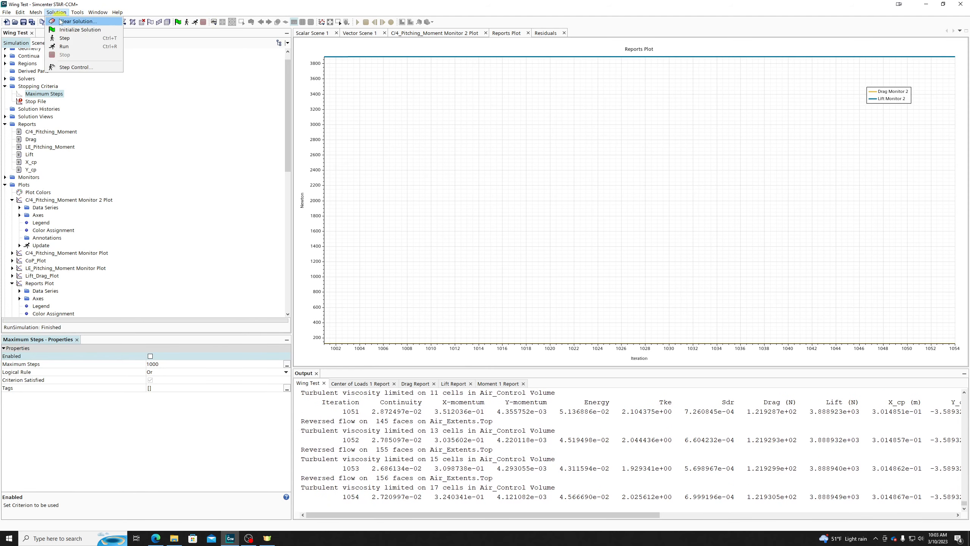
{"action": "left_click", "coordinate": [68, 30]}
{"action": "left_click", "coordinate": [456, 287]}
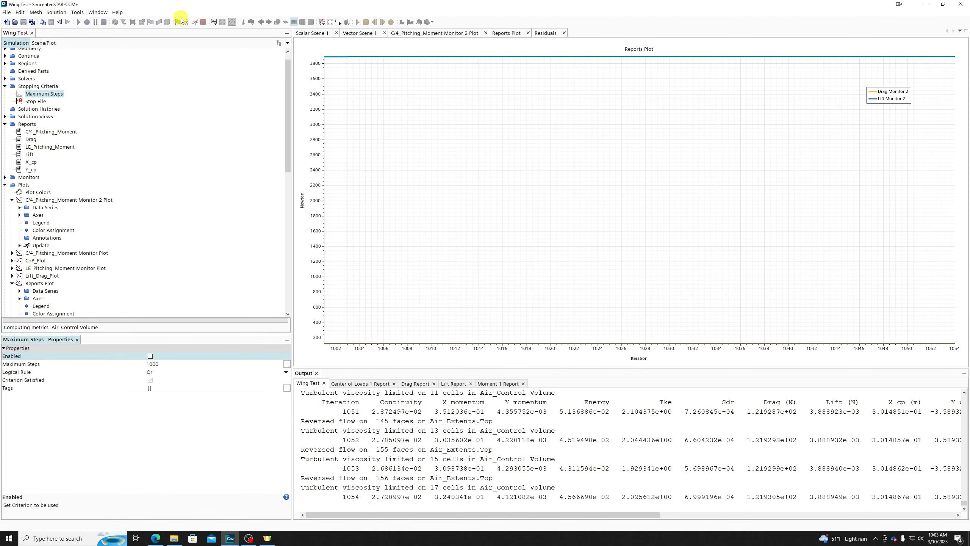
{"action": "left_click", "coordinate": [195, 22]}
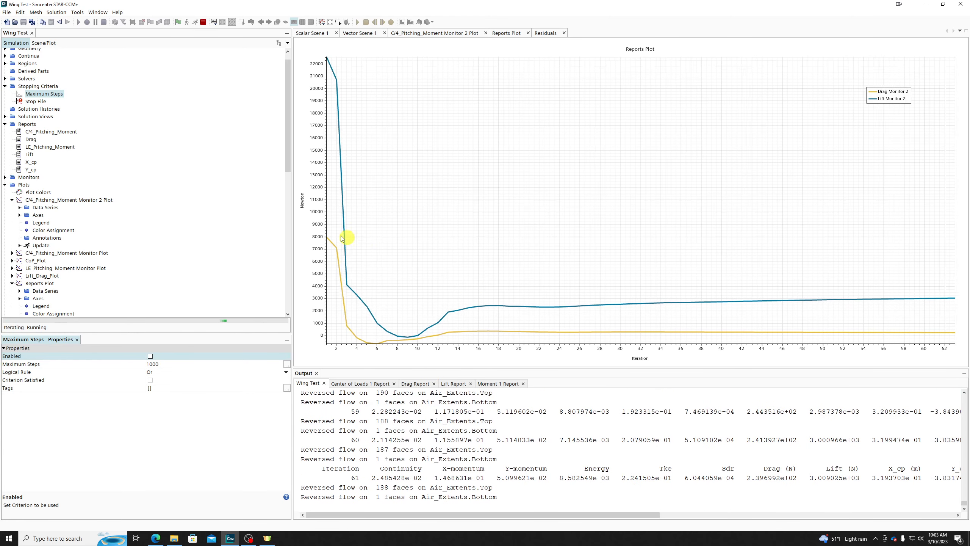
{"action": "left_click", "coordinate": [203, 22]}
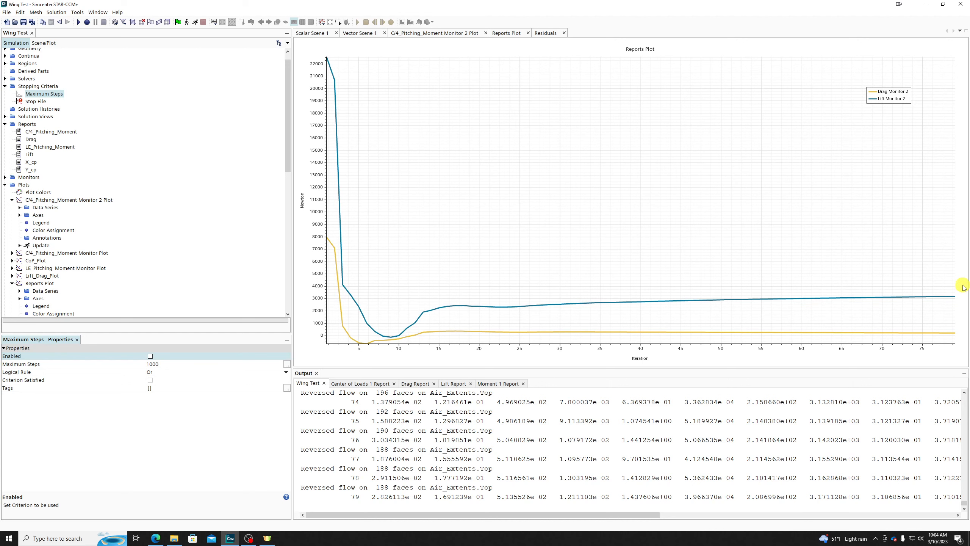
Create a new XY plot in the simulation's Plots
{"action": "left_click", "coordinate": [23, 185]}
{"action": "right_click", "coordinate": [24, 186]}
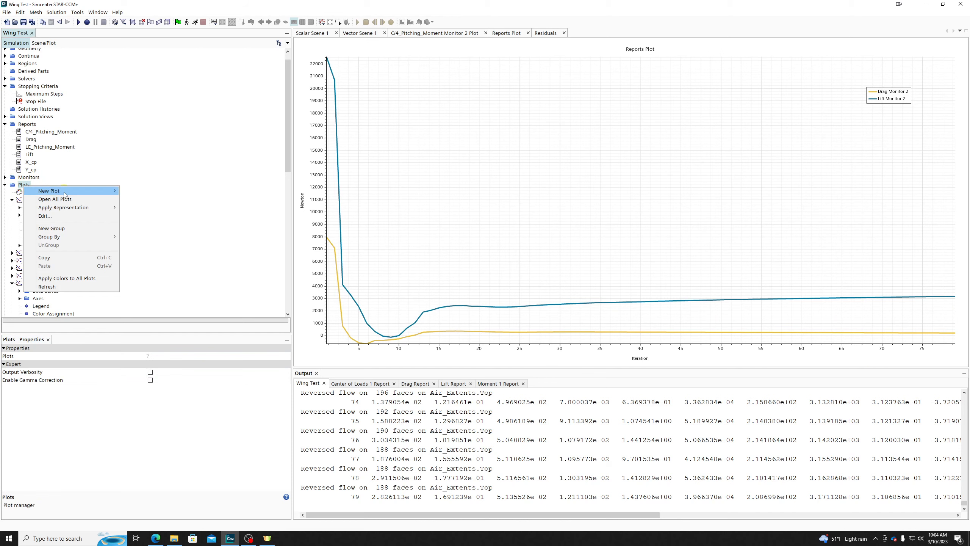
{"action": "mouse_move", "coordinate": [106, 191]}
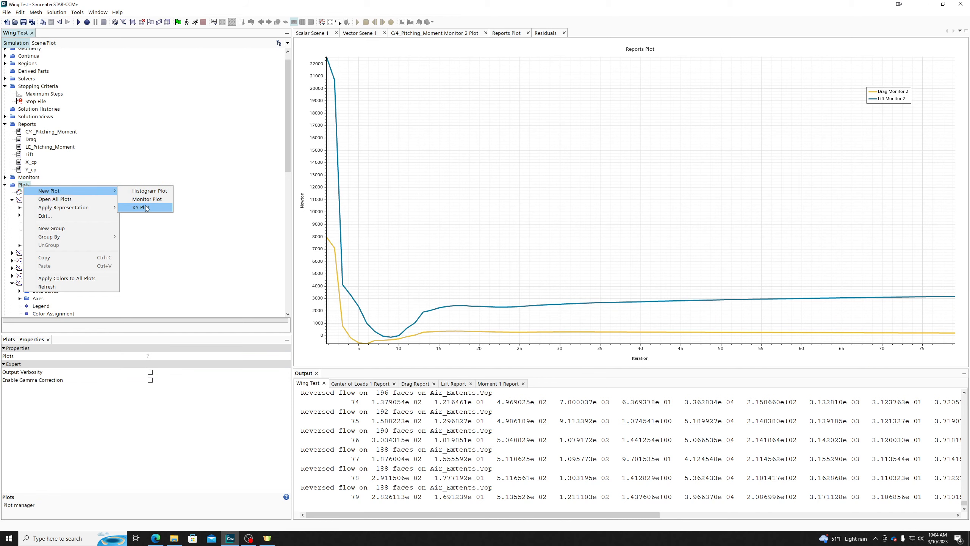
{"action": "left_click", "coordinate": [145, 208]}
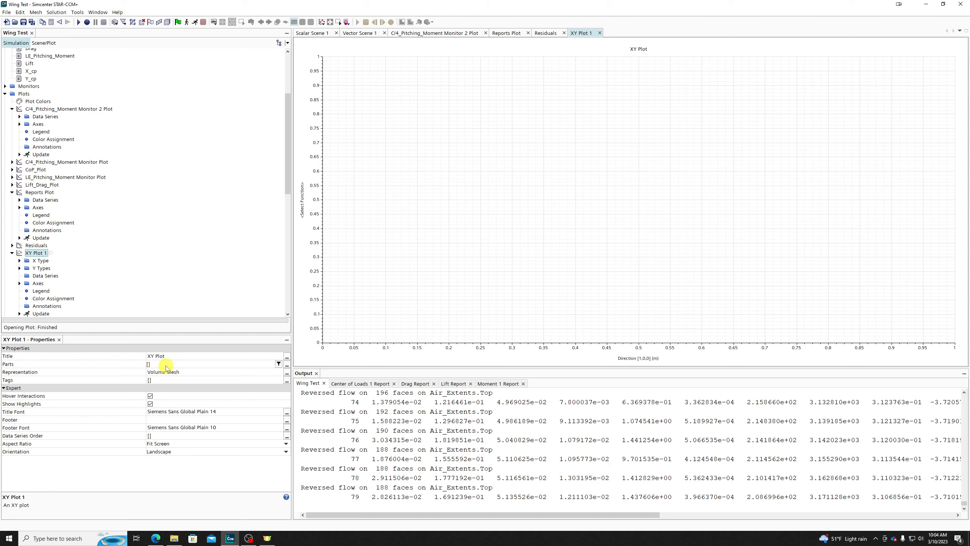
Examine the XY plot's X Type and Vector Quantity settings, its selectable parts and the data providers offered for its data series
{"action": "left_click", "coordinate": [45, 261]}
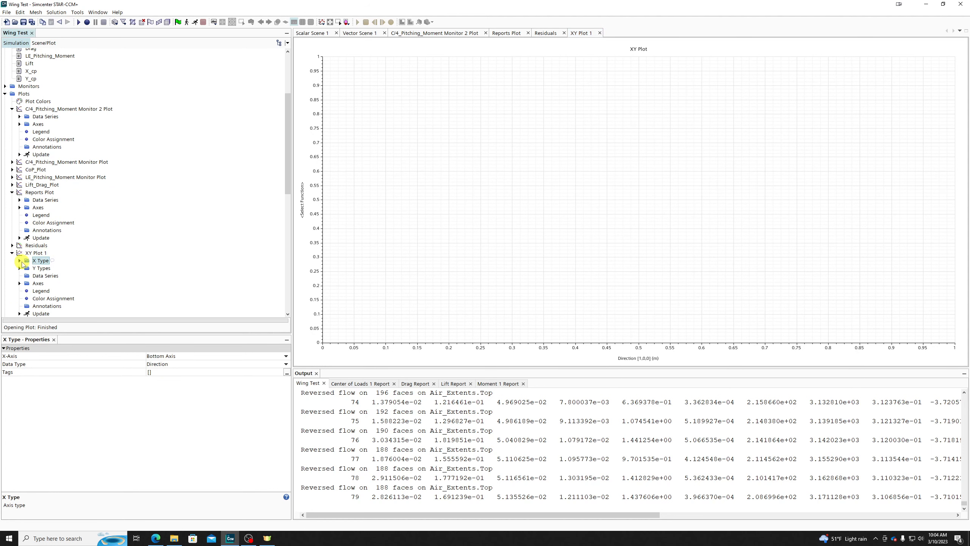
{"action": "left_click", "coordinate": [19, 260]}
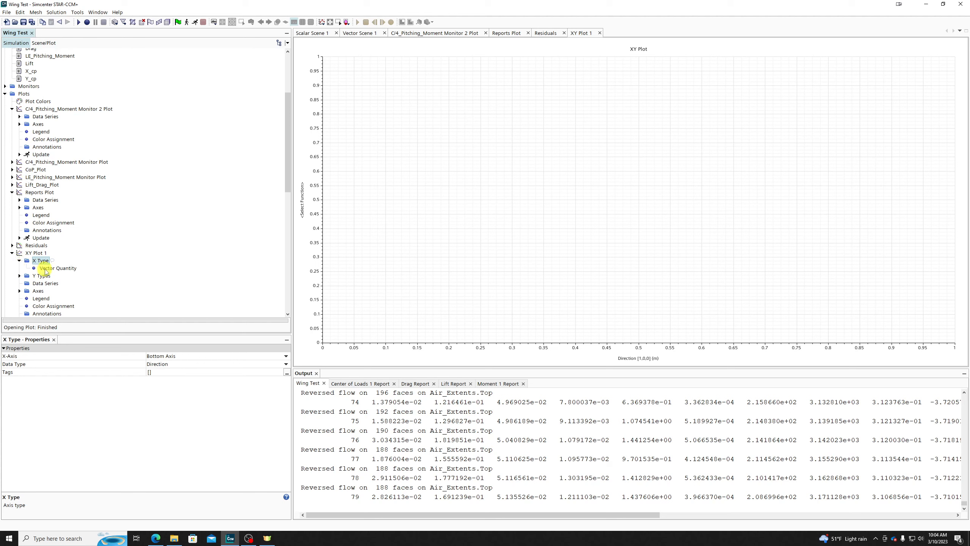
{"action": "left_click", "coordinate": [46, 269]}
{"action": "left_click", "coordinate": [40, 261]}
{"action": "left_click", "coordinate": [36, 254]}
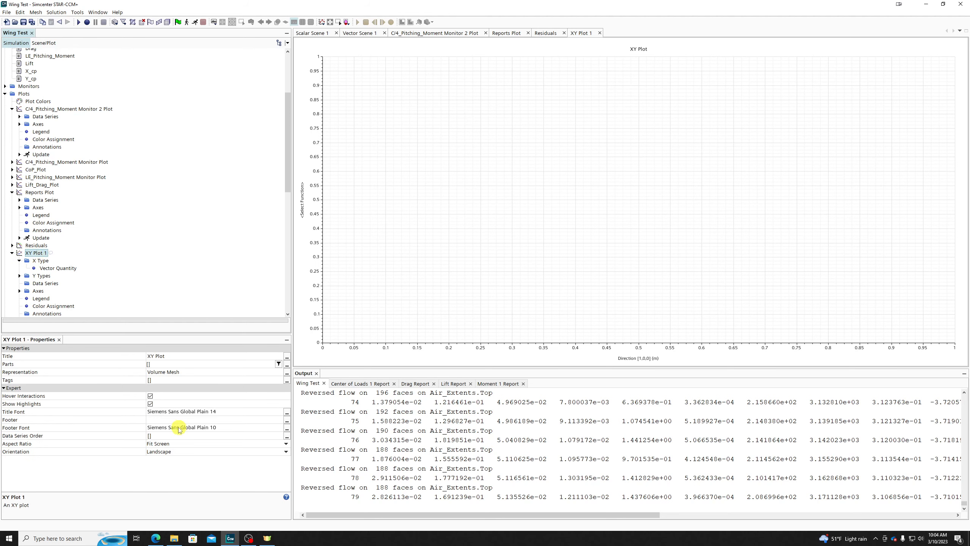
{"action": "left_click", "coordinate": [162, 364]}
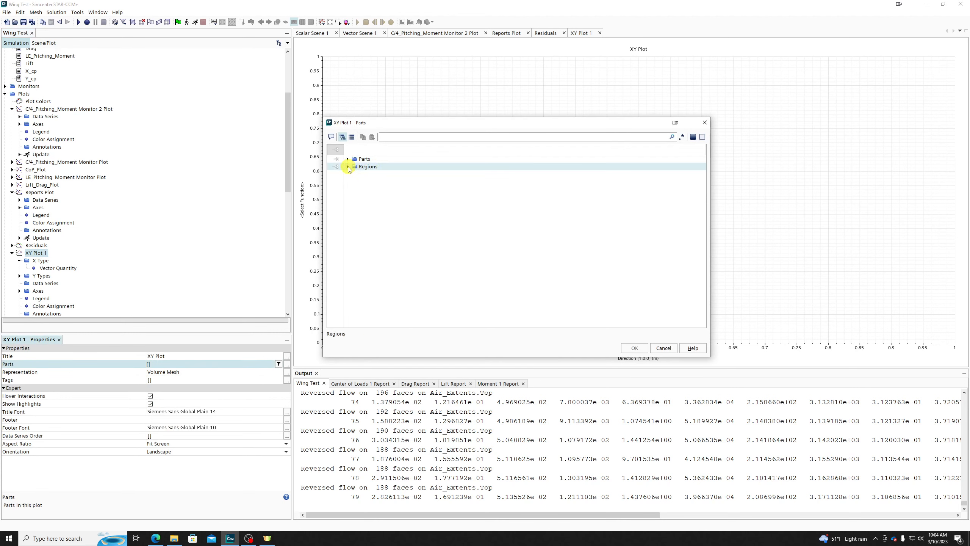
{"action": "left_click", "coordinate": [664, 348]}
{"action": "scroll", "coordinate": [61, 281], "scroll_direction": "down", "scroll_amount": 1}
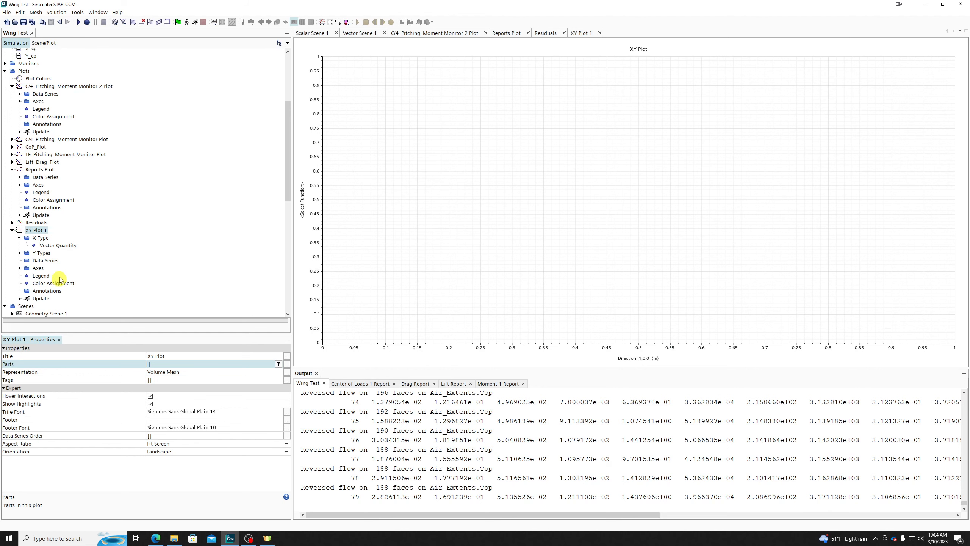
{"action": "right_click", "coordinate": [32, 260]}
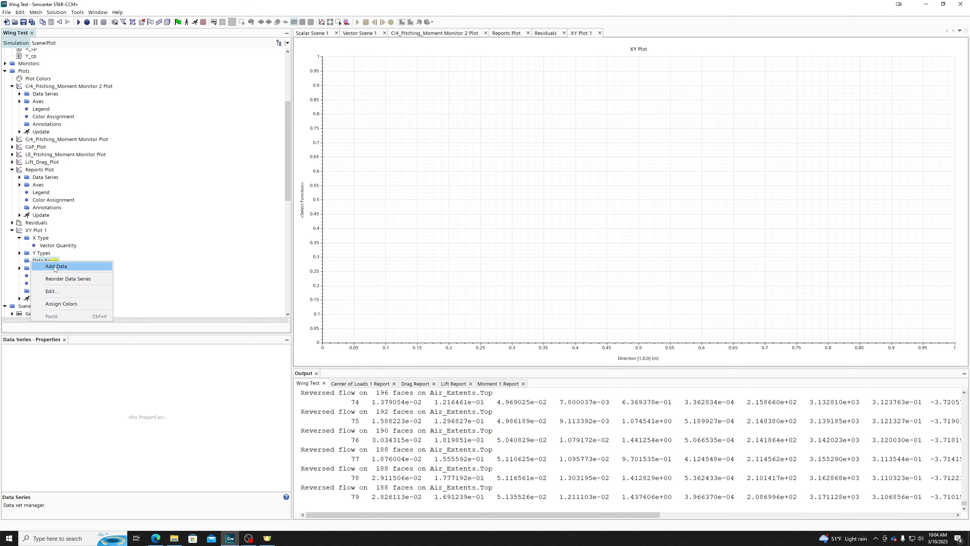
{"action": "left_click", "coordinate": [60, 266]}
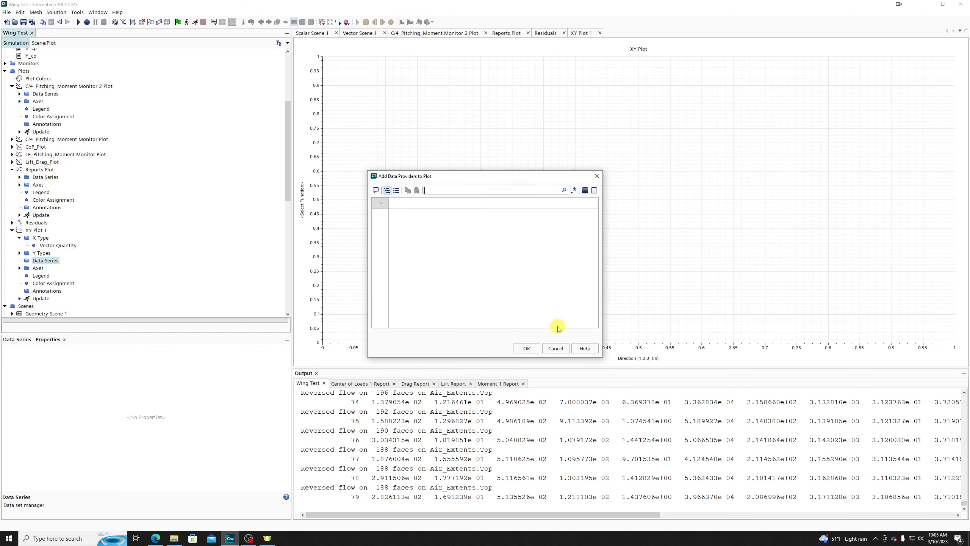
{"action": "left_click", "coordinate": [556, 349]}
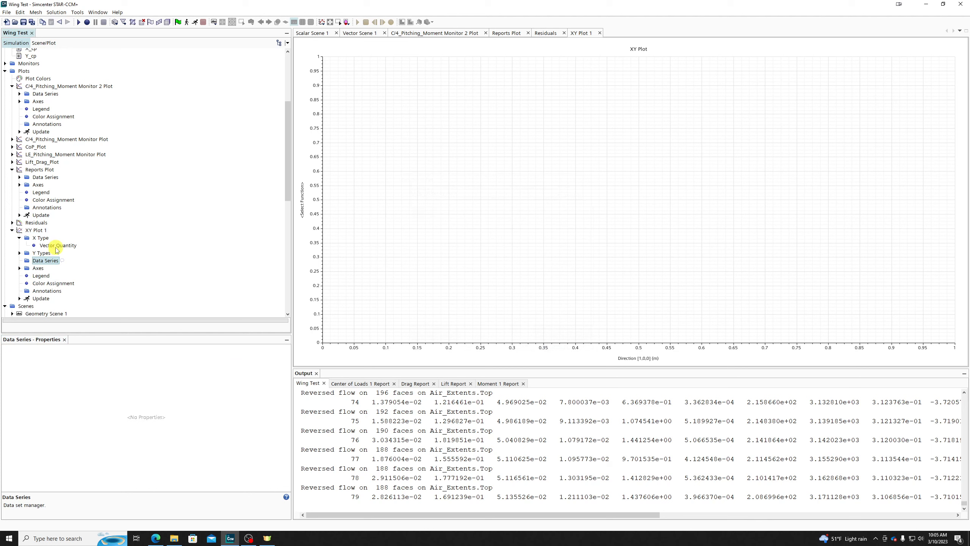
Examine the XY plot's title and representation properties
{"action": "left_click", "coordinate": [35, 230]}
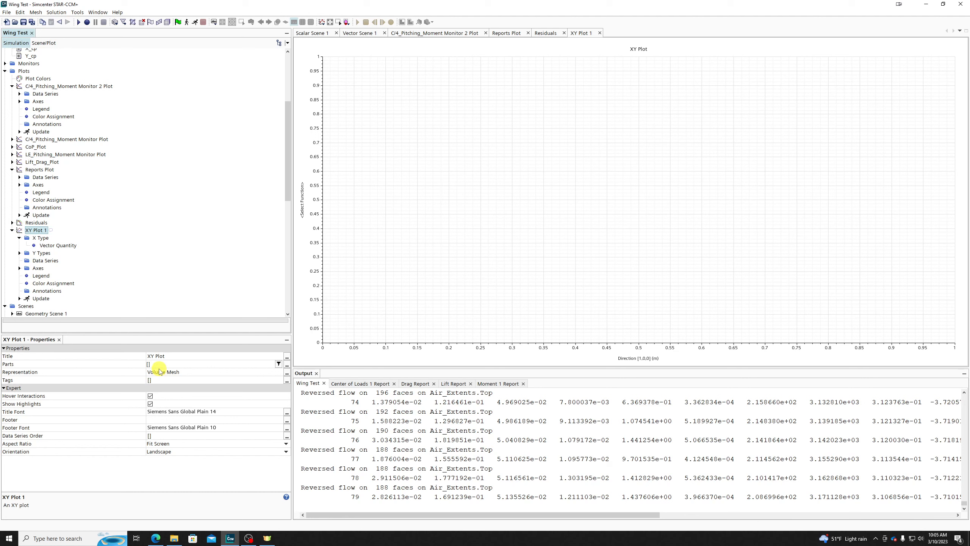
{"action": "left_click", "coordinate": [162, 355]}
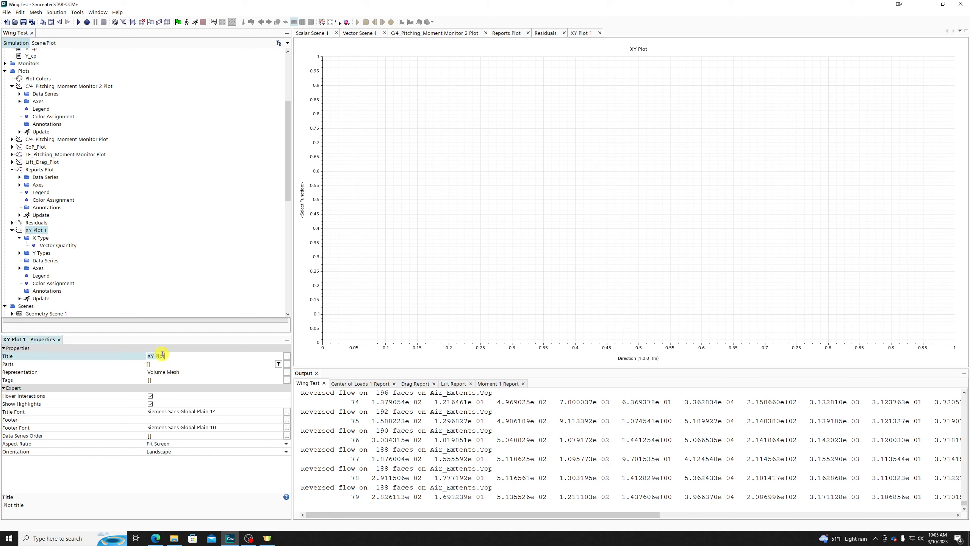
{"action": "left_click", "coordinate": [187, 356]}
{"action": "left_click", "coordinate": [287, 357]}
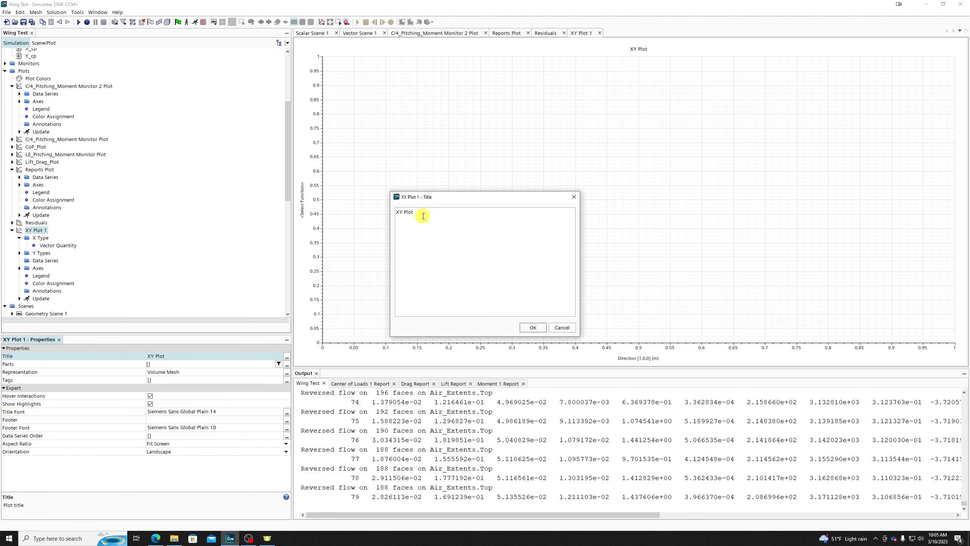
{"action": "left_click", "coordinate": [560, 327]}
{"action": "left_click", "coordinate": [162, 372]}
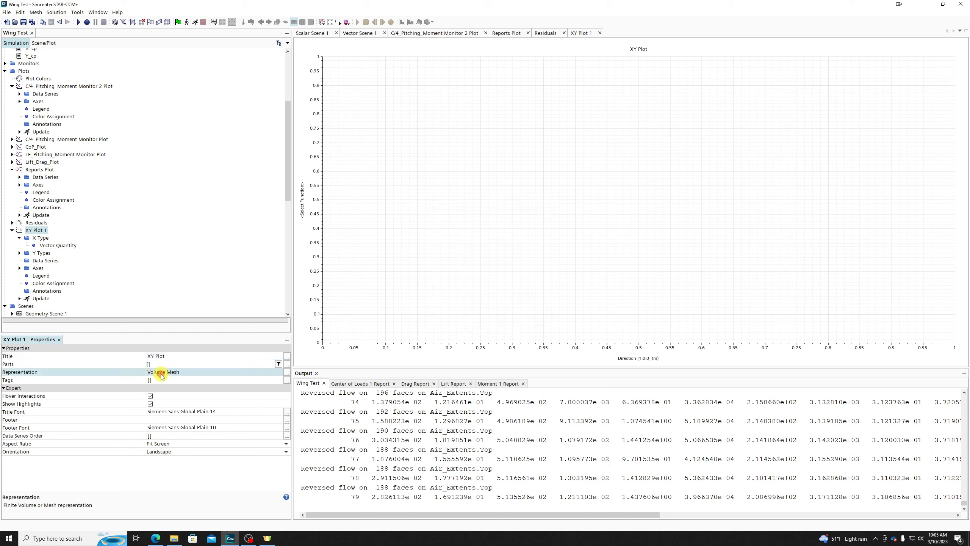
{"action": "left_click", "coordinate": [162, 373]}
{"action": "left_click", "coordinate": [162, 374]}
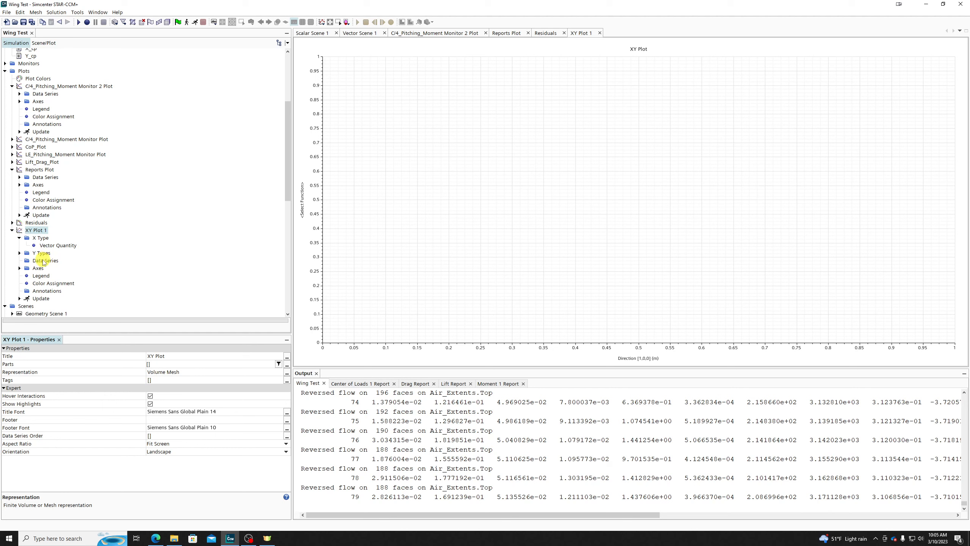
Set the XY plot's parts to the Wing.Faces boundary of the Air_Control Volume region
{"action": "left_click", "coordinate": [155, 365]}
{"action": "left_click", "coordinate": [156, 365]}
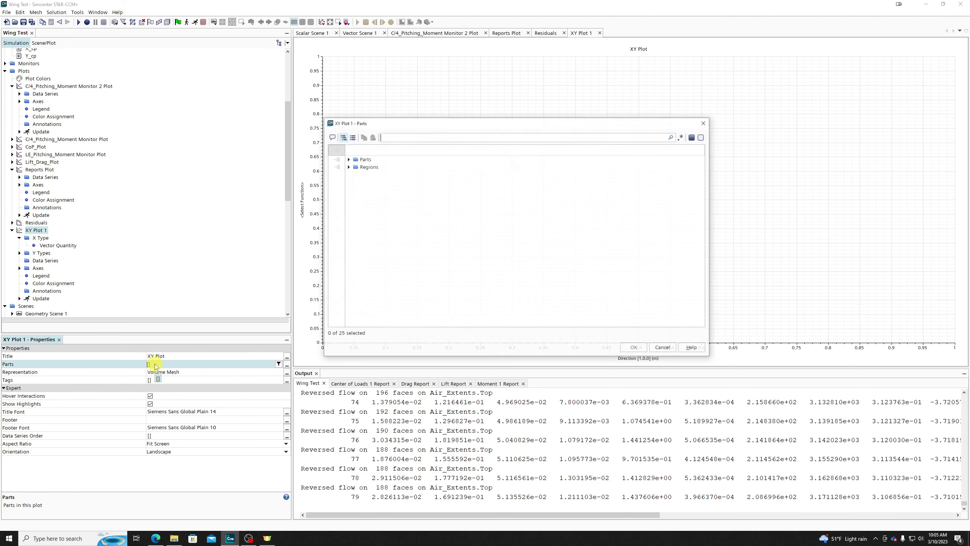
{"action": "left_click", "coordinate": [348, 166]}
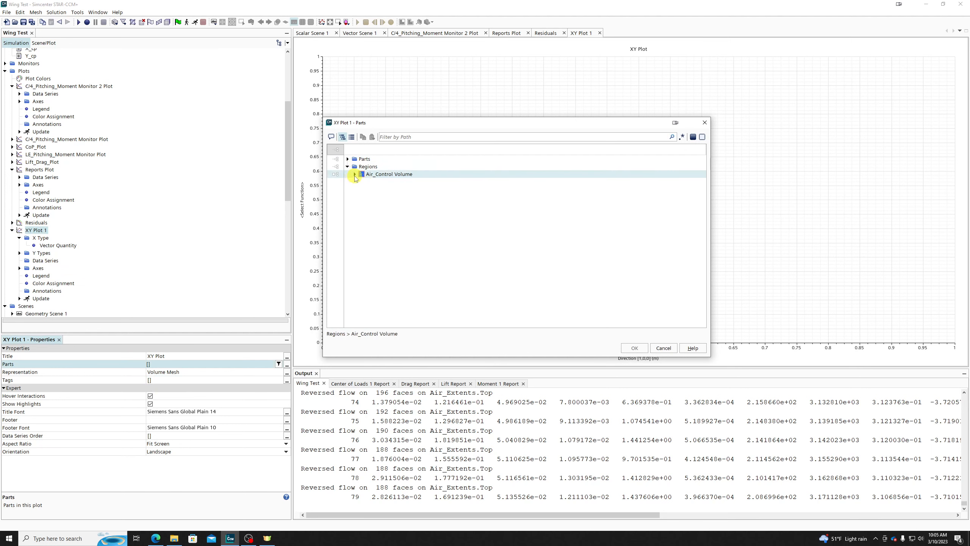
{"action": "left_click", "coordinate": [354, 174]}
{"action": "left_click", "coordinate": [382, 220]}
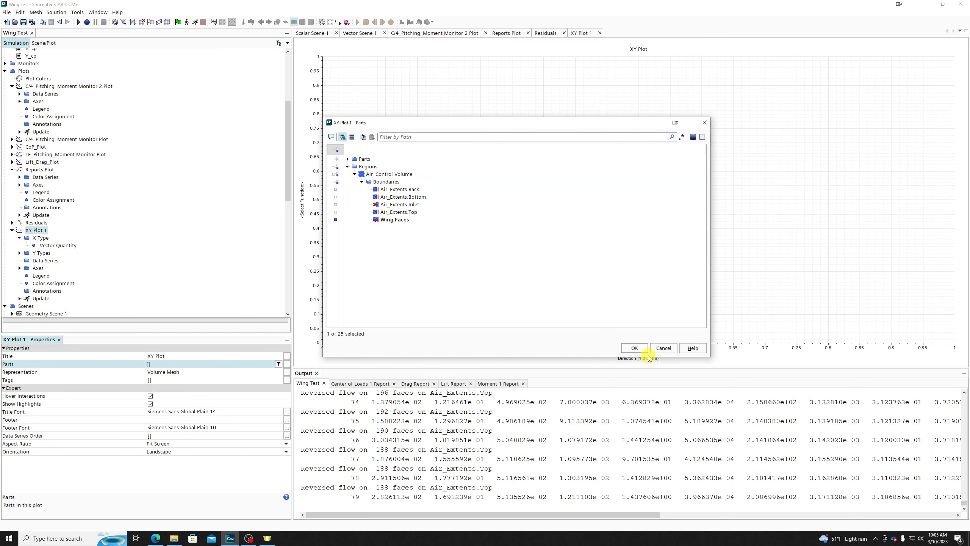
{"action": "left_click", "coordinate": [635, 348]}
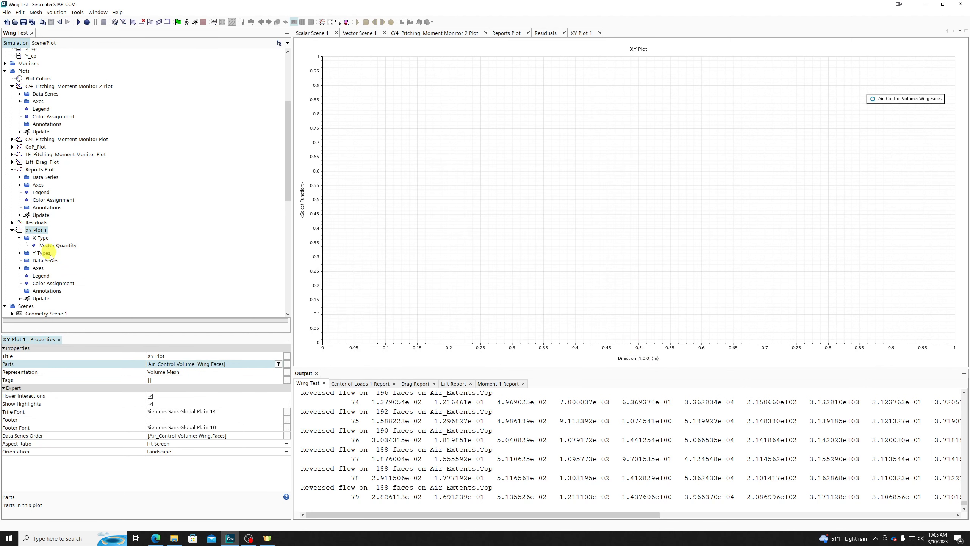
Examine the XY plot's available commands and its X Type, Vector Quantity, Y Types, Data Series, Axes and Legend nodes
{"action": "right_click", "coordinate": [31, 231]}
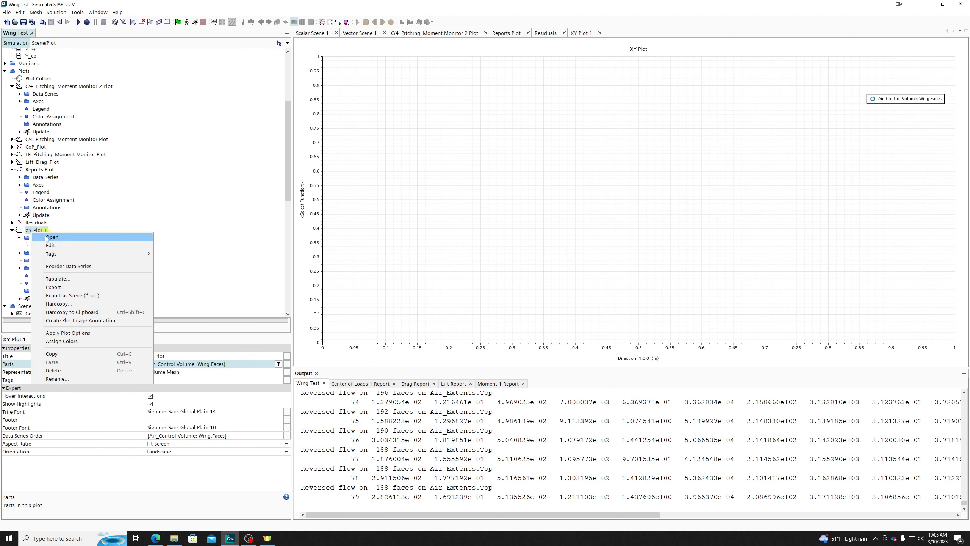
{"action": "left_click", "coordinate": [124, 213]}
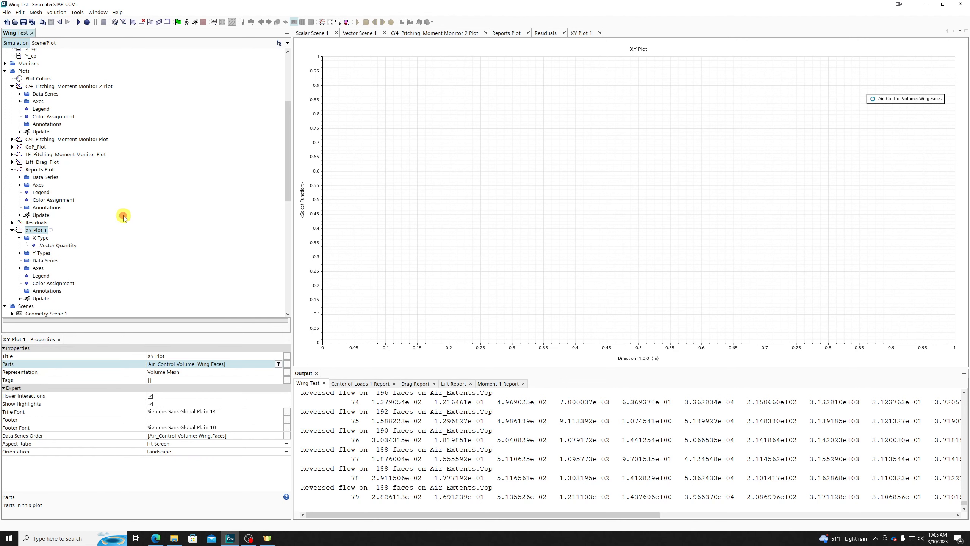
{"action": "left_click", "coordinate": [40, 237]}
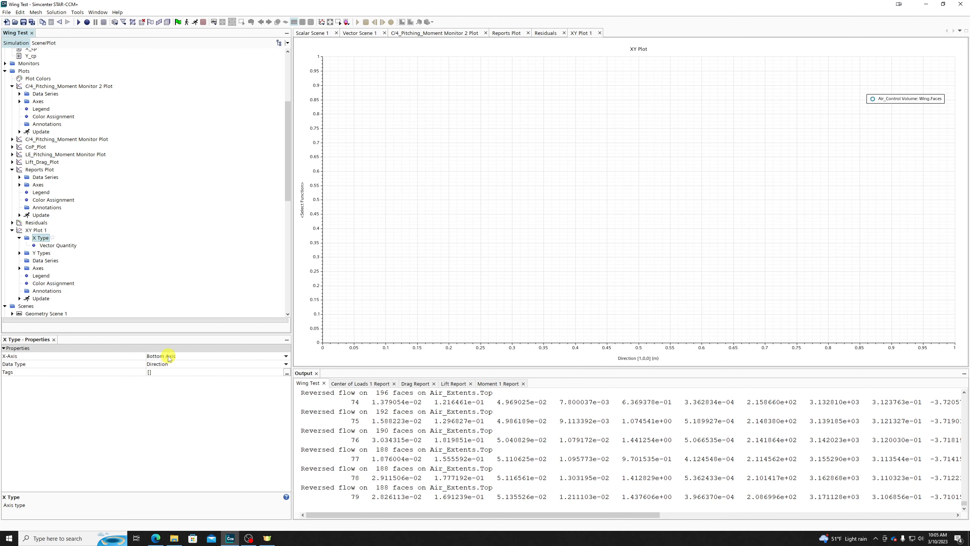
{"action": "left_click", "coordinate": [54, 245]}
{"action": "left_click", "coordinate": [42, 253]}
{"action": "left_click", "coordinate": [43, 261]}
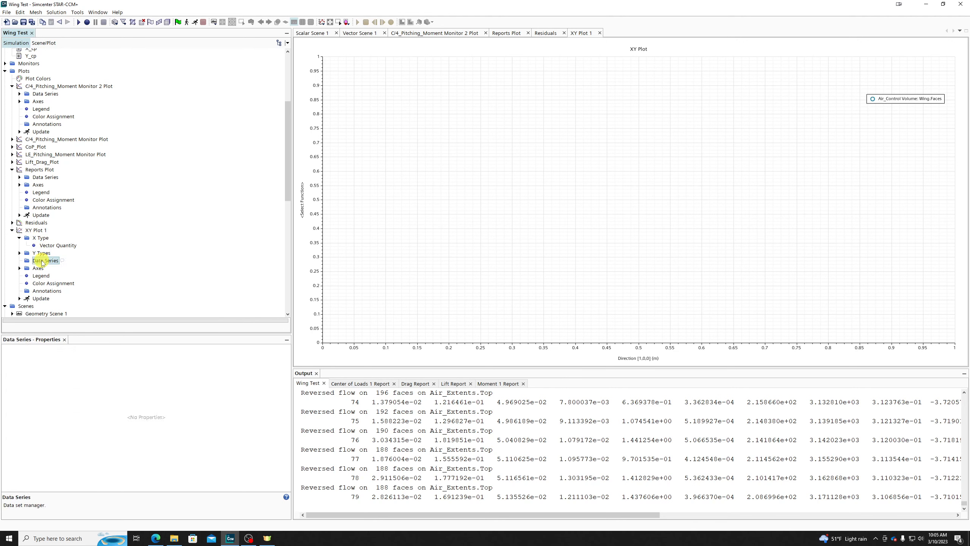
{"action": "left_click", "coordinate": [38, 268]}
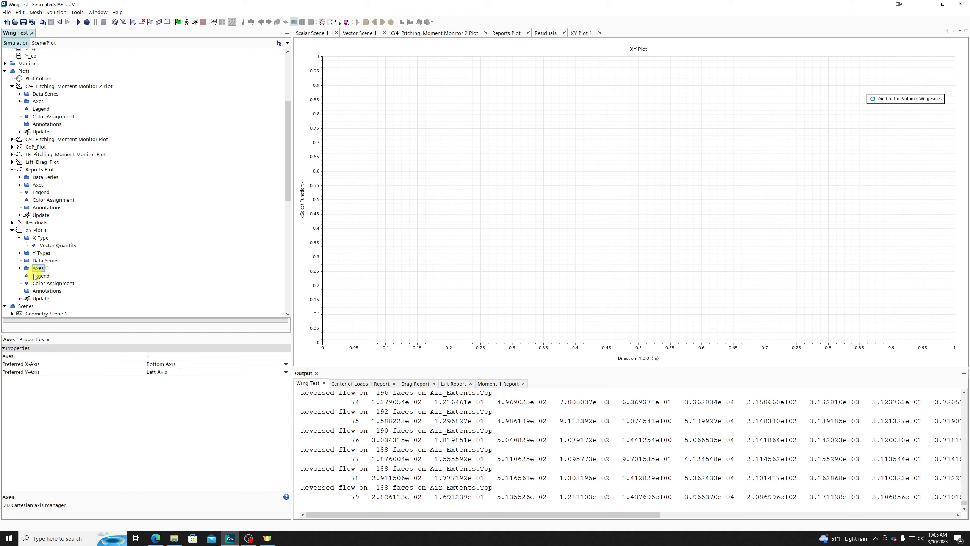
{"action": "left_click", "coordinate": [38, 276]}
Delete XY Plot 1 from the simulation's Plots
{"action": "left_click", "coordinate": [27, 231]}
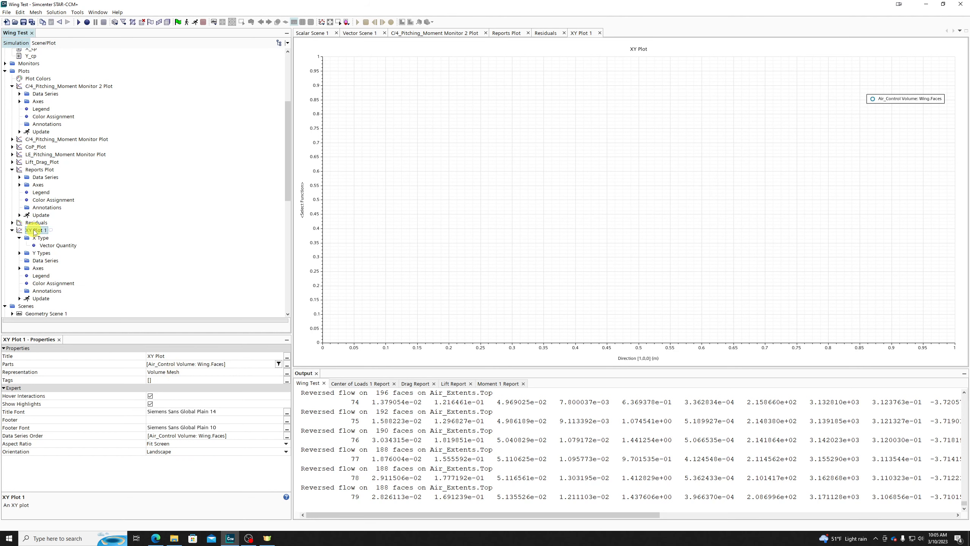
{"action": "key", "text": "Delete"}
{"action": "key", "text": "Return"}
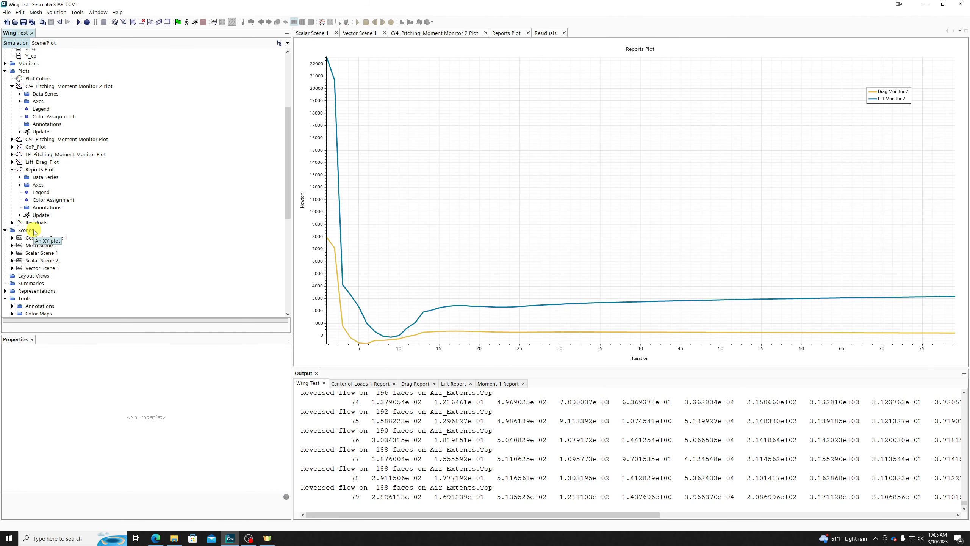
Create a new monitor plot in the simulation's Plots
{"action": "scroll", "coordinate": [33, 231], "scroll_direction": "up", "scroll_amount": 2}
{"action": "right_click", "coordinate": [21, 117]}
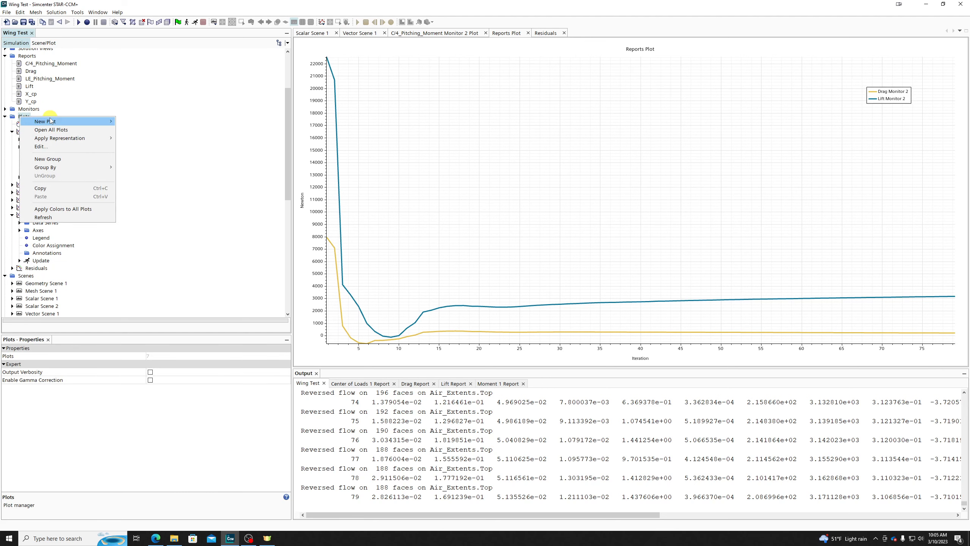
{"action": "mouse_move", "coordinate": [95, 121]}
{"action": "left_click", "coordinate": [141, 129]}
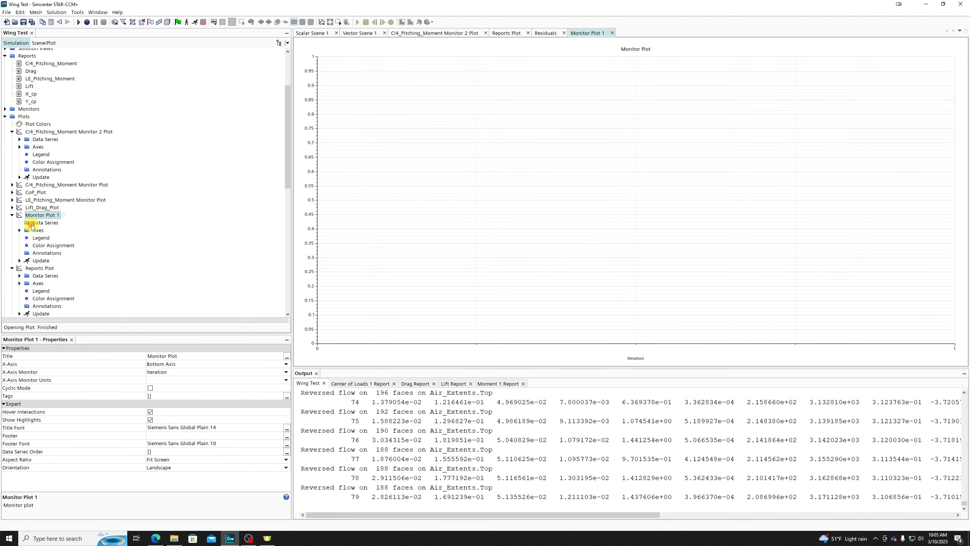
Add Drag Monitor and Lift Monitor as data series of the new monitor plot
{"action": "right_click", "coordinate": [32, 224]}
{"action": "left_click", "coordinate": [54, 226]}
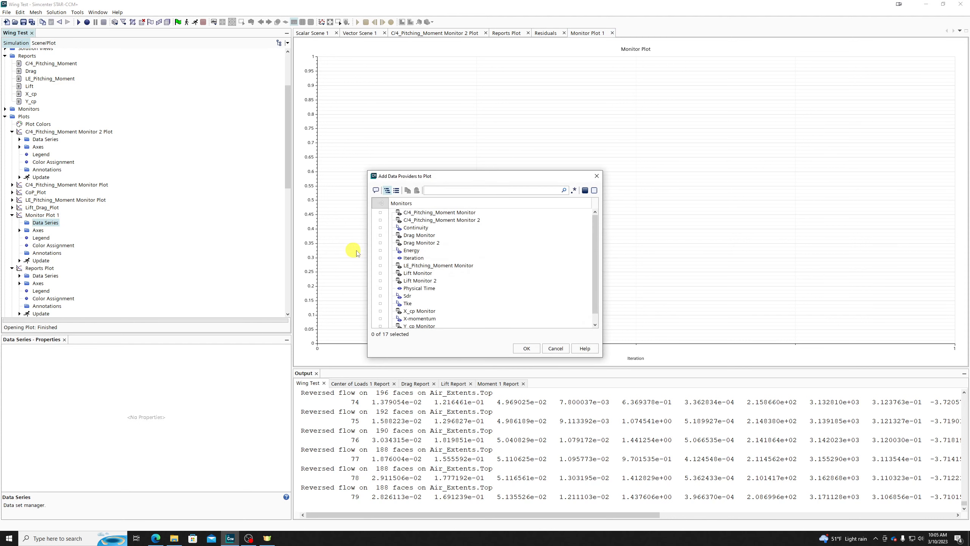
{"action": "left_click", "coordinate": [445, 235]}
{"action": "left_click", "coordinate": [438, 273]}
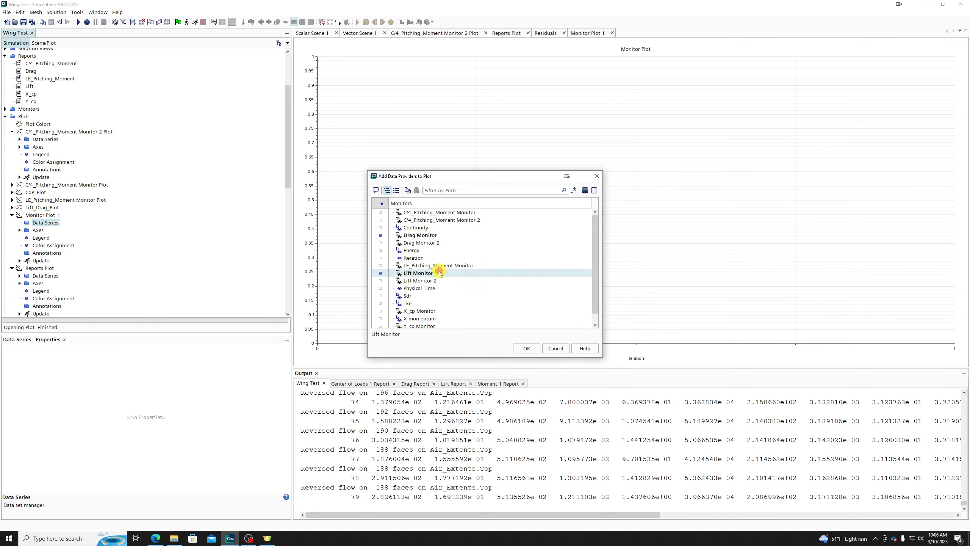
{"action": "left_click", "coordinate": [527, 349]}
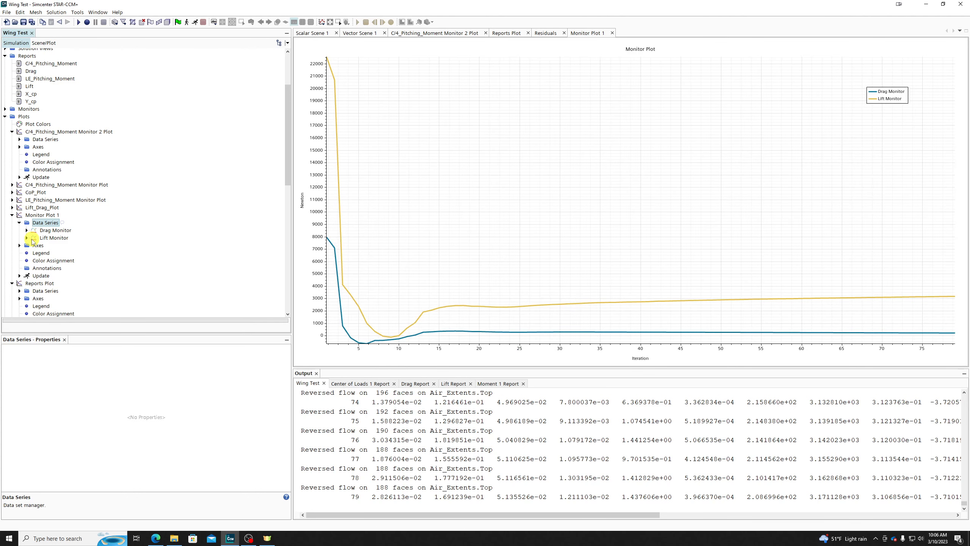
Set the X-Axis Monitor of Monitor Plot 1 to Lift Monitor
{"action": "left_click", "coordinate": [55, 230]}
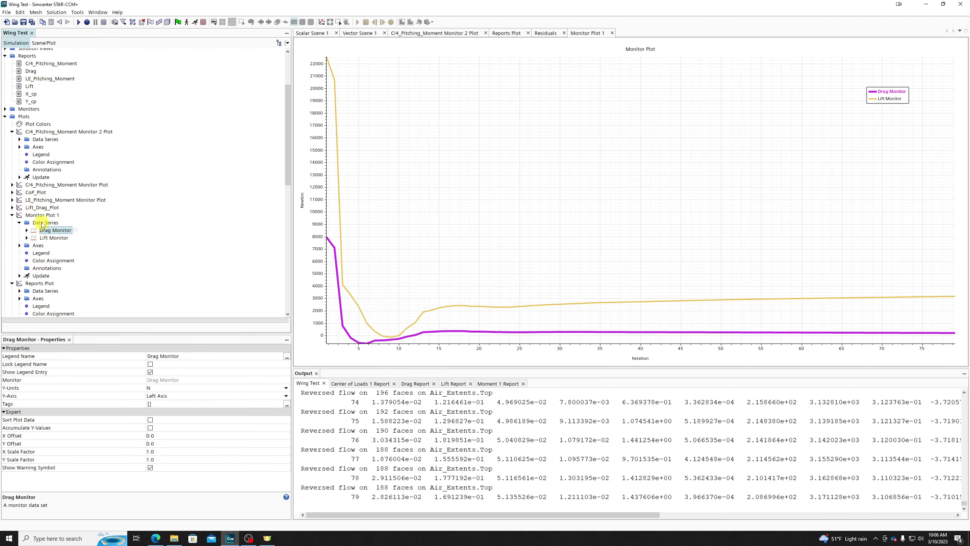
{"action": "left_click", "coordinate": [42, 222]}
{"action": "left_click", "coordinate": [41, 215]}
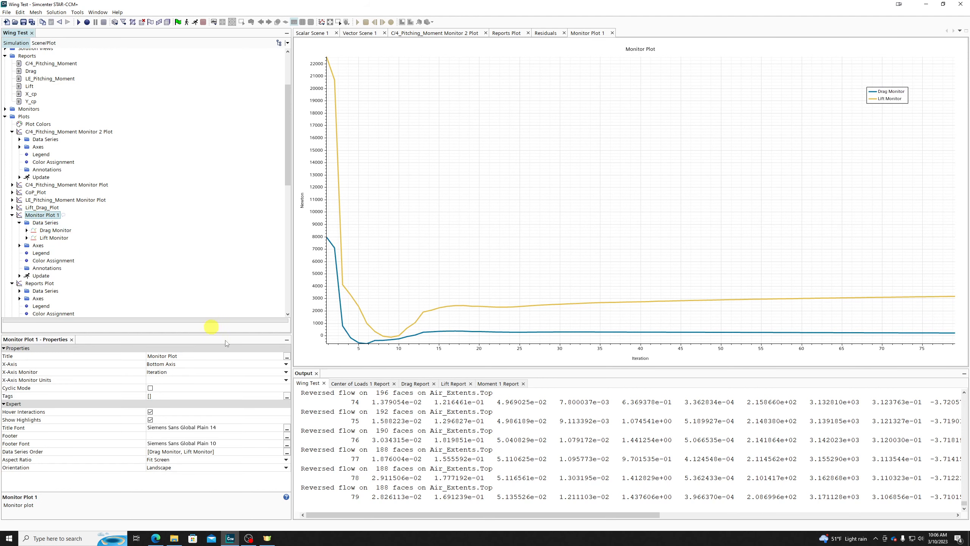
{"action": "left_click", "coordinate": [178, 372]}
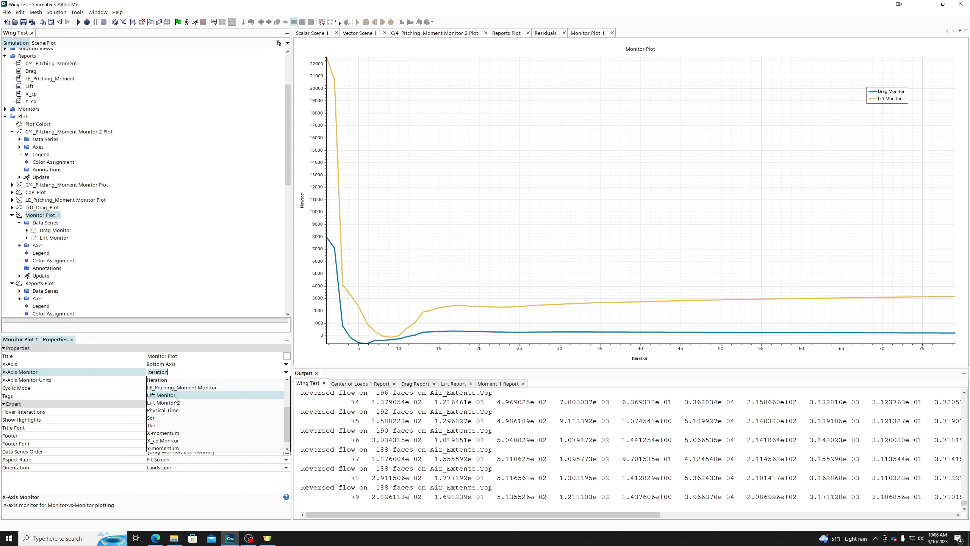
{"action": "left_click", "coordinate": [175, 395]}
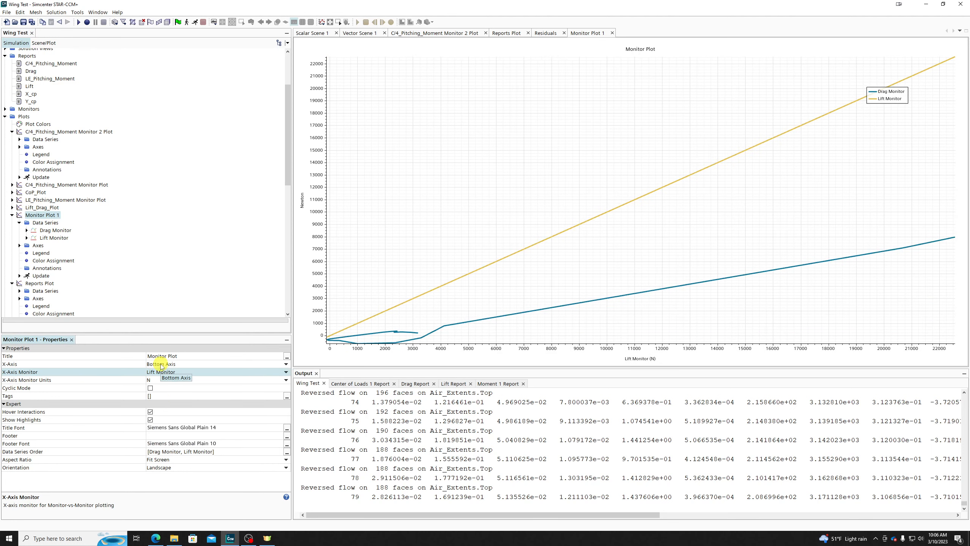
Remove the Lift Monitor data series from Monitor Plot 1, keeping only Drag Monitor
{"action": "left_click", "coordinate": [46, 223]}
{"action": "left_click", "coordinate": [50, 231]}
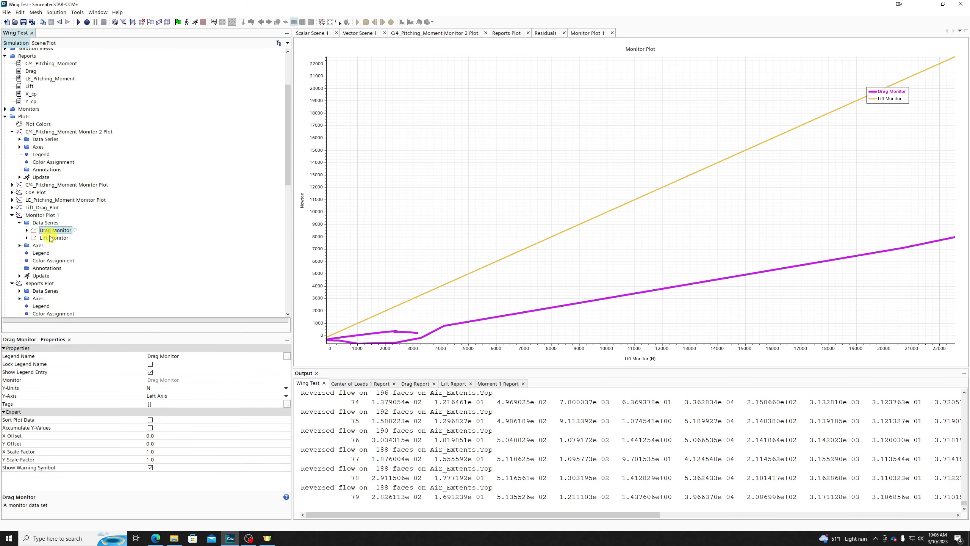
{"action": "left_click", "coordinate": [50, 238]}
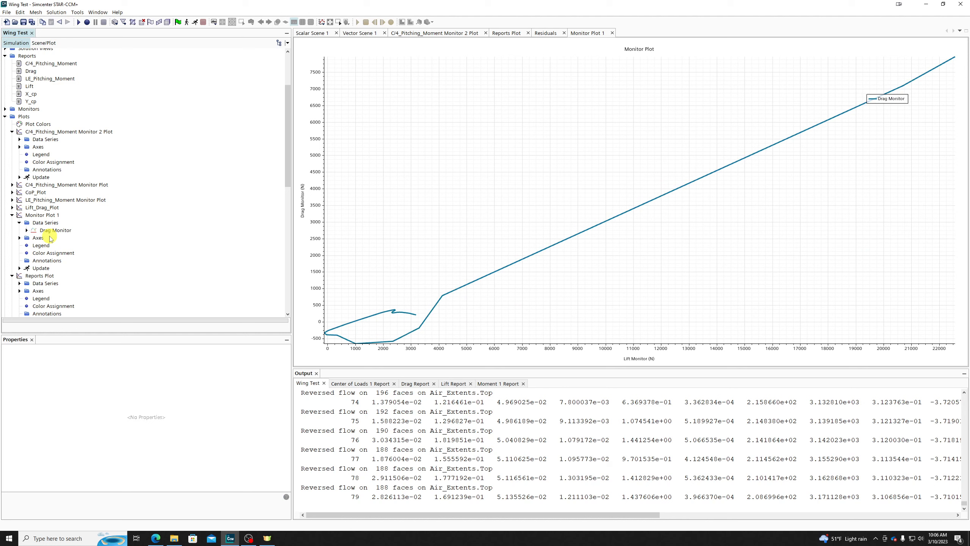
Create a new Force Coefficient report in the simulation's Reports
{"action": "mouse_move", "coordinate": [413, 316]}
{"action": "scroll", "coordinate": [163, 203], "scroll_direction": "up", "scroll_amount": 3}
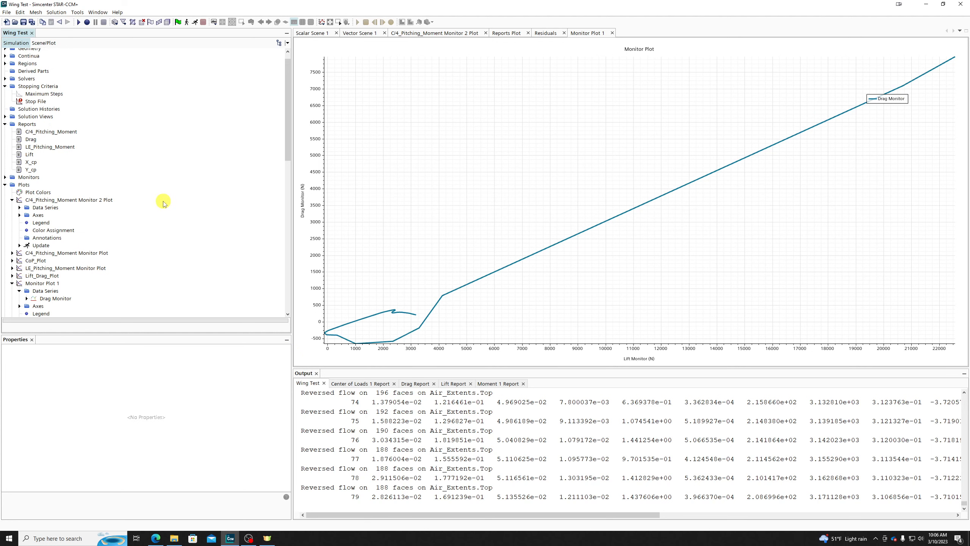
{"action": "right_click", "coordinate": [26, 124]}
{"action": "mouse_move", "coordinate": [56, 130]}
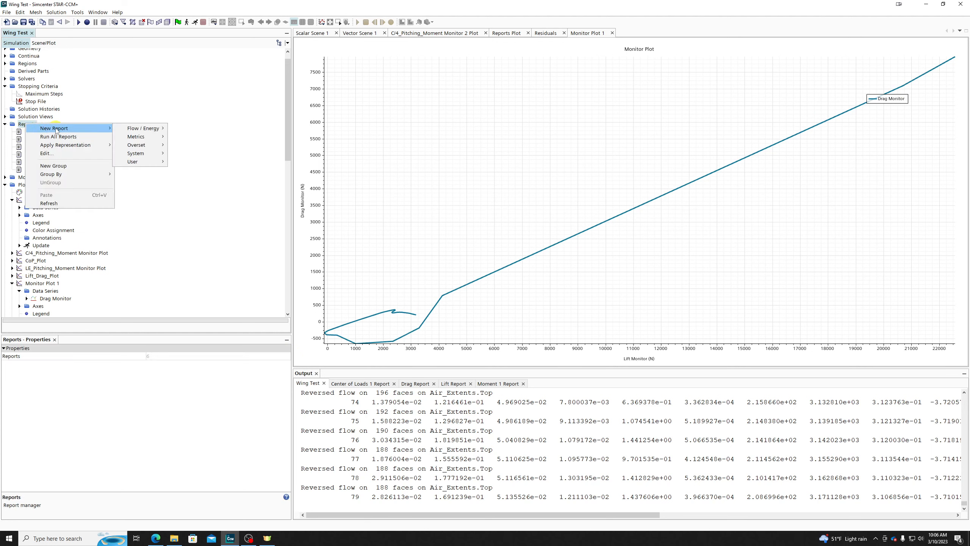
{"action": "mouse_move", "coordinate": [149, 132]}
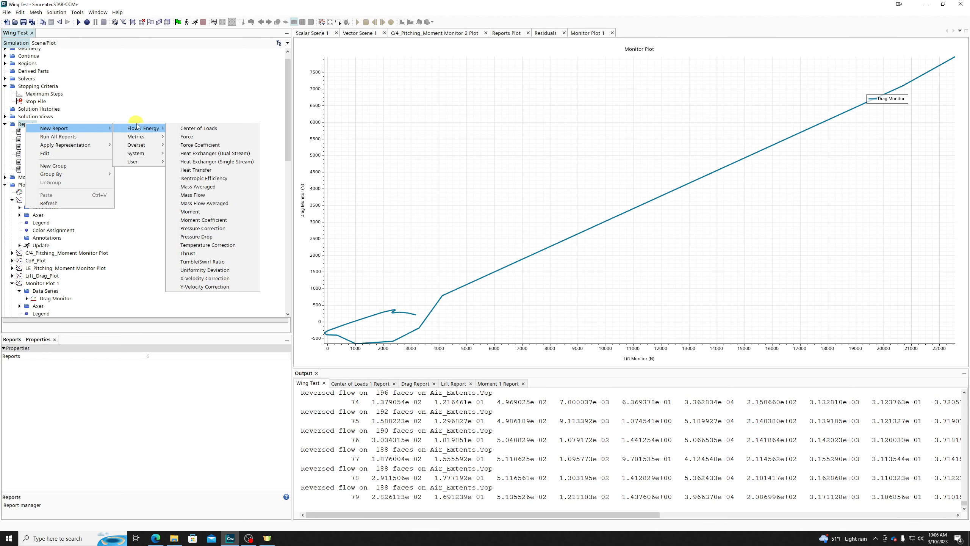
{"action": "left_click", "coordinate": [214, 145]}
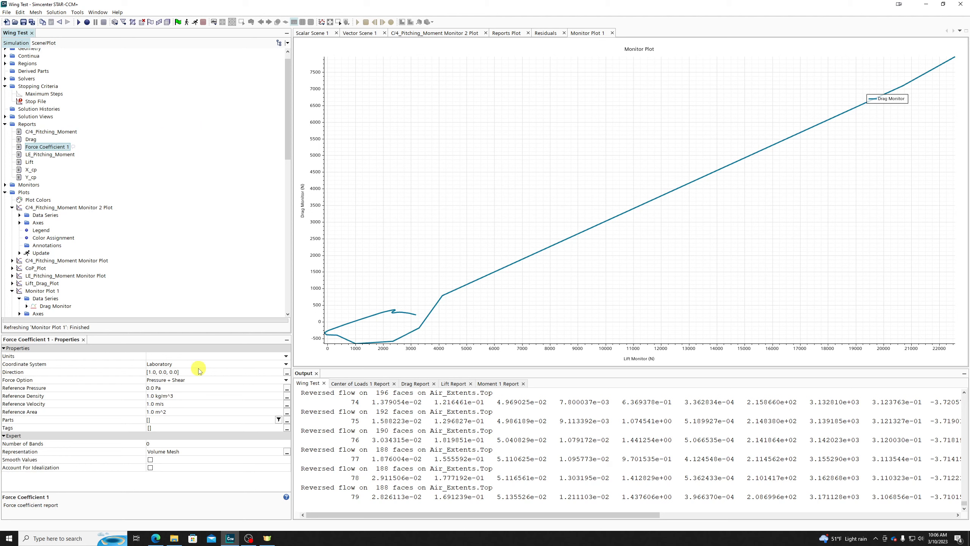
Set the force coefficient report's Reference Density to 1.17 kg/m^3 and Reference Velocity to 72 m/s
{"action": "left_click", "coordinate": [190, 396]}
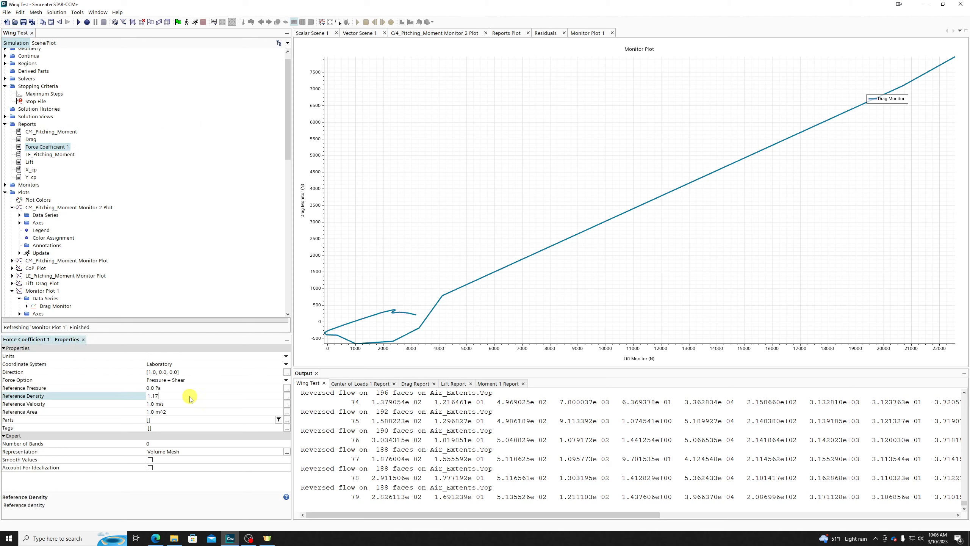
{"action": "type", "text": "1.17"}
{"action": "key", "text": "Return"}
{"action": "left_click", "coordinate": [184, 404]}
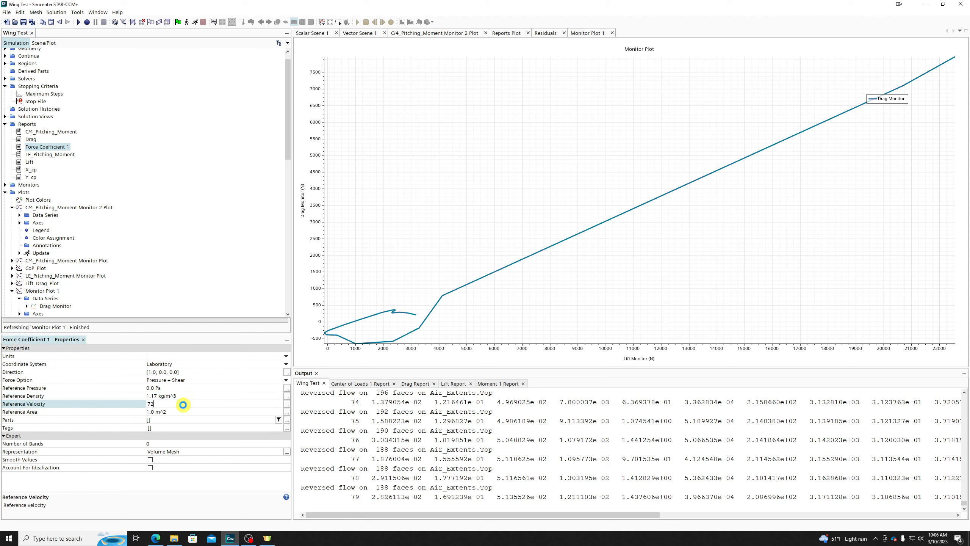
{"action": "type", "text": "72"}
{"action": "key", "text": "Return"}
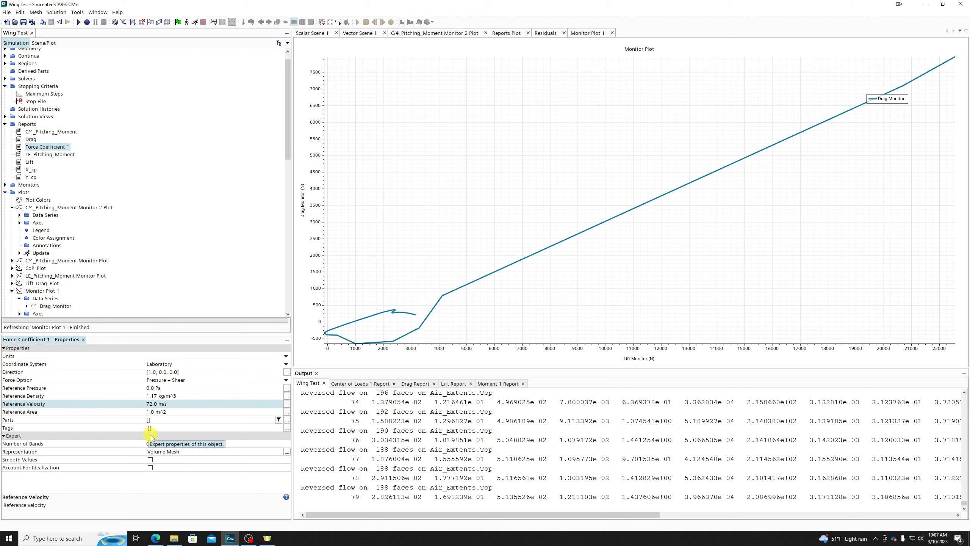
Assign the Wing.Faces boundary of Air_Control Volume as the force coefficient report's part
{"action": "left_click", "coordinate": [164, 420]}
{"action": "left_click", "coordinate": [350, 169]}
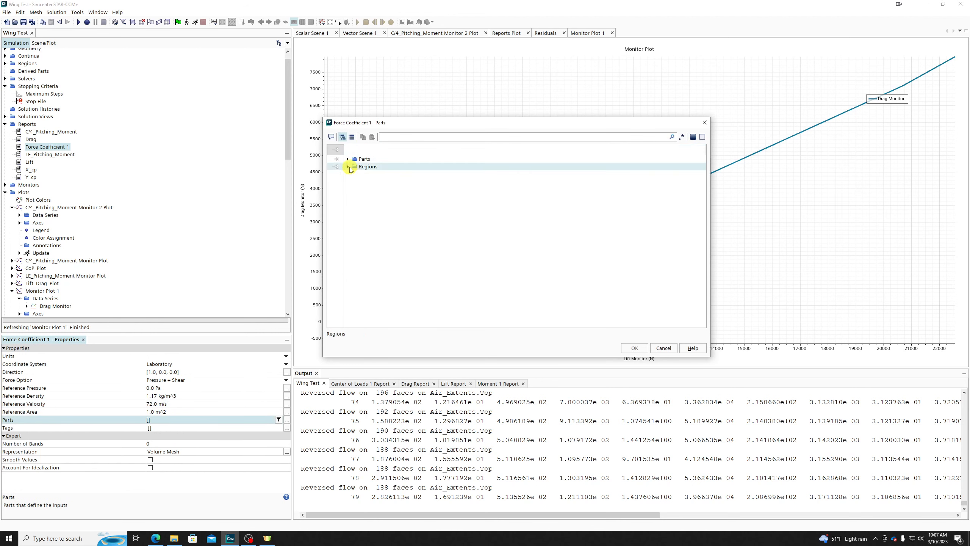
{"action": "left_click", "coordinate": [347, 167]}
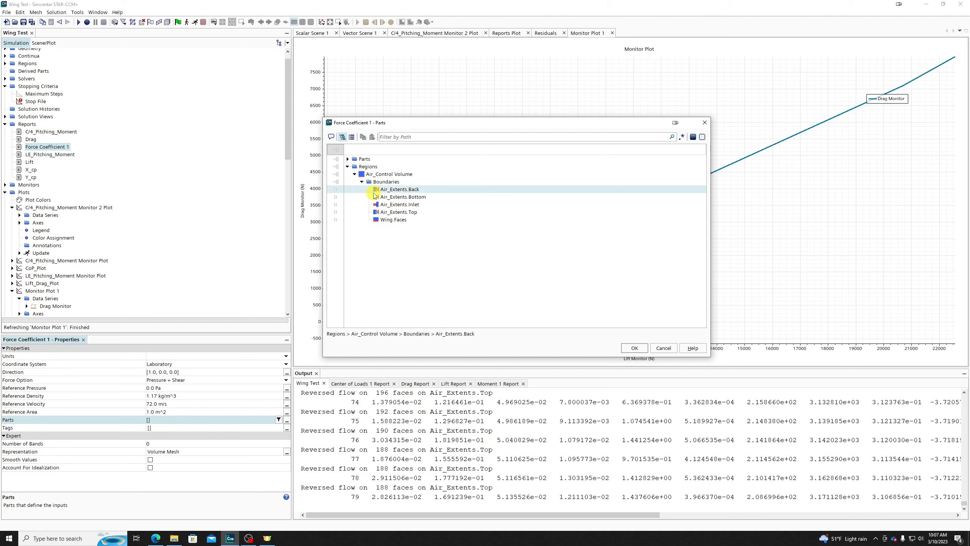
{"action": "left_click", "coordinate": [386, 219]}
{"action": "left_click", "coordinate": [634, 348]}
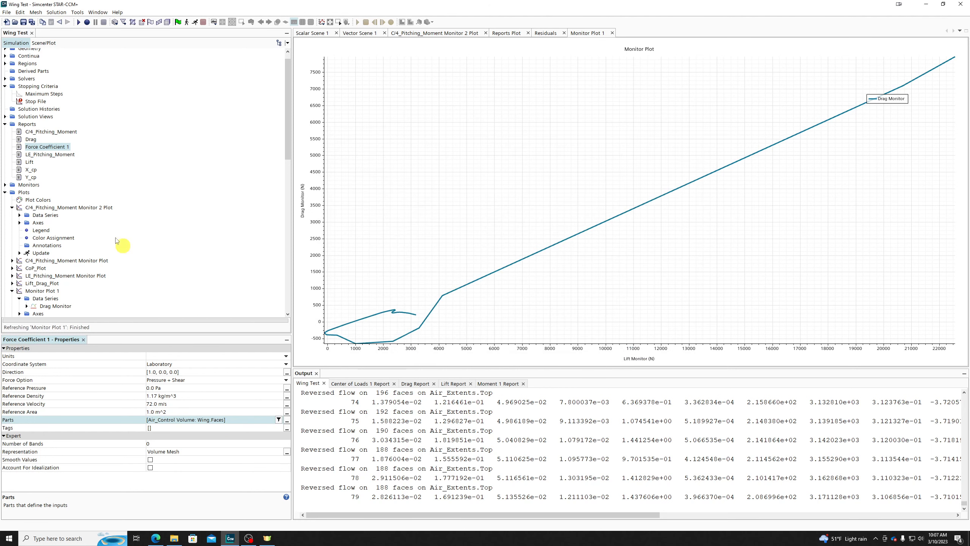
Rename the force coefficient report as C_L and run it
{"action": "right_click", "coordinate": [53, 151]}
{"action": "left_click", "coordinate": [93, 266]}
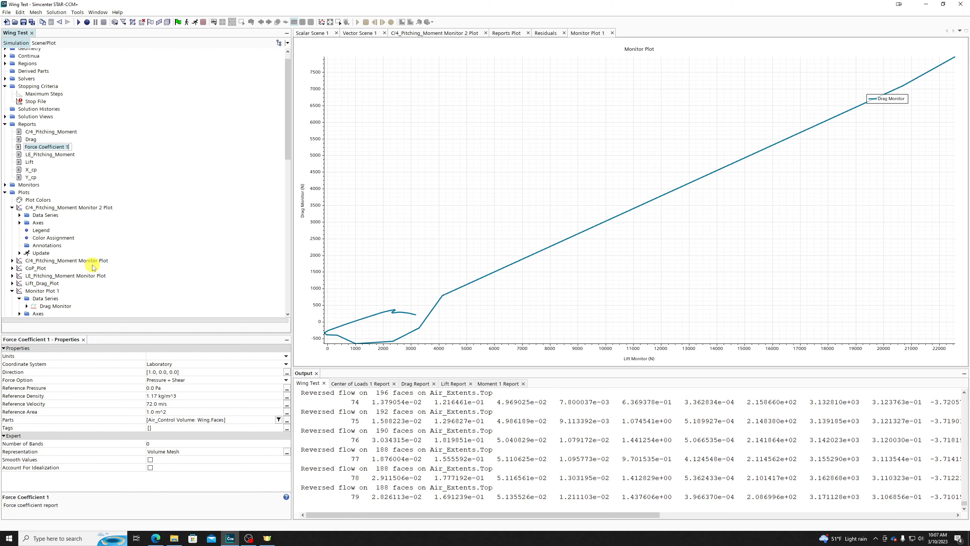
{"action": "type", "text": "C_L"}
{"action": "key", "text": "Return"}
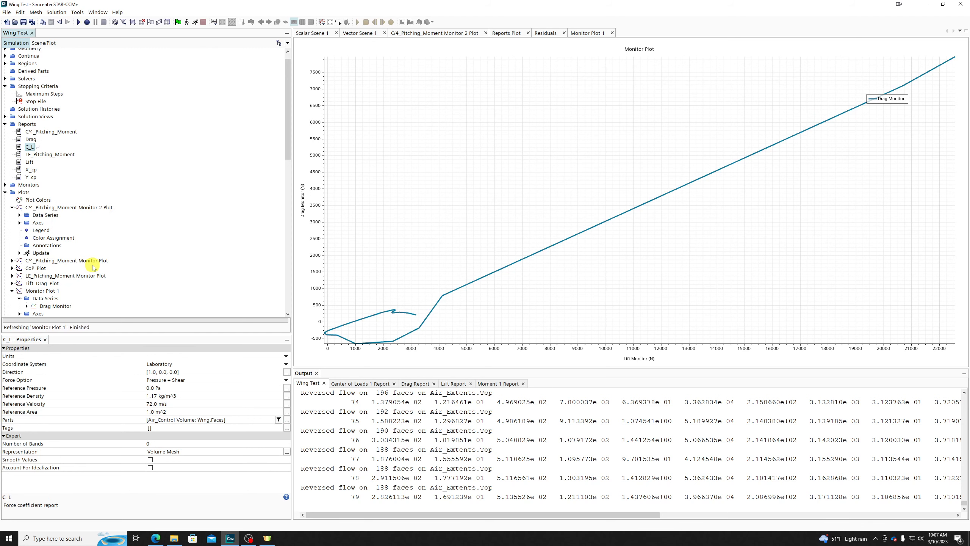
{"action": "double_click", "coordinate": [30, 148]}
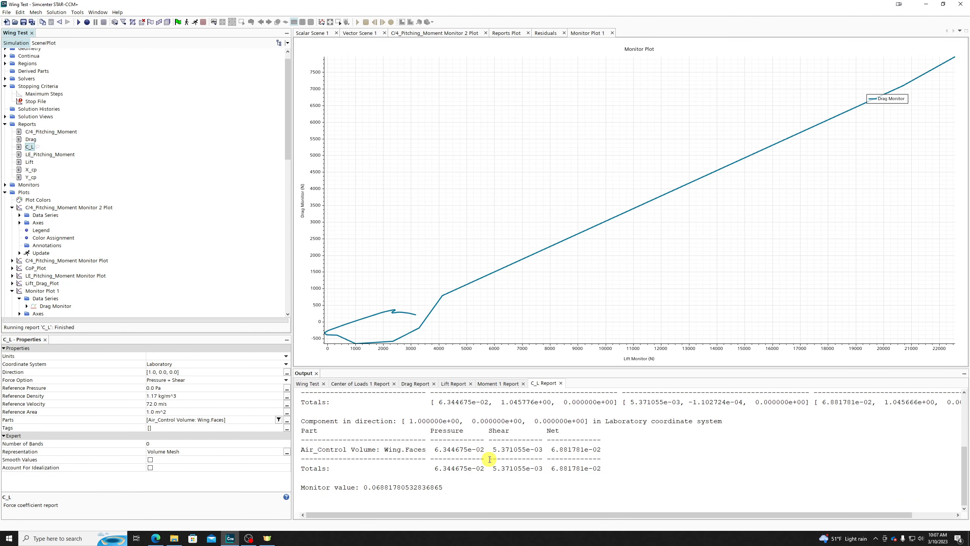
Set the C_L report's Direction to 0, 1, 0 and run the report again
{"action": "left_click", "coordinate": [194, 372]}
{"action": "type", "text": "0, 1.0, "}
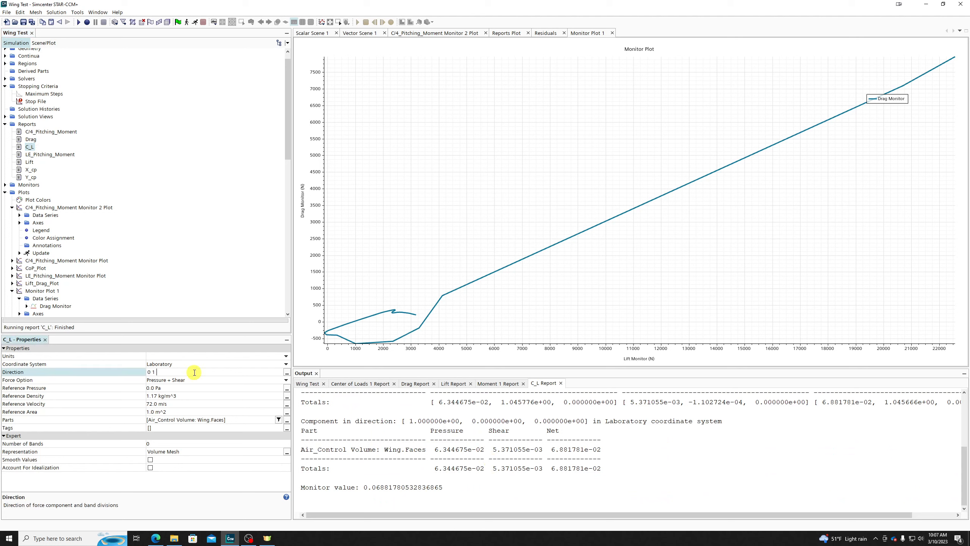
{"action": "type", "text": "0"}
{"action": "key", "text": "Return"}
{"action": "double_click", "coordinate": [38, 147]}
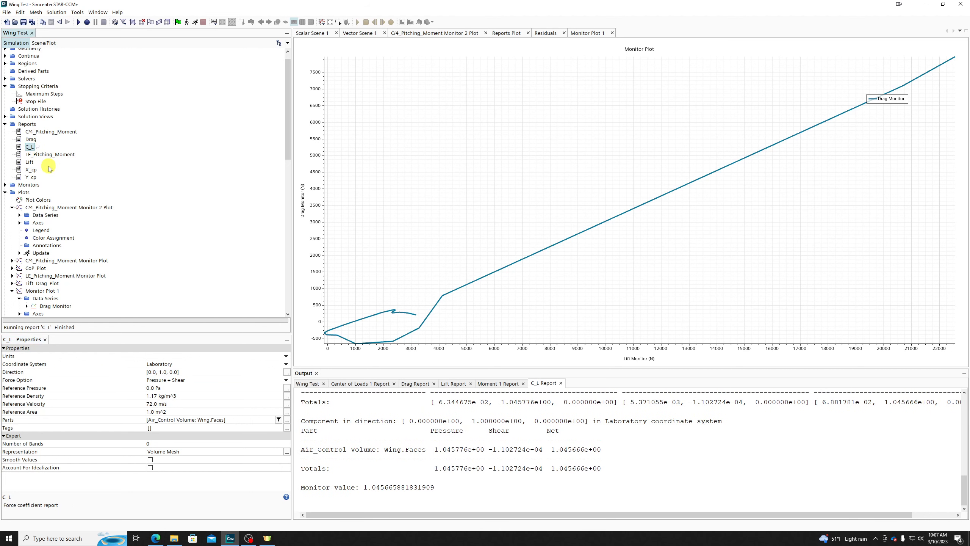
Duplicate the C_L report within Reports and rename the copy as C_D
{"action": "left_click_drag", "start_coordinate": [30, 146], "coordinate": [26, 128]}
{"action": "right_click", "coordinate": [34, 140]}
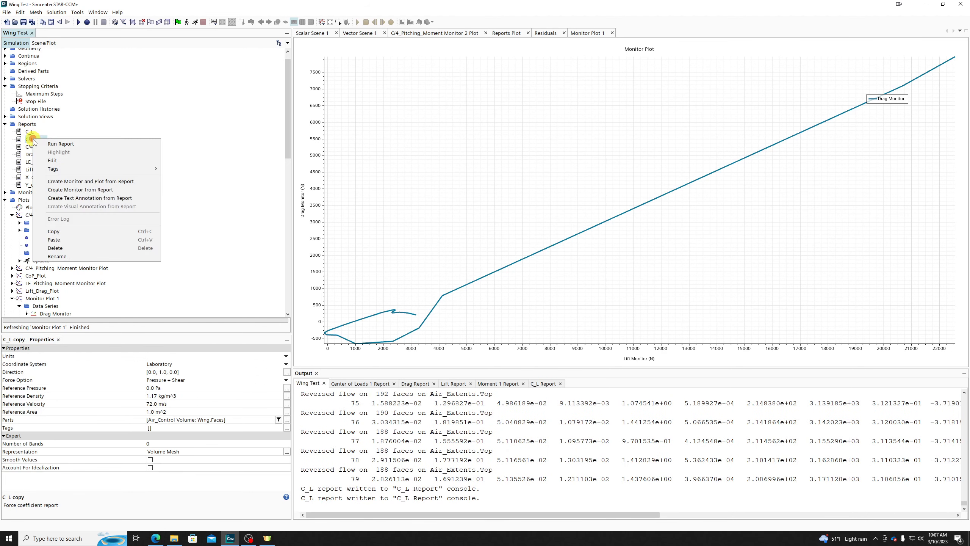
{"action": "left_click", "coordinate": [73, 256]}
{"action": "type", "text": "C"}
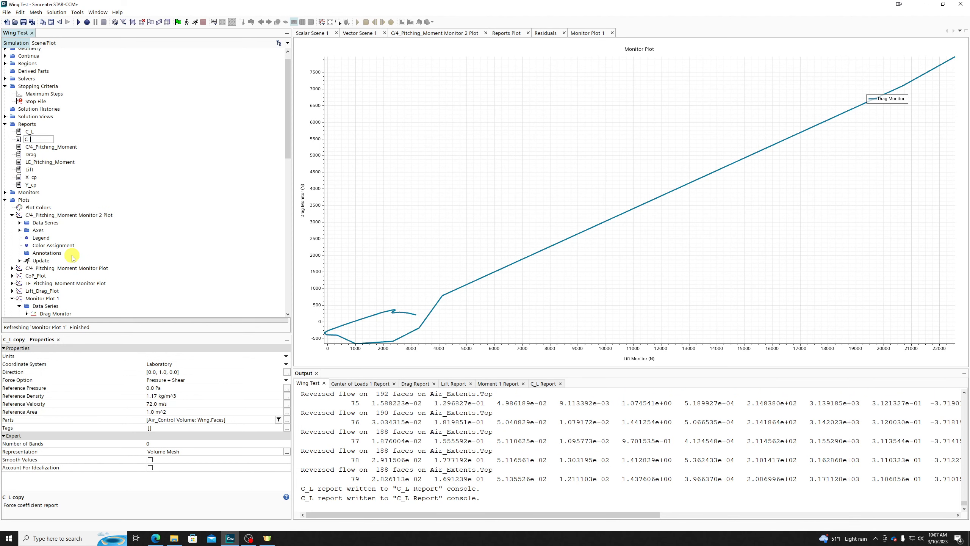
{"action": "type", "text": "_D"}
{"action": "key", "text": "Return"}
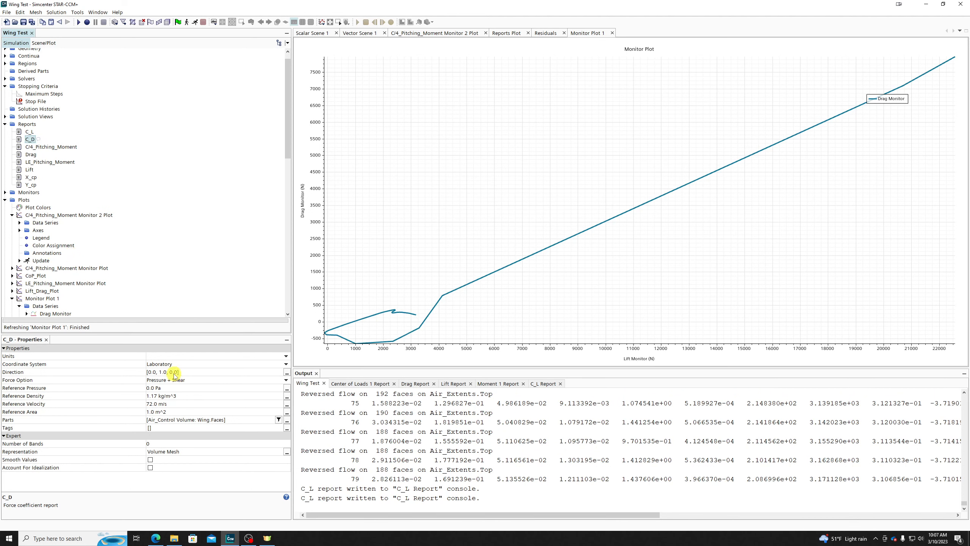
Set the C_D report's Direction to 1, 0, 0 and run the report
{"action": "left_click", "coordinate": [176, 372]}
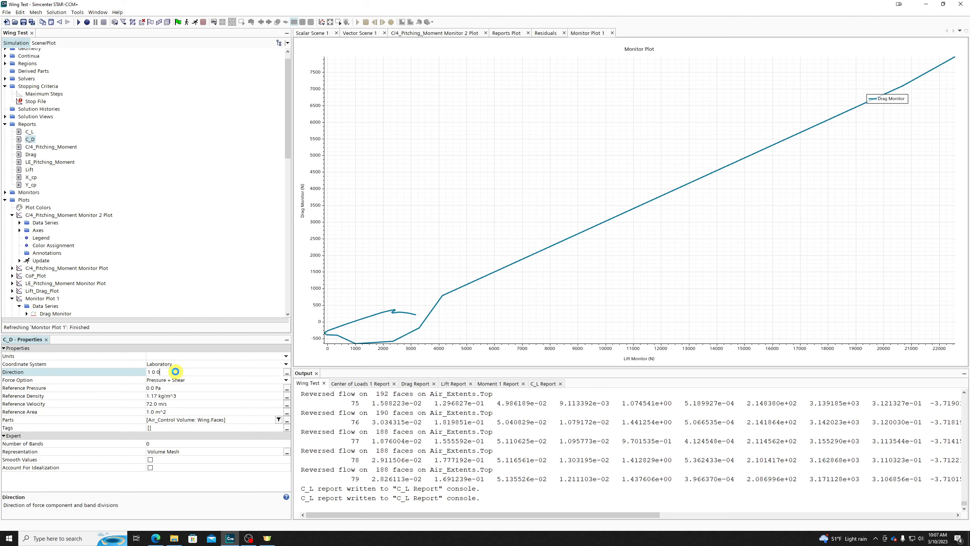
{"action": "key", "text": "Return"}
{"action": "double_click", "coordinate": [30, 139]}
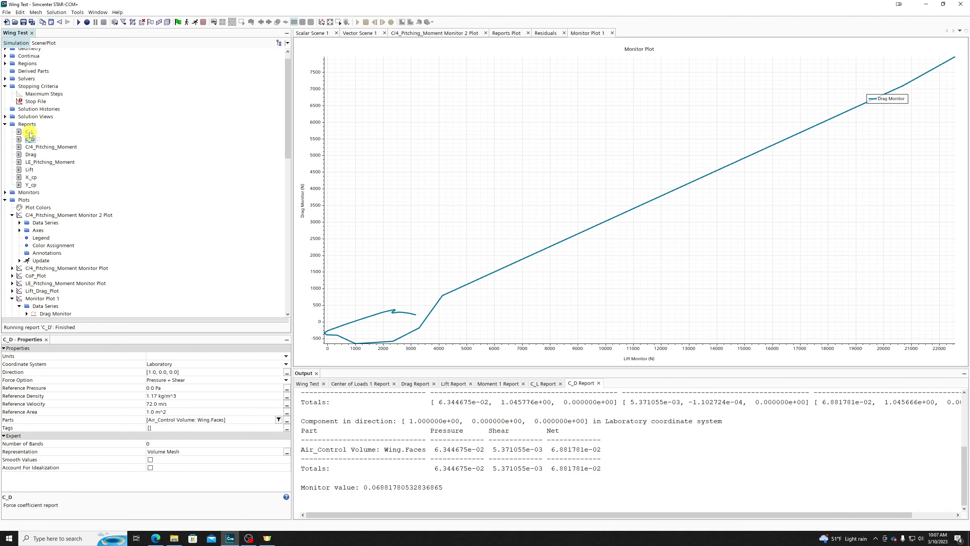
Create monitors and a single combined plot from the C_L and C_D reports
{"action": "left_click", "coordinate": [30, 133], "text": "ctrl"}
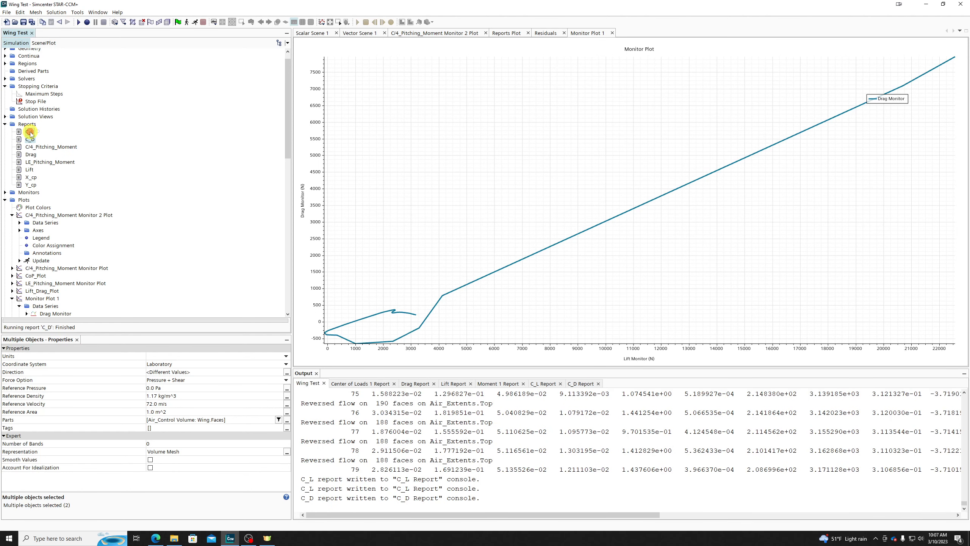
{"action": "right_click", "coordinate": [31, 133]}
{"action": "left_click", "coordinate": [83, 174]}
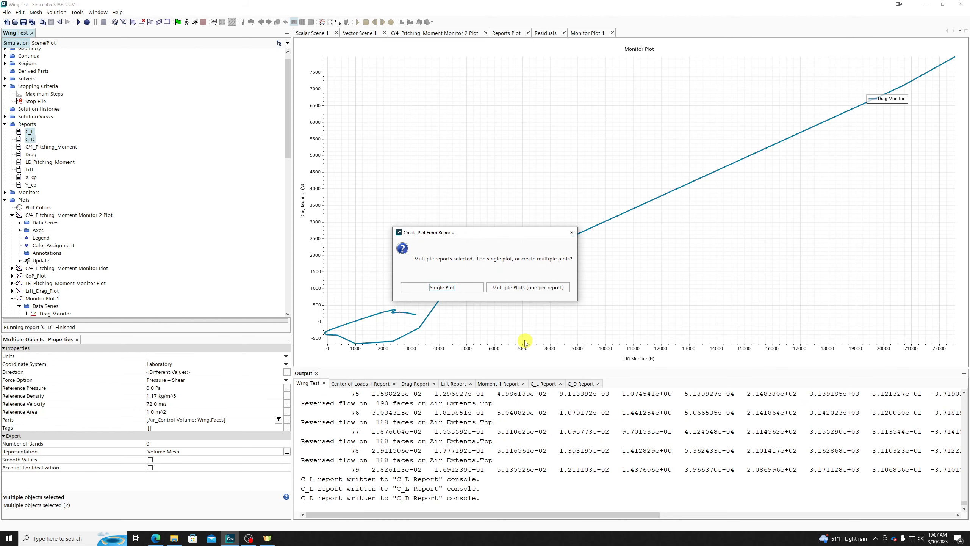
{"action": "left_click", "coordinate": [463, 287]}
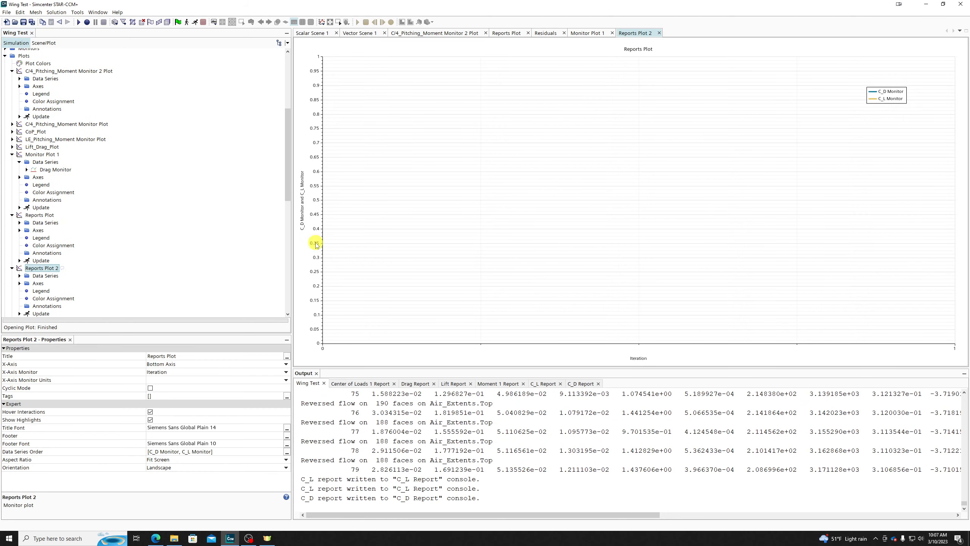
Run the simulation briefly with the coefficient plot open, stop it and clear the solution
{"action": "left_click", "coordinate": [195, 21]}
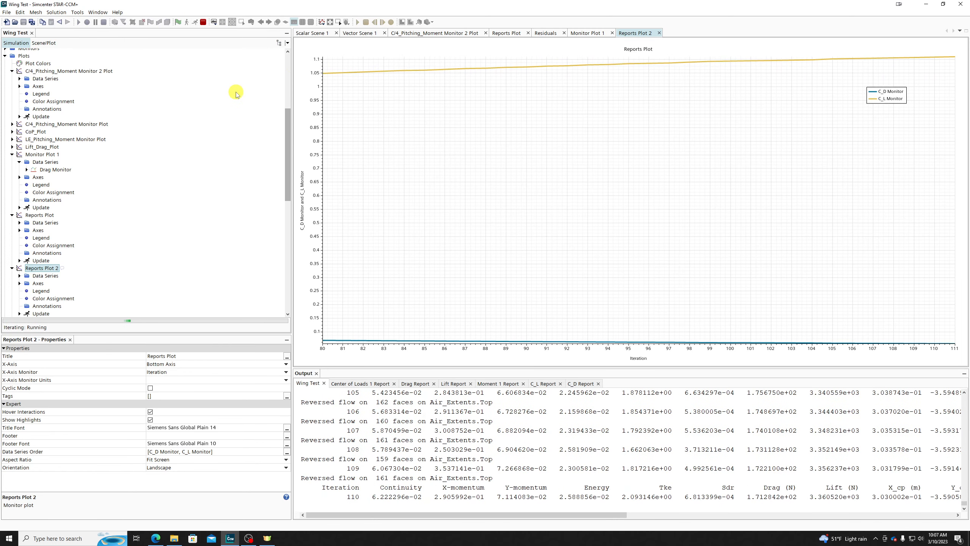
{"action": "left_click", "coordinate": [204, 22]}
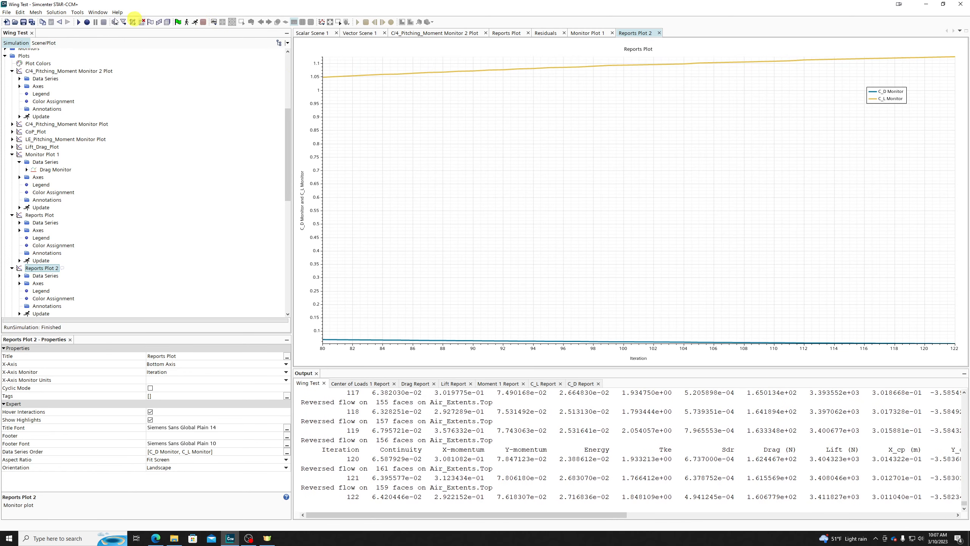
{"action": "left_click", "coordinate": [54, 12]}
{"action": "left_click", "coordinate": [70, 23]}
{"action": "left_click", "coordinate": [457, 287]}
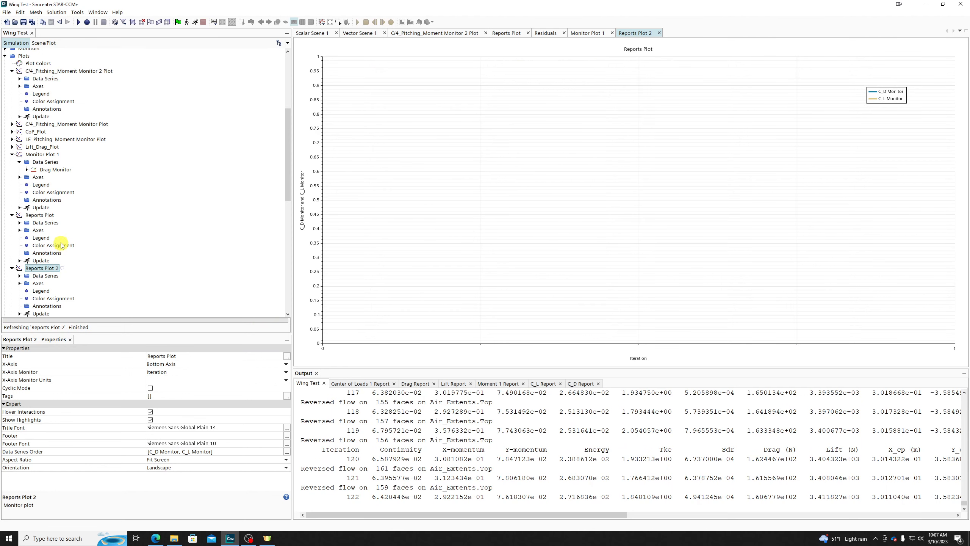
Create a new monitor plot and set its X-Axis Monitor to C_L Monitor
{"action": "scroll", "coordinate": [61, 245], "scroll_direction": "down", "scroll_amount": 2}
{"action": "scroll", "coordinate": [50, 227], "scroll_direction": "up", "scroll_amount": 2}
{"action": "scroll", "coordinate": [31, 165], "scroll_direction": "up", "scroll_amount": 2}
{"action": "right_click", "coordinate": [15, 102]}
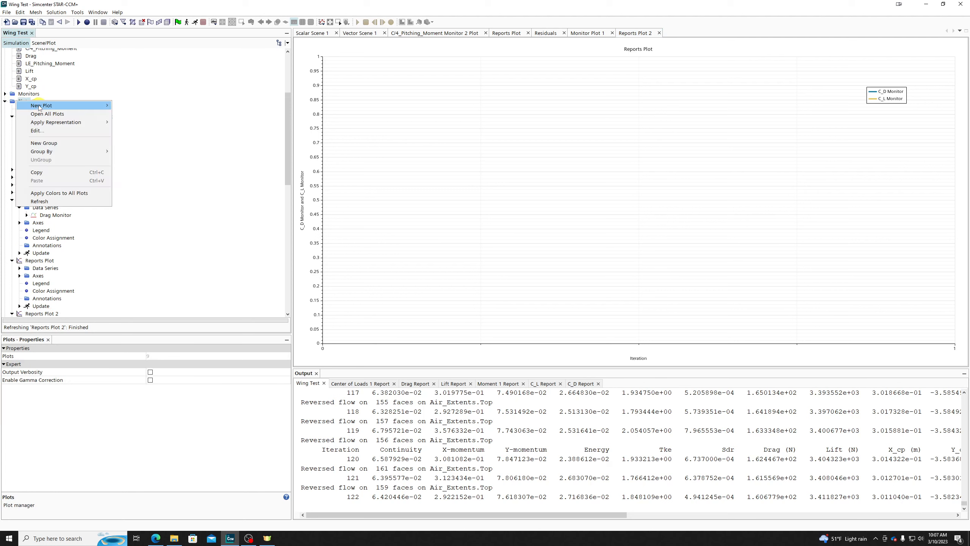
{"action": "mouse_move", "coordinate": [76, 105]}
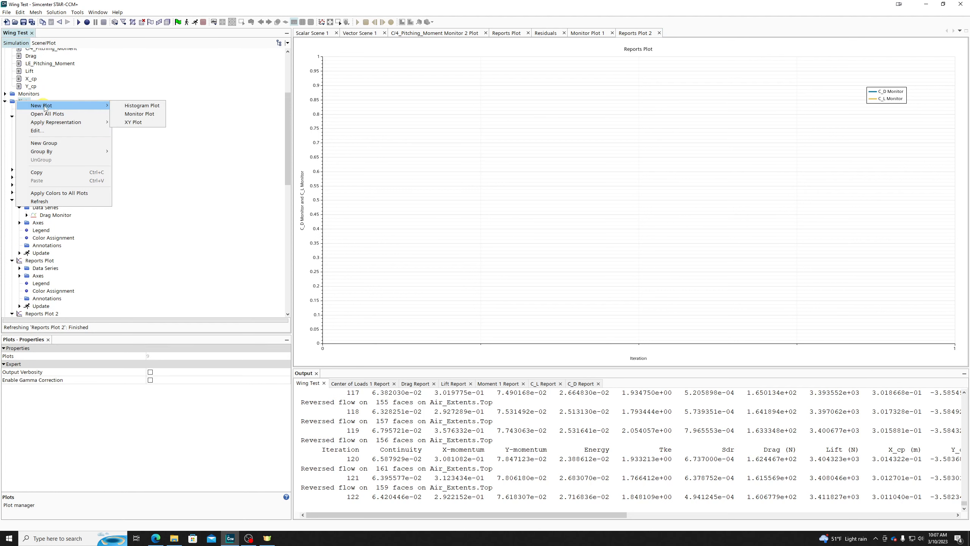
{"action": "left_click", "coordinate": [147, 114]}
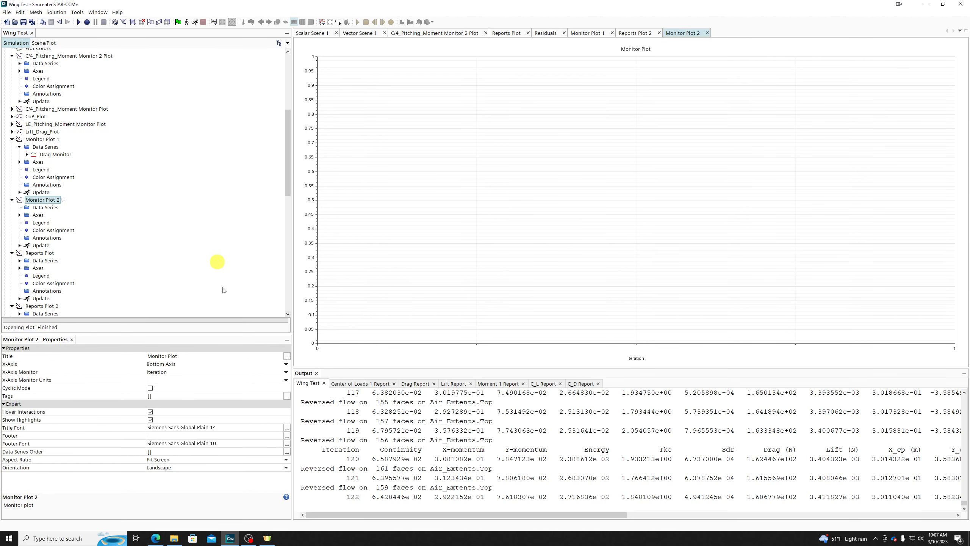
{"action": "left_click", "coordinate": [167, 372]}
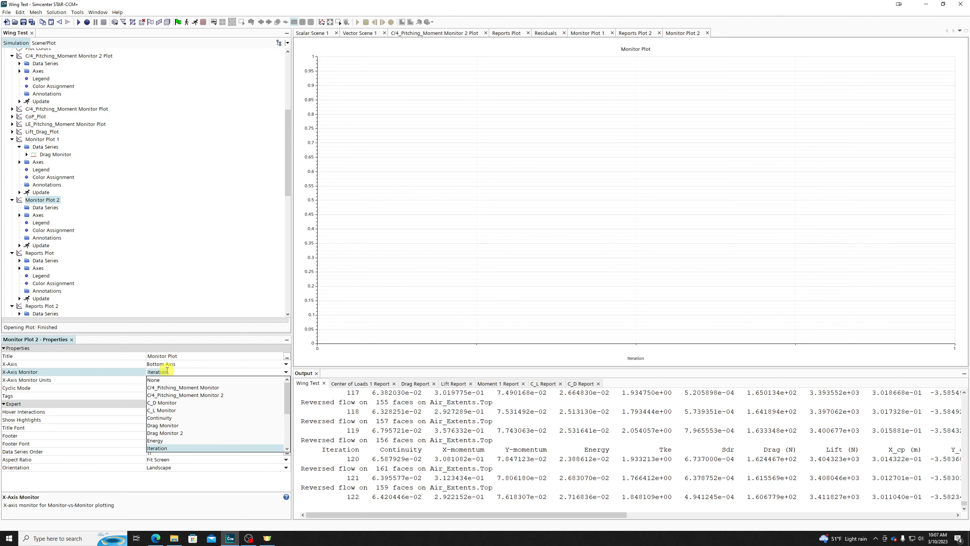
{"action": "left_click", "coordinate": [169, 411]}
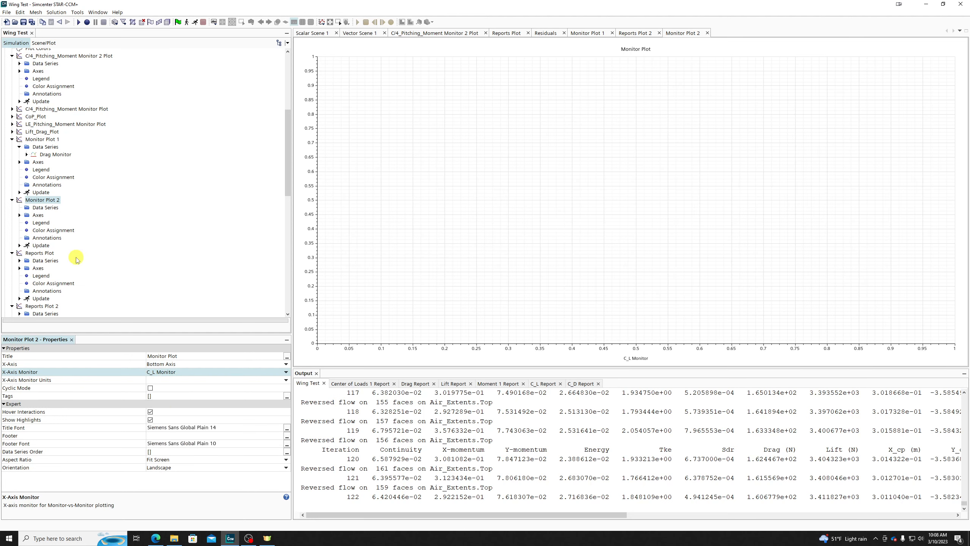
Add C_D Monitor as the data series of Monitor Plot 2
{"action": "left_click", "coordinate": [37, 209]}
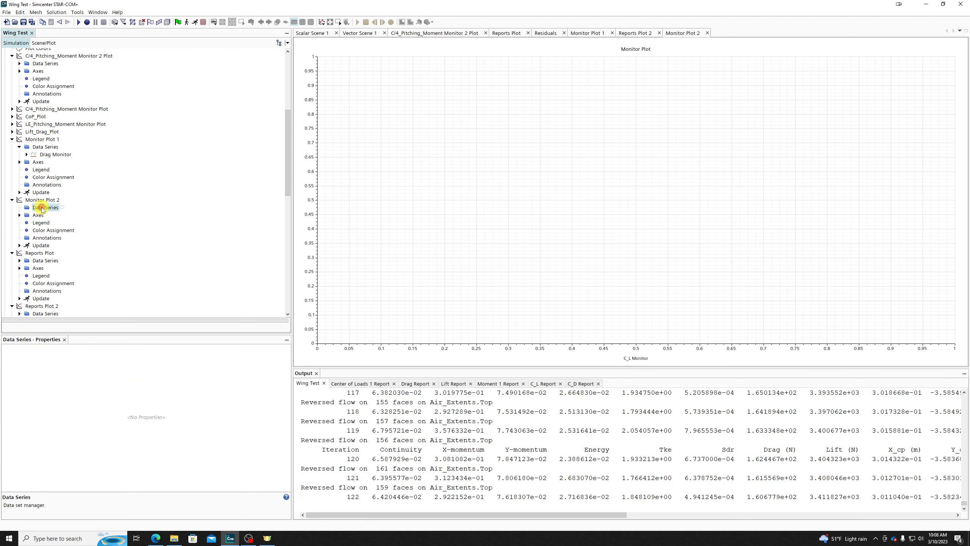
{"action": "right_click", "coordinate": [42, 208]}
{"action": "left_click", "coordinate": [64, 215]}
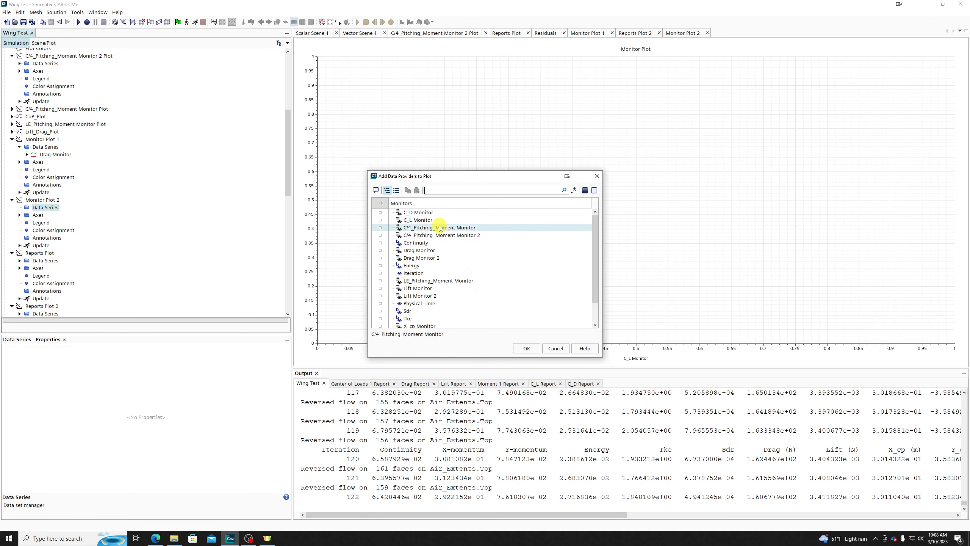
{"action": "left_click", "coordinate": [417, 213]}
{"action": "left_click", "coordinate": [526, 348]}
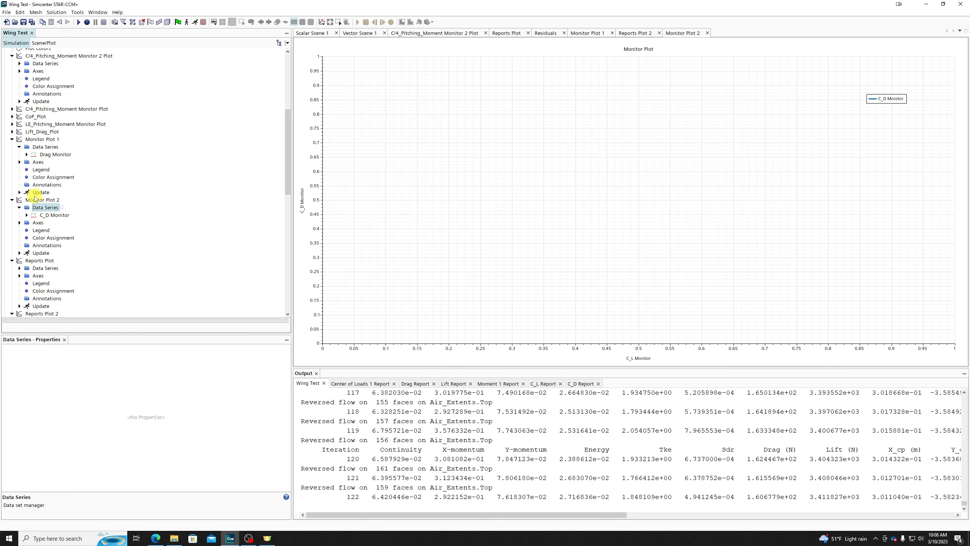
{"action": "left_click", "coordinate": [35, 199]}
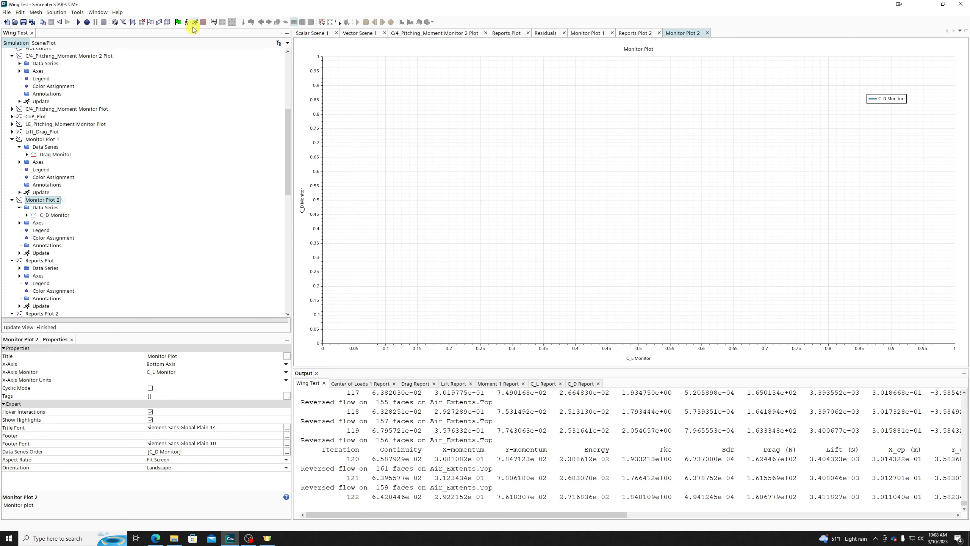
Run the simulation to fill Monitor Plot 2 with C_D against C_L, and stop it
{"action": "left_click", "coordinate": [195, 22]}
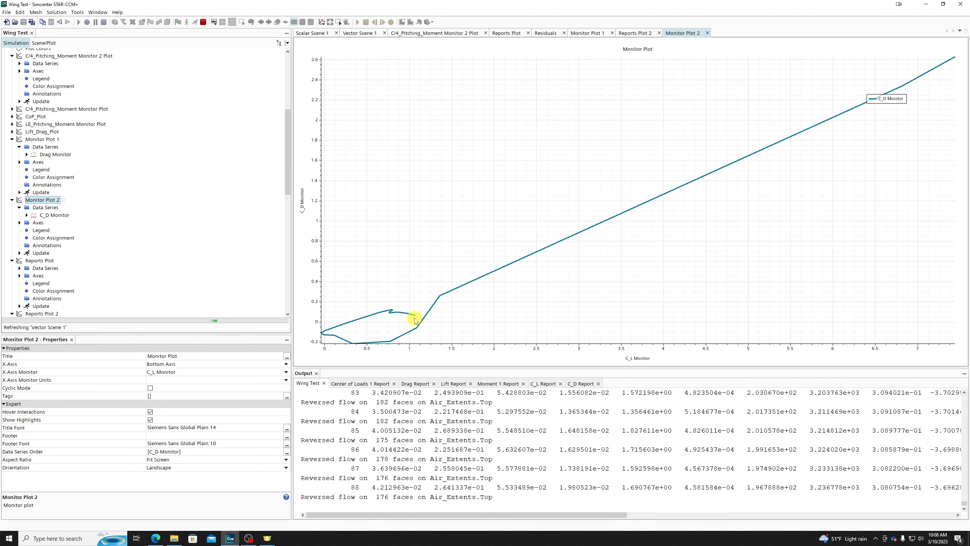
{"action": "mouse_move", "coordinate": [416, 320]}
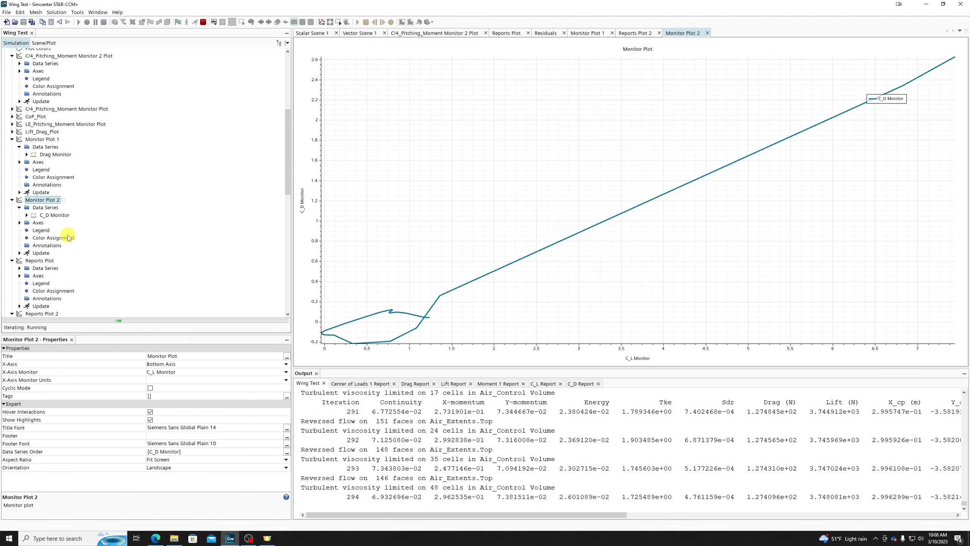
{"action": "scroll", "coordinate": [67, 235], "scroll_direction": "up", "scroll_amount": 2}
{"action": "left_click", "coordinate": [202, 22]}
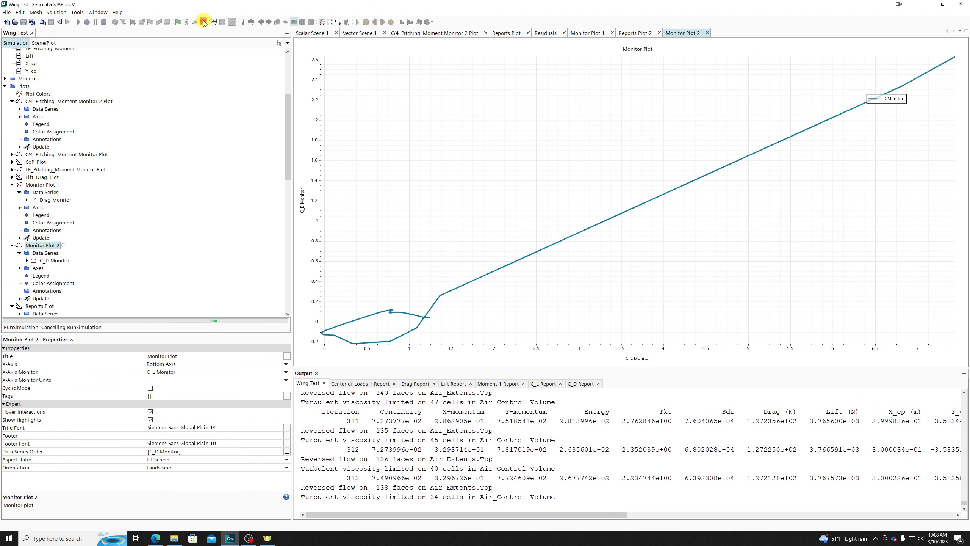
{"action": "right_click", "coordinate": [25, 87]}
{"action": "mouse_move", "coordinate": [102, 90]}
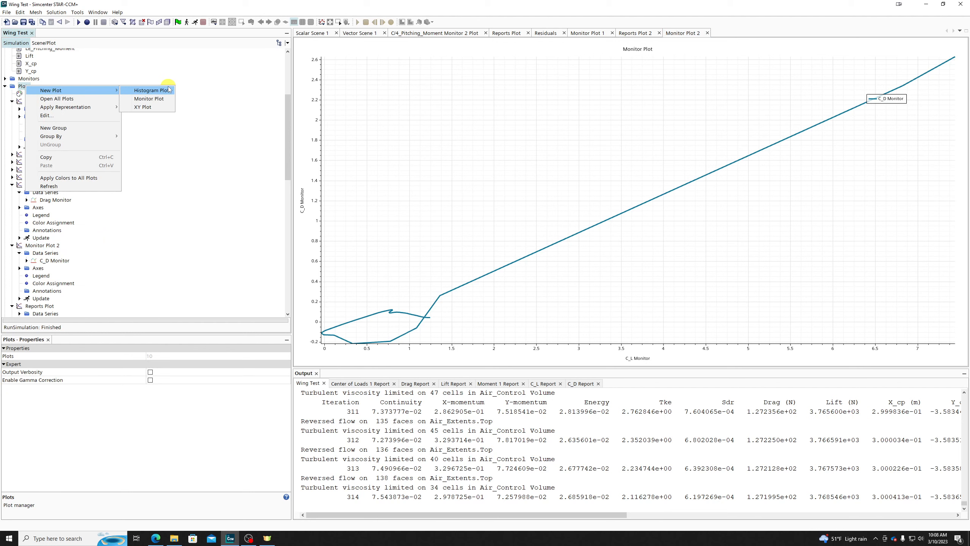
{"action": "left_click", "coordinate": [195, 76]}
{"action": "scroll", "coordinate": [158, 244], "scroll_direction": "down", "scroll_amount": 4}
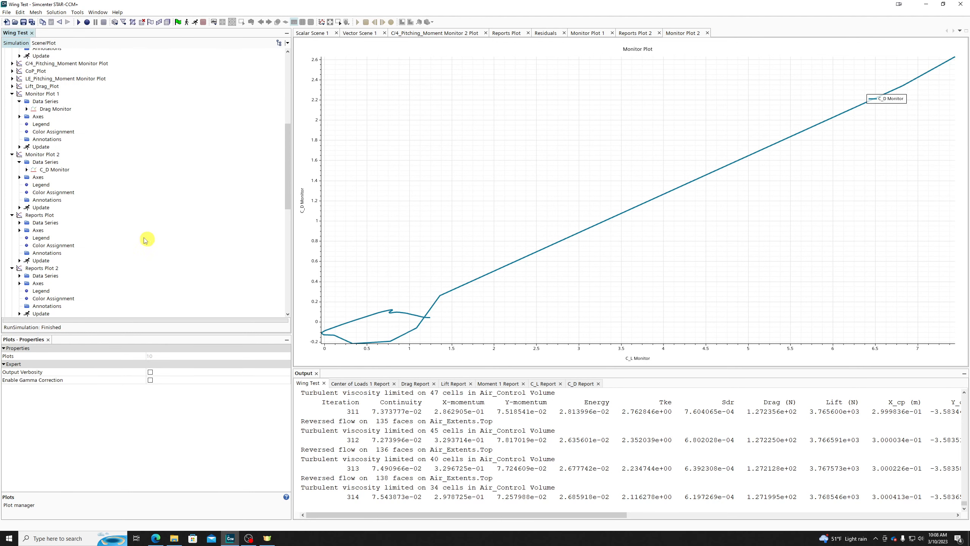
{"action": "scroll", "coordinate": [145, 240], "scroll_direction": "up", "scroll_amount": 6}
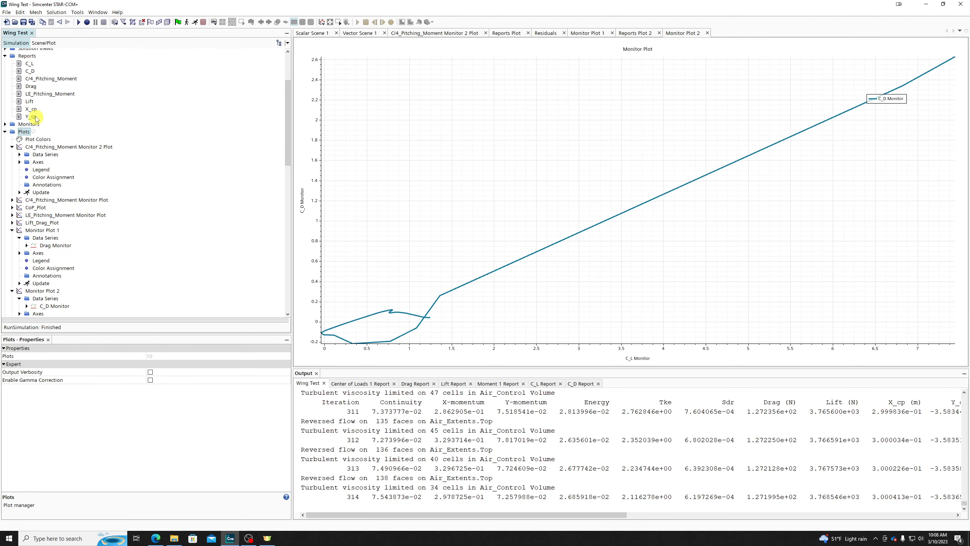
Show the C/4_Pitching_Moment Monitor 2 Plot and examine its moment curve over the iterations
{"action": "left_click", "coordinate": [426, 33]}
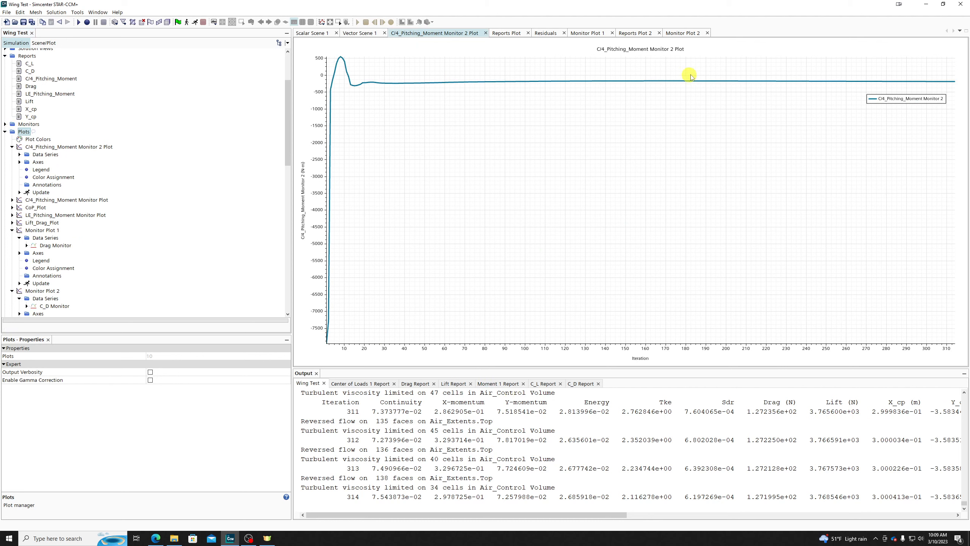
{"action": "mouse_move", "coordinate": [743, 82]}
{"action": "scroll", "coordinate": [68, 220], "scroll_direction": "down", "scroll_amount": 11}
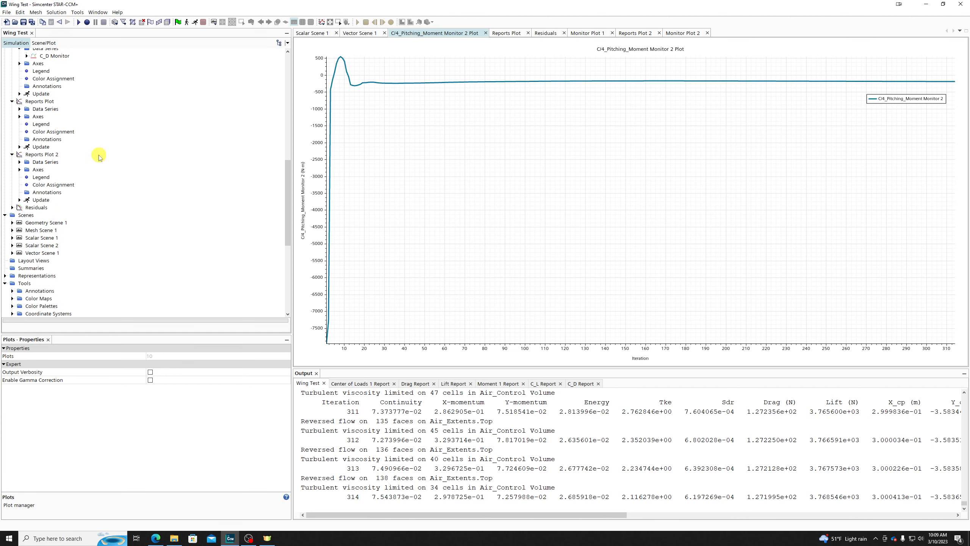
{"action": "scroll", "coordinate": [202, 200], "scroll_direction": "up", "scroll_amount": 5}
{"action": "scroll", "coordinate": [202, 200], "scroll_direction": "down", "scroll_amount": 4}
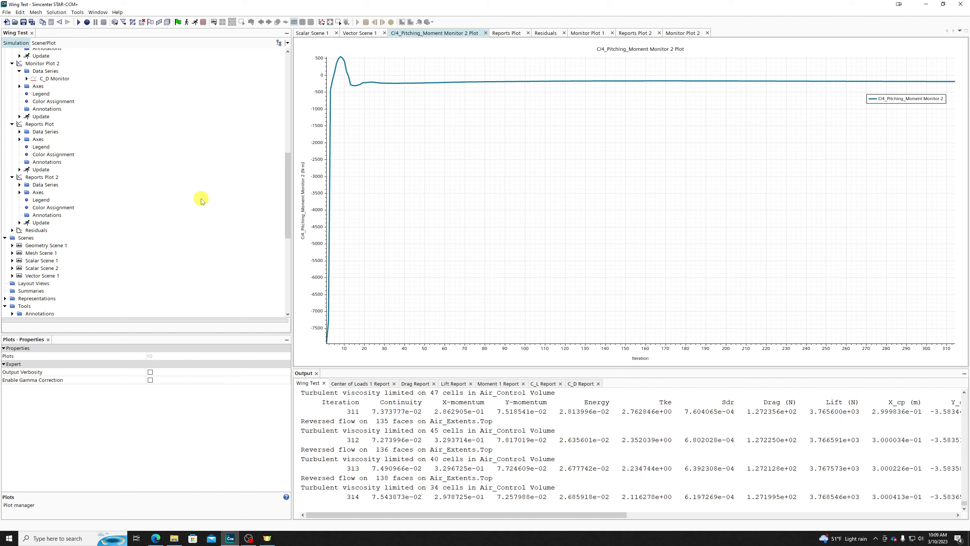
Collapse the Plots and Reports branches of the simulation tree, leaving Scenes expanded
{"action": "left_click", "coordinate": [24, 239]}
{"action": "scroll", "coordinate": [61, 199], "scroll_direction": "up", "scroll_amount": 8}
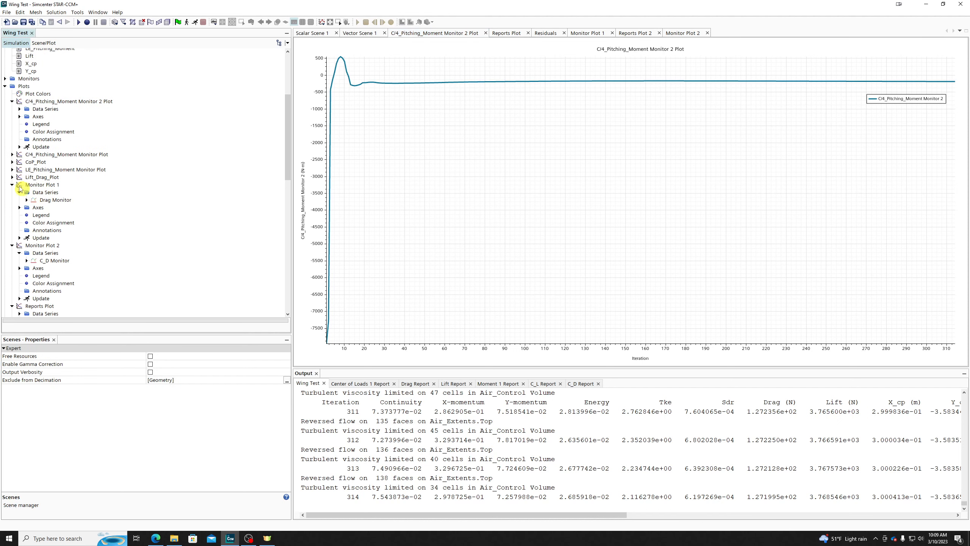
{"action": "left_click", "coordinate": [5, 86]}
{"action": "scroll", "coordinate": [9, 88], "scroll_direction": "up", "scroll_amount": 3}
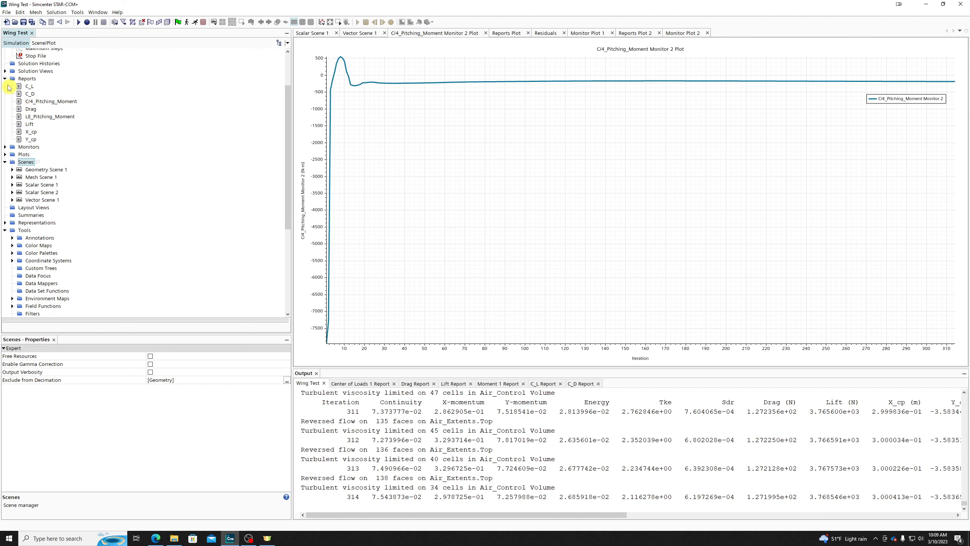
{"action": "left_click", "coordinate": [4, 78]}
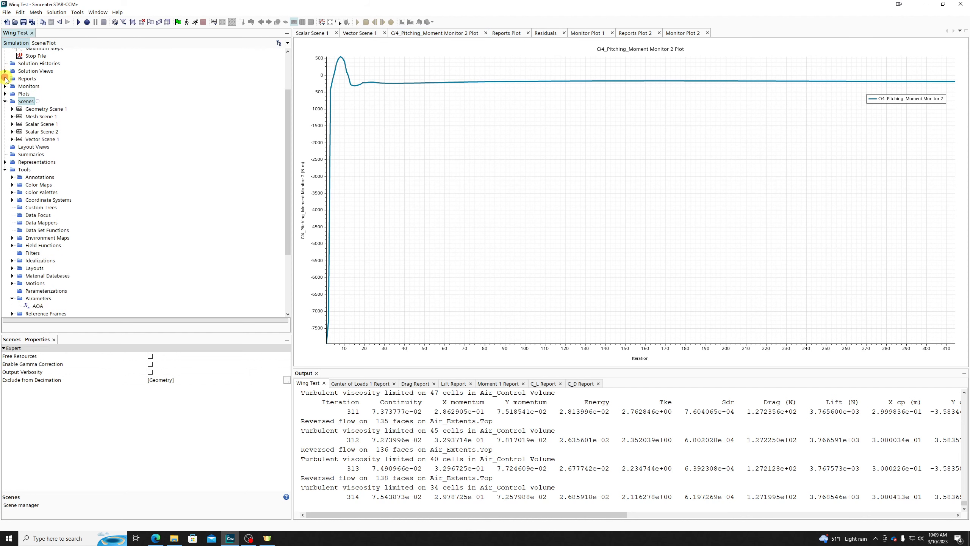
Display Scalar Scene 1 to view the static pressure field around the wing
{"action": "left_click", "coordinate": [32, 109]}
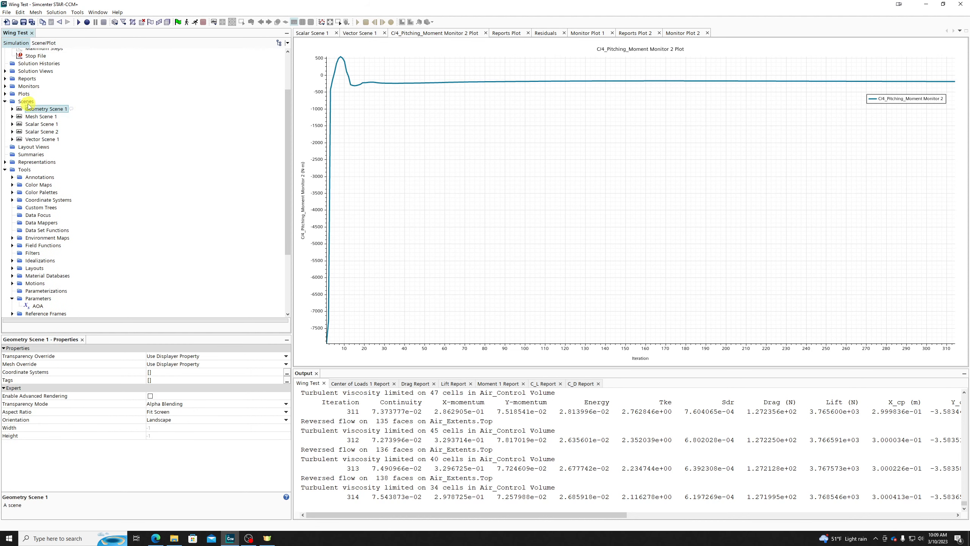
{"action": "right_click", "coordinate": [25, 102]}
{"action": "left_click", "coordinate": [162, 87]}
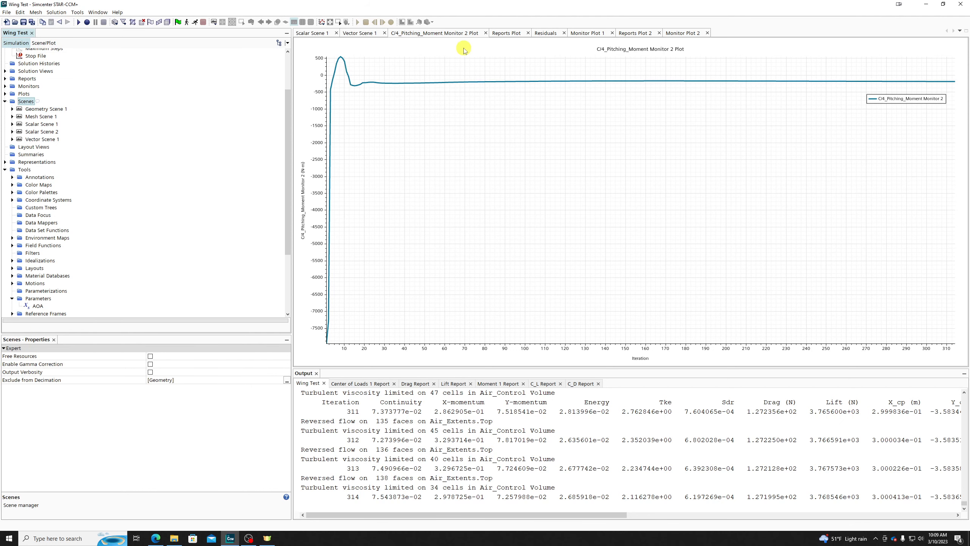
{"action": "left_click", "coordinate": [337, 33]}
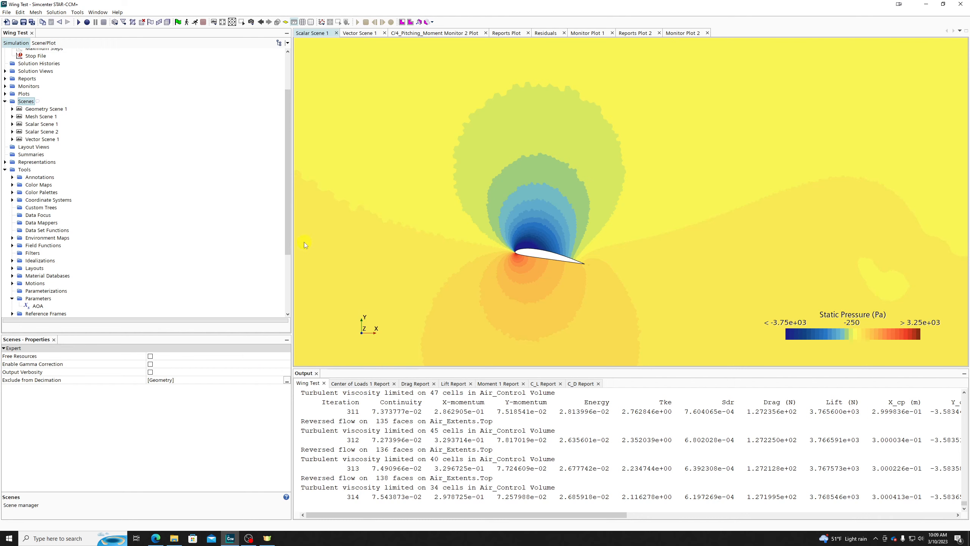
Create a new empty scene
{"action": "right_click", "coordinate": [27, 102]}
{"action": "mouse_move", "coordinate": [58, 108]}
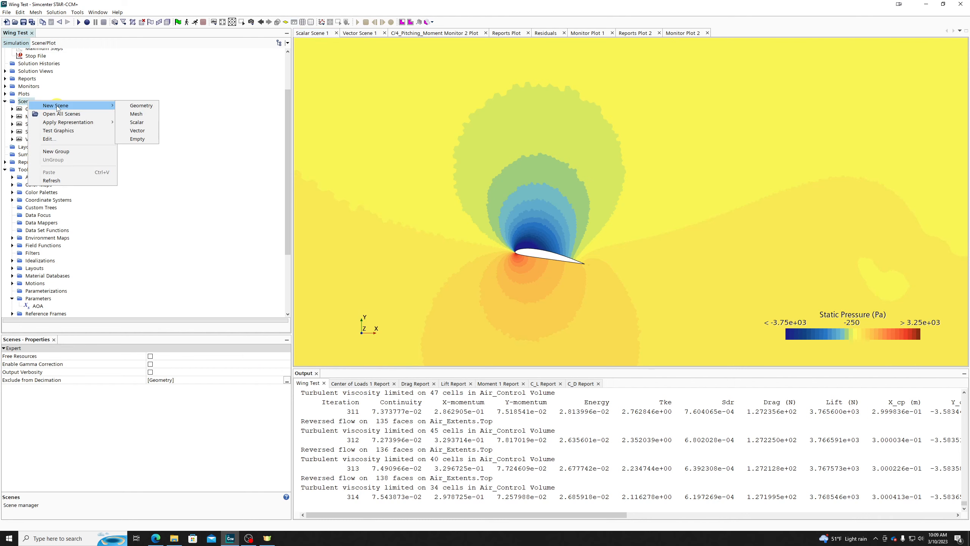
{"action": "left_click", "coordinate": [137, 139]}
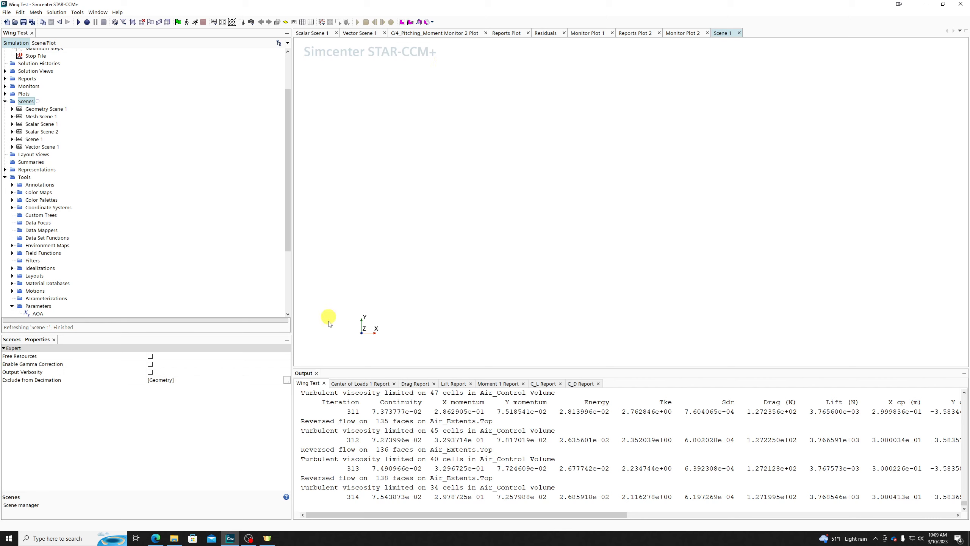
{"action": "mouse_move", "coordinate": [417, 263]}
{"action": "left_mouse_down"}
{"action": "mouse_move", "coordinate": [535, 259]}
{"action": "mouse_move", "coordinate": [557, 124]}
{"action": "mouse_move", "coordinate": [468, 240]}
{"action": "mouse_move", "coordinate": [336, 324]}
{"action": "mouse_move", "coordinate": [443, 376]}
{"action": "mouse_move", "coordinate": [617, 242]}
{"action": "mouse_move", "coordinate": [557, 155]}
{"action": "mouse_move", "coordinate": [358, 231]}
{"action": "mouse_move", "coordinate": [304, 335]}
{"action": "mouse_move", "coordinate": [438, 330]}
{"action": "mouse_move", "coordinate": [390, 212]}
{"action": "mouse_move", "coordinate": [550, 194]}
{"action": "mouse_move", "coordinate": [592, 276]}
{"action": "mouse_move", "coordinate": [303, 276]}
{"action": "mouse_move", "coordinate": [379, 144]}
{"action": "mouse_move", "coordinate": [374, 265]}
{"action": "mouse_move", "coordinate": [466, 153]}
{"action": "mouse_move", "coordinate": [432, 220]}
{"action": "mouse_move", "coordinate": [654, 215]}
{"action": "mouse_move", "coordinate": [524, 62]}
{"action": "mouse_move", "coordinate": [424, 209]}
{"action": "mouse_move", "coordinate": [714, 169]}
{"action": "mouse_move", "coordinate": [391, 124]}
{"action": "mouse_move", "coordinate": [529, 246]}
{"action": "mouse_move", "coordinate": [627, 156]}
{"action": "mouse_move", "coordinate": [583, 144]}
{"action": "mouse_move", "coordinate": [730, 149]}
{"action": "mouse_move", "coordinate": [497, 149]}
{"action": "mouse_move", "coordinate": [654, 193]}
{"action": "mouse_move", "coordinate": [743, 199]}
{"action": "mouse_move", "coordinate": [732, 158]}
{"action": "mouse_move", "coordinate": [721, 196]}
{"action": "mouse_move", "coordinate": [689, 201]}
{"action": "mouse_move", "coordinate": [676, 156]}
{"action": "mouse_move", "coordinate": [682, 236]}
{"action": "left_mouse_up"}
Expand Scene 1 in the simulation tree and review the scene types available for new scenes
{"action": "right_click", "coordinate": [26, 101]}
{"action": "left_click", "coordinate": [139, 75]}
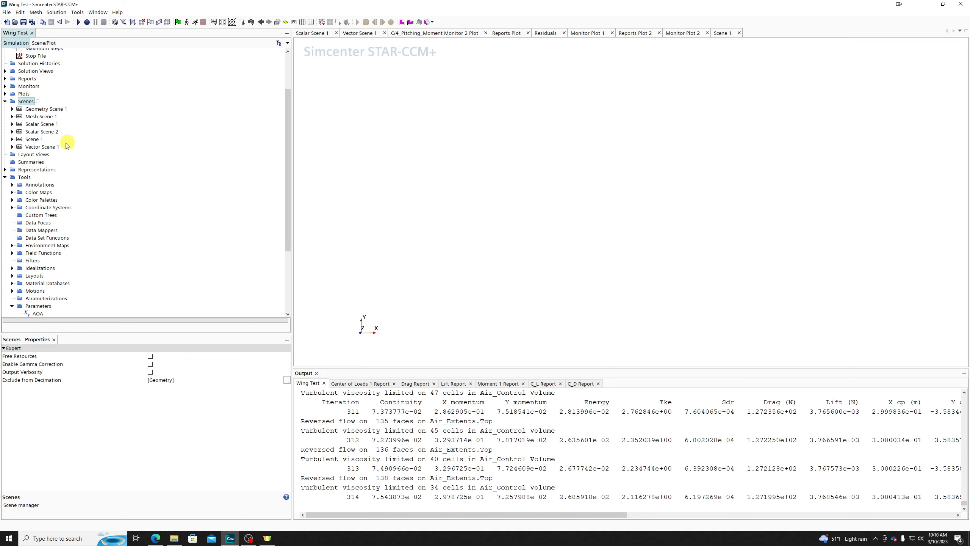
{"action": "left_click", "coordinate": [13, 140]}
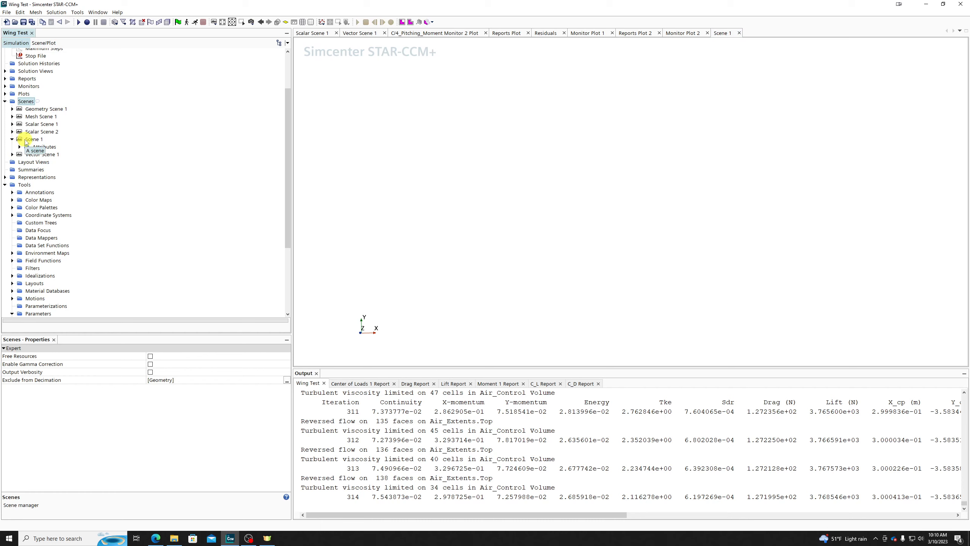
{"action": "right_click", "coordinate": [26, 101]}
{"action": "mouse_move", "coordinate": [103, 108]}
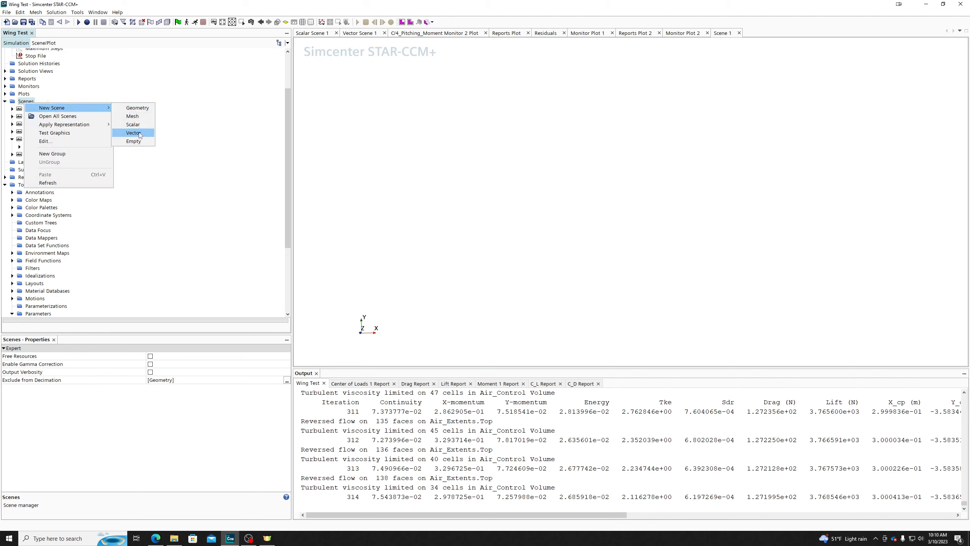
{"action": "left_click", "coordinate": [139, 143]}
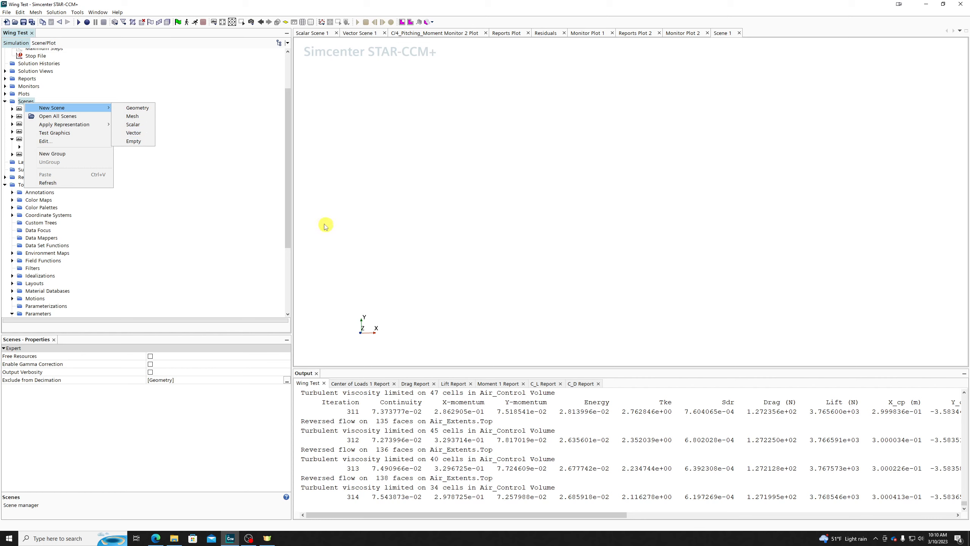
{"action": "left_click", "coordinate": [135, 107]}
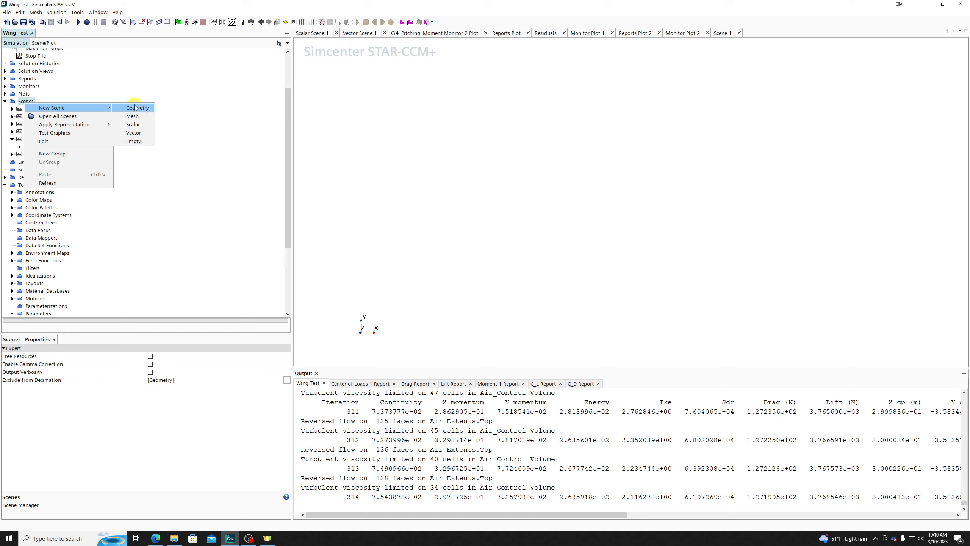
{"action": "left_click", "coordinate": [221, 161]}
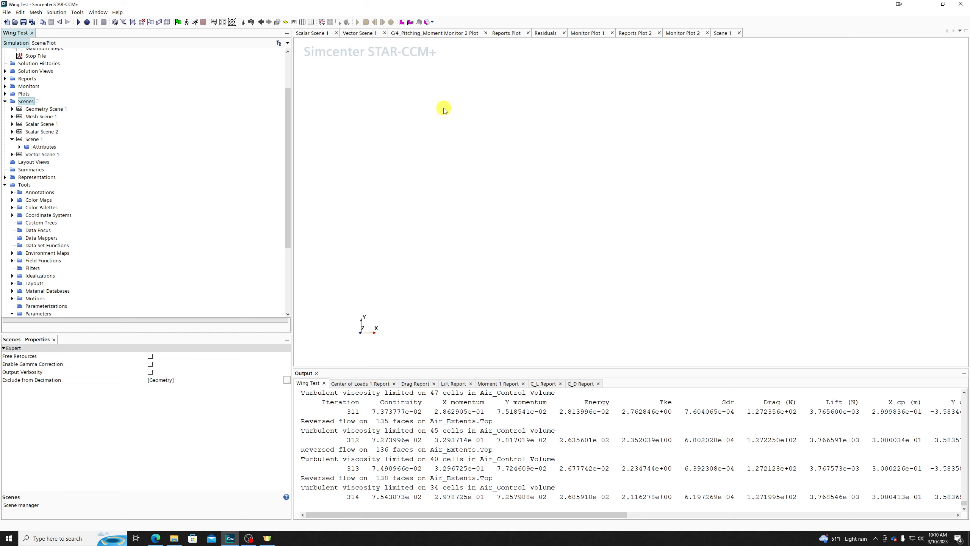
Add a Surface displayer to Scene 1 and look through its properties
{"action": "right_click", "coordinate": [33, 140]}
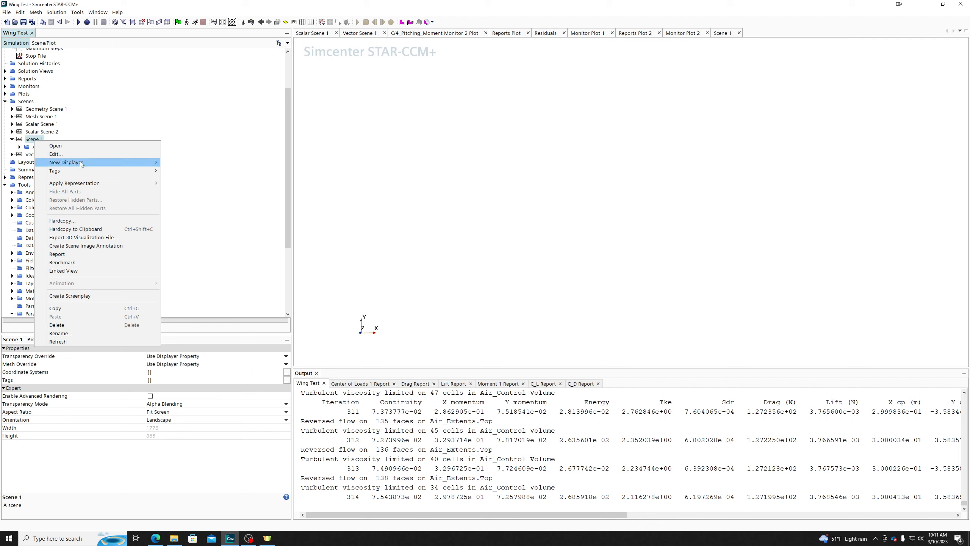
{"action": "mouse_move", "coordinate": [74, 164]}
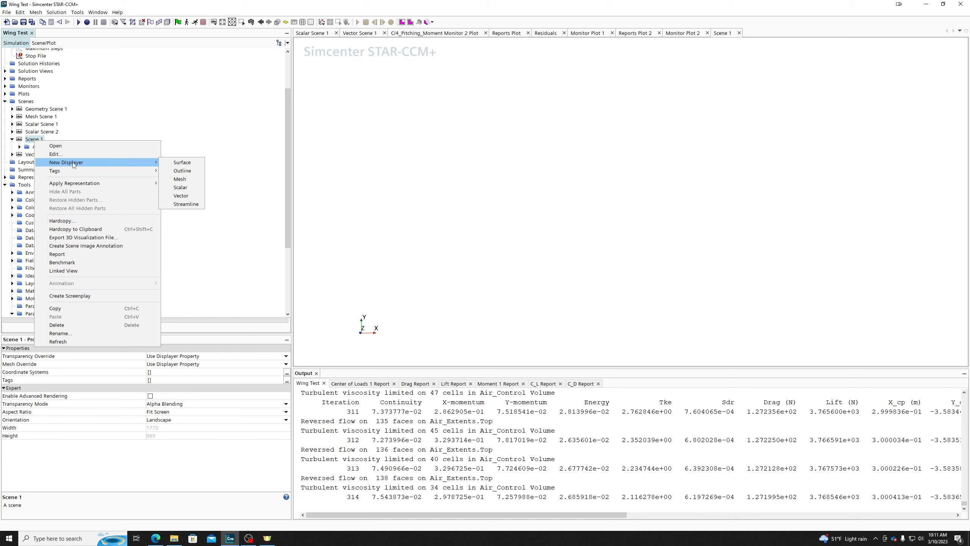
{"action": "left_click", "coordinate": [186, 164]}
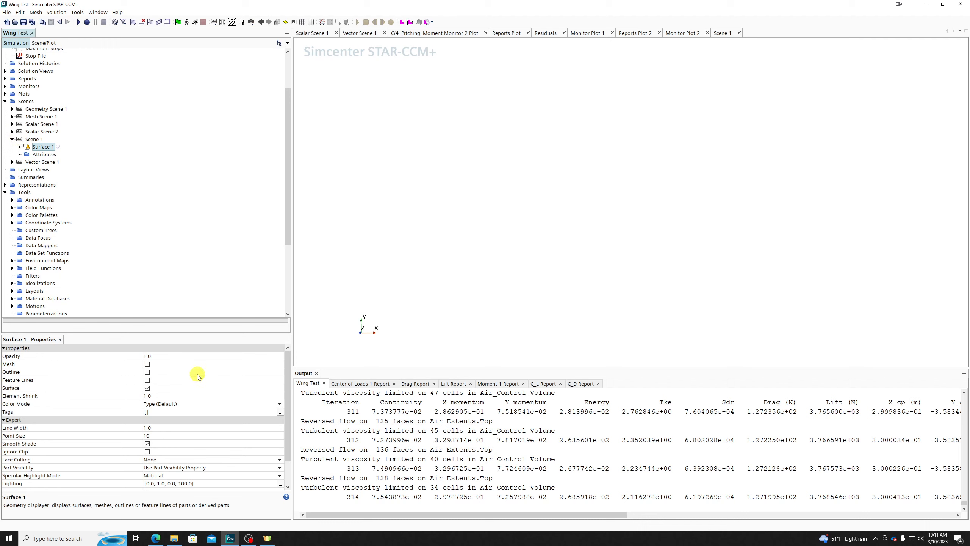
{"action": "scroll", "coordinate": [202, 390], "scroll_direction": "down", "scroll_amount": 1}
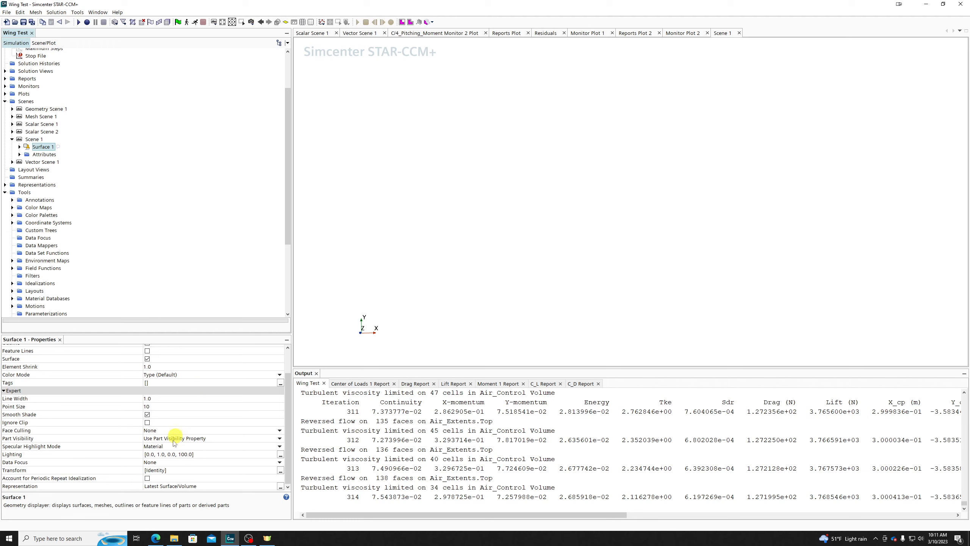
{"action": "scroll", "coordinate": [142, 414], "scroll_direction": "up", "scroll_amount": 1}
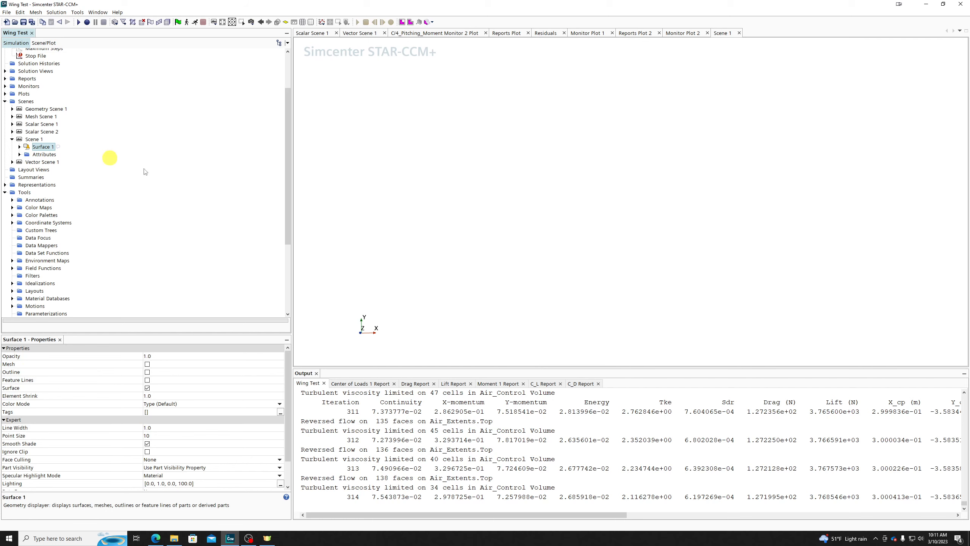
{"action": "scroll", "coordinate": [188, 438], "scroll_direction": "down", "scroll_amount": 1}
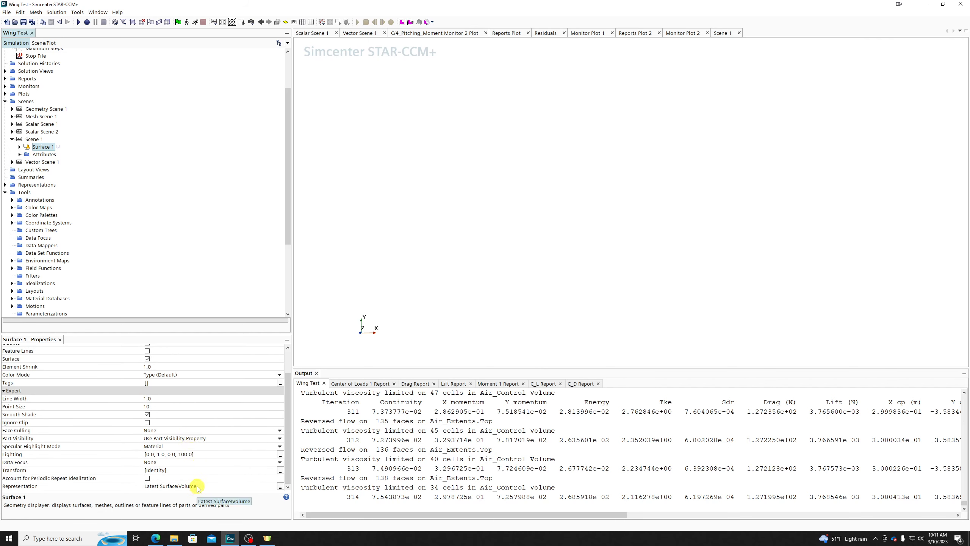
{"action": "scroll", "coordinate": [196, 483], "scroll_direction": "up", "scroll_amount": 1}
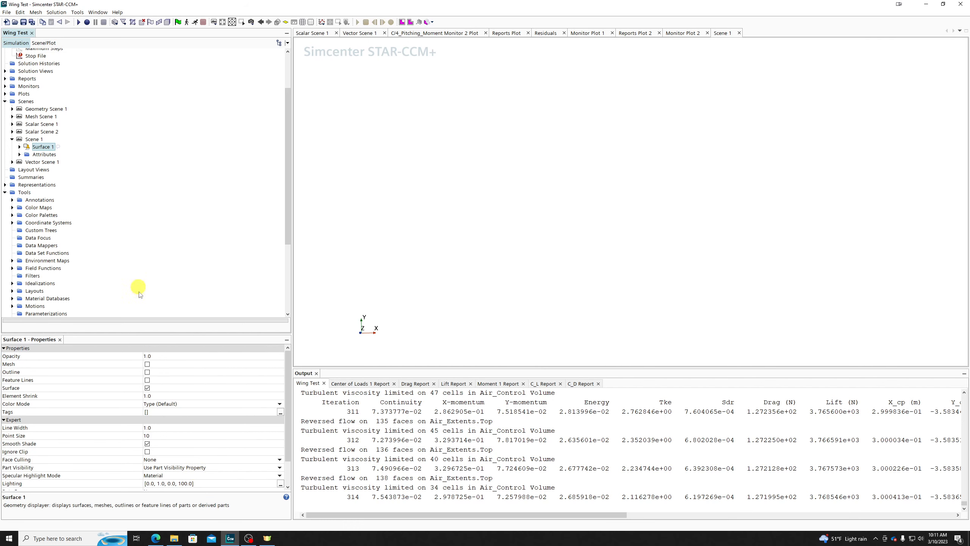
Set the opacity of the Surface 1 displayer to 1
{"action": "left_click", "coordinate": [176, 356]}
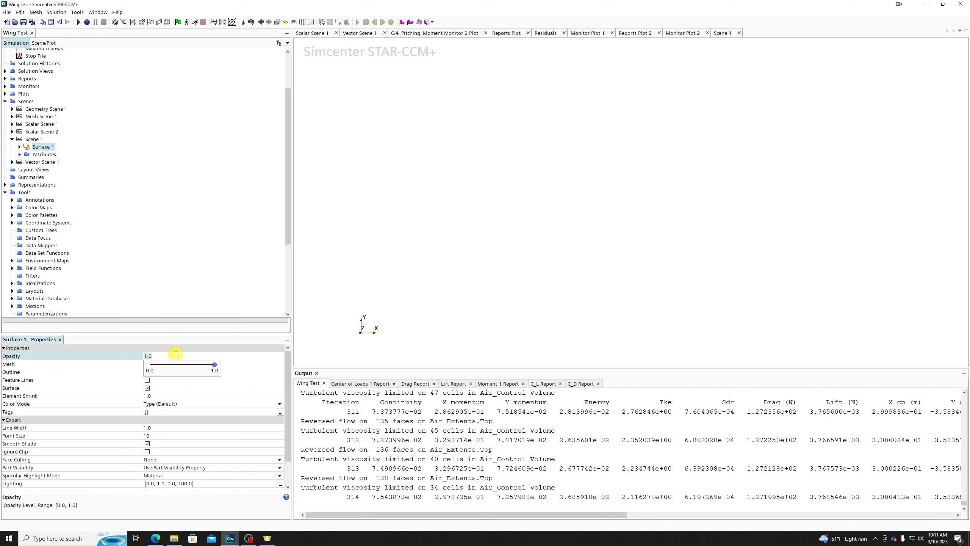
{"action": "key", "text": "Return"}
{"action": "left_click", "coordinate": [176, 354]}
{"action": "type", "text": "1"}
{"action": "key", "text": "Return"}
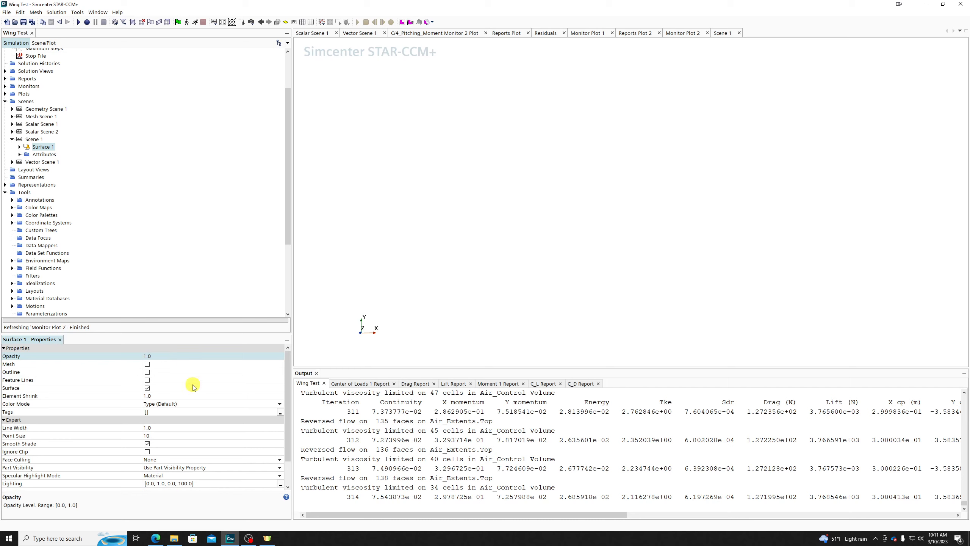
Try out the Mesh, Outline and Feature Lines display options of the Surface 1 displayer
{"action": "left_click", "coordinate": [147, 364]}
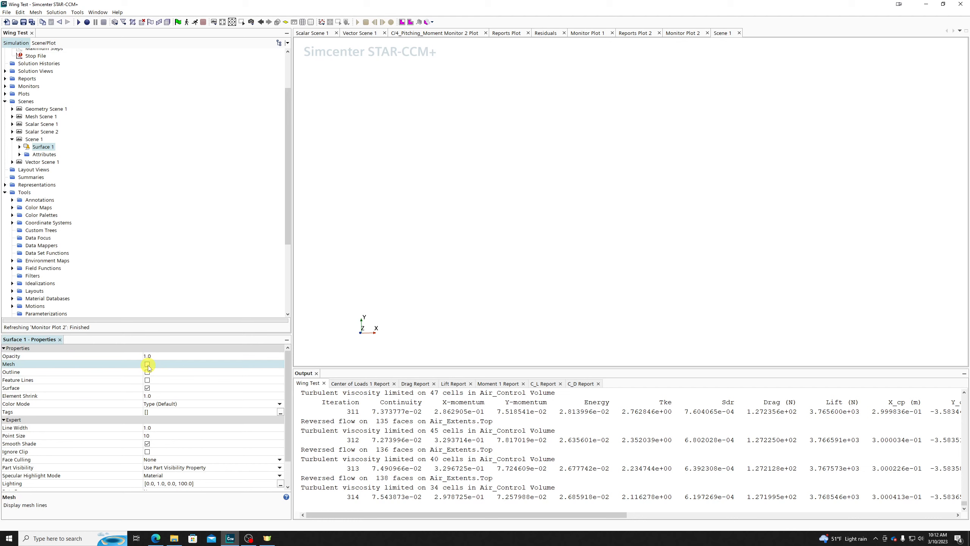
{"action": "left_click", "coordinate": [148, 372]}
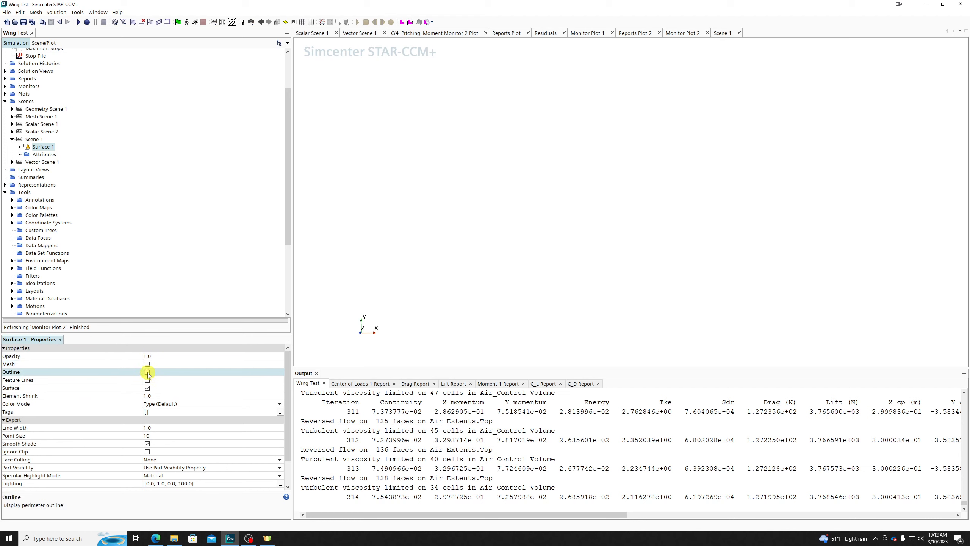
{"action": "left_click", "coordinate": [147, 380]}
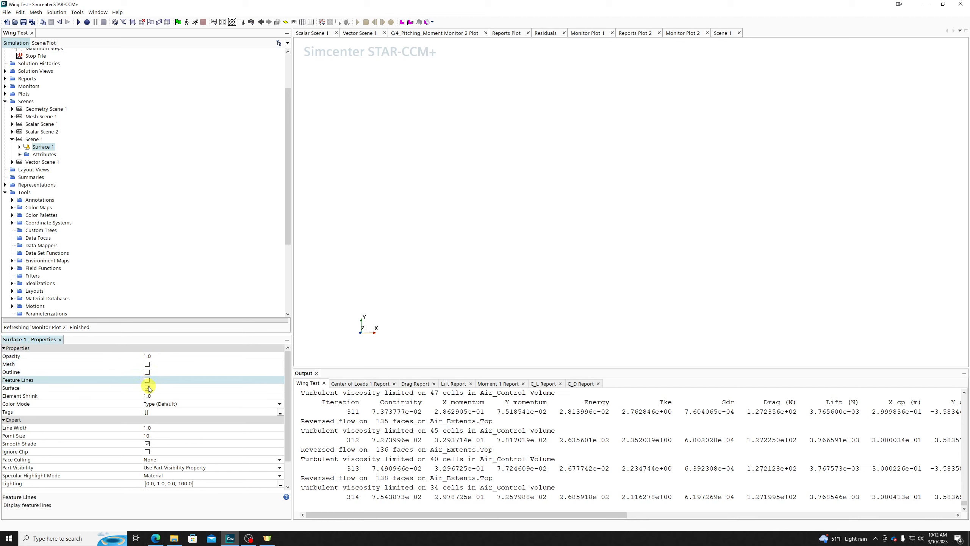
Try out combinations of the Surface 1 displayer's Mesh, Outline and Surface options, ending with only Mesh and Surface enabled
{"action": "left_click", "coordinate": [147, 388]}
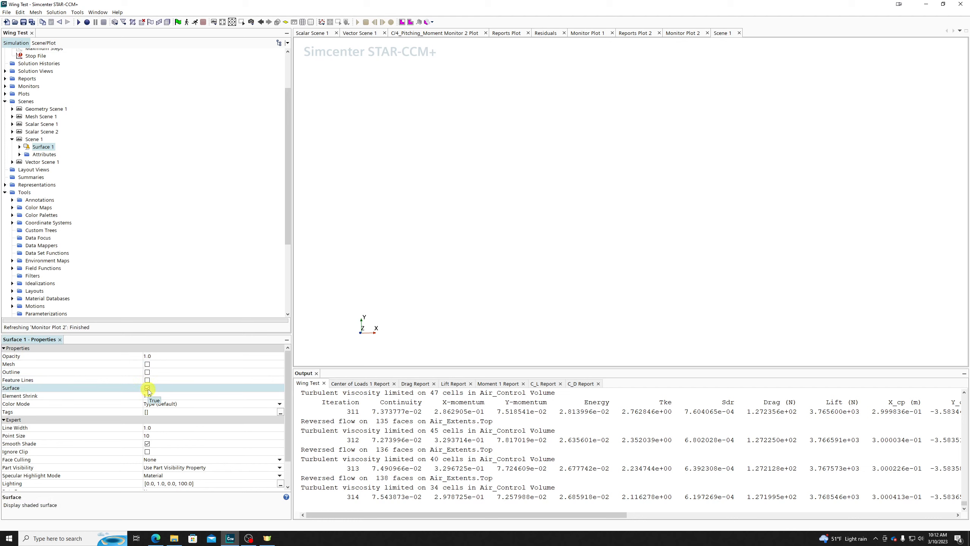
{"action": "left_click", "coordinate": [148, 364]}
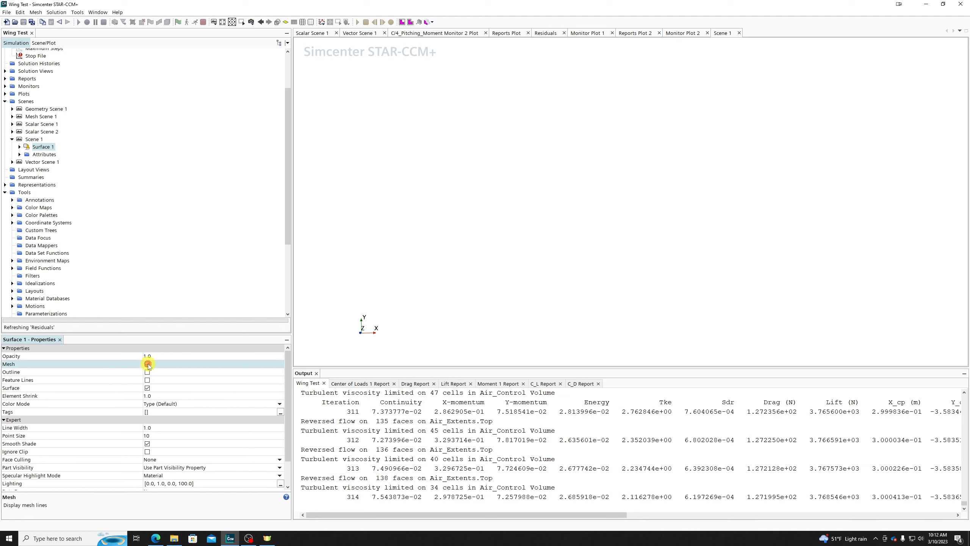
{"action": "left_click", "coordinate": [147, 389]}
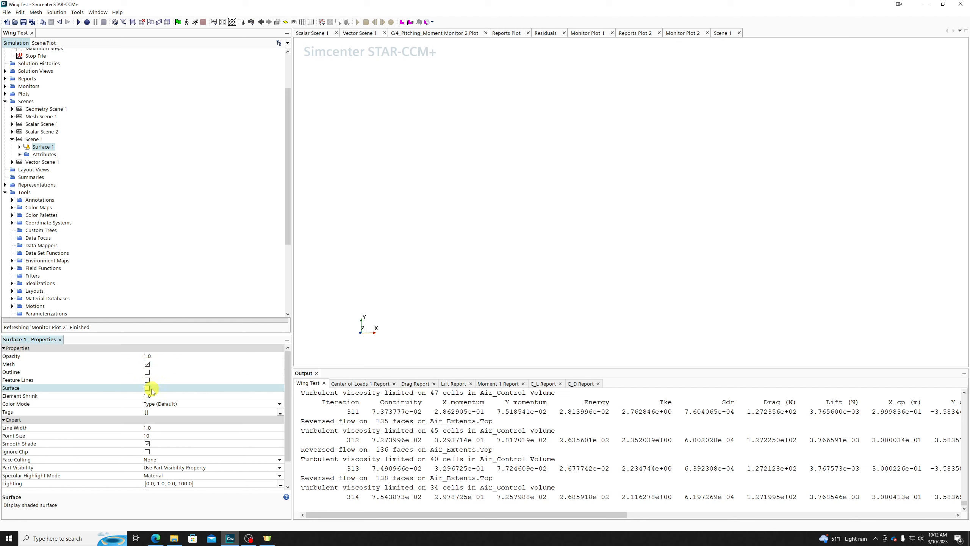
{"action": "left_click", "coordinate": [147, 372]}
{"action": "left_click", "coordinate": [147, 364]}
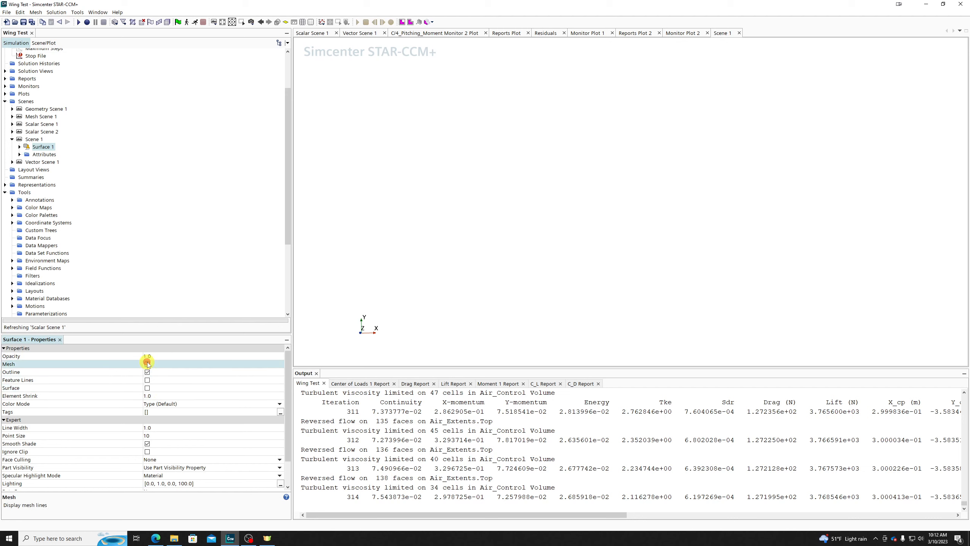
{"action": "left_click", "coordinate": [147, 364]}
{"action": "left_click", "coordinate": [148, 373]}
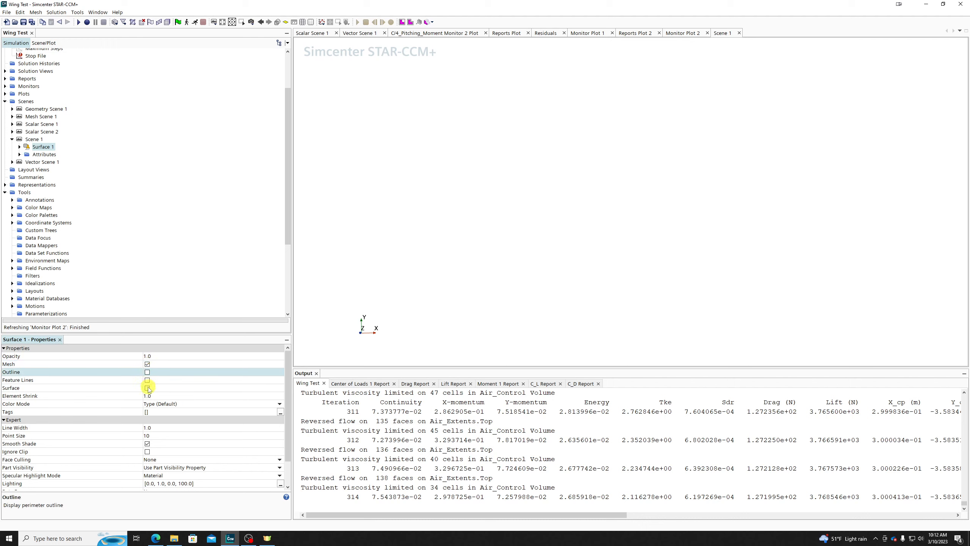
{"action": "left_click", "coordinate": [147, 389]}
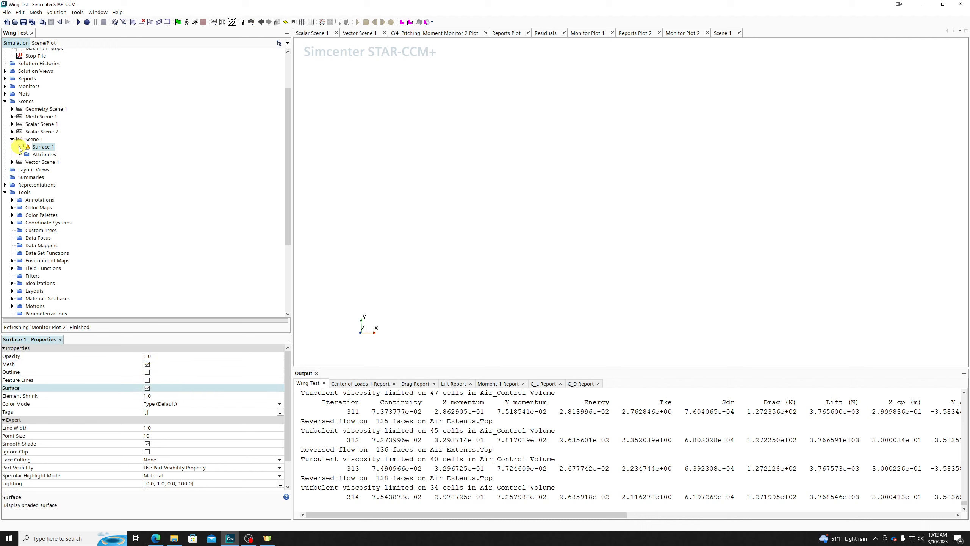
Expand the Surface 1 displayer and open the selection of its parts for editing
{"action": "scroll", "coordinate": [188, 457], "scroll_direction": "down", "scroll_amount": 1}
{"action": "scroll", "coordinate": [172, 405], "scroll_direction": "up", "scroll_amount": 1}
{"action": "left_click", "coordinate": [19, 147]}
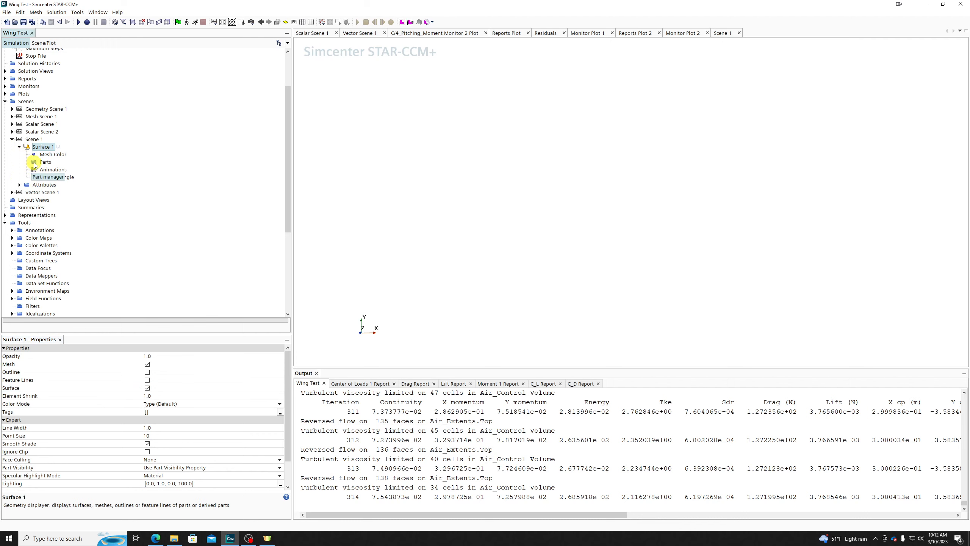
{"action": "left_click", "coordinate": [38, 163]}
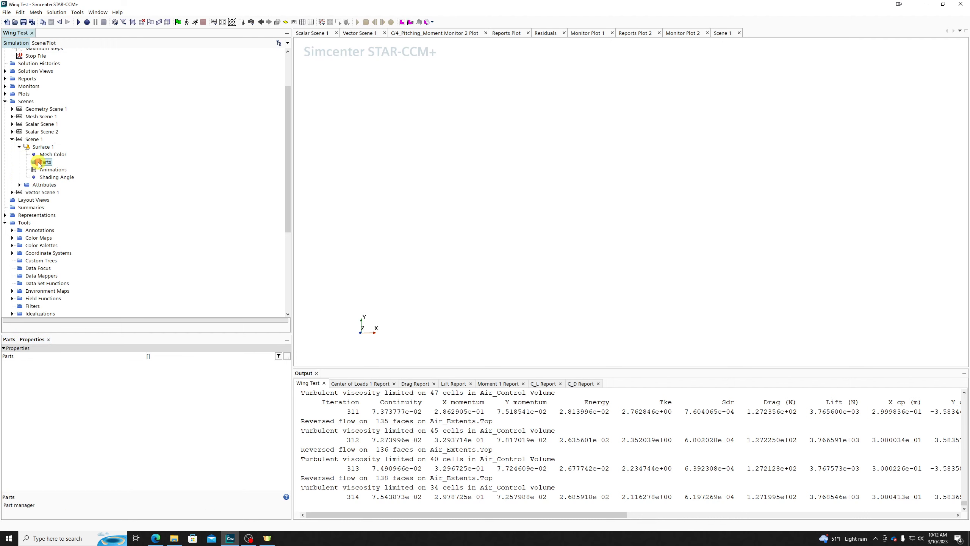
{"action": "left_click", "coordinate": [169, 357]}
Assign the Wing.Faces boundary of the Air_Control Volume region as the part shown by the Surface 1 displayer
{"action": "left_click", "coordinate": [386, 166]}
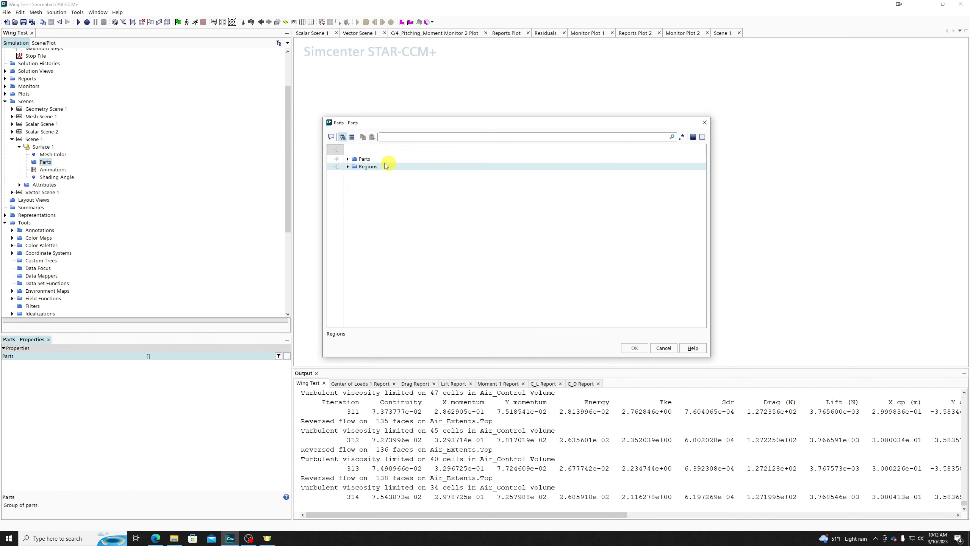
{"action": "left_click", "coordinate": [347, 167]}
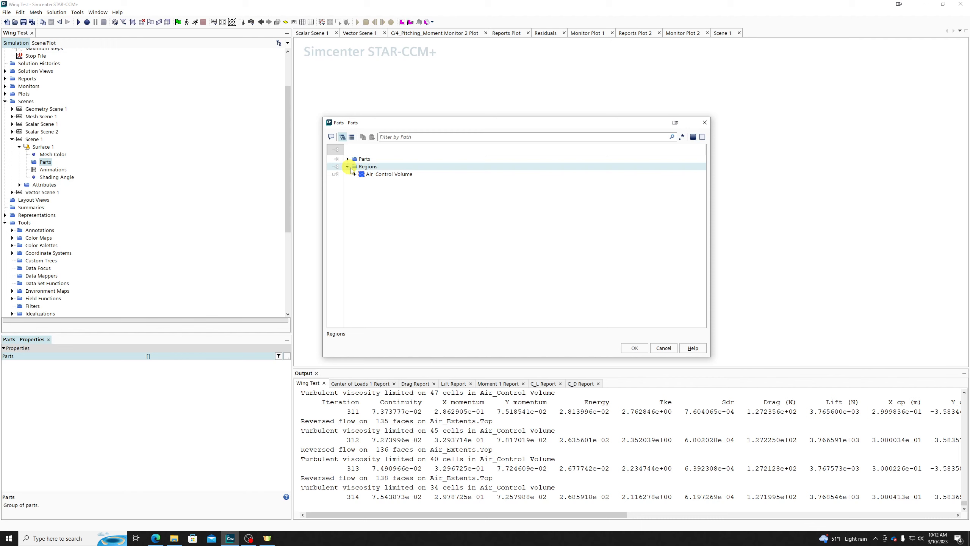
{"action": "left_click", "coordinate": [355, 174]}
{"action": "left_click", "coordinate": [355, 174]}
{"action": "left_click", "coordinate": [362, 190]}
{"action": "left_click", "coordinate": [364, 183]}
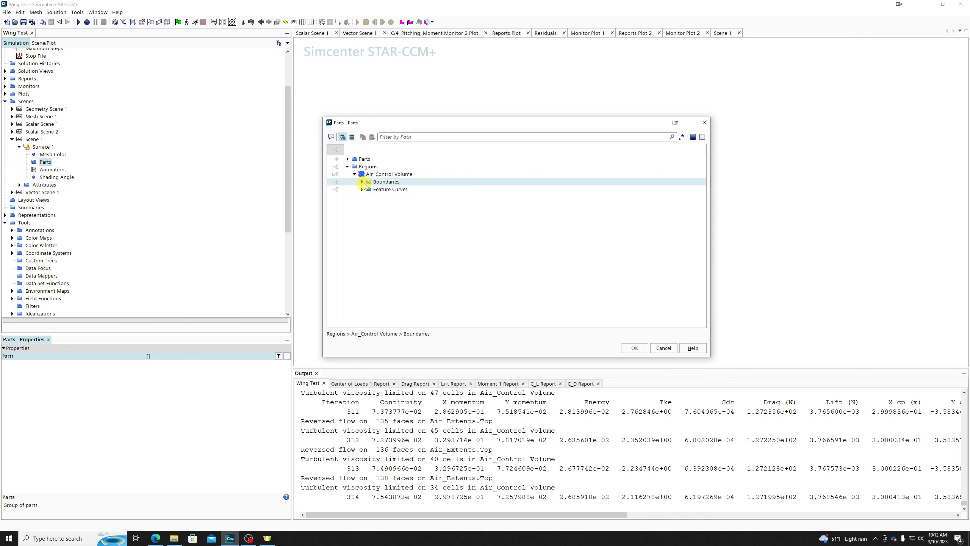
{"action": "left_click", "coordinate": [362, 183]}
{"action": "left_click", "coordinate": [396, 220]}
{"action": "left_click", "coordinate": [396, 220]}
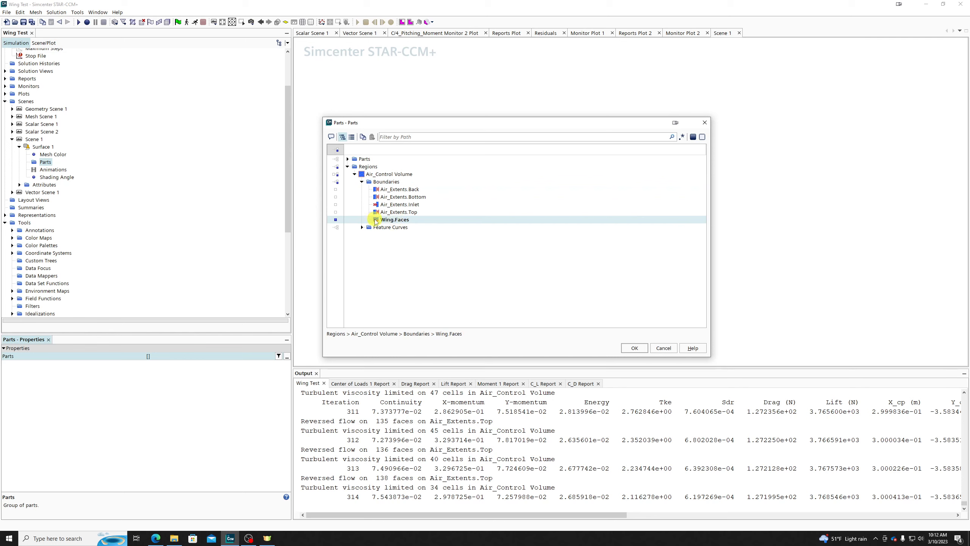
{"action": "left_click", "coordinate": [635, 348]}
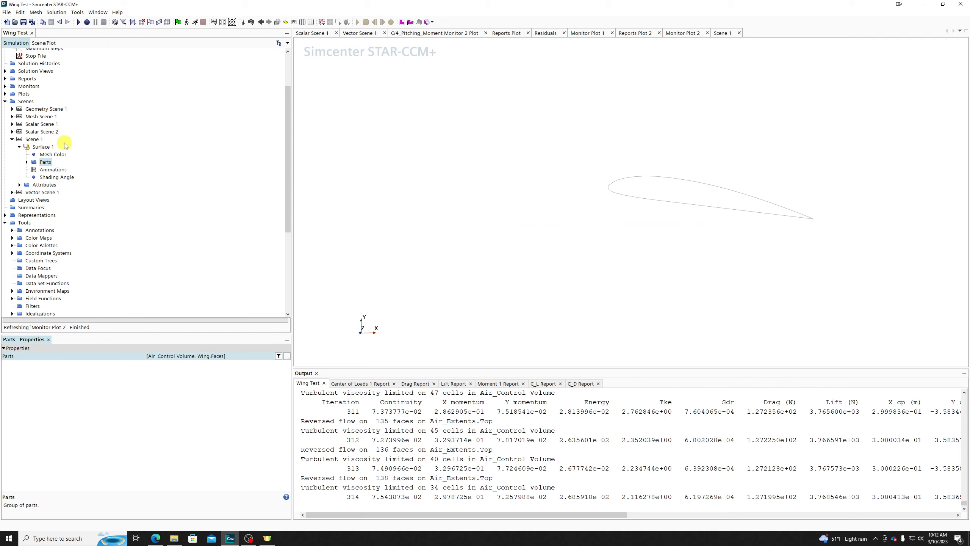
Deselect the Regions entries in the Surface 1 displayer's parts and expand the Wing geometry part down to its surfaces
{"action": "left_click_drag", "start_coordinate": [607, 244], "coordinate": [693, 238]}
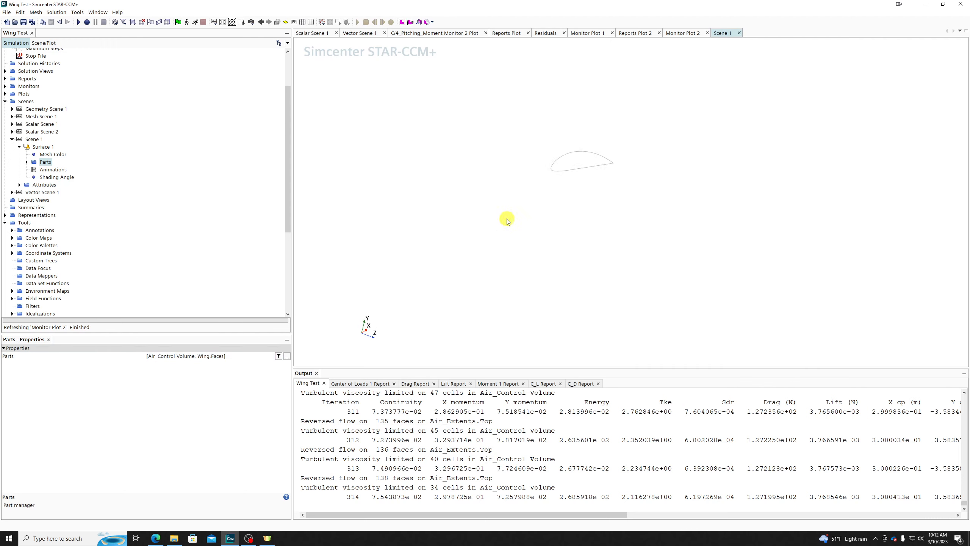
{"action": "scroll", "coordinate": [550, 161], "scroll_direction": "up", "scroll_amount": 1}
{"action": "scroll", "coordinate": [623, 149], "scroll_direction": "up", "scroll_amount": 3}
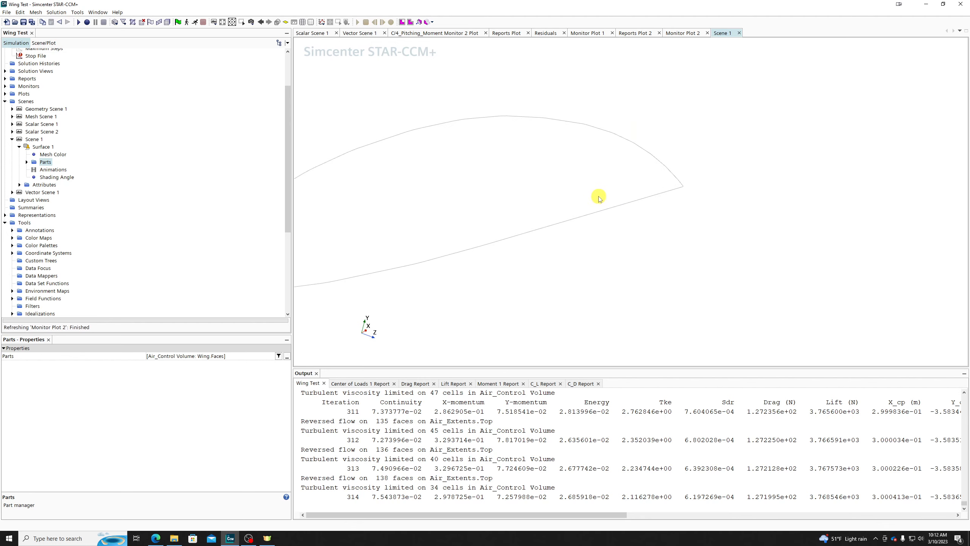
{"action": "scroll", "coordinate": [598, 197], "scroll_direction": "down", "scroll_amount": 2}
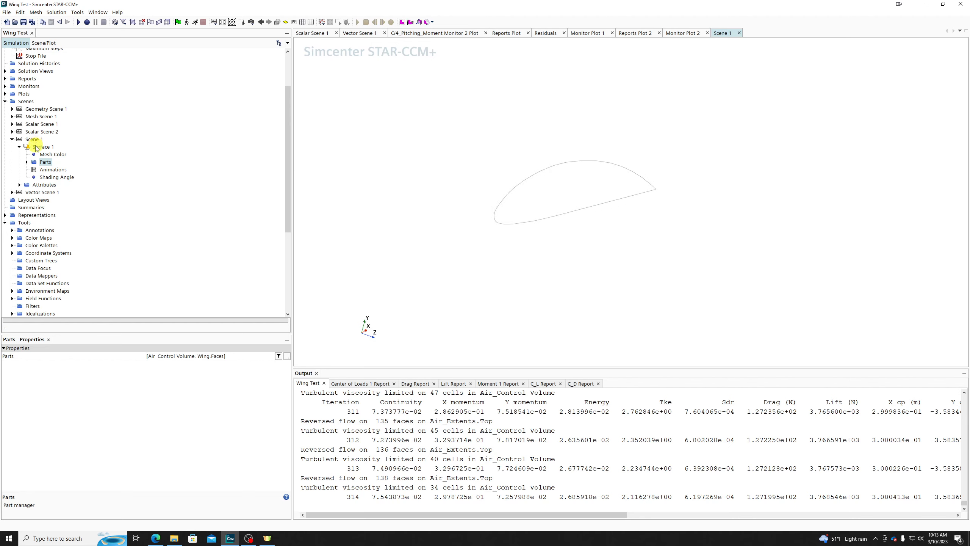
{"action": "left_click", "coordinate": [236, 358]}
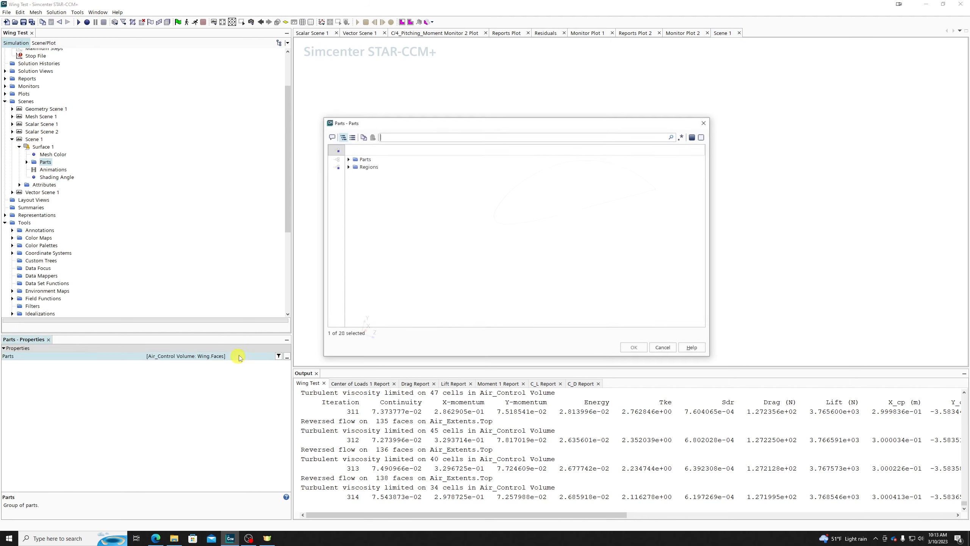
{"action": "left_click", "coordinate": [340, 168]}
{"action": "left_click", "coordinate": [349, 158]}
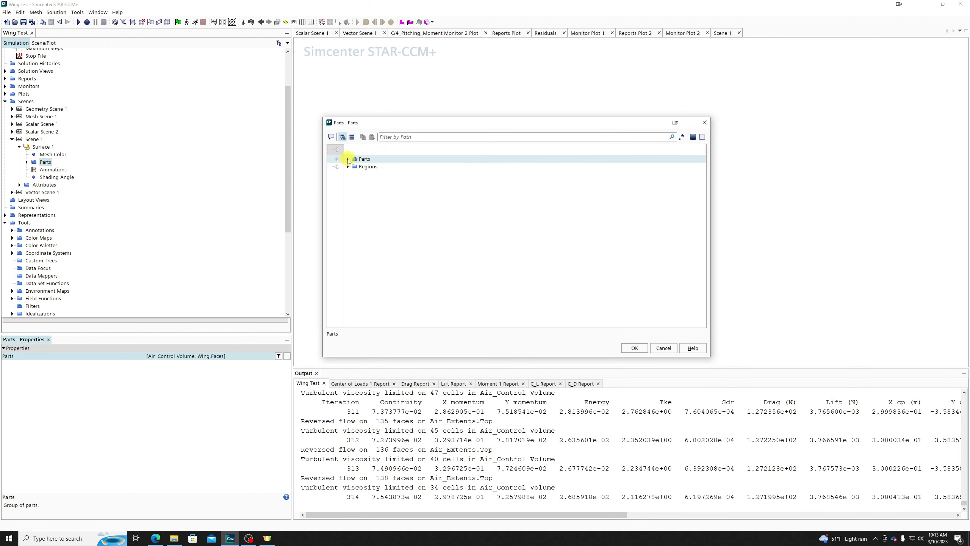
{"action": "left_click", "coordinate": [347, 159]}
{"action": "left_click", "coordinate": [355, 182]}
{"action": "left_click", "coordinate": [367, 190]}
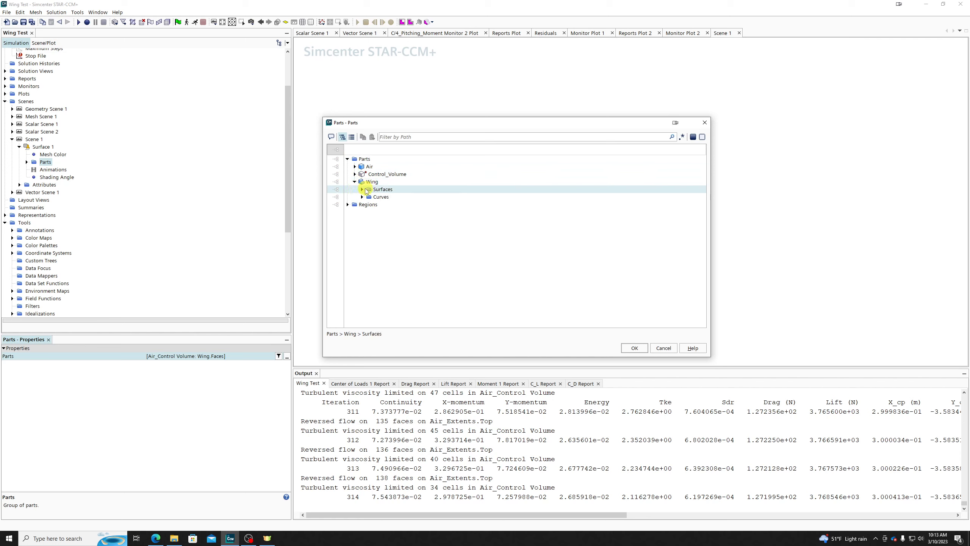
Assign the Wing surfaces Airfoil_TE and Faces as the displayed parts of Surface 1 in Scene 1
{"action": "left_click", "coordinate": [362, 189]}
{"action": "left_click", "coordinate": [390, 197]}
{"action": "left_click", "coordinate": [338, 205]}
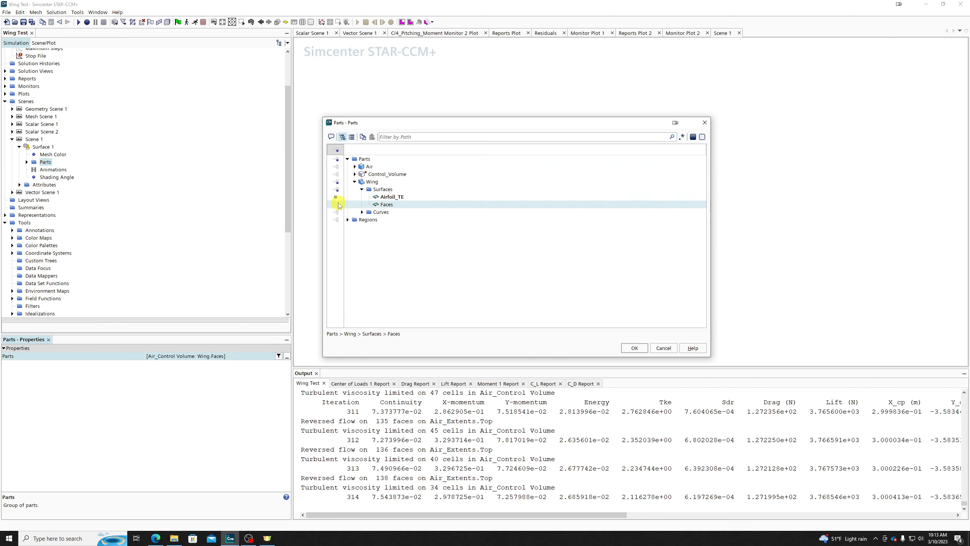
{"action": "left_click", "coordinate": [635, 348]}
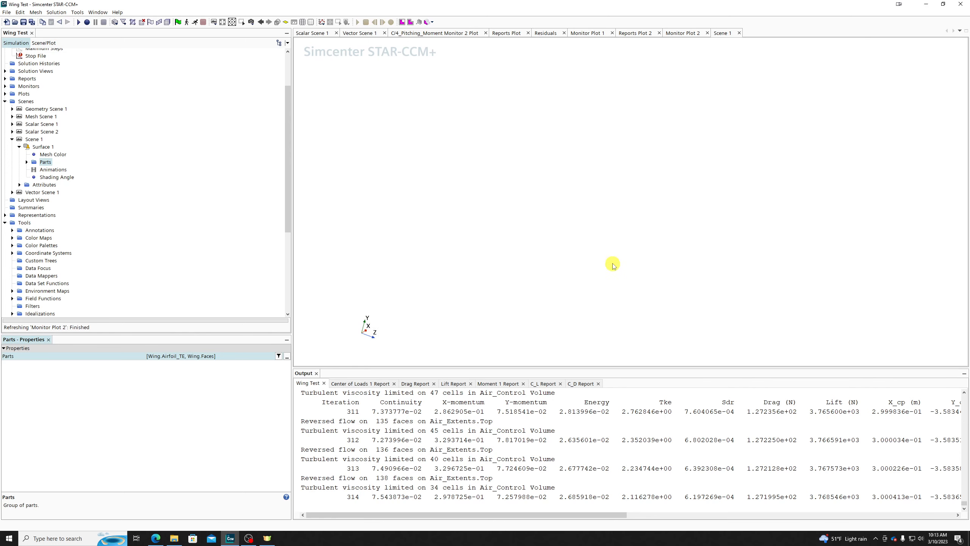
Set the representation of the Surface 1 displayer in Scene 1 to Geometry
{"action": "left_click", "coordinate": [34, 140]}
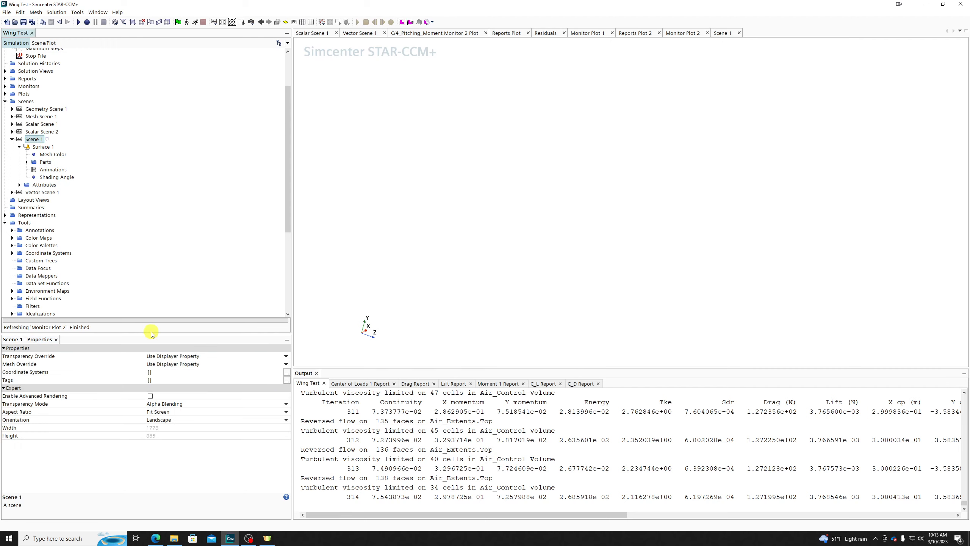
{"action": "left_click", "coordinate": [42, 145]}
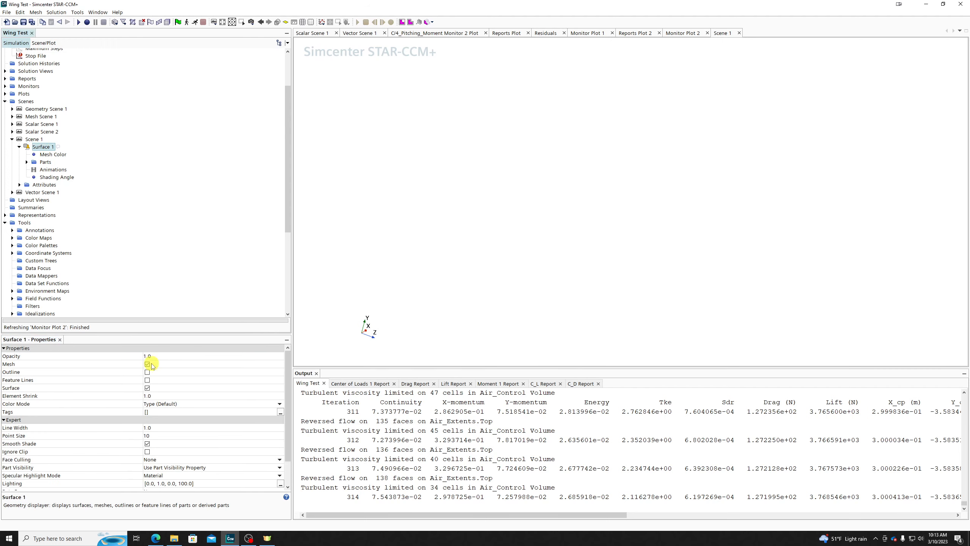
{"action": "scroll", "coordinate": [160, 382], "scroll_direction": "down", "scroll_amount": 3}
{"action": "left_click", "coordinate": [173, 486]}
{"action": "left_click", "coordinate": [168, 501]}
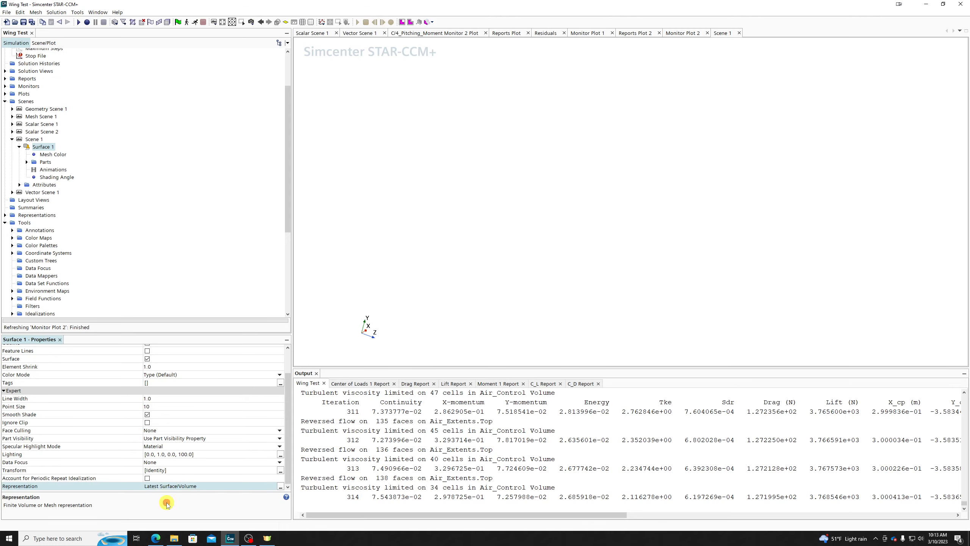
{"action": "left_click_drag", "start_coordinate": [722, 93], "coordinate": [746, 252]}
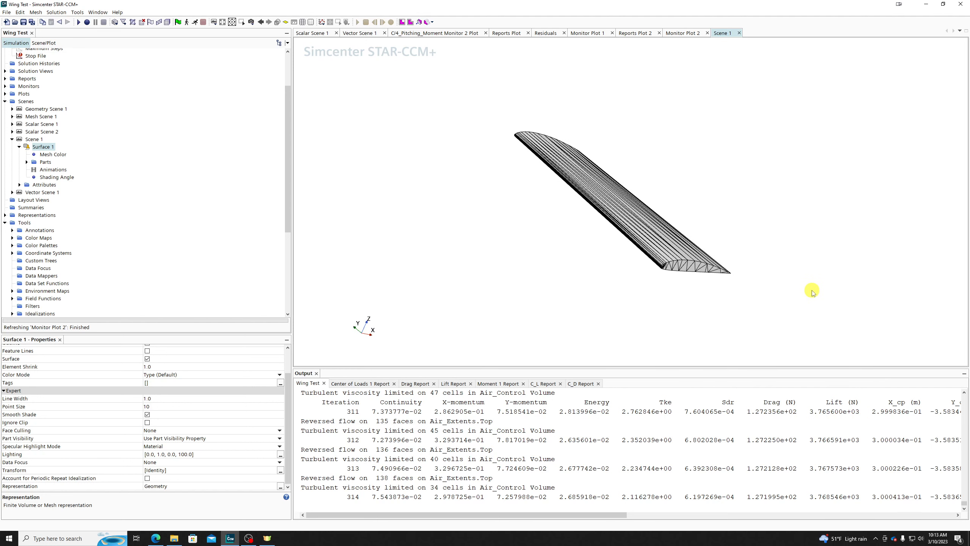
{"action": "left_click_drag", "start_coordinate": [813, 292], "coordinate": [833, 261]}
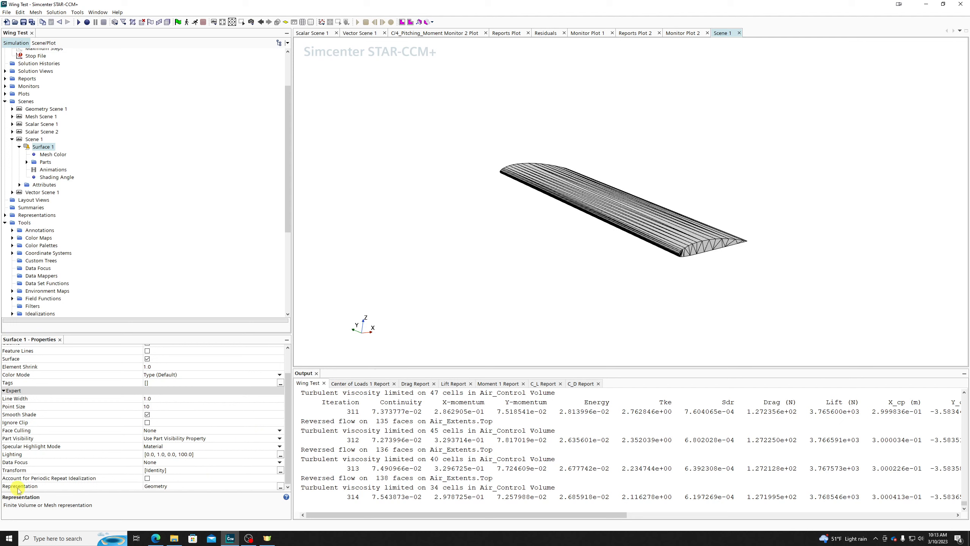
Clear the representation of the Surface 1 displayer and set it back to Geometry
{"action": "left_click", "coordinate": [189, 488]}
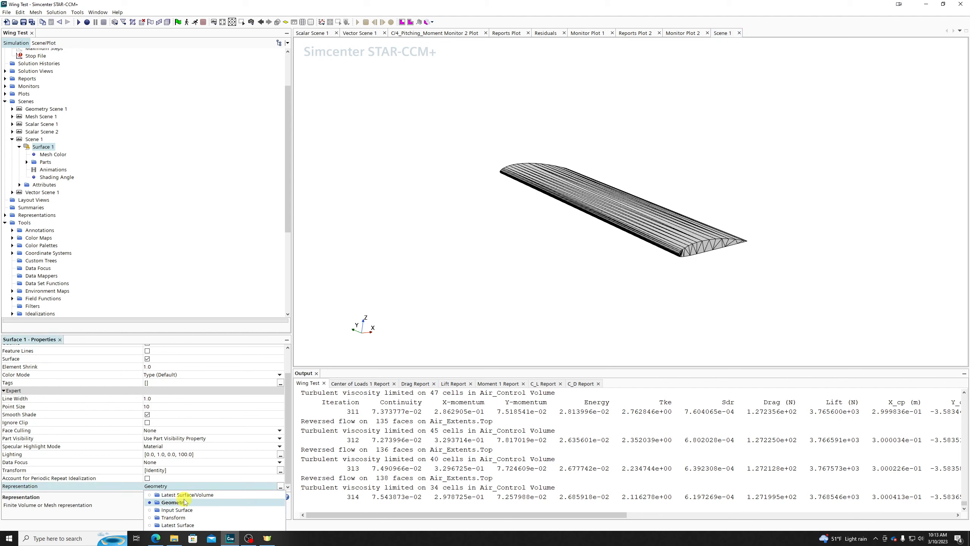
{"action": "left_click", "coordinate": [184, 502]}
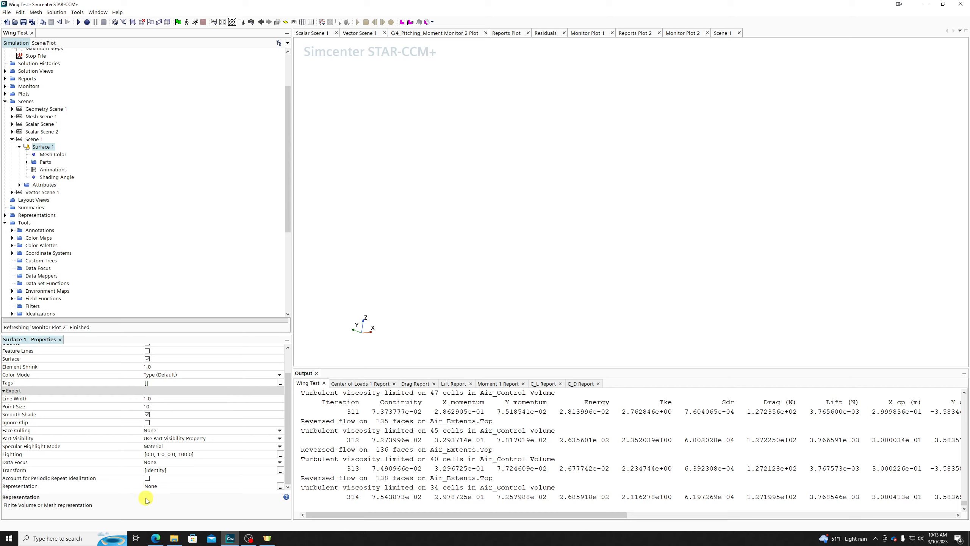
{"action": "left_click", "coordinate": [167, 486]}
{"action": "left_click", "coordinate": [164, 497]}
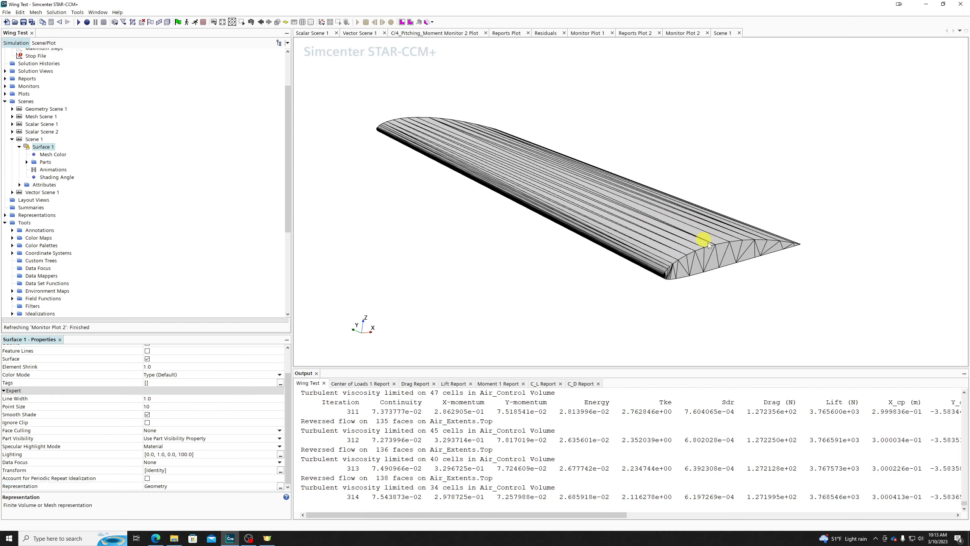
Turn off the shaded surface of the Surface 1 displayer, leaving only the wing's mesh lines
{"action": "left_click_drag", "start_coordinate": [708, 244], "coordinate": [636, 75]}
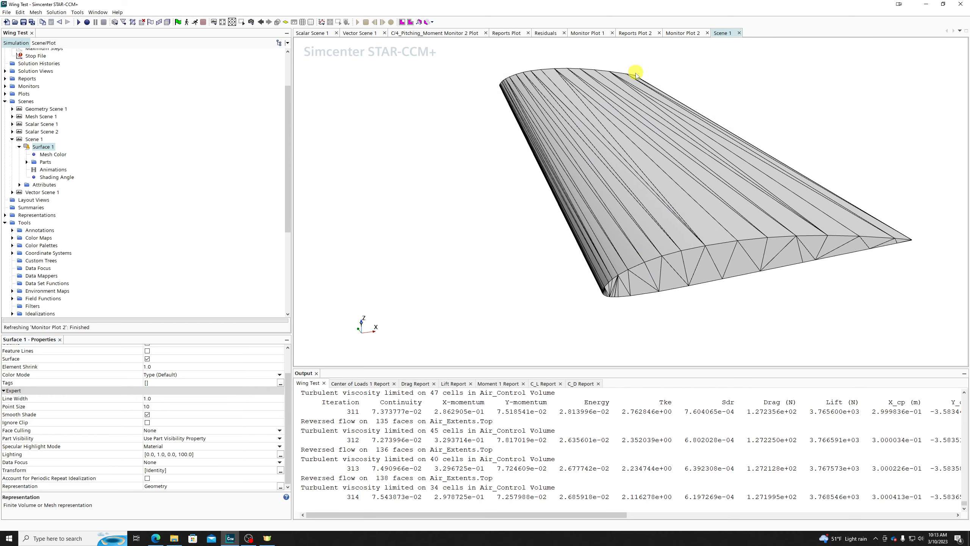
{"action": "scroll", "coordinate": [650, 186], "scroll_direction": "down", "scroll_amount": 3}
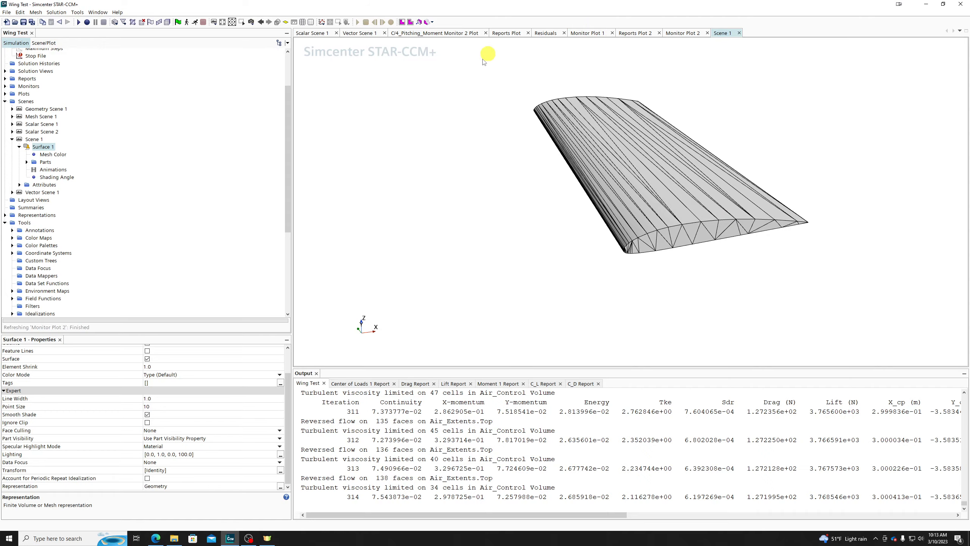
{"action": "mouse_move", "coordinate": [621, 213]}
{"action": "left_mouse_down"}
{"action": "mouse_move", "coordinate": [713, 189]}
{"action": "mouse_move", "coordinate": [662, 124]}
{"action": "mouse_move", "coordinate": [534, 149]}
{"action": "mouse_move", "coordinate": [520, 213]}
{"action": "mouse_move", "coordinate": [661, 219]}
{"action": "mouse_move", "coordinate": [627, 209]}
{"action": "left_mouse_up"}
{"action": "left_click", "coordinate": [35, 140]}
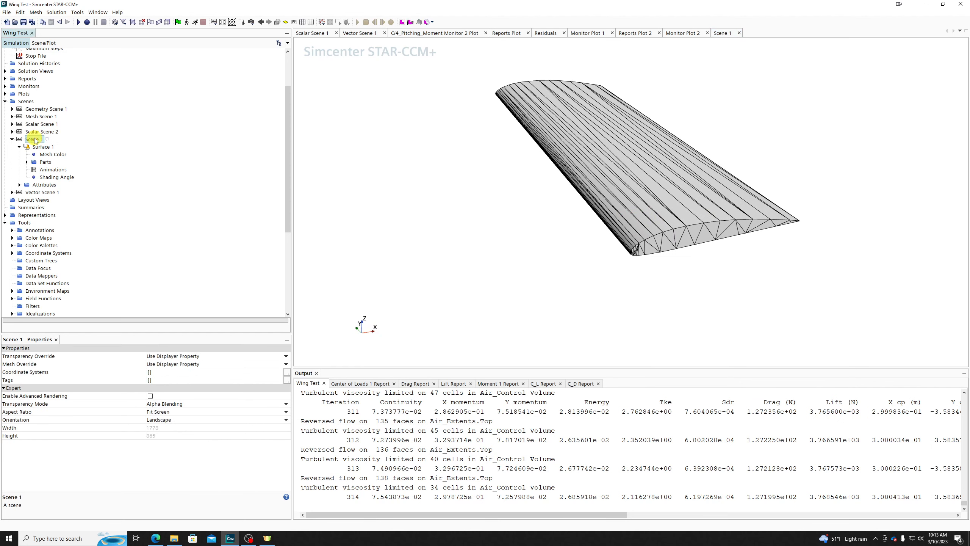
{"action": "left_click", "coordinate": [41, 147]}
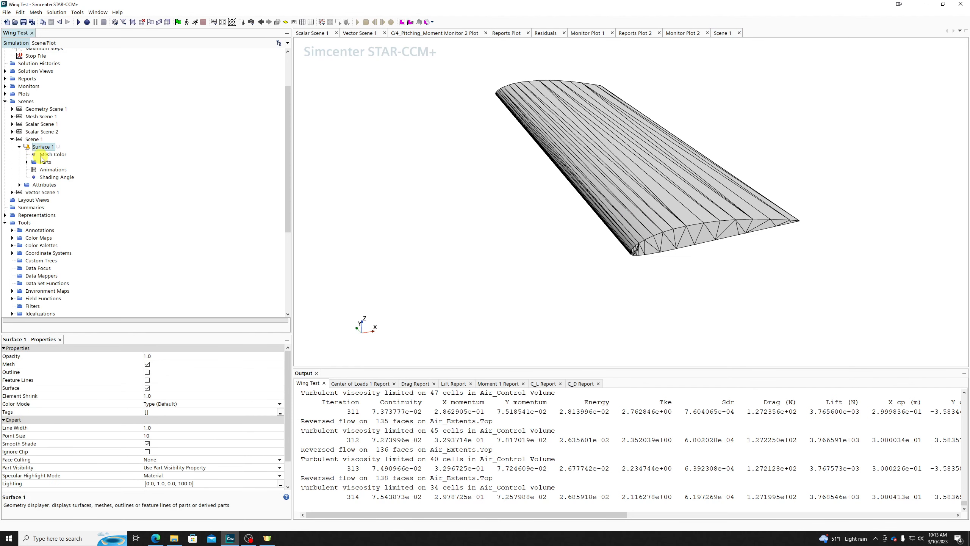
{"action": "left_click", "coordinate": [147, 388]}
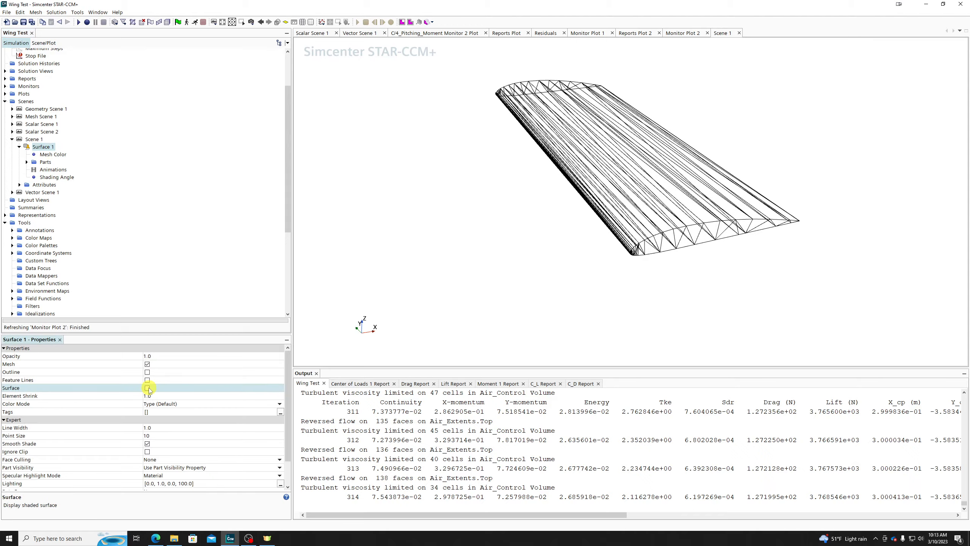
{"action": "mouse_move", "coordinate": [645, 293]}
{"action": "left_mouse_down"}
{"action": "mouse_move", "coordinate": [693, 264]}
{"action": "mouse_move", "coordinate": [673, 233]}
{"action": "mouse_move", "coordinate": [573, 206]}
{"action": "mouse_move", "coordinate": [494, 238]}
{"action": "mouse_move", "coordinate": [468, 261]}
{"action": "mouse_move", "coordinate": [428, 268]}
{"action": "mouse_move", "coordinate": [743, 247]}
{"action": "mouse_move", "coordinate": [696, 263]}
{"action": "mouse_move", "coordinate": [712, 283]}
{"action": "mouse_move", "coordinate": [689, 223]}
{"action": "mouse_move", "coordinate": [692, 243]}
{"action": "left_mouse_up"}
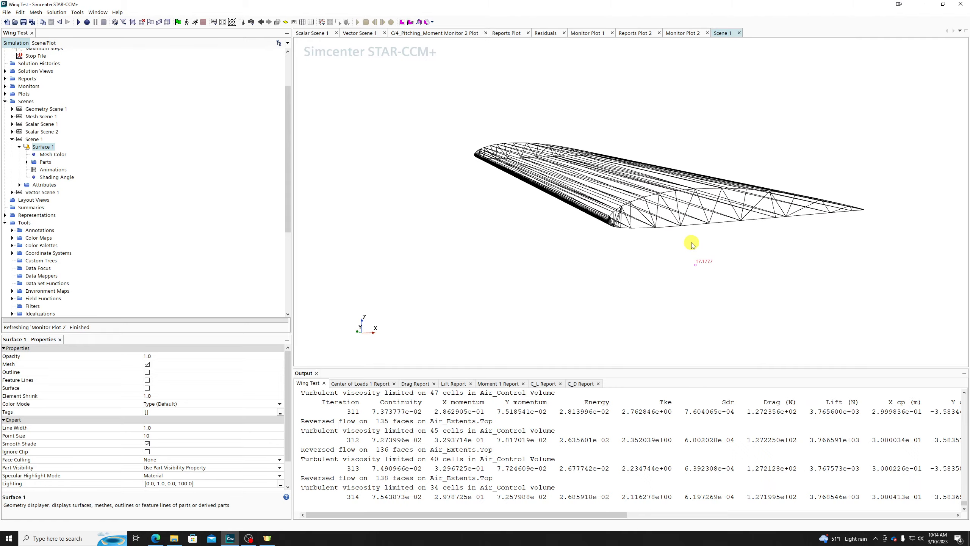
Show only the perimeter outline of the wing by enabling Outline and disabling Mesh for Surface 1
{"action": "left_click", "coordinate": [147, 371]}
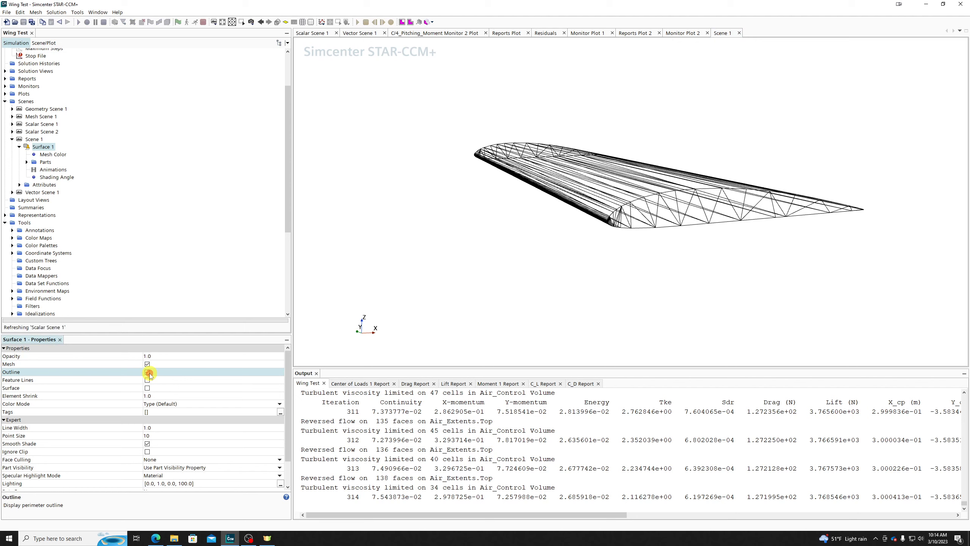
{"action": "left_click", "coordinate": [148, 364]}
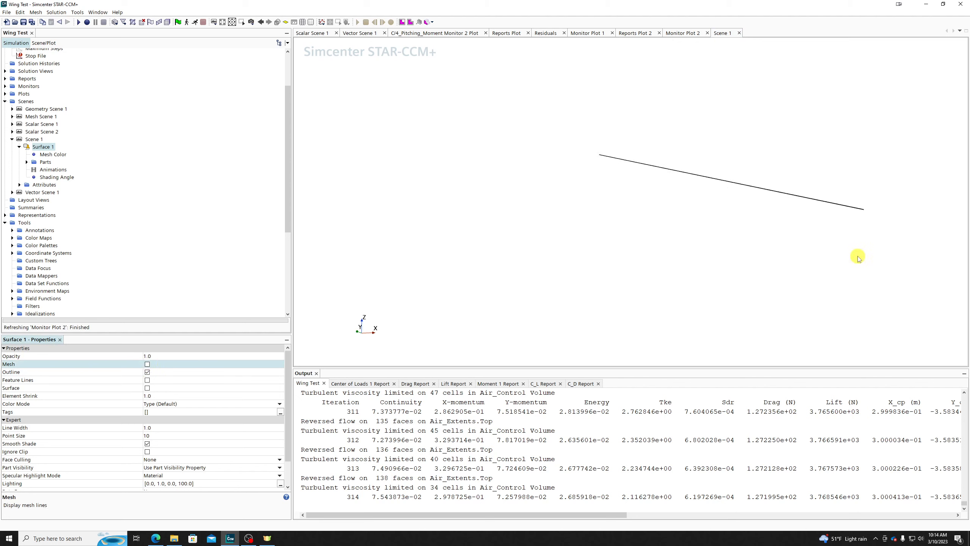
{"action": "left_click_drag", "start_coordinate": [858, 257], "coordinate": [700, 230]}
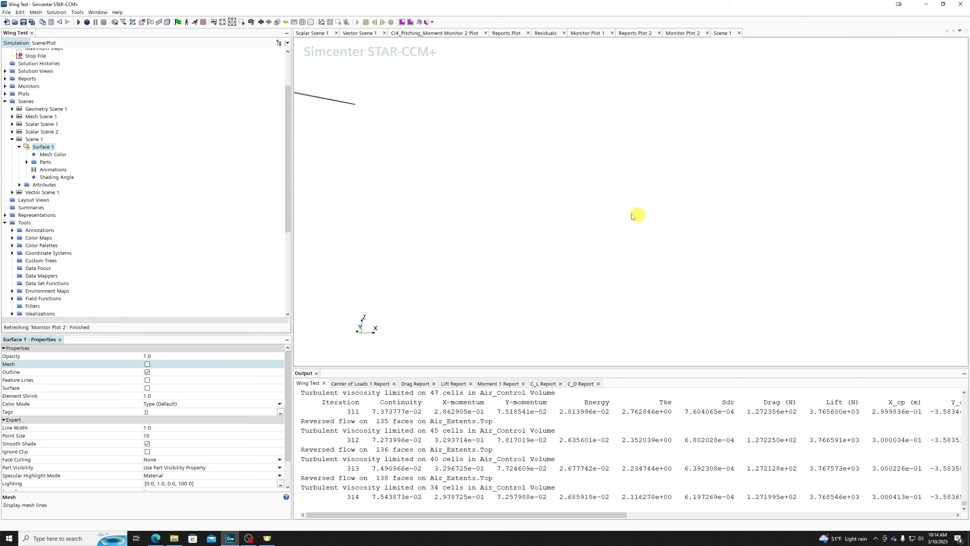
{"action": "left_click_drag", "start_coordinate": [632, 217], "coordinate": [598, 192]}
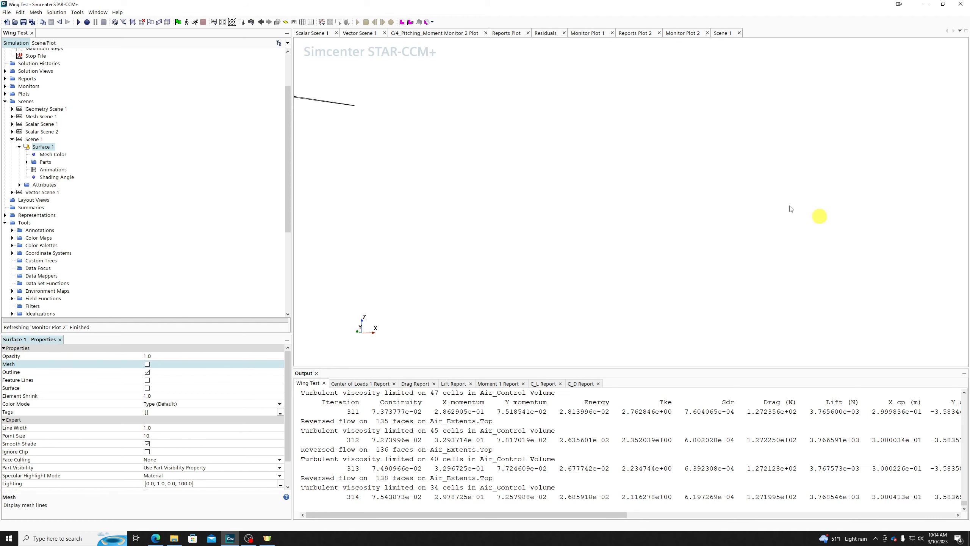
{"action": "left_click_drag", "start_coordinate": [520, 126], "coordinate": [757, 207]}
{"action": "left_click_drag", "start_coordinate": [557, 289], "coordinate": [556, 287]}
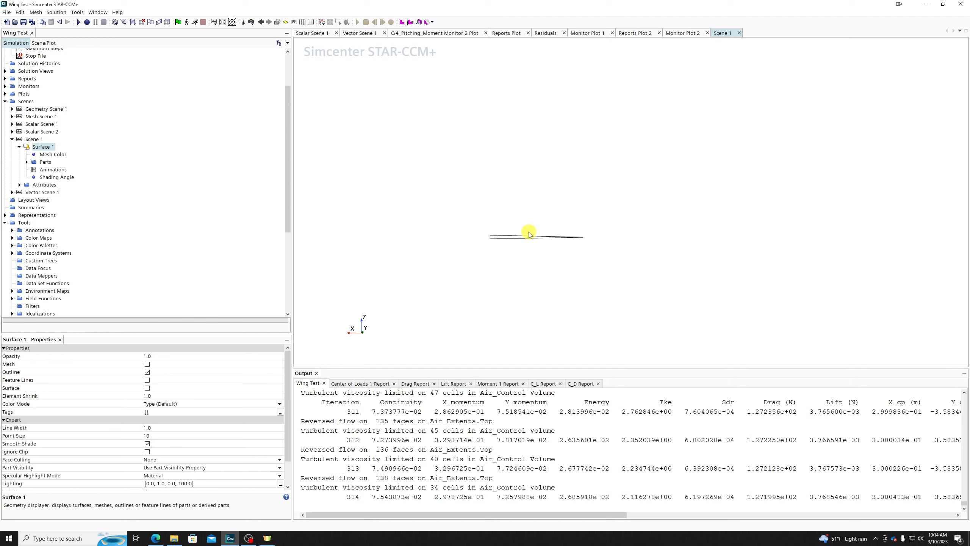
Replace the outline of Surface 1 with feature lines to show the airfoil edges
{"action": "left_click", "coordinate": [147, 371]}
{"action": "left_click", "coordinate": [147, 380]}
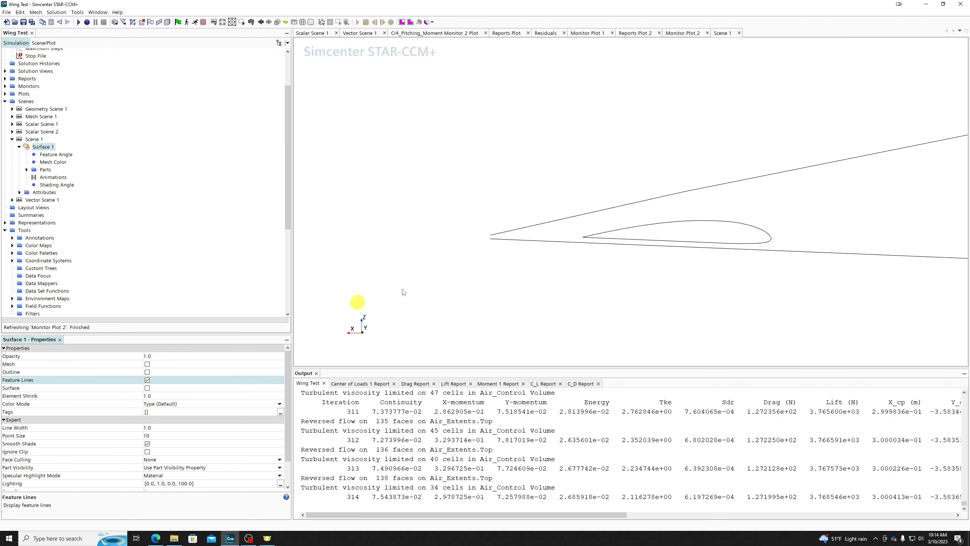
{"action": "left_click_drag", "start_coordinate": [357, 304], "coordinate": [542, 267]}
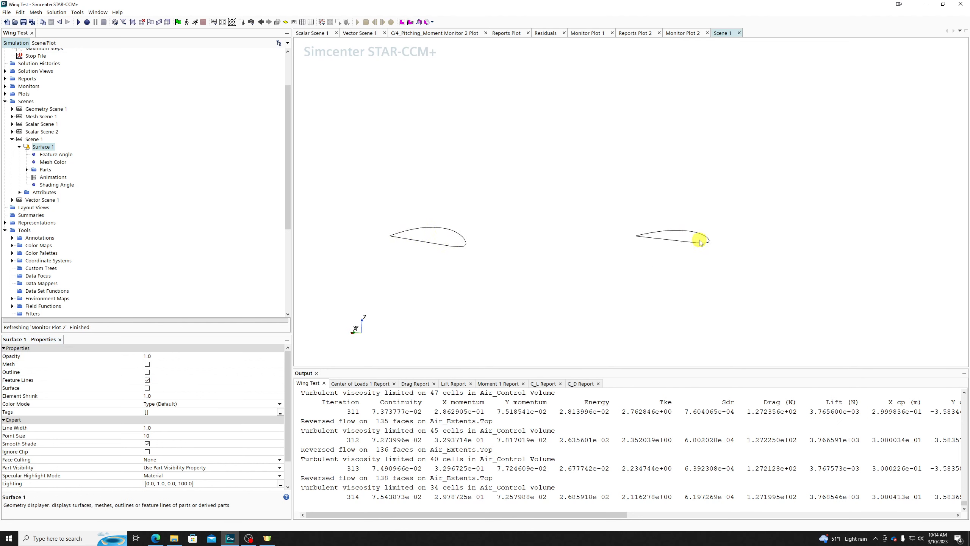
Hide the feature lines of Surface 1 and display the wing as a shaded surface
{"action": "left_click", "coordinate": [148, 379]}
{"action": "left_click", "coordinate": [147, 388]}
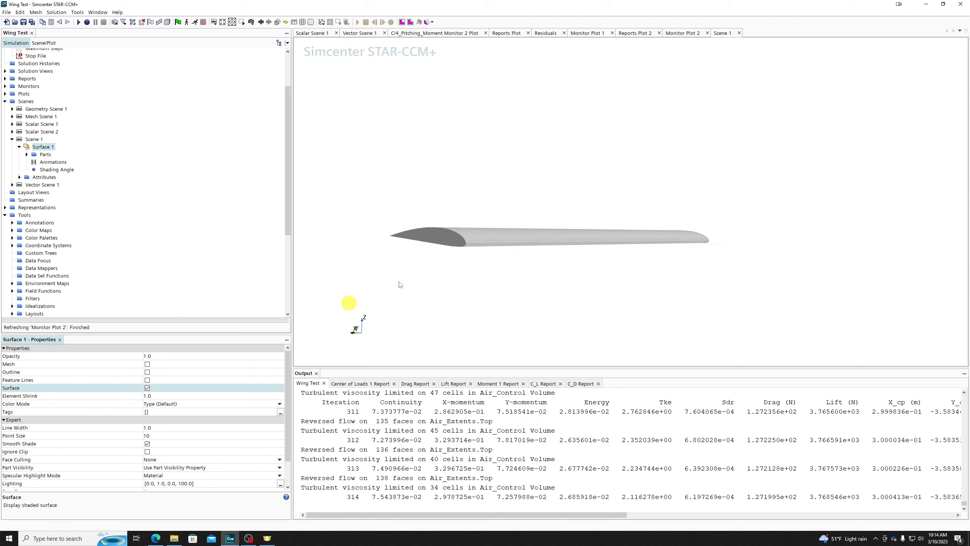
{"action": "left_click_drag", "start_coordinate": [567, 213], "coordinate": [552, 280]}
Set the opacity of Surface 1 to 0.5 and display the mesh lines on the wing
{"action": "left_click", "coordinate": [162, 357]}
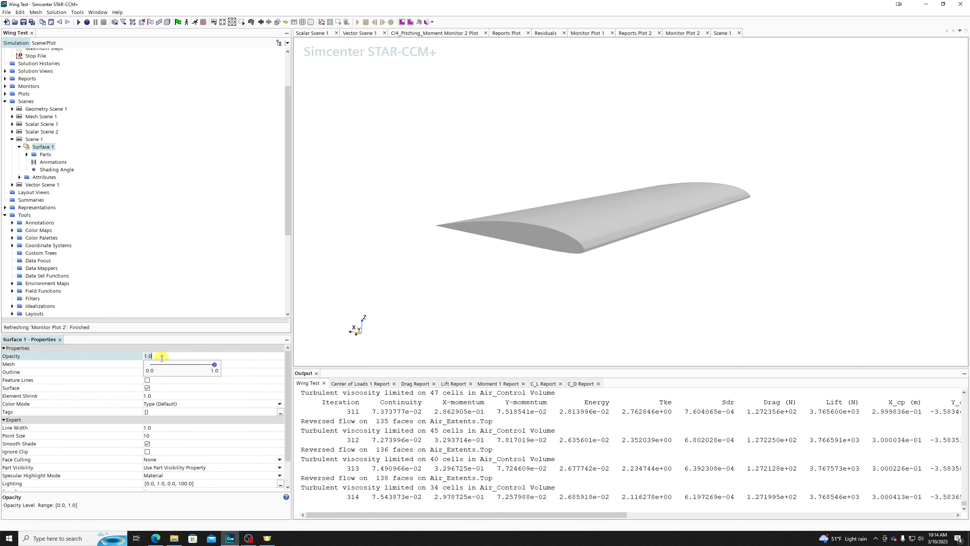
{"action": "type", "text": "0.5"}
{"action": "key", "text": "Return"}
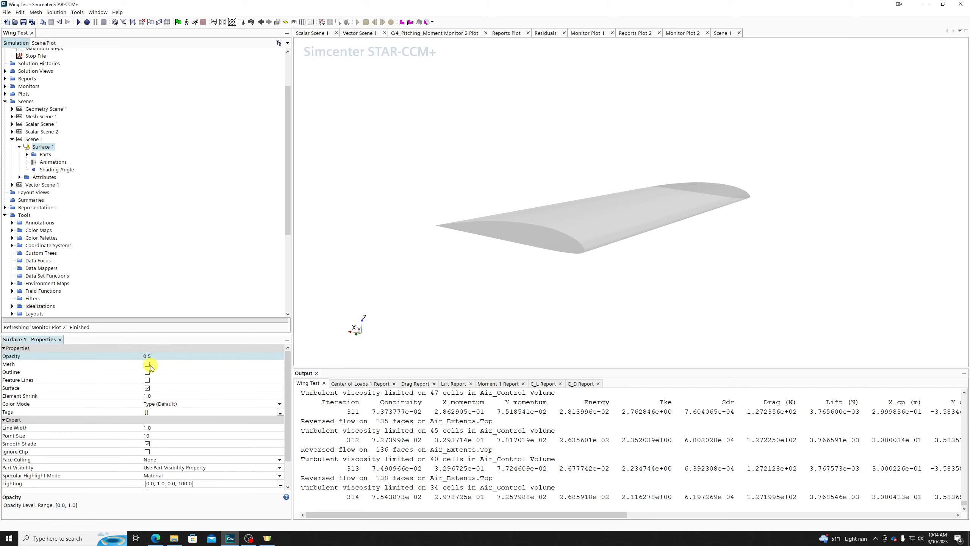
{"action": "left_click", "coordinate": [147, 365]}
{"action": "scroll", "coordinate": [595, 225], "scroll_direction": "up", "scroll_amount": 3}
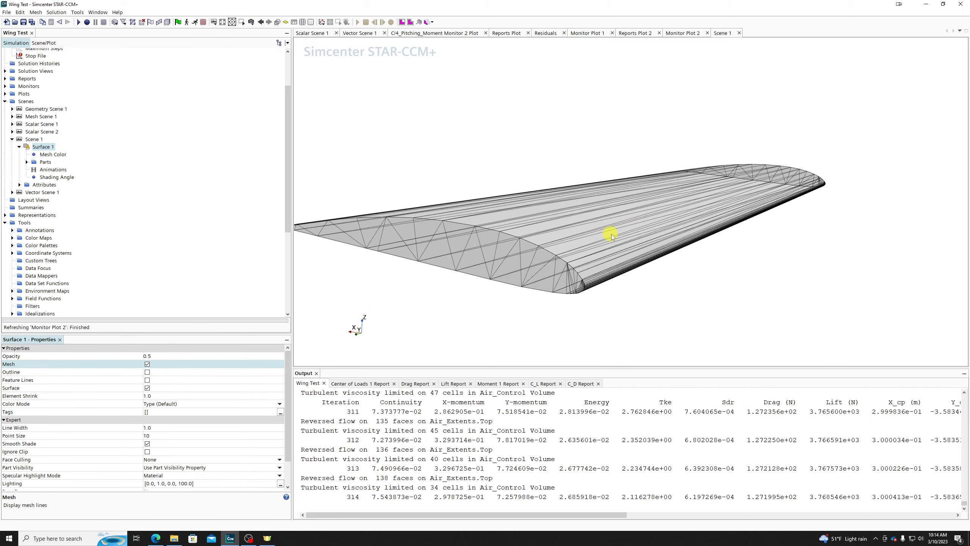
{"action": "mouse_move", "coordinate": [611, 236]}
{"action": "left_mouse_down"}
{"action": "mouse_move", "coordinate": [660, 234]}
{"action": "mouse_move", "coordinate": [651, 225]}
{"action": "mouse_move", "coordinate": [643, 234]}
{"action": "mouse_move", "coordinate": [678, 210]}
{"action": "mouse_move", "coordinate": [589, 244]}
{"action": "mouse_move", "coordinate": [605, 242]}
{"action": "left_mouse_up"}
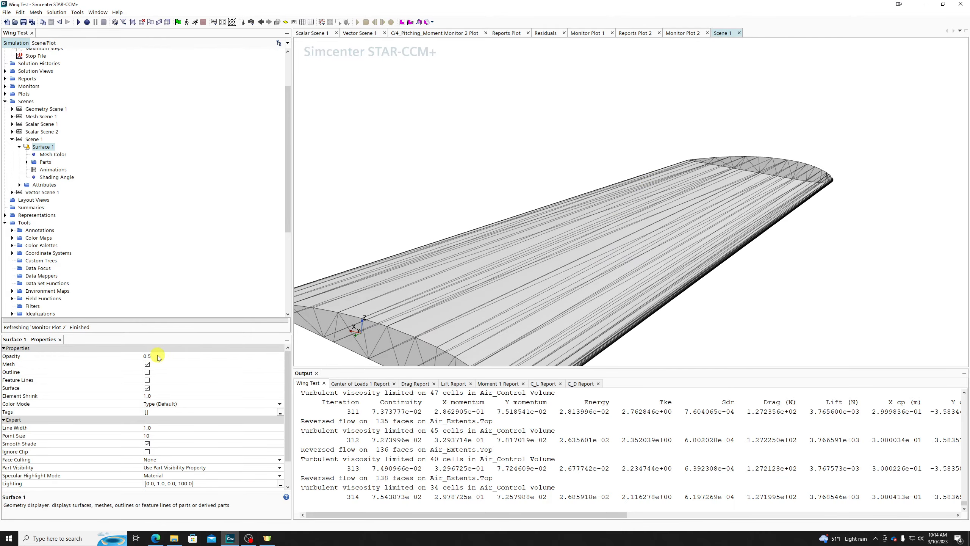
Examine the displayer types that can be added to Scene 1 and return to the Surface 1 properties
{"action": "right_click", "coordinate": [33, 140]}
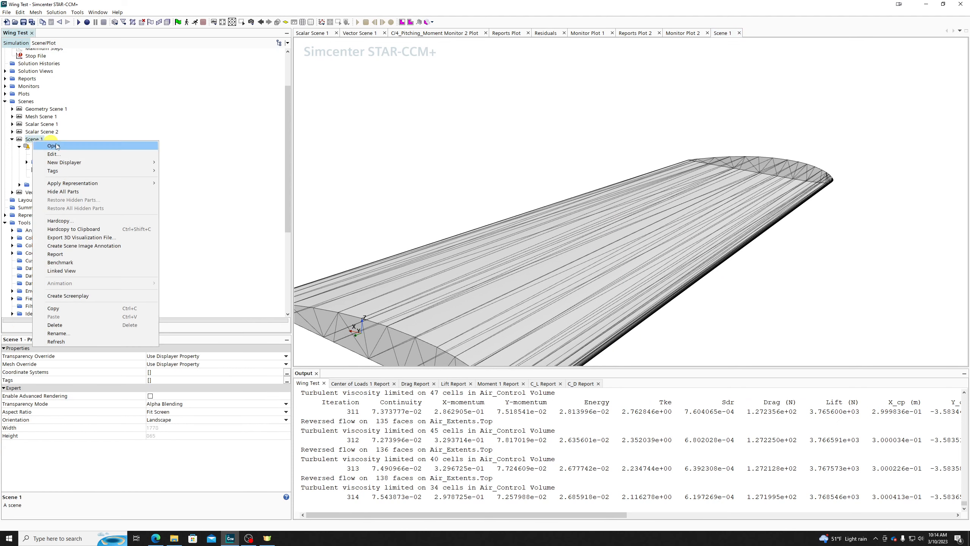
{"action": "left_click", "coordinate": [165, 124]}
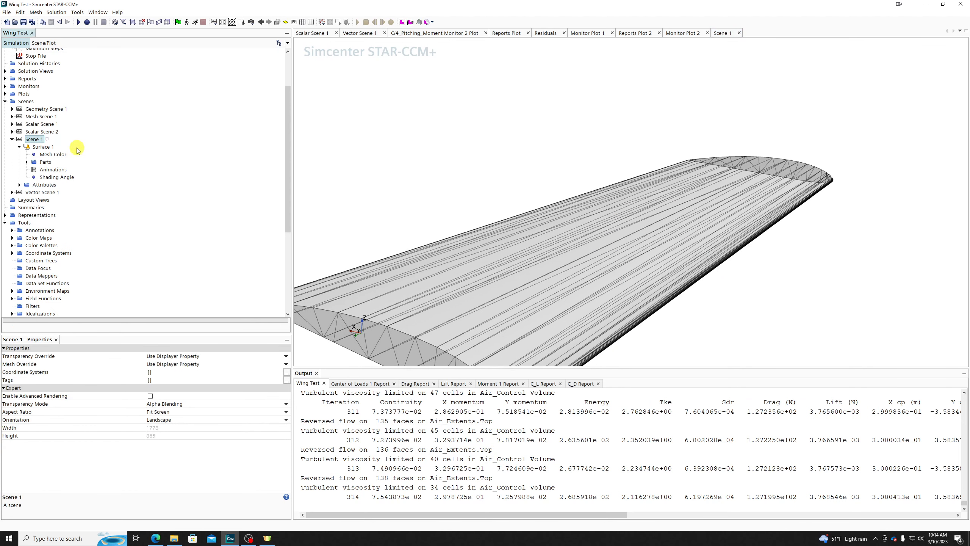
{"action": "scroll", "coordinate": [521, 209], "scroll_direction": "down", "scroll_amount": 5}
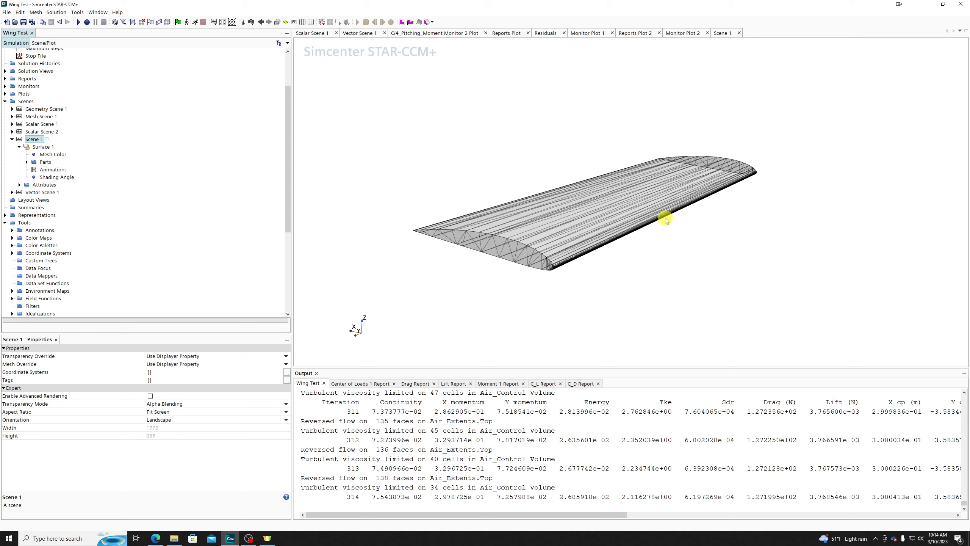
{"action": "left_click_drag", "start_coordinate": [561, 160], "coordinate": [589, 151]}
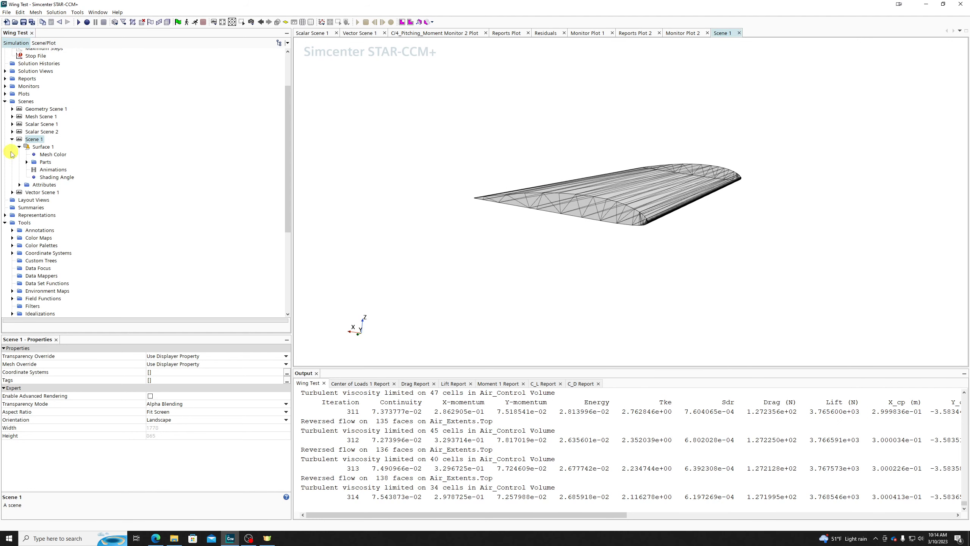
{"action": "right_click", "coordinate": [33, 142]}
{"action": "mouse_move", "coordinate": [114, 162]}
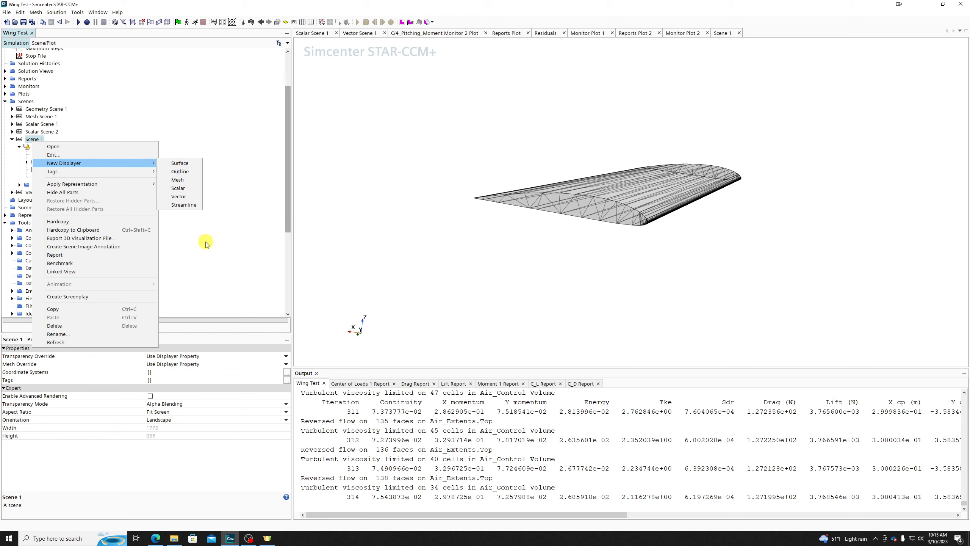
{"action": "left_click", "coordinate": [207, 260]}
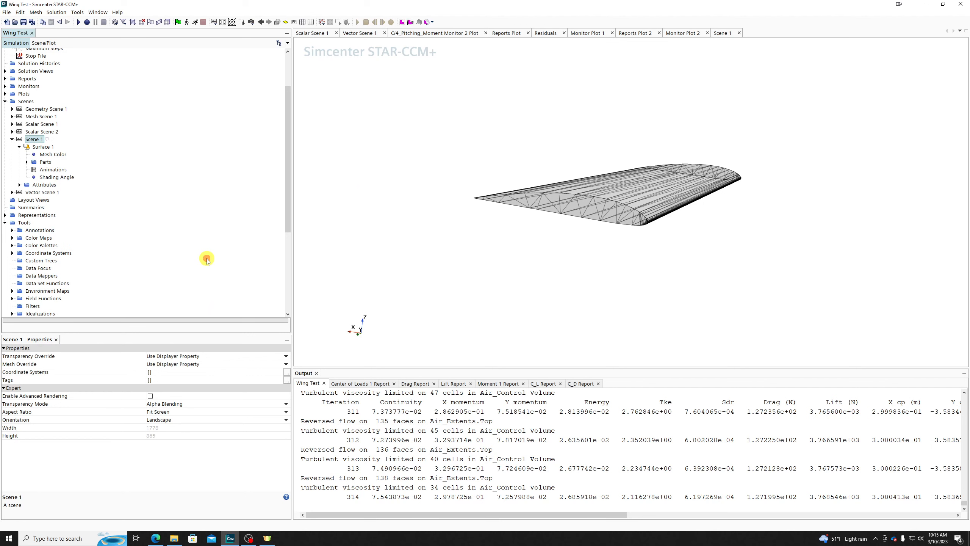
{"action": "left_click", "coordinate": [38, 147]}
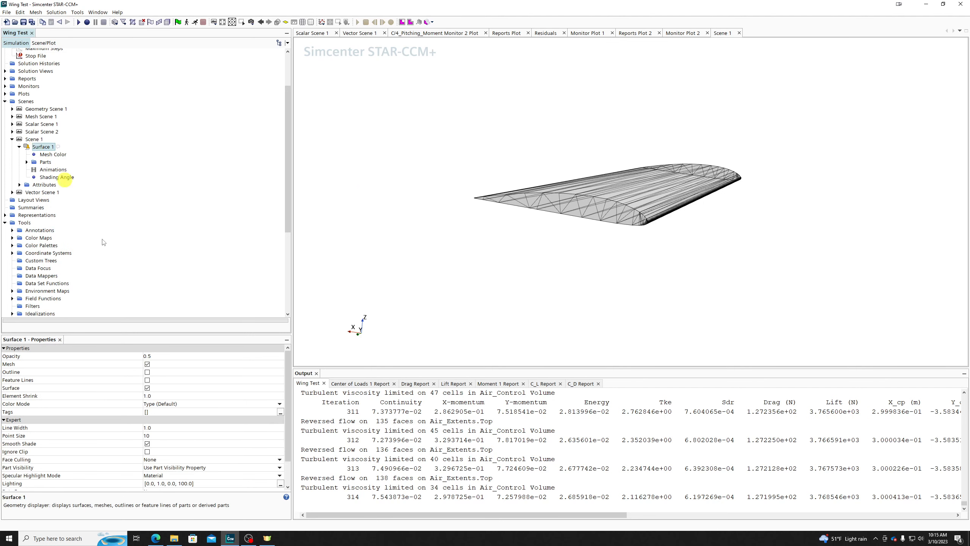
Toggle the mesh lines and the shaded surface of Surface 1 off and back on to compare the wing's appearance
{"action": "left_click", "coordinate": [148, 364]}
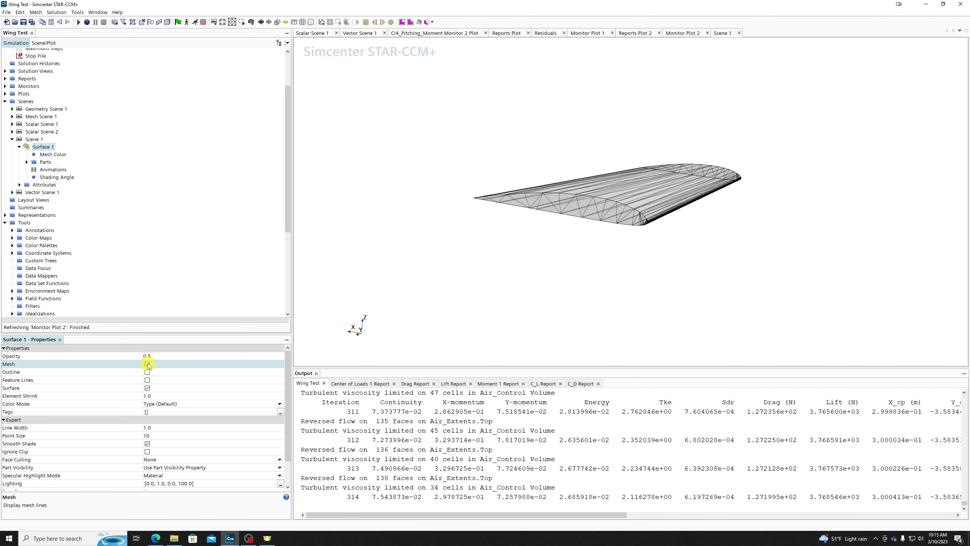
{"action": "left_click", "coordinate": [148, 388]}
{"action": "left_click", "coordinate": [148, 388]}
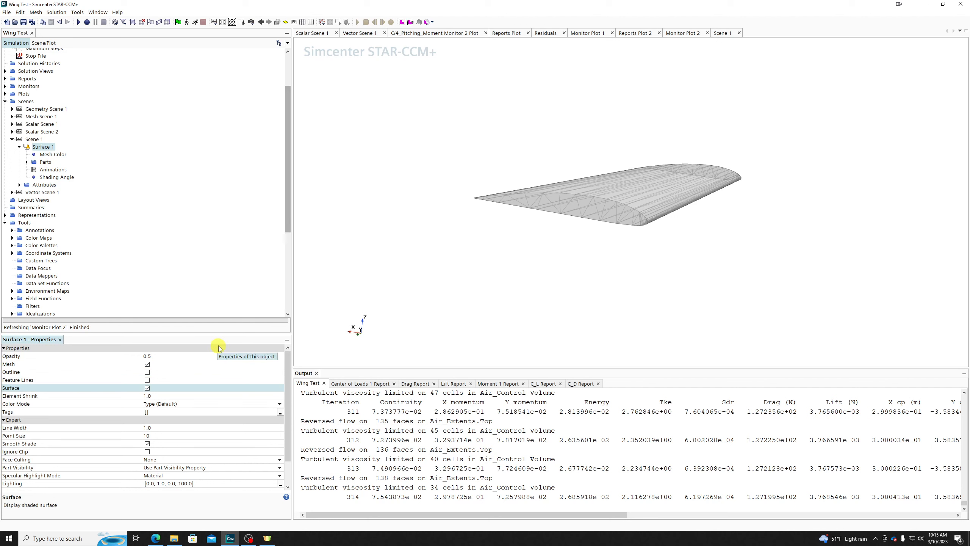
Add a Mesh displayer to Scene 1, and delete it again after reviewing its properties
{"action": "right_click", "coordinate": [31, 147]}
{"action": "right_click", "coordinate": [30, 139]}
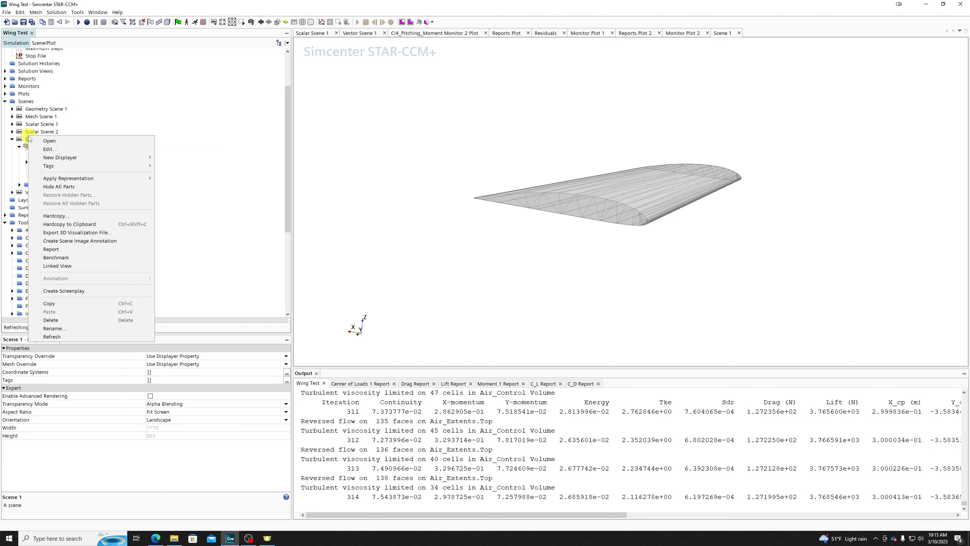
{"action": "right_click", "coordinate": [23, 140]}
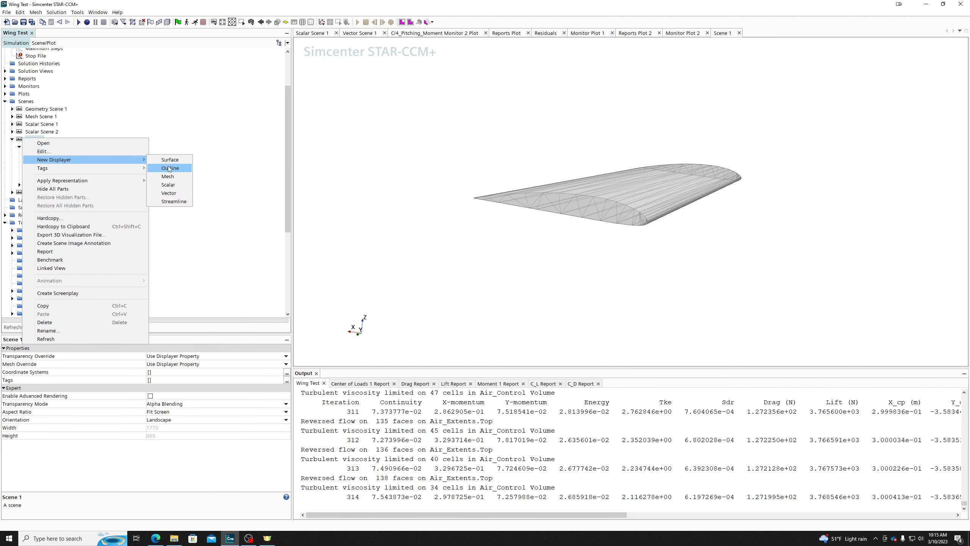
{"action": "left_click", "coordinate": [168, 177]}
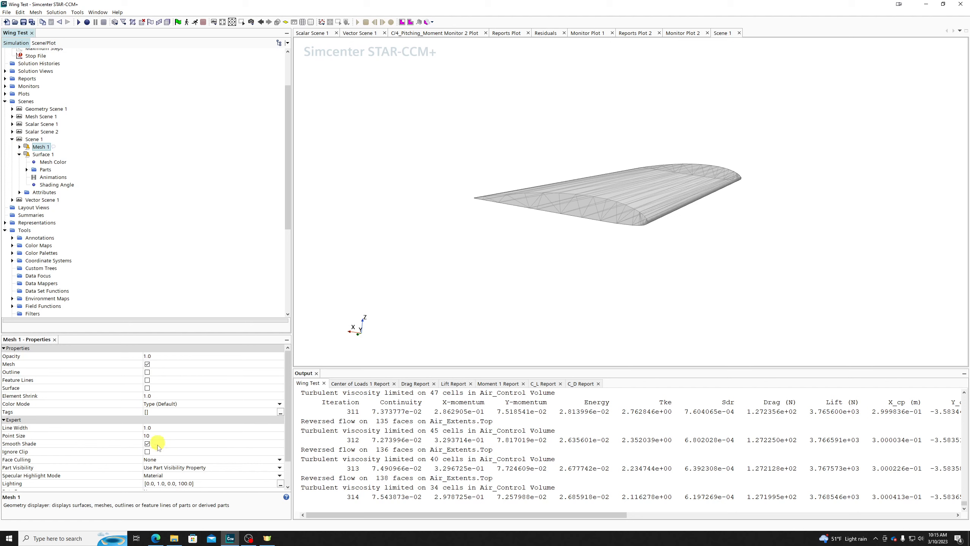
{"action": "scroll", "coordinate": [158, 447], "scroll_direction": "down", "scroll_amount": 2}
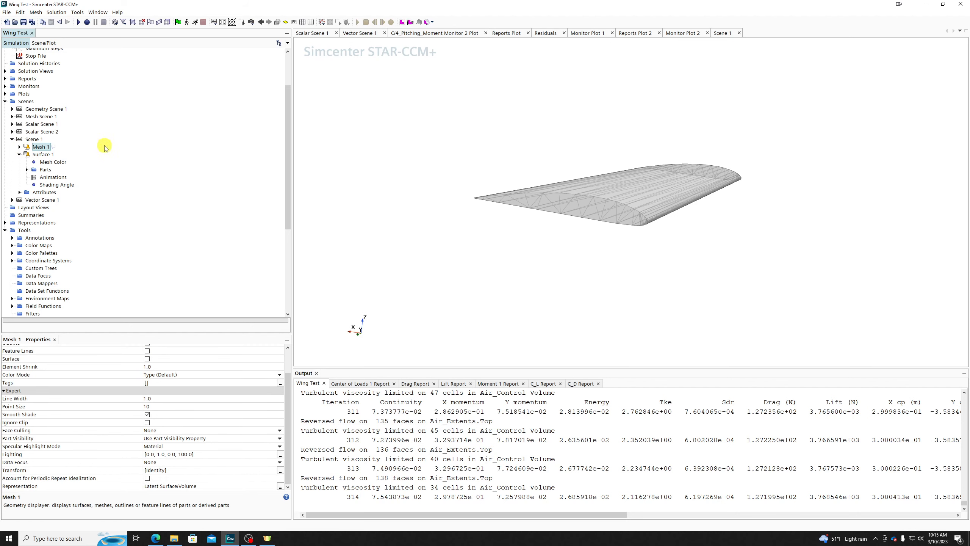
{"action": "key", "text": "Delete"}
{"action": "key", "text": "Return"}
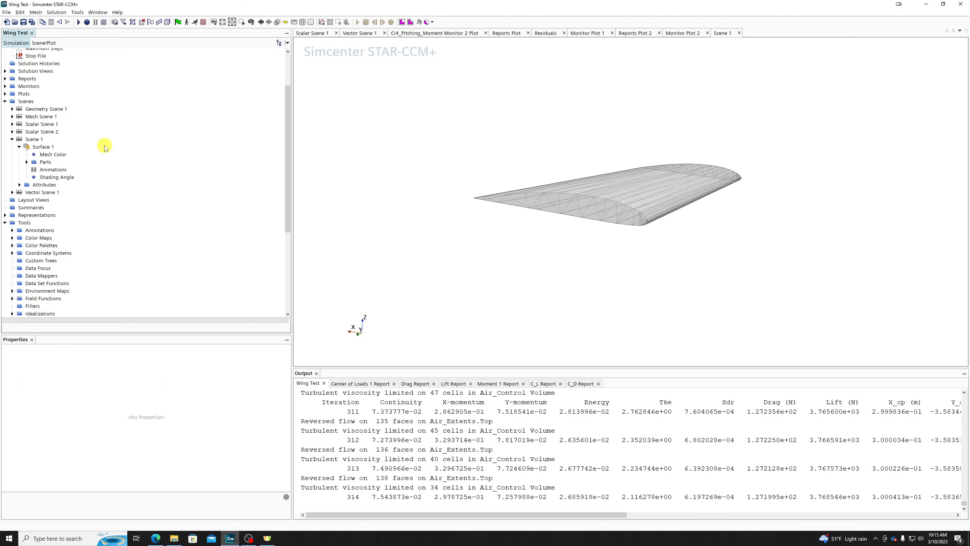
Add all boundaries of the Air_Control Volume region to the parts of Surface 1 and inspect the control volume around the wing
{"action": "left_click", "coordinate": [45, 162]}
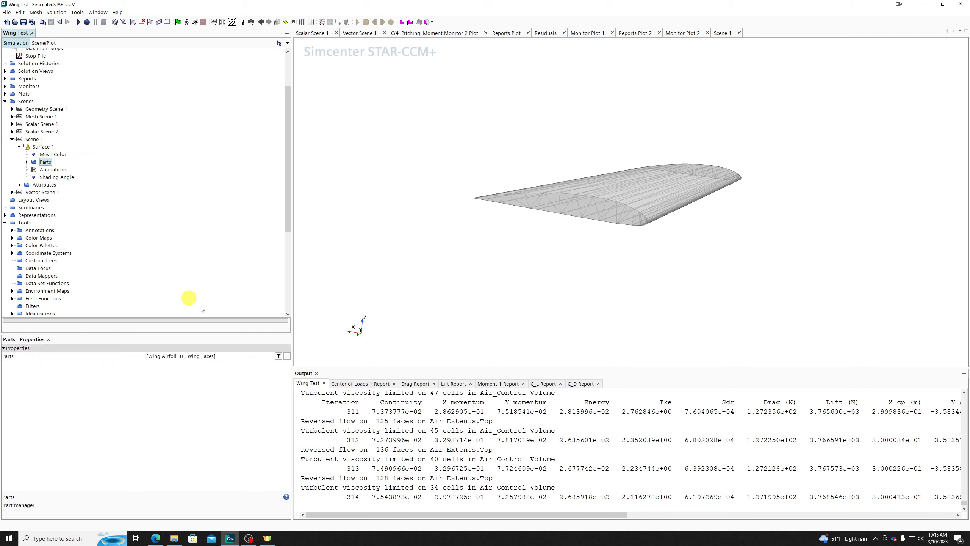
{"action": "left_click", "coordinate": [222, 357]}
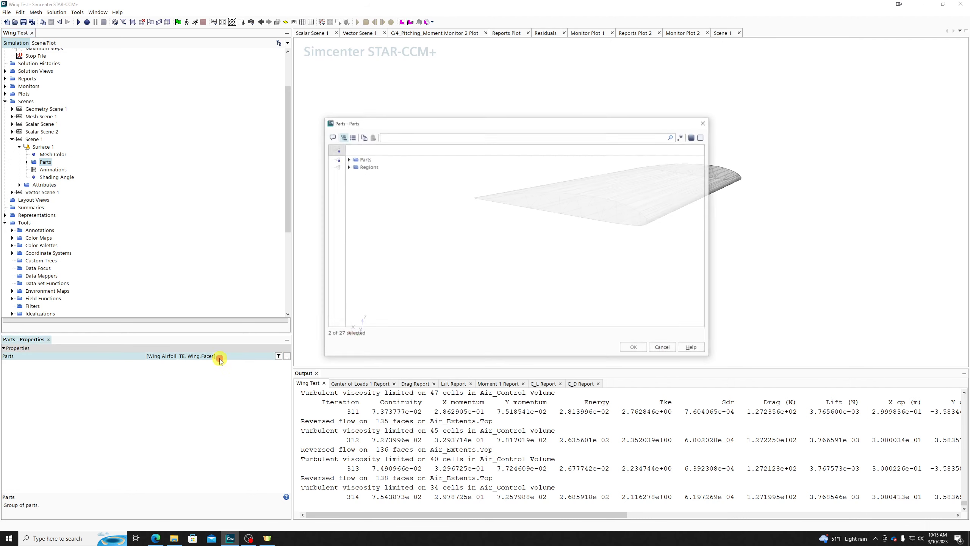
{"action": "left_click", "coordinate": [347, 167]}
{"action": "left_click", "coordinate": [355, 174]}
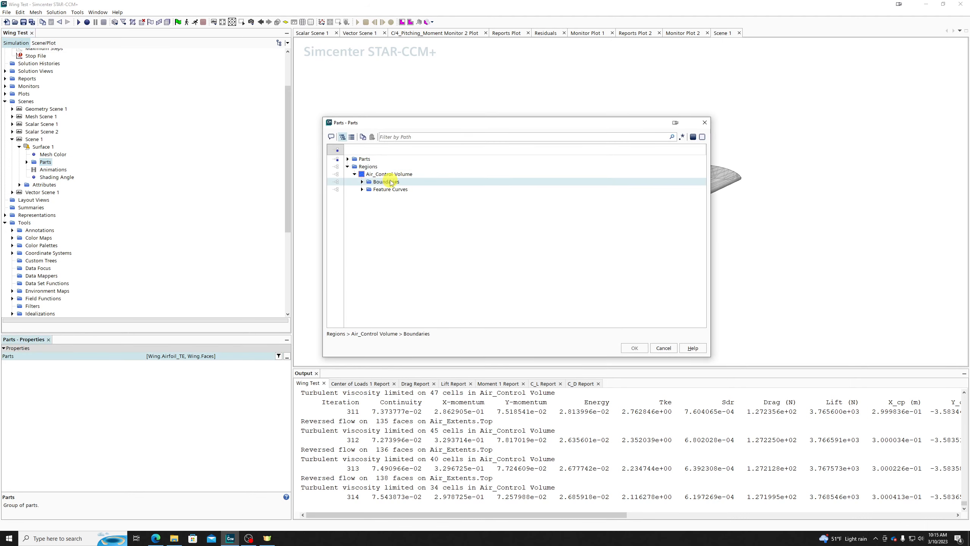
{"action": "left_click", "coordinate": [363, 182]}
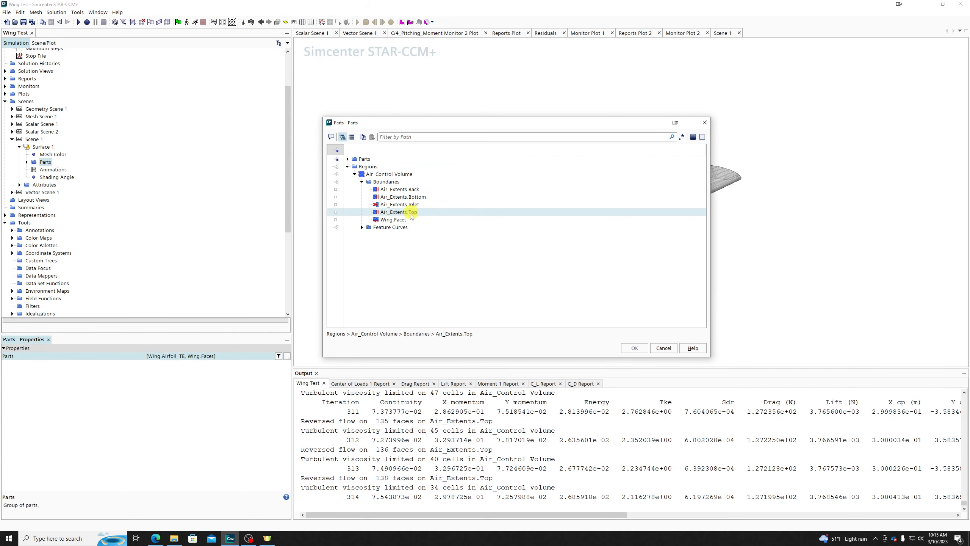
{"action": "left_click", "coordinate": [336, 182]}
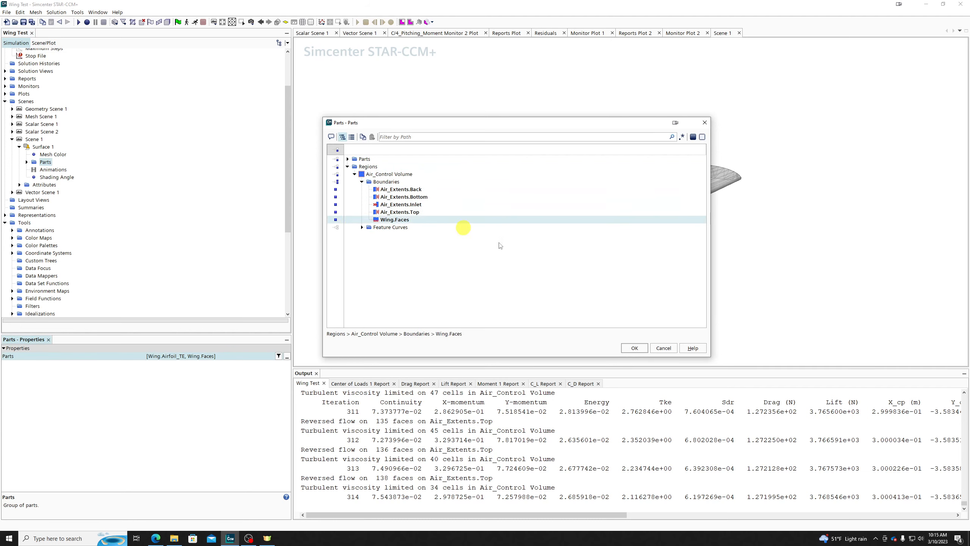
{"action": "left_click", "coordinate": [635, 348]}
{"action": "scroll", "coordinate": [651, 247], "scroll_direction": "down", "scroll_amount": 10}
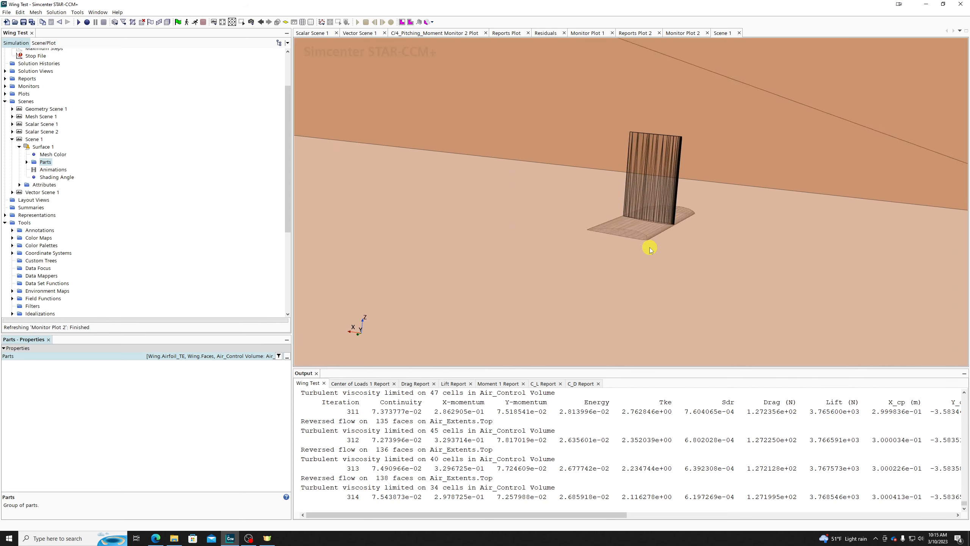
{"action": "left_click_drag", "start_coordinate": [586, 265], "coordinate": [637, 246]}
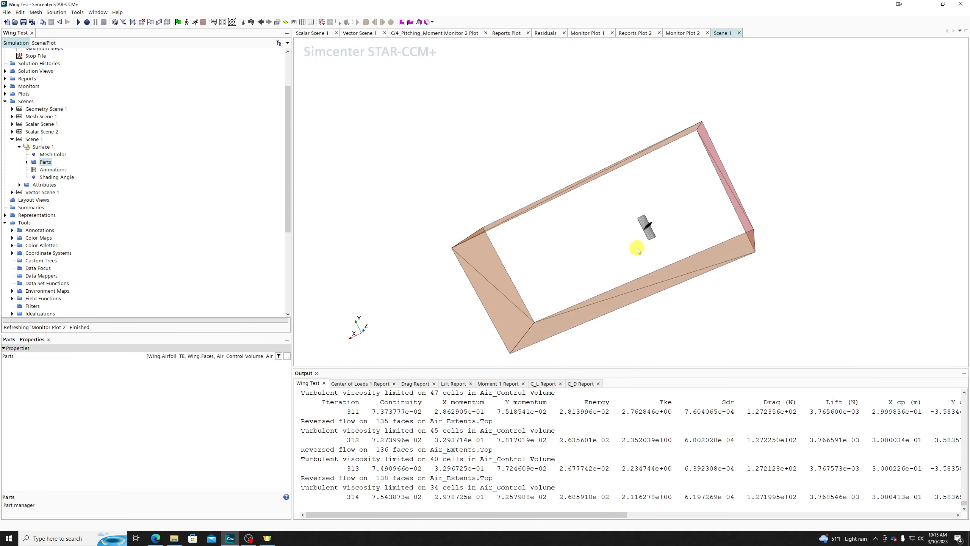
{"action": "scroll", "coordinate": [636, 247], "scroll_direction": "up", "scroll_amount": 5}
Remove the Wing.Faces boundary of the Air_Control Volume region from the parts of Surface 1 and inspect the scene
{"action": "left_click", "coordinate": [184, 359]}
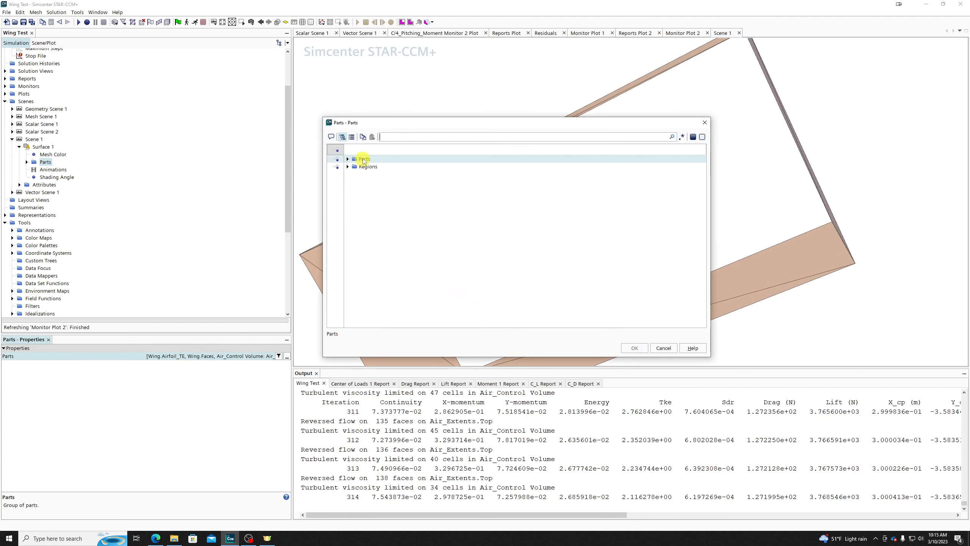
{"action": "left_click", "coordinate": [348, 166]}
{"action": "left_click", "coordinate": [355, 174]}
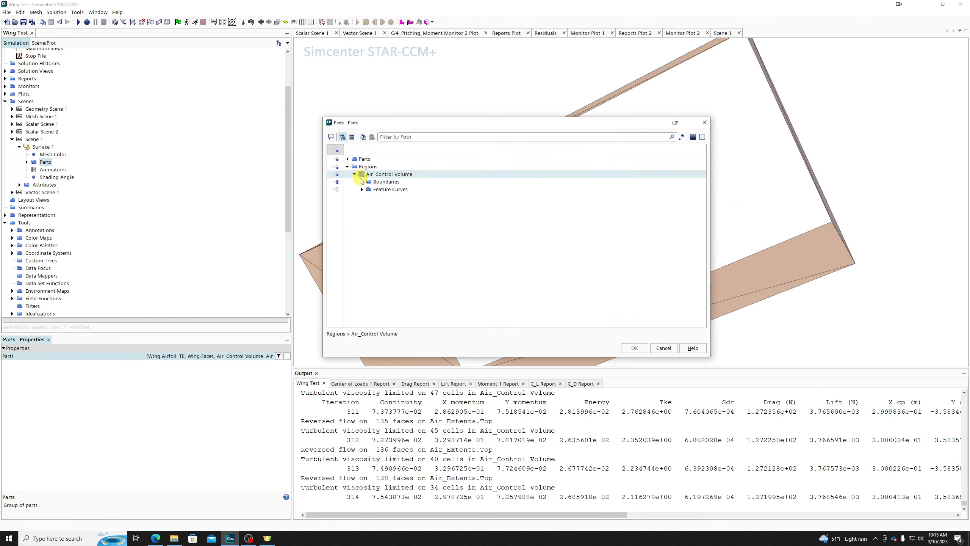
{"action": "left_click", "coordinate": [361, 182]}
{"action": "left_click", "coordinate": [401, 212]}
{"action": "left_click", "coordinate": [413, 220]}
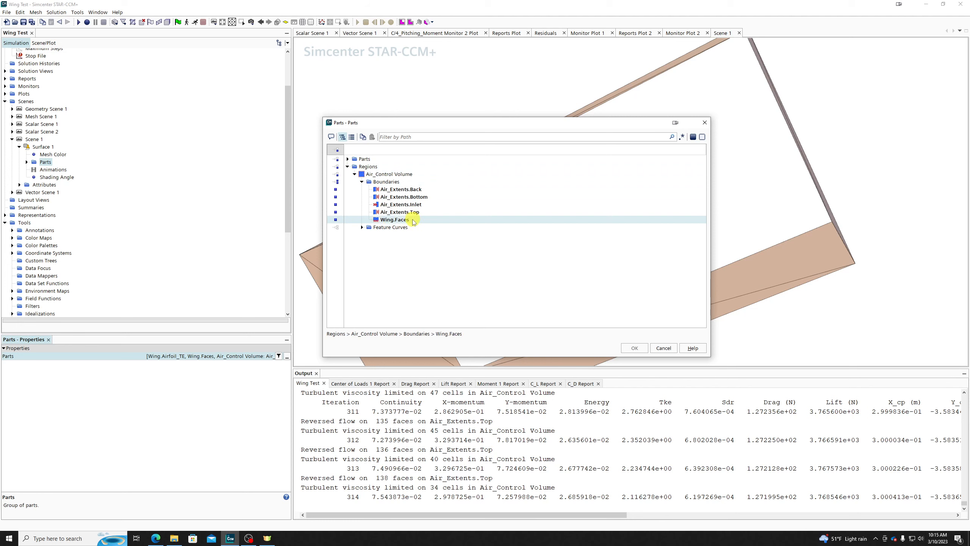
{"action": "left_click", "coordinate": [364, 159]}
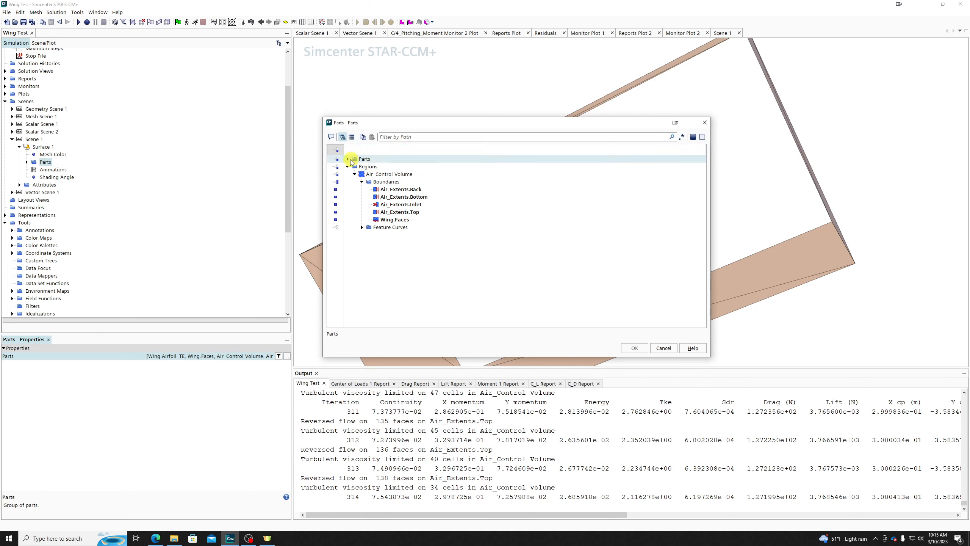
{"action": "left_click", "coordinate": [348, 159]}
{"action": "left_click", "coordinate": [372, 182]}
{"action": "left_click", "coordinate": [386, 174]}
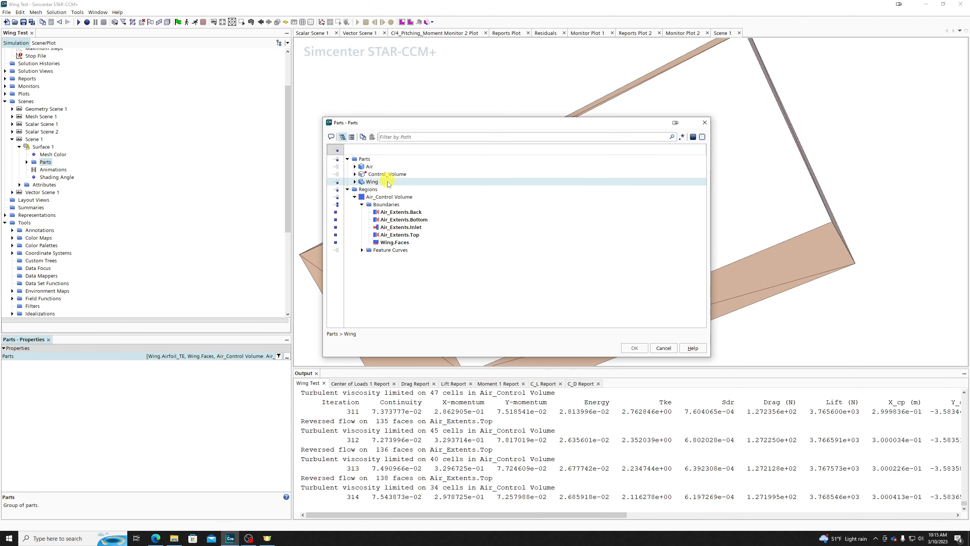
{"action": "left_click", "coordinate": [393, 212]}
{"action": "left_click", "coordinate": [393, 243]}
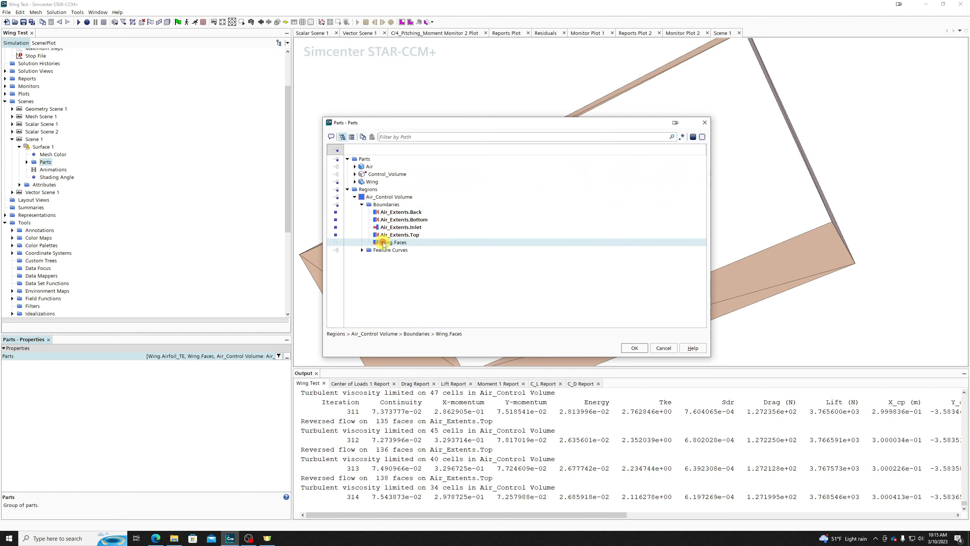
{"action": "left_click", "coordinate": [634, 348]}
{"action": "left_click_drag", "start_coordinate": [646, 233], "coordinate": [704, 236]}
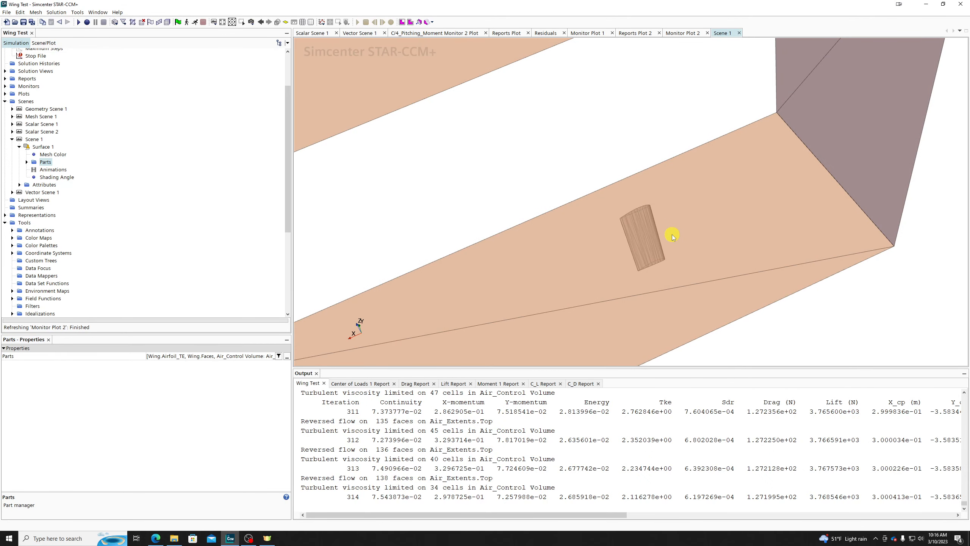
{"action": "left_click_drag", "start_coordinate": [399, 221], "coordinate": [516, 219]}
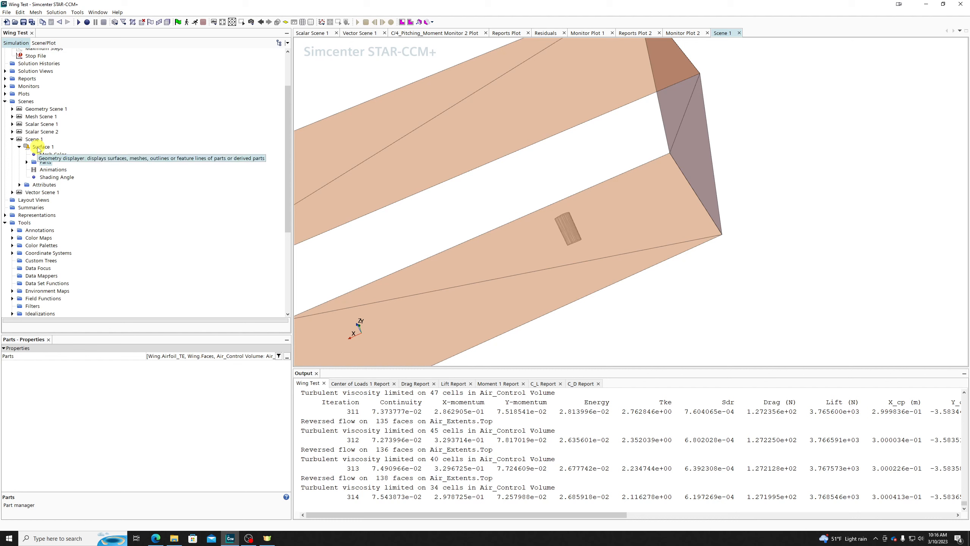
{"action": "left_click", "coordinate": [39, 148]}
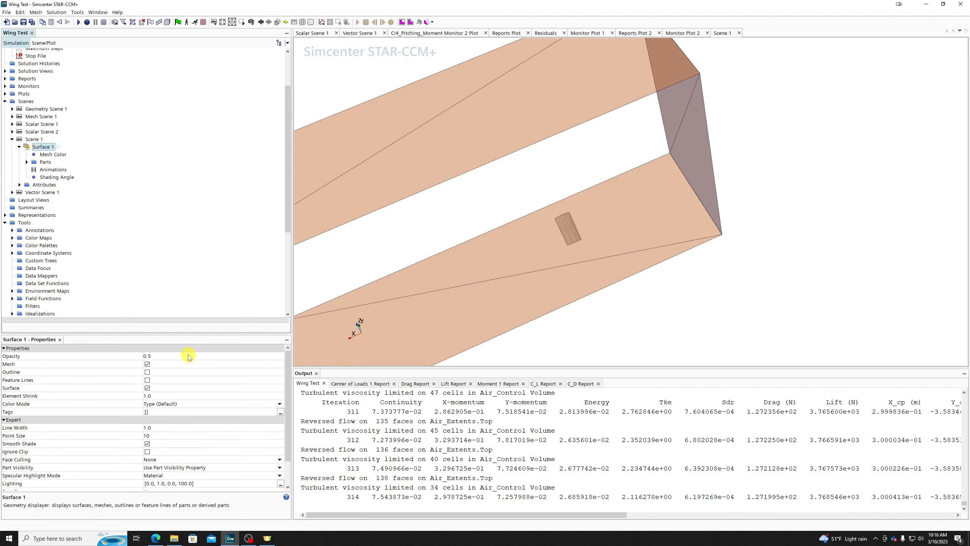
{"action": "left_click_drag", "start_coordinate": [517, 166], "coordinate": [252, 259]}
{"action": "scroll", "coordinate": [45, 203], "scroll_direction": "down", "scroll_amount": 2}
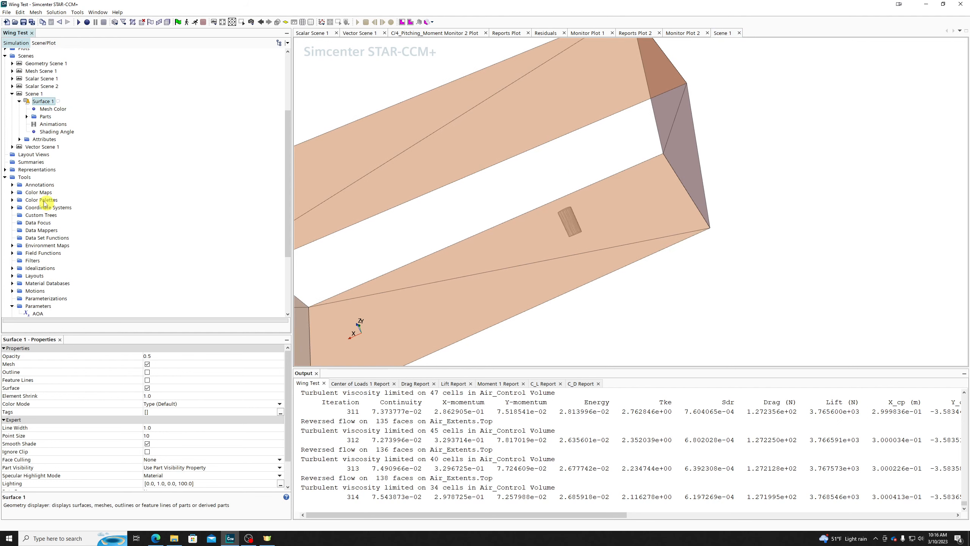
{"action": "left_click", "coordinate": [44, 117]}
{"action": "left_click", "coordinate": [185, 356]}
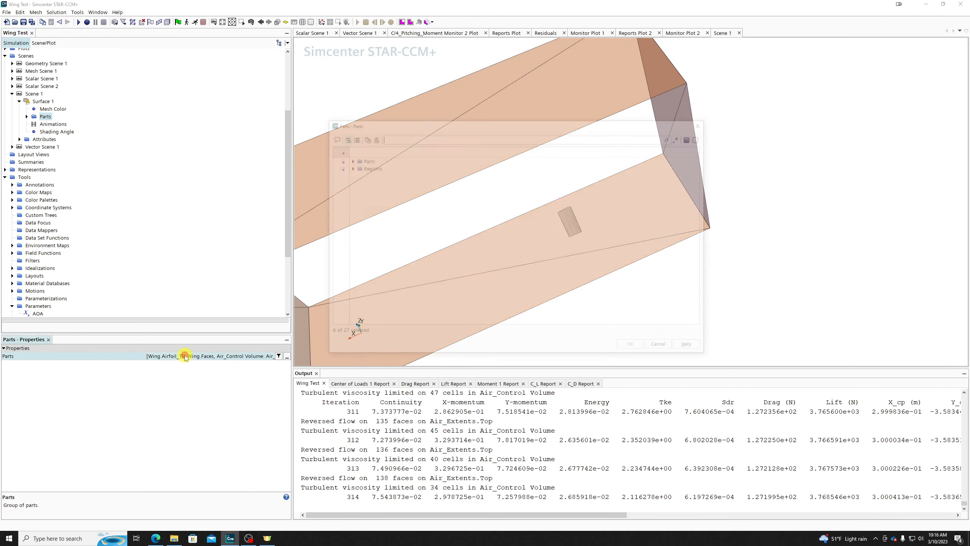
{"action": "left_click", "coordinate": [346, 167]}
{"action": "left_click", "coordinate": [338, 160]}
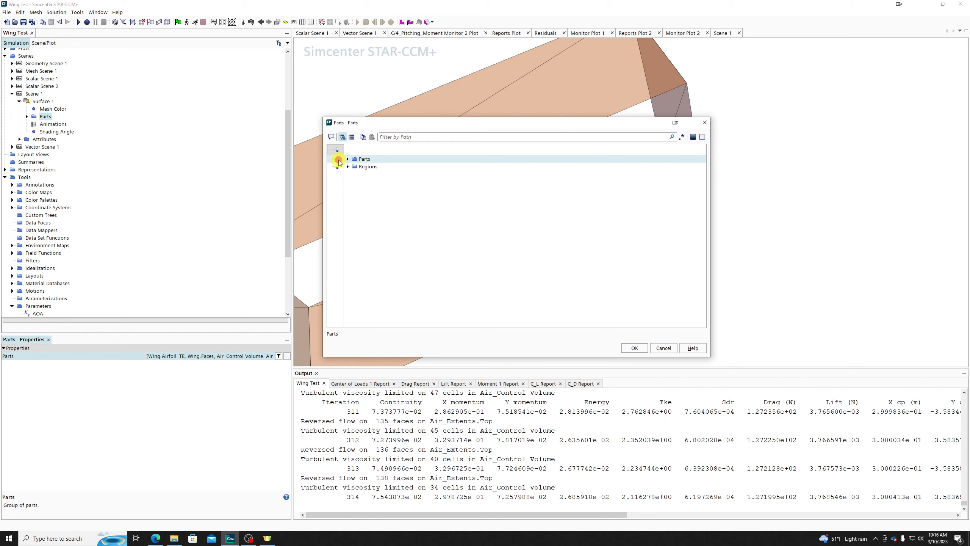
{"action": "left_click", "coordinate": [346, 167]}
{"action": "left_click", "coordinate": [348, 167]}
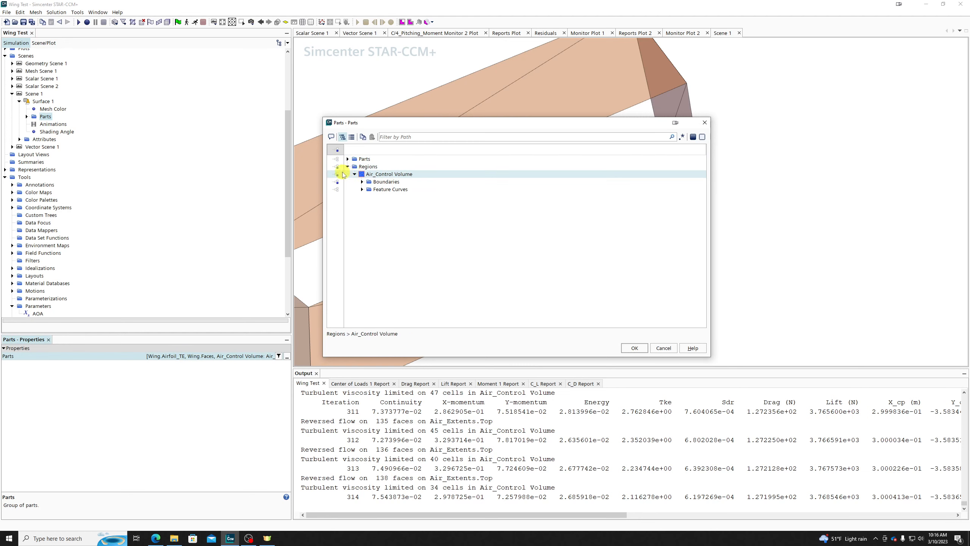
{"action": "left_click", "coordinate": [337, 183]}
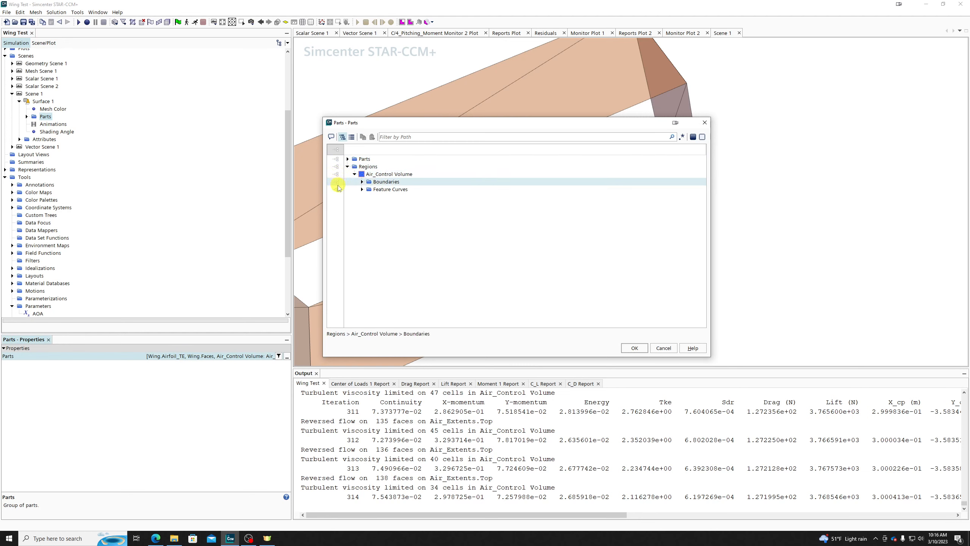
{"action": "left_click", "coordinate": [362, 182]}
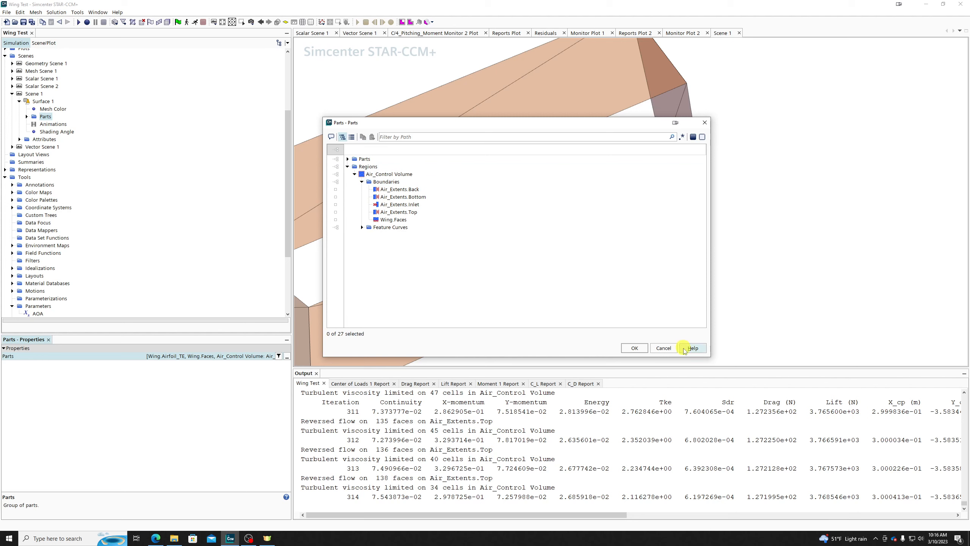
{"action": "left_click", "coordinate": [662, 348]}
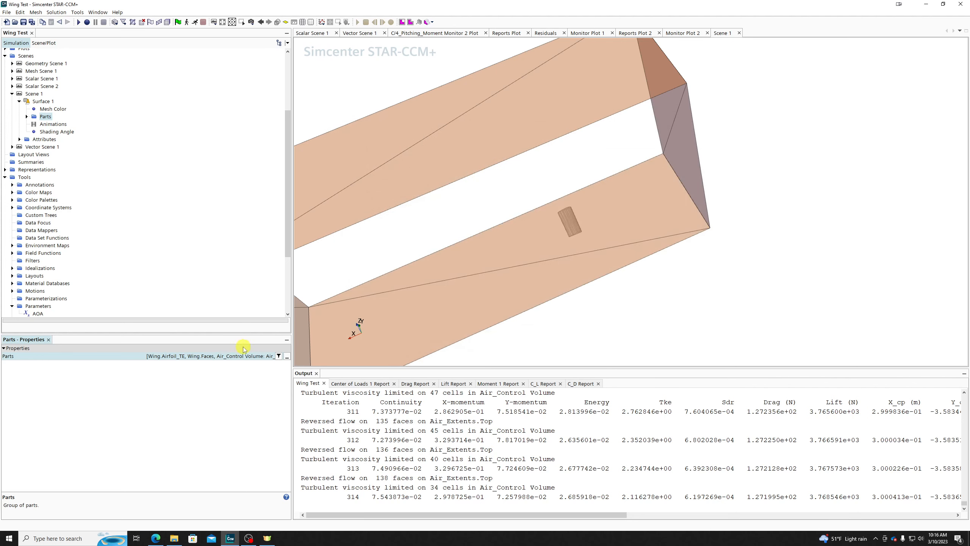
Deselect every part and region of Surface 1 so that the displayer shows no geometry
{"action": "left_click", "coordinate": [236, 356]}
{"action": "left_click", "coordinate": [337, 167]}
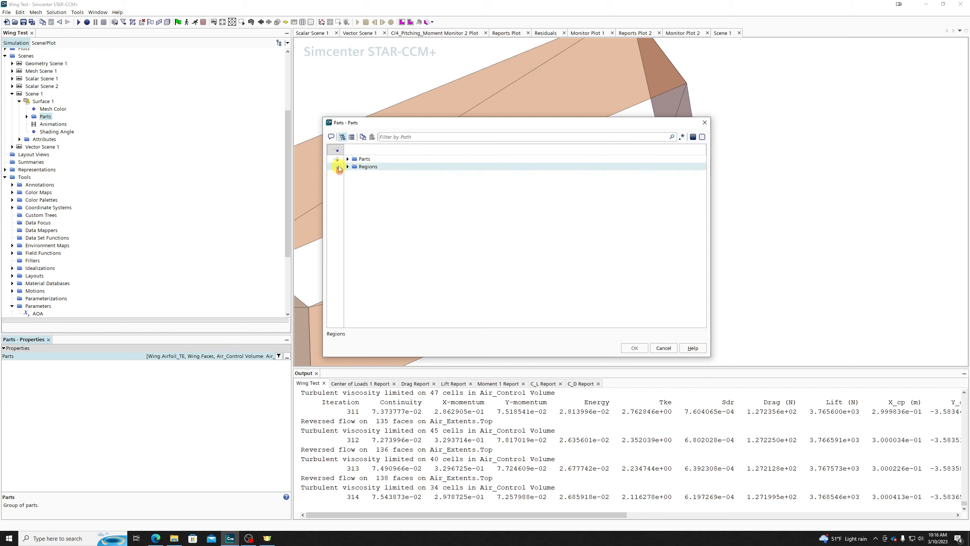
{"action": "left_click", "coordinate": [362, 137]}
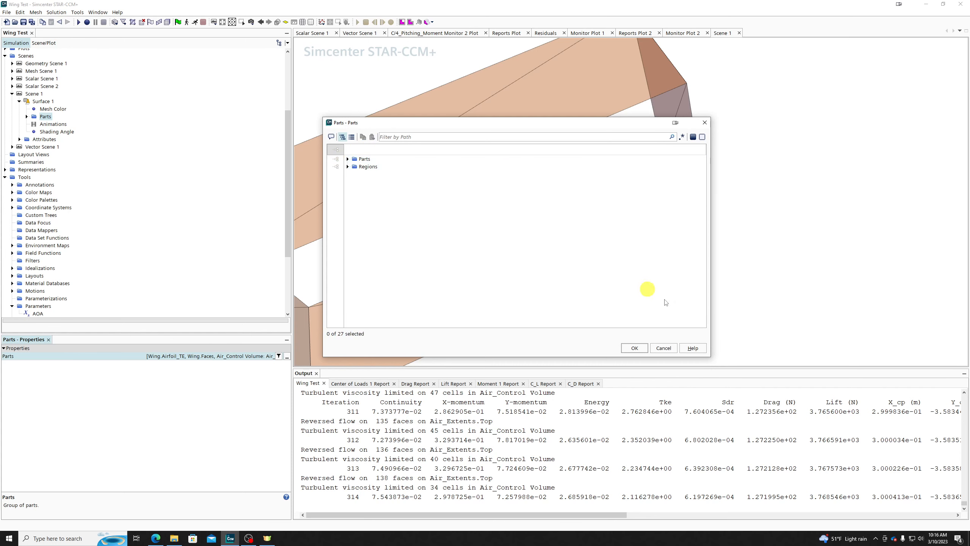
{"action": "left_click", "coordinate": [636, 348]}
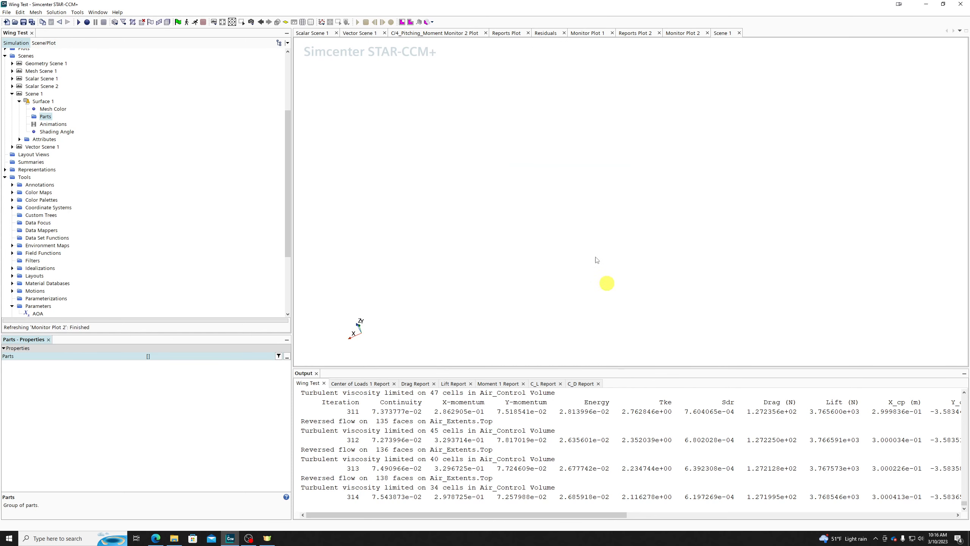
Add a Scalar displayer to Scene 1
{"action": "right_click", "coordinate": [28, 94]}
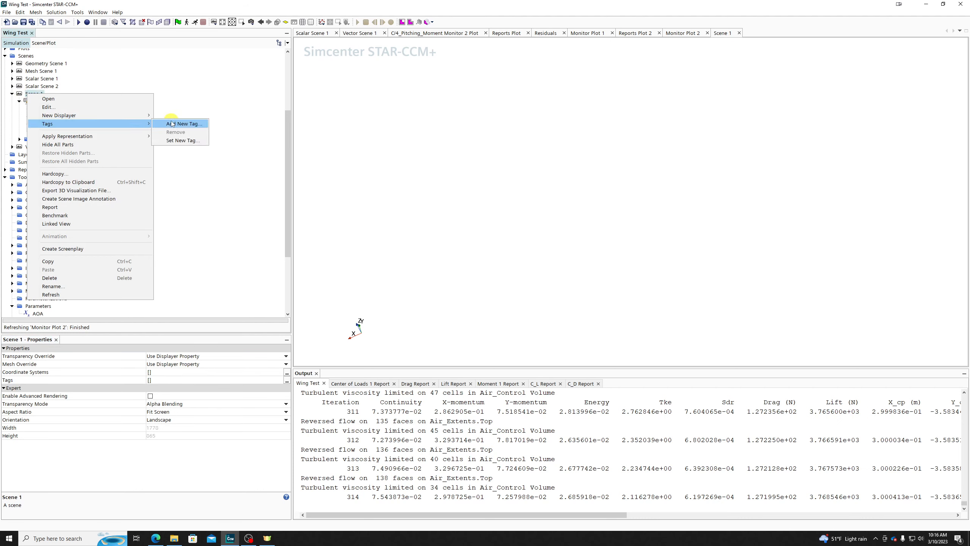
{"action": "mouse_move", "coordinate": [146, 120]}
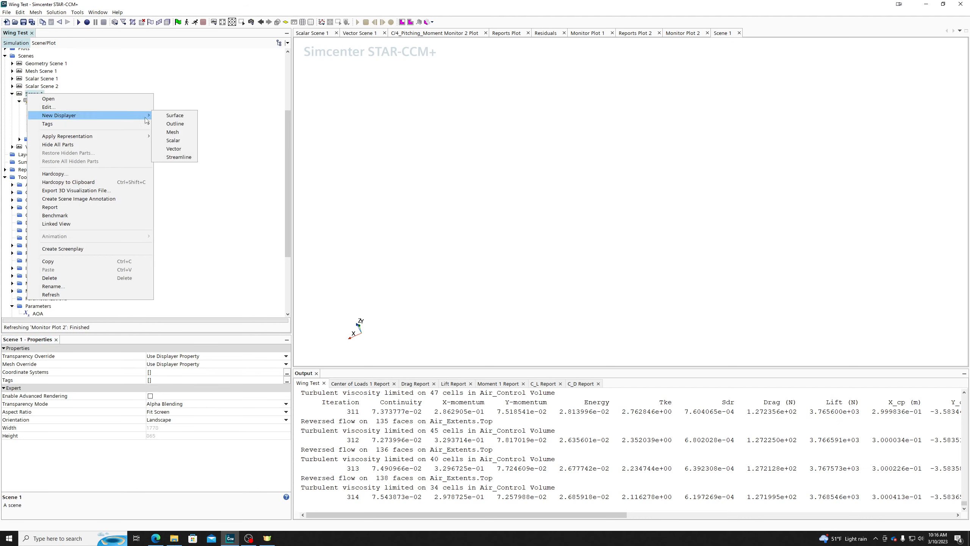
{"action": "left_click", "coordinate": [183, 141]}
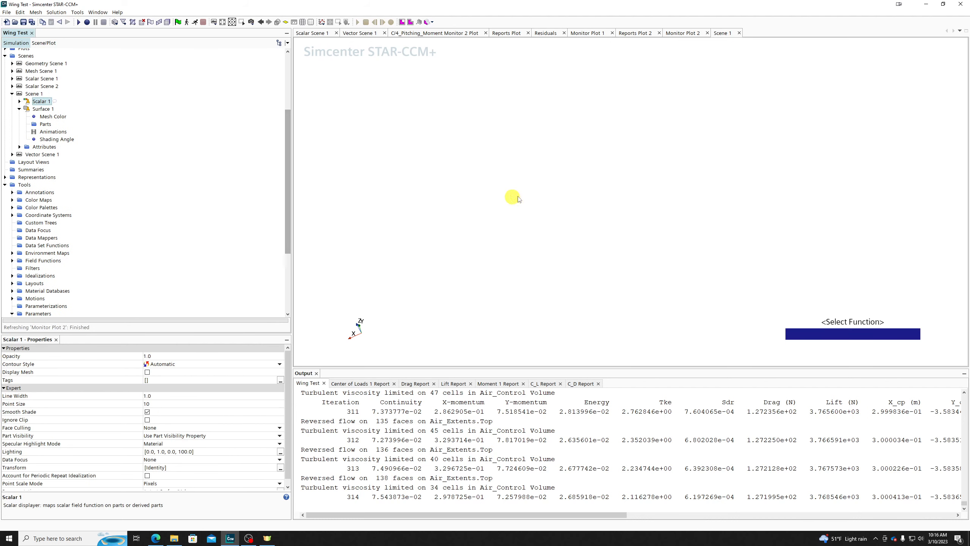
Set the parts of Surface 1 to the Plane surface of Air within the Control_Volume part
{"action": "left_click", "coordinate": [45, 124]}
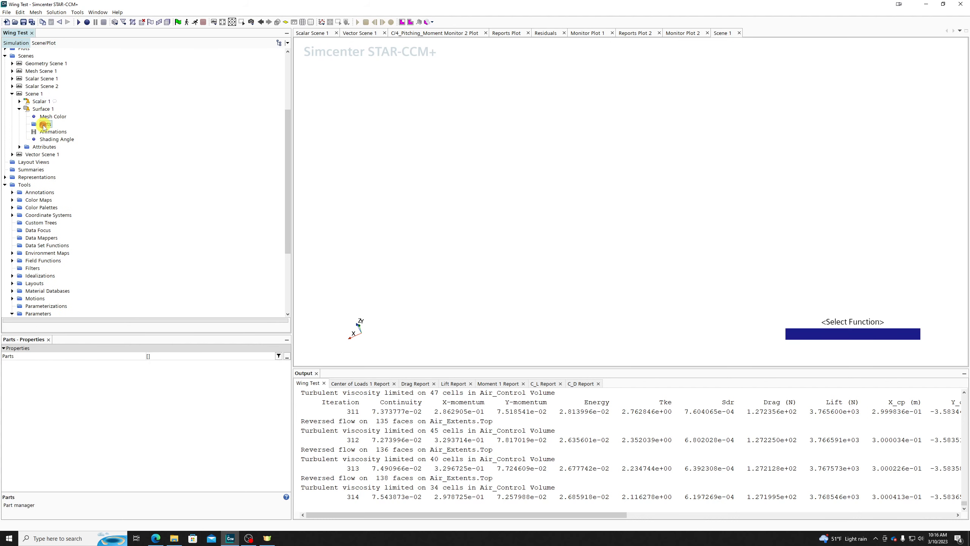
{"action": "left_click", "coordinate": [154, 356]}
{"action": "left_click", "coordinate": [347, 166]}
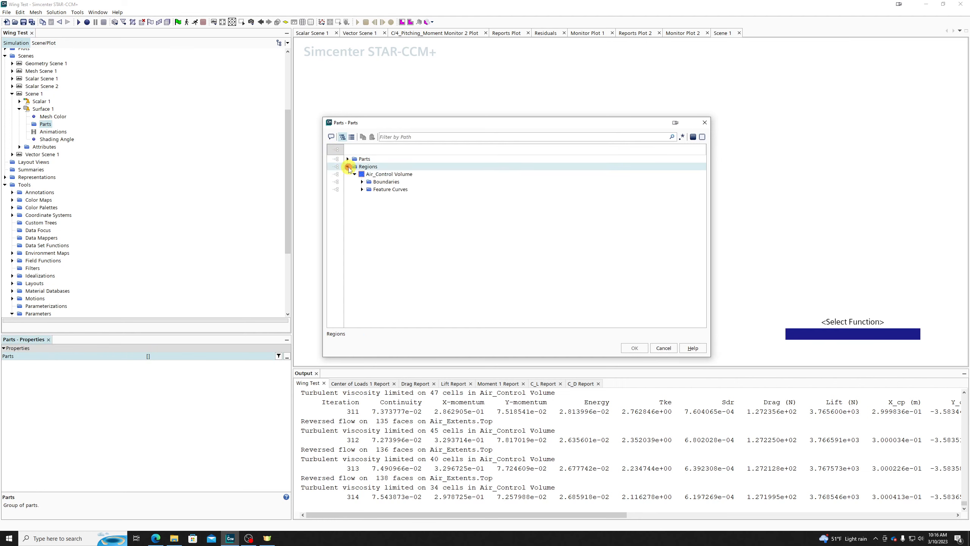
{"action": "left_click", "coordinate": [346, 174]}
{"action": "left_click", "coordinate": [362, 182]}
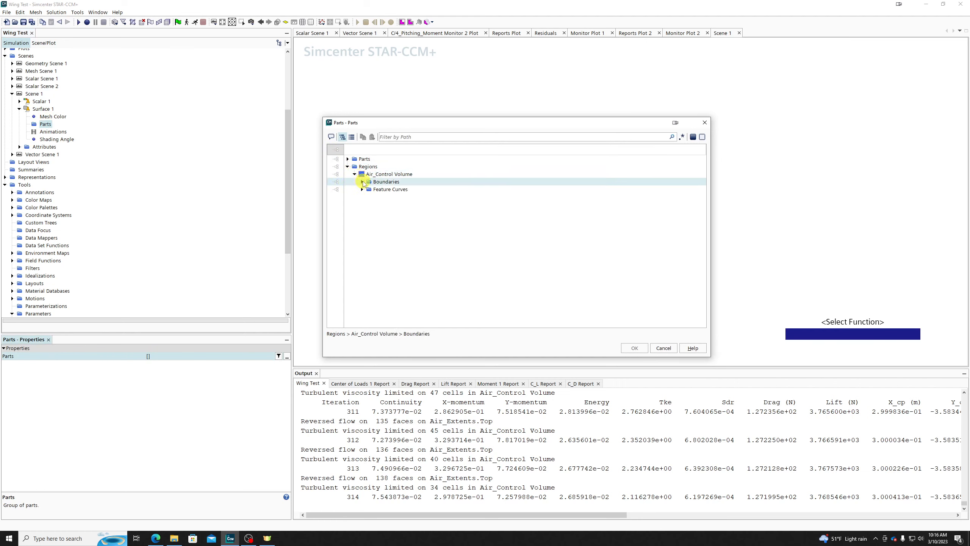
{"action": "left_click", "coordinate": [349, 161]}
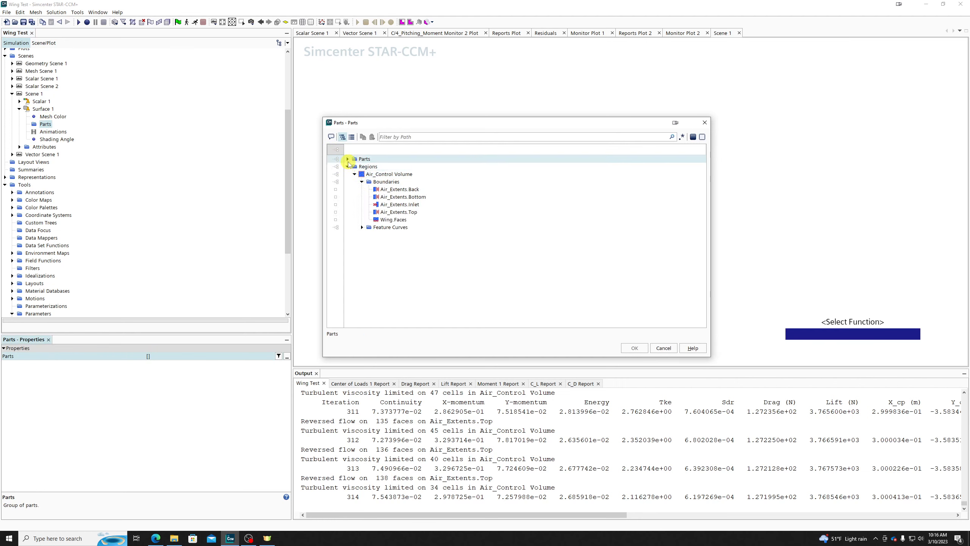
{"action": "left_click", "coordinate": [348, 158]}
{"action": "left_click", "coordinate": [356, 175]}
{"action": "left_click", "coordinate": [354, 174]}
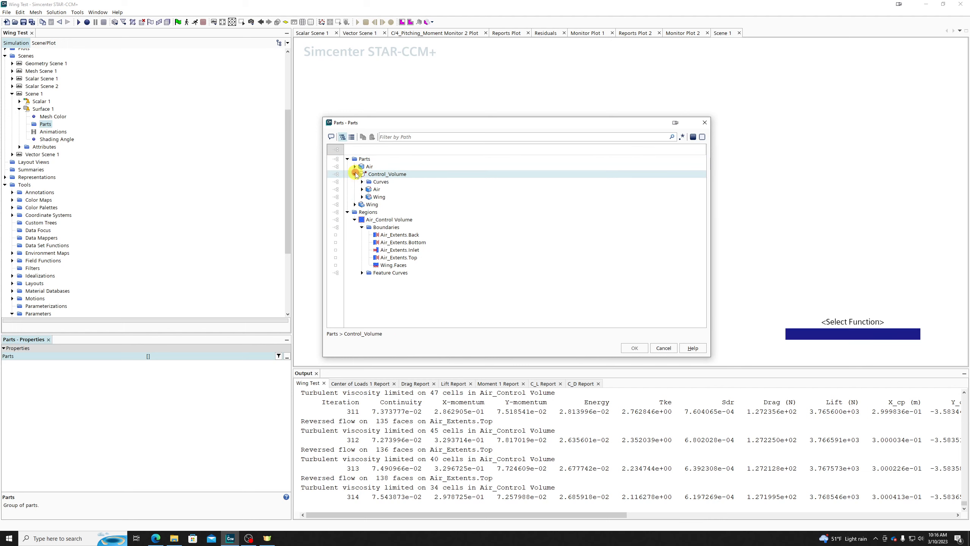
{"action": "left_click", "coordinate": [359, 182]}
{"action": "left_click", "coordinate": [361, 189]}
{"action": "left_click", "coordinate": [362, 189]}
{"action": "left_click", "coordinate": [396, 219]}
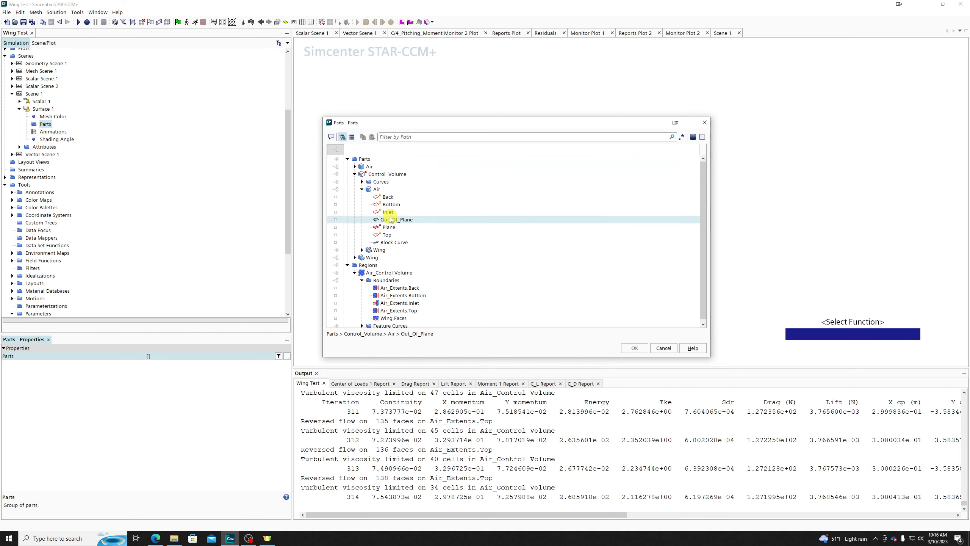
{"action": "left_click", "coordinate": [389, 227]}
{"action": "left_click", "coordinate": [635, 348]}
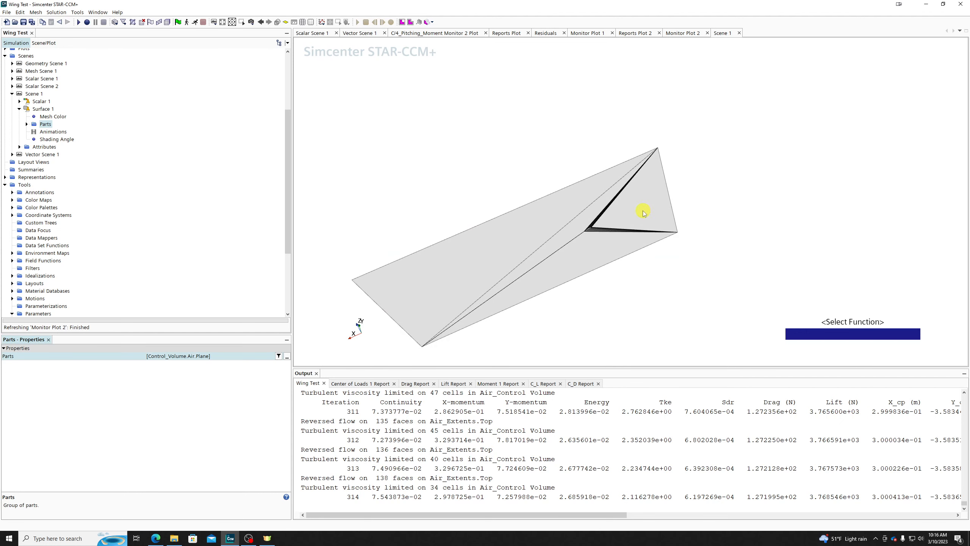
Delete the Surface 1 displayer from Scene 1, keeping the Scalar 1 displayer
{"action": "left_click", "coordinate": [40, 109]}
{"action": "left_click", "coordinate": [39, 102]}
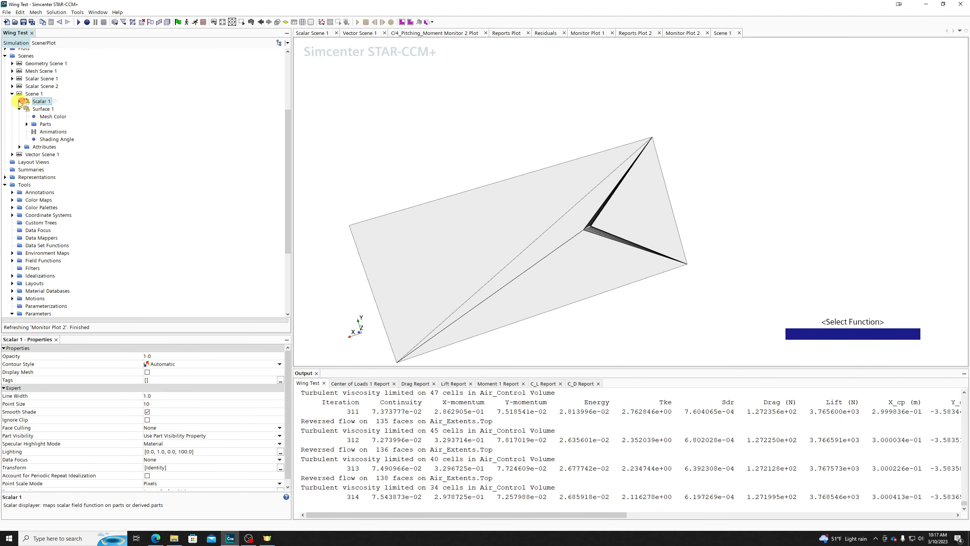
{"action": "left_click", "coordinate": [19, 101]}
{"action": "left_click", "coordinate": [44, 109]}
{"action": "left_click", "coordinate": [43, 155]}
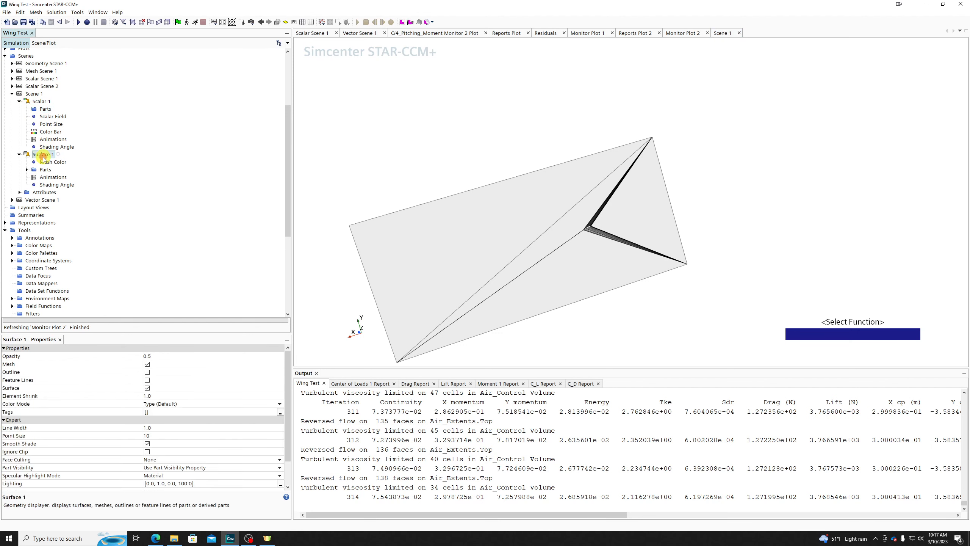
{"action": "key", "text": "Delete"}
{"action": "key", "text": "Return"}
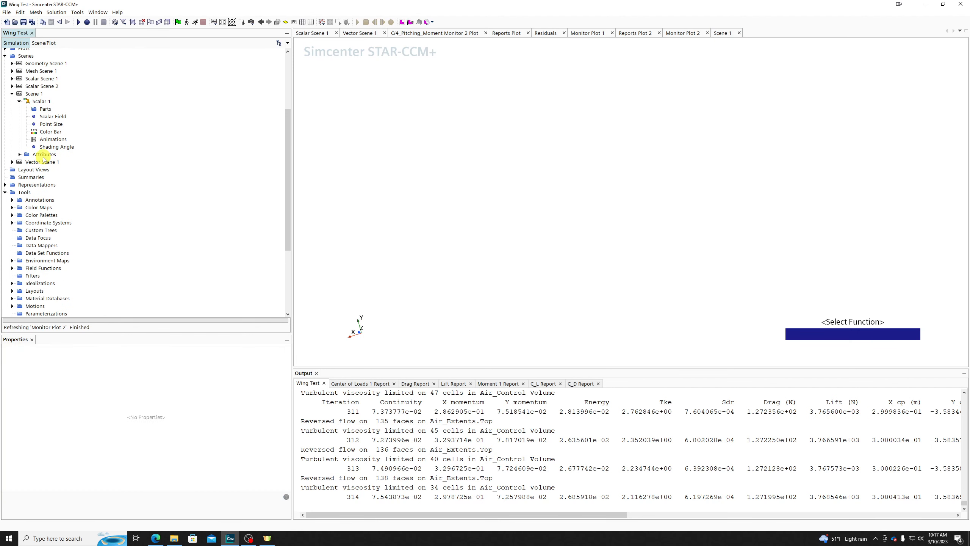
Set the parts of Scalar 1 to only the Wing.Faces boundary of the Air_Control Volume region
{"action": "left_click", "coordinate": [38, 109]}
{"action": "left_click", "coordinate": [156, 356]}
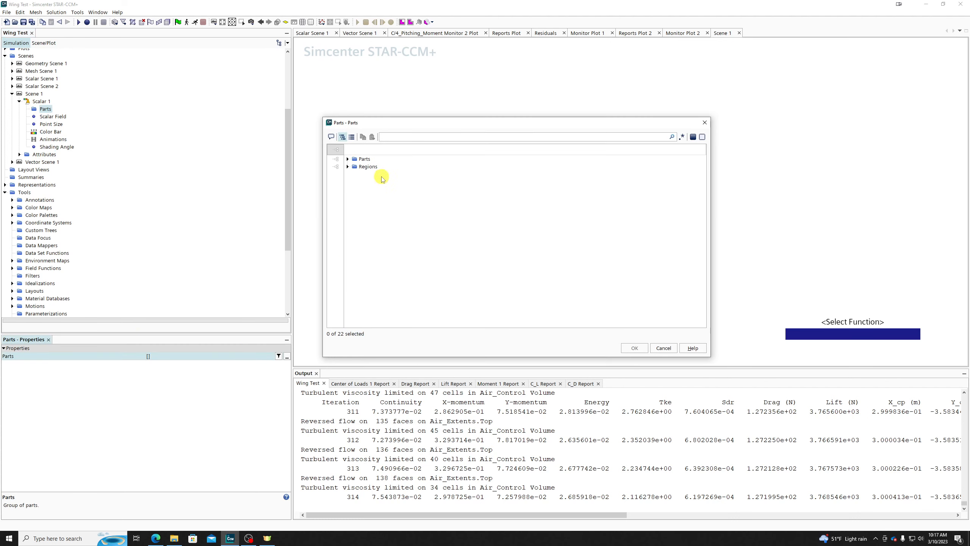
{"action": "left_click", "coordinate": [363, 167]}
{"action": "left_click", "coordinate": [347, 167]}
{"action": "left_click", "coordinate": [344, 175]}
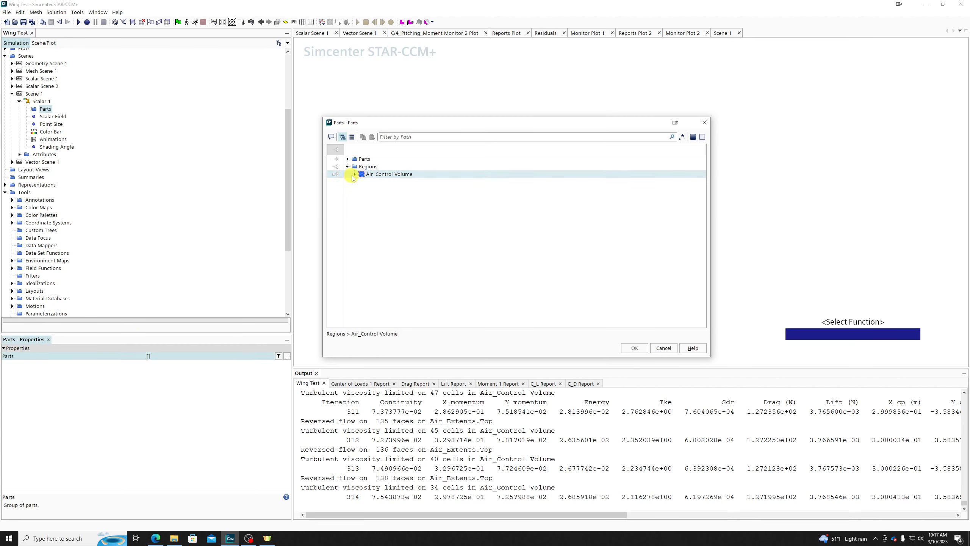
{"action": "left_click", "coordinate": [355, 174]}
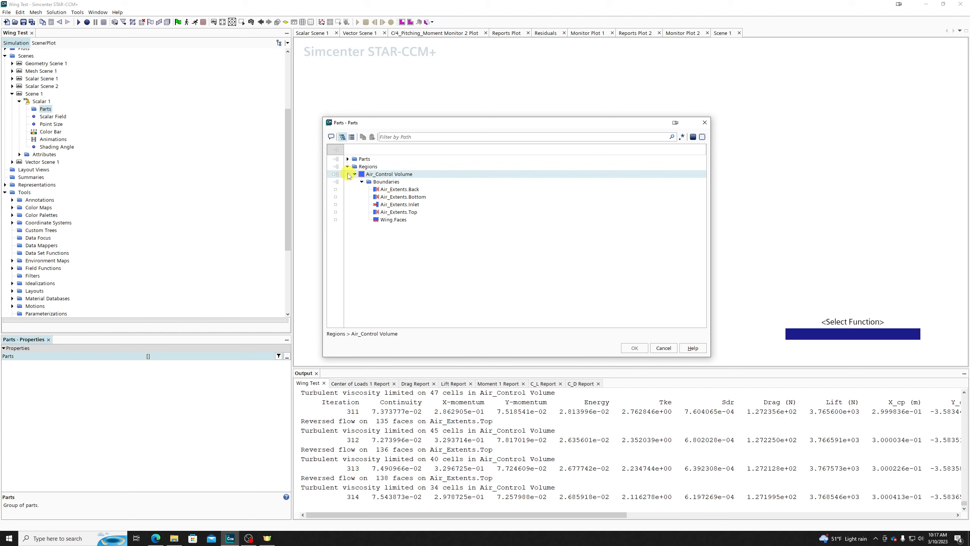
{"action": "left_click", "coordinate": [335, 175]}
{"action": "left_click", "coordinate": [546, 211]}
{"action": "left_click", "coordinate": [386, 174]}
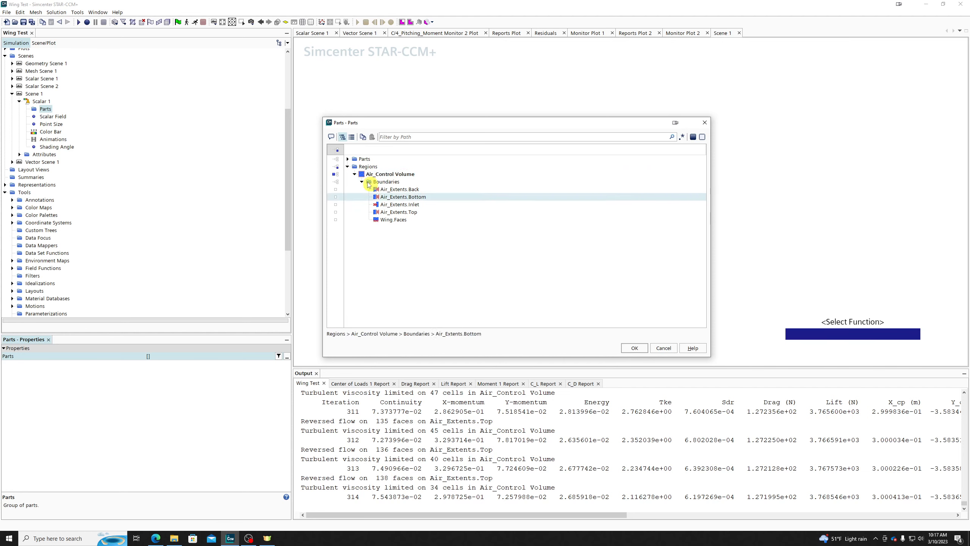
{"action": "left_click", "coordinate": [336, 174]}
{"action": "left_click", "coordinate": [336, 174]}
{"action": "left_click", "coordinate": [336, 219]}
{"action": "left_click", "coordinate": [636, 348]}
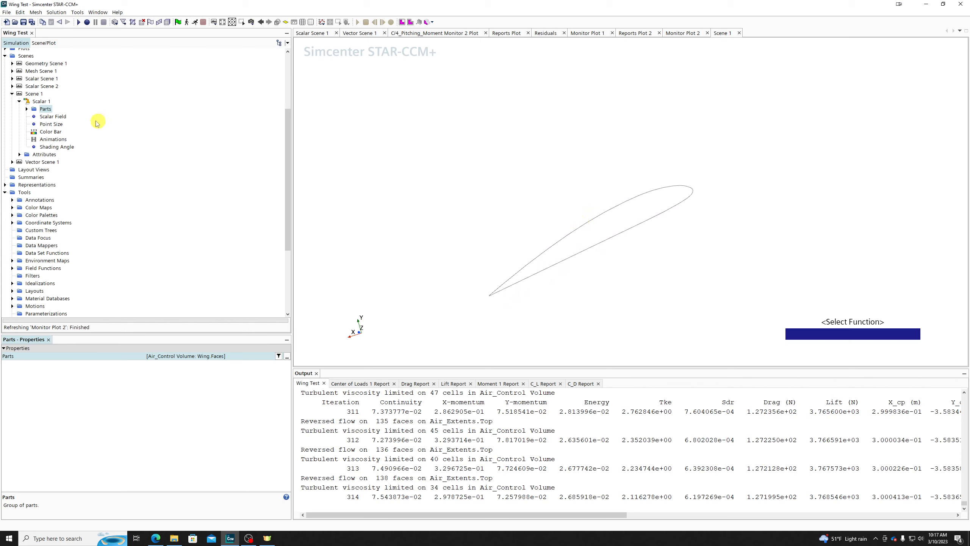
{"action": "left_click", "coordinate": [214, 353]}
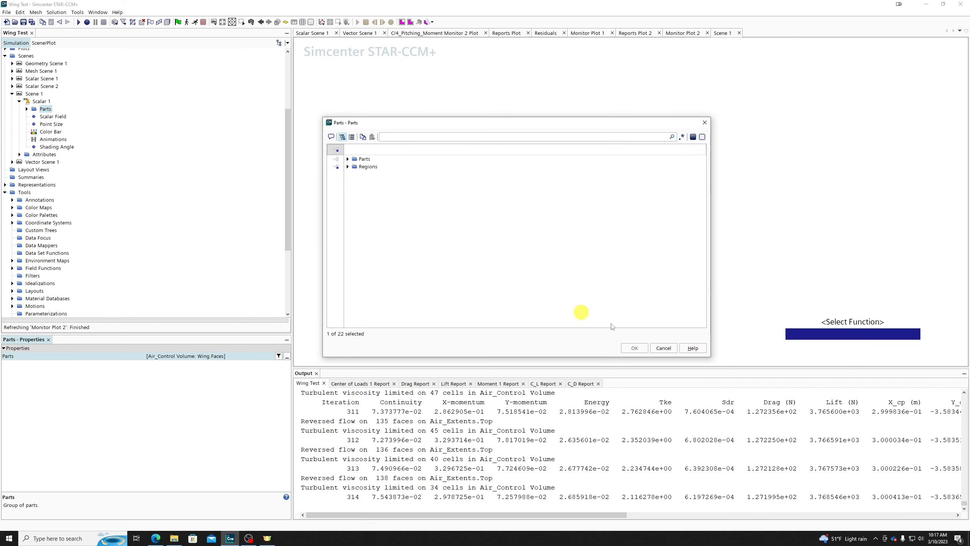
{"action": "left_click", "coordinate": [662, 346]}
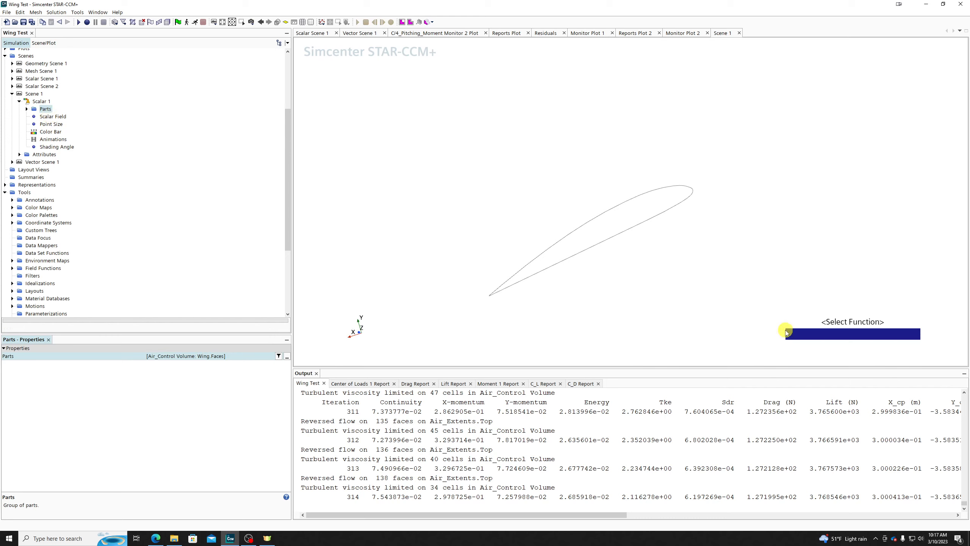
Widen the scene's color bar and set its field function to Static Pressure
{"action": "left_click_drag", "start_coordinate": [786, 332], "coordinate": [446, 334]}
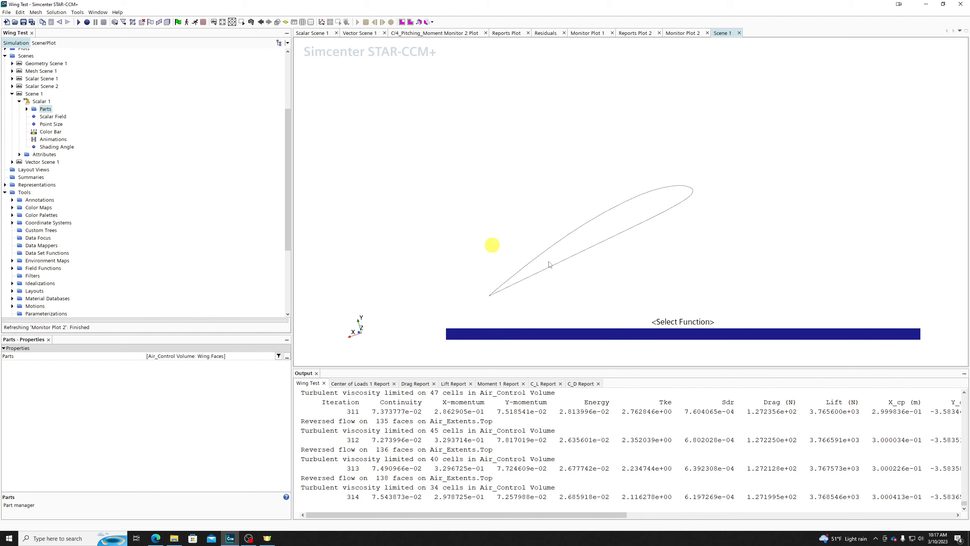
{"action": "double_click", "coordinate": [666, 334]}
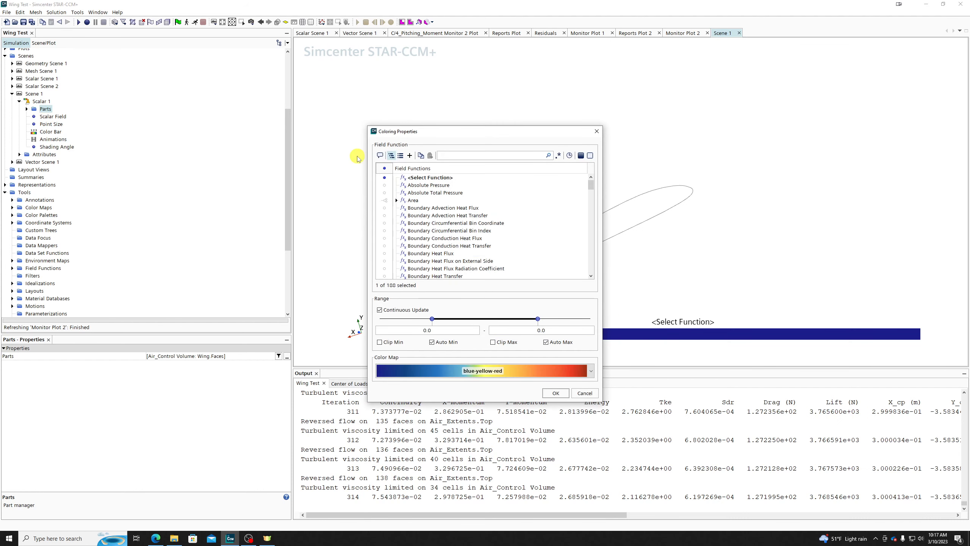
{"action": "scroll", "coordinate": [455, 199], "scroll_direction": "down", "scroll_amount": 15}
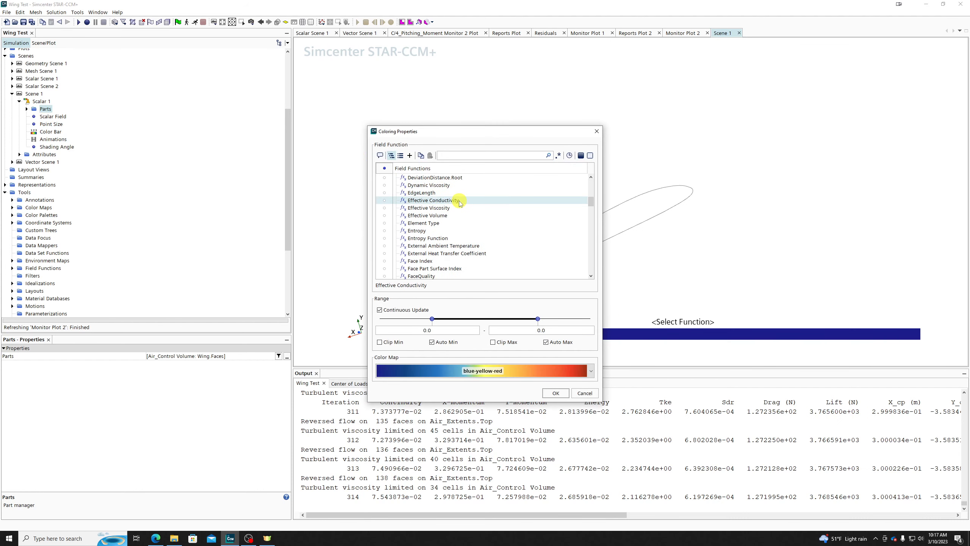
{"action": "left_click", "coordinate": [476, 151]}
{"action": "type", "text": "static"}
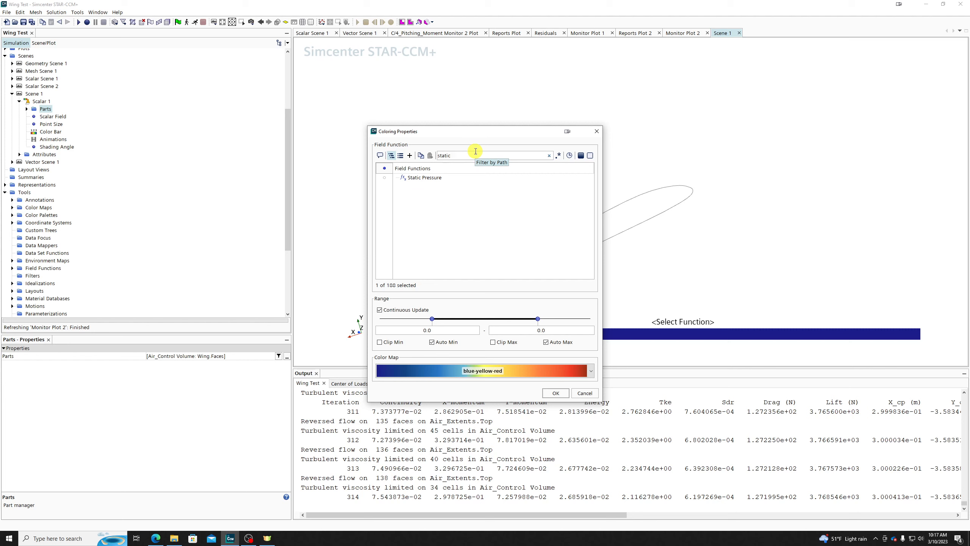
{"action": "left_click", "coordinate": [458, 178]}
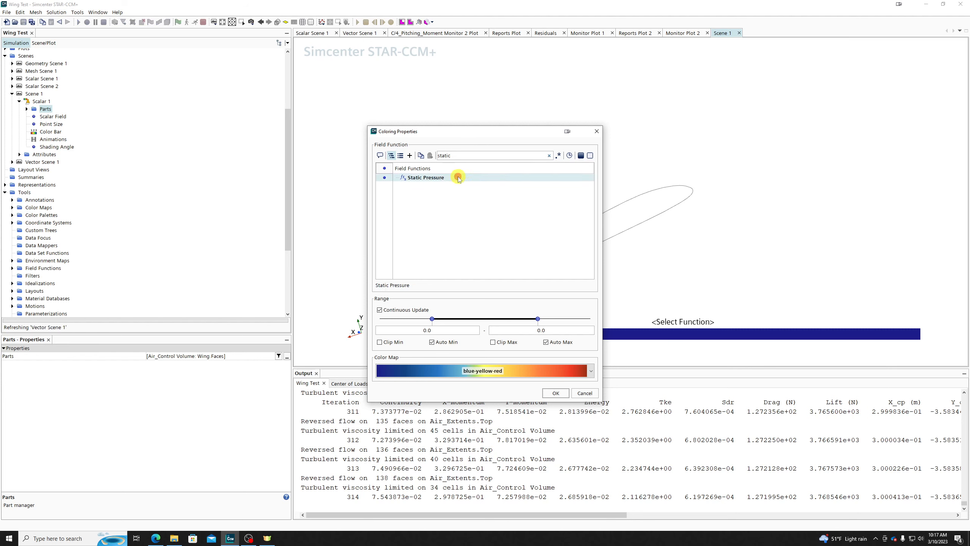
{"action": "left_click", "coordinate": [556, 393]}
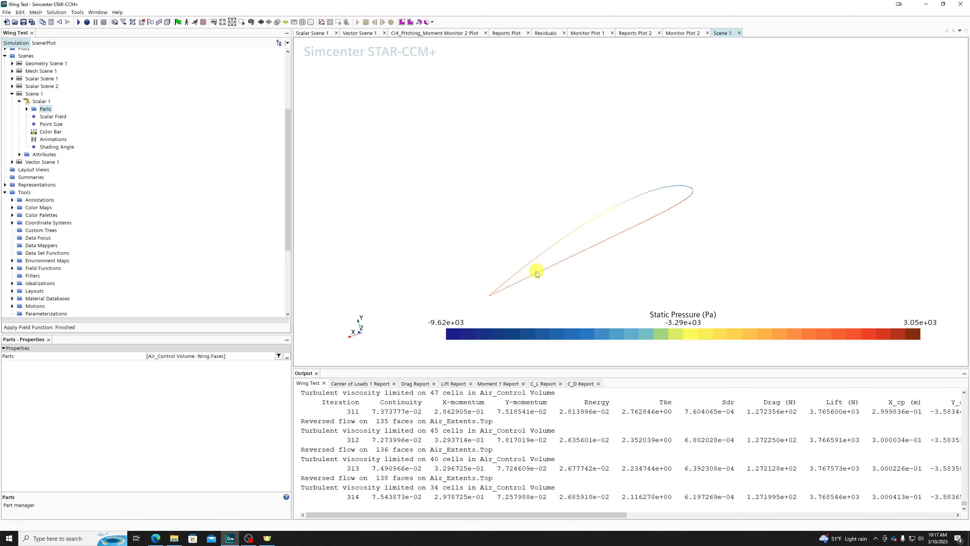
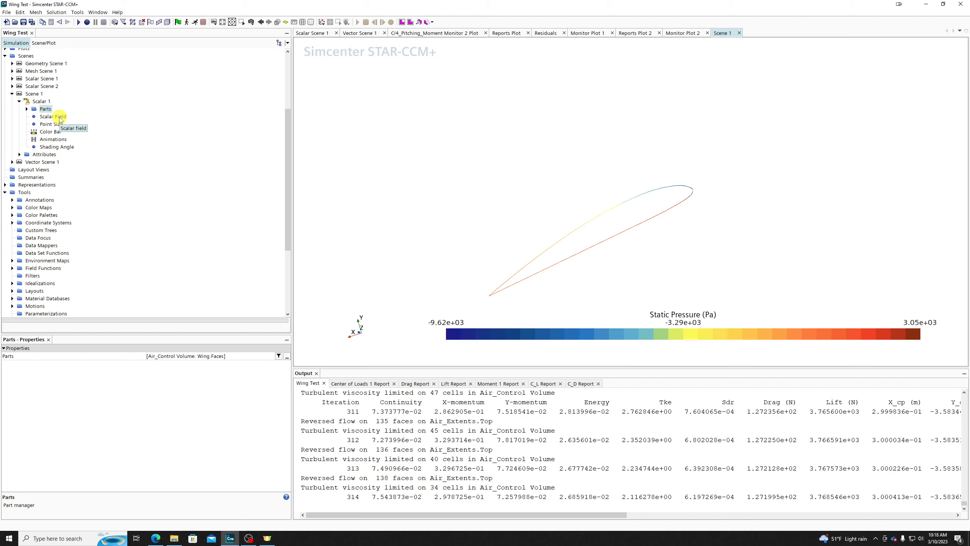
Replace the parts of Scalar 1 with the Air_Control Volume region and inspect the static pressure field around the wing
{"action": "left_click", "coordinate": [57, 117]}
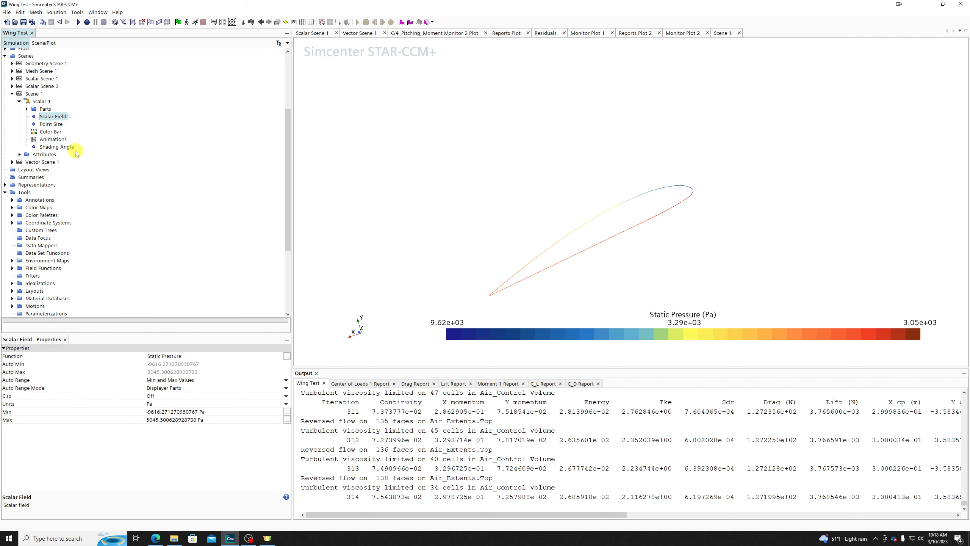
{"action": "left_click", "coordinate": [45, 109]}
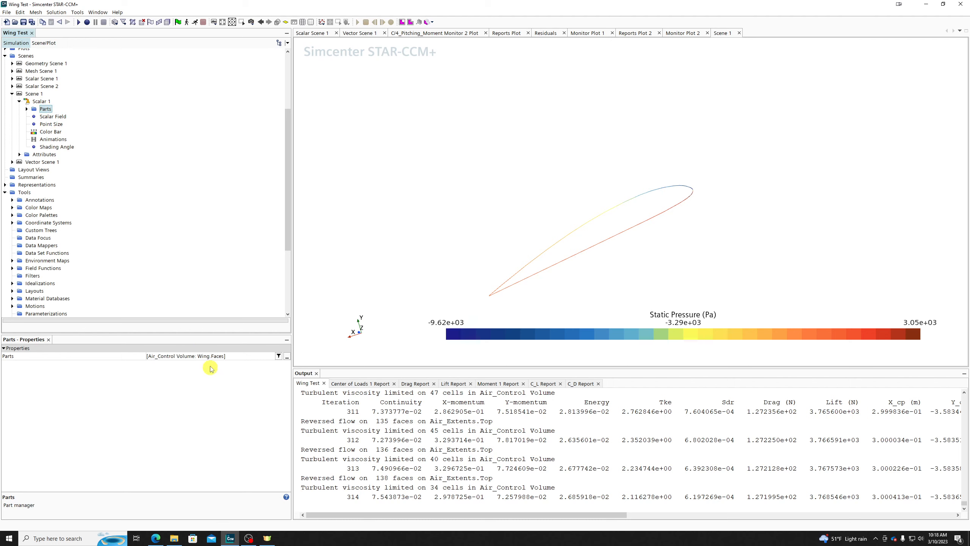
{"action": "left_click", "coordinate": [210, 356]}
{"action": "left_click", "coordinate": [348, 166]}
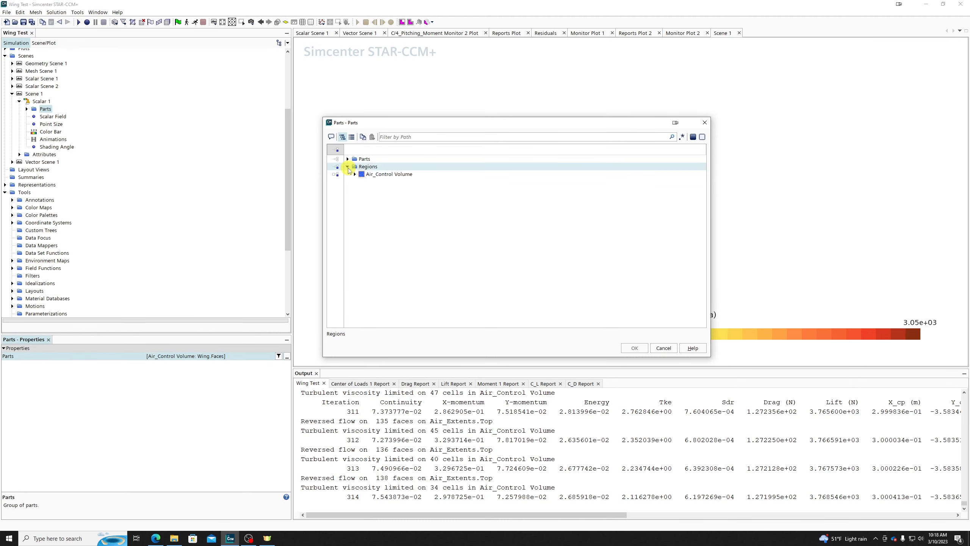
{"action": "left_click", "coordinate": [336, 174]}
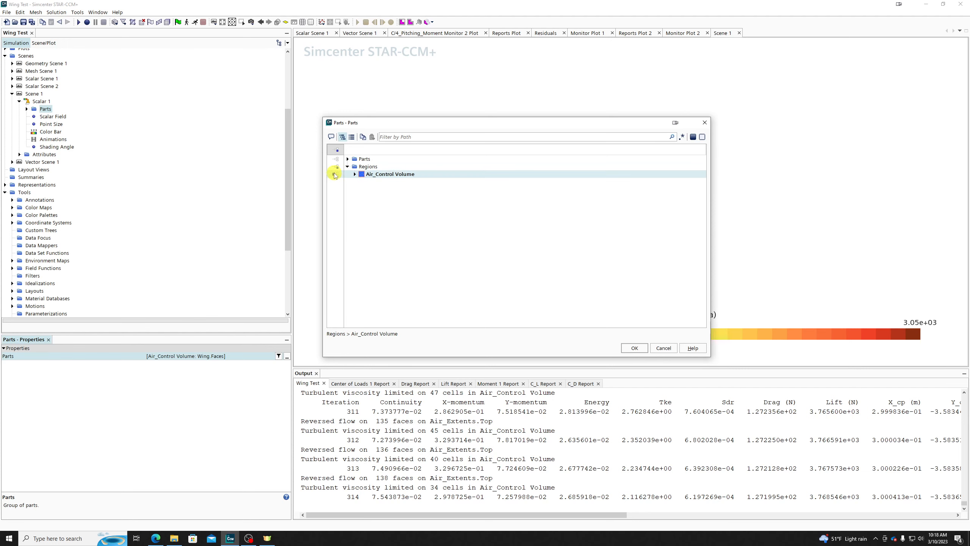
{"action": "left_click", "coordinate": [635, 348]}
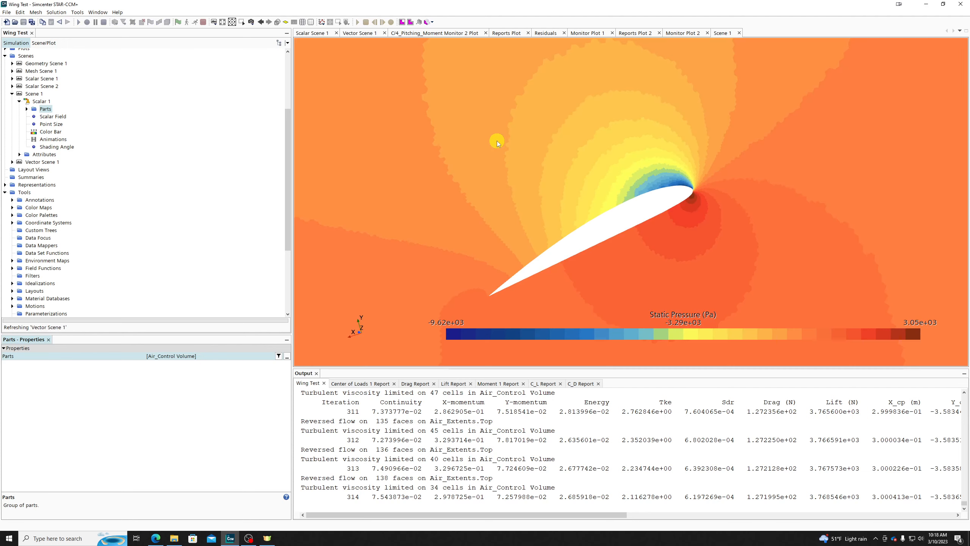
{"action": "scroll", "coordinate": [555, 196], "scroll_direction": "down", "scroll_amount": 10}
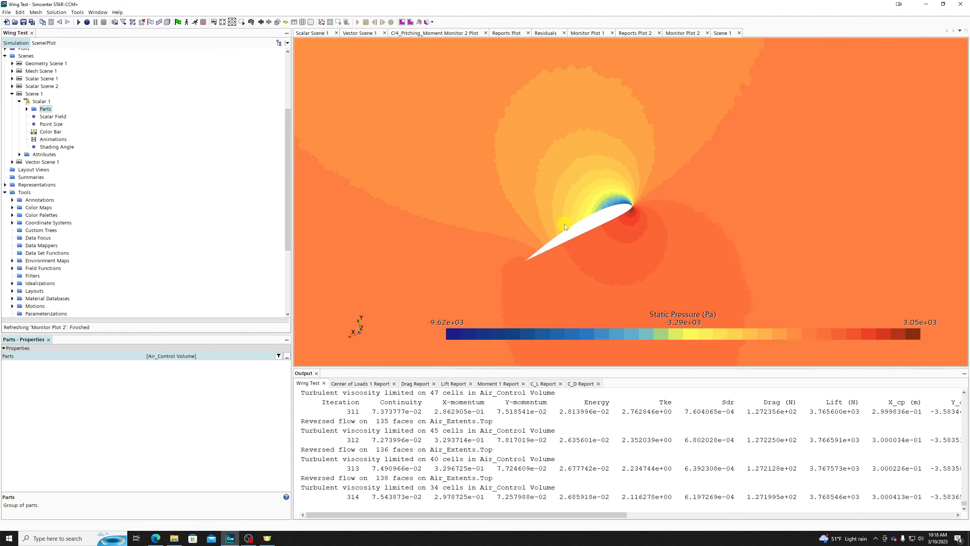
{"action": "scroll", "coordinate": [529, 231], "scroll_direction": "down", "scroll_amount": 3}
{"action": "right_click", "coordinate": [546, 175]}
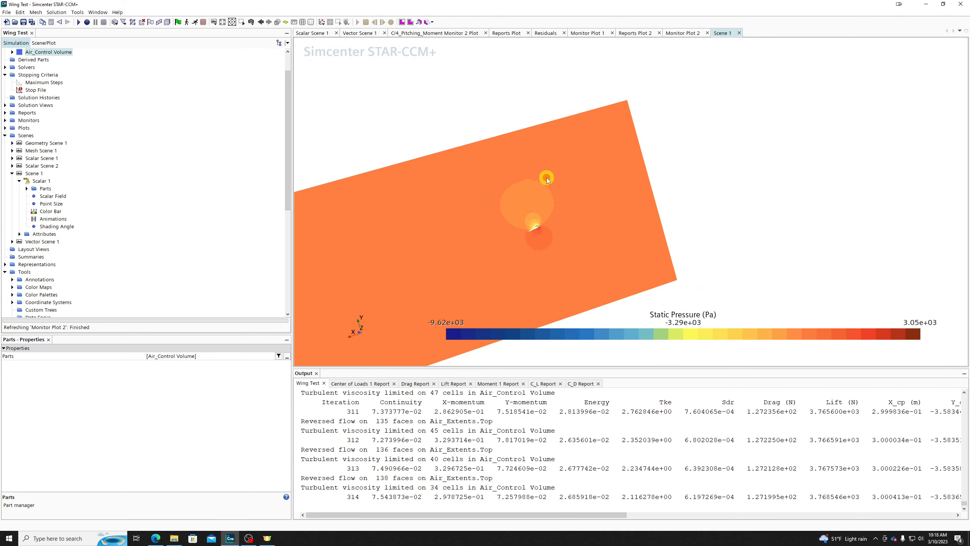
{"action": "left_click", "coordinate": [597, 217]}
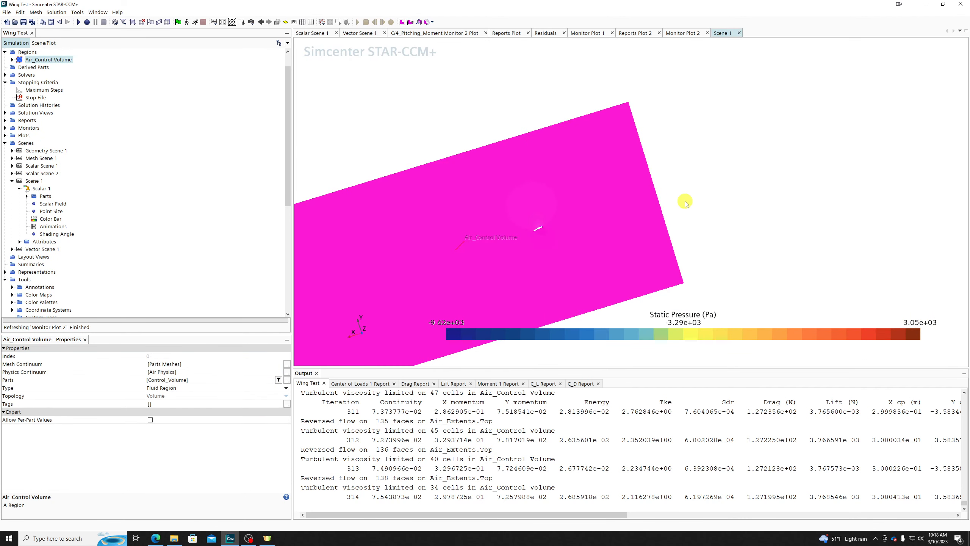
Align the Scene 1 view to the surface normal of the Air_Control Volume region and center the domain in the scene
{"action": "left_click_drag", "start_coordinate": [792, 191], "coordinate": [403, 218]}
{"action": "right_click", "coordinate": [916, 125]}
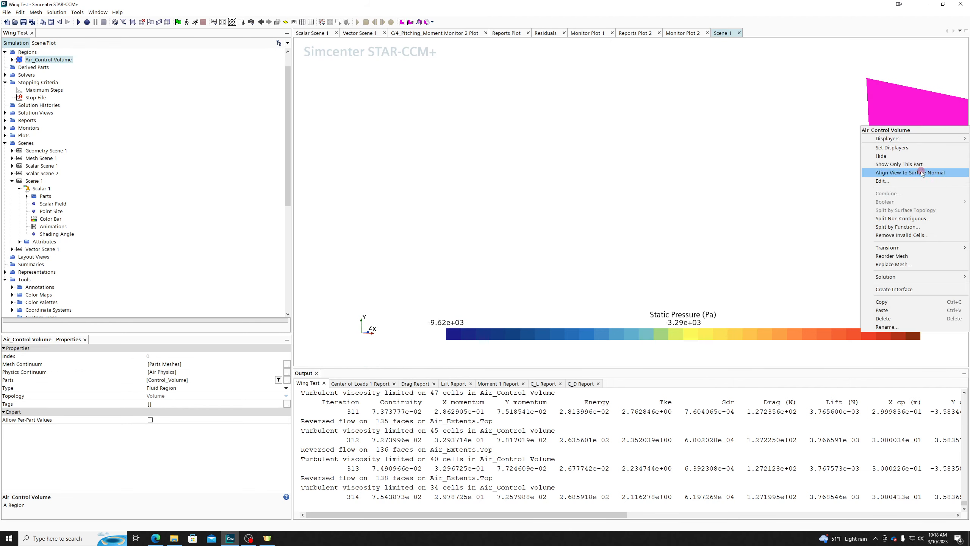
{"action": "left_click", "coordinate": [921, 173]}
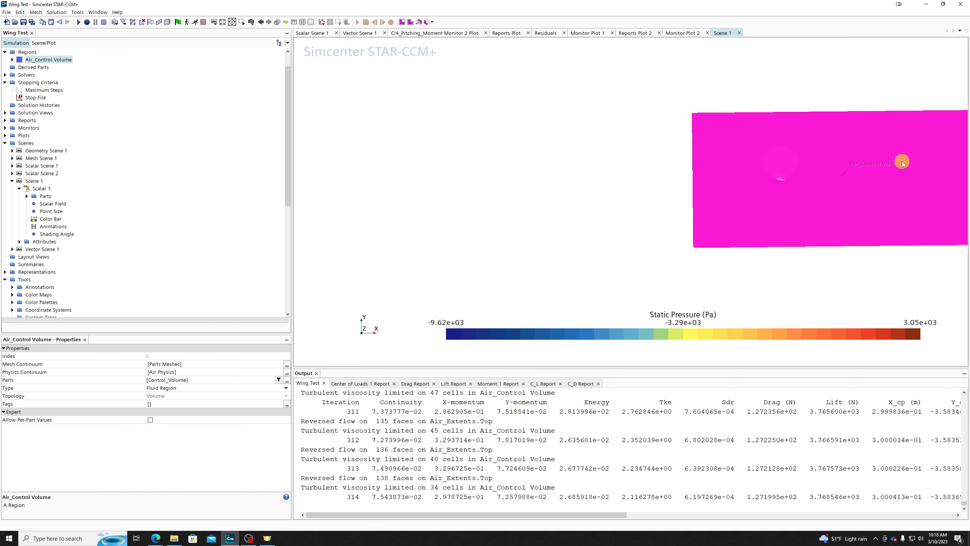
{"action": "right_click_drag", "start_coordinate": [902, 162], "coordinate": [758, 205]}
{"action": "left_click", "coordinate": [404, 227]}
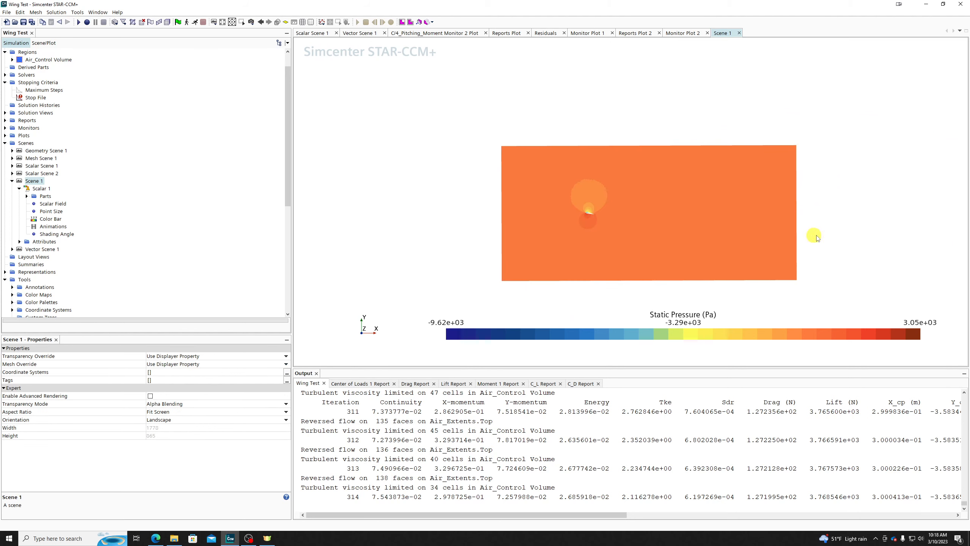
{"action": "left_click_drag", "start_coordinate": [812, 234], "coordinate": [844, 237]}
{"action": "right_click", "coordinate": [670, 212]}
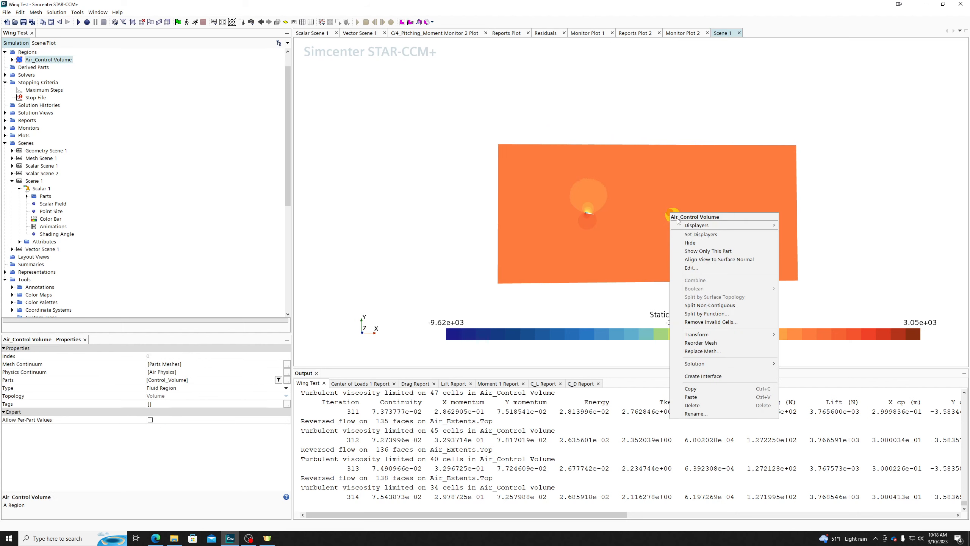
{"action": "left_click", "coordinate": [627, 240]}
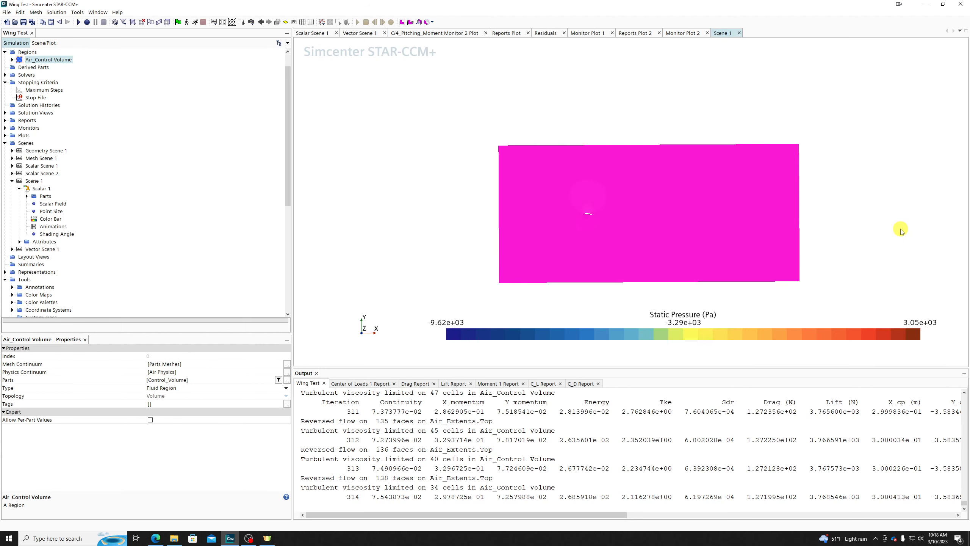
Examine the static pressure contours close around the wing section in Scene 1
{"action": "scroll", "coordinate": [593, 212], "scroll_direction": "up", "scroll_amount": 3}
{"action": "left_click", "coordinate": [362, 208]}
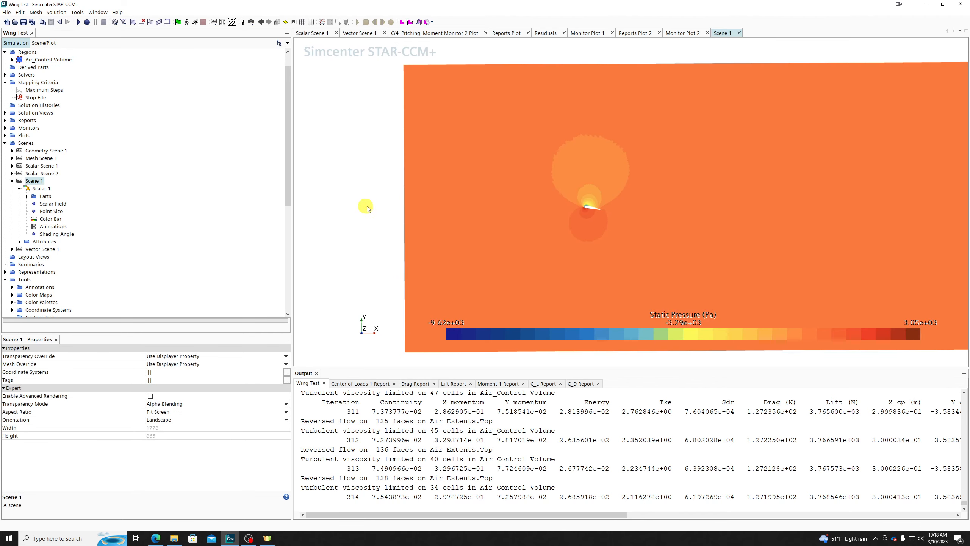
{"action": "scroll", "coordinate": [603, 207], "scroll_direction": "up", "scroll_amount": 3}
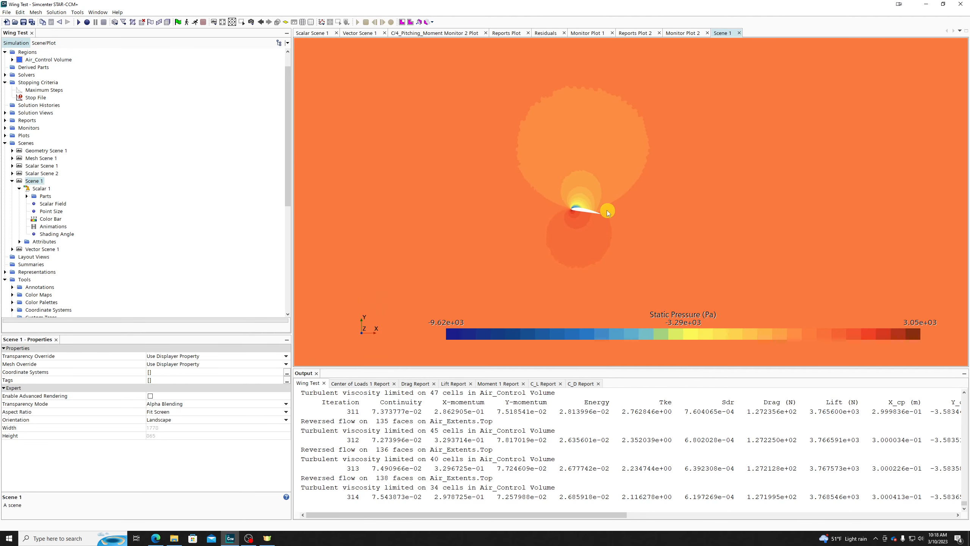
{"action": "scroll", "coordinate": [608, 212], "scroll_direction": "up", "scroll_amount": 2}
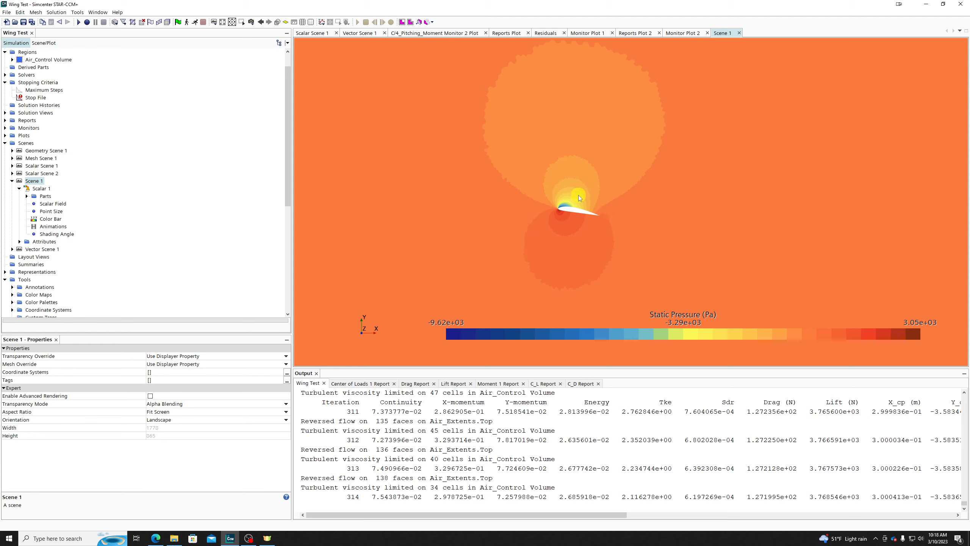
{"action": "middle_click_drag", "start_coordinate": [587, 193], "coordinate": [541, 211]}
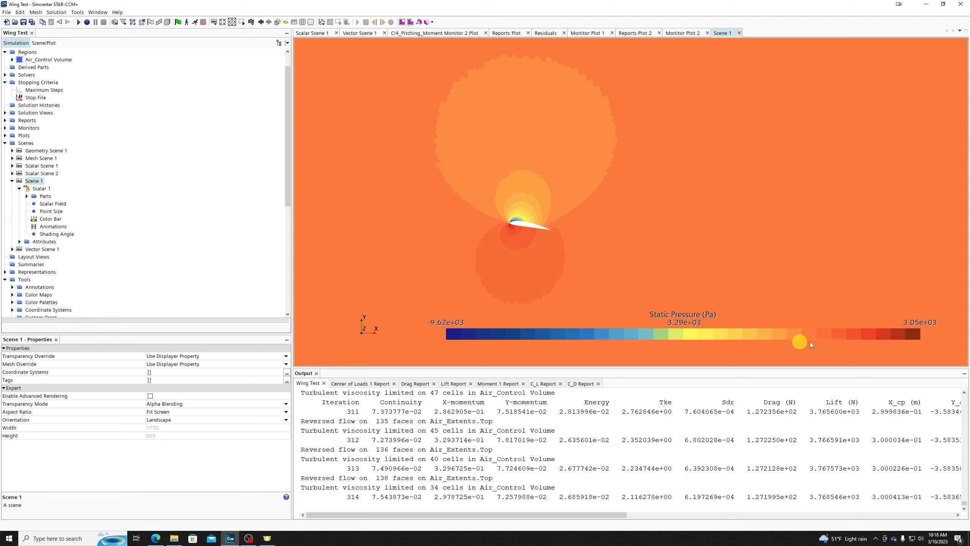
Set the scalar field function of Scalar 1 to Temperature and inspect the temperature field around the wing and across the domain
{"action": "left_click", "coordinate": [35, 190]}
{"action": "left_click", "coordinate": [36, 195]}
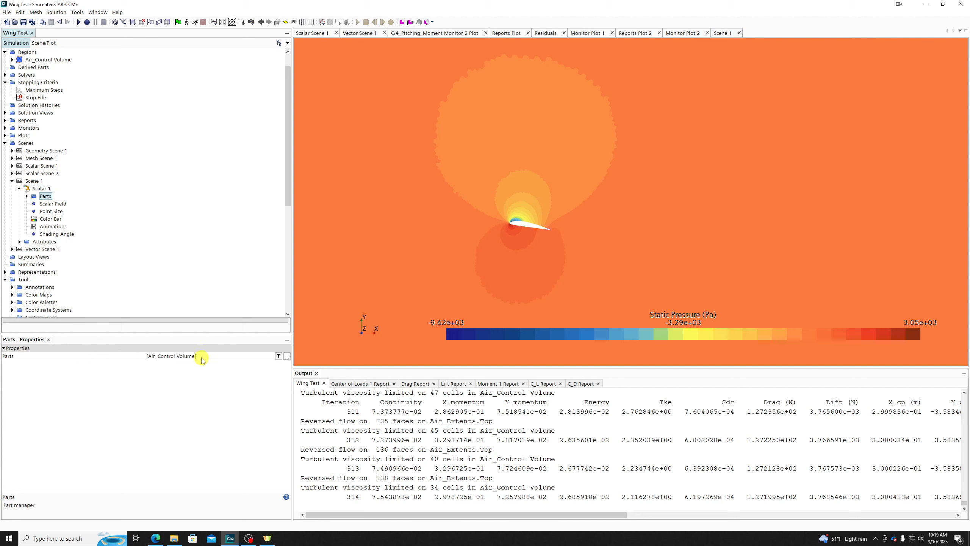
{"action": "left_click", "coordinate": [53, 203]}
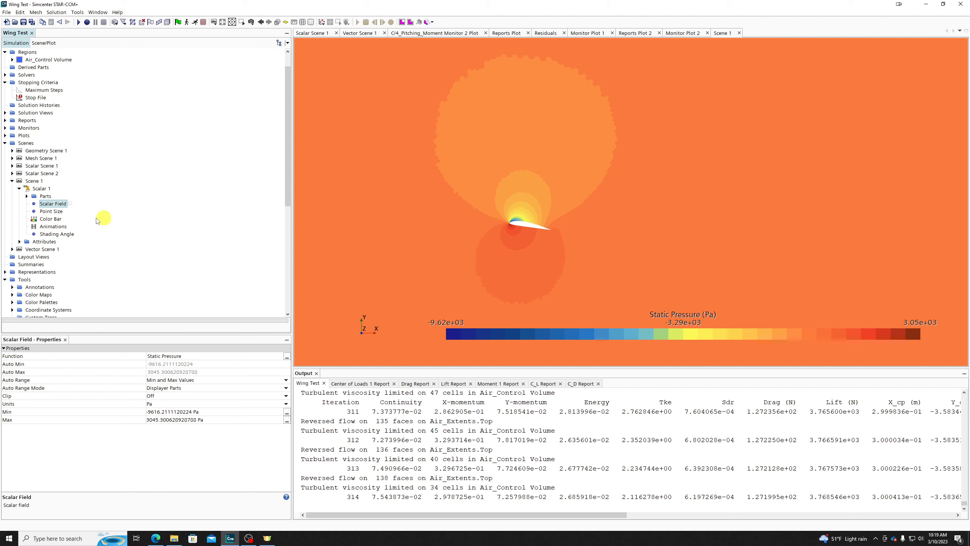
{"action": "left_click", "coordinate": [287, 356]}
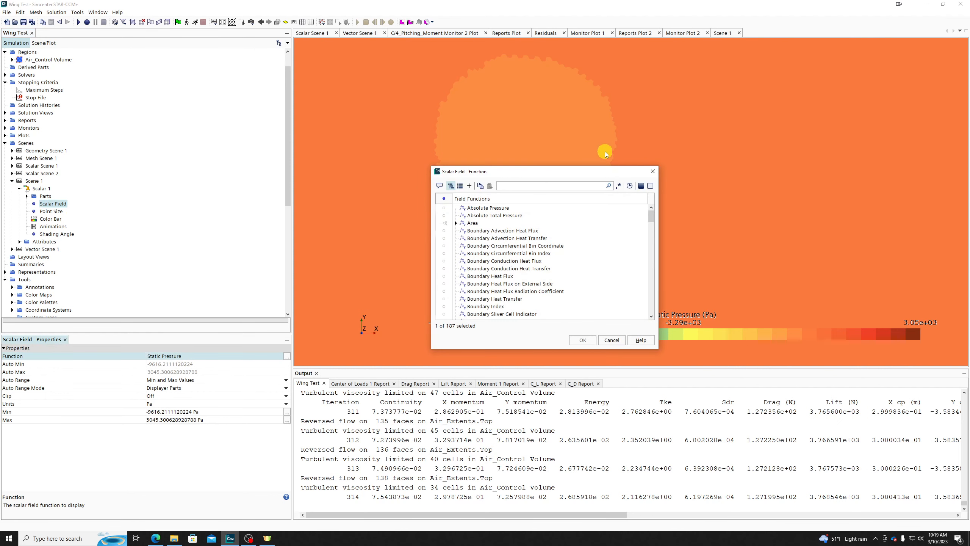
{"action": "type", "text": "temp"}
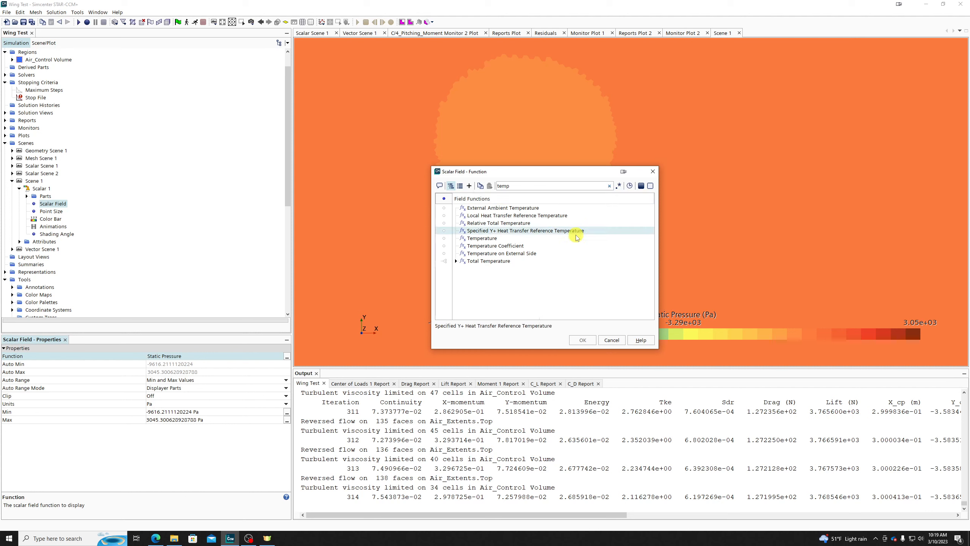
{"action": "left_click", "coordinate": [516, 238]}
{"action": "left_click", "coordinate": [582, 339]}
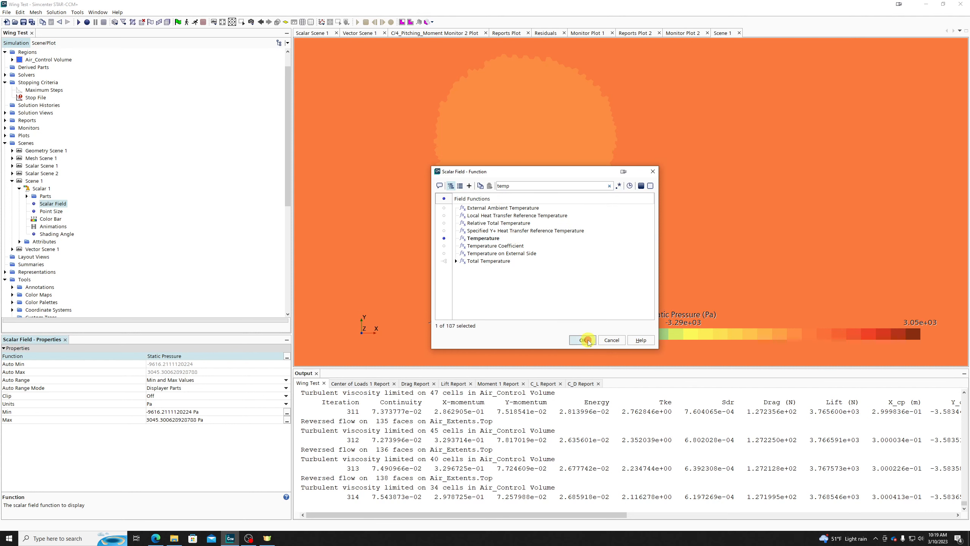
{"action": "scroll", "coordinate": [597, 244], "scroll_direction": "down", "scroll_amount": 5}
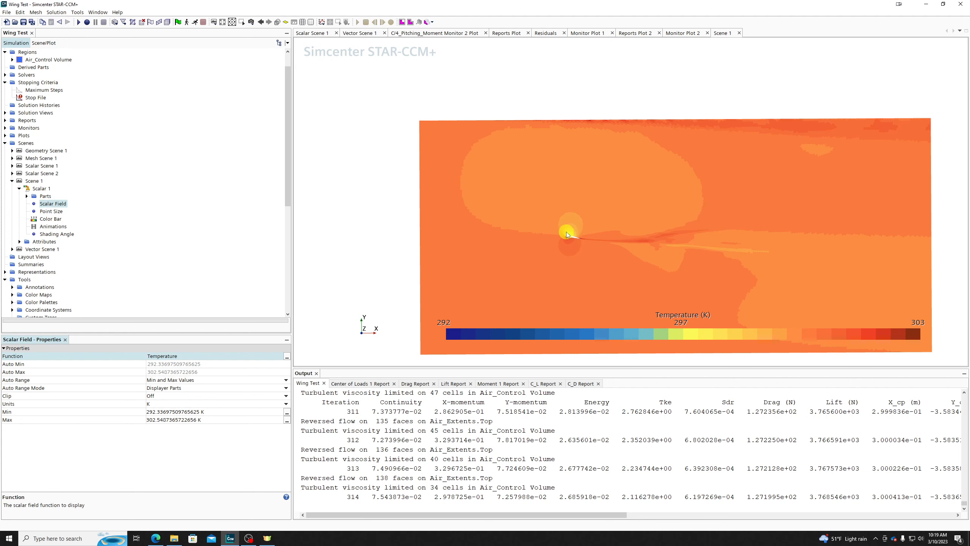
{"action": "scroll", "coordinate": [567, 234], "scroll_direction": "up", "scroll_amount": 10}
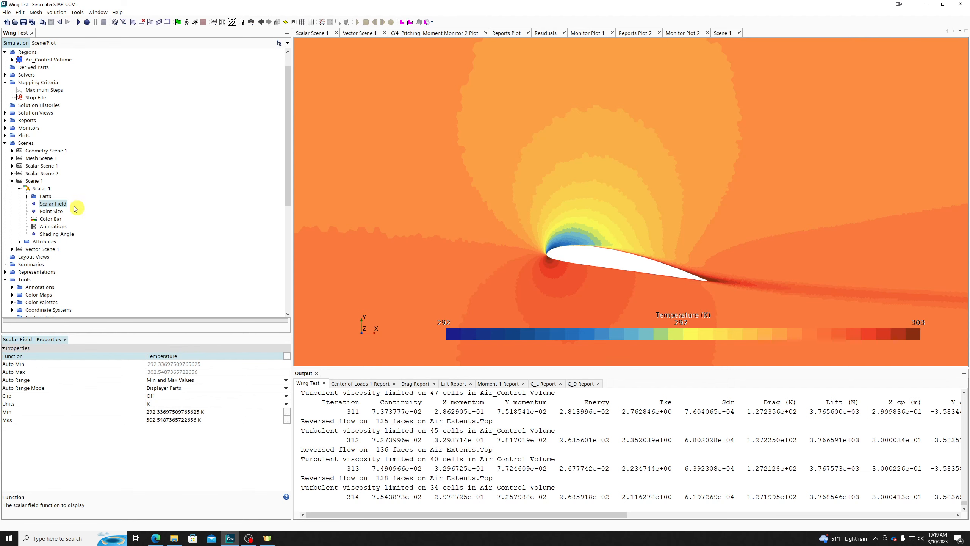
{"action": "scroll", "coordinate": [477, 199], "scroll_direction": "down", "scroll_amount": 10}
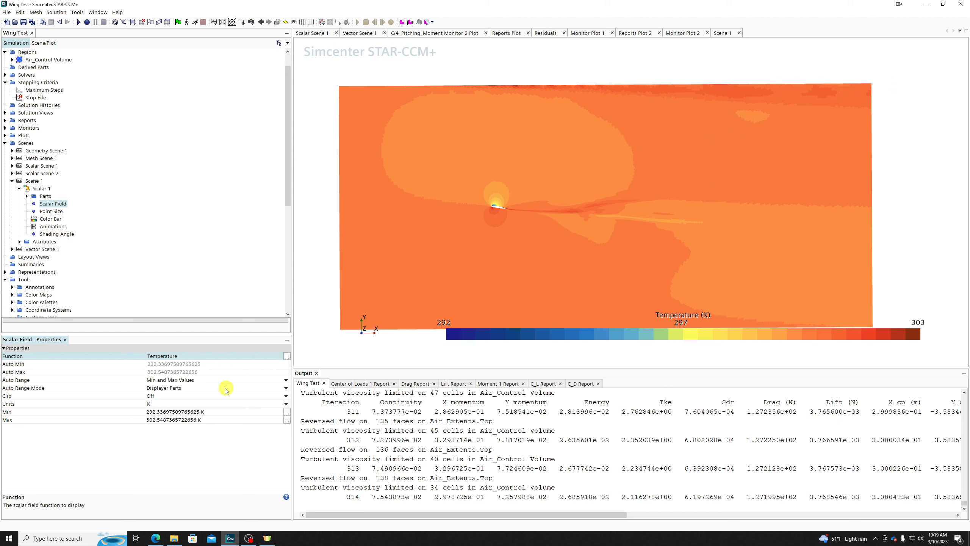
Set the scalar field function of Scalar 1 to the lab reference frame Velocity Magnitude
{"action": "left_click", "coordinate": [164, 356]}
{"action": "scroll", "coordinate": [530, 294], "scroll_direction": "down", "scroll_amount": 2}
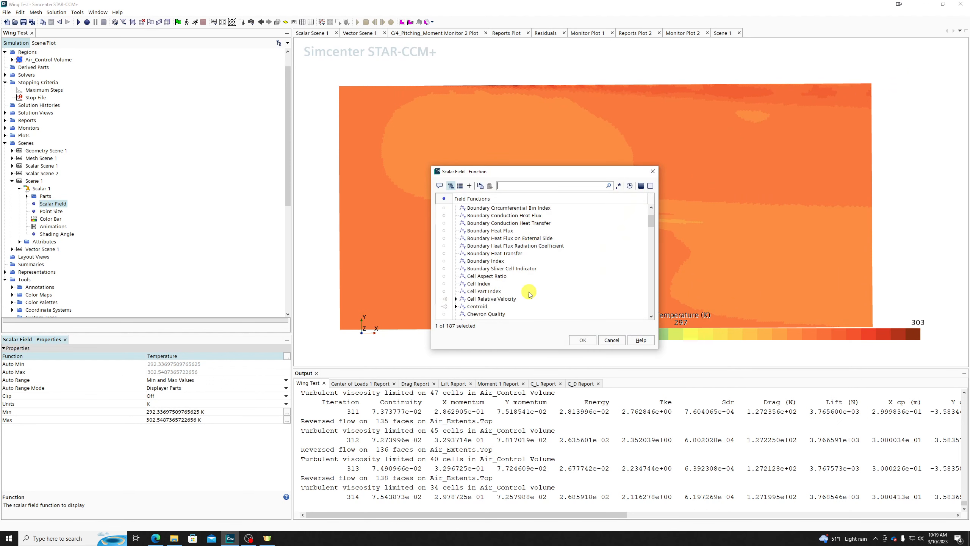
{"action": "type", "text": "veloc"}
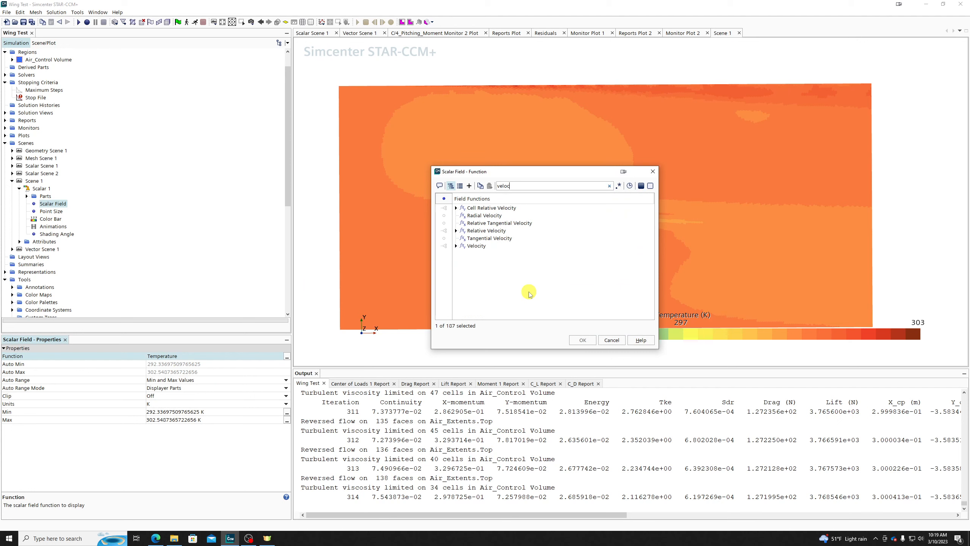
{"action": "left_click", "coordinate": [450, 247]}
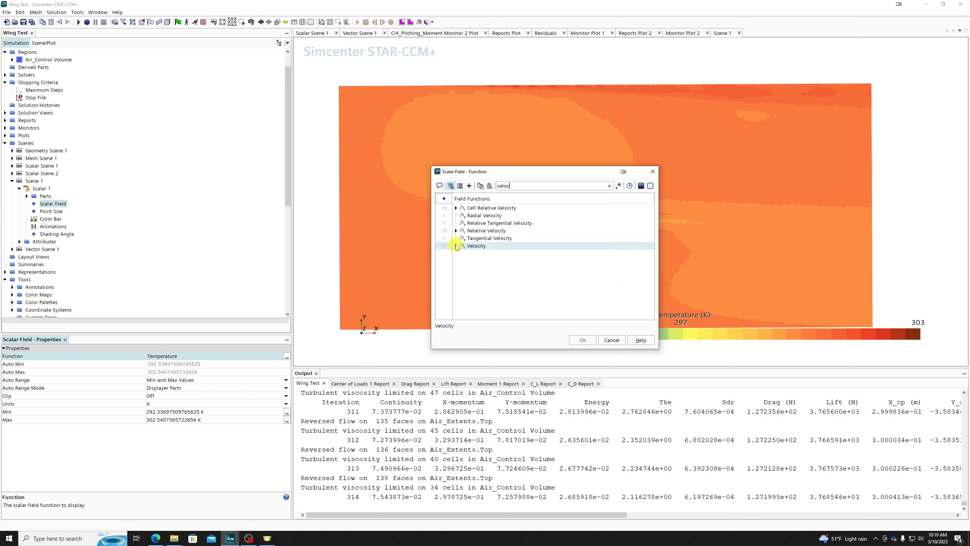
{"action": "left_click", "coordinate": [456, 245]}
{"action": "left_click", "coordinate": [483, 261]}
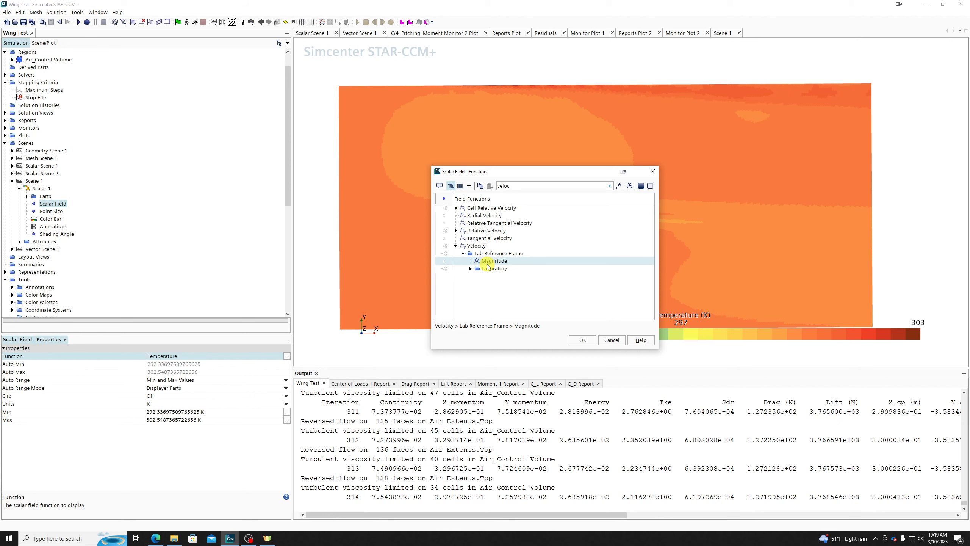
{"action": "left_click", "coordinate": [581, 340]}
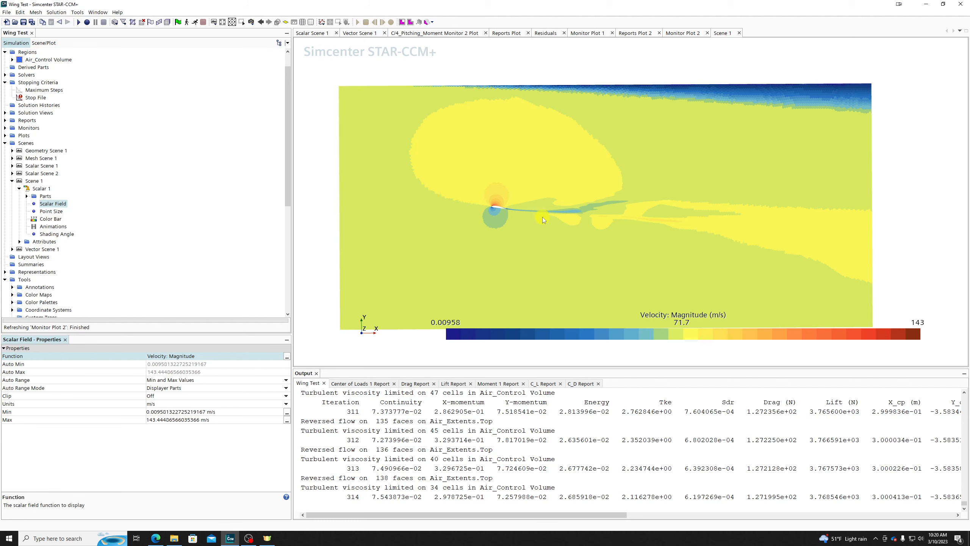
{"action": "middle_click_drag", "start_coordinate": [543, 217], "coordinate": [564, 200]}
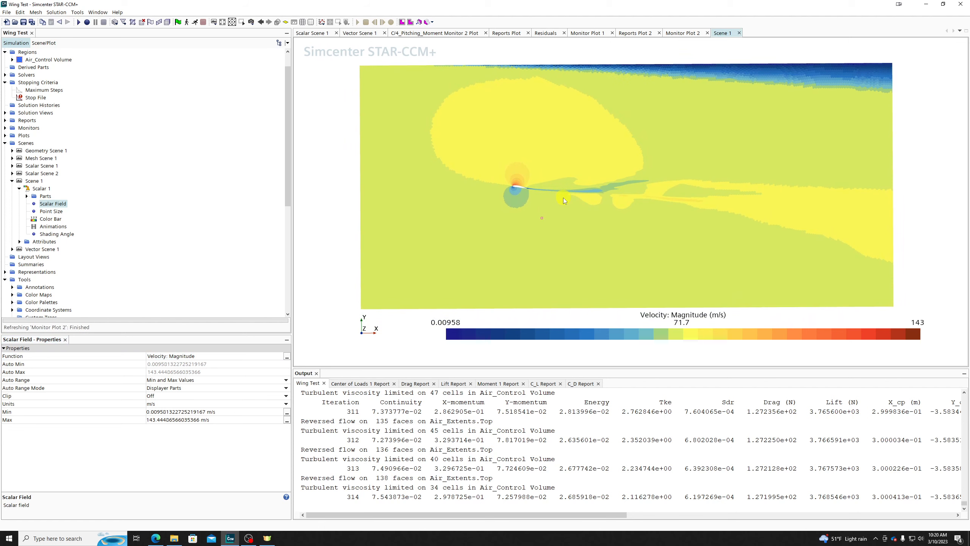
Set the velocity magnitude display range of Scalar 1 to a minimum of 10 m/s and a maximum of 70 m/s
{"action": "left_click", "coordinate": [34, 197]}
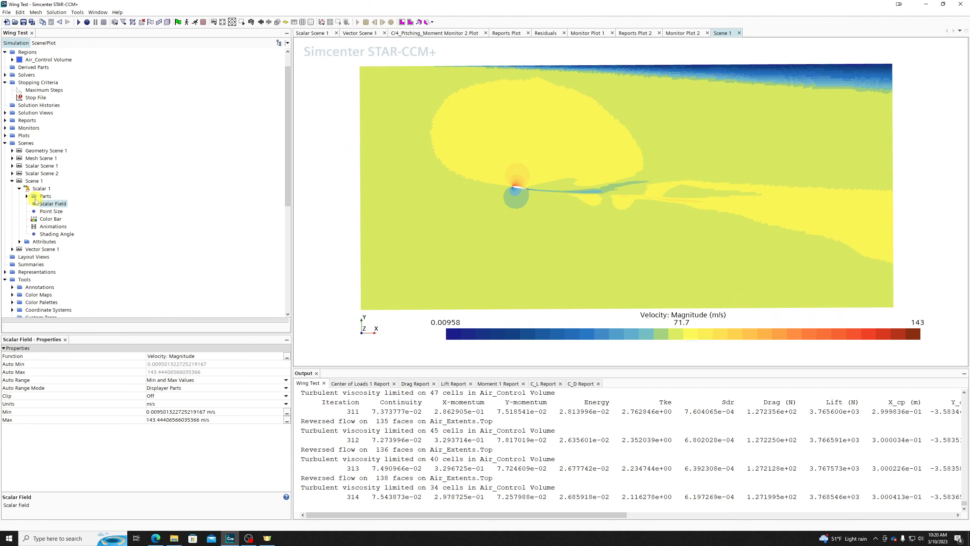
{"action": "left_click", "coordinate": [234, 412]}
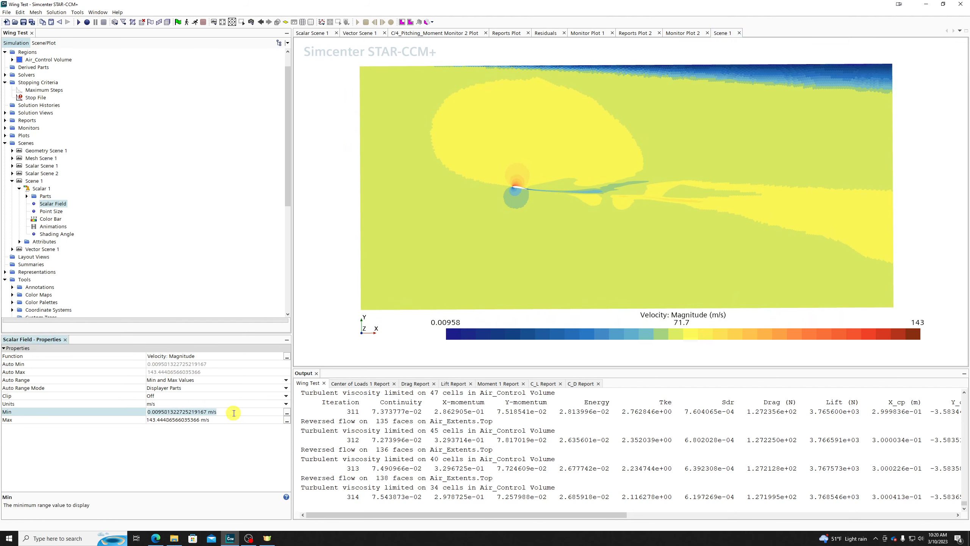
{"action": "type", "text": "10"}
{"action": "key", "text": "Return"}
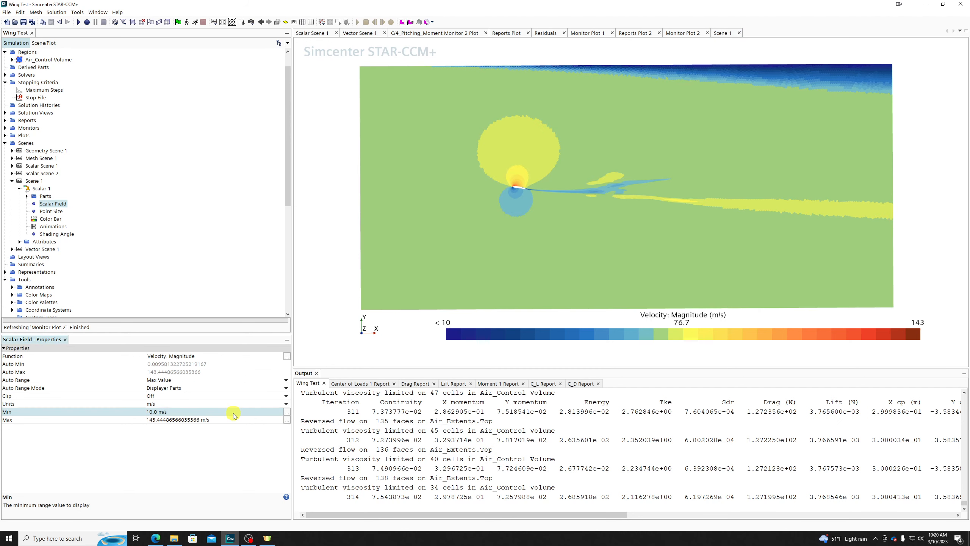
{"action": "left_click", "coordinate": [229, 420]}
{"action": "type", "text": "70"}
{"action": "key", "text": "Return"}
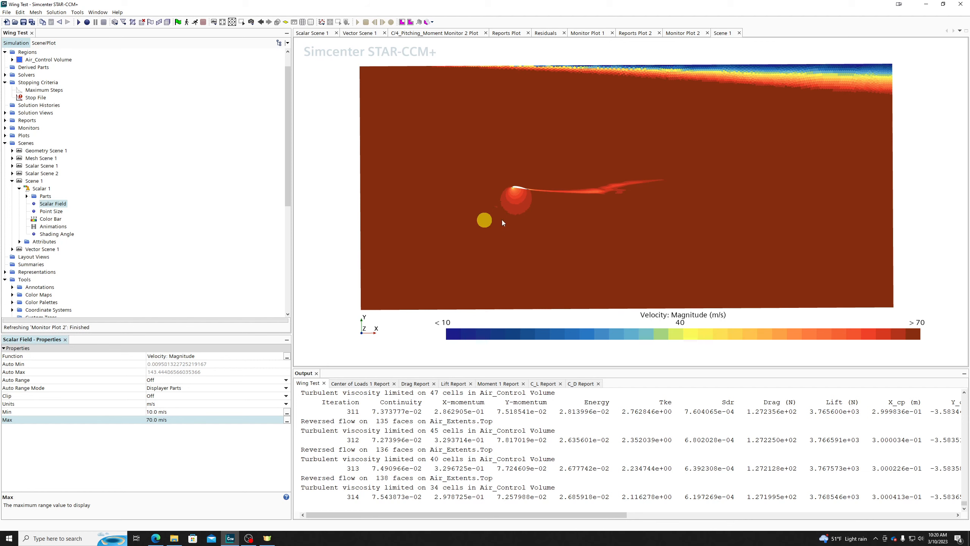
Try clipping the scalar field with the Below Min, Above Max option, and set Clip back to Off
{"action": "left_click", "coordinate": [165, 396]}
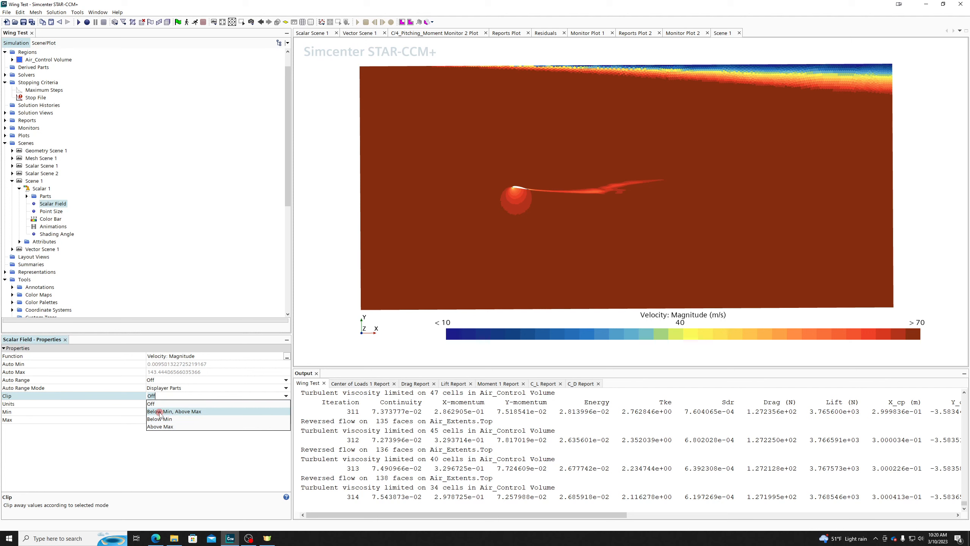
{"action": "left_click", "coordinate": [162, 411]}
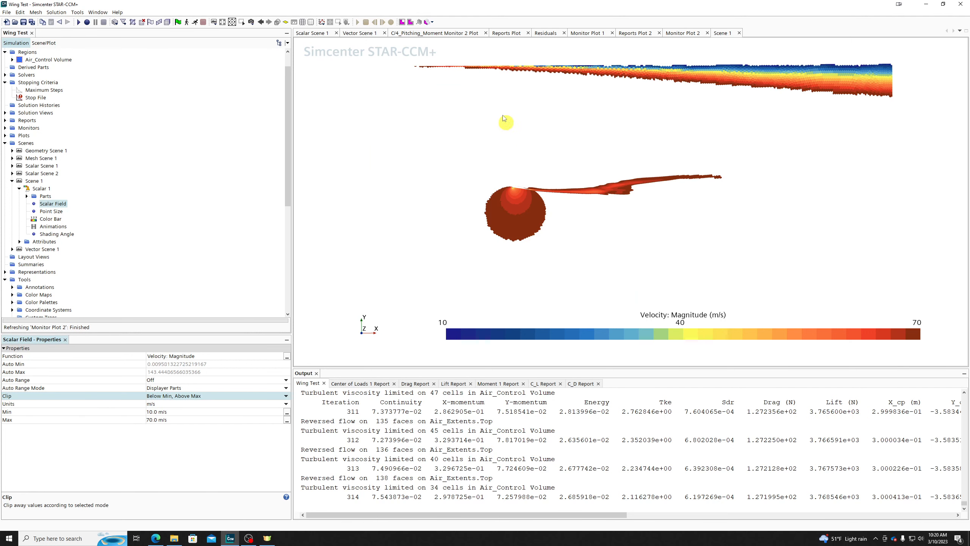
{"action": "left_click", "coordinate": [199, 396]}
{"action": "left_click", "coordinate": [187, 406]}
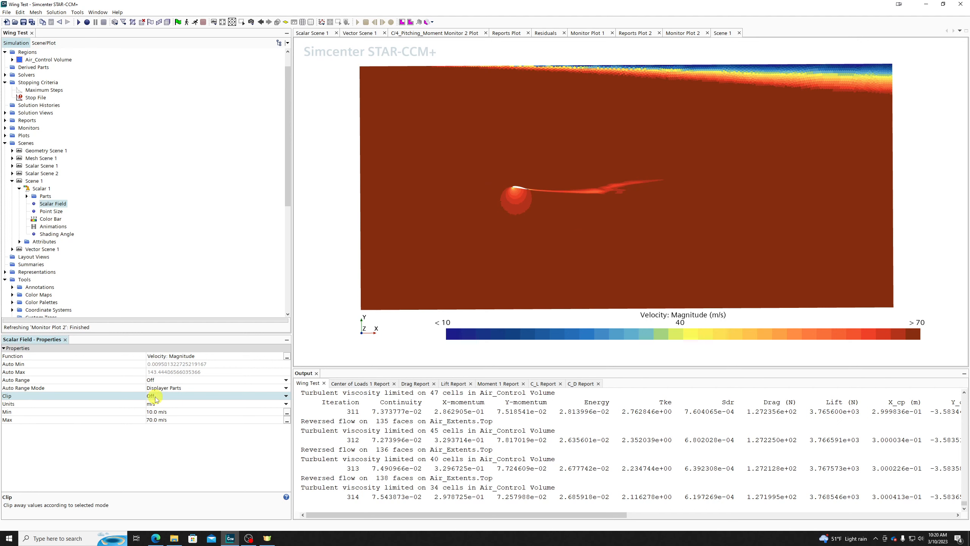
Set the velocity range minimum to 15 m/s and the maximum first to 80 m/s, and finally to 90 m/s
{"action": "left_click", "coordinate": [181, 411]}
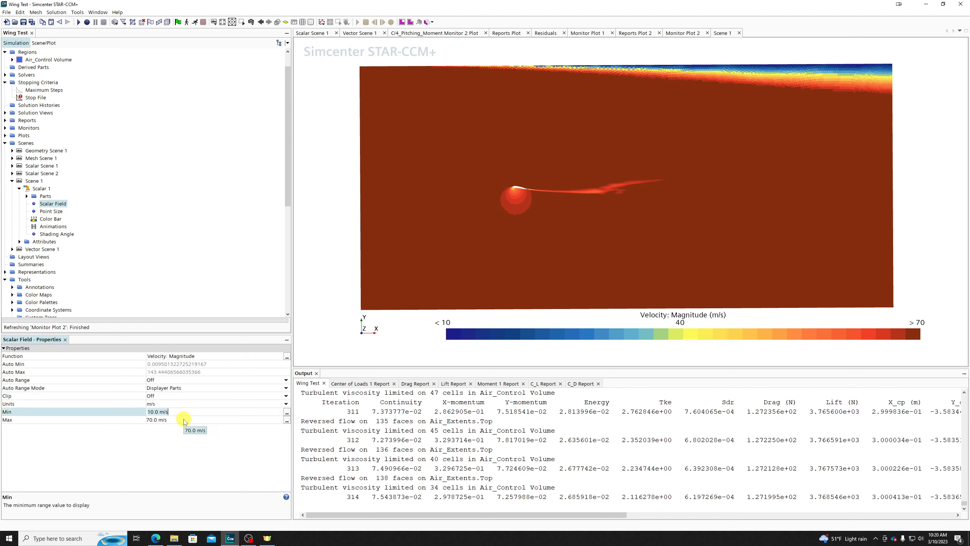
{"action": "type", "text": "15"}
{"action": "left_click", "coordinate": [184, 419]}
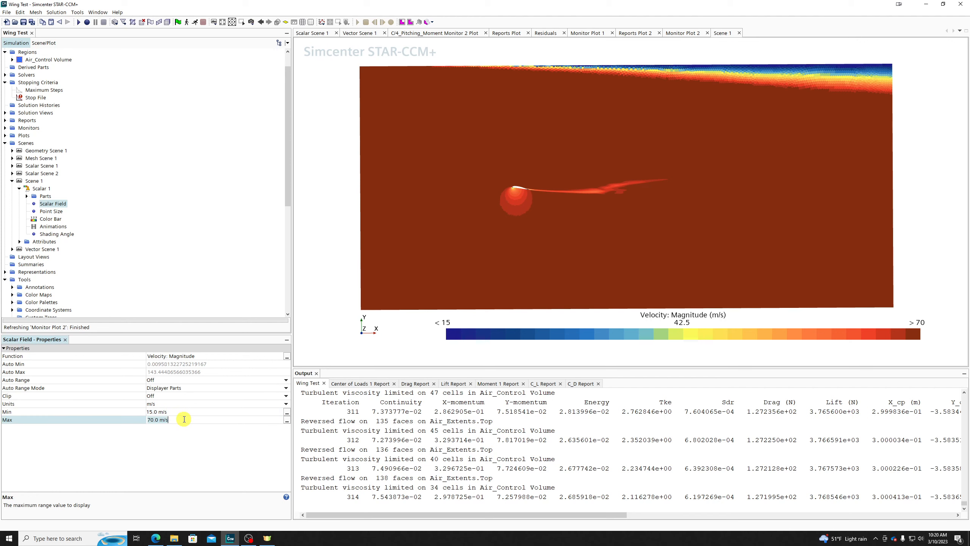
{"action": "type", "text": "80"}
{"action": "key", "text": "Return"}
{"action": "left_click", "coordinate": [184, 420]}
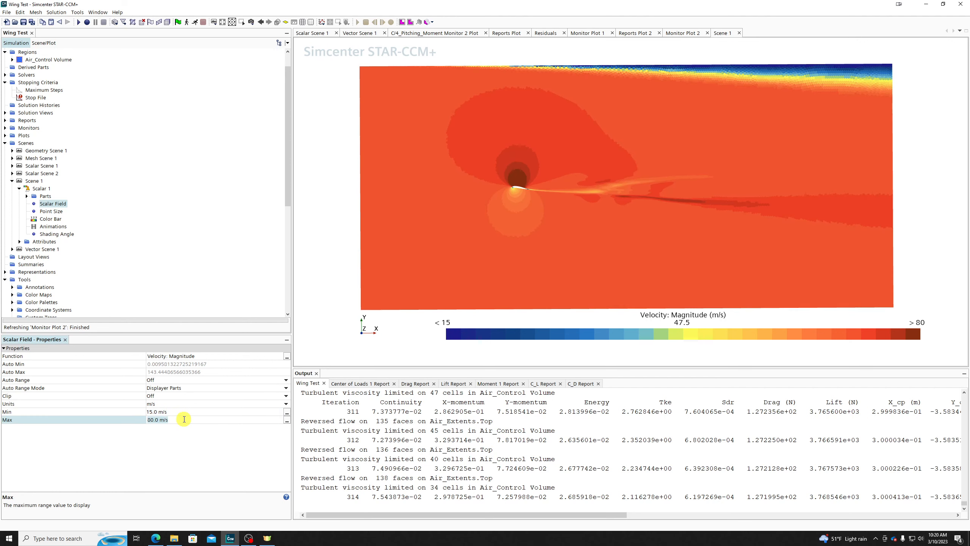
{"action": "key", "text": "Return"}
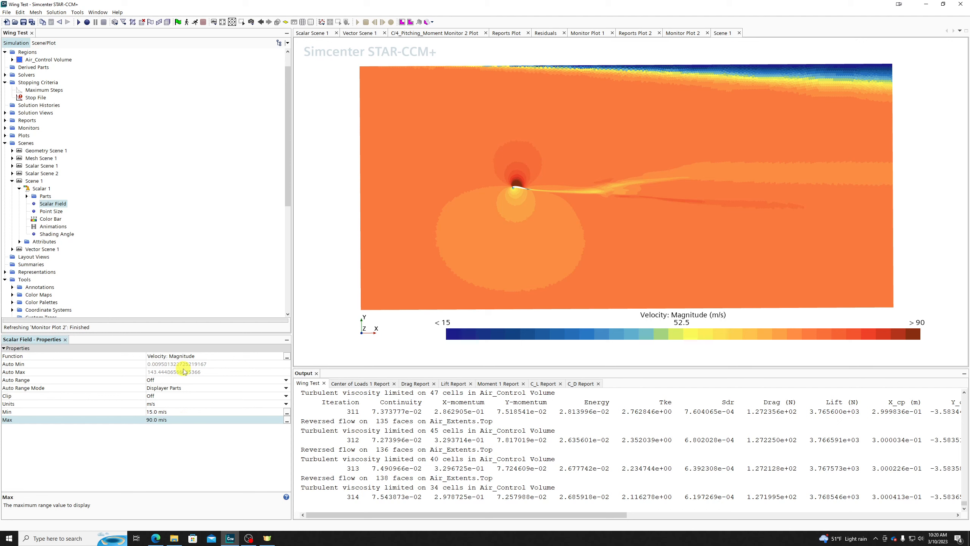
Shift Scalar 1's color bar slightly within the scene and set its number of levels to 128
{"action": "left_click", "coordinate": [45, 212]}
{"action": "left_click", "coordinate": [49, 220]}
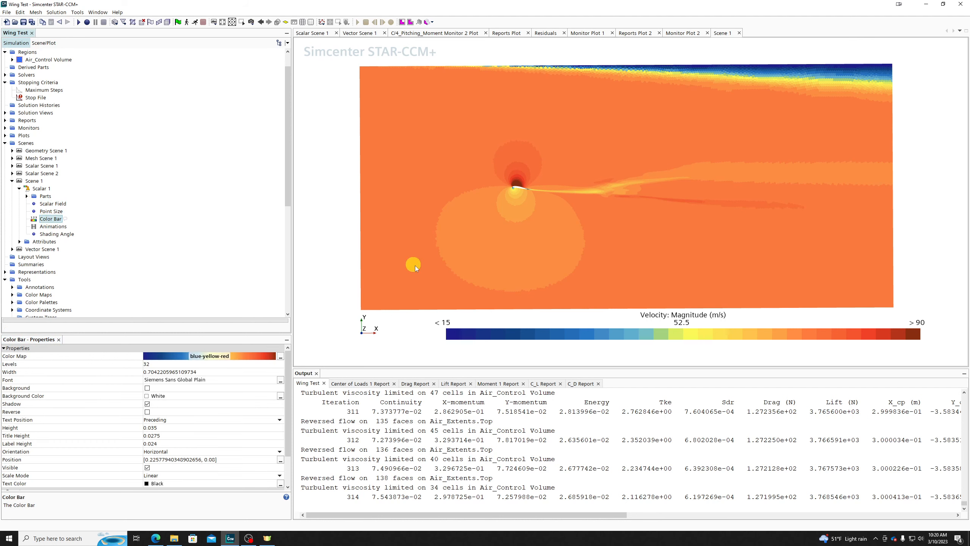
{"action": "left_click_drag", "start_coordinate": [507, 332], "coordinate": [482, 334]}
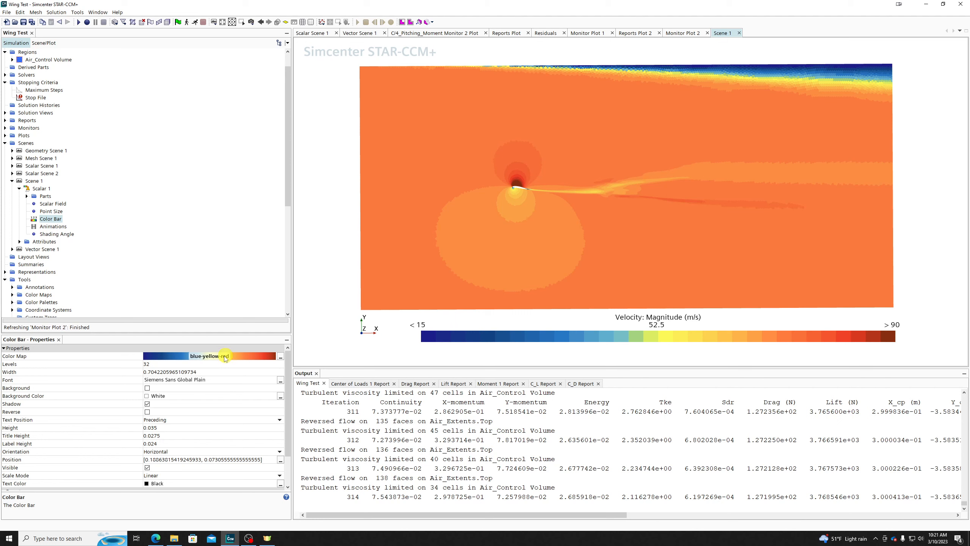
{"action": "left_click", "coordinate": [192, 365]}
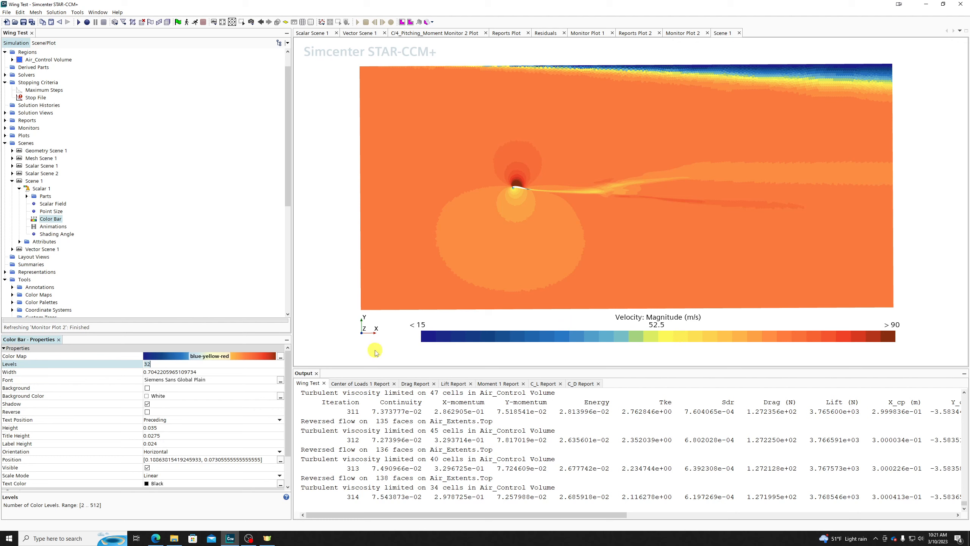
{"action": "type", "text": "128"}
{"action": "key", "text": "Return"}
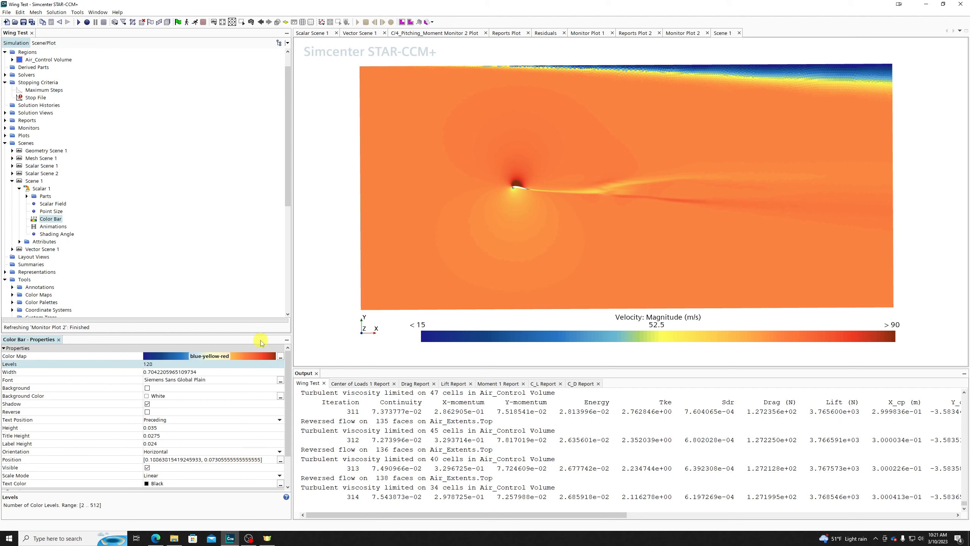
Change the color bar's font style to BoldItalic, keeping the Siemens Sans Global font
{"action": "left_click", "coordinate": [280, 381]}
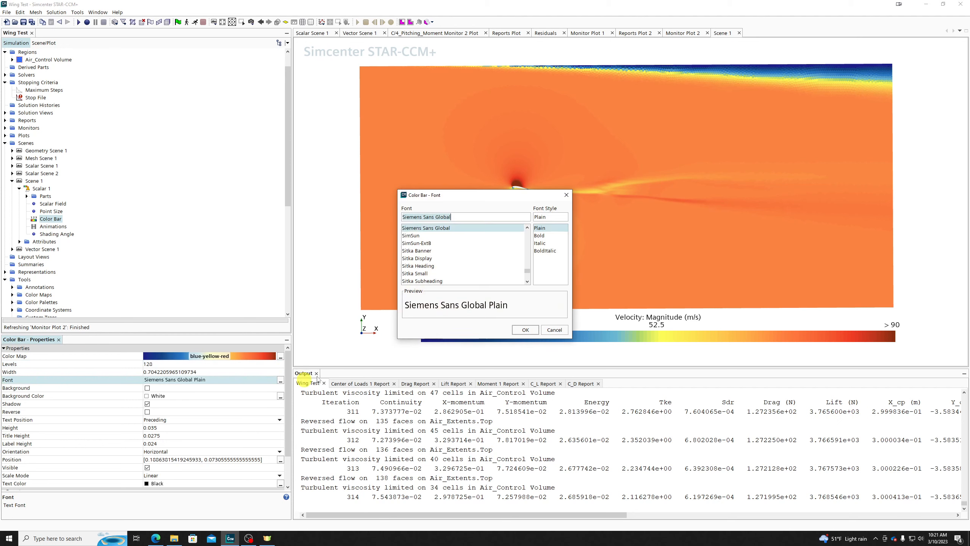
{"action": "left_click", "coordinate": [540, 252]}
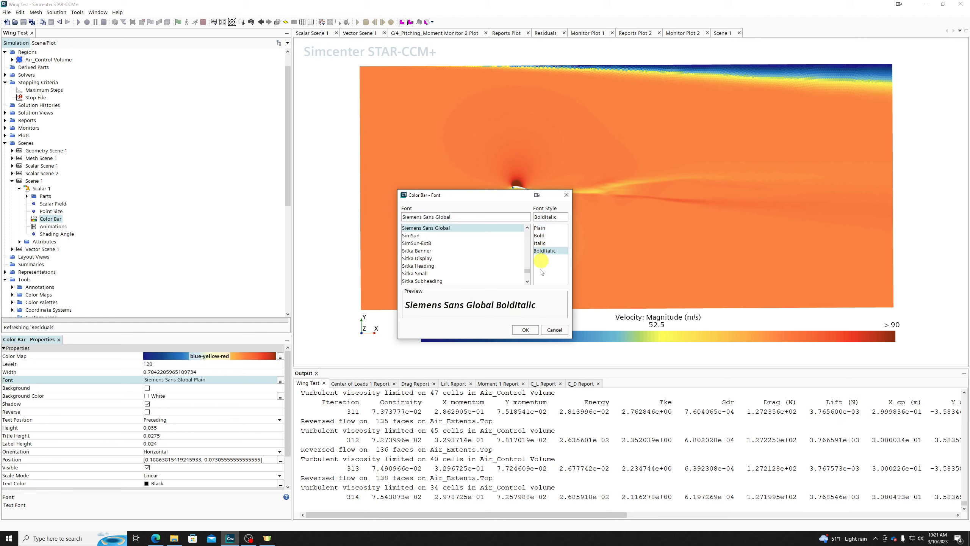
{"action": "left_click", "coordinate": [529, 330]}
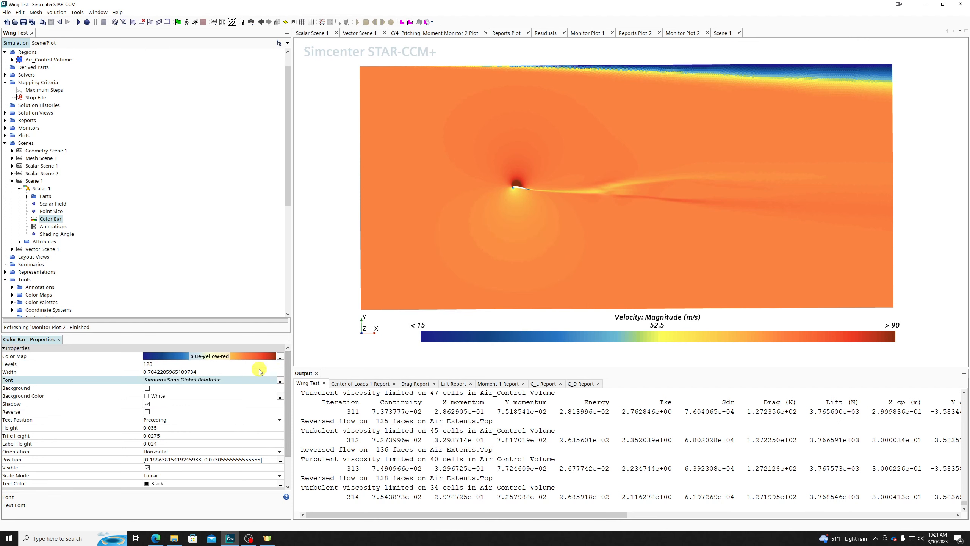
Set the color bar's width first to 0.3, and finally to 0.7
{"action": "left_click", "coordinate": [209, 372]}
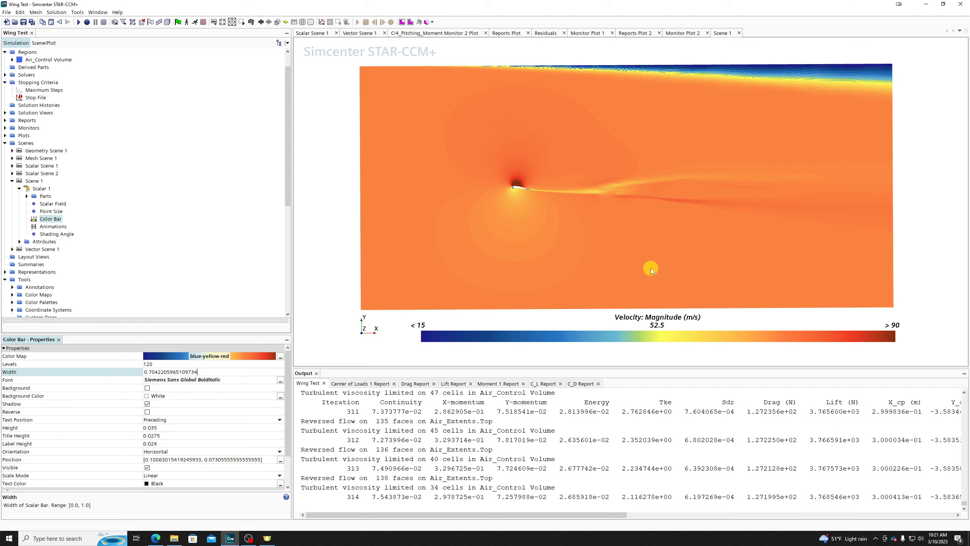
{"action": "left_click_drag", "start_coordinate": [223, 372], "coordinate": [123, 373]}
{"action": "type", "text": "0.3"}
{"action": "key", "text": "Return"}
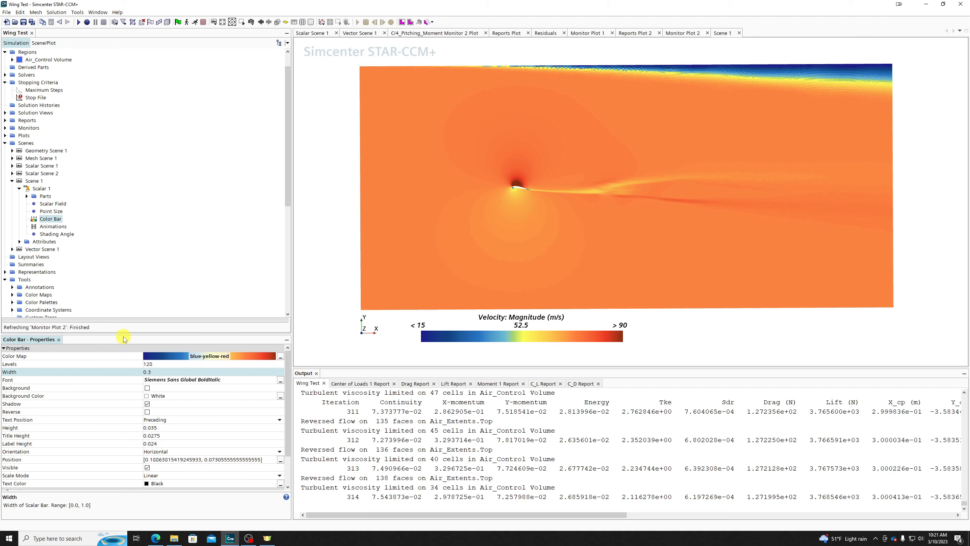
{"action": "left_click", "coordinate": [161, 374]}
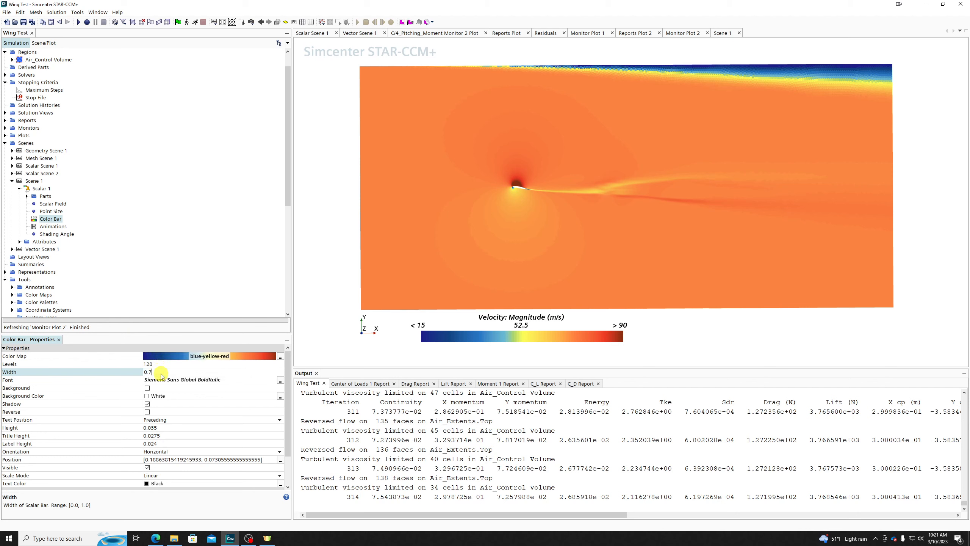
{"action": "key", "text": "Return"}
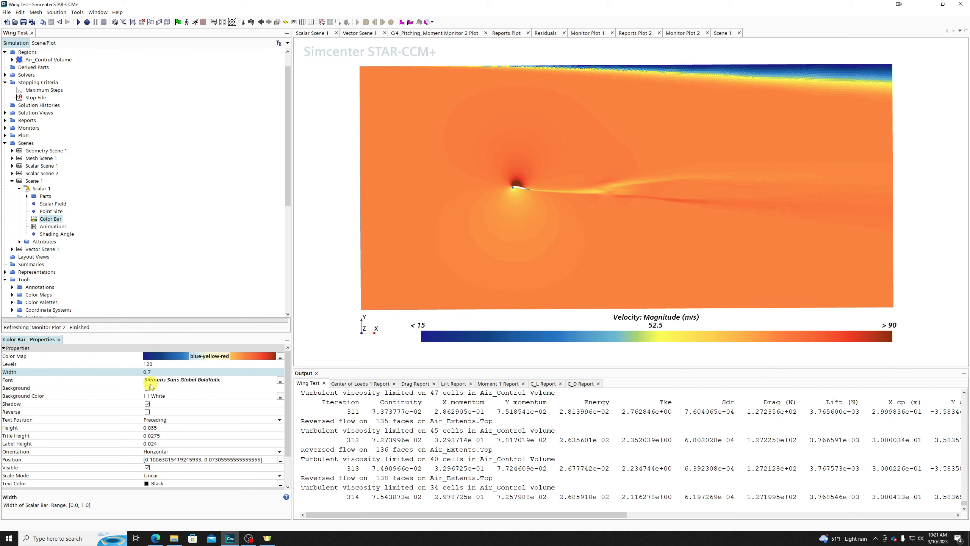
Overlap the velocity plot with the color bar, compare its background on and off, and leave the background enabled
{"action": "left_click", "coordinate": [148, 388]}
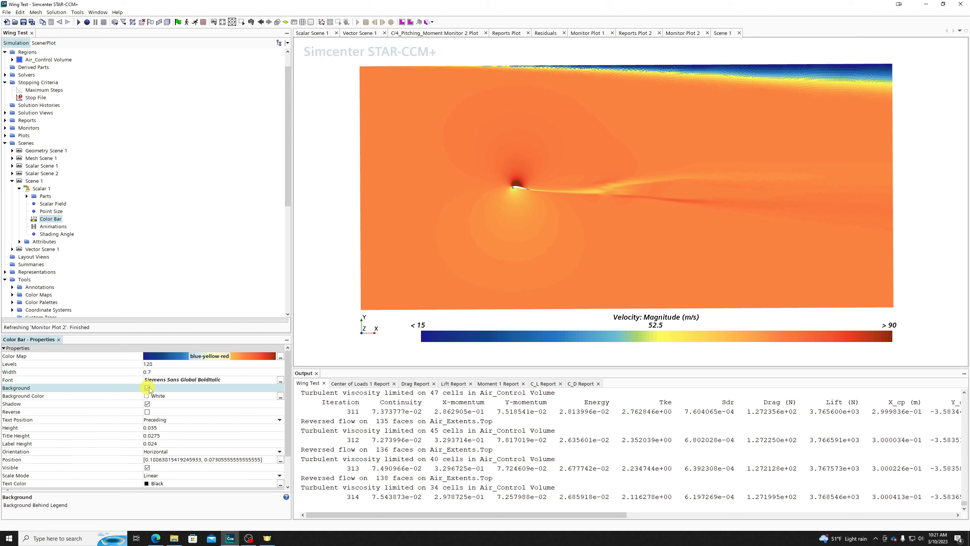
{"action": "left_click_drag", "start_coordinate": [582, 233], "coordinate": [583, 231]}
{"action": "right_click_drag", "start_coordinate": [594, 204], "coordinate": [617, 253]}
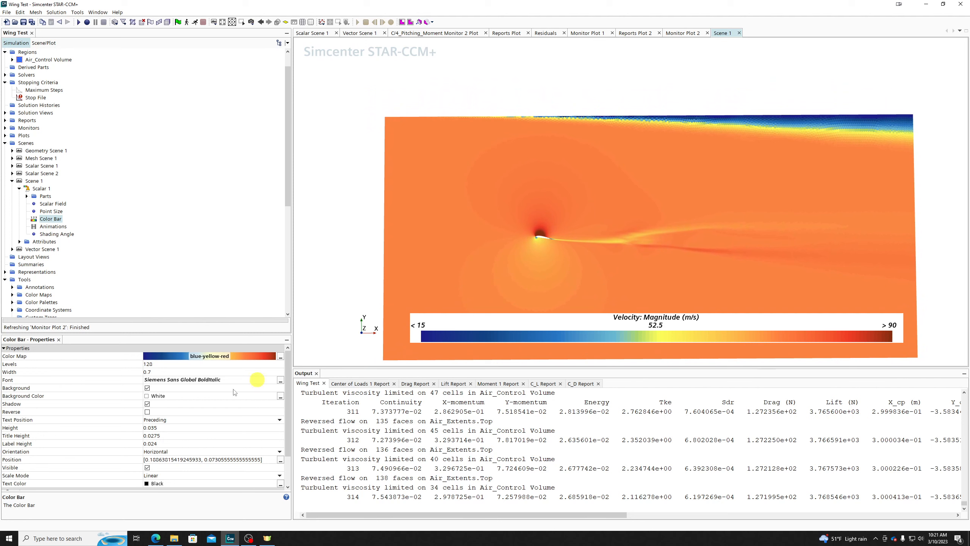
{"action": "left_click", "coordinate": [148, 389]}
{"action": "left_click", "coordinate": [147, 388]}
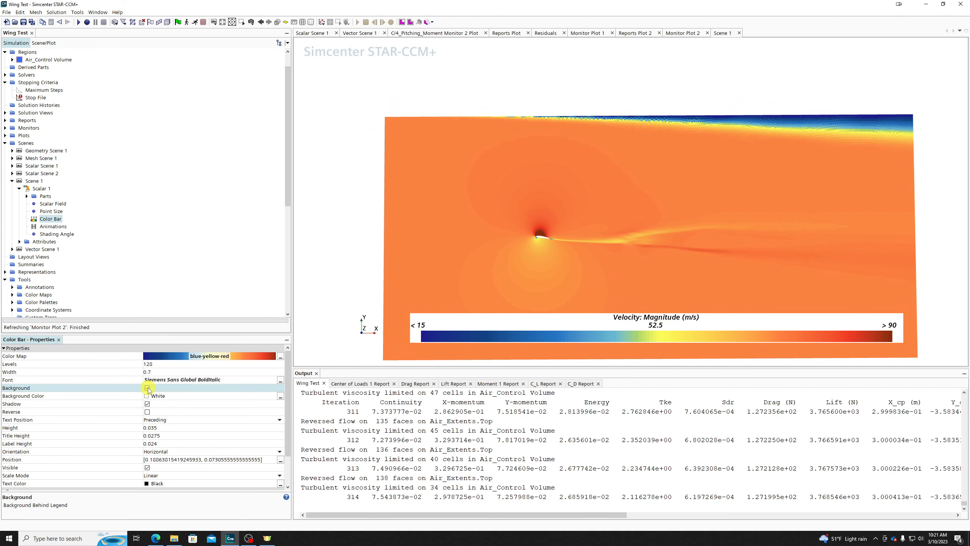
{"action": "left_click", "coordinate": [147, 388]}
{"action": "left_click", "coordinate": [147, 389]}
{"action": "left_click", "coordinate": [147, 388]}
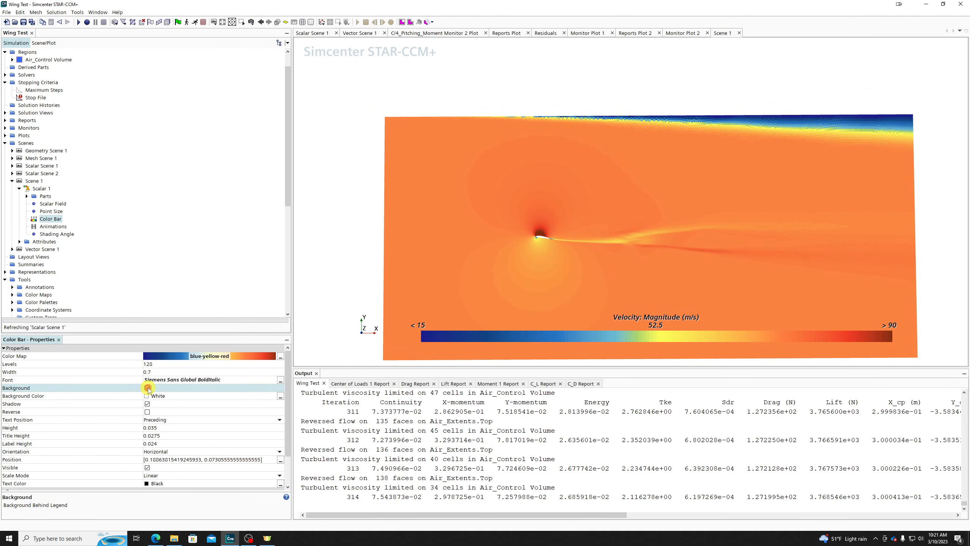
{"action": "left_click", "coordinate": [148, 388]}
Compare the color bar's text shadow on and off, leaving the shadow disabled and the background enabled
{"action": "left_click", "coordinate": [148, 405]}
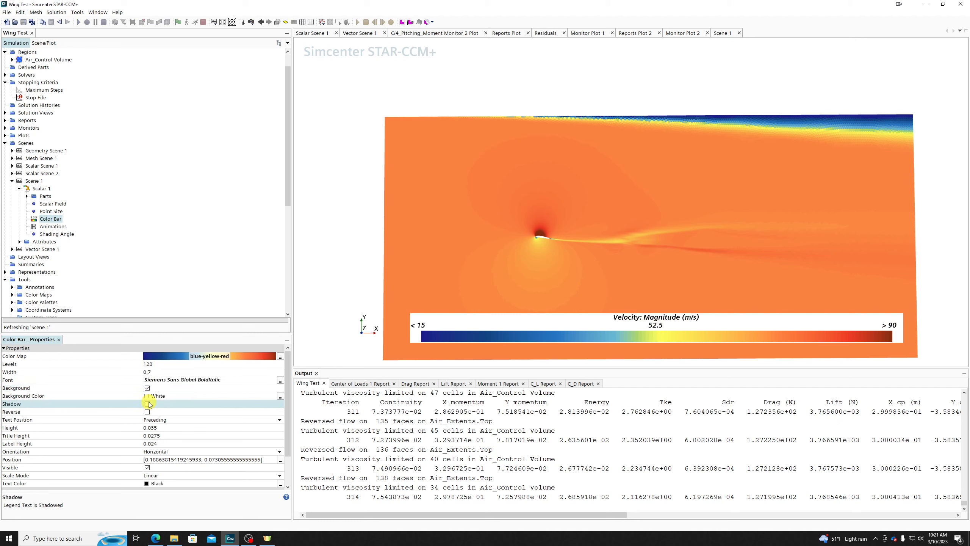
{"action": "left_click", "coordinate": [147, 388]}
{"action": "left_click", "coordinate": [149, 406]}
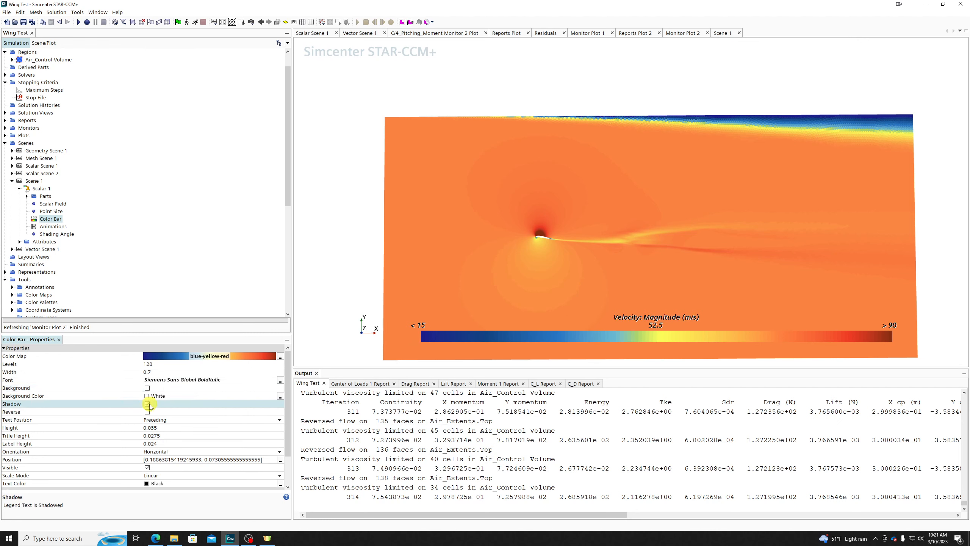
{"action": "left_click", "coordinate": [148, 404]}
{"action": "left_click", "coordinate": [148, 404]}
{"action": "left_click", "coordinate": [148, 389]}
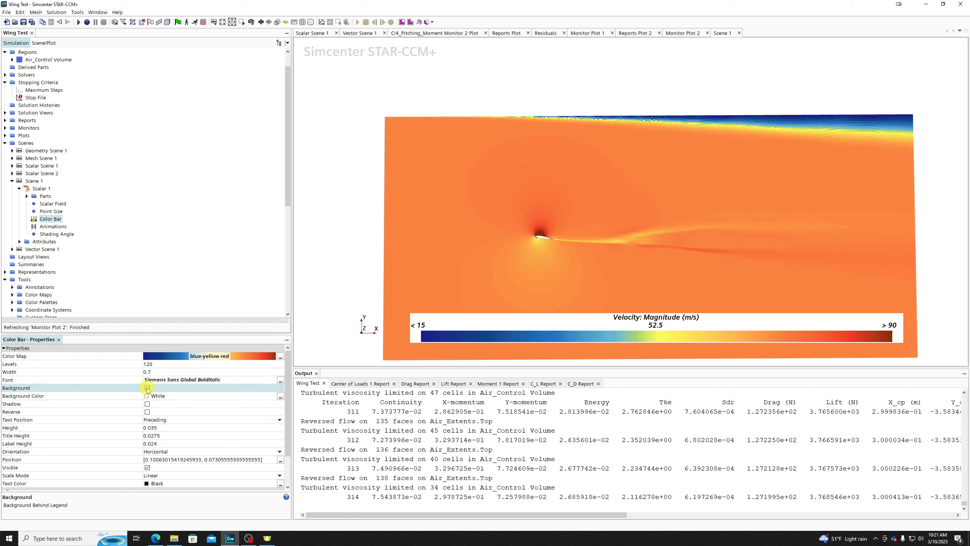
{"action": "left_click", "coordinate": [147, 404]}
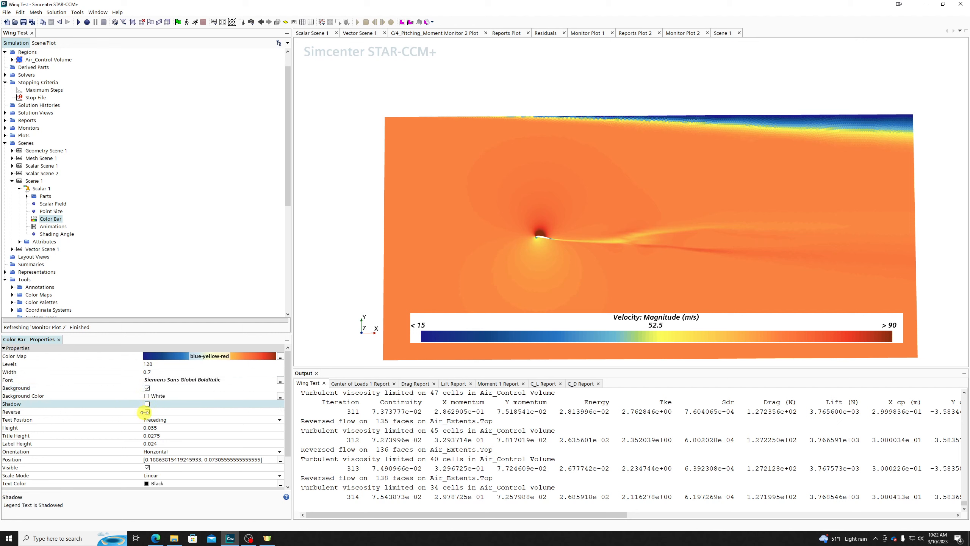
Try the reversed color map on the color bar, and restore the normal color order
{"action": "left_click", "coordinate": [147, 412]}
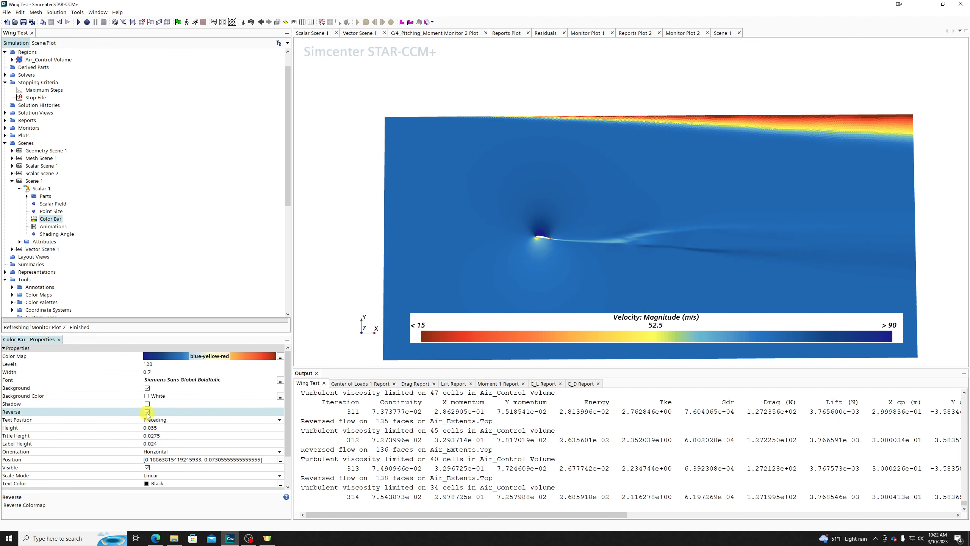
{"action": "left_click", "coordinate": [147, 412]}
{"action": "left_click", "coordinate": [147, 412]}
{"action": "left_click", "coordinate": [147, 412]}
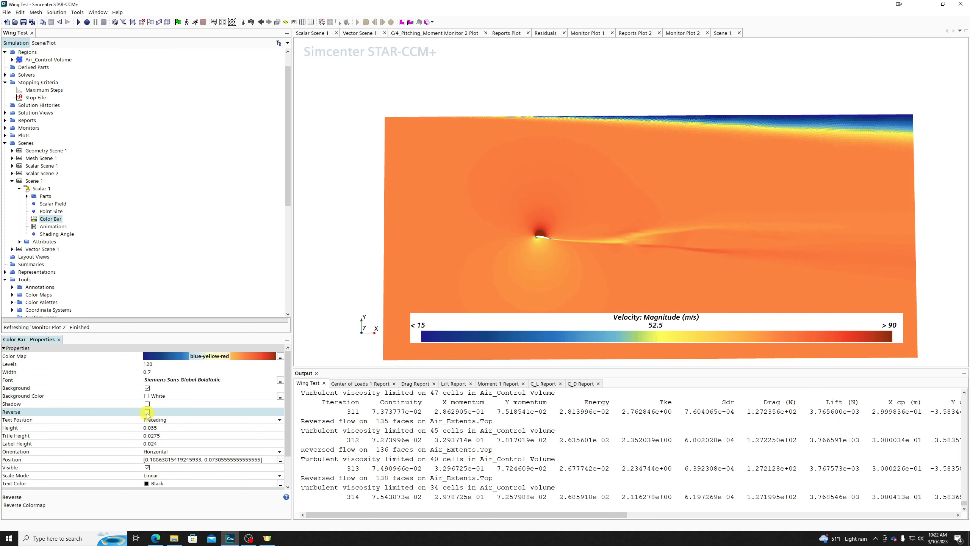
Try the Succeeding text position for the color bar, and set it back to Preceding
{"action": "left_click", "coordinate": [172, 420]}
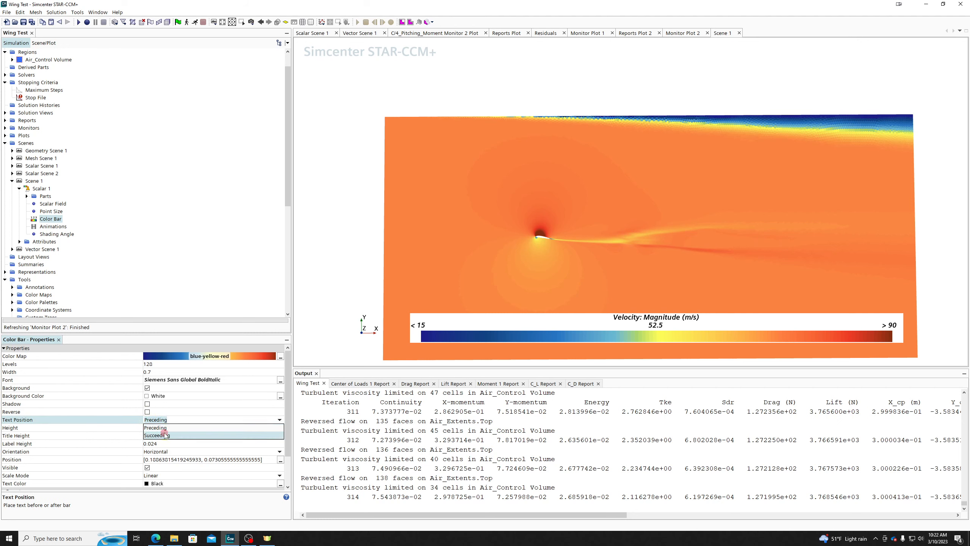
{"action": "left_click", "coordinate": [165, 435]}
{"action": "left_click", "coordinate": [164, 420]}
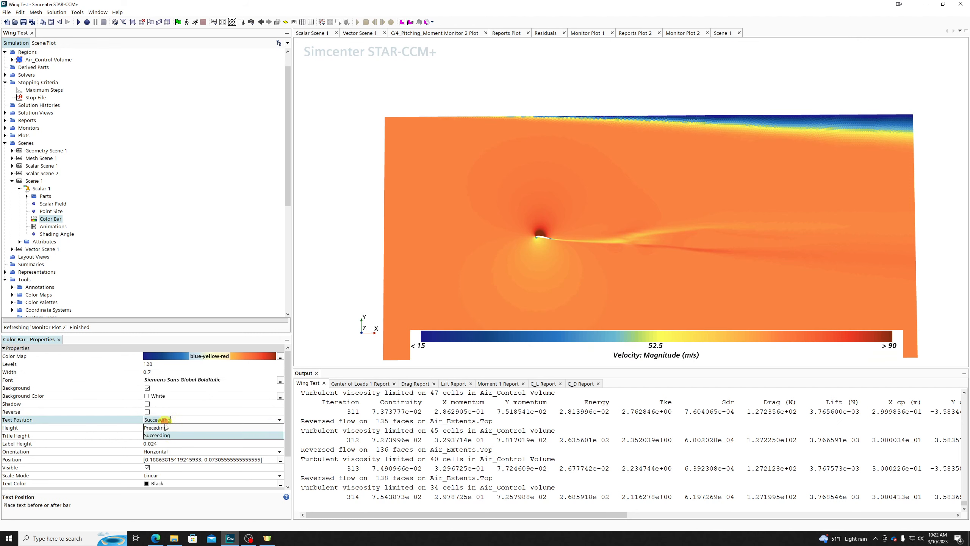
{"action": "left_click", "coordinate": [165, 428]}
Set both the color bar's height and its title height to 0.05
{"action": "left_click", "coordinate": [165, 427]}
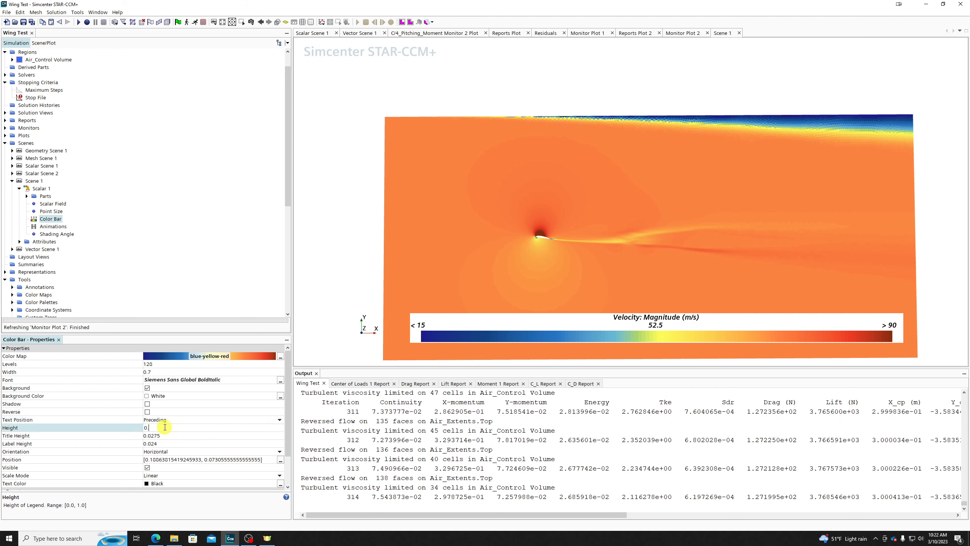
{"action": "type", "text": "5"}
{"action": "key", "text": "Return"}
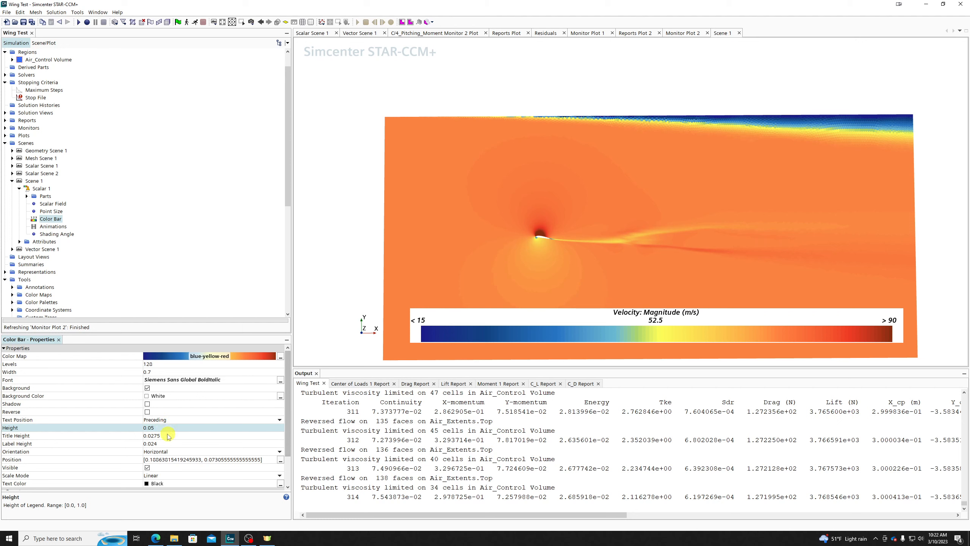
{"action": "left_click", "coordinate": [169, 435]}
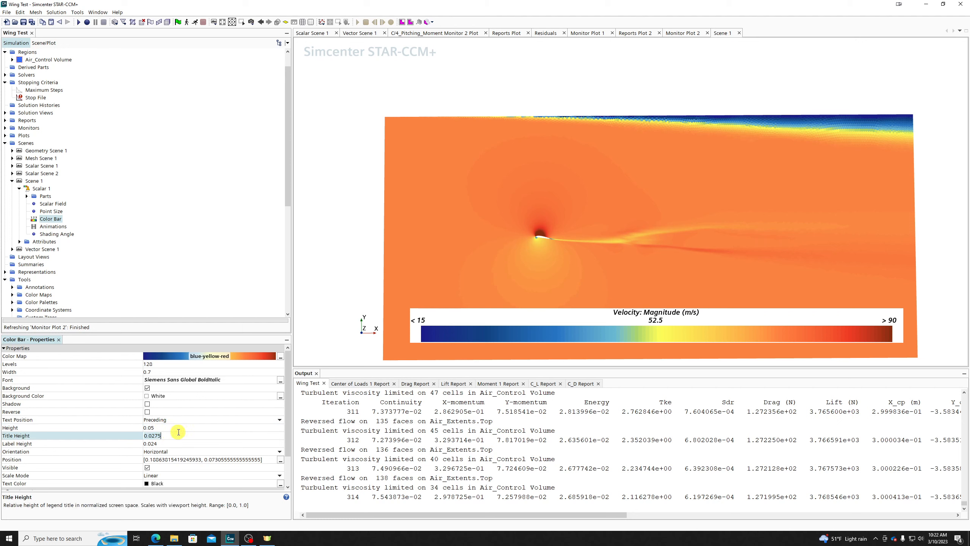
{"action": "type", "text": "5"}
{"action": "key", "text": "Return"}
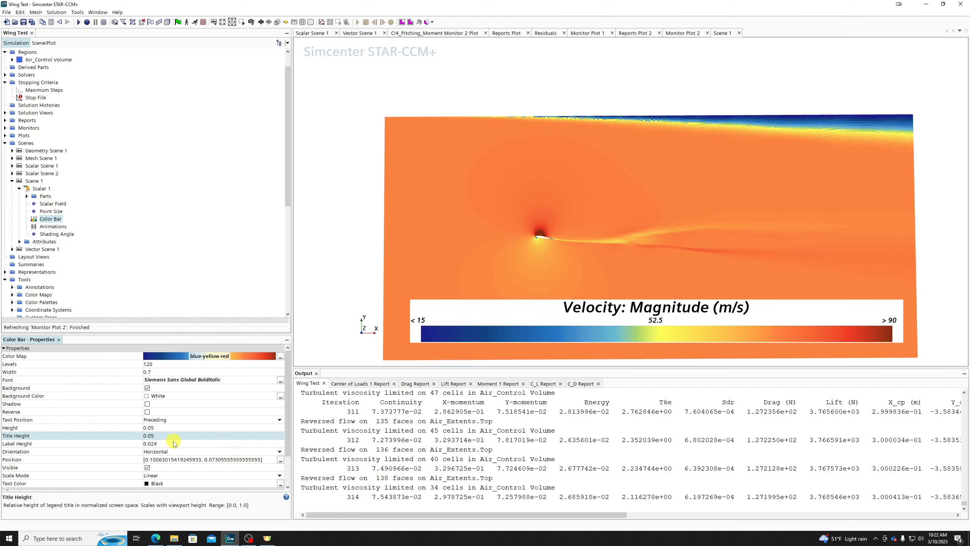
Set the color bar's label height to 0.08
{"action": "left_click", "coordinate": [168, 443]}
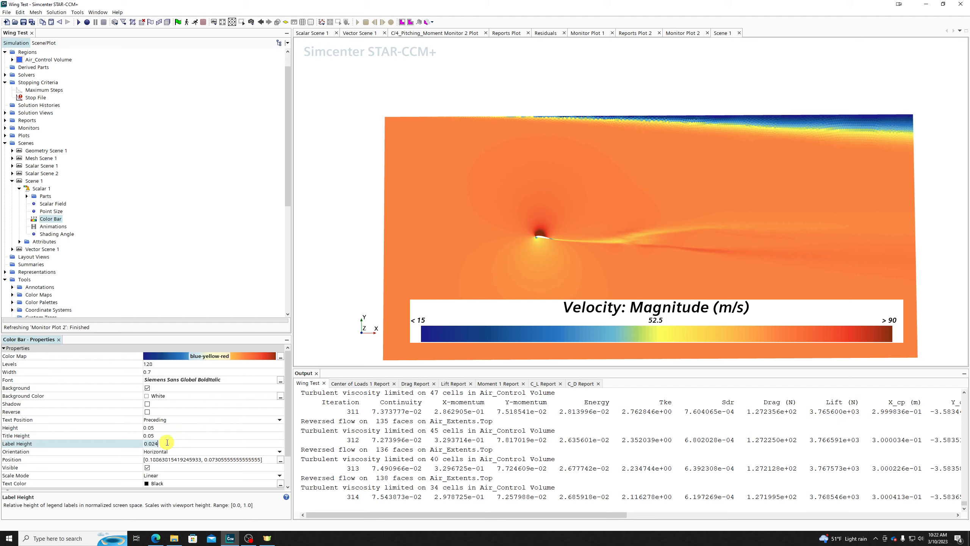
{"action": "type", "text": ".0"}
{"action": "type", "text": "8"}
{"action": "key", "text": "Return"}
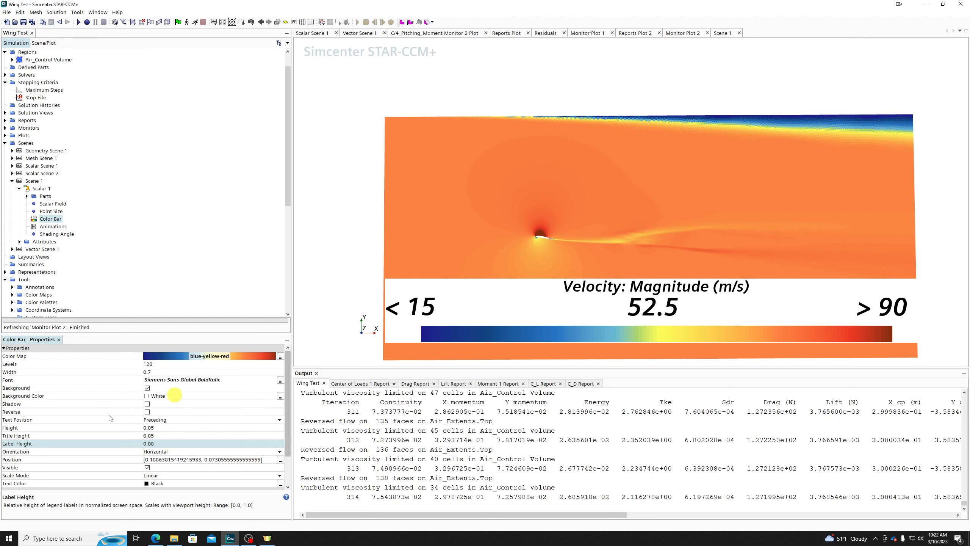
Change the color bar's orientation to Vertical and reposition it over the left end of the velocity plot
{"action": "left_click", "coordinate": [173, 453]}
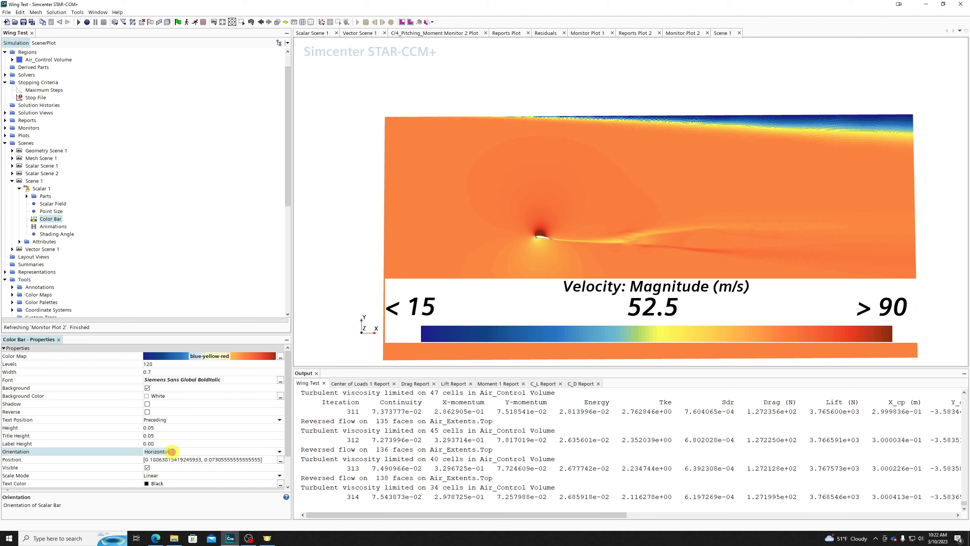
{"action": "left_click", "coordinate": [160, 463]}
{"action": "left_click_drag", "start_coordinate": [733, 263], "coordinate": [383, 136]}
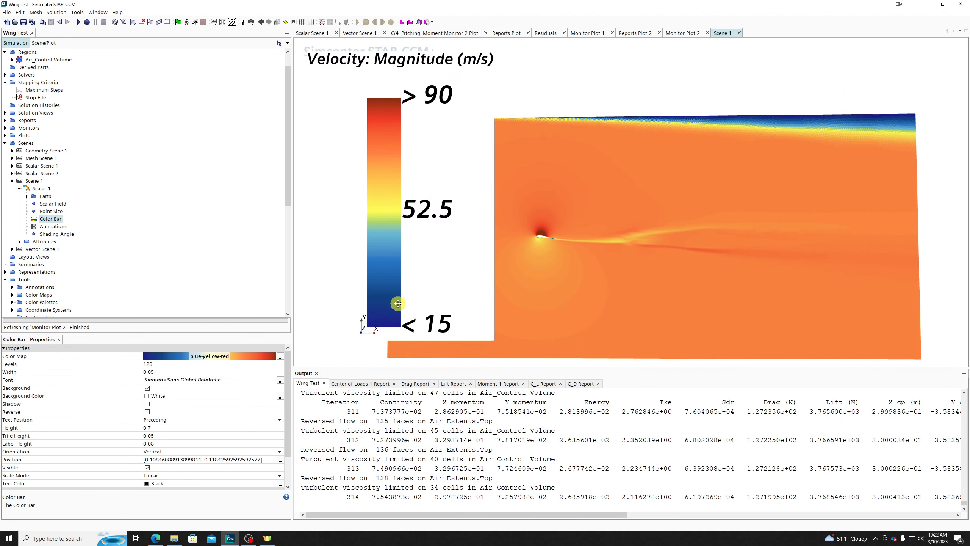
Set the color bar's position to the normalized coordinates 0, 0
{"action": "left_click", "coordinate": [172, 461]}
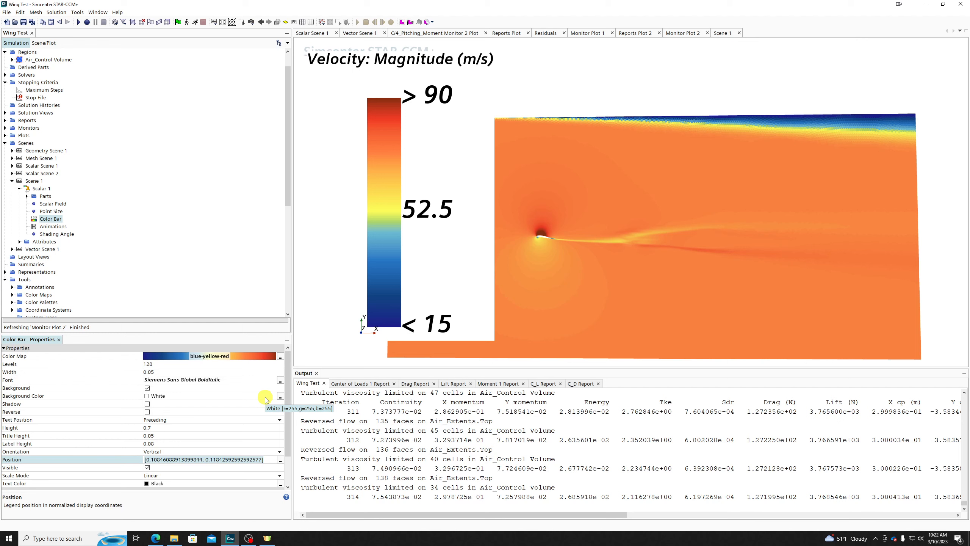
{"action": "key", "text": "ctrl+a"}
{"action": "type", "text": "0,0"}
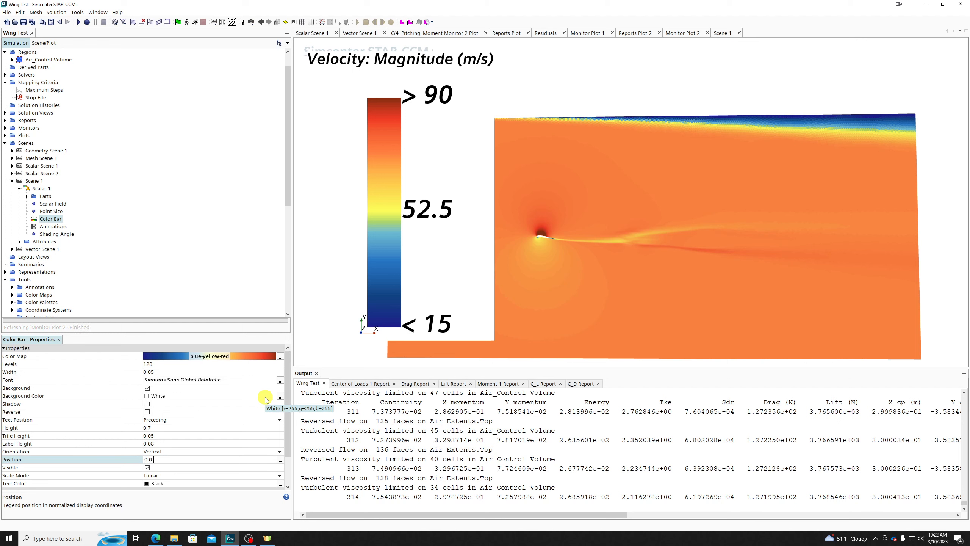
{"action": "key", "text": "Return"}
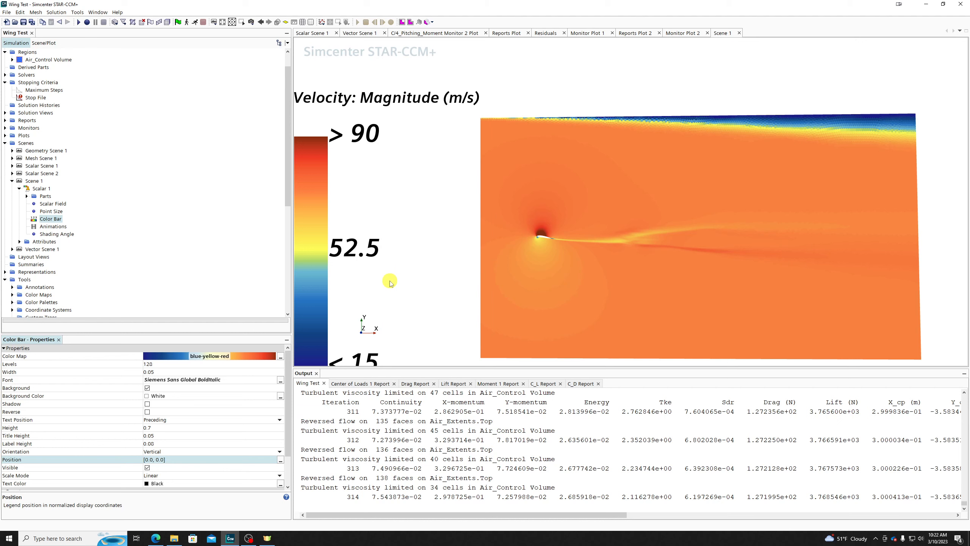
Set the color bar's position to the normalized coordinates 0.2, 0.2
{"action": "left_click", "coordinate": [177, 461]}
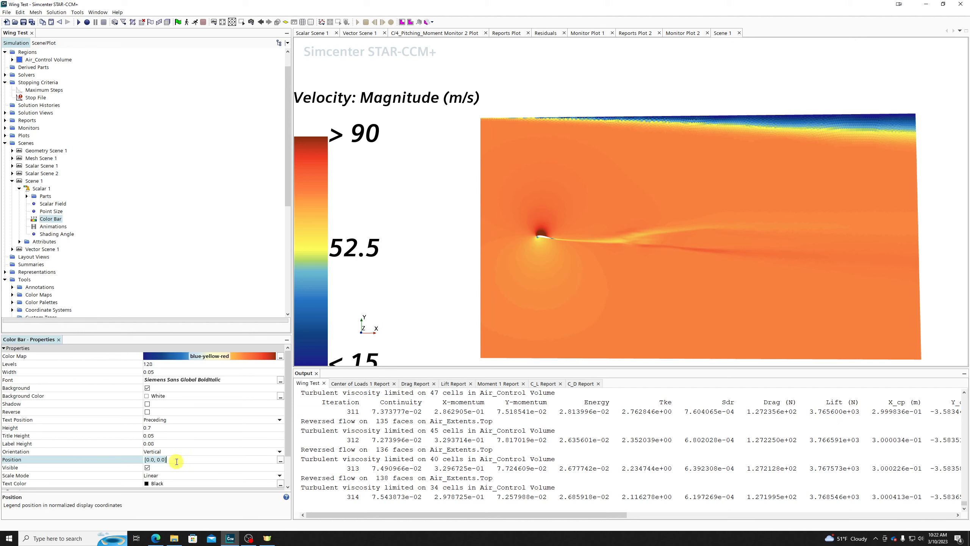
{"action": "key", "text": "ctrl+a"}
{"action": "type", "text": "0."}
{"action": "type", "text": ".2"}
{"action": "key", "text": "Return"}
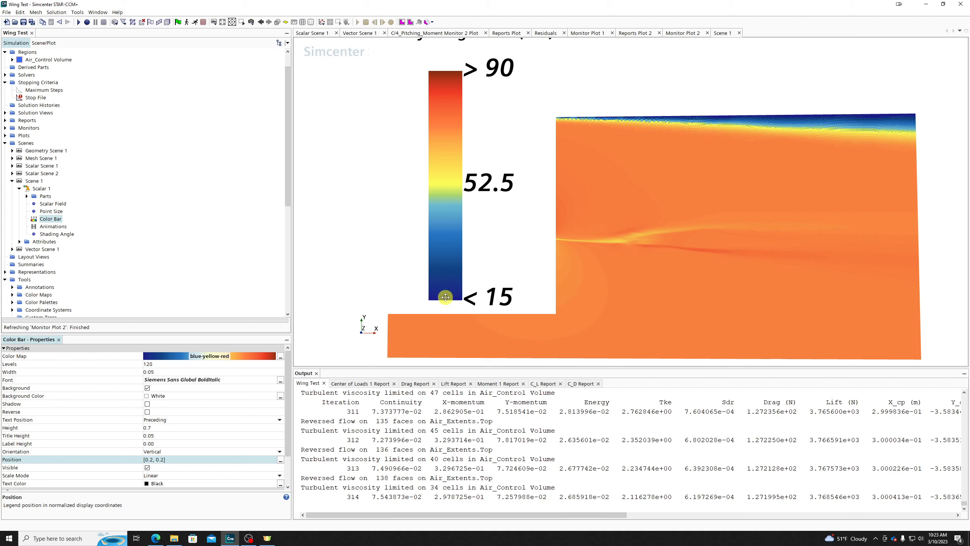
Toggle the color bar's visibility off and on several times, leaving it visible in the scene
{"action": "left_click", "coordinate": [148, 467]}
{"action": "left_click", "coordinate": [147, 467]}
{"action": "left_click", "coordinate": [147, 468]}
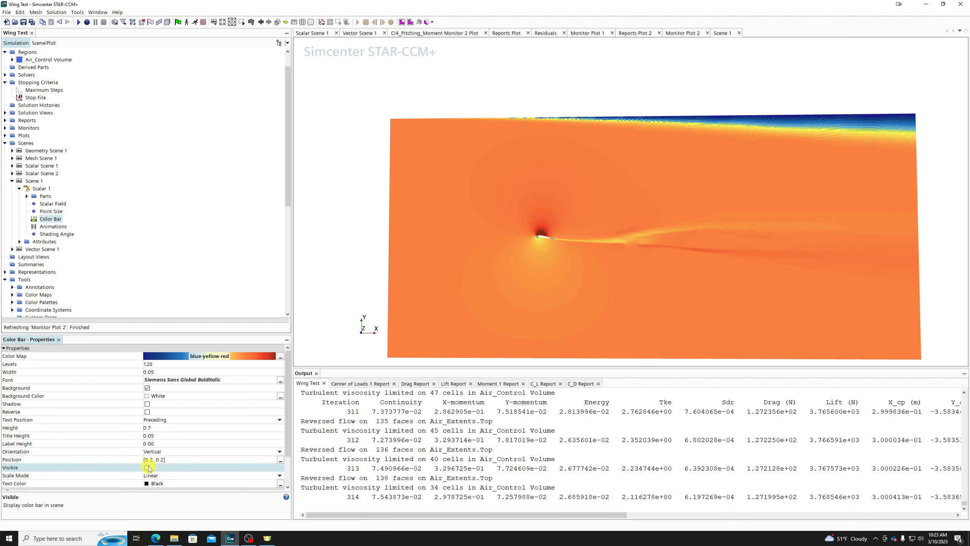
{"action": "left_click", "coordinate": [147, 467]}
{"action": "left_click", "coordinate": [147, 467]}
{"action": "left_click", "coordinate": [147, 467]}
{"action": "left_click", "coordinate": [147, 467]}
{"action": "left_click", "coordinate": [148, 467]}
{"action": "left_click", "coordinate": [147, 468]}
{"action": "left_click", "coordinate": [147, 467]}
Try the Log10 scale mode on the color bar and return it to Linear
{"action": "left_click", "coordinate": [161, 475]}
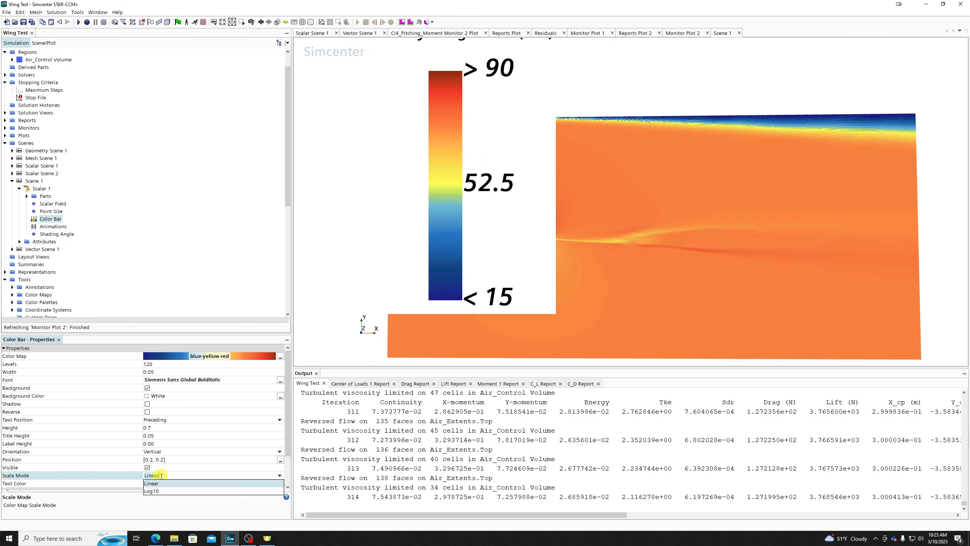
{"action": "left_click", "coordinate": [163, 491]}
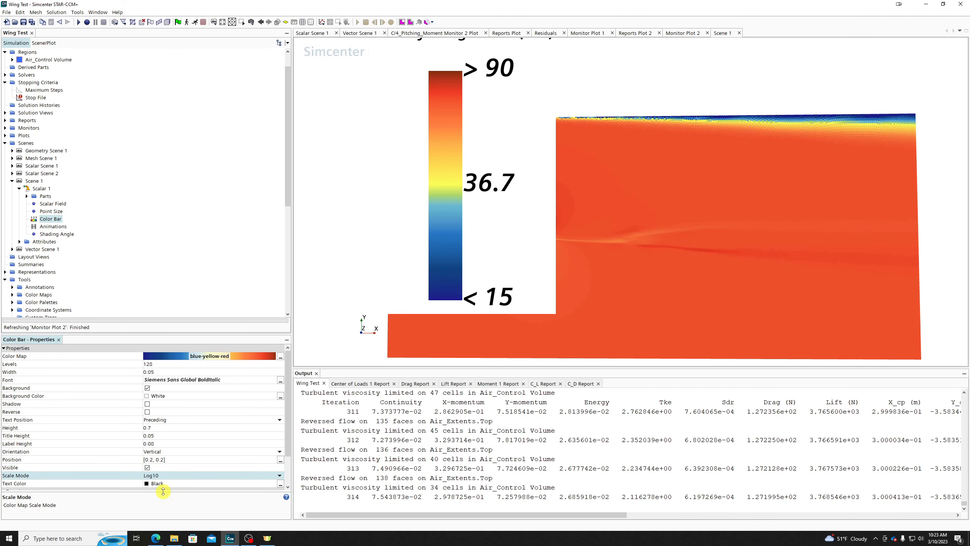
{"action": "left_click", "coordinate": [163, 479]}
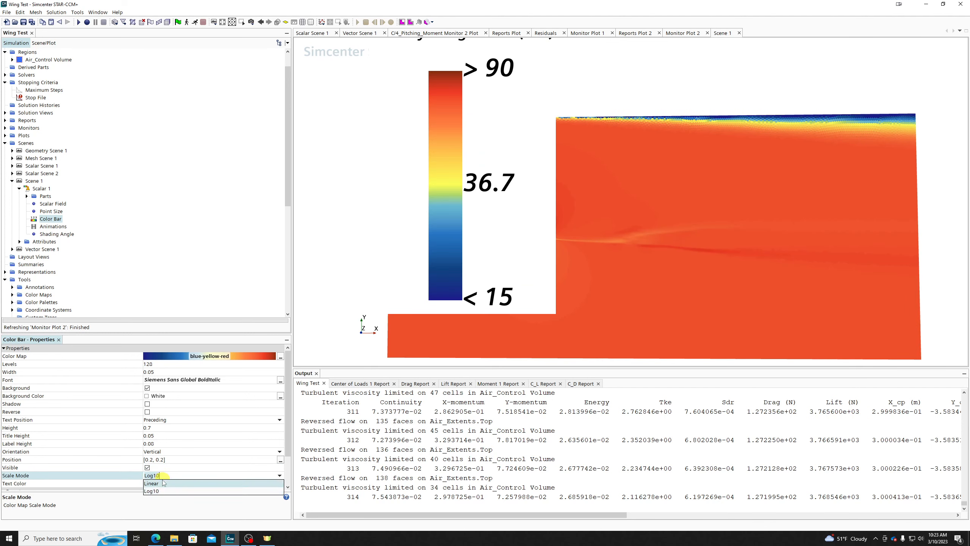
{"action": "left_click", "coordinate": [163, 484]}
Try Van Dyke Brown as the color bar's text color and settle on Turquoise Blue
{"action": "scroll", "coordinate": [162, 436], "scroll_direction": "down", "scroll_amount": 2}
{"action": "left_click", "coordinate": [168, 448]}
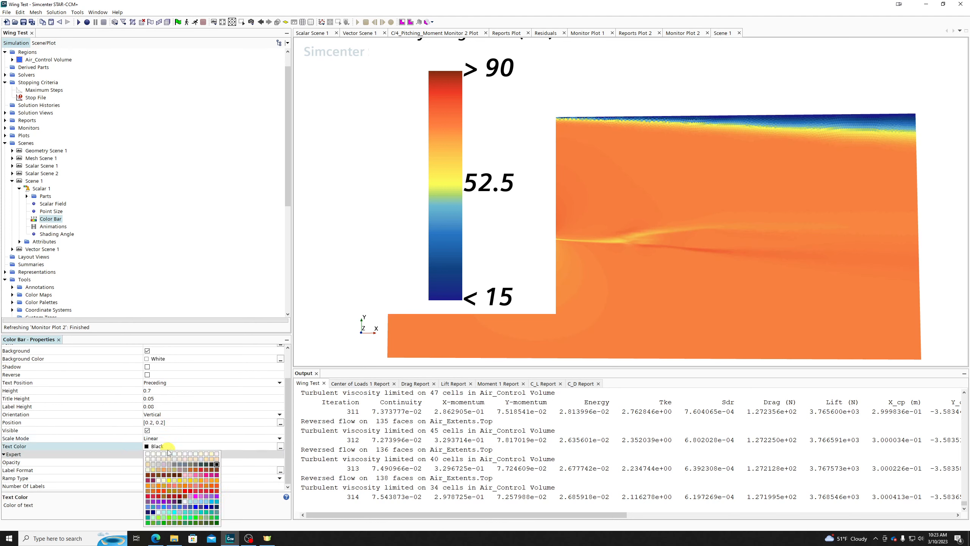
{"action": "left_click", "coordinate": [180, 476]}
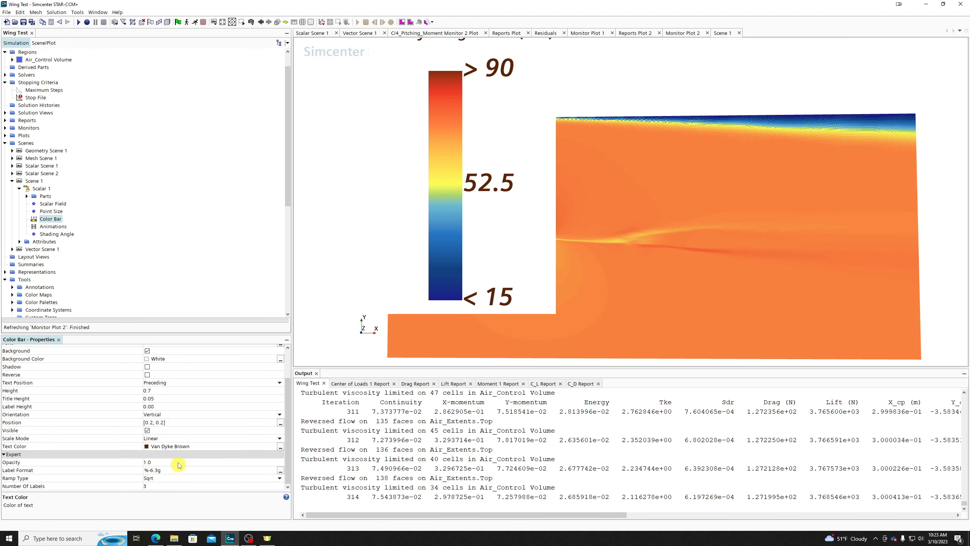
{"action": "left_click", "coordinate": [164, 447]}
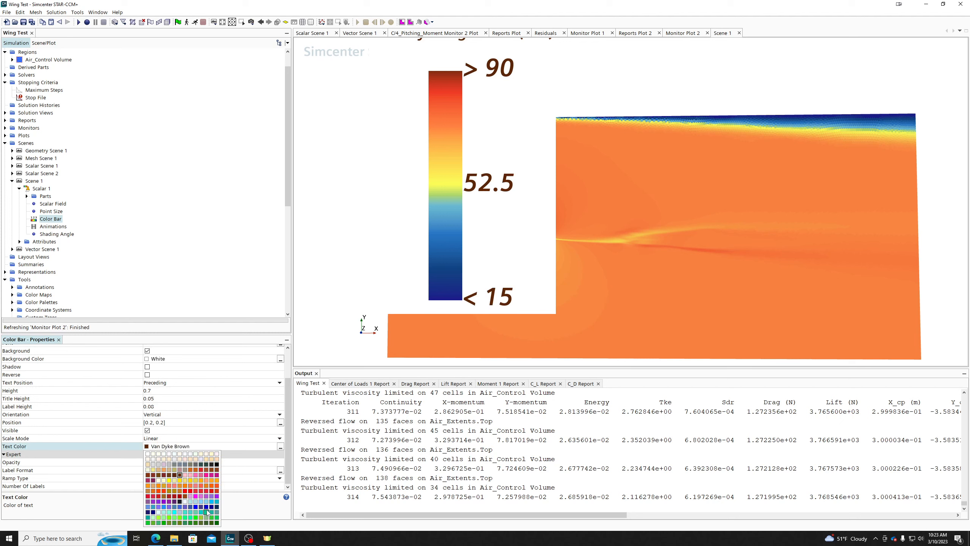
{"action": "left_click", "coordinate": [206, 512]}
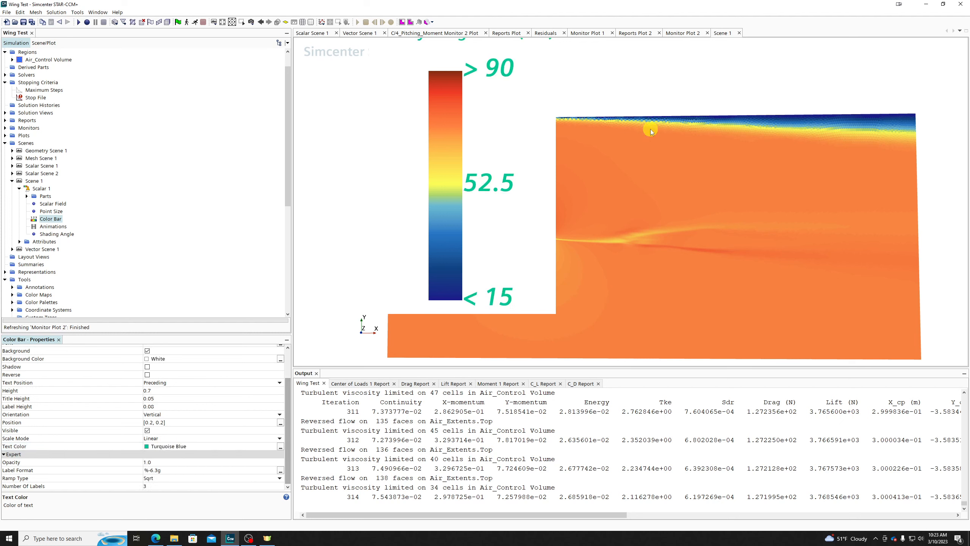
Set the color bar's opacity to 0.5 and move the bar over the wing in the velocity plot
{"action": "left_click", "coordinate": [160, 462]}
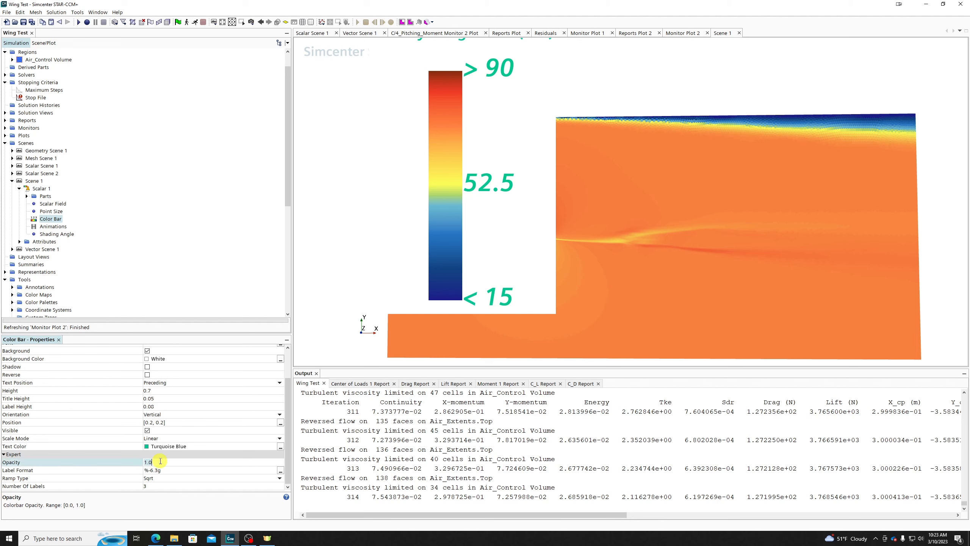
{"action": "key", "text": "Return"}
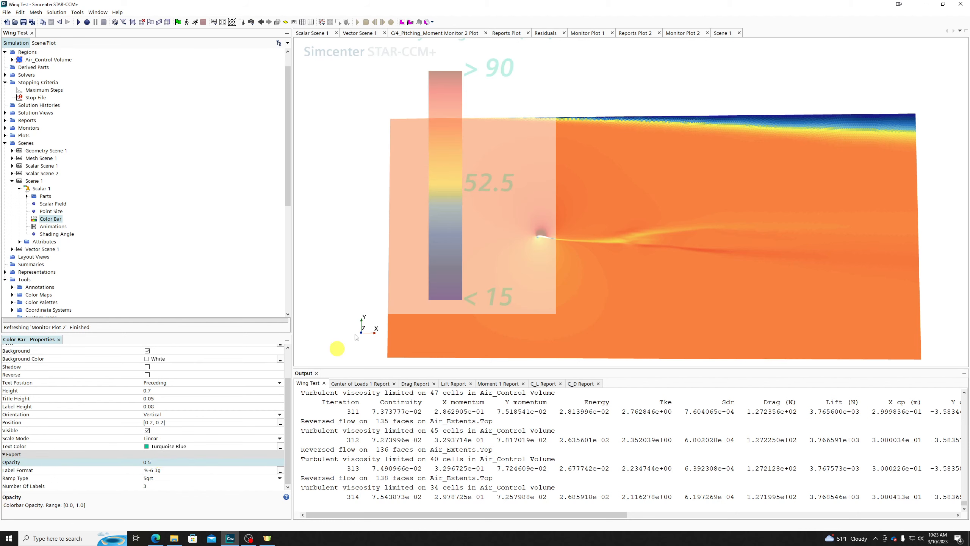
{"action": "left_click_drag", "start_coordinate": [457, 169], "coordinate": [559, 201]}
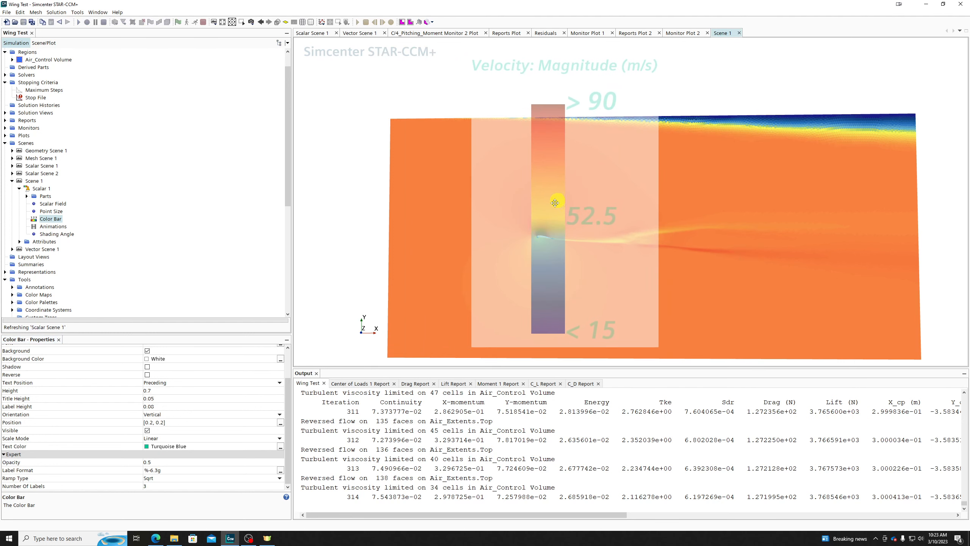
Set the color bar's number of labels first to 5 and finally to 6
{"action": "left_click", "coordinate": [177, 473]}
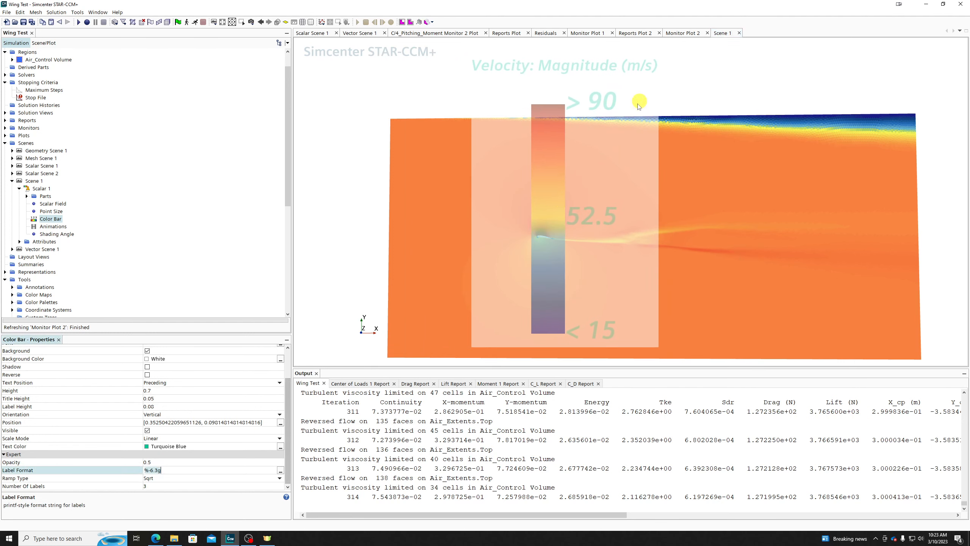
{"action": "left_click", "coordinate": [157, 470]}
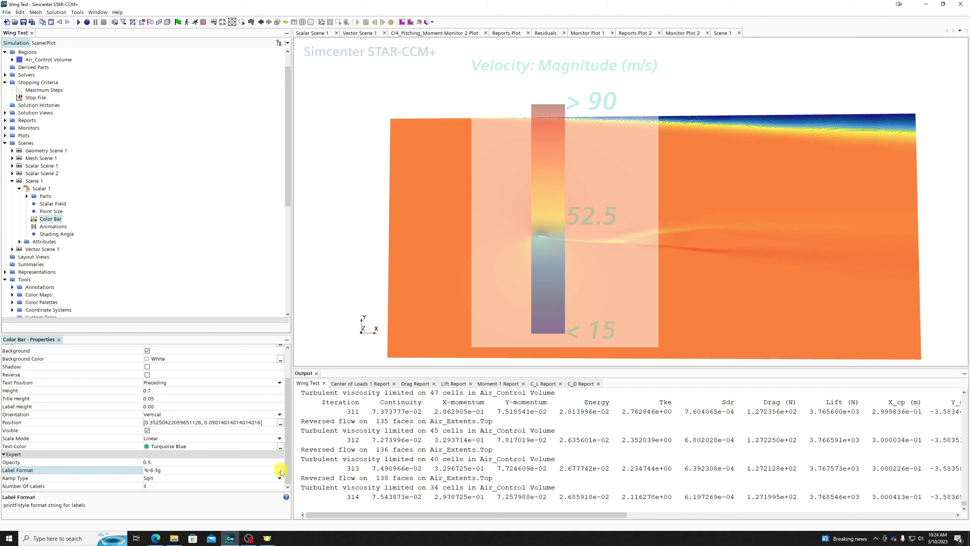
{"action": "left_click", "coordinate": [165, 488]}
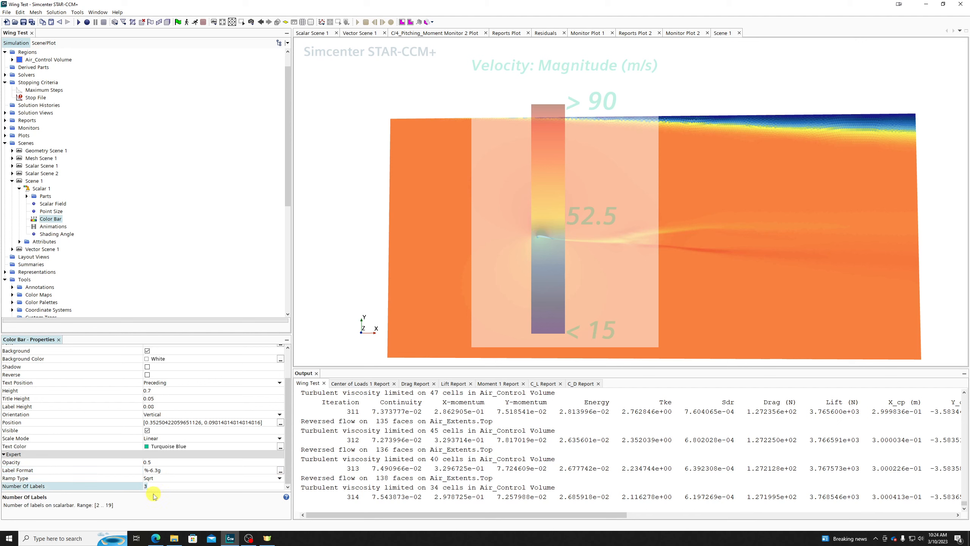
{"action": "type", "text": "5"}
{"action": "key", "text": "Return"}
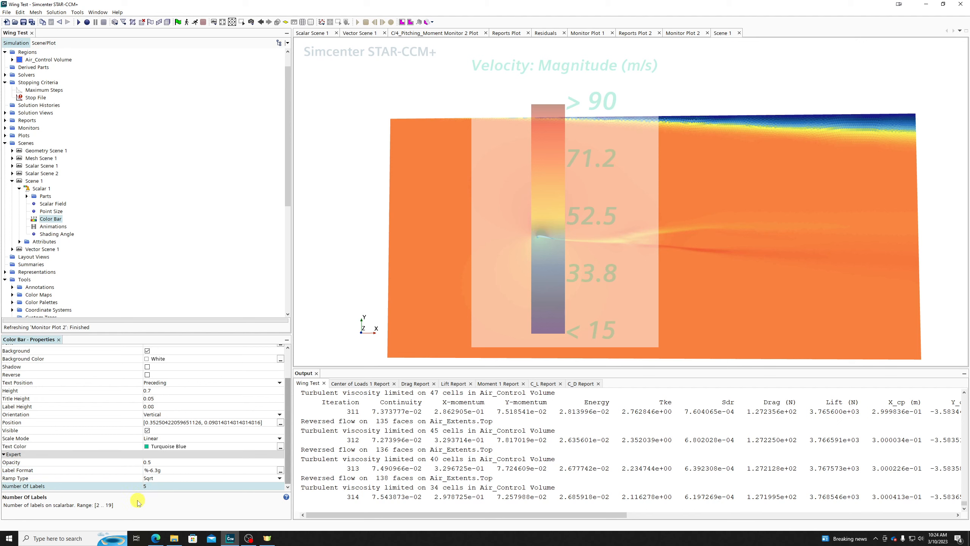
{"action": "left_click", "coordinate": [156, 487]}
{"action": "key", "text": "BackSpace"}
{"action": "type", "text": "6"}
{"action": "key", "text": "Return"}
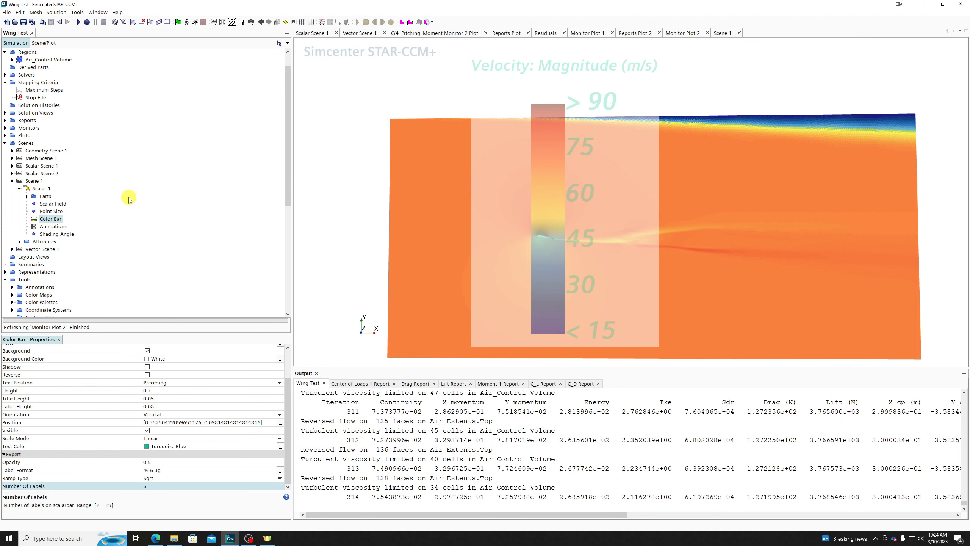
Set the scalar field's Auto Range to Min and Max Values and move the color bar over the upstream end of the plot
{"action": "left_click", "coordinate": [51, 219]}
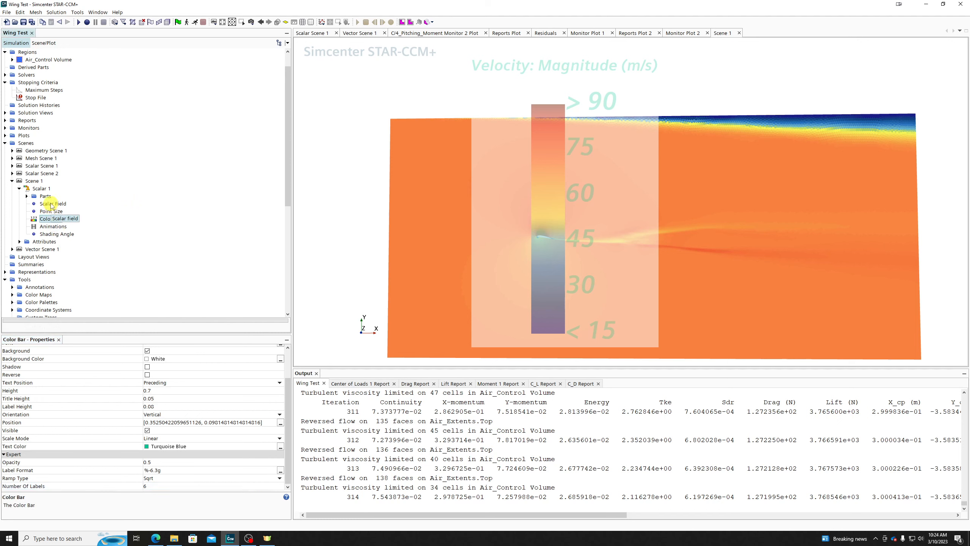
{"action": "left_click", "coordinate": [52, 203]}
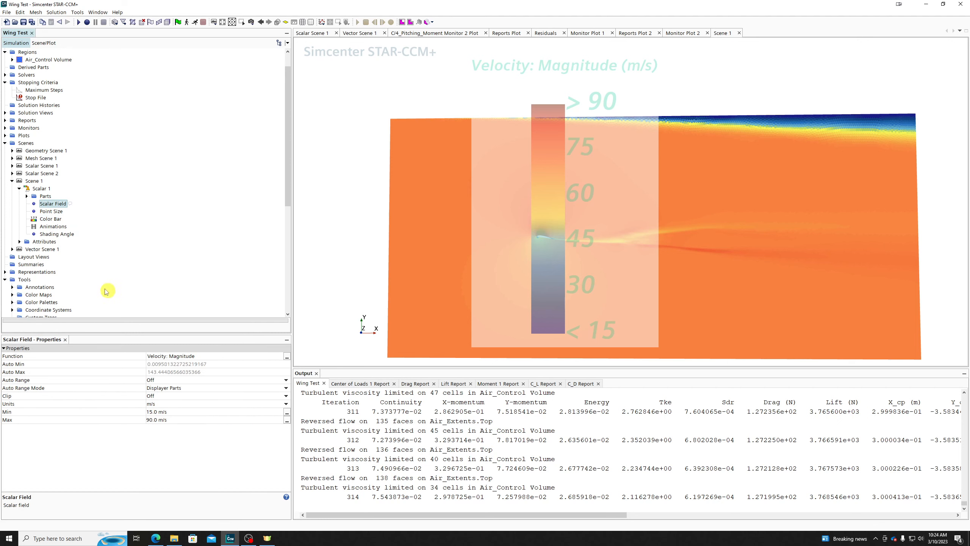
{"action": "left_click", "coordinate": [155, 380]}
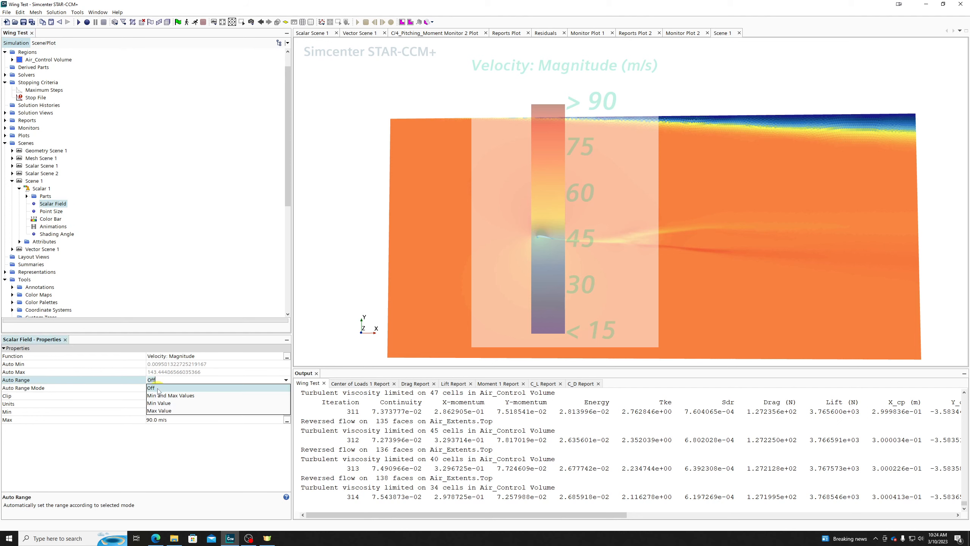
{"action": "left_click", "coordinate": [159, 395]}
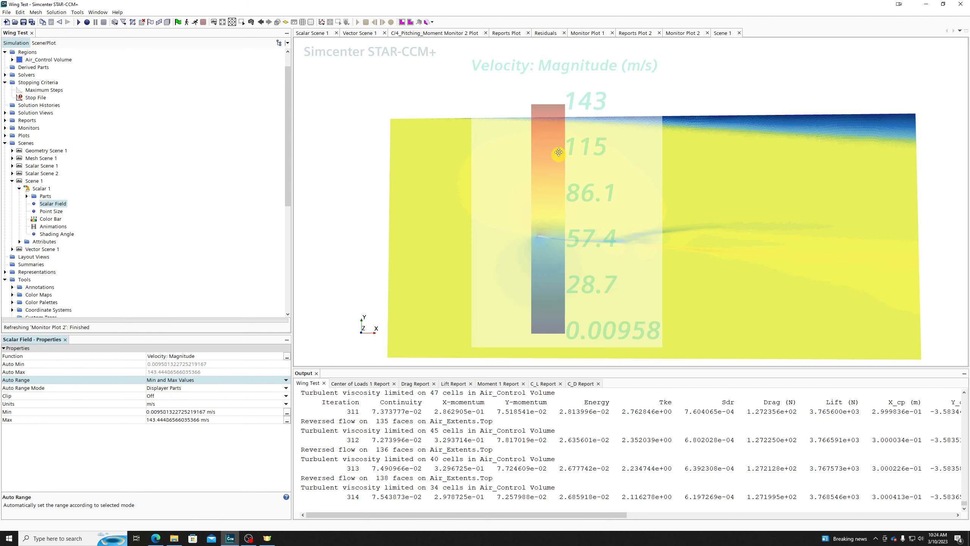
{"action": "mouse_move", "coordinate": [544, 95]}
{"action": "left_mouse_down"}
{"action": "mouse_move", "coordinate": [489, 102]}
{"action": "mouse_move", "coordinate": [541, 106]}
{"action": "mouse_move", "coordinate": [373, 110]}
{"action": "mouse_move", "coordinate": [393, 107]}
{"action": "left_mouse_up"}
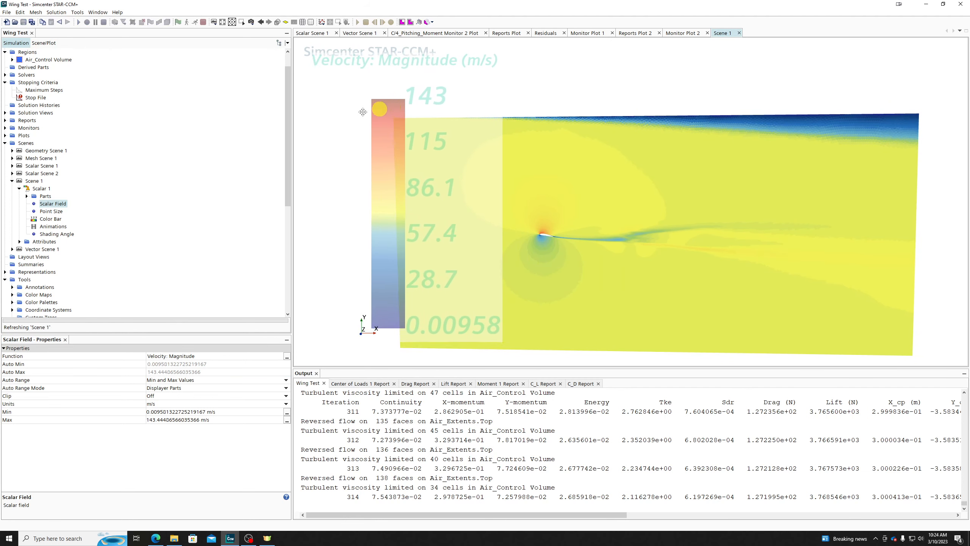
Review the point size, color bar and Scalar 1 displayer properties, and hide the Scalar 1 displayer in the scene
{"action": "left_click", "coordinate": [50, 212]}
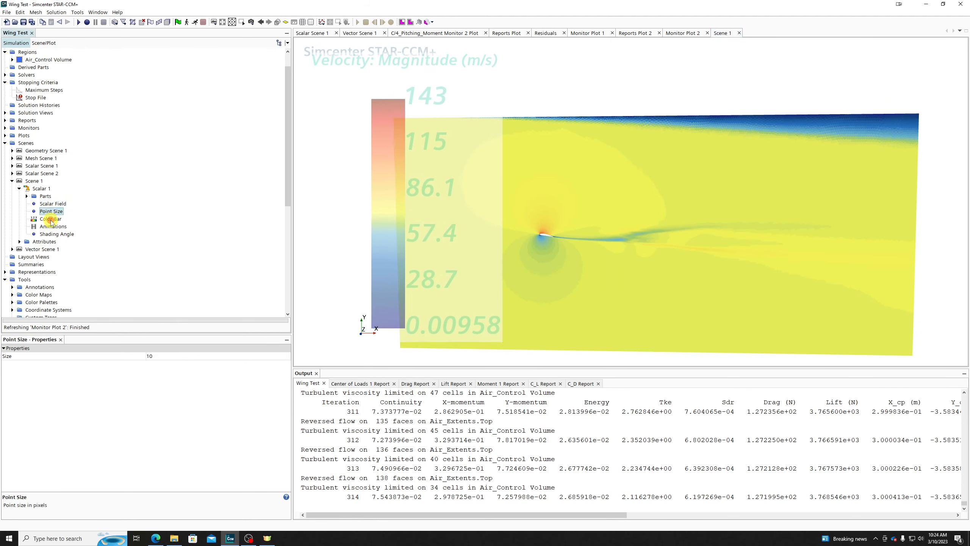
{"action": "left_click", "coordinate": [50, 219]}
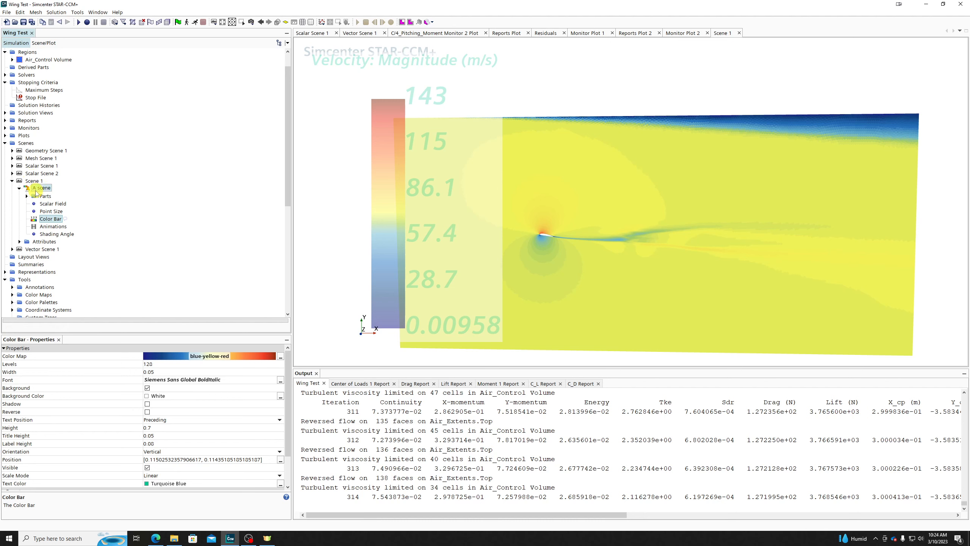
{"action": "left_click", "coordinate": [34, 188]}
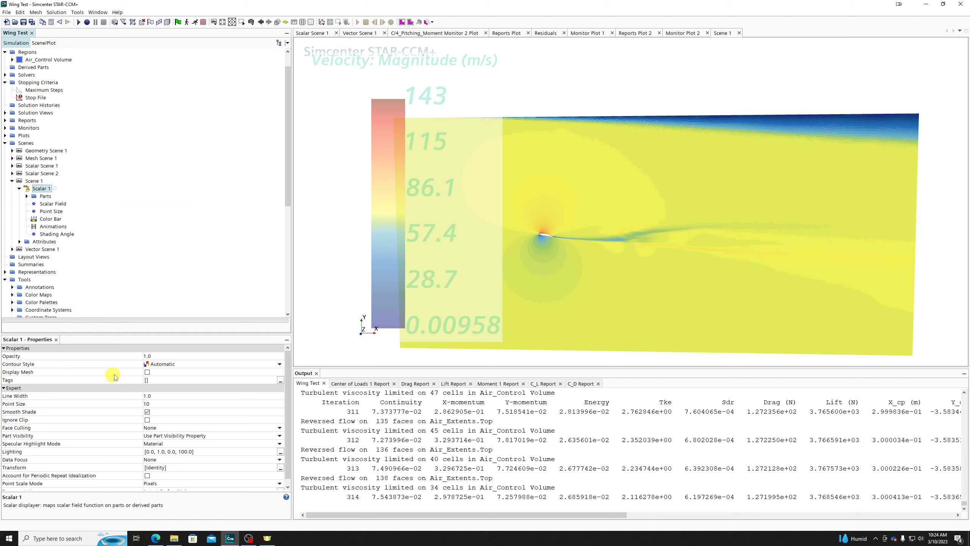
{"action": "scroll", "coordinate": [184, 428], "scroll_direction": "down", "scroll_amount": 1}
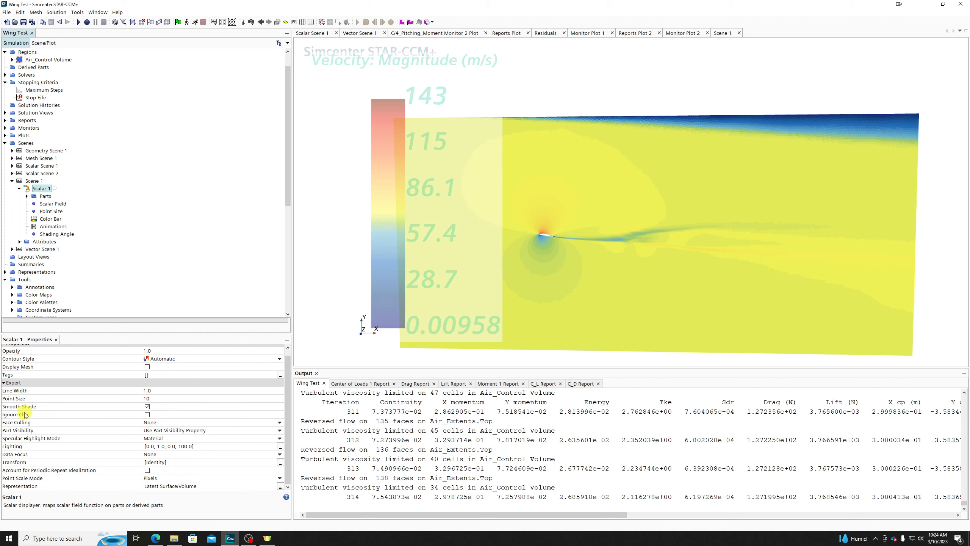
{"action": "left_click", "coordinate": [27, 189]}
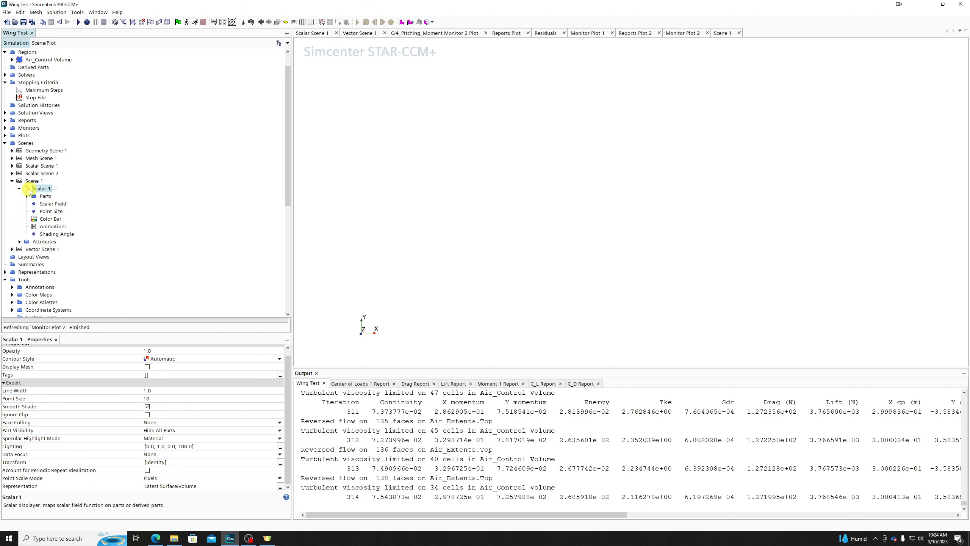
{"action": "left_click", "coordinate": [26, 189]}
{"action": "left_click", "coordinate": [26, 188]}
Add a new Vector displayer to Scene 1
{"action": "right_click", "coordinate": [32, 182]}
{"action": "mouse_move", "coordinate": [97, 204]}
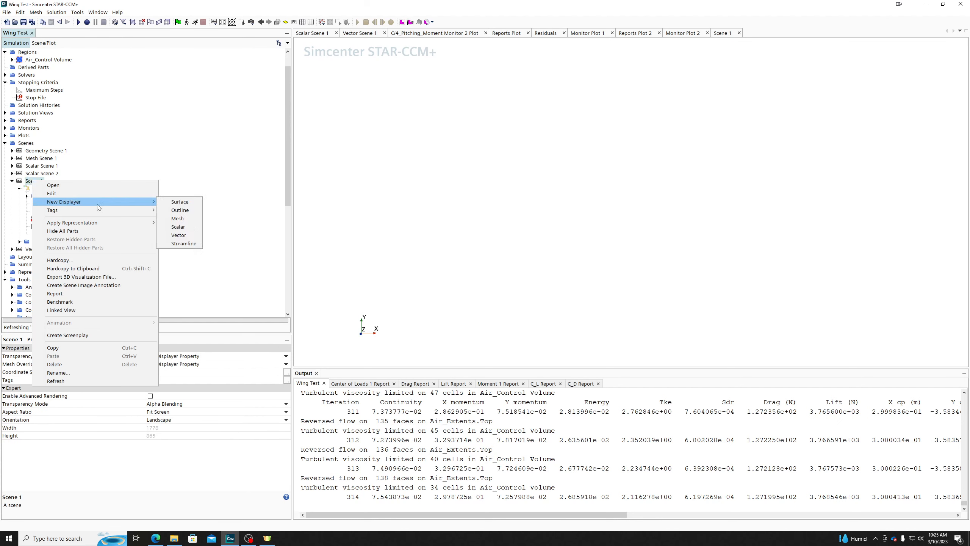
{"action": "left_click", "coordinate": [189, 238]}
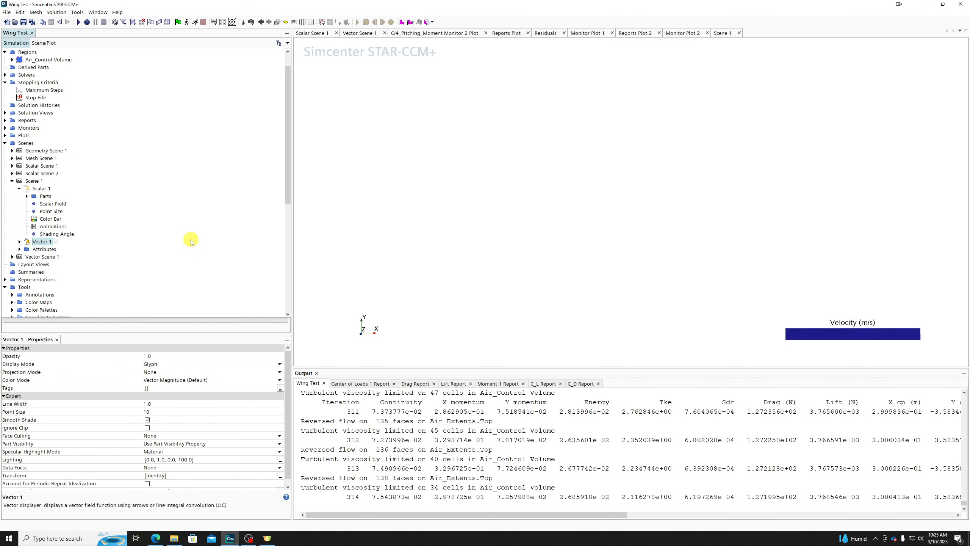
Assign the Air_Control_Volume region to the Vector 1 displayer's parts and examine the velocity vectors around the wing
{"action": "left_click", "coordinate": [20, 241]}
{"action": "left_click", "coordinate": [45, 249]}
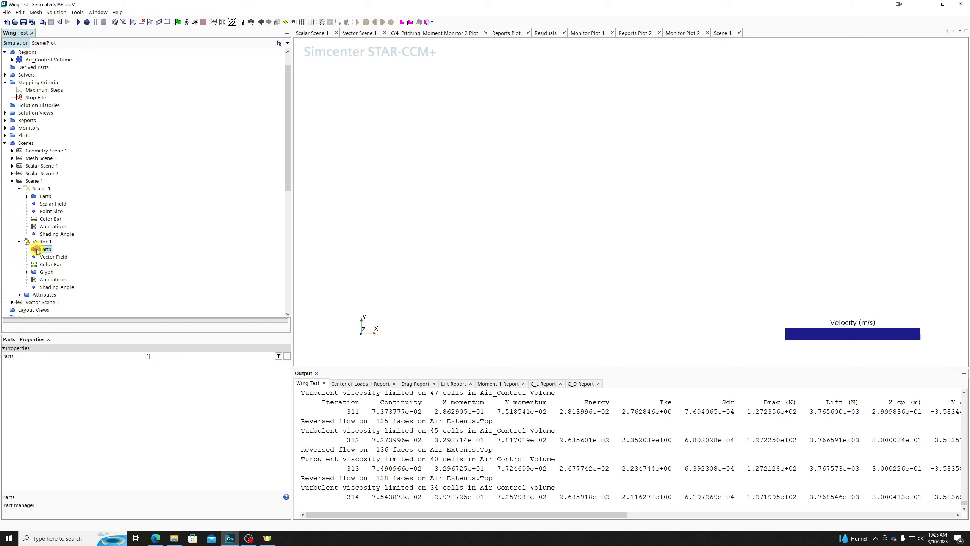
{"action": "double_click", "coordinate": [190, 356]}
{"action": "left_click", "coordinate": [337, 167]}
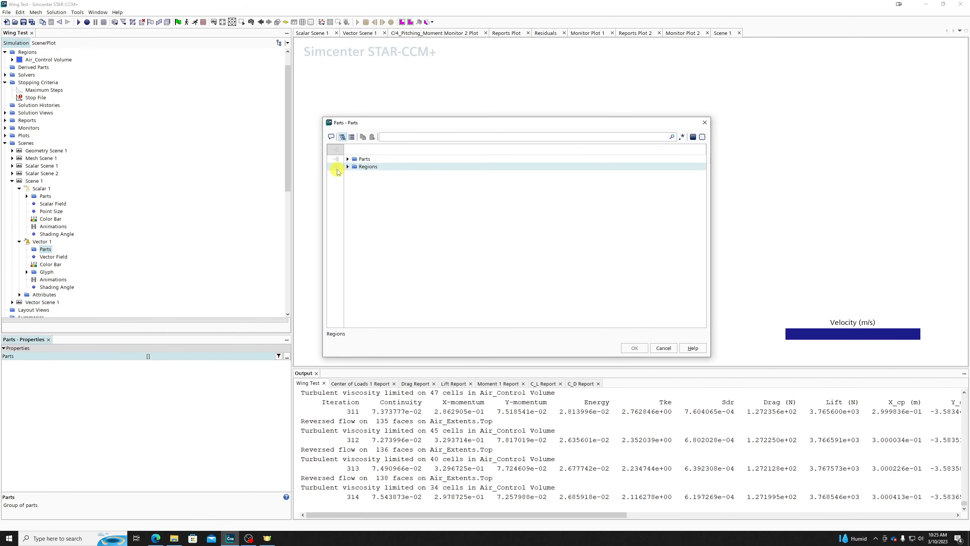
{"action": "left_click", "coordinate": [347, 167]}
{"action": "left_click", "coordinate": [334, 174]}
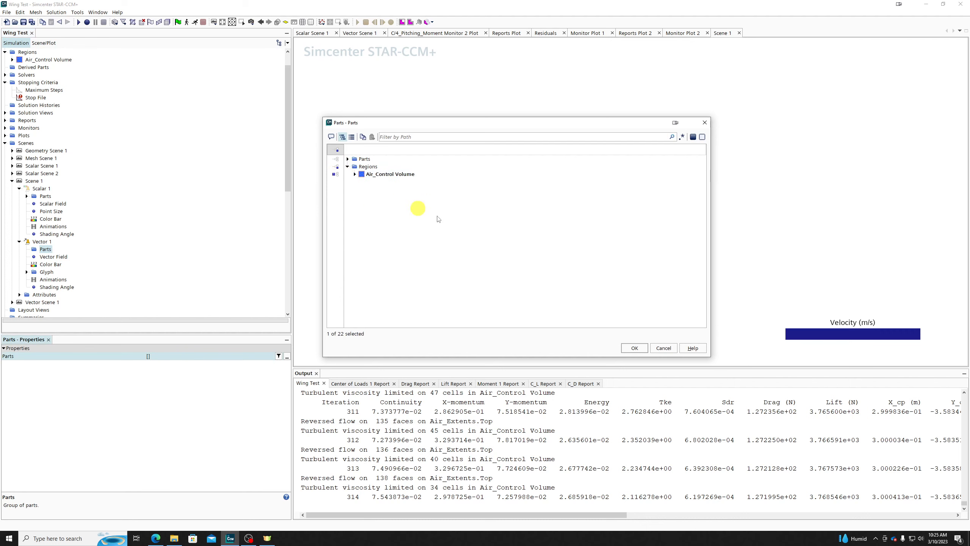
{"action": "left_click", "coordinate": [634, 348]}
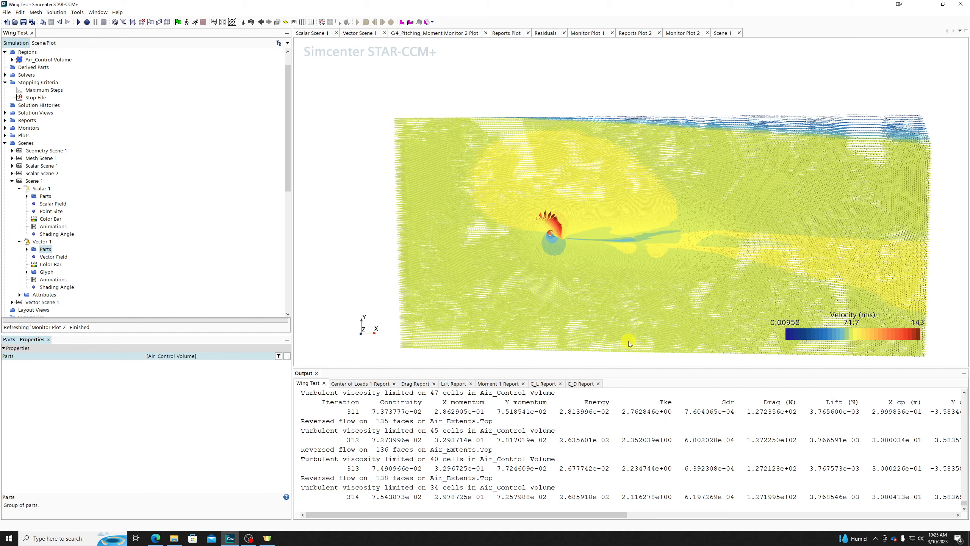
{"action": "scroll", "coordinate": [547, 240], "scroll_direction": "up", "scroll_amount": 10}
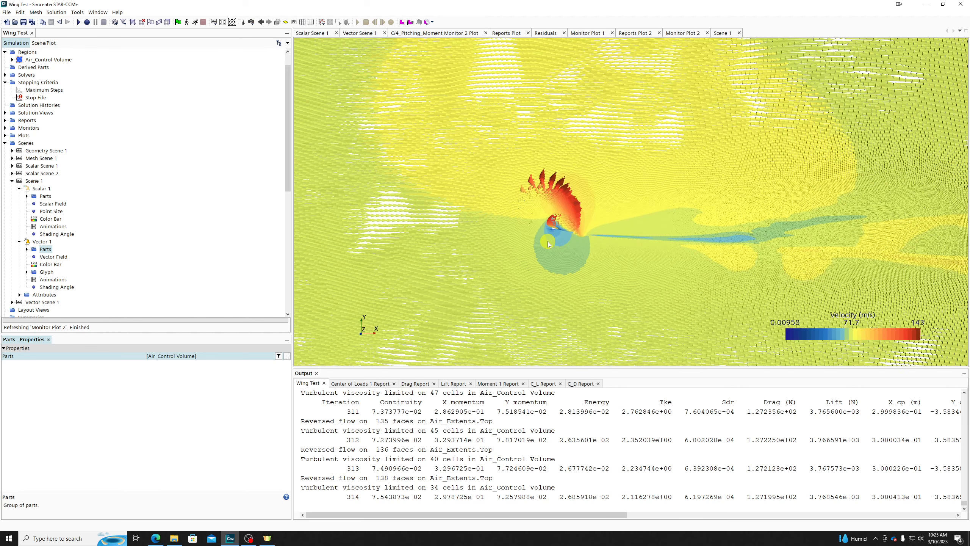
Examine the velocity vectors close to the wing, in the wake and near the upper boundary of the domain
{"action": "scroll", "coordinate": [562, 215], "scroll_direction": "up", "scroll_amount": 5}
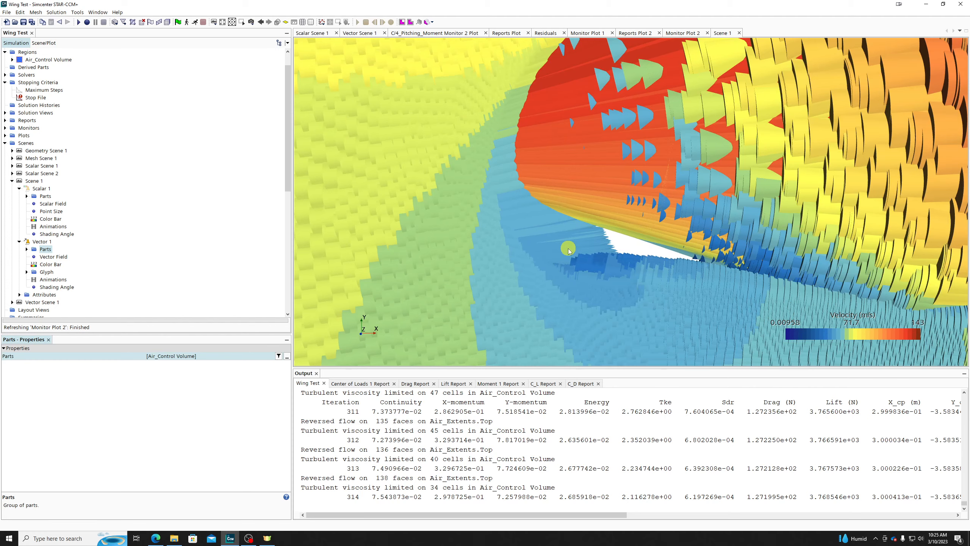
{"action": "scroll", "coordinate": [566, 275], "scroll_direction": "down", "scroll_amount": 5}
{"action": "scroll", "coordinate": [565, 275], "scroll_direction": "down", "scroll_amount": 6}
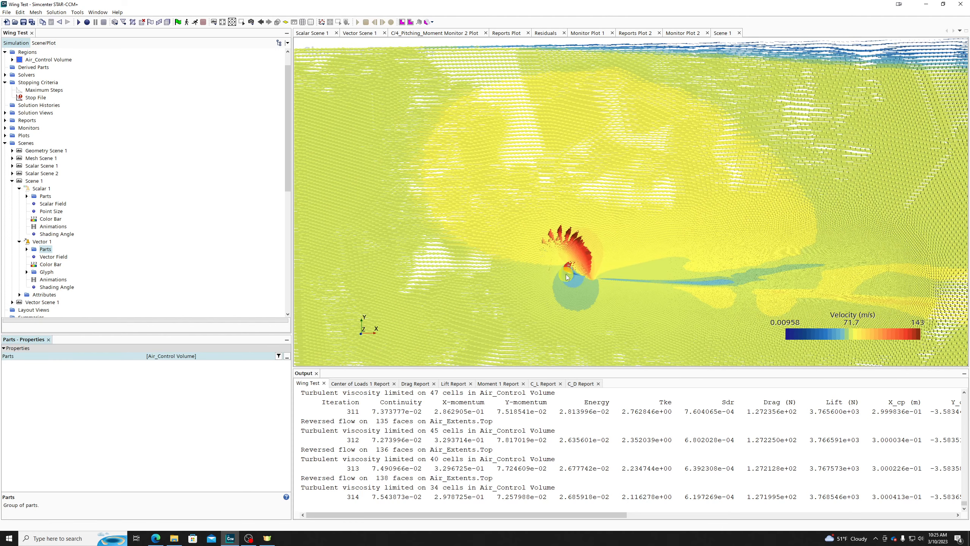
{"action": "scroll", "coordinate": [566, 275], "scroll_direction": "down", "scroll_amount": 3}
{"action": "scroll", "coordinate": [499, 126], "scroll_direction": "up", "scroll_amount": 10}
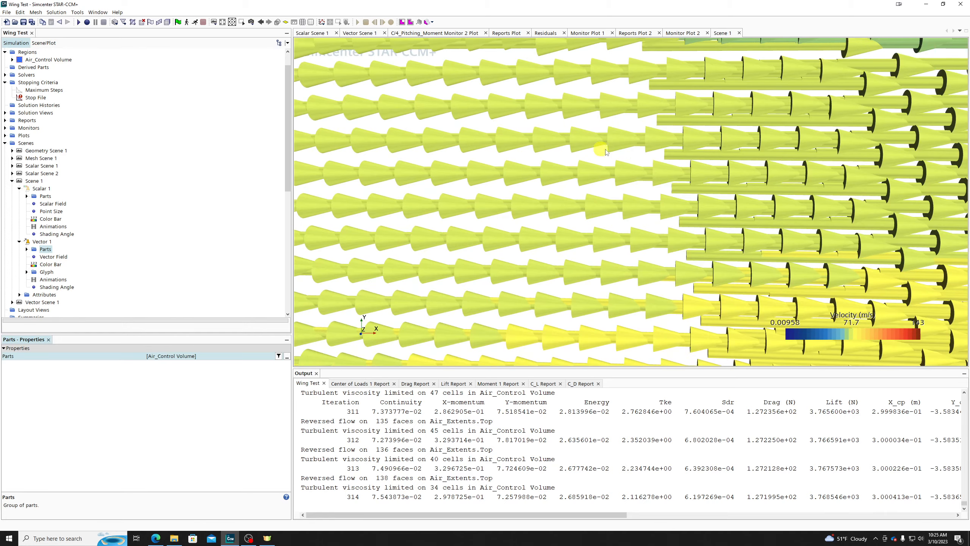
{"action": "scroll", "coordinate": [626, 159], "scroll_direction": "down", "scroll_amount": 6}
{"action": "scroll", "coordinate": [623, 185], "scroll_direction": "down", "scroll_amount": 5}
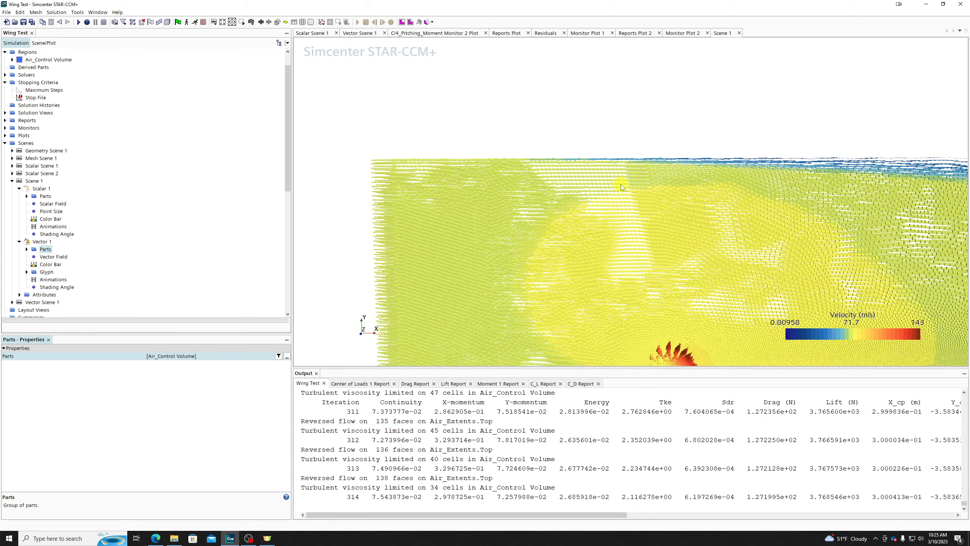
{"action": "middle_click_drag", "start_coordinate": [662, 236], "coordinate": [565, 107]}
{"action": "right_click_drag", "start_coordinate": [564, 105], "coordinate": [534, 81]}
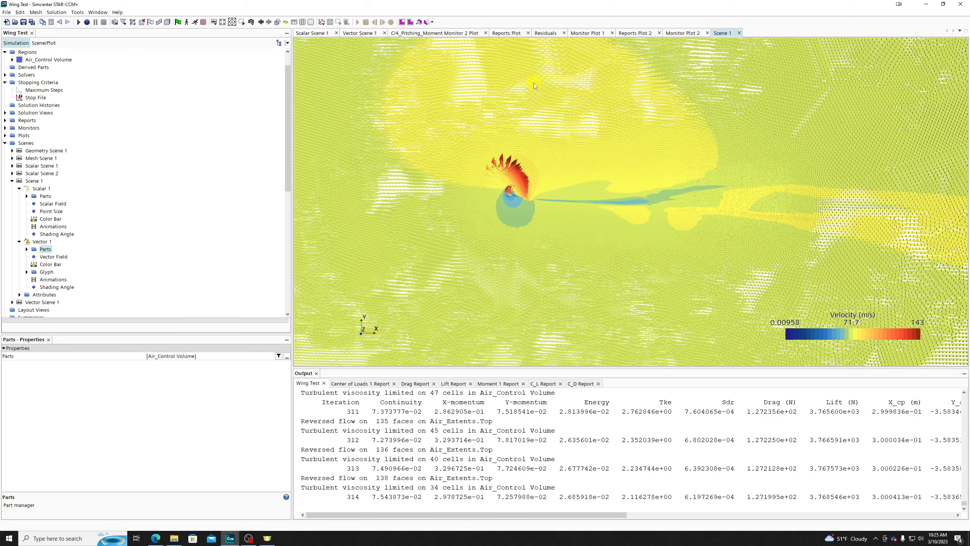
Review the Vector 1 displayer's Glyph properties, its Geometric Spacing settings and the available Vector Spacing options
{"action": "left_click", "coordinate": [46, 272]}
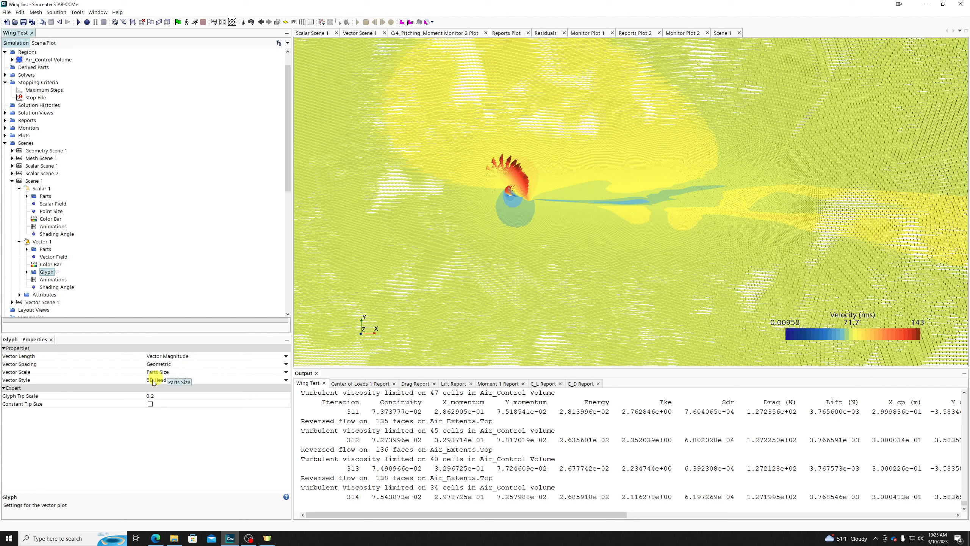
{"action": "left_click", "coordinate": [27, 272]}
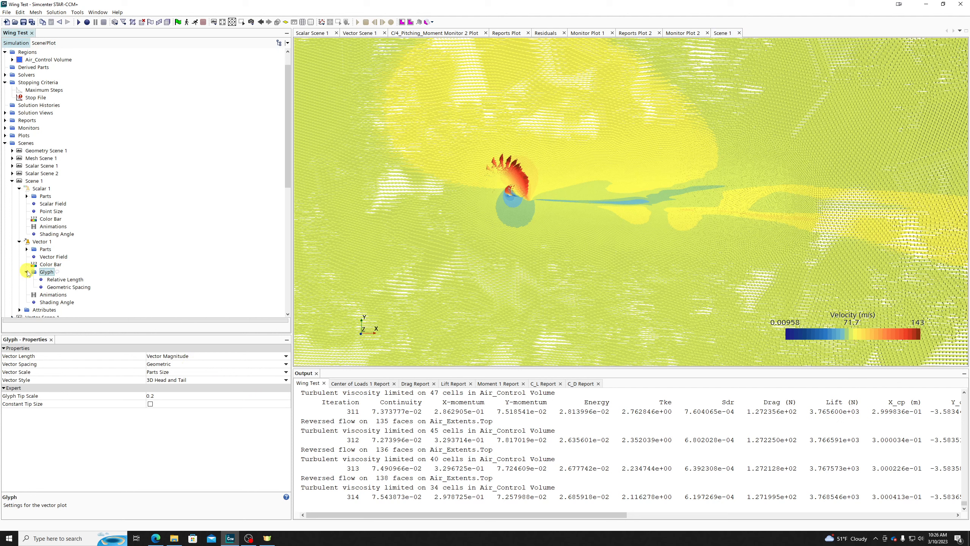
{"action": "left_click", "coordinate": [58, 281]}
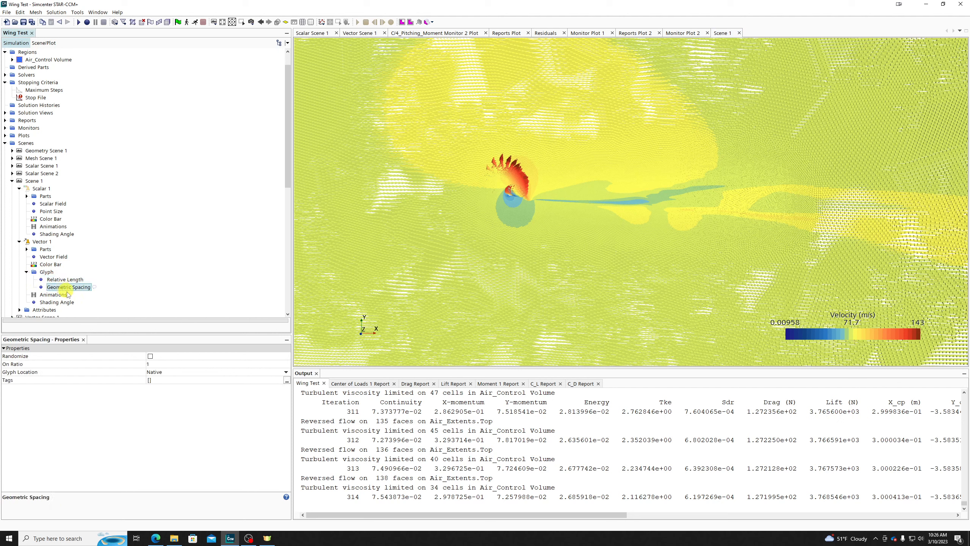
{"action": "left_click", "coordinate": [46, 271]}
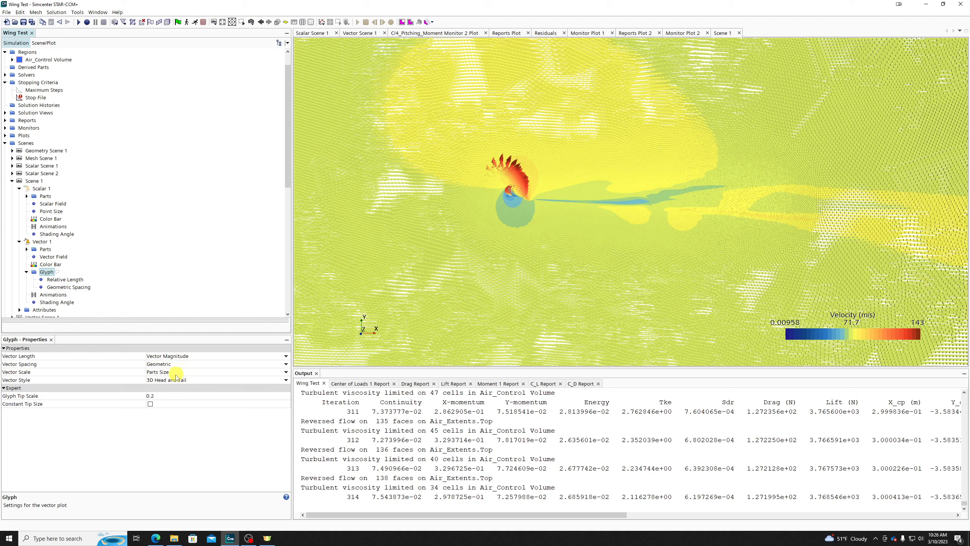
{"action": "left_click", "coordinate": [168, 365]}
{"action": "left_click", "coordinate": [172, 372]}
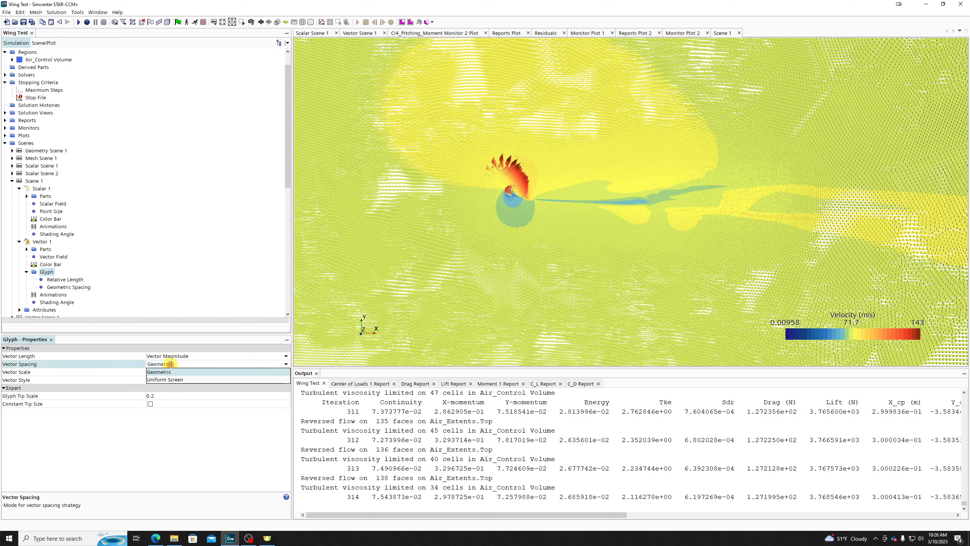
Set the On Ratio of Vector 1's Geometric Spacing to 10 and inspect the vectors around the wing
{"action": "left_click", "coordinate": [64, 287]}
{"action": "left_click", "coordinate": [155, 364]}
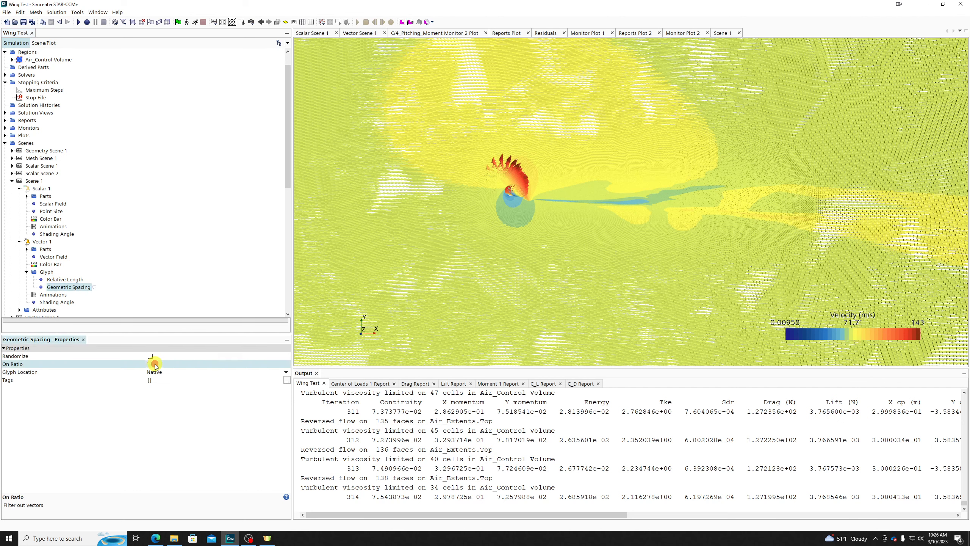
{"action": "key", "text": "Return"}
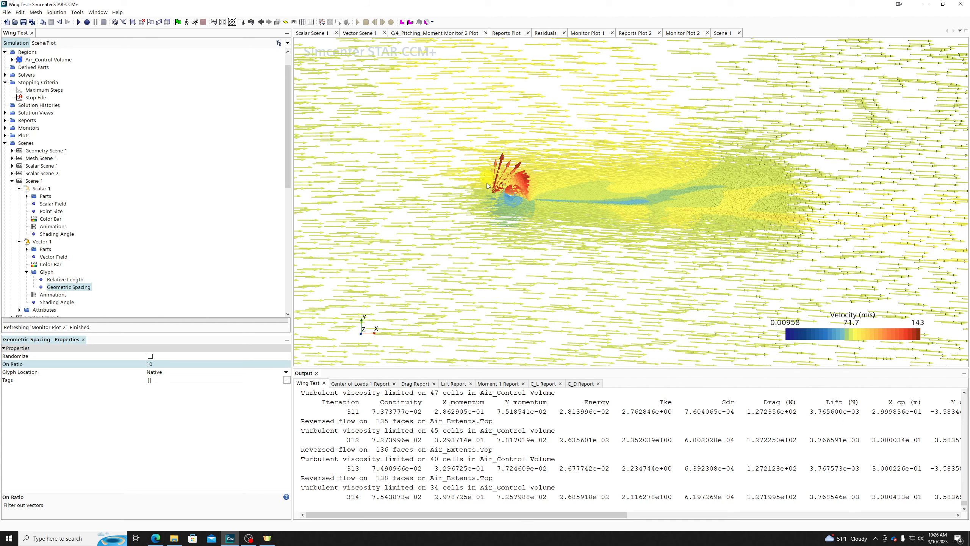
{"action": "scroll", "coordinate": [495, 189], "scroll_direction": "up", "scroll_amount": 5}
{"action": "scroll", "coordinate": [495, 189], "scroll_direction": "up", "scroll_amount": 2}
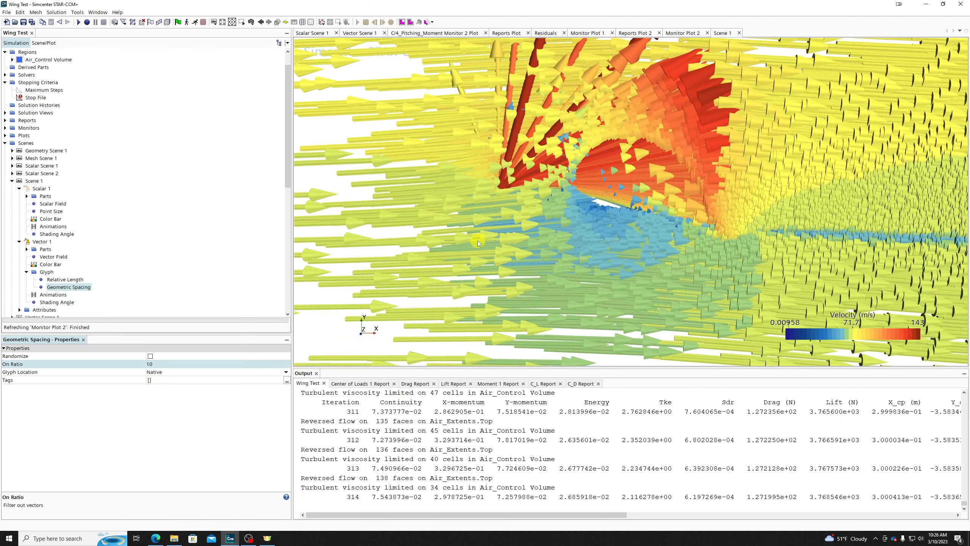
Set the On Ratio of Vector 1's Geometric Spacing to 40
{"action": "left_click", "coordinate": [156, 364]}
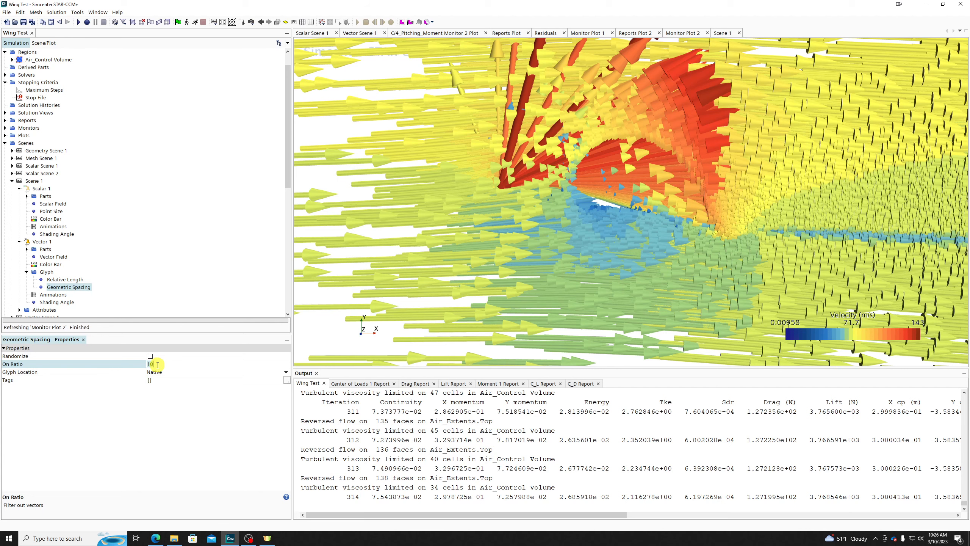
{"action": "type", "text": "40"}
{"action": "key", "text": "Return"}
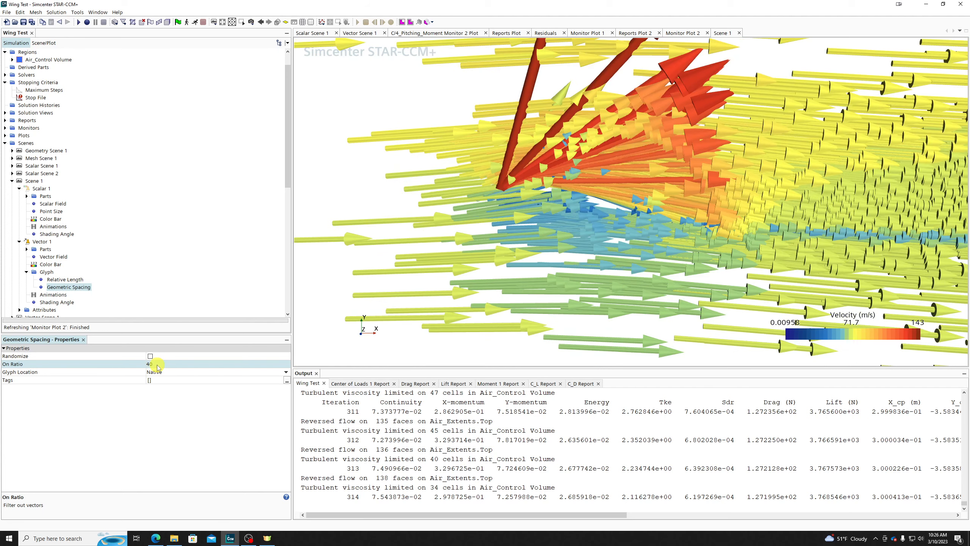
Examine the thinned velocity vectors around the wing, along the wake and in the surrounding flow
{"action": "left_click_drag", "start_coordinate": [609, 186], "coordinate": [525, 182]}
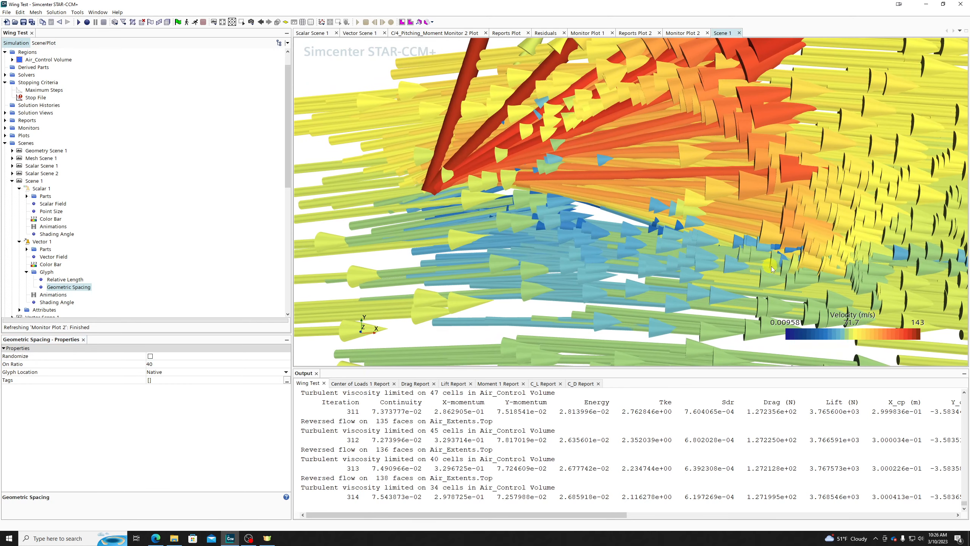
{"action": "scroll", "coordinate": [551, 190], "scroll_direction": "down", "scroll_amount": 5}
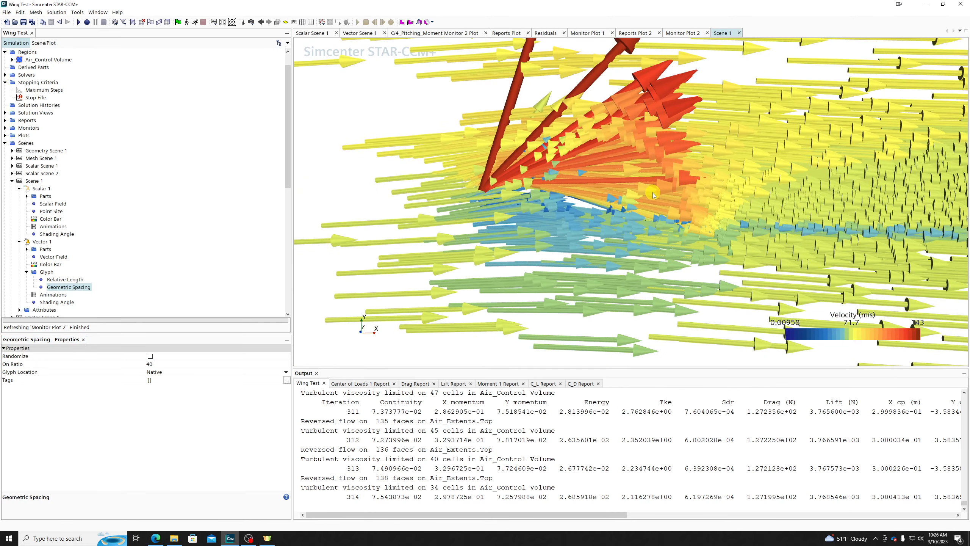
{"action": "scroll", "coordinate": [725, 168], "scroll_direction": "down", "scroll_amount": 10}
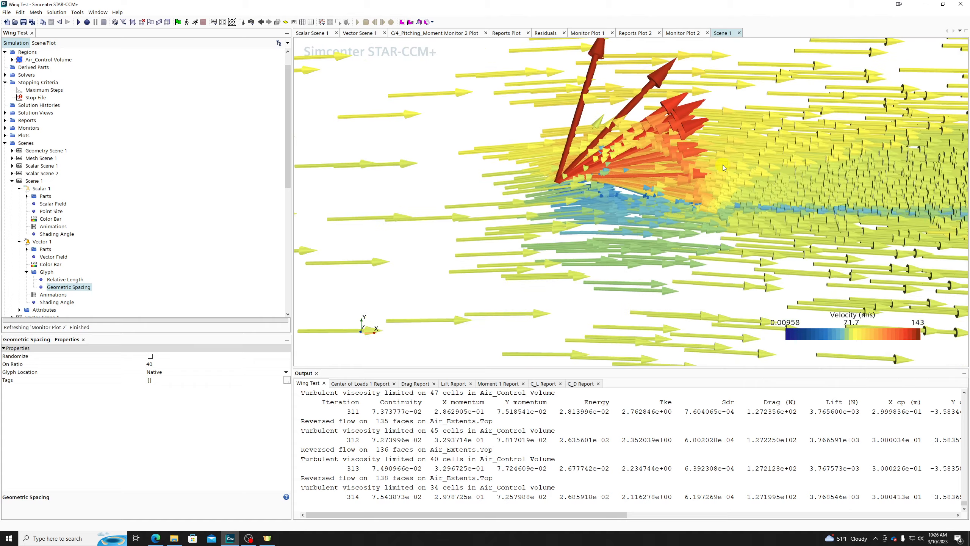
{"action": "scroll", "coordinate": [771, 160], "scroll_direction": "up", "scroll_amount": 5}
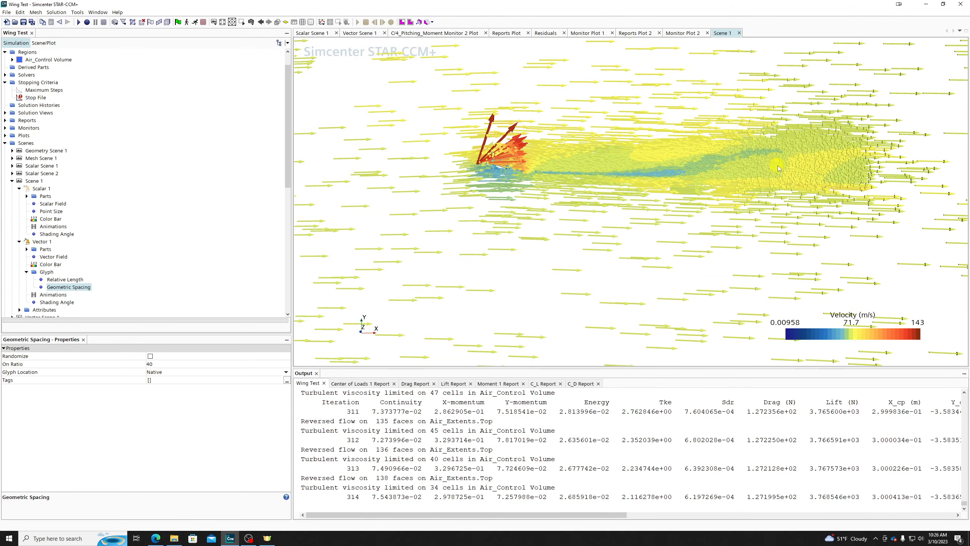
{"action": "middle_click_drag", "start_coordinate": [536, 163], "coordinate": [534, 179]}
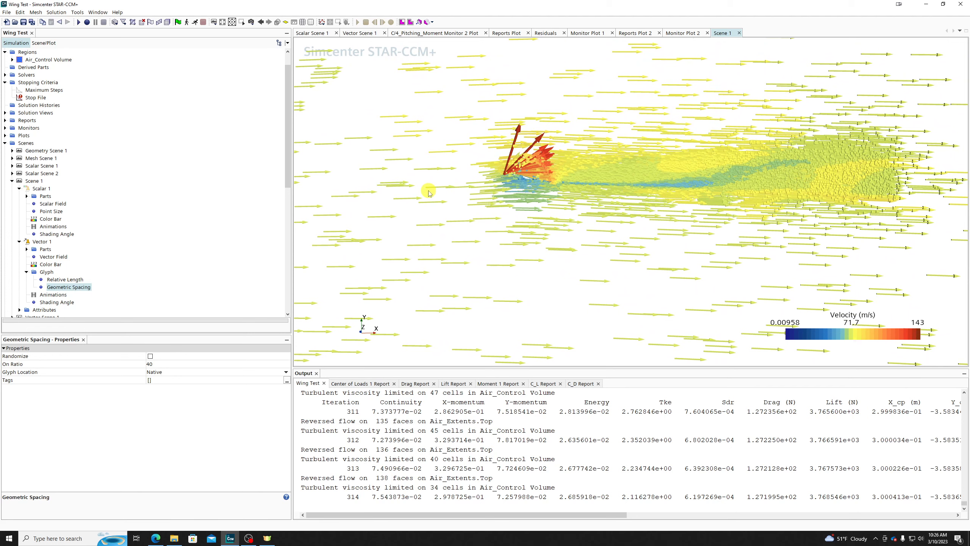
{"action": "left_click", "coordinate": [480, 165]}
{"action": "scroll", "coordinate": [467, 93], "scroll_direction": "down", "scroll_amount": 4}
{"action": "scroll", "coordinate": [467, 94], "scroll_direction": "up", "scroll_amount": 6}
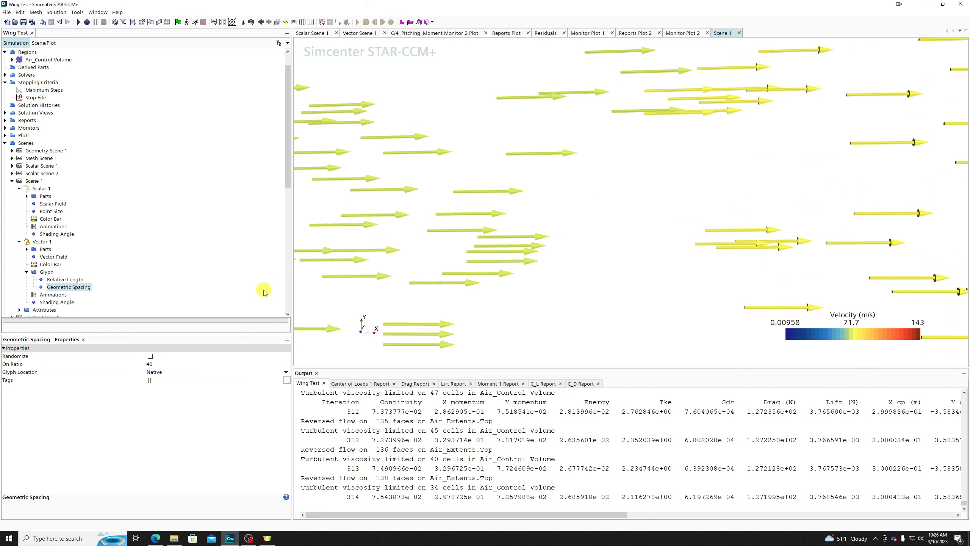
Set Vector 1's relative Glyph Length to 2%, inspect the arrows near the wing, and reduce the length further to 1%
{"action": "left_click", "coordinate": [71, 279]}
{"action": "left_click", "coordinate": [167, 357]}
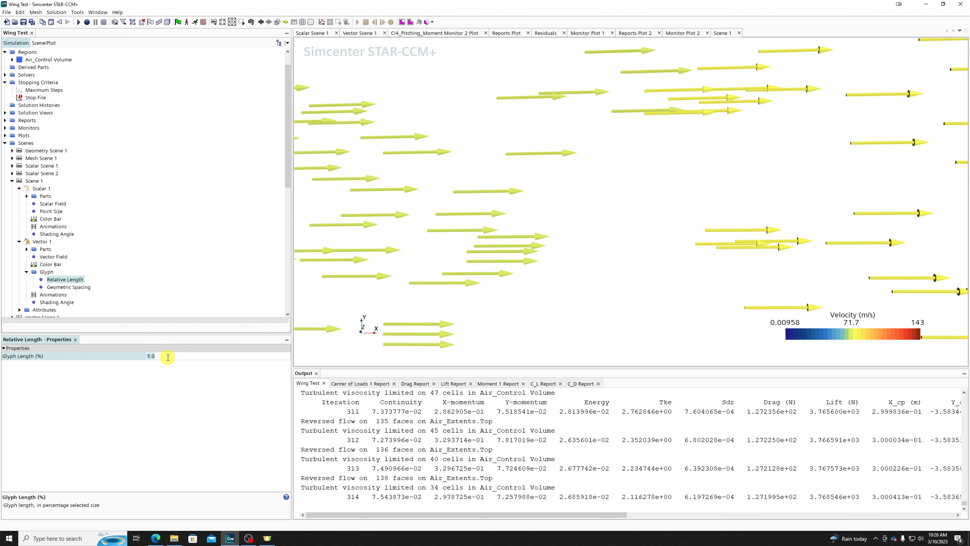
{"action": "type", "text": "2"}
{"action": "key", "text": "Return"}
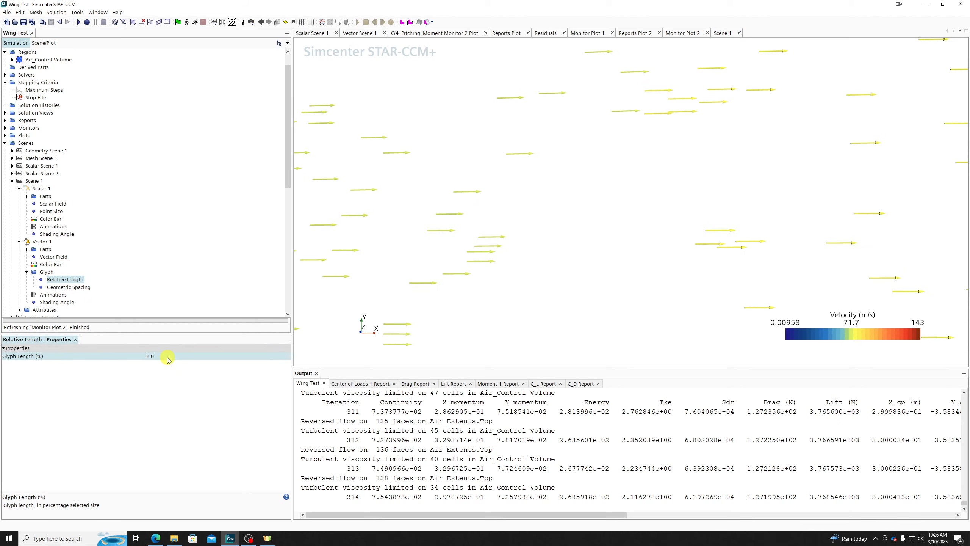
{"action": "scroll", "coordinate": [557, 259], "scroll_direction": "down", "scroll_amount": 3}
{"action": "scroll", "coordinate": [667, 324], "scroll_direction": "up", "scroll_amount": 5}
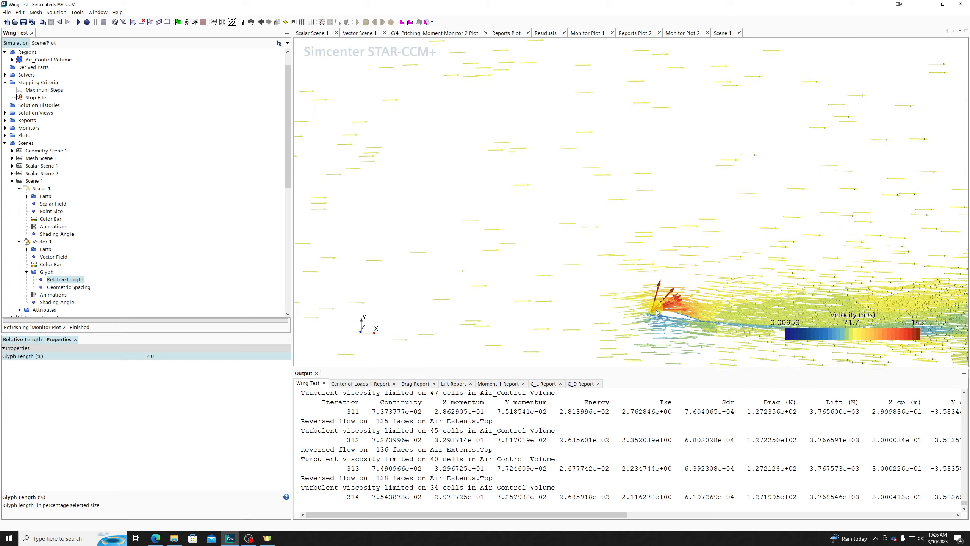
{"action": "middle_click_drag", "start_coordinate": [667, 324], "coordinate": [580, 269]}
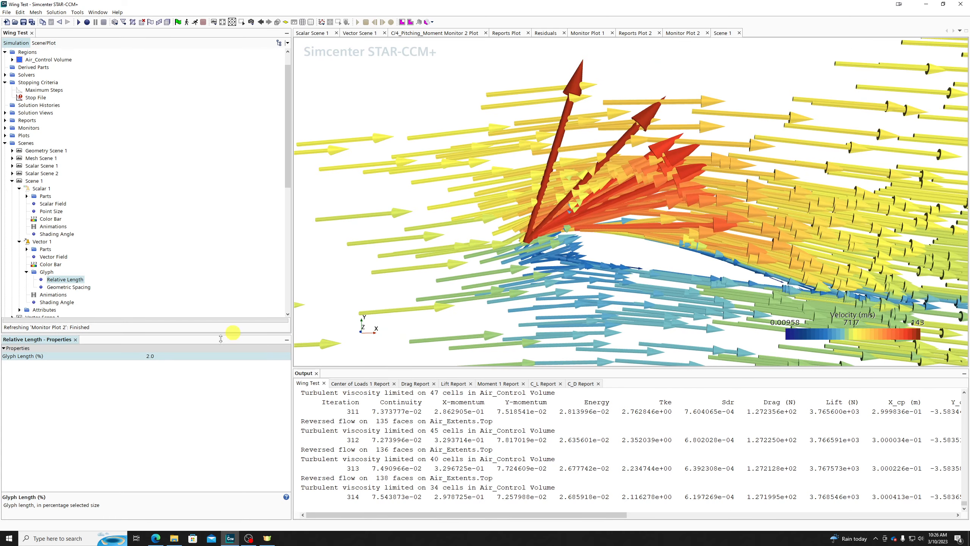
{"action": "left_click", "coordinate": [174, 360]}
{"action": "key", "text": "Return"}
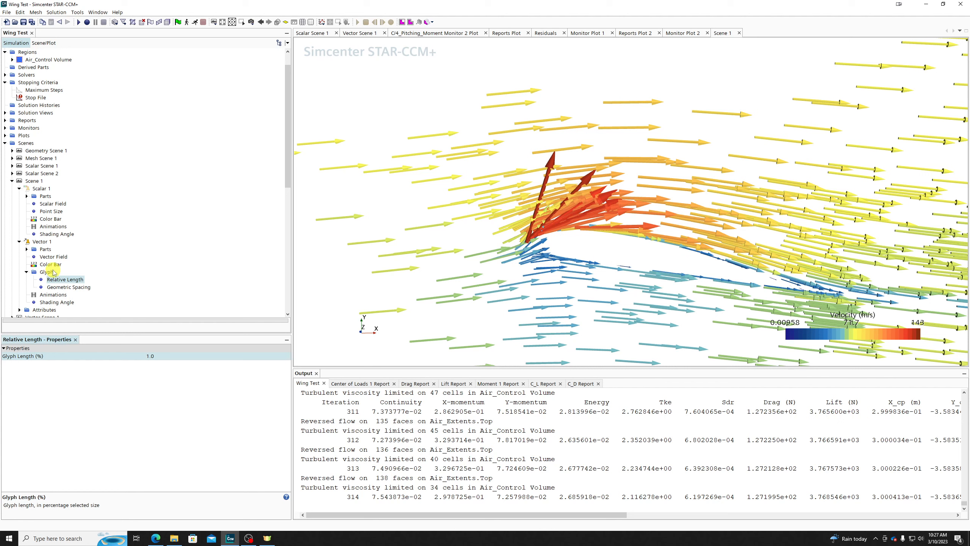
Set the Vector Spacing of Vector 1's glyphs to Uniform Screen
{"action": "left_click", "coordinate": [47, 272]}
{"action": "left_click", "coordinate": [160, 364]}
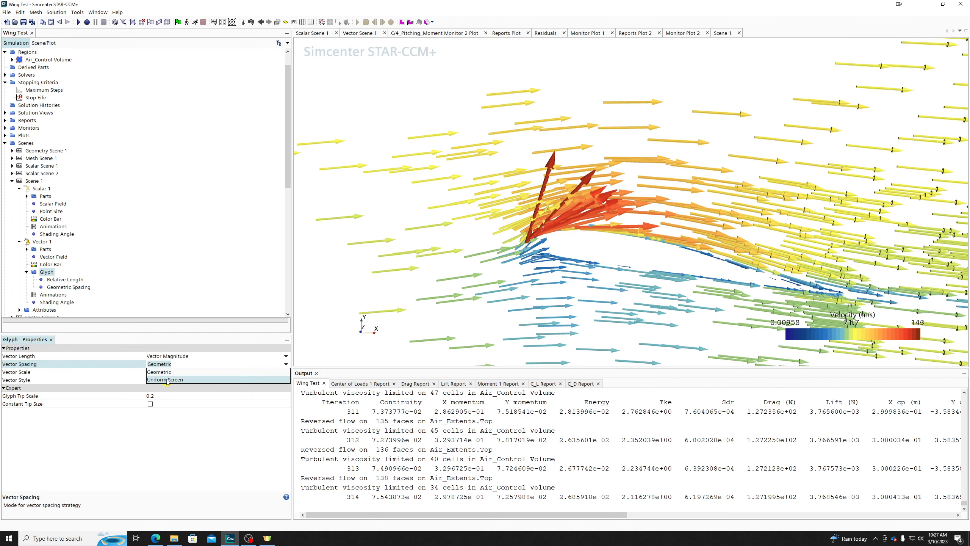
{"action": "left_click", "coordinate": [167, 381]}
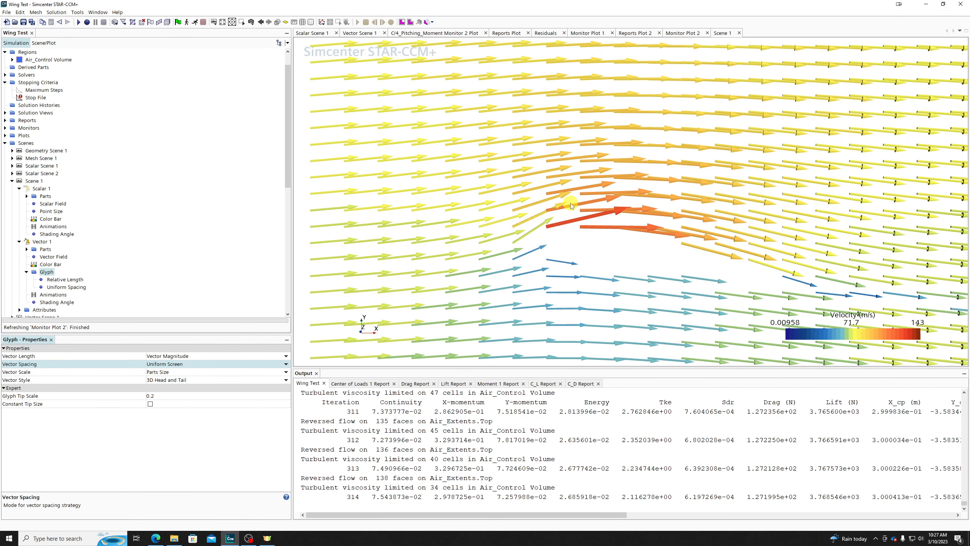
Try Constant Length as the glyphs' Vector Length and restore it to Vector Magnitude
{"action": "left_click", "coordinate": [185, 358]}
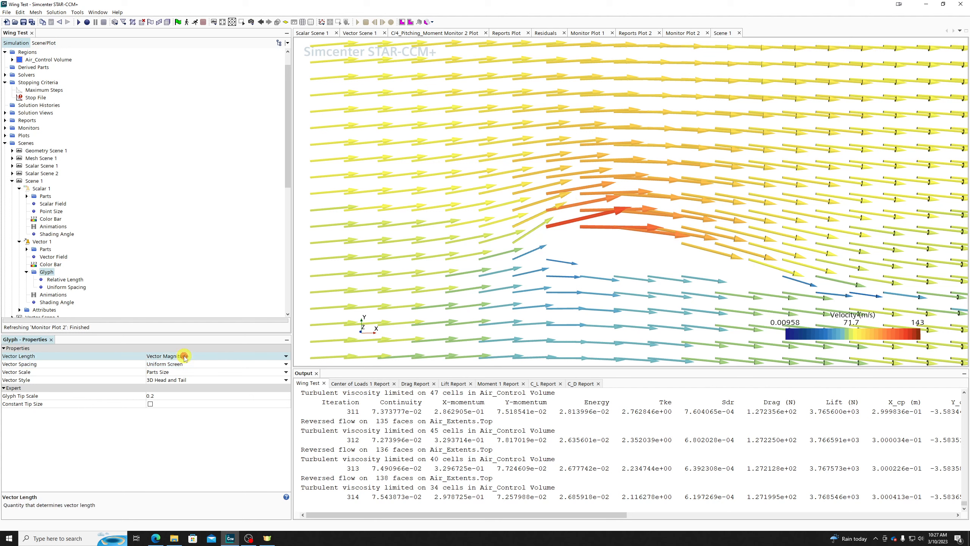
{"action": "left_click", "coordinate": [174, 372]}
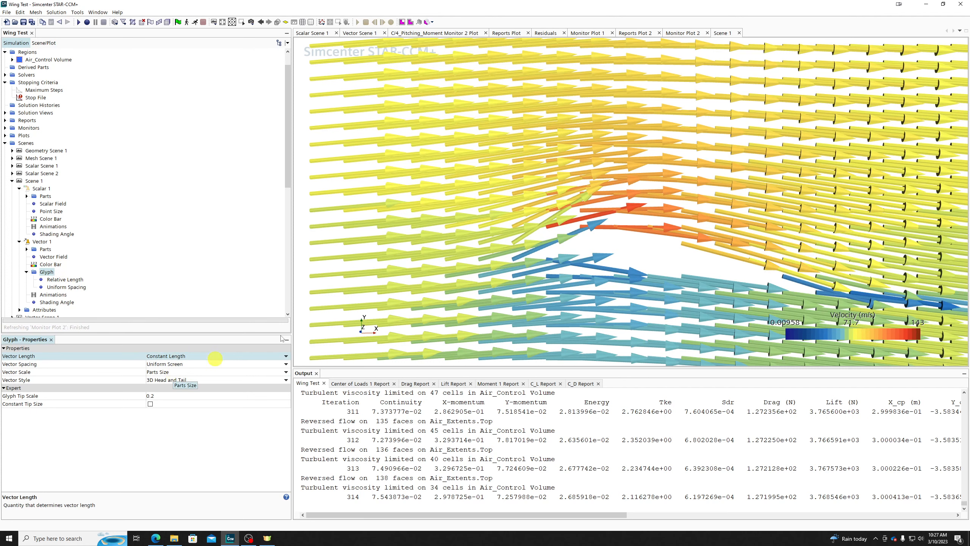
{"action": "left_click", "coordinate": [178, 358]}
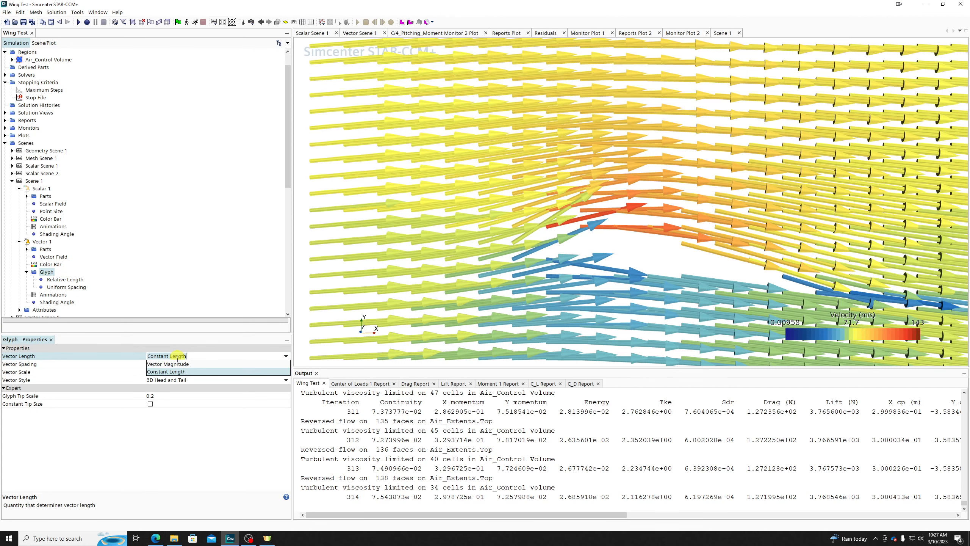
{"action": "left_click", "coordinate": [174, 365]}
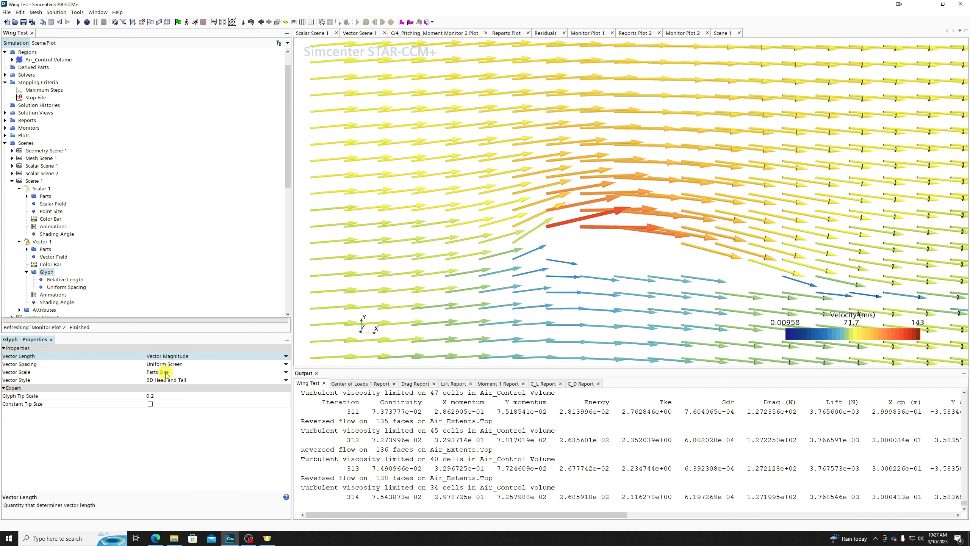
Try Absolute, Screen Size and Direct in turn as the Vector Scale of Vector 1's glyphs
{"action": "left_click", "coordinate": [166, 373]}
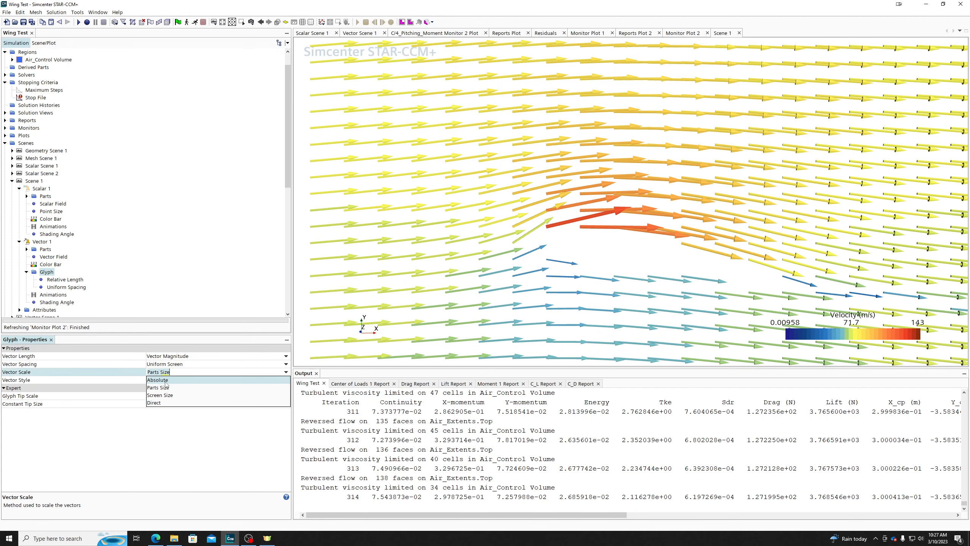
{"action": "left_click", "coordinate": [165, 381]}
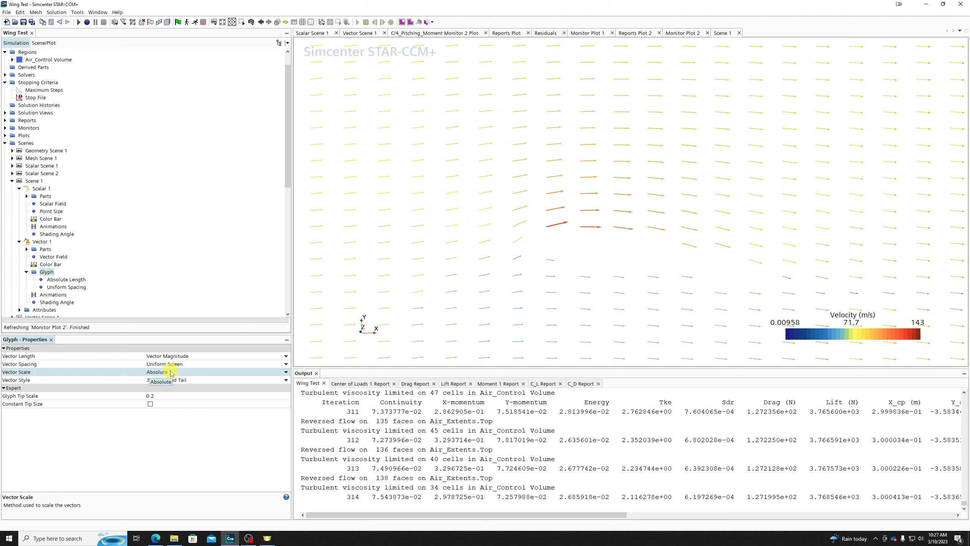
{"action": "left_click", "coordinate": [170, 373]}
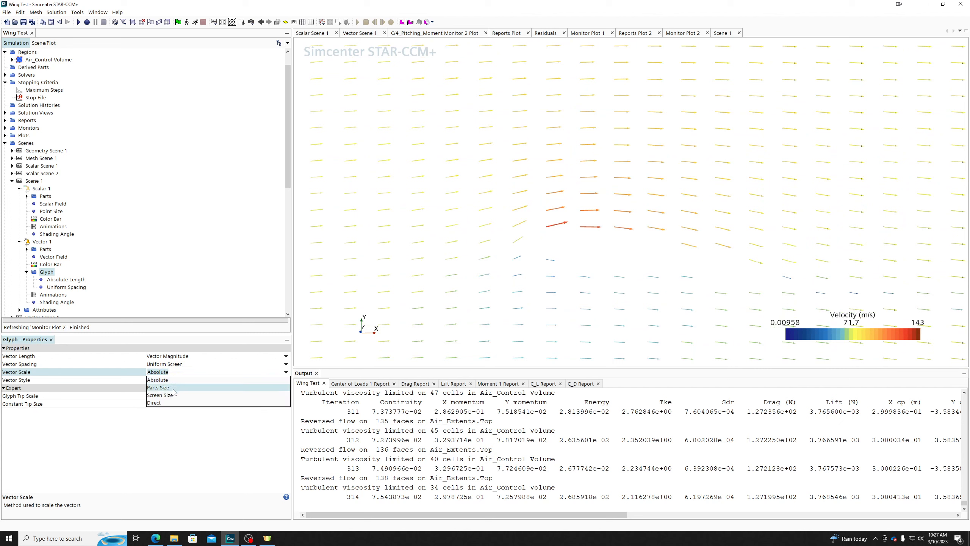
{"action": "left_click", "coordinate": [173, 397]}
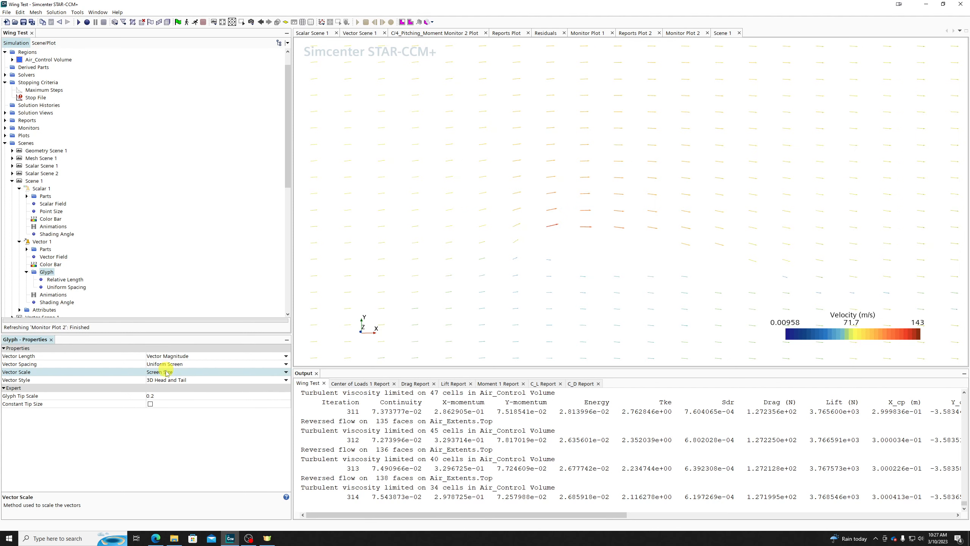
{"action": "left_click", "coordinate": [167, 372]}
{"action": "left_click", "coordinate": [168, 404]}
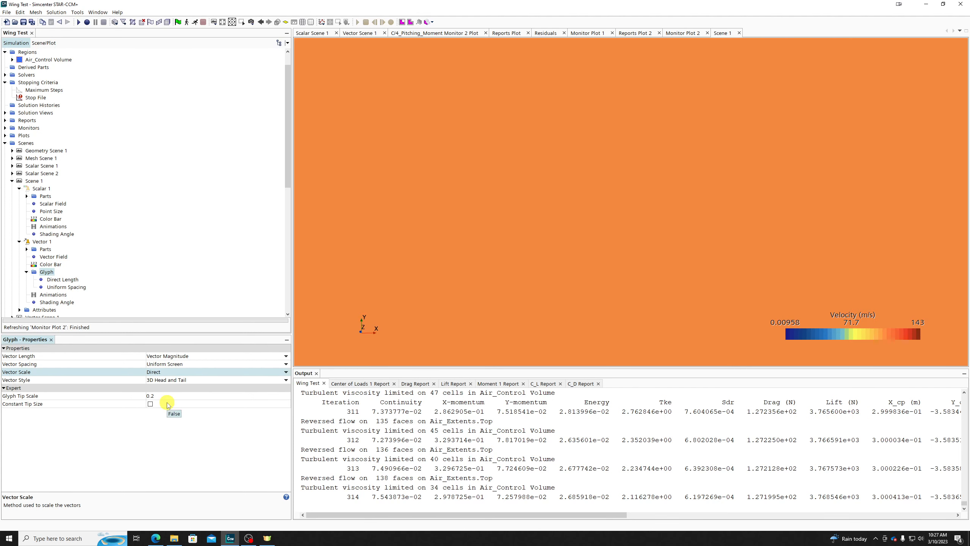
{"action": "scroll", "coordinate": [533, 261], "scroll_direction": "down", "scroll_amount": 5}
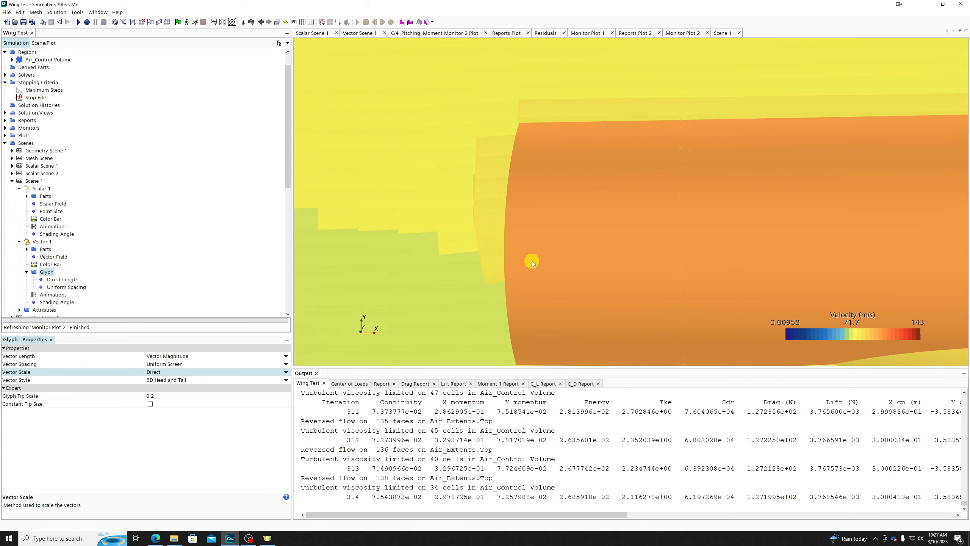
{"action": "scroll", "coordinate": [532, 262], "scroll_direction": "down", "scroll_amount": 5}
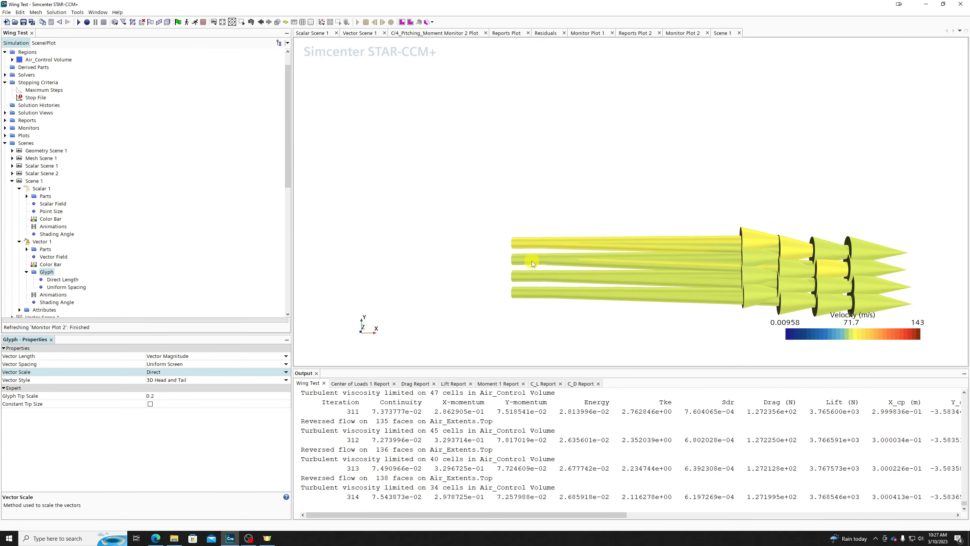
Set the Direct Length node's Glyph Length to 0.001 m, inspect the arrows, and increase it to 0.005 m
{"action": "left_click", "coordinate": [61, 279]}
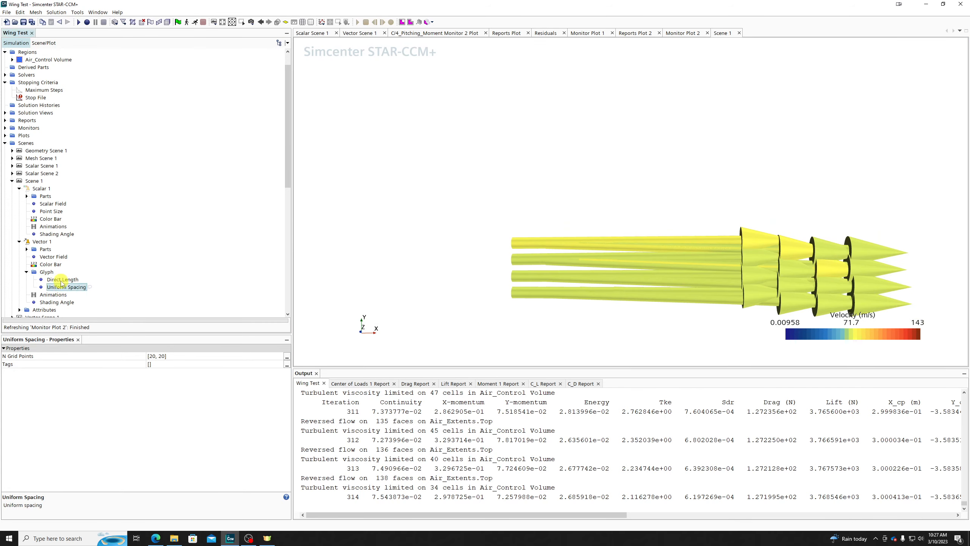
{"action": "left_click", "coordinate": [169, 356]}
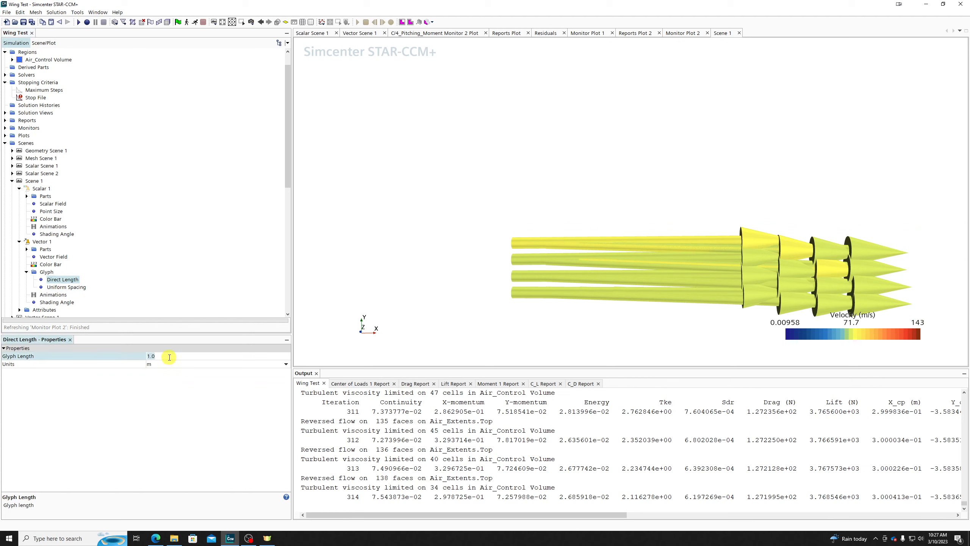
{"action": "key", "text": "Return"}
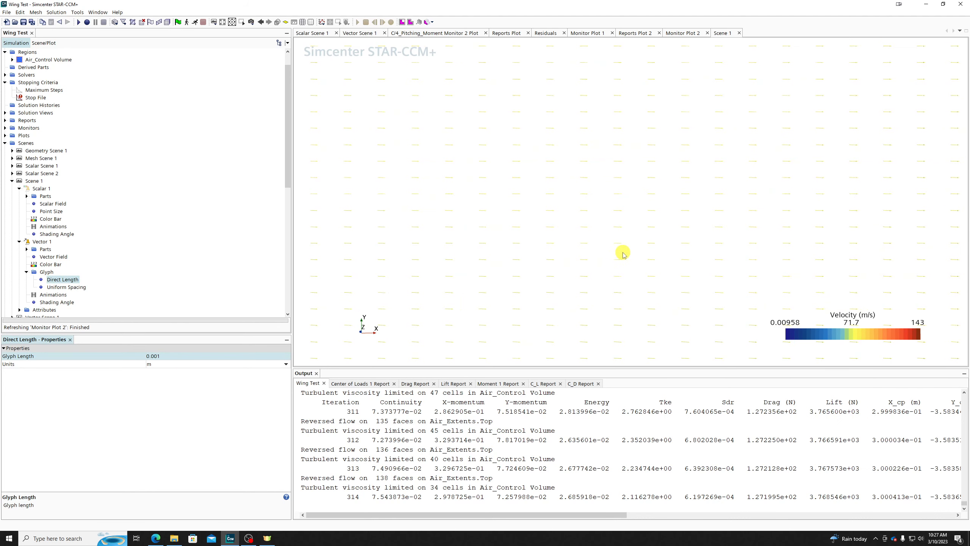
{"action": "left_click", "coordinate": [181, 357]}
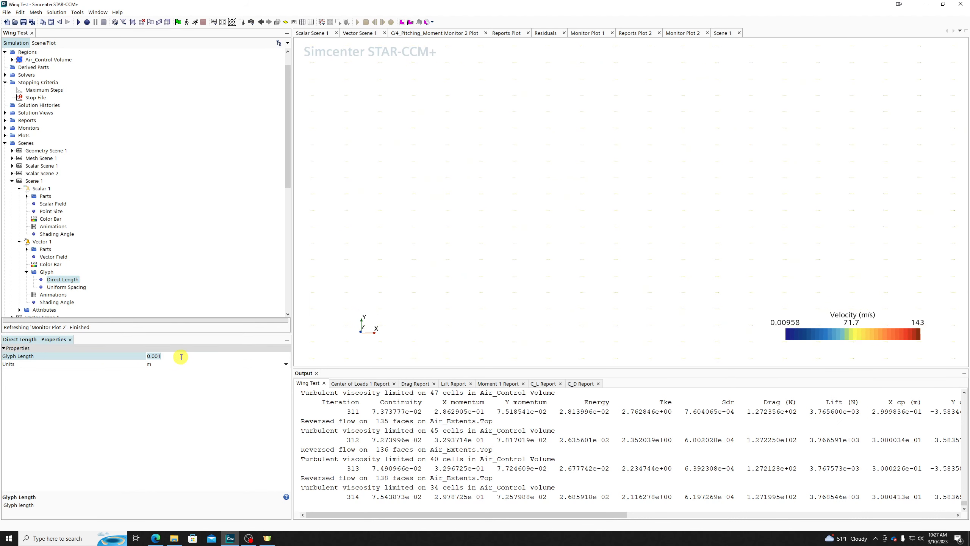
{"action": "key", "text": "Return"}
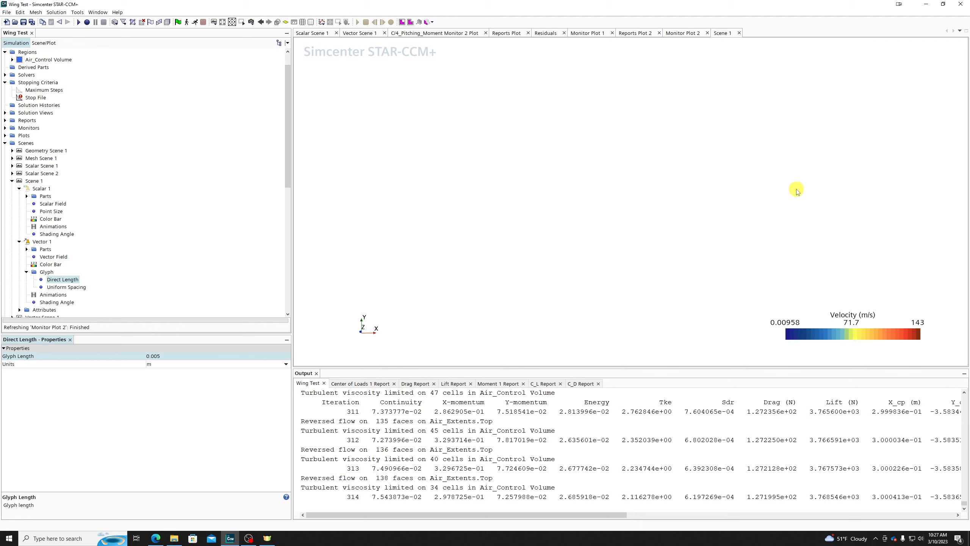
Set the Vector Style of Vector 1's glyphs to 2D Wireframe
{"action": "left_click", "coordinate": [45, 272]}
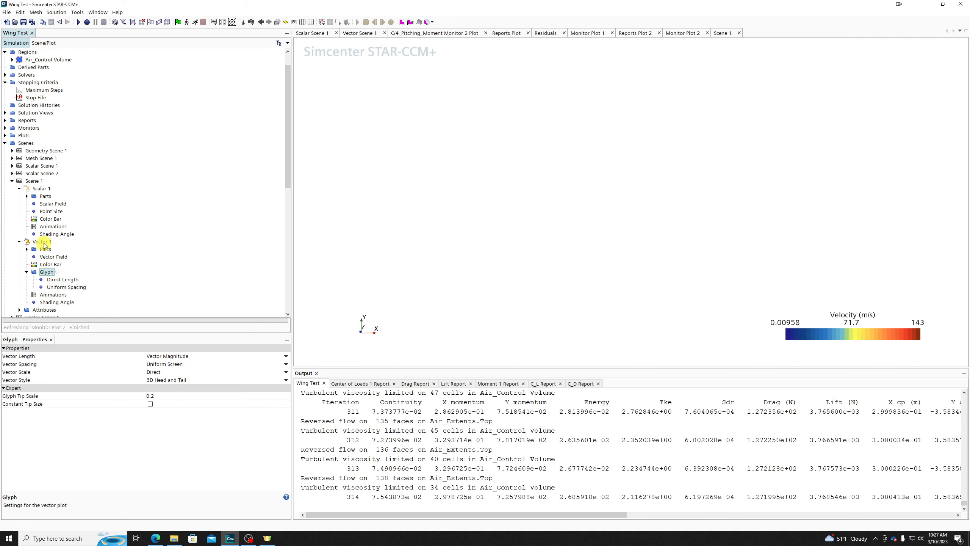
{"action": "left_click", "coordinate": [43, 242]}
{"action": "left_click", "coordinate": [46, 272]}
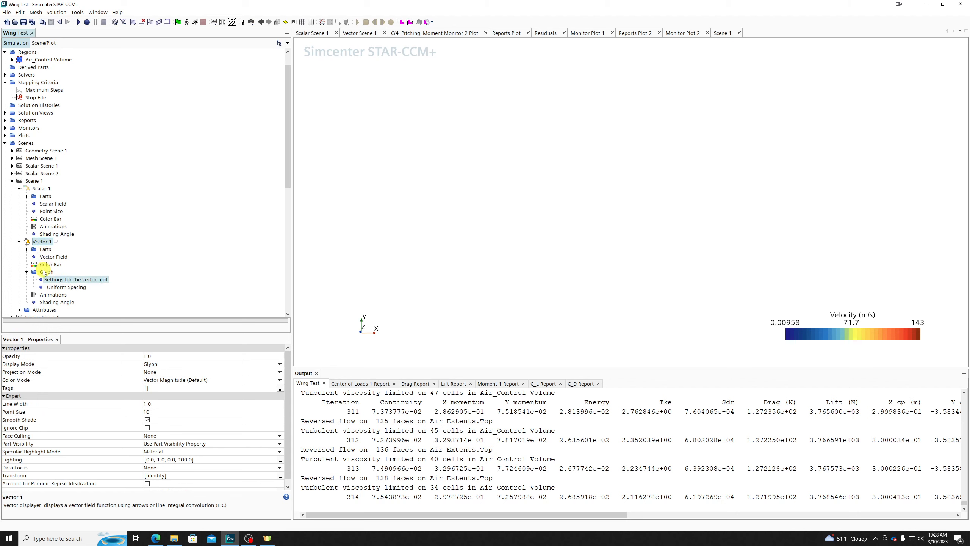
{"action": "left_click", "coordinate": [165, 381]}
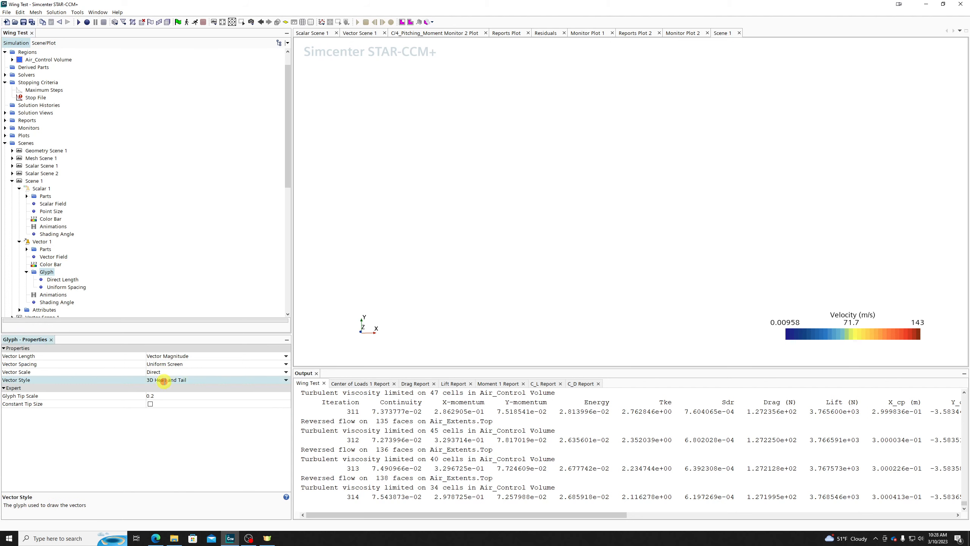
{"action": "left_click", "coordinate": [164, 388]}
Set the glyphs' Vector Scale to Parts Size, compare it with Screen Size around the wing, and return to Parts Size
{"action": "left_click", "coordinate": [164, 373]}
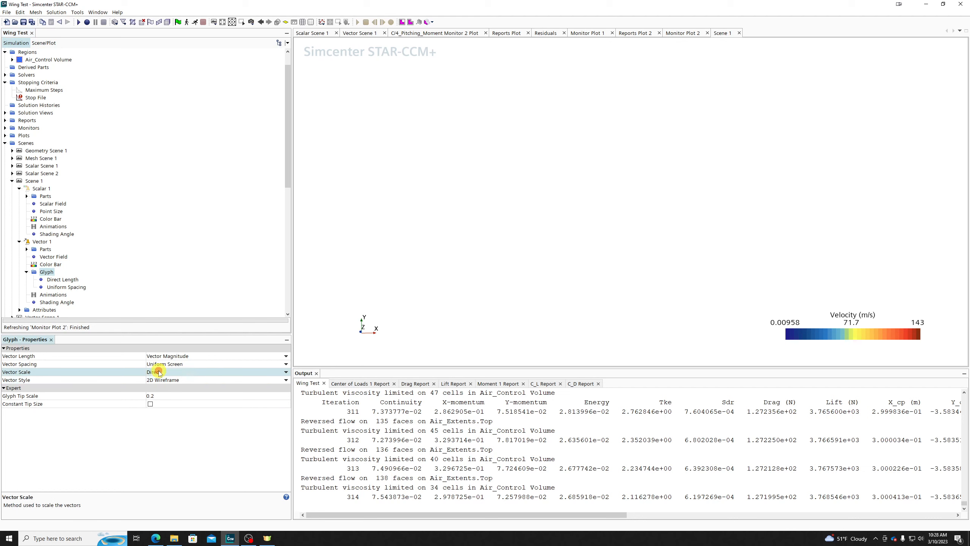
{"action": "left_click", "coordinate": [168, 387]}
{"action": "left_click", "coordinate": [160, 373]}
{"action": "left_click", "coordinate": [164, 395]}
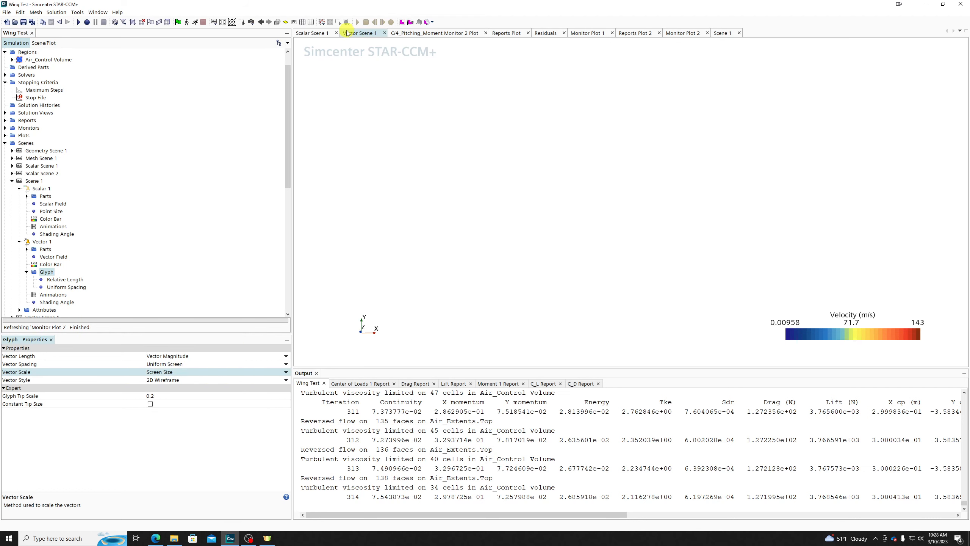
{"action": "left_click", "coordinate": [223, 22]}
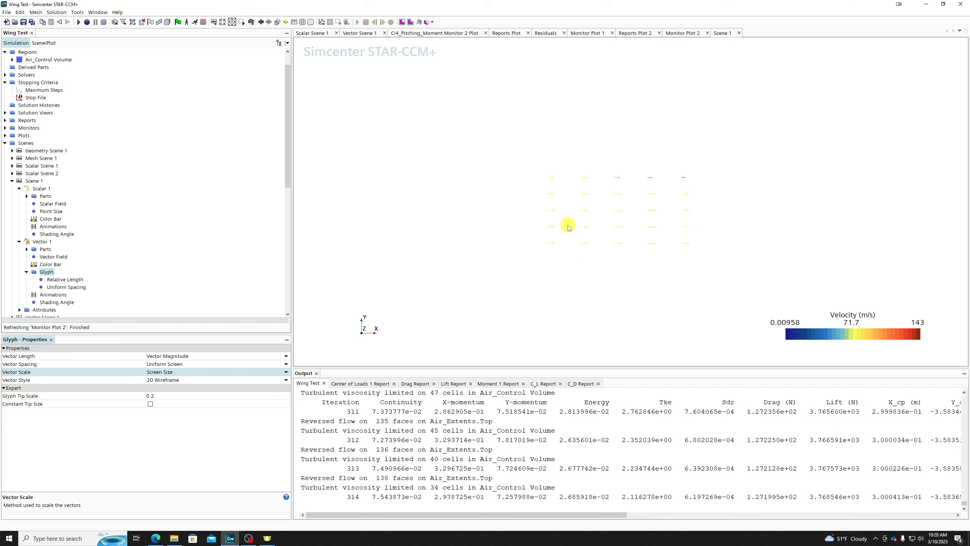
{"action": "scroll", "coordinate": [571, 224], "scroll_direction": "up", "scroll_amount": 5}
{"action": "scroll", "coordinate": [562, 149], "scroll_direction": "up", "scroll_amount": 3}
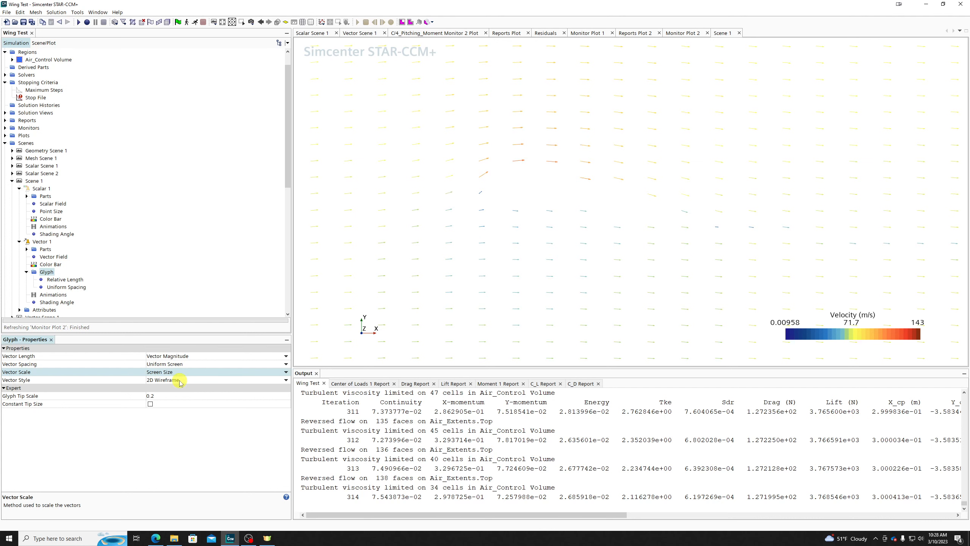
{"action": "left_click", "coordinate": [169, 372]}
{"action": "left_click", "coordinate": [170, 389]}
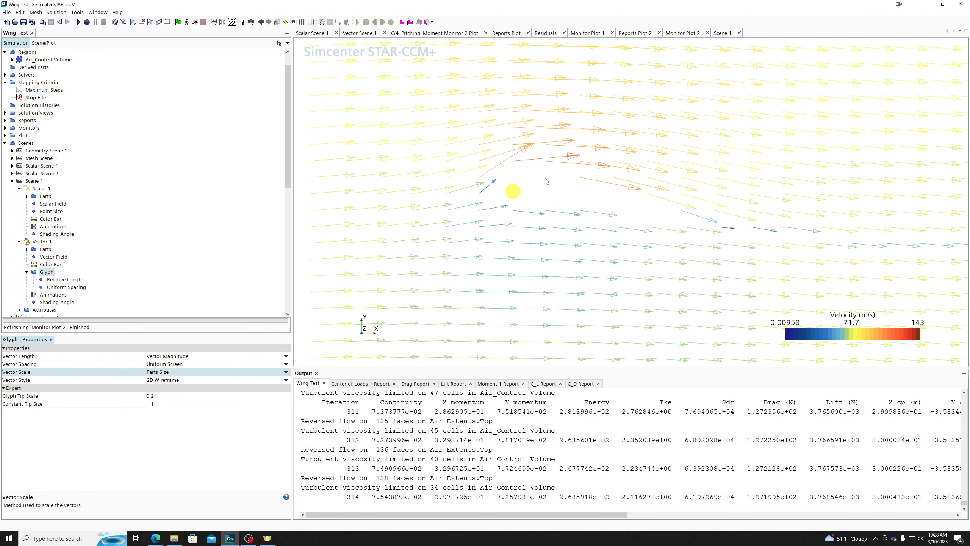
Try the 2D Filled, 3D Head, 2D Tail, 3D Head and Tail, Cone and Sphere vector styles, and restore 2D Wireframe
{"action": "left_click", "coordinate": [164, 383]}
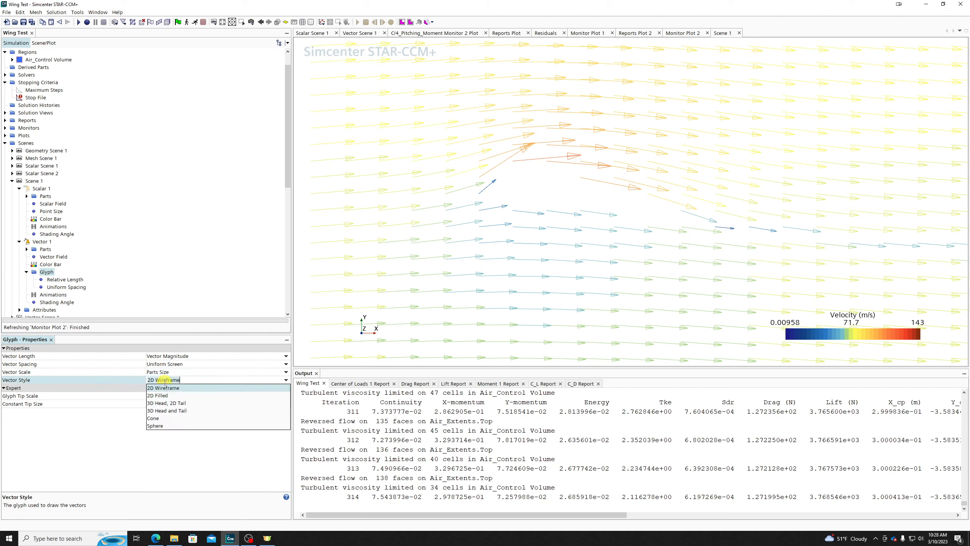
{"action": "left_click", "coordinate": [166, 394]}
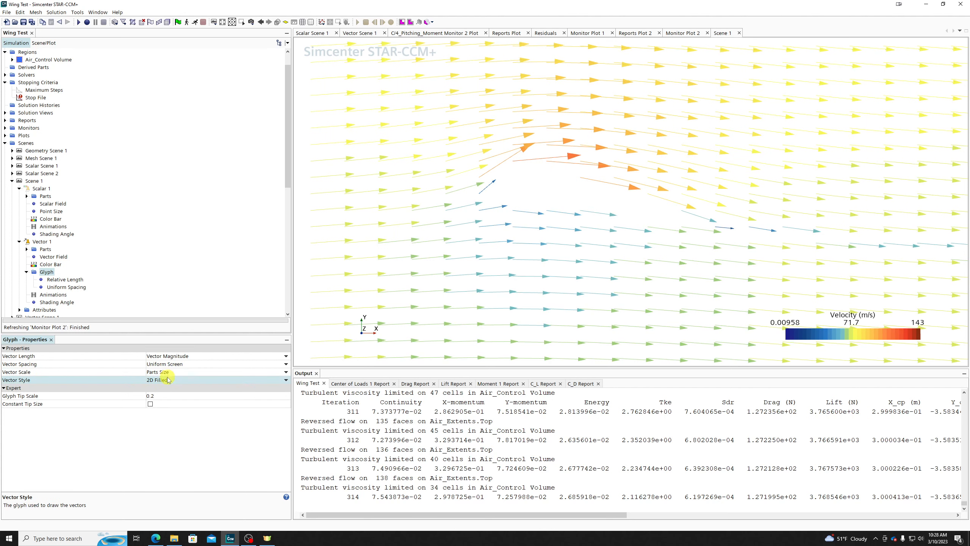
{"action": "left_click", "coordinate": [167, 379]}
{"action": "left_click", "coordinate": [168, 401]}
{"action": "left_click", "coordinate": [174, 381]}
{"action": "left_click", "coordinate": [179, 409]}
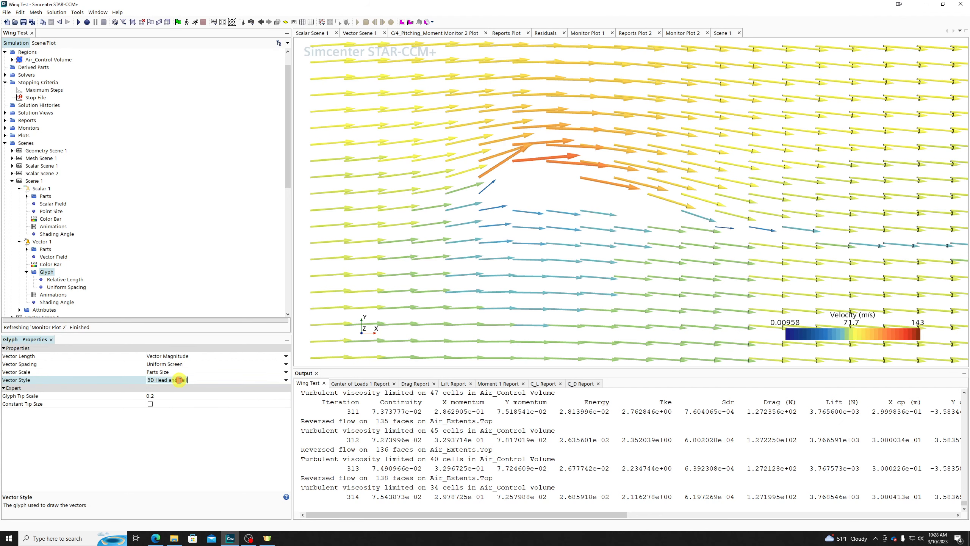
{"action": "left_click", "coordinate": [180, 380]}
{"action": "left_click", "coordinate": [169, 417]}
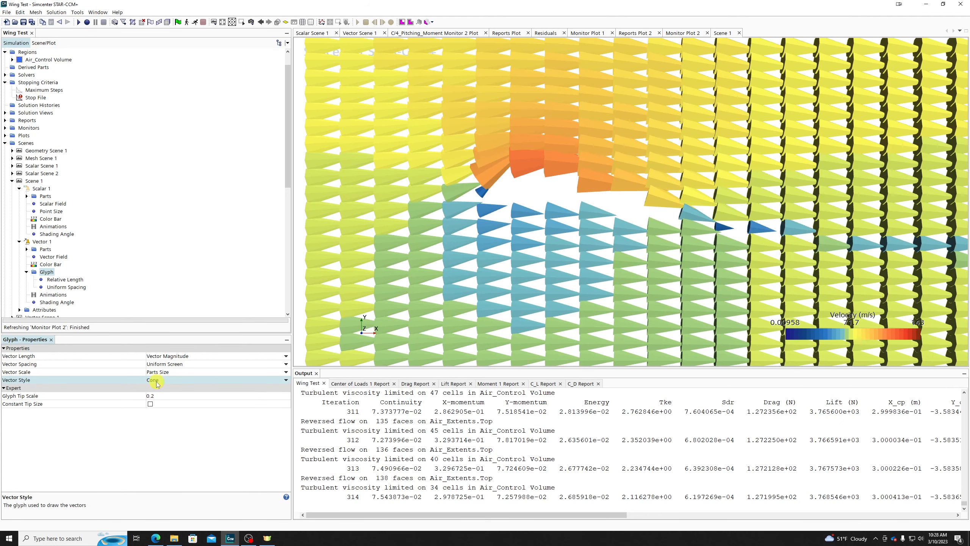
{"action": "left_click", "coordinate": [156, 381]}
{"action": "left_click", "coordinate": [155, 425]}
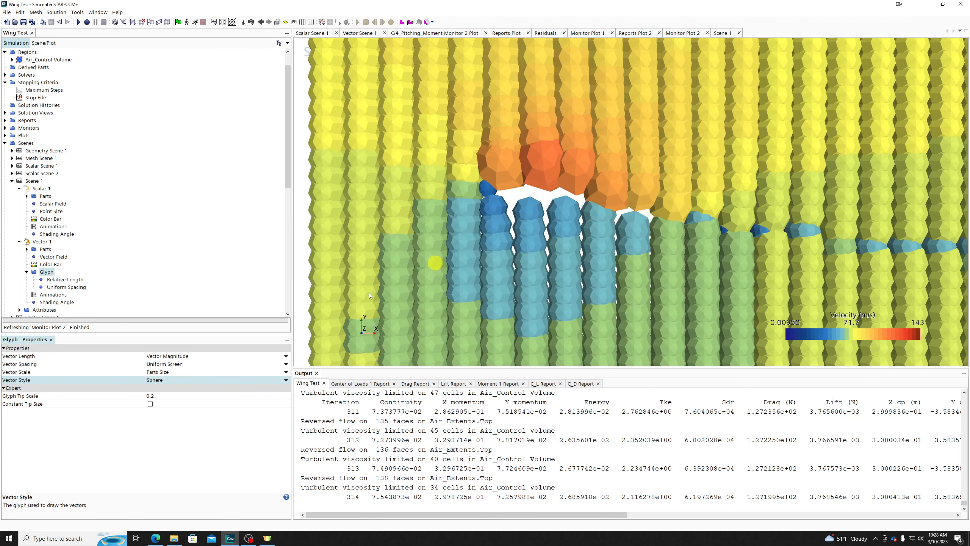
{"action": "left_click", "coordinate": [155, 383]}
{"action": "left_click", "coordinate": [163, 388]}
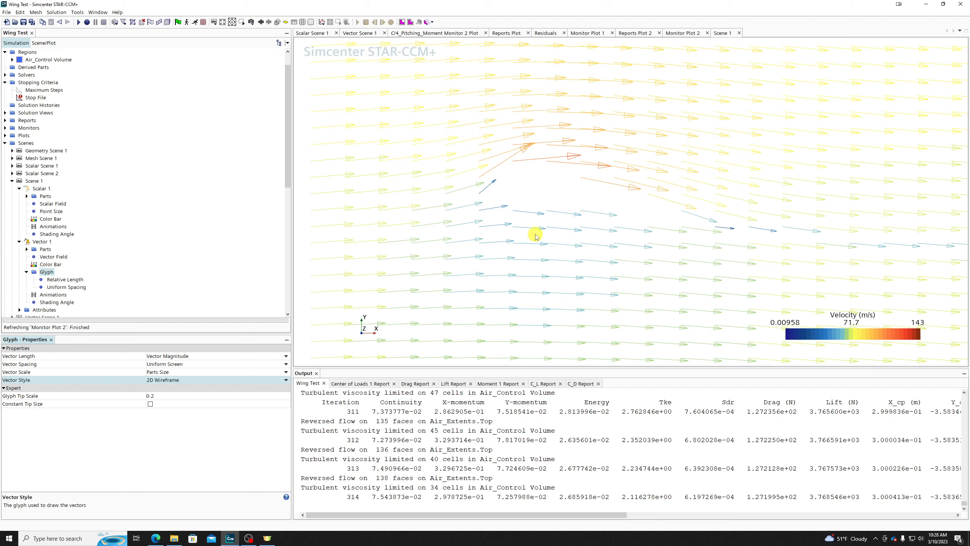
Enlarge Vector 1's color bar so it spans most of the lower part of the scene
{"action": "left_click", "coordinate": [45, 265]}
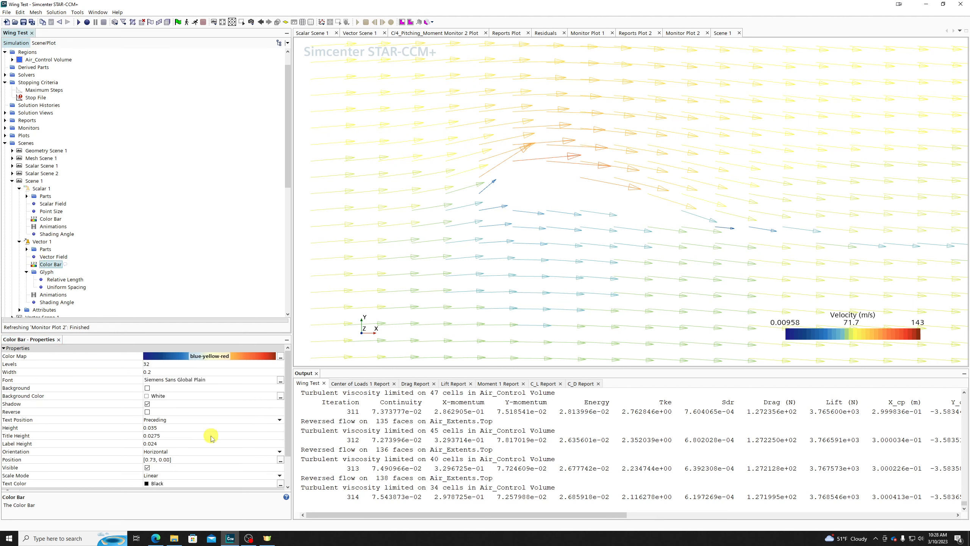
{"action": "scroll", "coordinate": [211, 436], "scroll_direction": "down", "scroll_amount": 3}
{"action": "left_click_drag", "start_coordinate": [799, 328], "coordinate": [426, 301]}
Change Vector 1's Vector Field function to Position and inspect the resulting arrows
{"action": "left_click", "coordinate": [50, 257]}
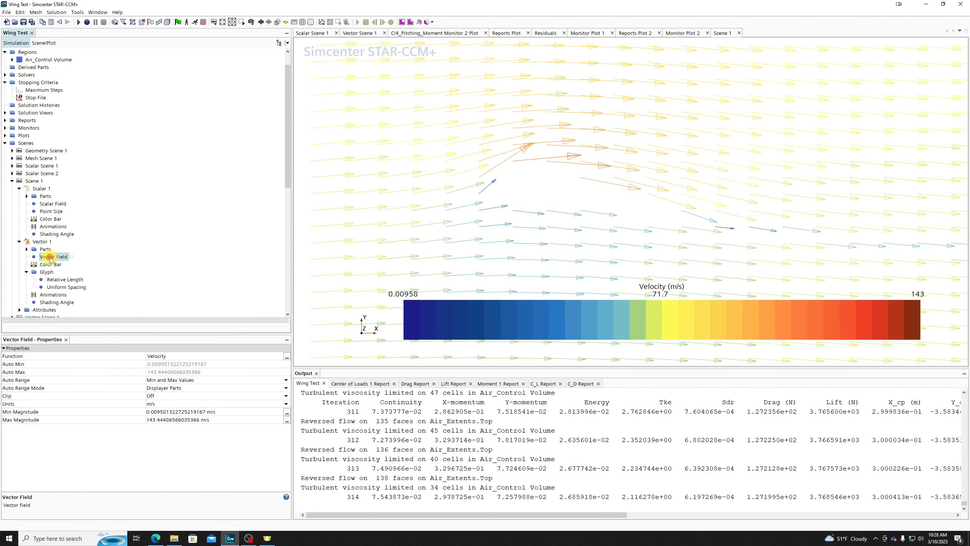
{"action": "left_click", "coordinate": [181, 355]}
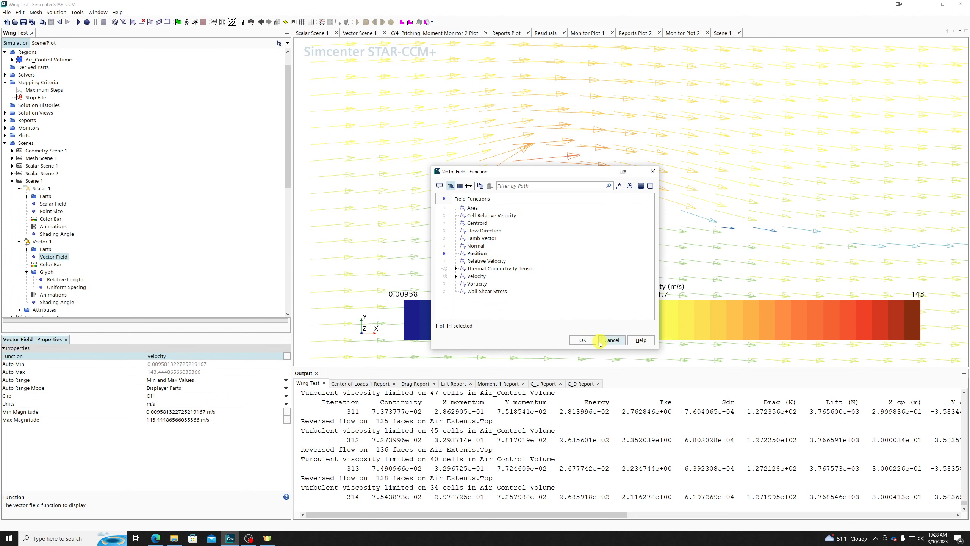
{"action": "left_click", "coordinate": [582, 340]}
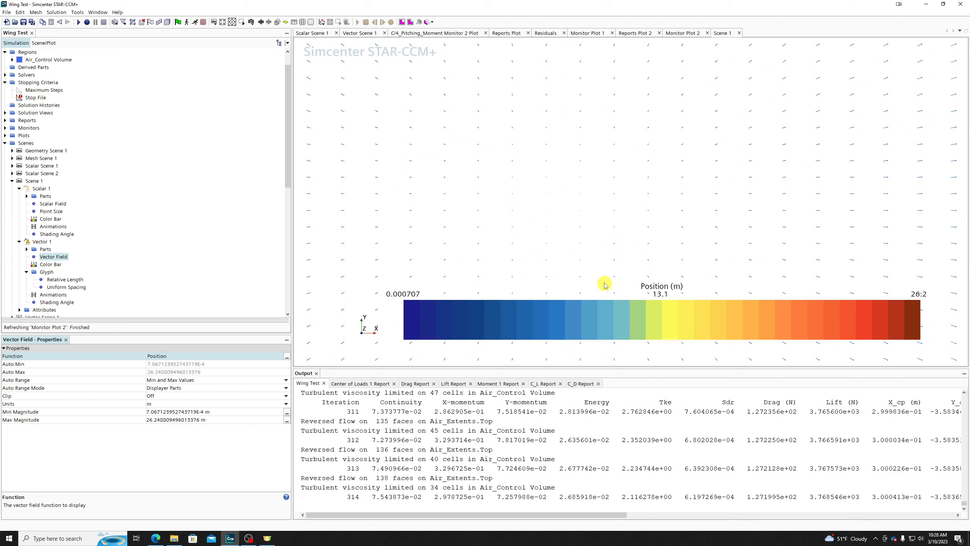
{"action": "scroll", "coordinate": [553, 239], "scroll_direction": "down", "scroll_amount": 3}
Set Vector 1's Vector Field function to Vorticity
{"action": "left_click", "coordinate": [165, 358]}
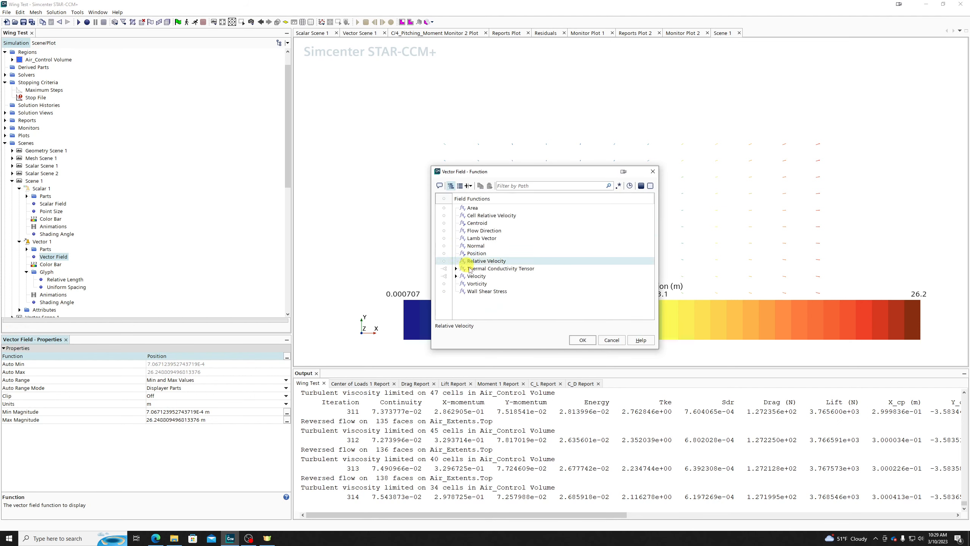
{"action": "left_click", "coordinate": [477, 282]}
{"action": "left_click", "coordinate": [583, 339]}
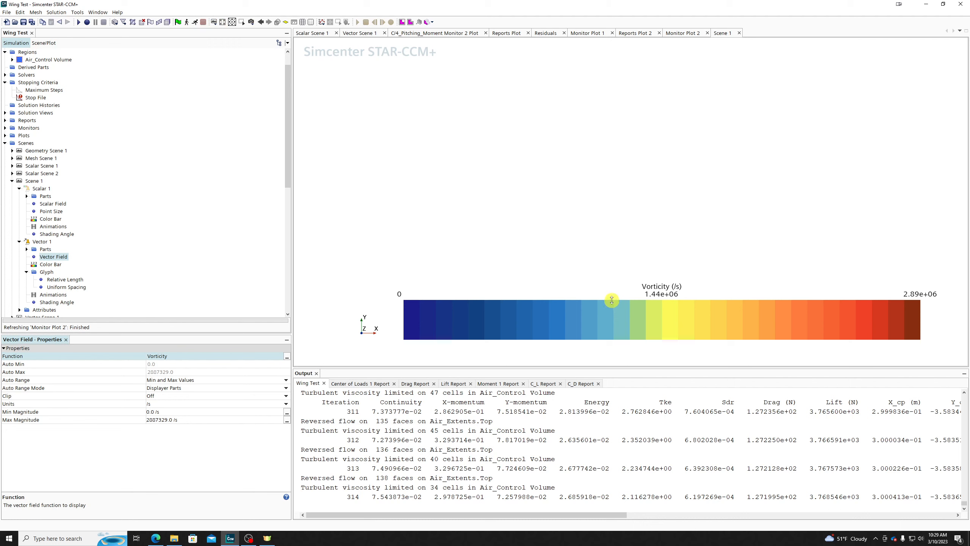
Reduce the color bar's height and set the Vector Field's Max Magnitude to 5 /s
{"action": "left_click_drag", "start_coordinate": [612, 300], "coordinate": [612, 321]}
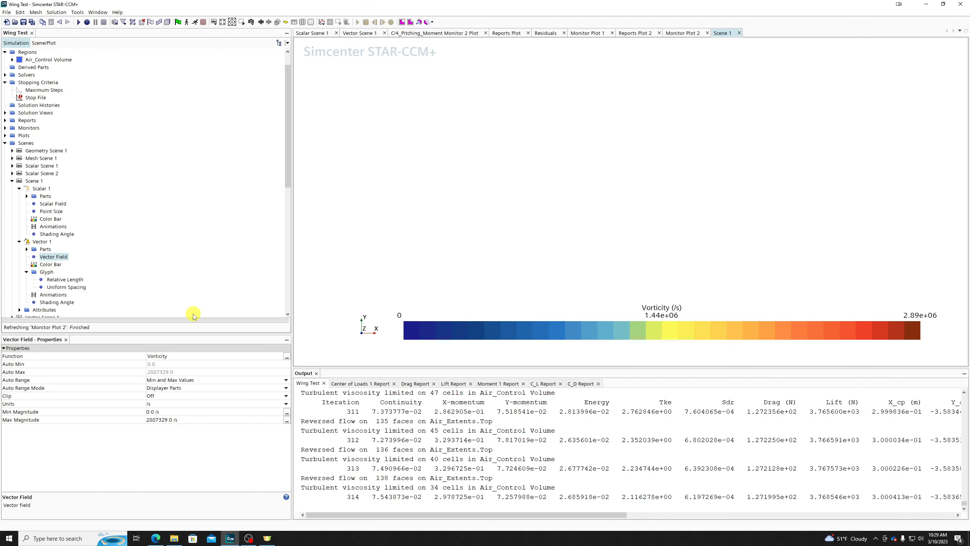
{"action": "left_click", "coordinate": [207, 423]}
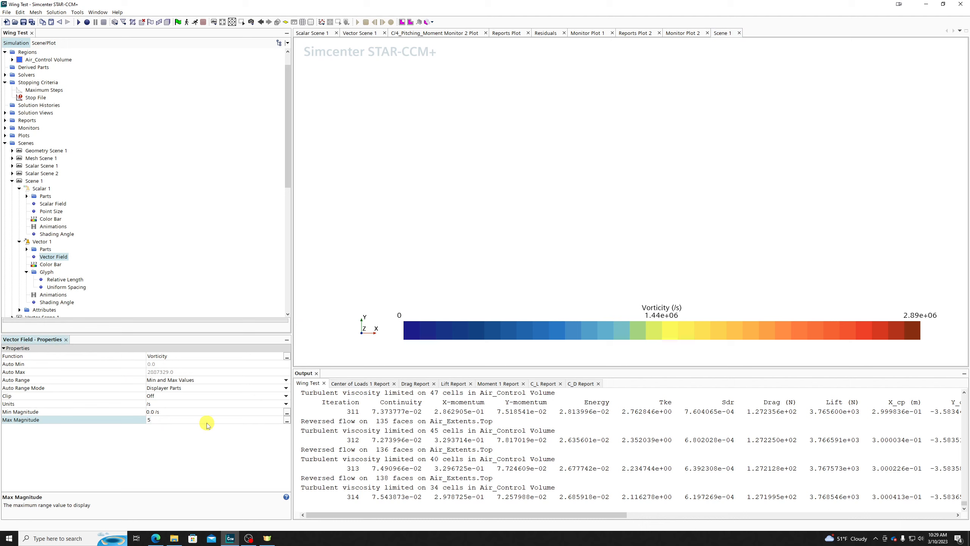
{"action": "key", "text": "Return"}
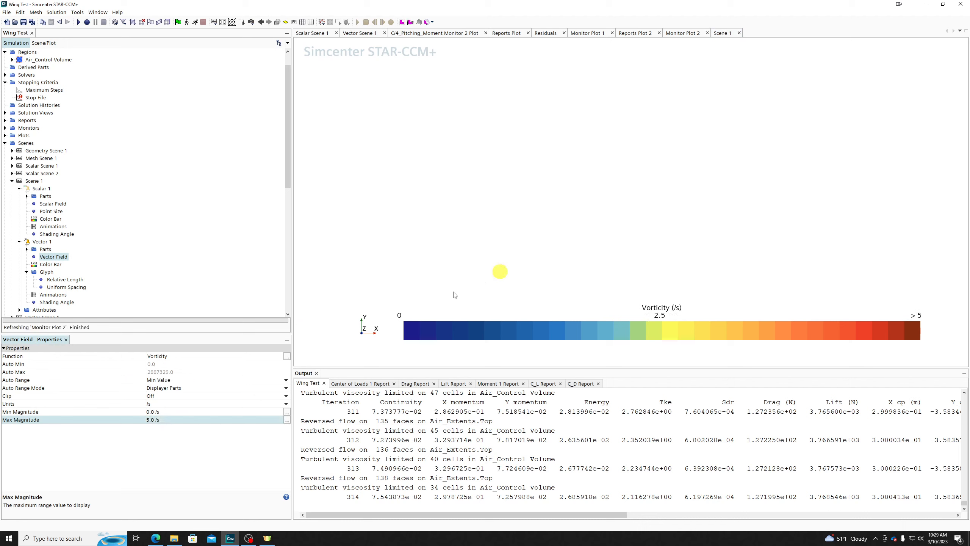
Set the Vector Field's Max Magnitude to 2 /s and the glyph's relative length to 100%
{"action": "left_click", "coordinate": [179, 420]}
{"action": "type", "text": "2"}
{"action": "key", "text": "Return"}
{"action": "left_click", "coordinate": [54, 280]}
{"action": "left_click", "coordinate": [188, 356]}
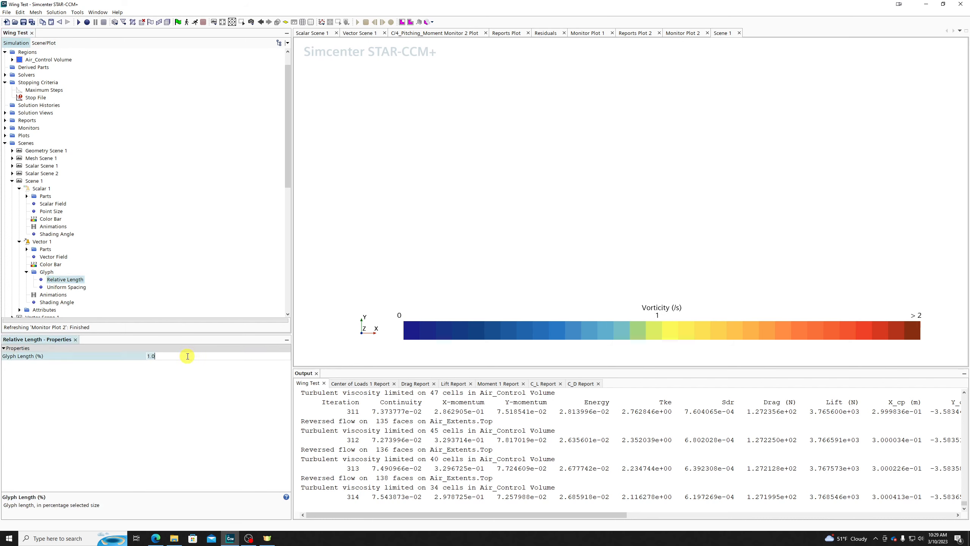
{"action": "type", "text": "00"}
{"action": "key", "text": "Return"}
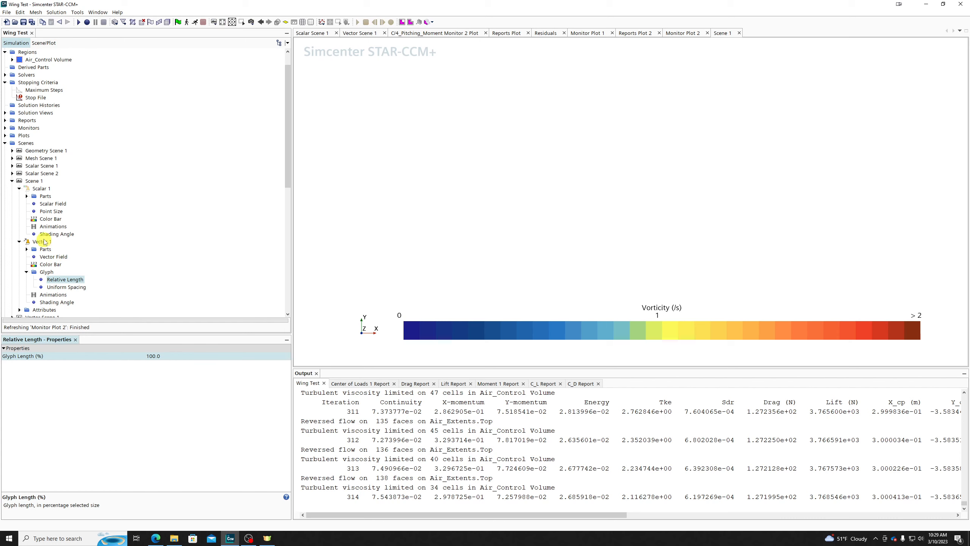
Add a Surface displayer to Scene 1 and assign the Wing part's Surfaces to it
{"action": "right_click", "coordinate": [32, 182]}
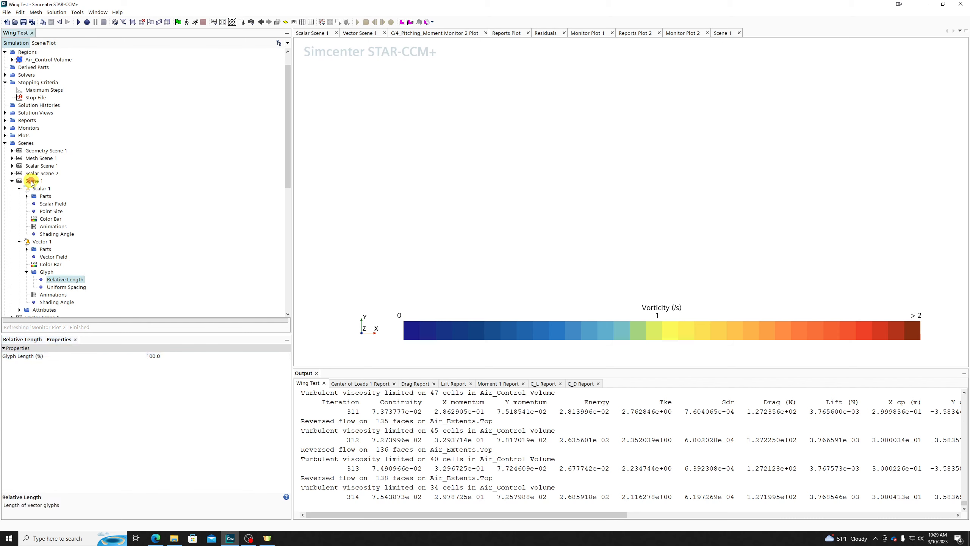
{"action": "mouse_move", "coordinate": [64, 203]}
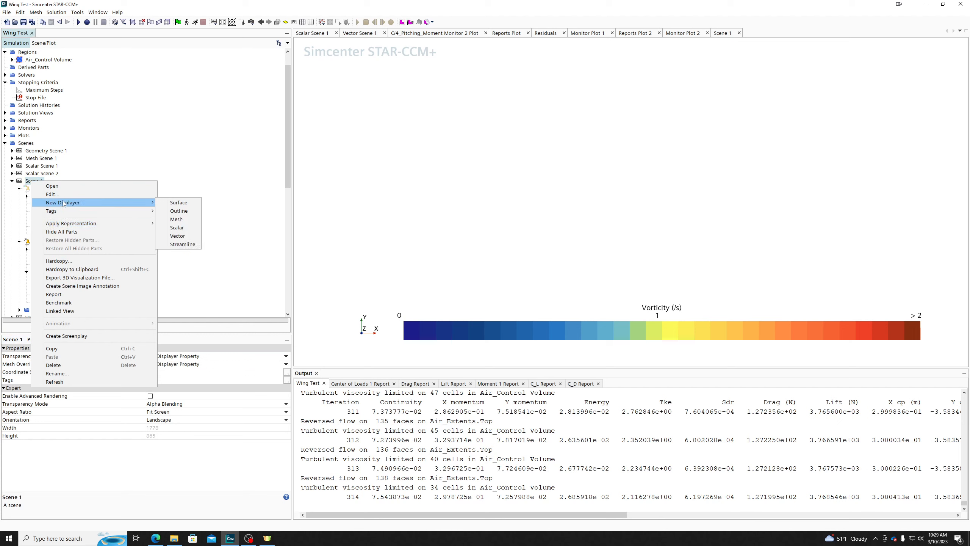
{"action": "left_click", "coordinate": [193, 203]}
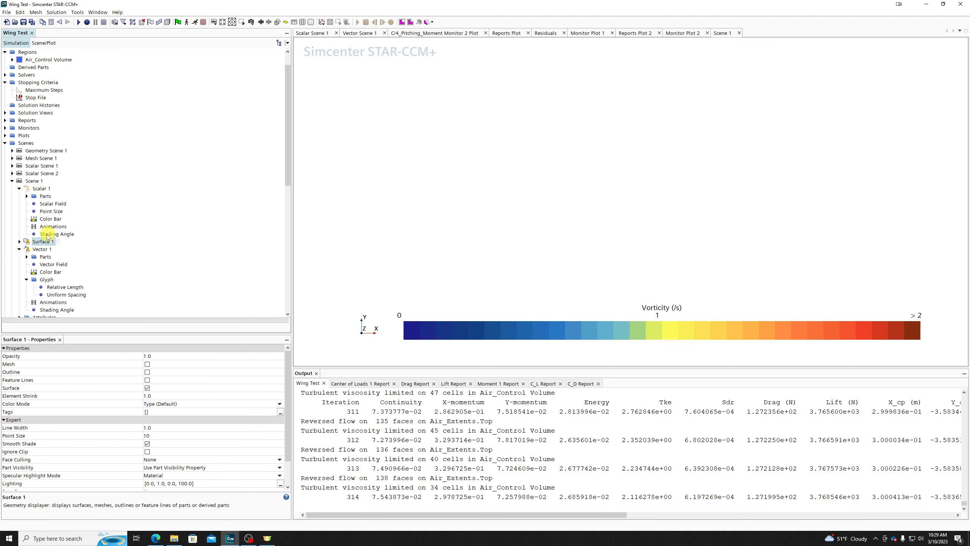
{"action": "left_click", "coordinate": [18, 242]}
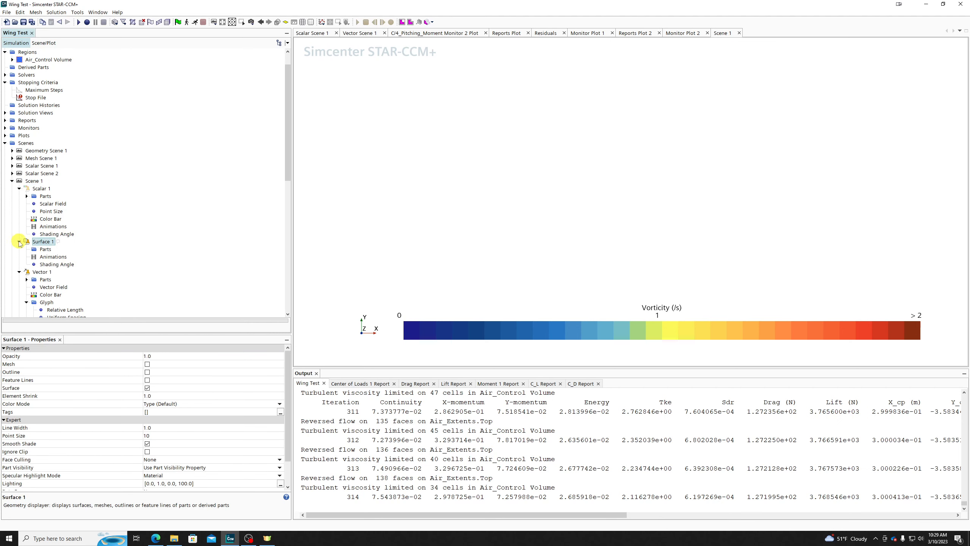
{"action": "left_click", "coordinate": [45, 248]}
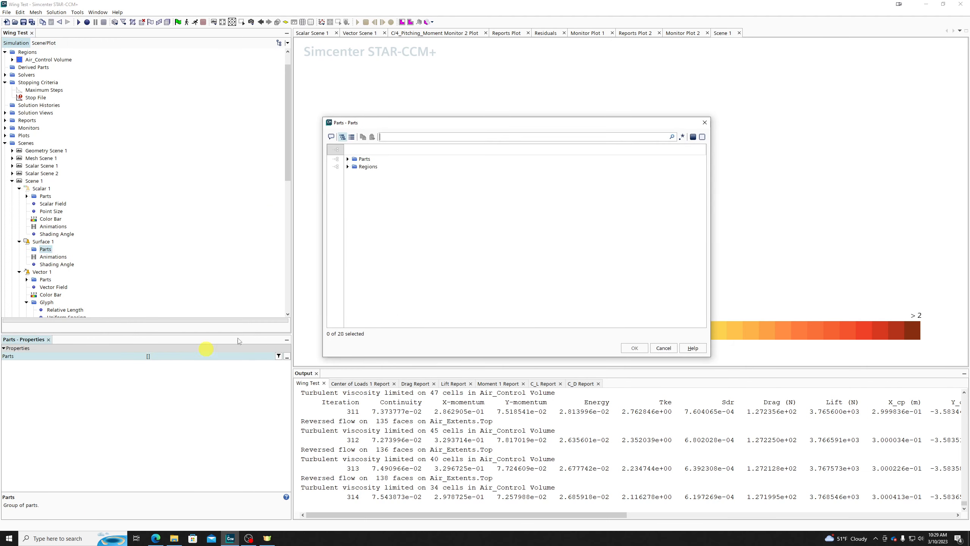
{"action": "left_click", "coordinate": [347, 158]}
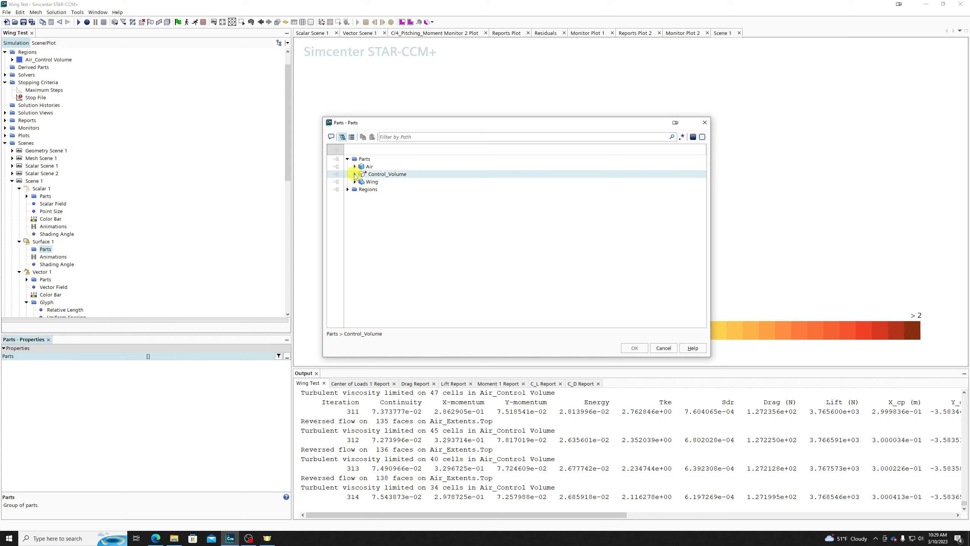
{"action": "left_click", "coordinate": [355, 182]}
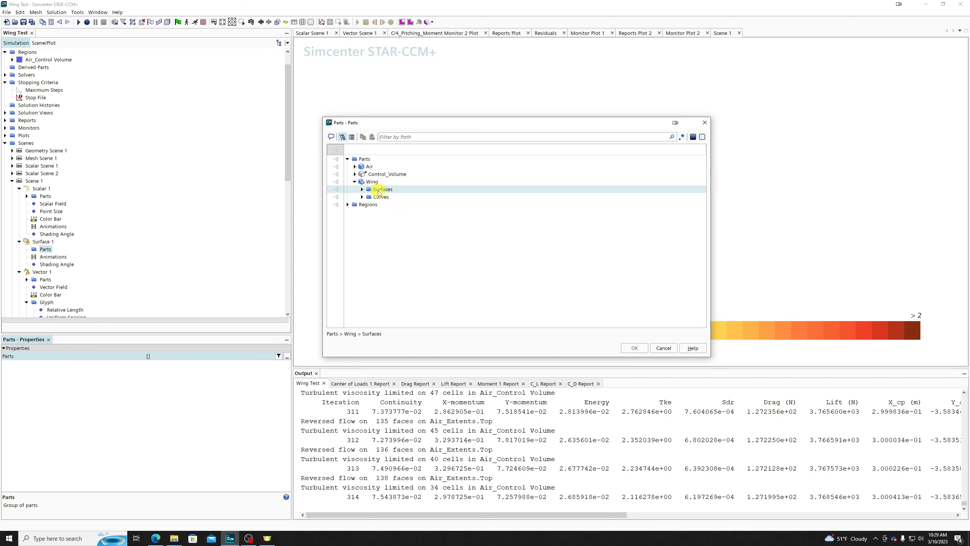
{"action": "left_click", "coordinate": [337, 190]}
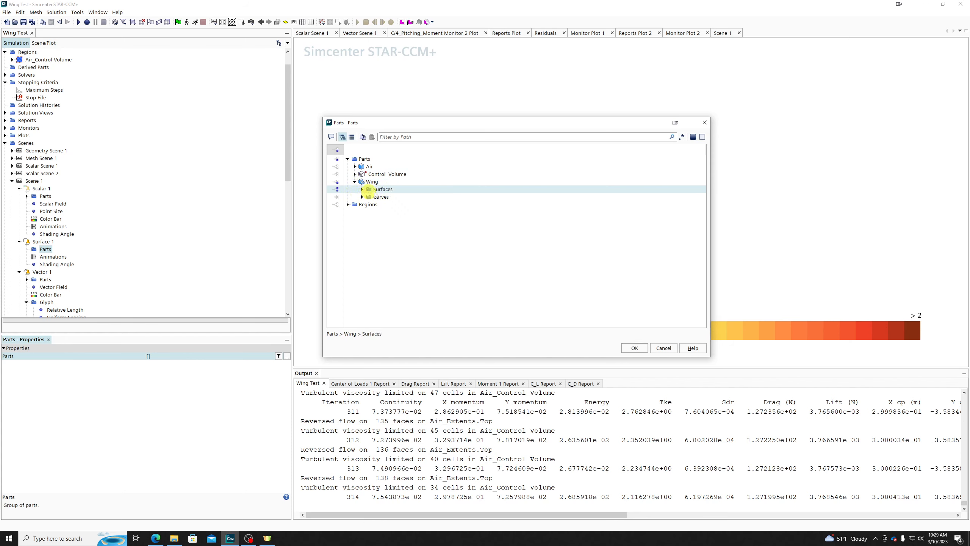
{"action": "left_click", "coordinate": [634, 348]}
Set Surface 1's Representation to Align and AOA and examine the vorticity arrows around the wing
{"action": "left_click", "coordinate": [42, 241]}
{"action": "scroll", "coordinate": [205, 463], "scroll_direction": "down", "scroll_amount": 3}
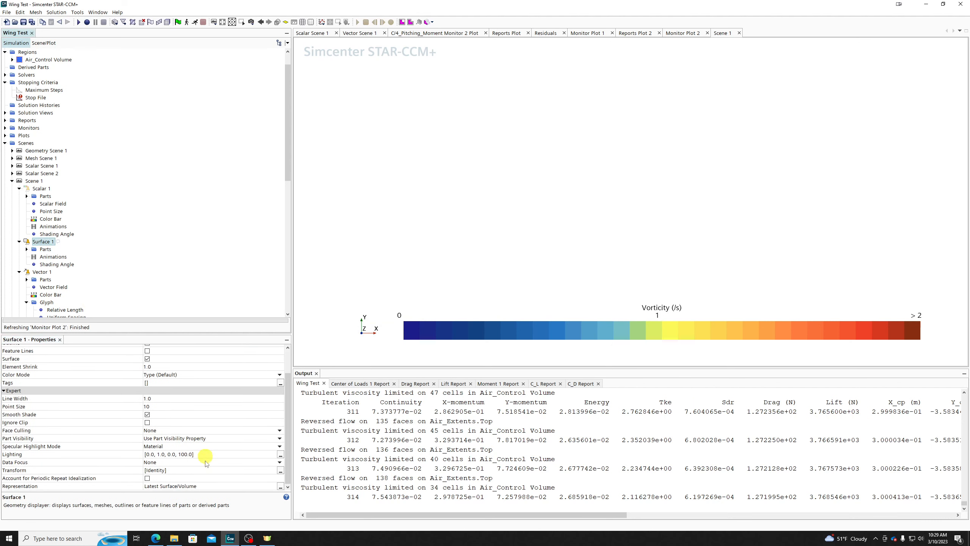
{"action": "left_click", "coordinate": [193, 486]}
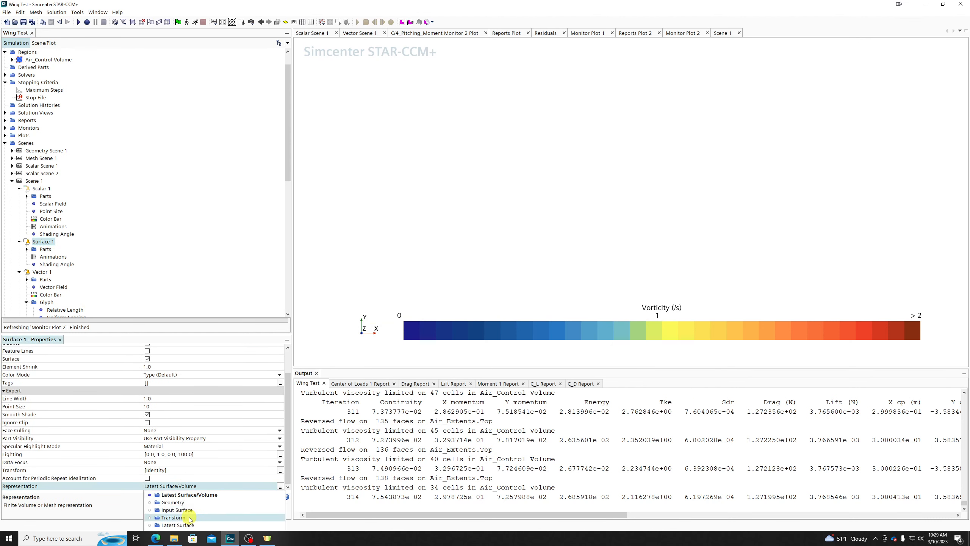
{"action": "scroll", "coordinate": [190, 519], "scroll_direction": "down", "scroll_amount": 1}
{"action": "left_click", "coordinate": [189, 518]}
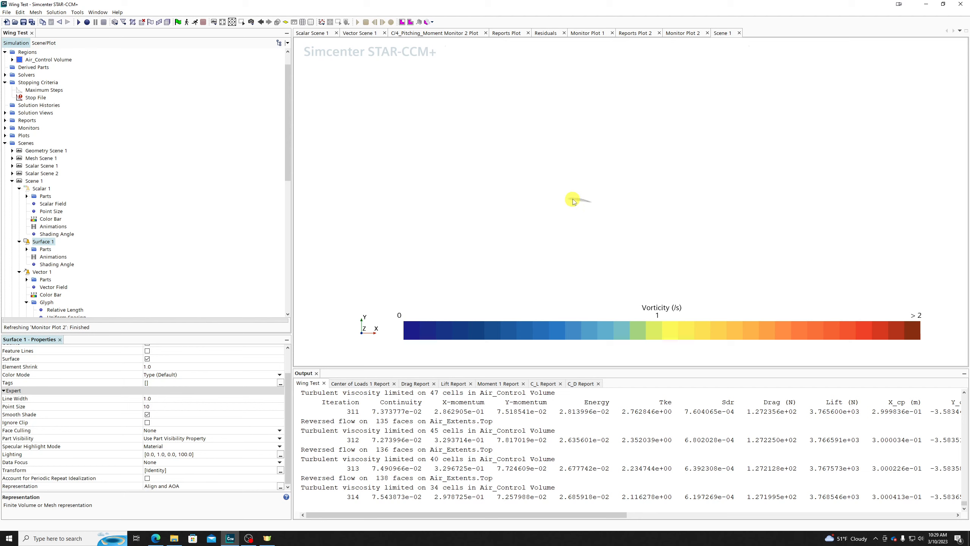
{"action": "scroll", "coordinate": [573, 201], "scroll_direction": "up", "scroll_amount": 10}
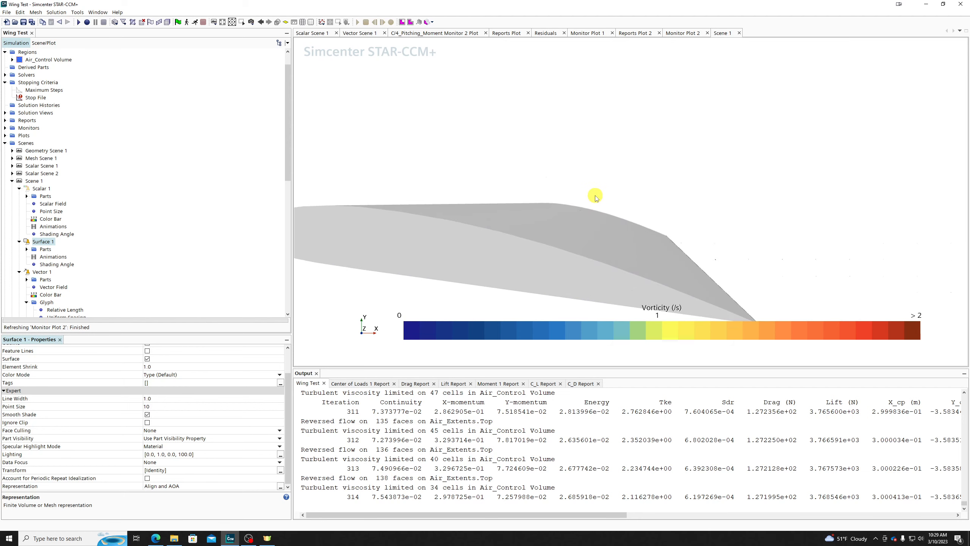
{"action": "mouse_move", "coordinate": [595, 198]}
{"action": "left_mouse_down"}
{"action": "mouse_move", "coordinate": [570, 201]}
{"action": "mouse_move", "coordinate": [582, 197]}
{"action": "left_mouse_up"}
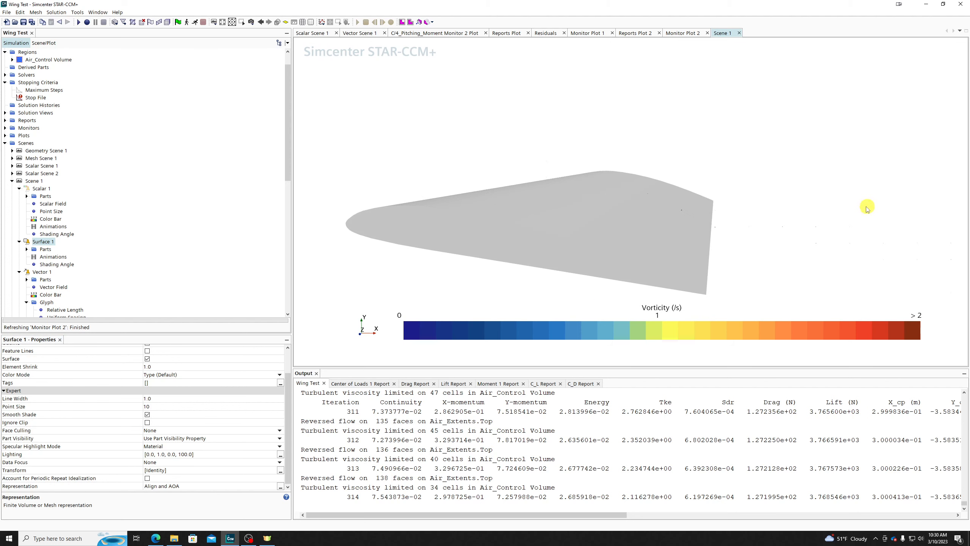
{"action": "scroll", "coordinate": [797, 221], "scroll_direction": "up", "scroll_amount": 3}
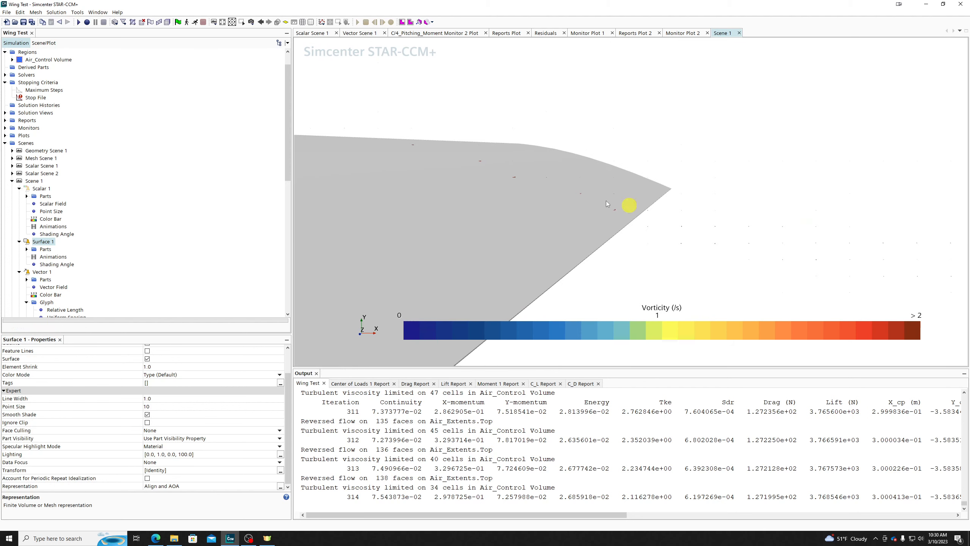
{"action": "scroll", "coordinate": [520, 178], "scroll_direction": "up", "scroll_amount": 3}
{"action": "mouse_move", "coordinate": [517, 181]}
{"action": "left_mouse_down"}
{"action": "mouse_move", "coordinate": [539, 182]}
{"action": "mouse_move", "coordinate": [500, 178]}
{"action": "mouse_move", "coordinate": [539, 181]}
{"action": "mouse_move", "coordinate": [500, 191]}
{"action": "left_mouse_up"}
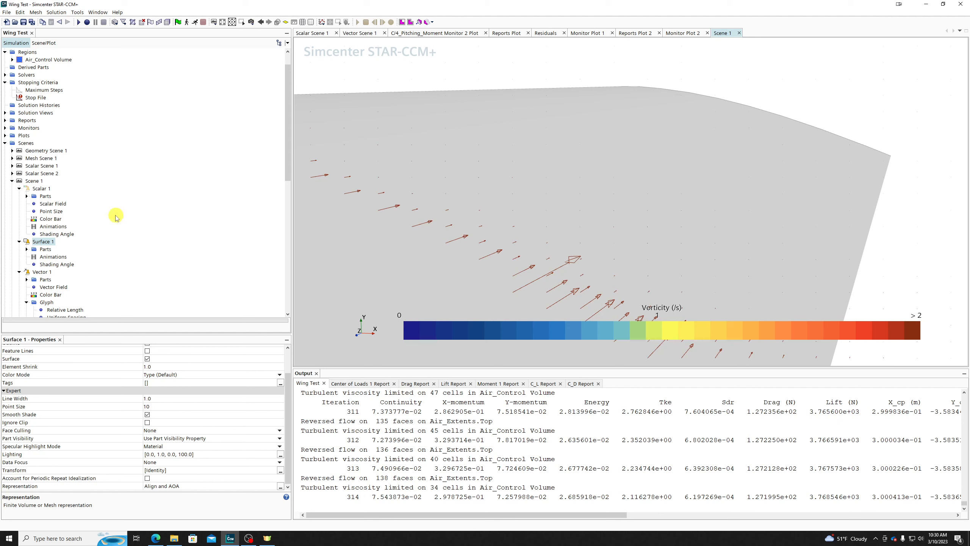
Try Area and Wall Shear Stress as Vector 1's Vector Field function
{"action": "left_click", "coordinate": [42, 272]}
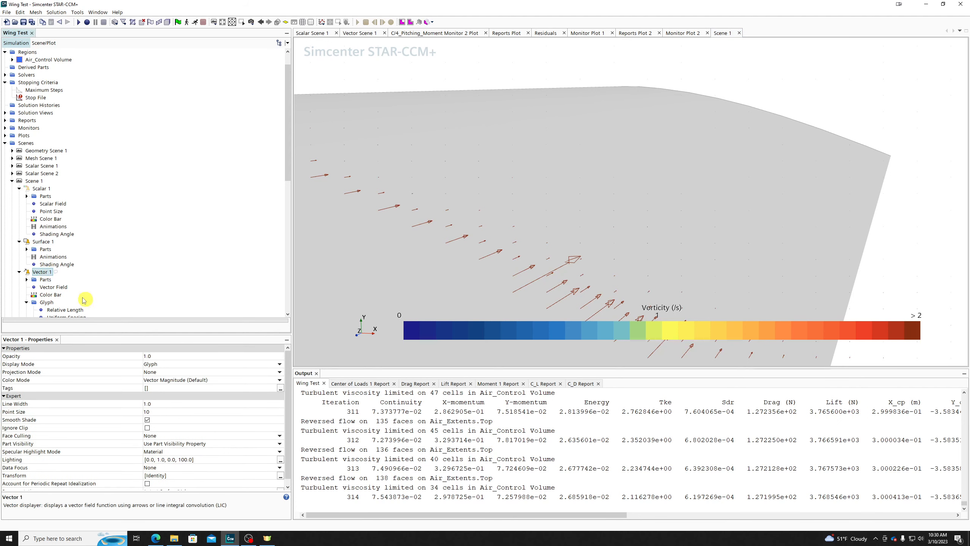
{"action": "left_click", "coordinate": [55, 287]}
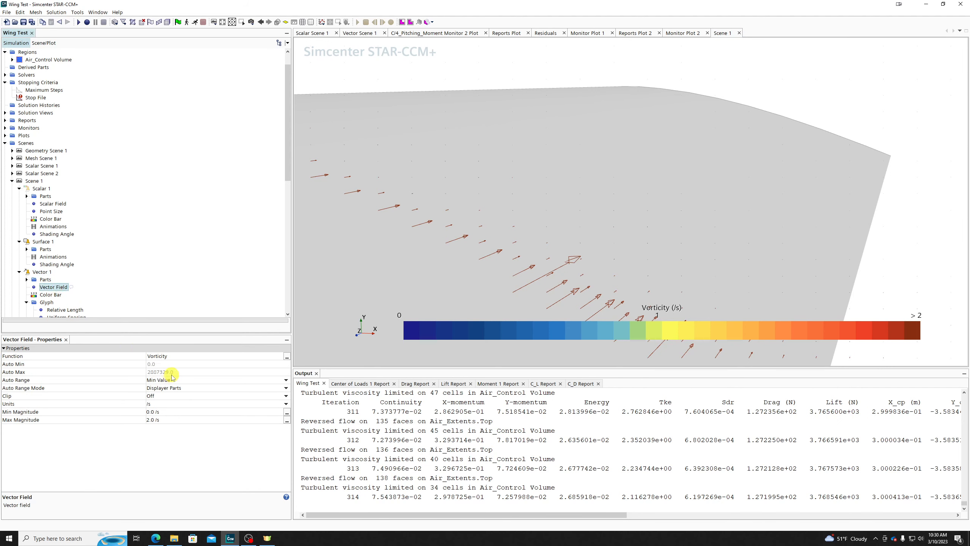
{"action": "left_click", "coordinate": [166, 356]}
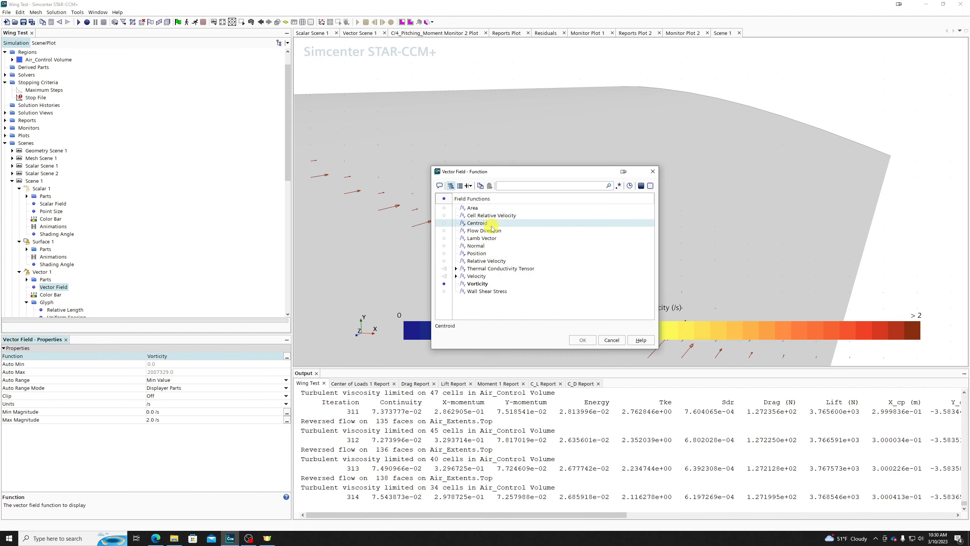
{"action": "left_click", "coordinate": [493, 211]}
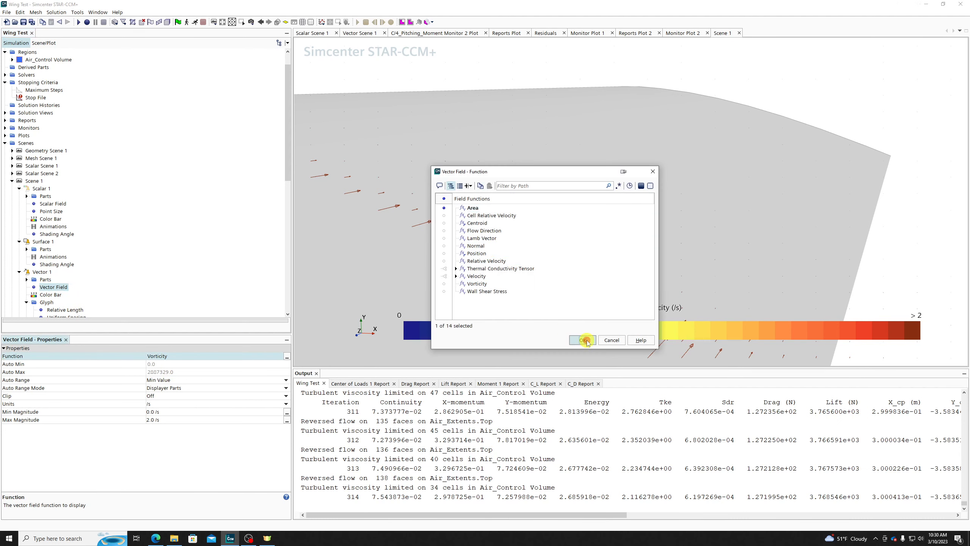
{"action": "left_click", "coordinate": [573, 339]}
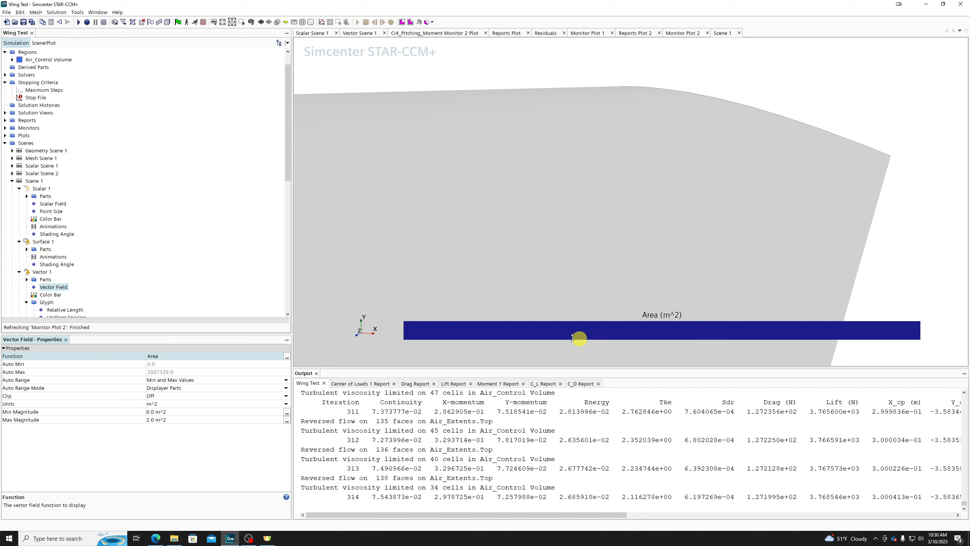
{"action": "left_click", "coordinate": [162, 357]}
{"action": "left_click", "coordinate": [488, 291]}
{"action": "left_click", "coordinate": [579, 339]}
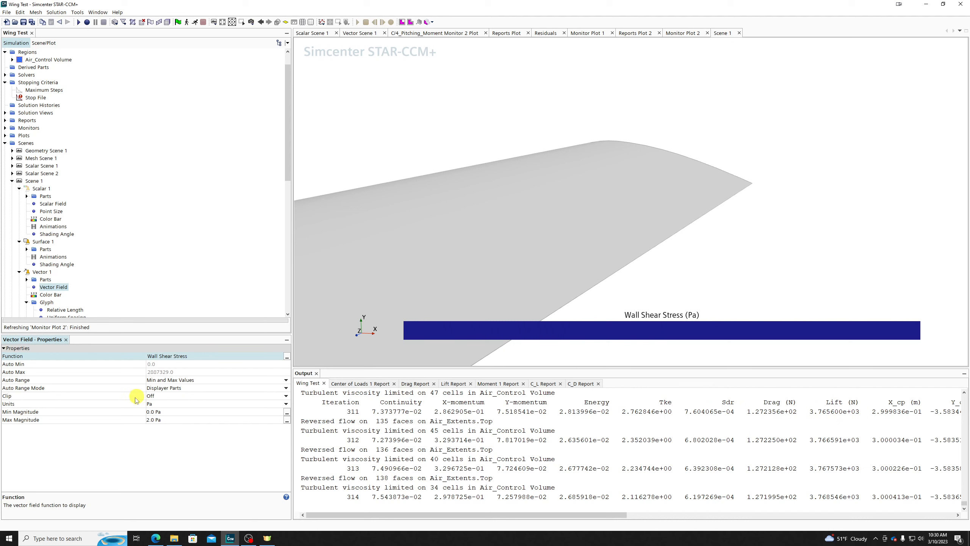
Set Vector 1's Vector Field function to Velocity in the Lab Reference Frame and inspect the arrows around the wing
{"action": "left_click", "coordinate": [181, 357]}
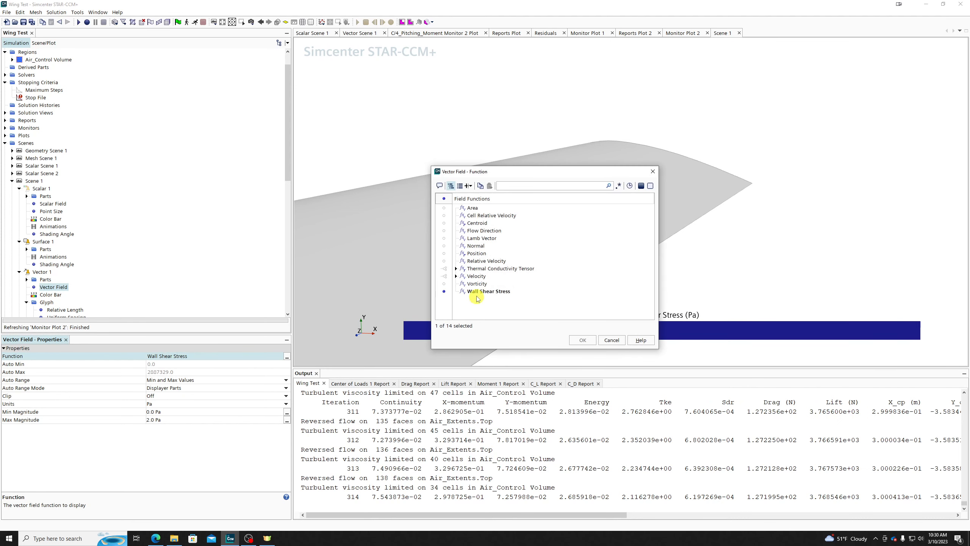
{"action": "left_click", "coordinate": [456, 275]}
{"action": "left_click", "coordinate": [444, 283]}
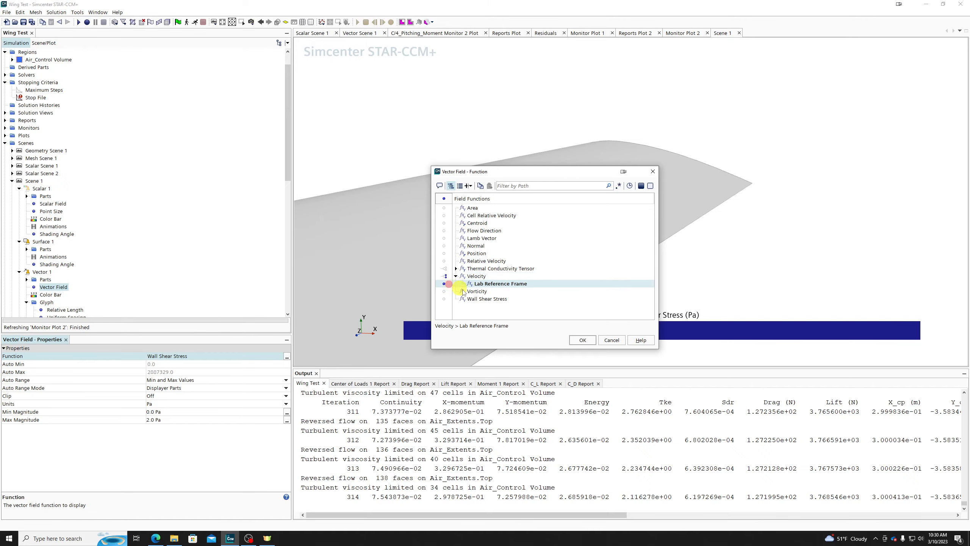
{"action": "left_click", "coordinate": [582, 340]}
{"action": "scroll", "coordinate": [557, 208], "scroll_direction": "down", "scroll_amount": 5}
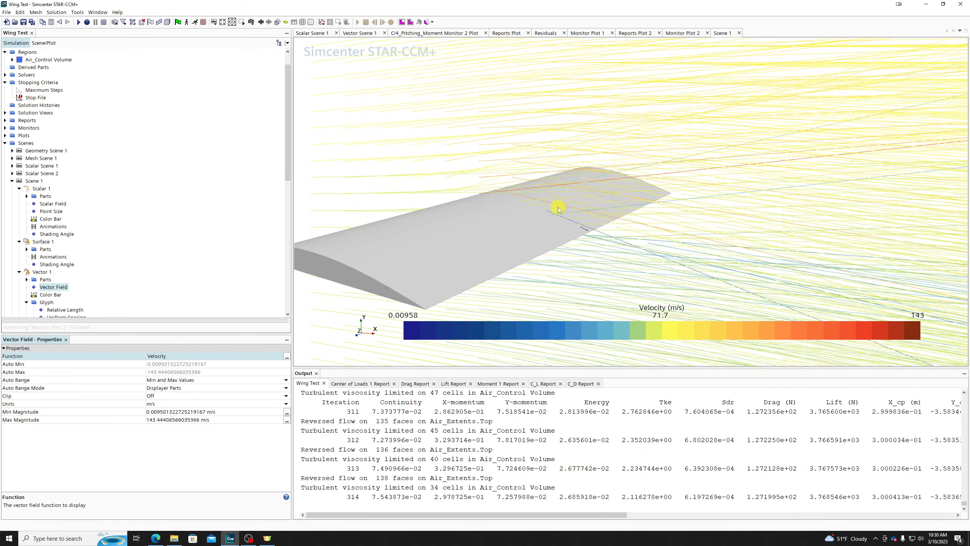
{"action": "left_click_drag", "start_coordinate": [618, 200], "coordinate": [625, 194]}
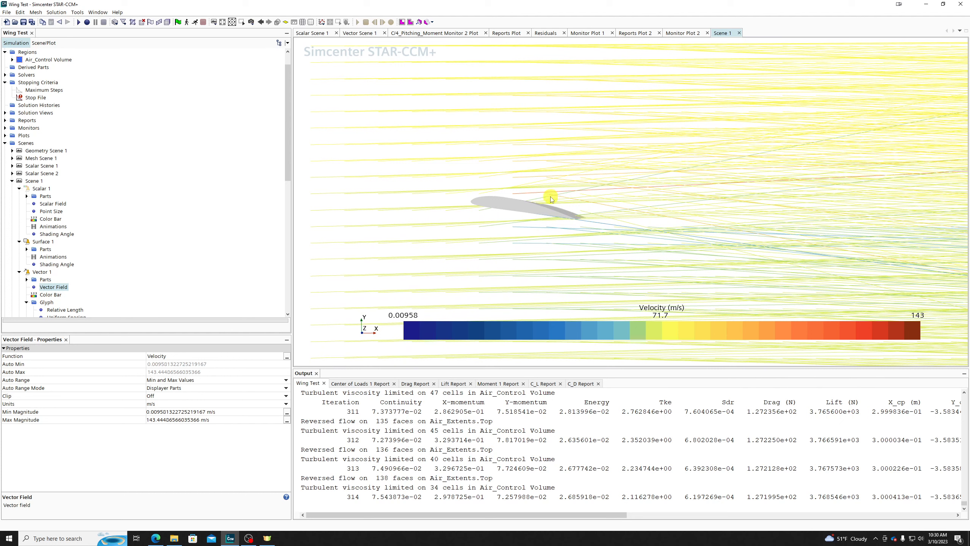
Set Vector 1's relative glyph length to 2% and inspect the velocity arrows around the airfoil
{"action": "left_click", "coordinate": [62, 309]}
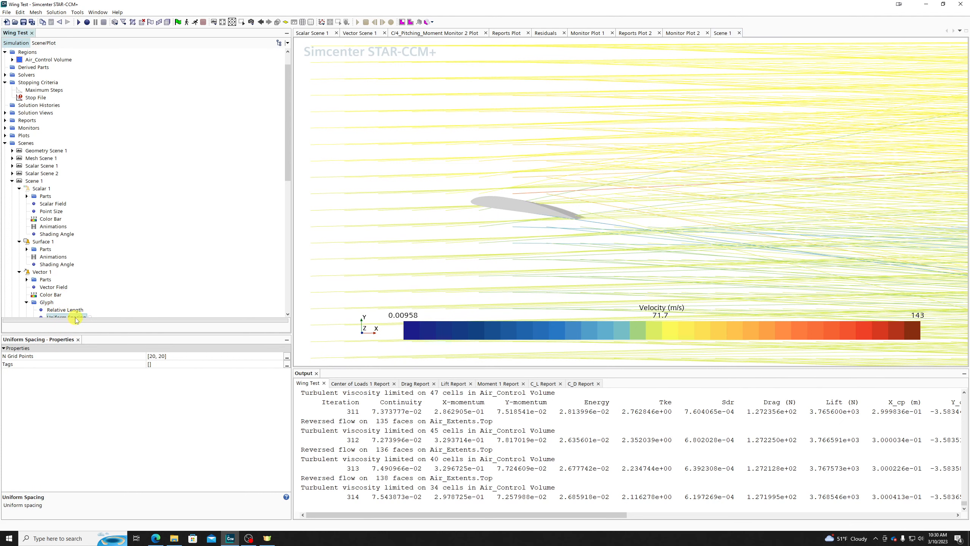
{"action": "left_click", "coordinate": [171, 356]}
{"action": "left_click", "coordinate": [171, 356]}
{"action": "type", "text": "2"}
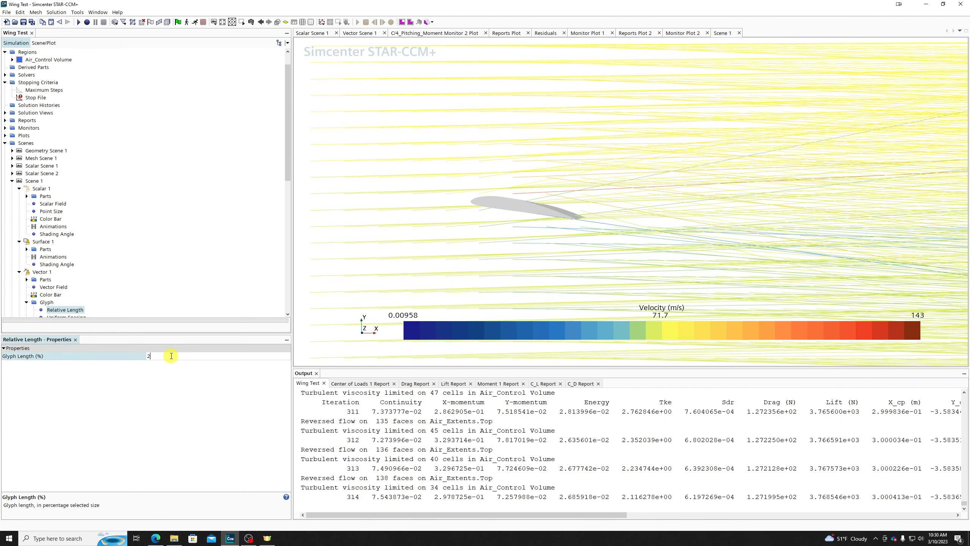
{"action": "key", "text": "Return"}
{"action": "left_click_drag", "start_coordinate": [472, 178], "coordinate": [513, 208]}
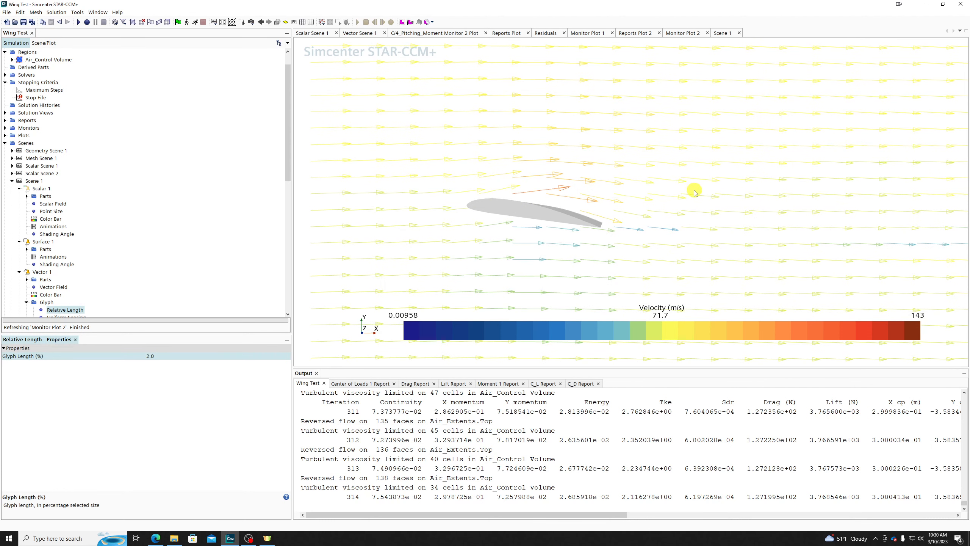
{"action": "left_click_drag", "start_coordinate": [562, 162], "coordinate": [581, 164]}
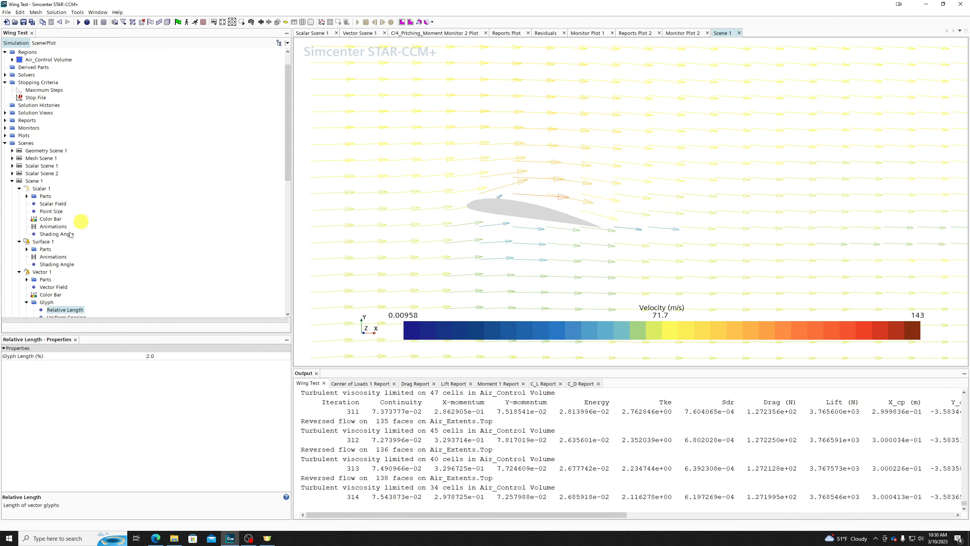
Change Vector 1's Display Mode to Line Integral Convolution and view the flow around the wing
{"action": "left_click", "coordinate": [38, 273]}
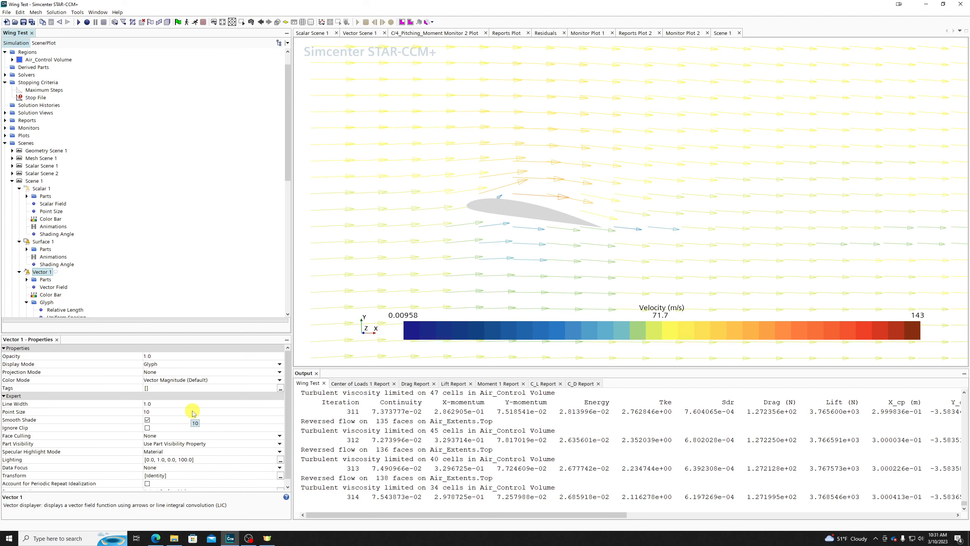
{"action": "left_click", "coordinate": [157, 365]}
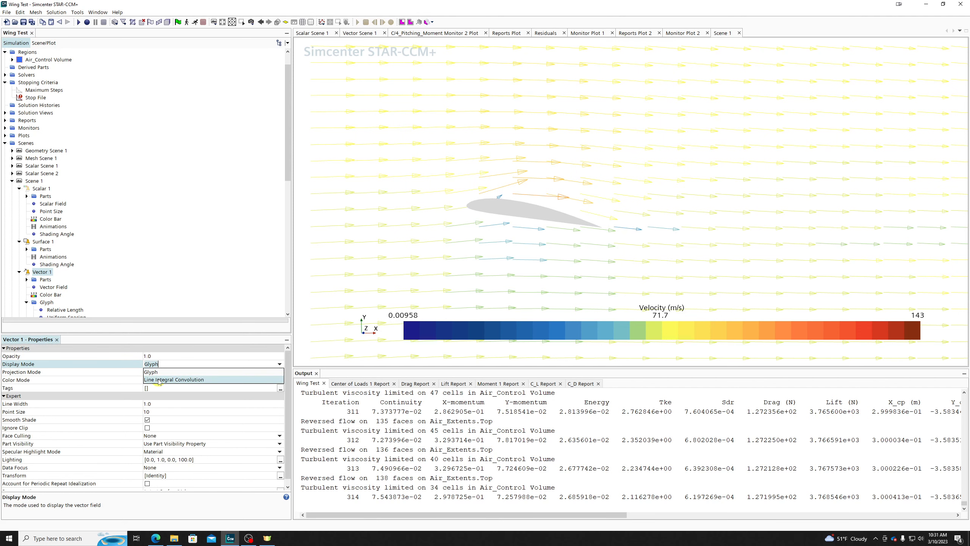
{"action": "left_click", "coordinate": [159, 379]}
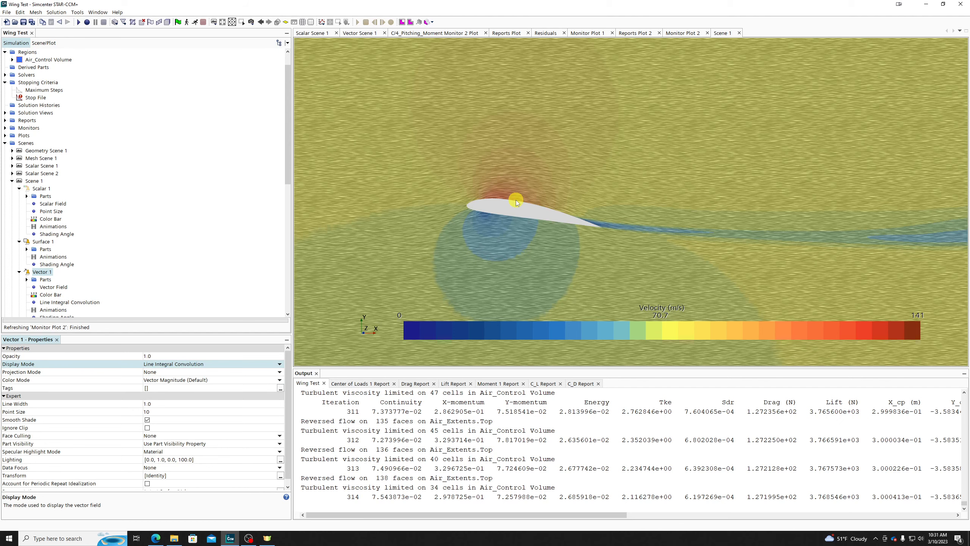
{"action": "scroll", "coordinate": [517, 202], "scroll_direction": "down", "scroll_amount": 5}
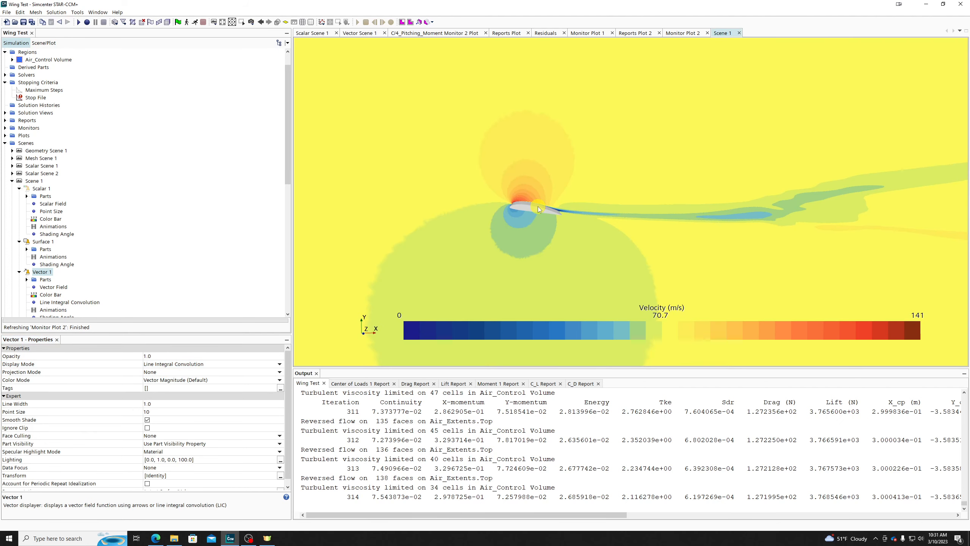
Switch Scene 1 to Parallel projection, select the wing faces and view the flow pattern around the airfoil
{"action": "right_click", "coordinate": [558, 128]}
{"action": "left_click", "coordinate": [619, 182]}
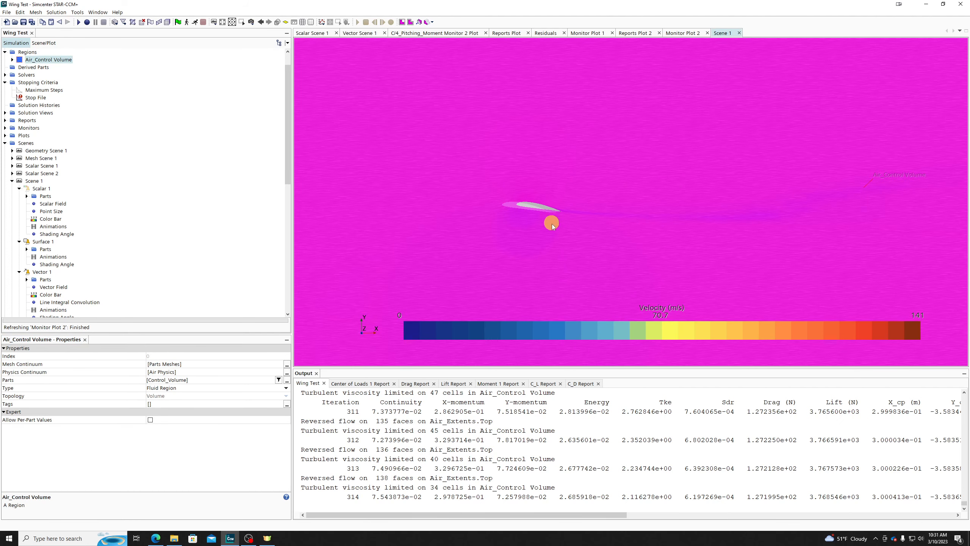
{"action": "left_click", "coordinate": [251, 21]}
{"action": "mouse_move", "coordinate": [261, 57]}
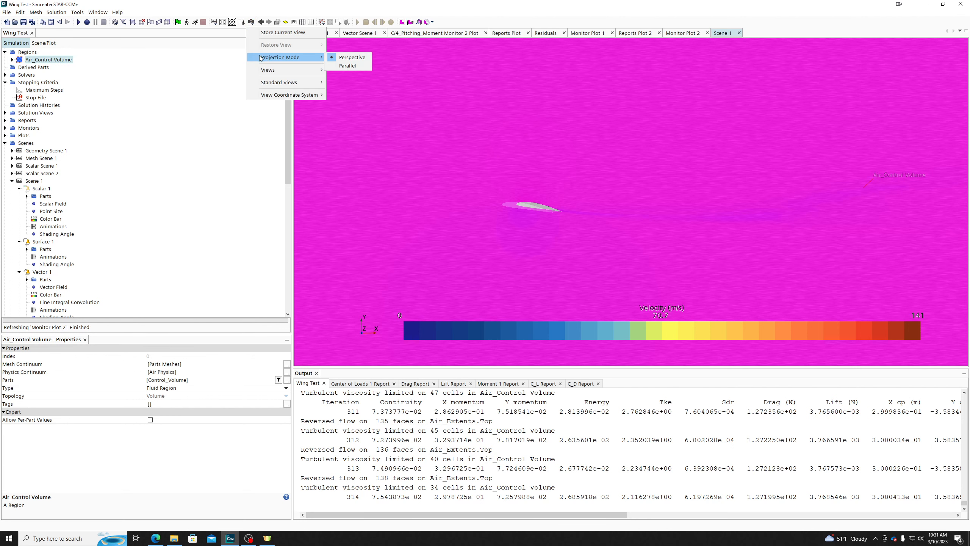
{"action": "left_click", "coordinate": [347, 65]}
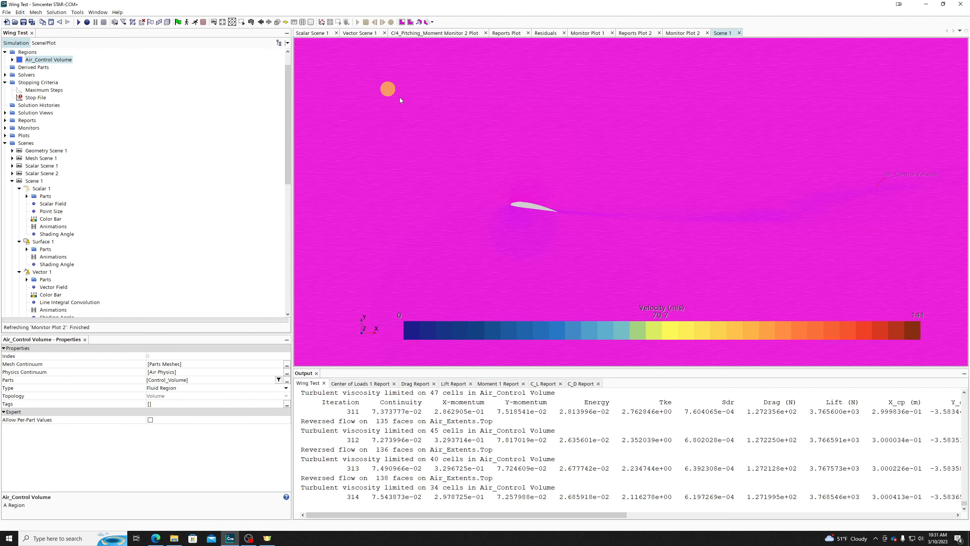
{"action": "left_click", "coordinate": [528, 205]}
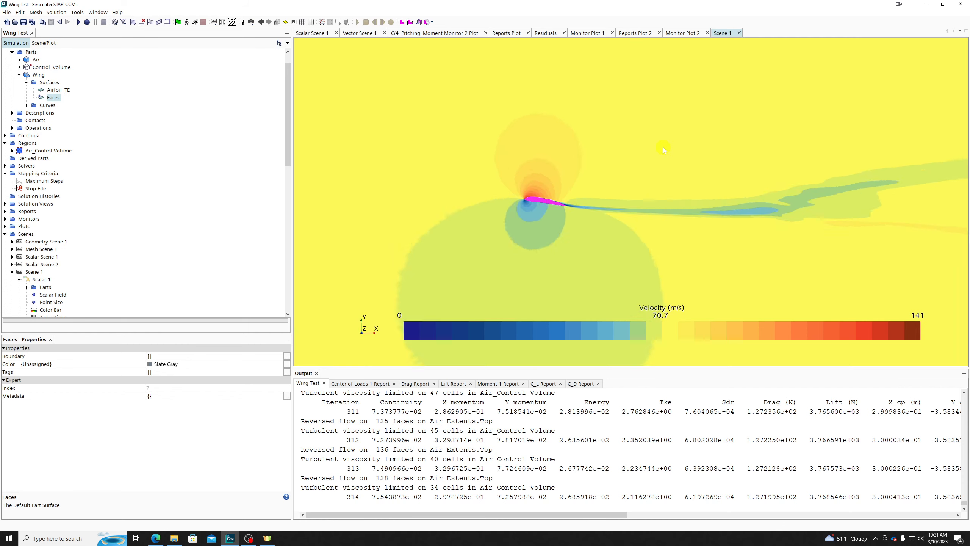
{"action": "scroll", "coordinate": [663, 147], "scroll_direction": "down", "scroll_amount": 2}
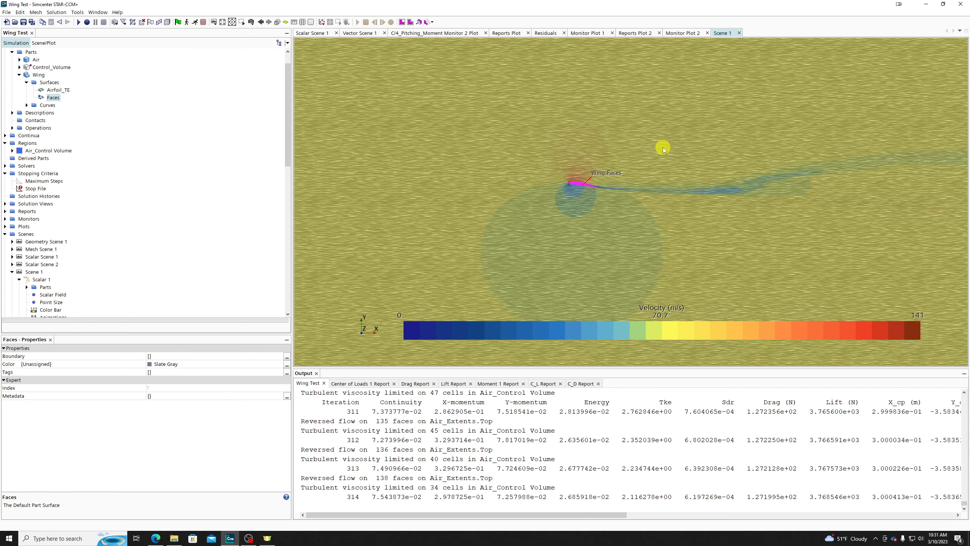
{"action": "scroll", "coordinate": [629, 196], "scroll_direction": "up", "scroll_amount": 2}
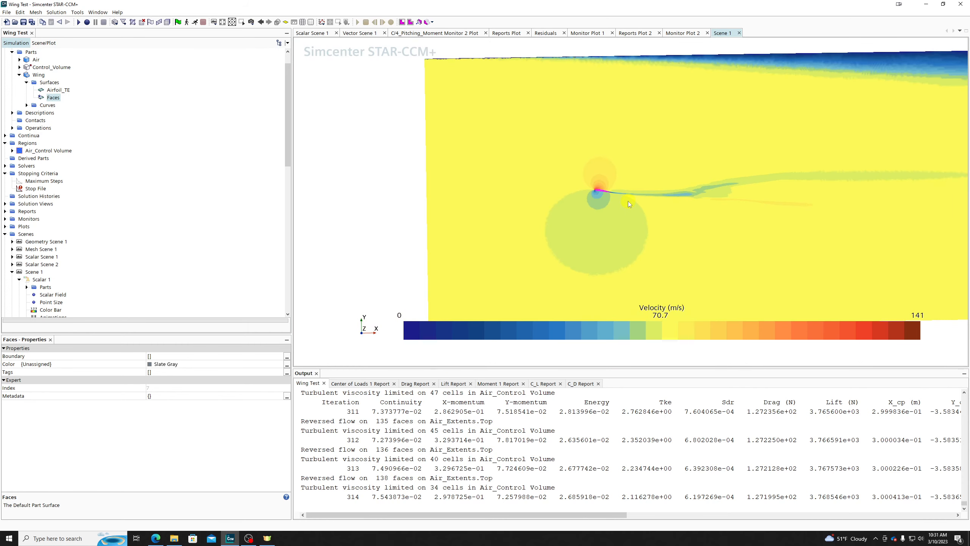
{"action": "scroll", "coordinate": [615, 185], "scroll_direction": "up", "scroll_amount": 3}
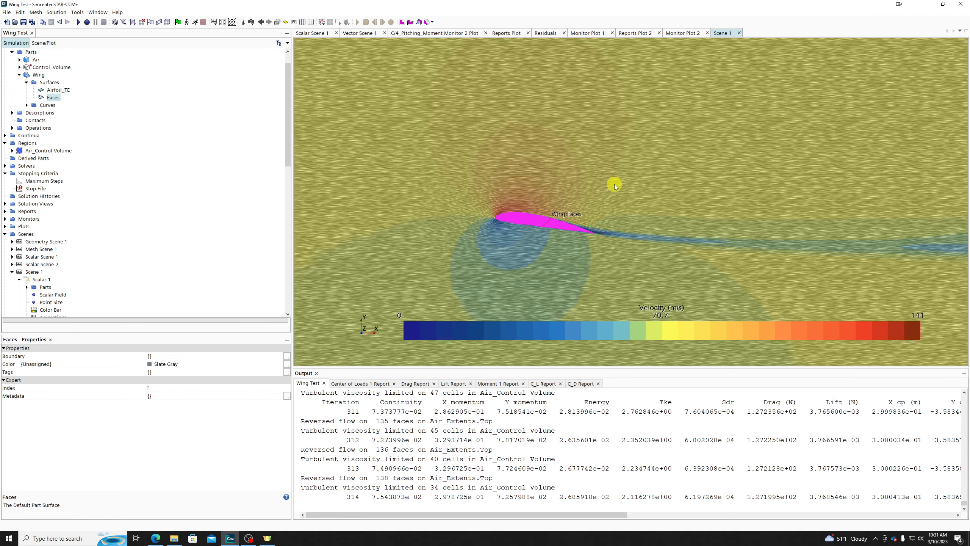
{"action": "scroll", "coordinate": [478, 229], "scroll_direction": "up", "scroll_amount": 2}
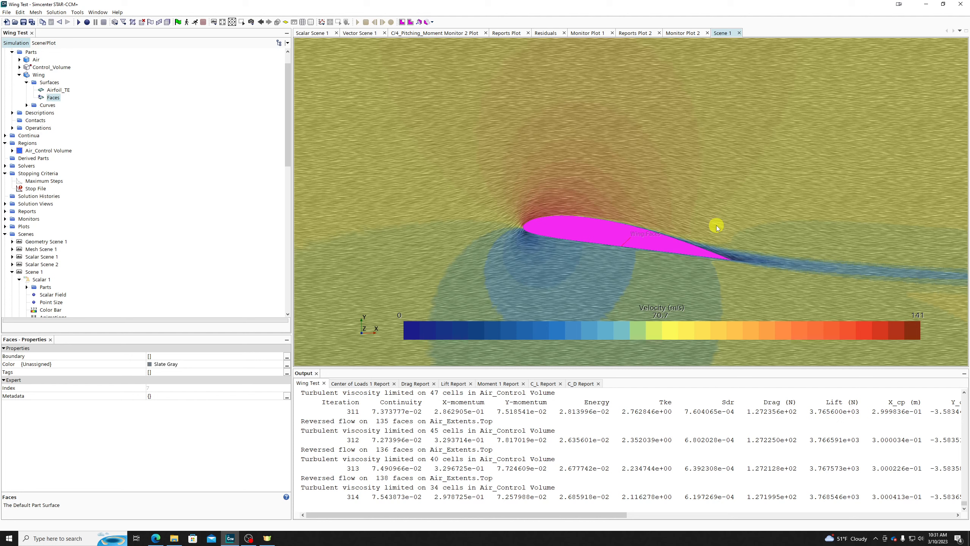
Set Number Steps to 20 in Vector 1's Line Integral Convolution settings
{"action": "scroll", "coordinate": [162, 191], "scroll_direction": "down", "scroll_amount": 6}
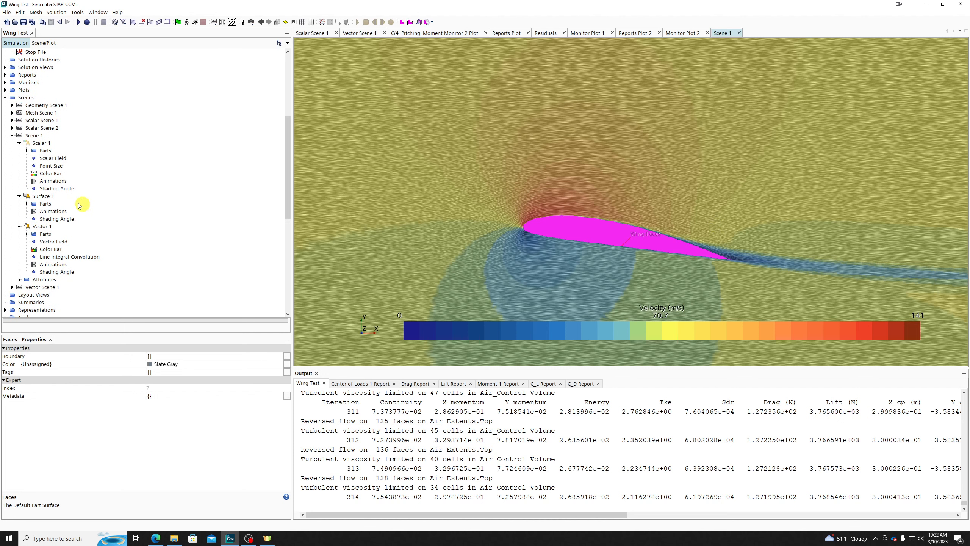
{"action": "left_click", "coordinate": [50, 258]}
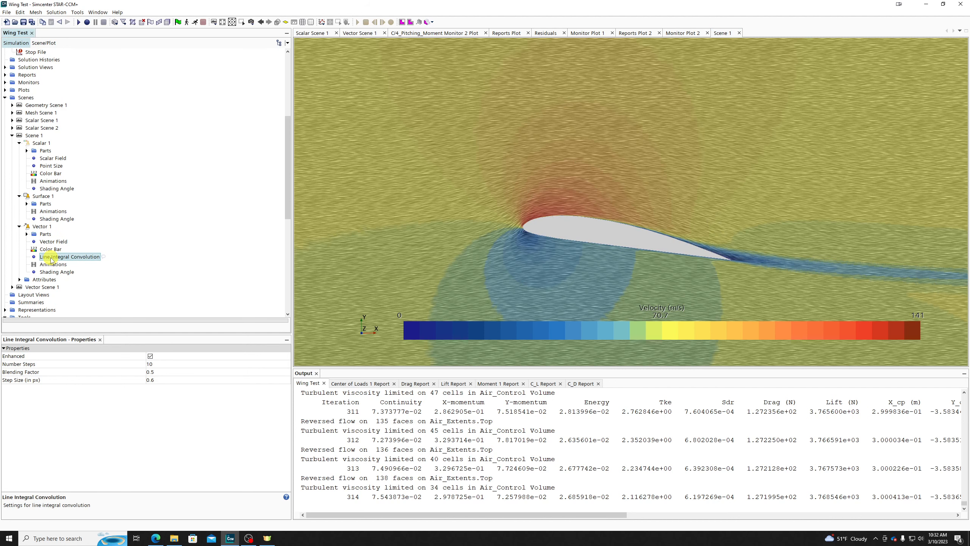
{"action": "left_click", "coordinate": [172, 364]}
{"action": "type", "text": "1"}
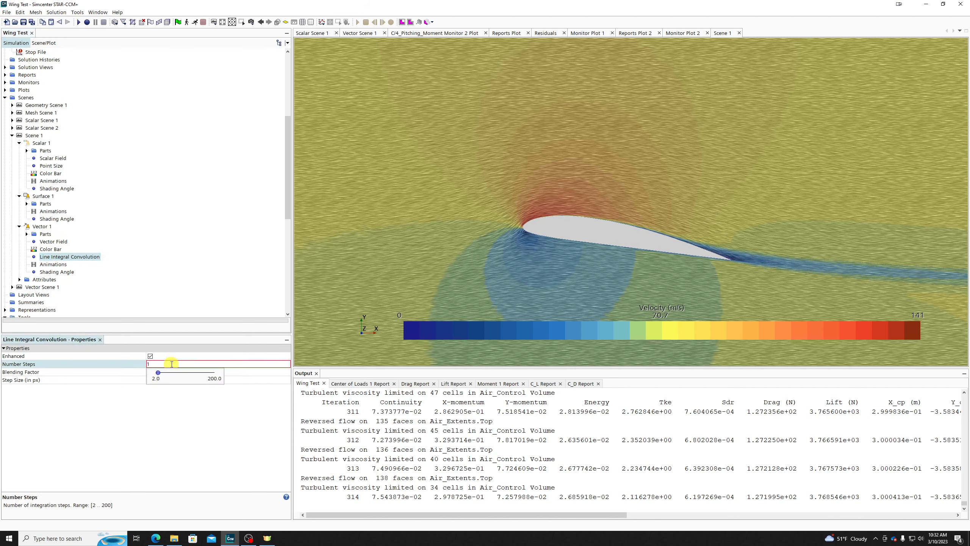
{"action": "type", "text": "20"}
{"action": "key", "text": "Return"}
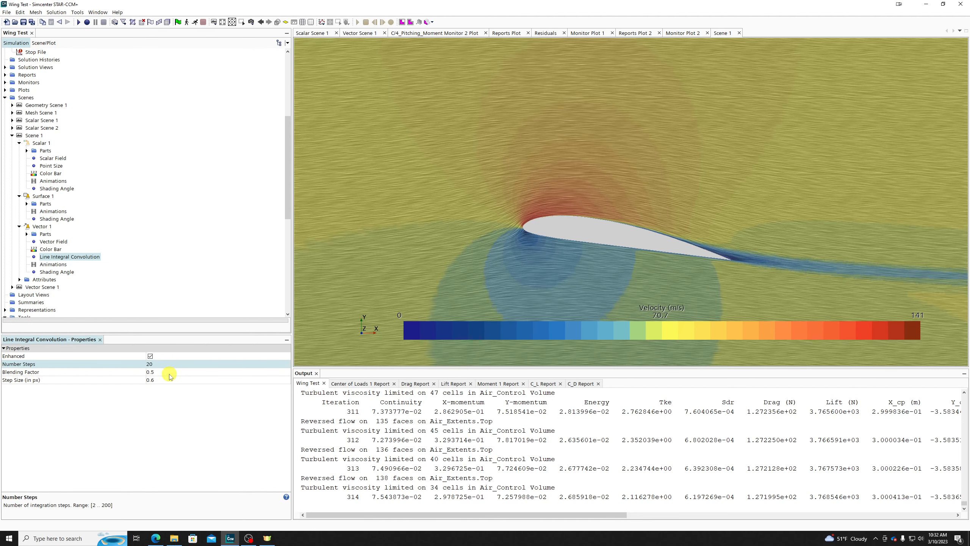
Try a Blending Factor of 0.2 for the line integral convolution and restore it to 0.5
{"action": "left_click", "coordinate": [169, 372]}
{"action": "type", "text": "0.2"}
{"action": "key", "text": "Return"}
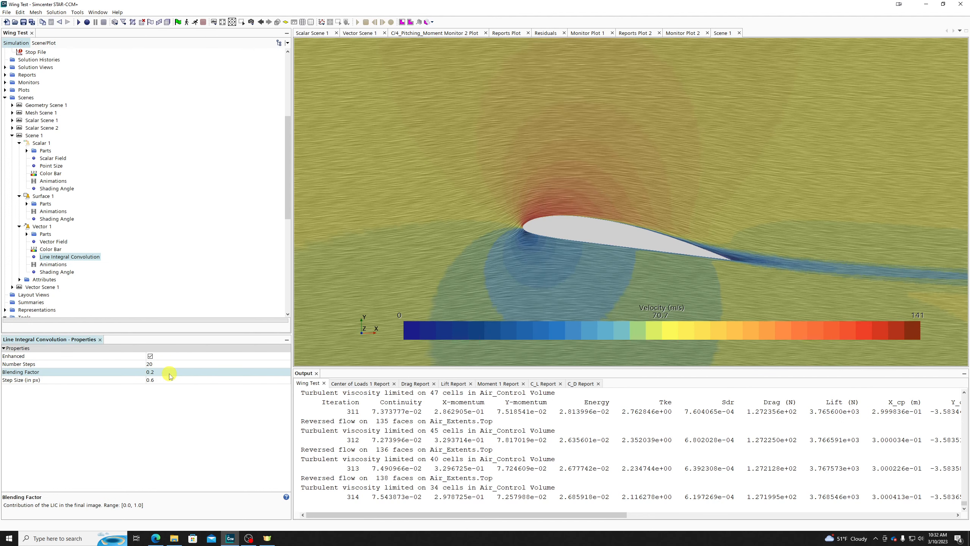
{"action": "left_click", "coordinate": [170, 373]}
{"action": "type", "text": "0.5"}
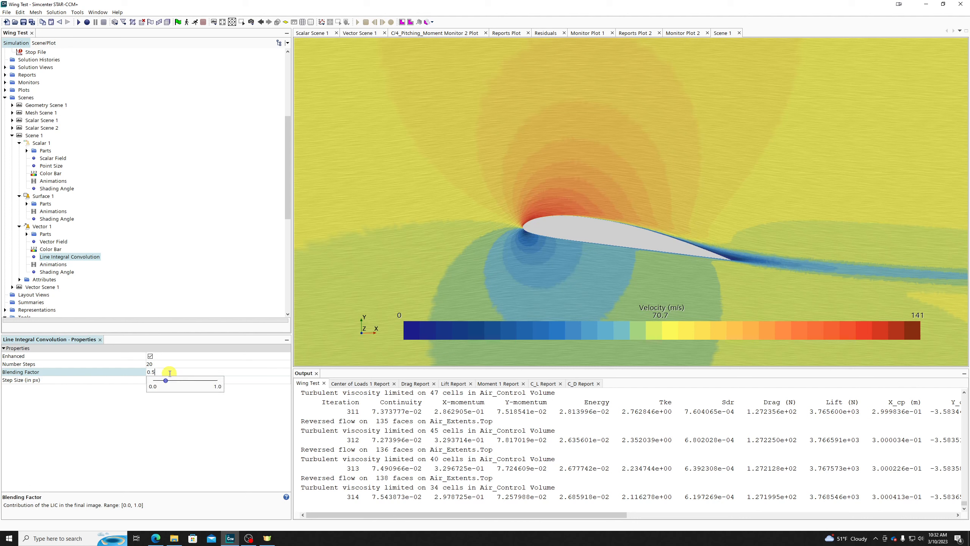
{"action": "key", "text": "Return"}
Try line integral convolution step sizes of 1, 2 and 0.2 px and compare the flow texture
{"action": "left_click", "coordinate": [176, 380]}
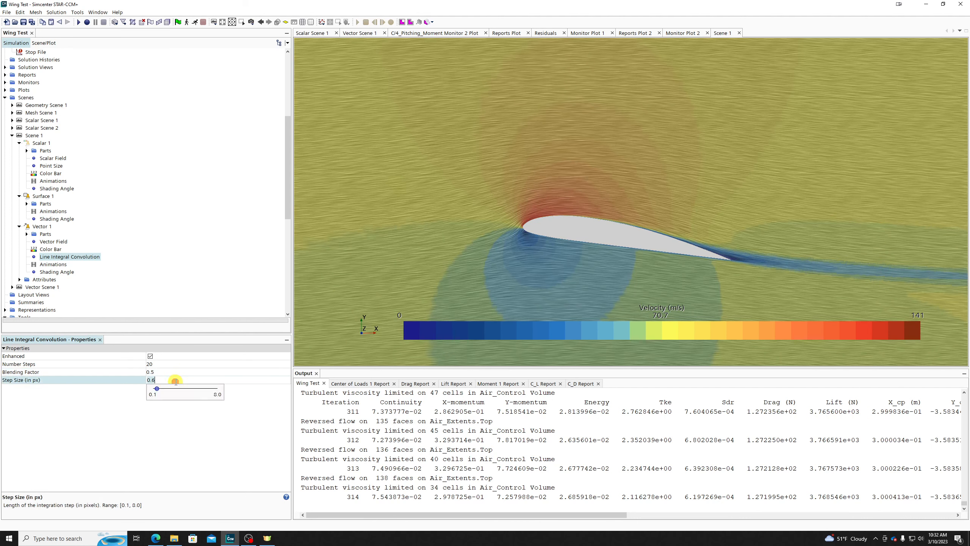
{"action": "type", "text": "1"}
{"action": "key", "text": "Return"}
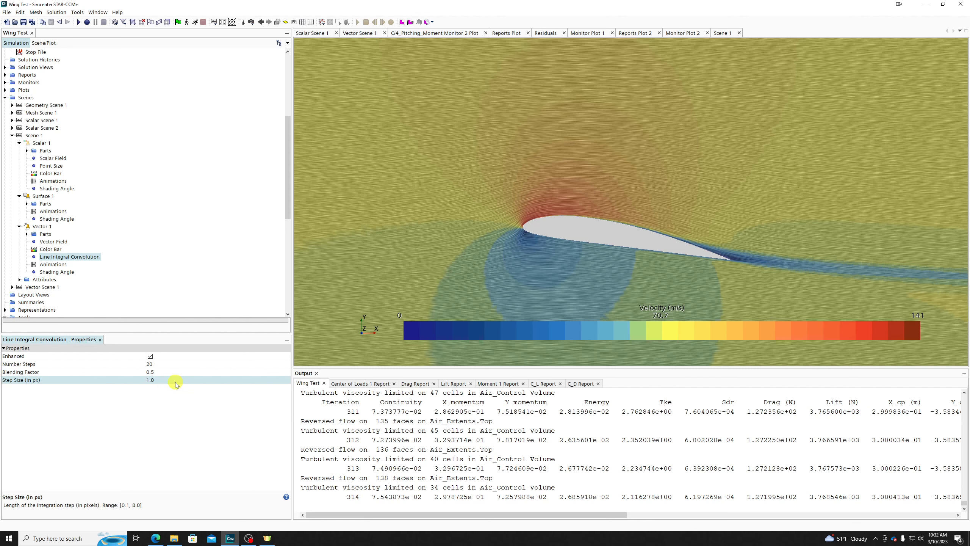
{"action": "left_click", "coordinate": [176, 381]}
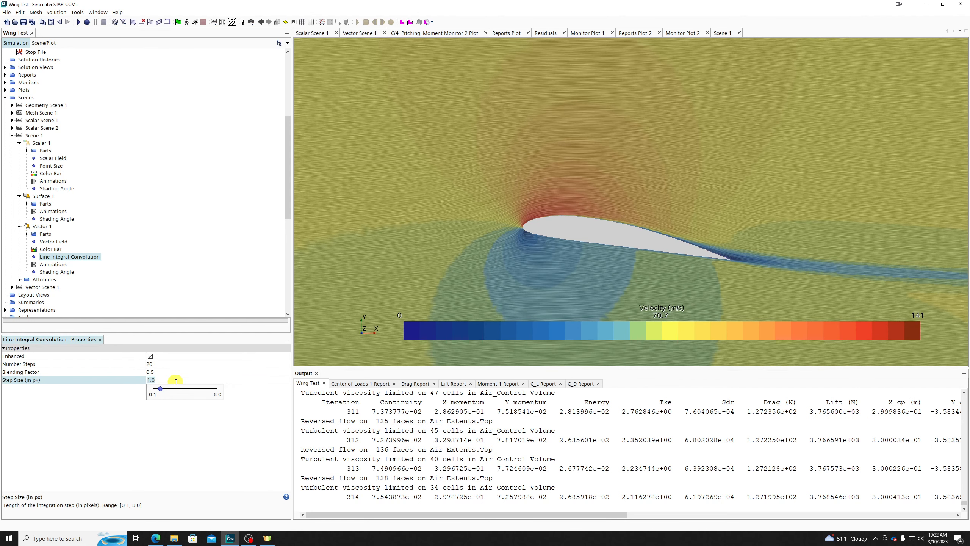
{"action": "type", "text": "2"}
{"action": "key", "text": "Return"}
{"action": "left_click", "coordinate": [175, 381]}
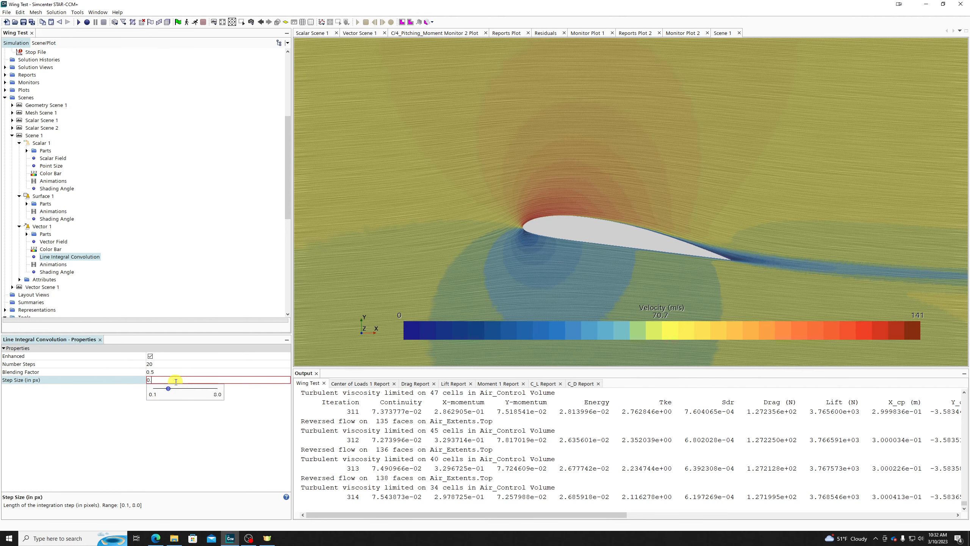
{"action": "type", "text": "0.2"}
{"action": "key", "text": "Return"}
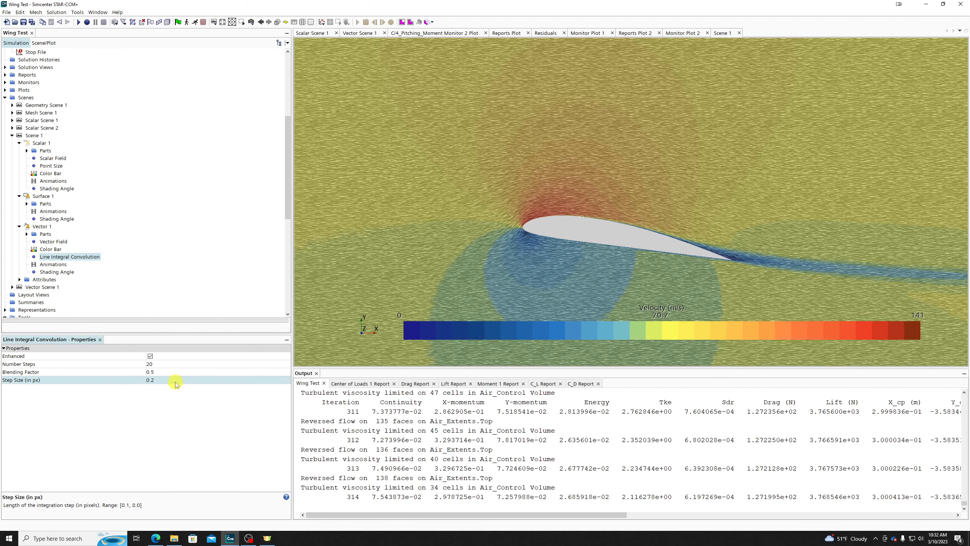
Set the line integral convolution Step Size to 0.1 px and inspect the texture near the airfoil
{"action": "left_click", "coordinate": [175, 381]}
{"action": "key", "text": "BackSpace"}
{"action": "type", "text": "1"}
{"action": "key", "text": "Return"}
{"action": "scroll", "coordinate": [545, 211], "scroll_direction": "up", "scroll_amount": 3}
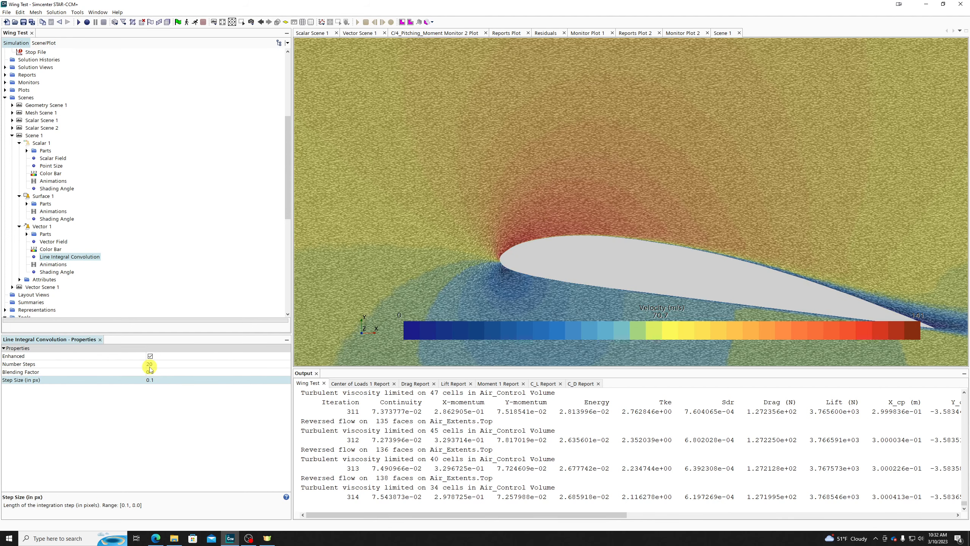
Try line integral convolution Blending Factors of 1.0, 0.9 and 0.1 and compare the scene's appearance
{"action": "left_click", "coordinate": [162, 371]}
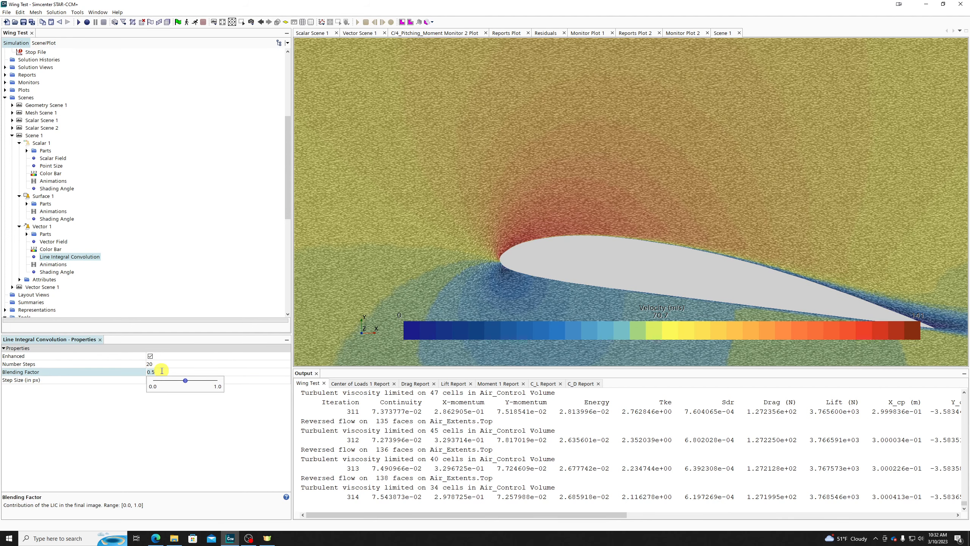
{"action": "key", "text": "Return"}
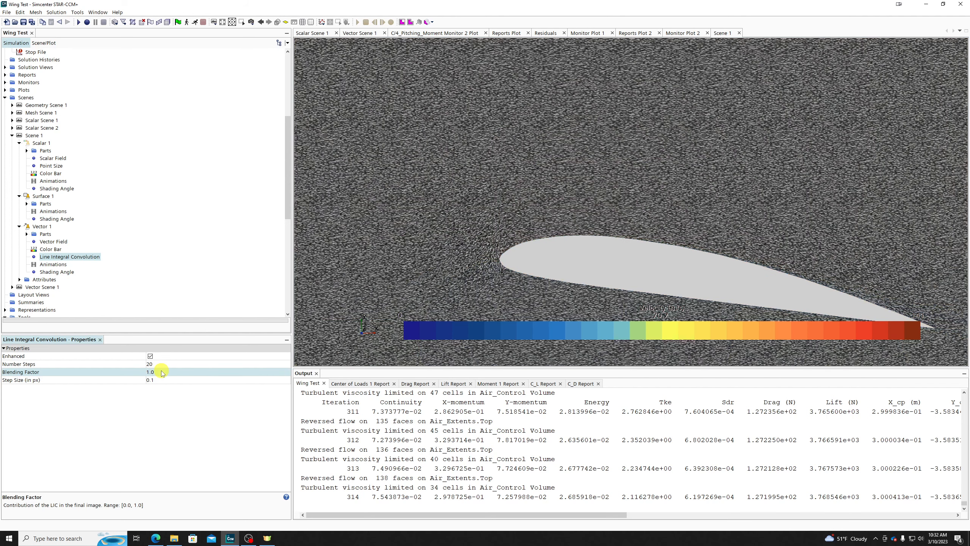
{"action": "left_click", "coordinate": [161, 371]}
{"action": "key", "text": "BackSpace"}
{"action": "key", "text": "BackSpace"}
{"action": "key", "text": "BackSpace"}
{"action": "type", "text": "0.9"}
{"action": "key", "text": "Return"}
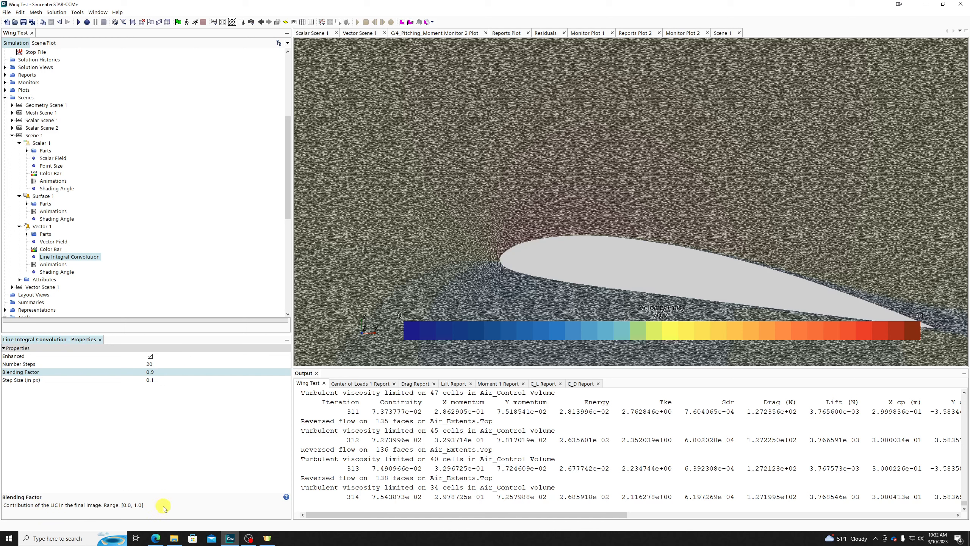
{"action": "left_click", "coordinate": [164, 371]}
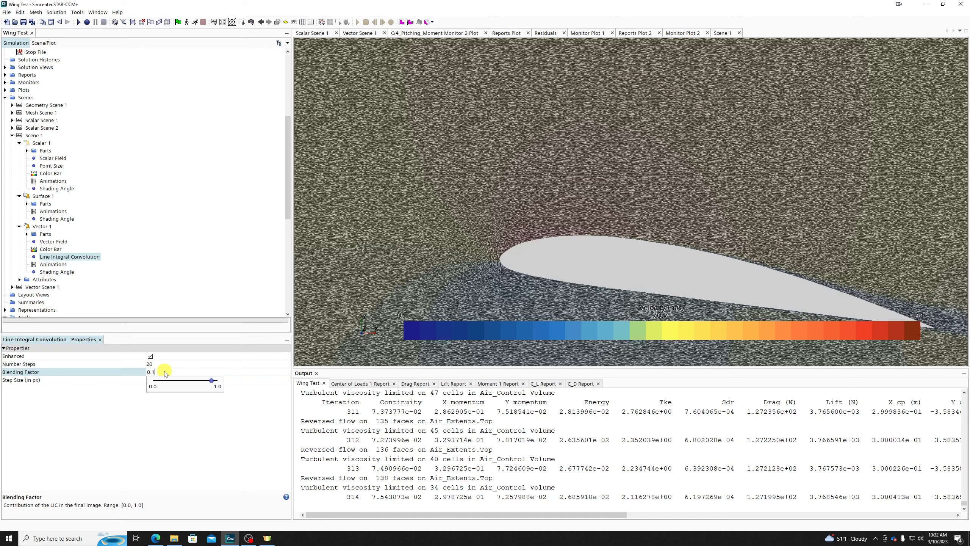
{"action": "key", "text": "Return"}
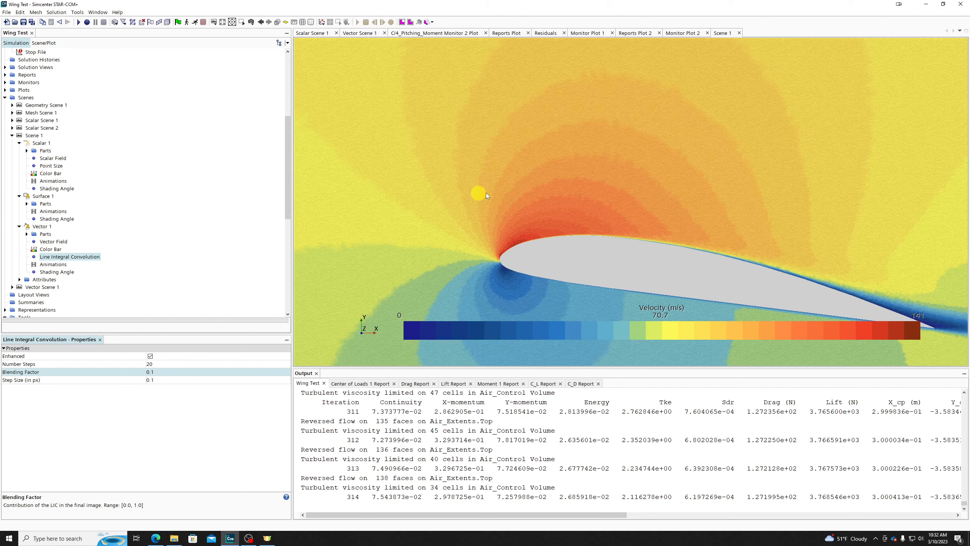
Compare the extremes again by setting the Blending Factor to 1.0 and back to 0.1
{"action": "left_click", "coordinate": [161, 372]}
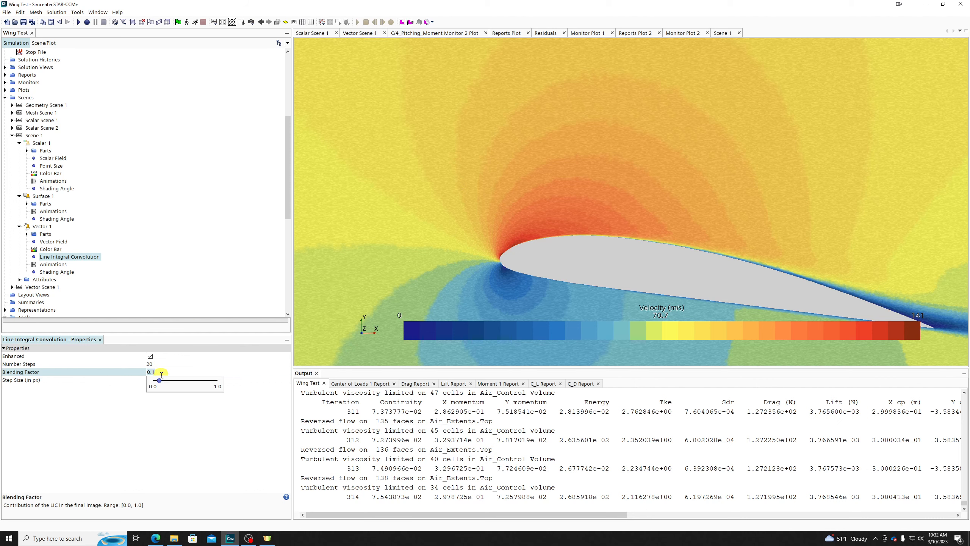
{"action": "type", "text": "1.0"}
{"action": "key", "text": "Return"}
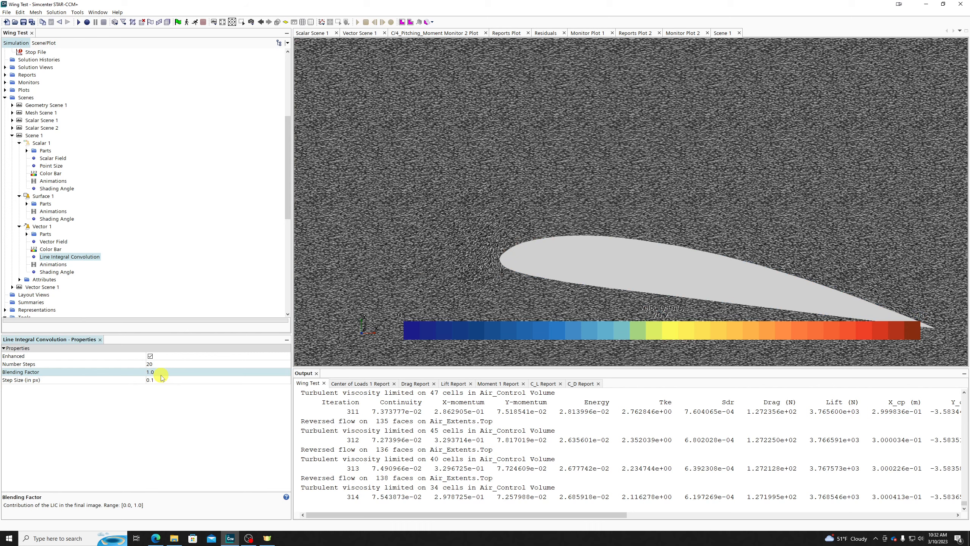
{"action": "left_click", "coordinate": [164, 371]}
{"action": "type", "text": "0.14"}
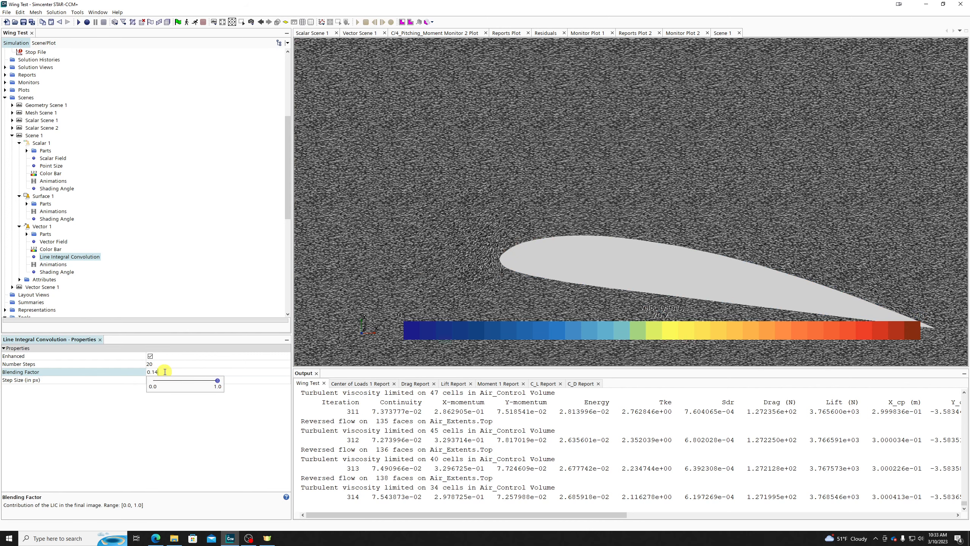
{"action": "type", "text": "="}
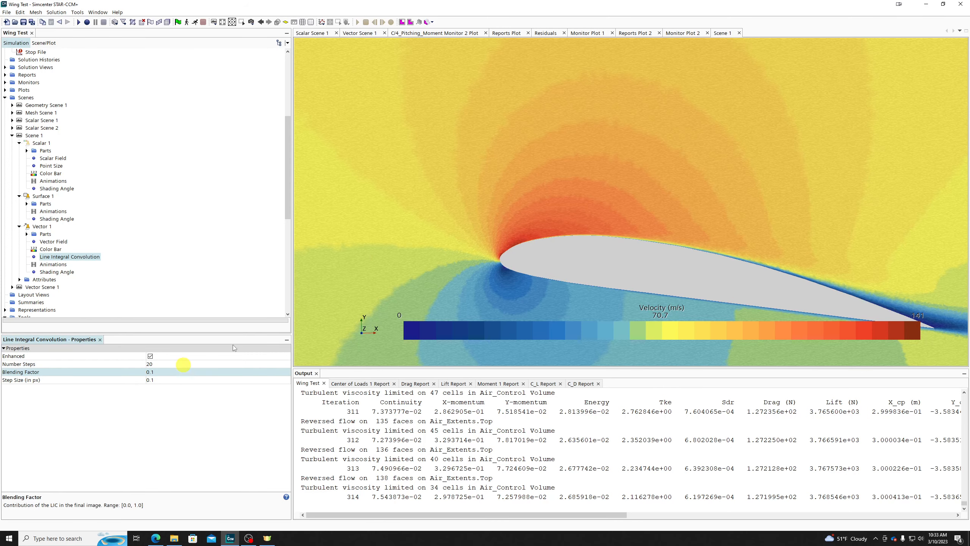
Set the line integral convolution Blending Factor to 0.5
{"action": "left_click", "coordinate": [158, 372]}
{"action": "type", "text": "0.5"}
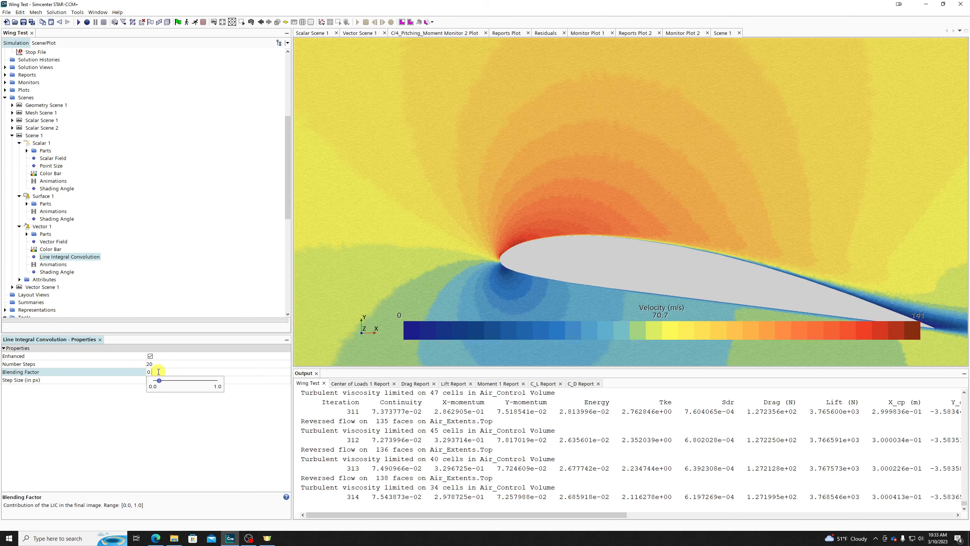
{"action": "key", "text": "Return"}
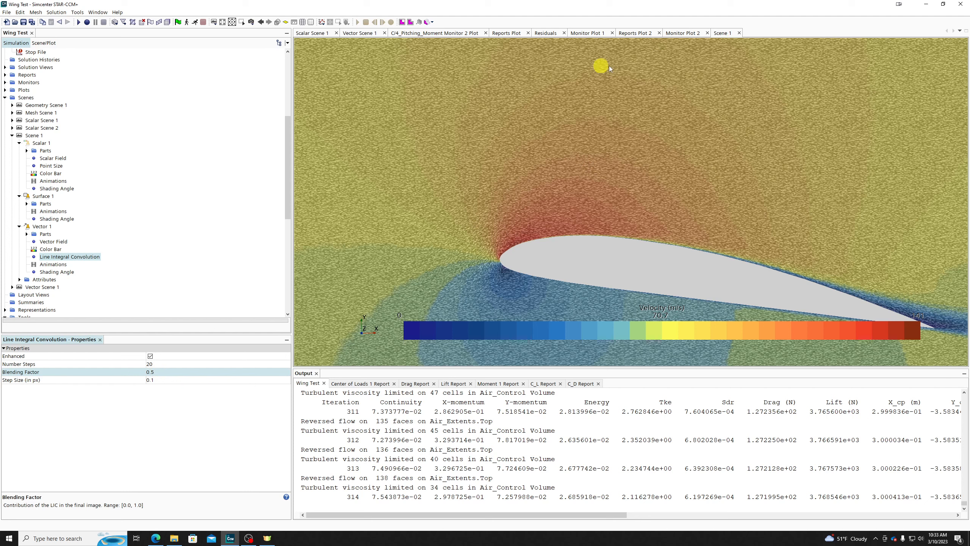
Try 10 integration steps for the line integral convolution and view the resulting texture
{"action": "left_click", "coordinate": [153, 364]}
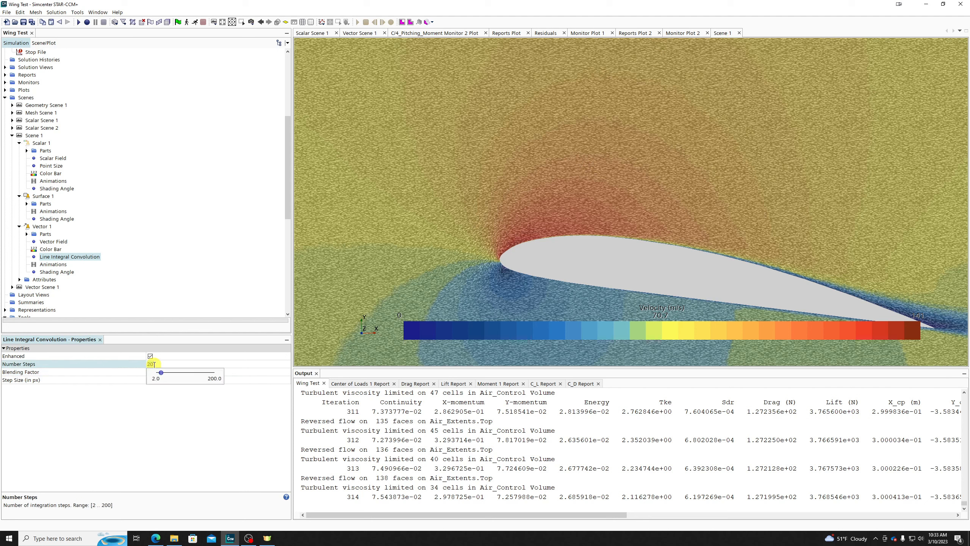
{"action": "key", "text": "BackSpace"}
{"action": "key", "text": "BackSpace"}
{"action": "type", "text": "10"}
{"action": "key", "text": "Return"}
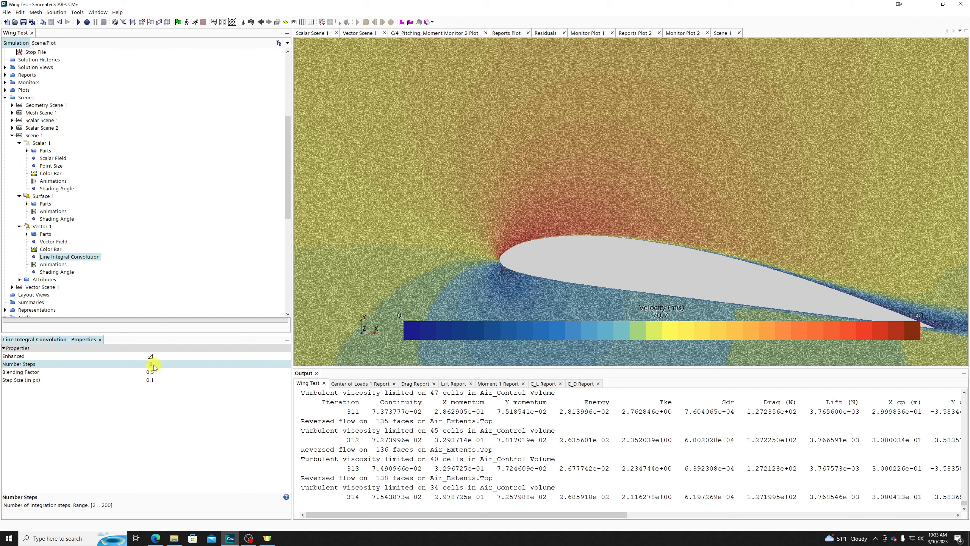
Set the line integral convolution Number Steps to 30
{"action": "left_click", "coordinate": [153, 364]}
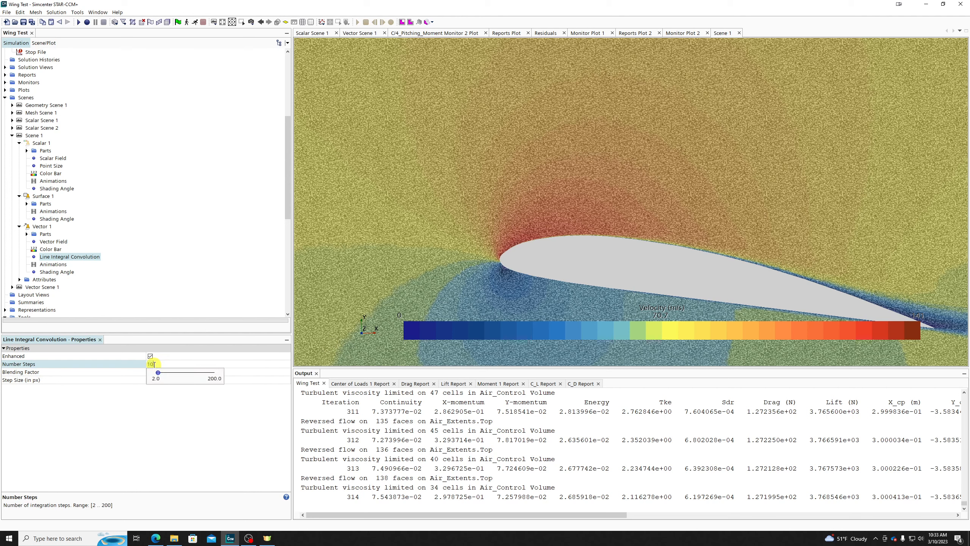
{"action": "type", "text": "30"}
{"action": "key", "text": "Return"}
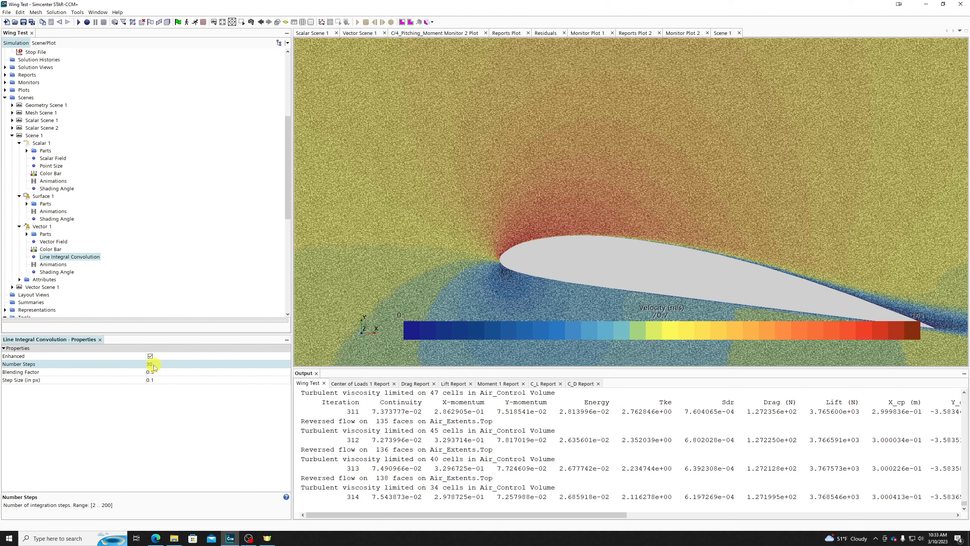
Compare the line integral convolution texture with Number Steps set to 50 and to 5
{"action": "left_click", "coordinate": [154, 364]}
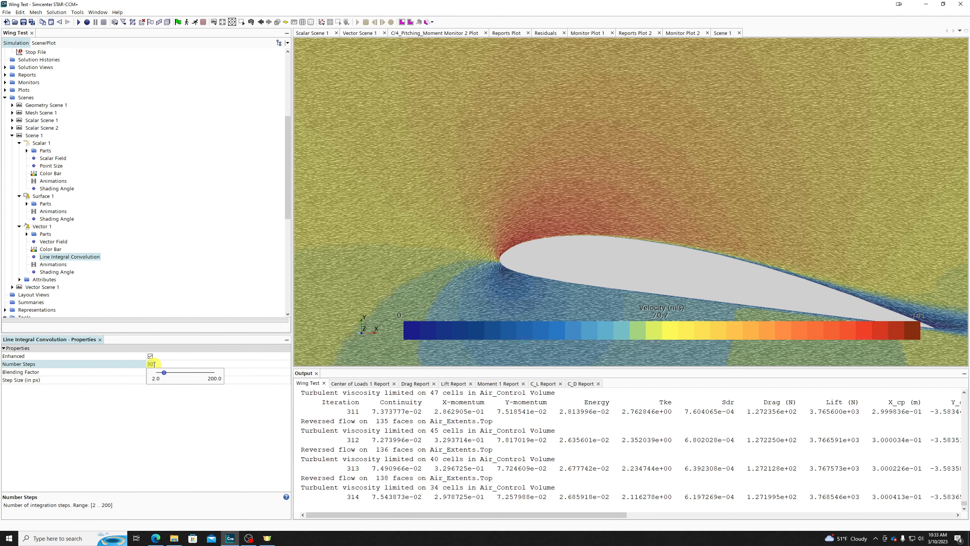
{"action": "type", "text": "50"}
{"action": "key", "text": "Return"}
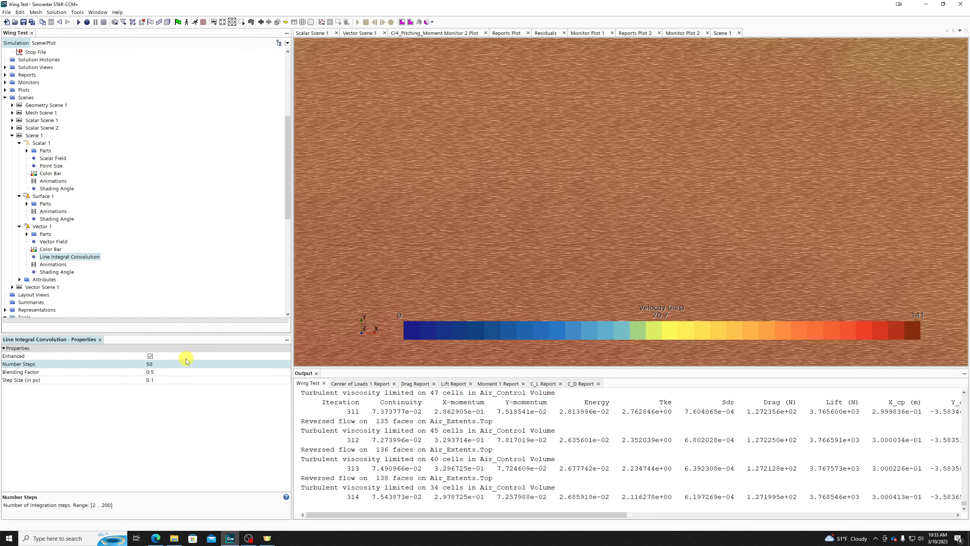
{"action": "left_click", "coordinate": [164, 364]}
{"action": "type", "text": "5"}
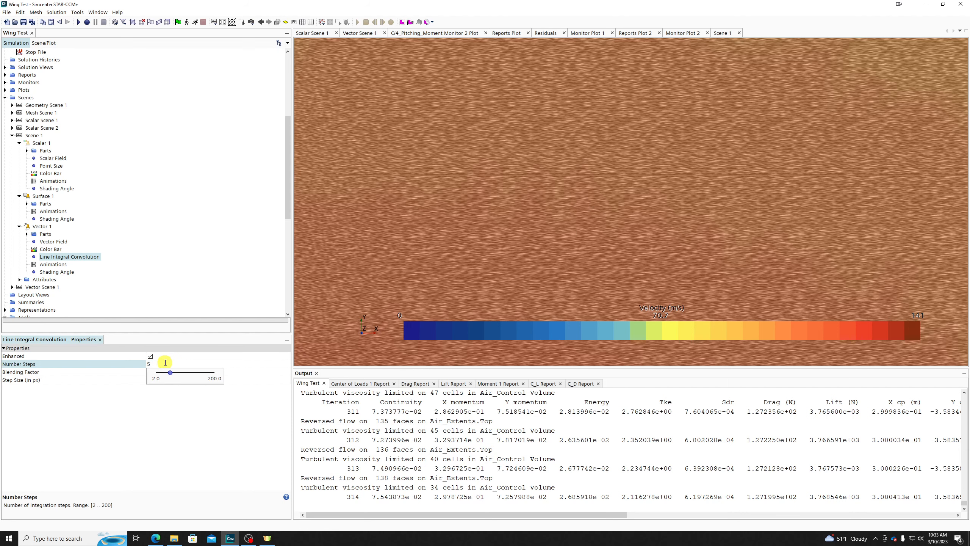
{"action": "key", "text": "Return"}
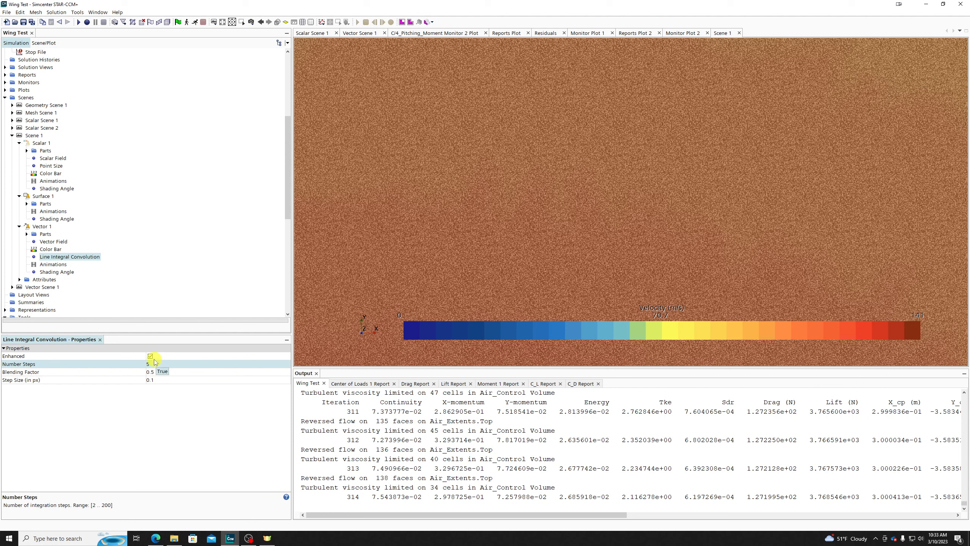
Set the line integral convolution Number Steps to 20
{"action": "left_click", "coordinate": [158, 362]}
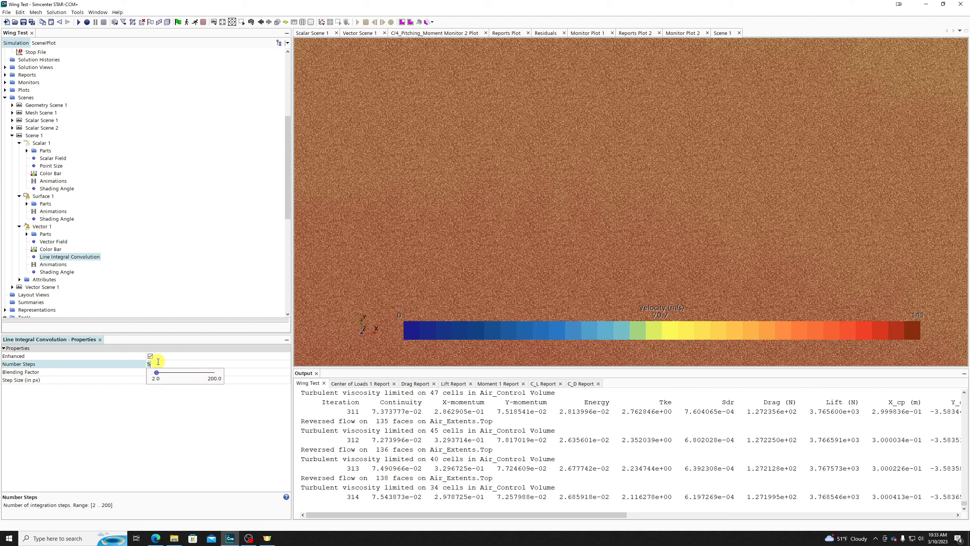
{"action": "type", "text": "20"}
{"action": "key", "text": "Return"}
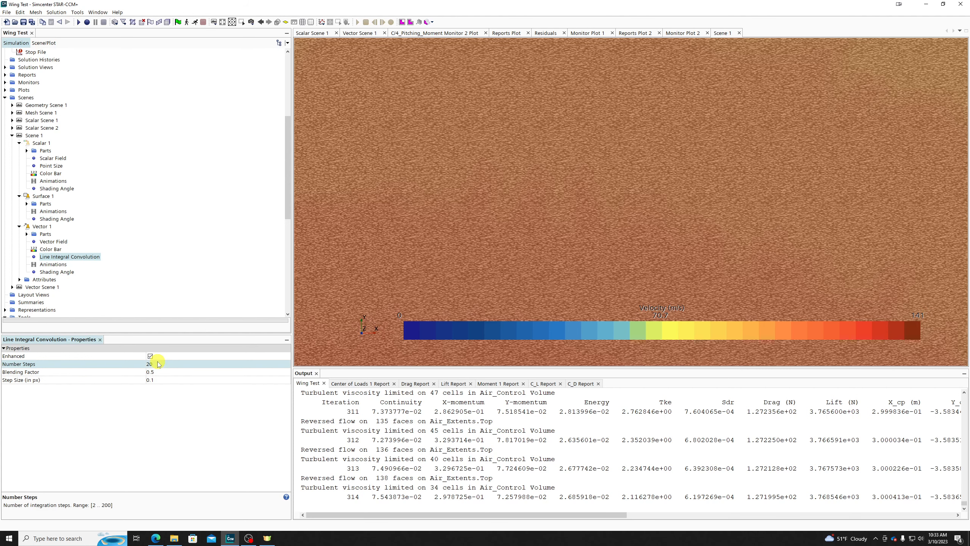
Compare the flow texture with the Enhanced option on and off, leaving it disabled
{"action": "left_click", "coordinate": [150, 357]}
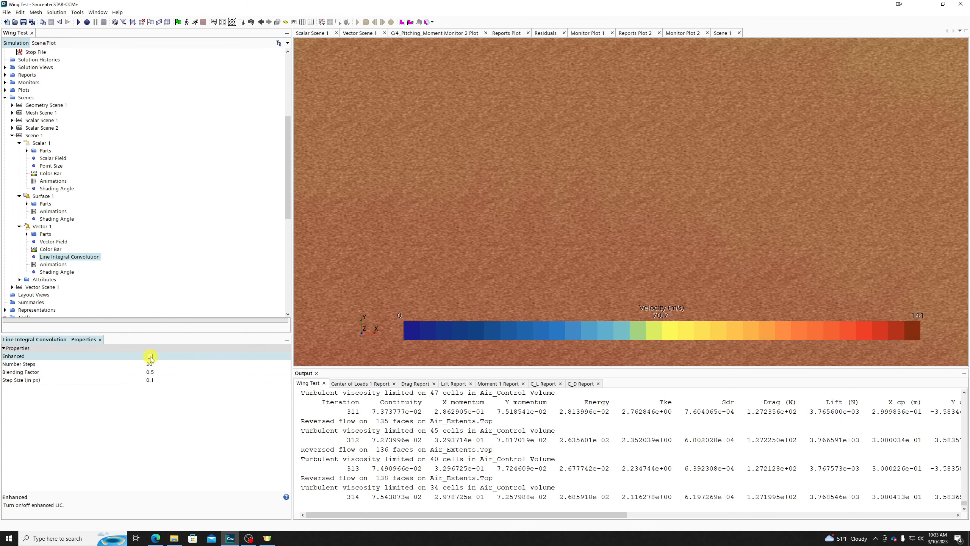
{"action": "left_click", "coordinate": [150, 356]}
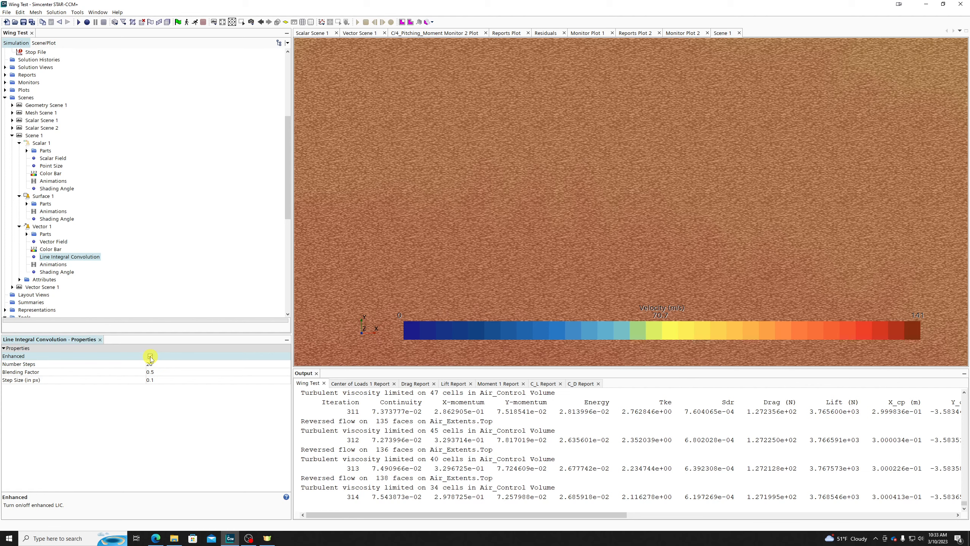
{"action": "left_click", "coordinate": [150, 356]}
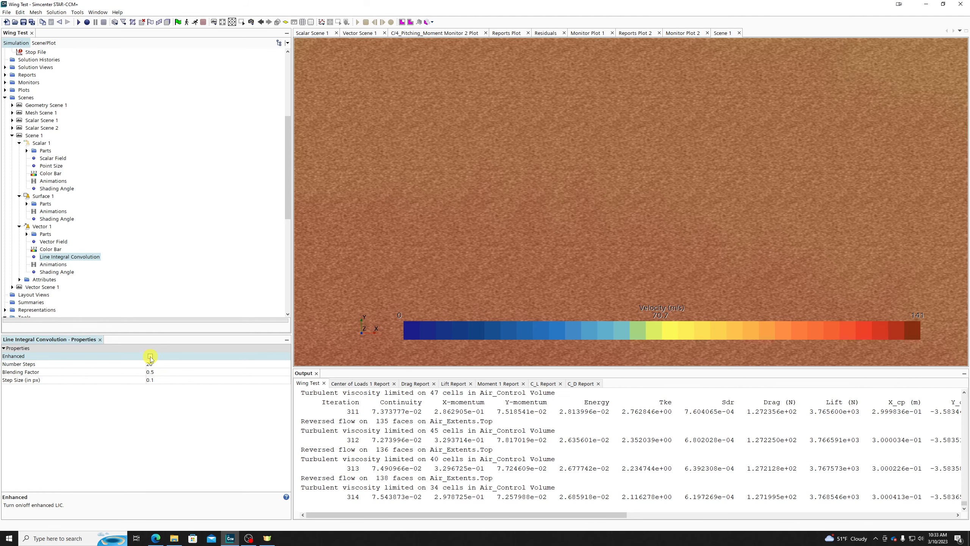
{"action": "scroll", "coordinate": [582, 145], "scroll_direction": "down", "scroll_amount": 3}
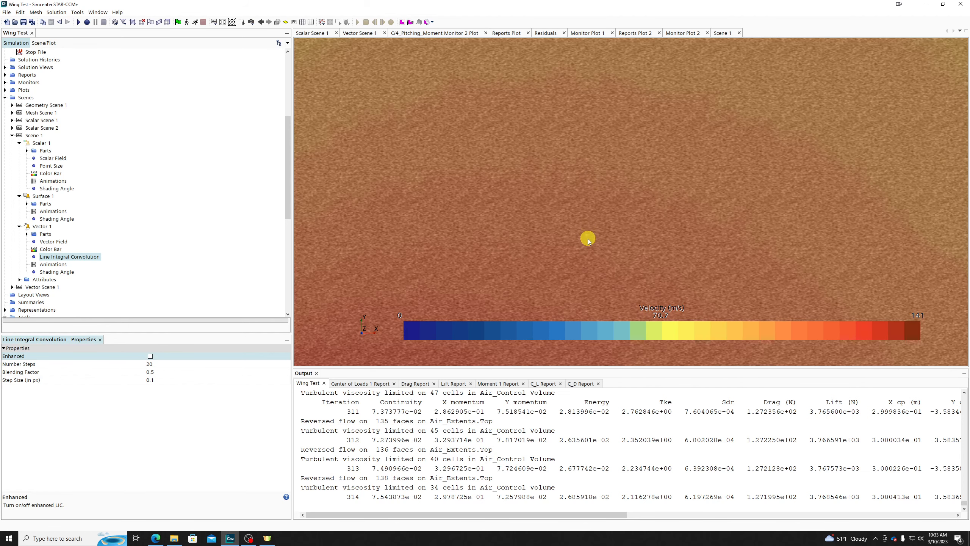
{"action": "scroll", "coordinate": [588, 240], "scroll_direction": "down", "scroll_amount": 3}
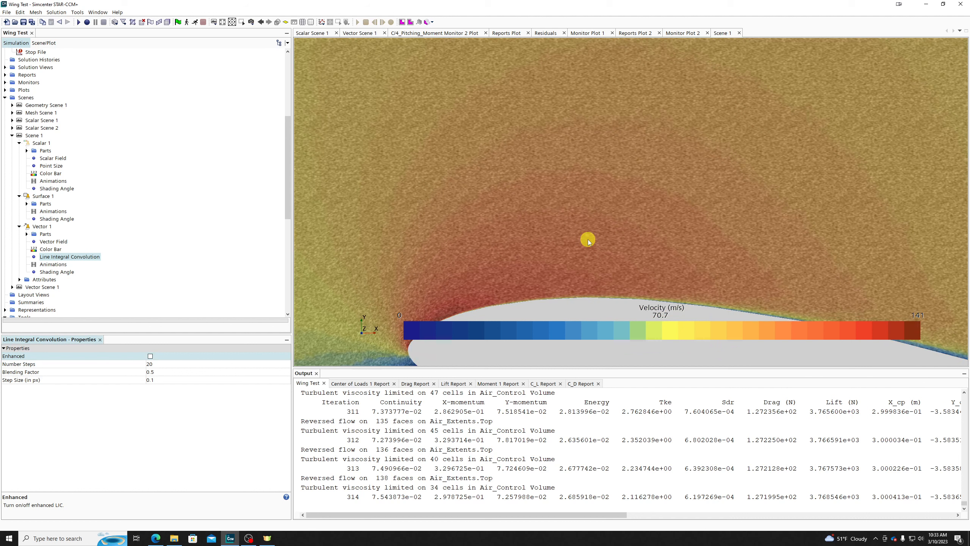
Set the line integral convolution Step Size to 0.6 px
{"action": "left_click", "coordinate": [162, 382]}
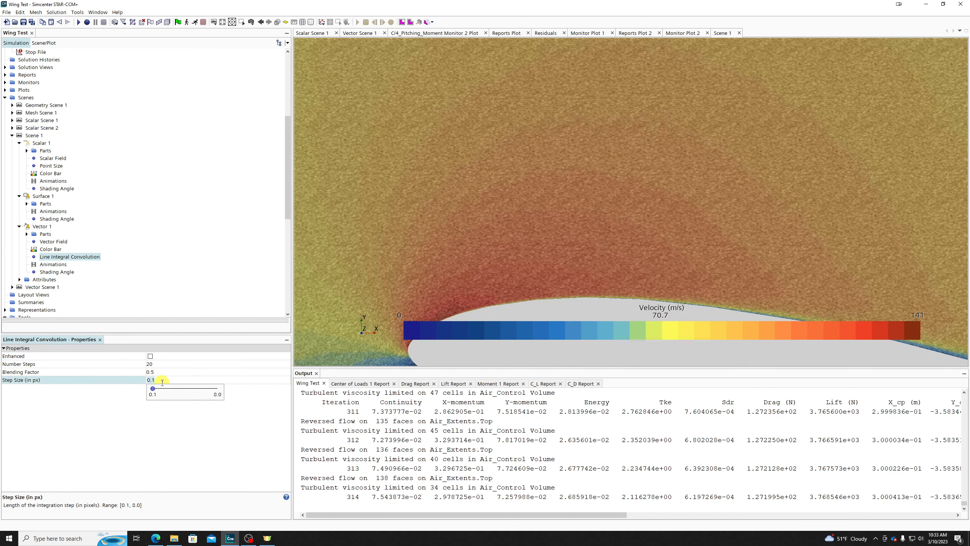
{"action": "key", "text": "BackSpace"}
{"action": "type", "text": "6"}
{"action": "key", "text": "Return"}
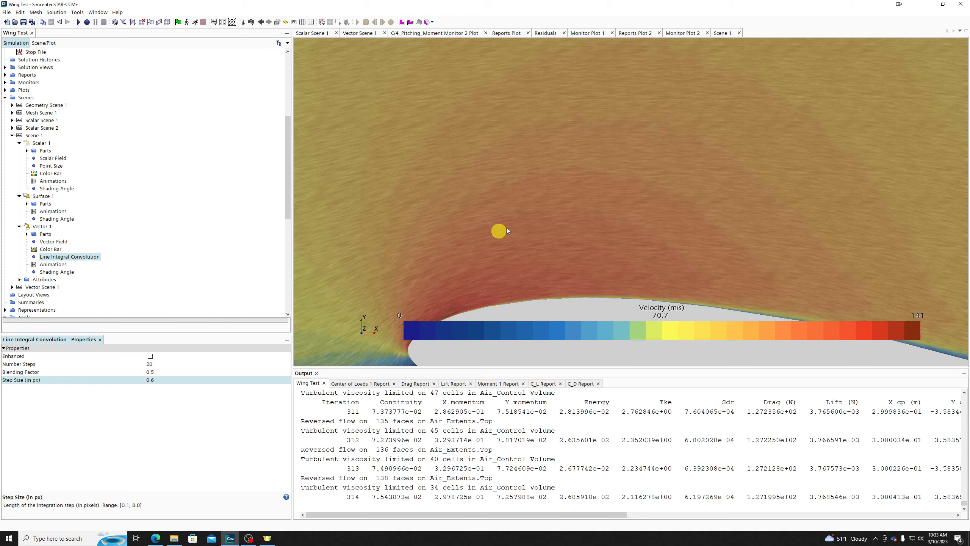
{"action": "scroll", "coordinate": [526, 217], "scroll_direction": "down", "scroll_amount": 3}
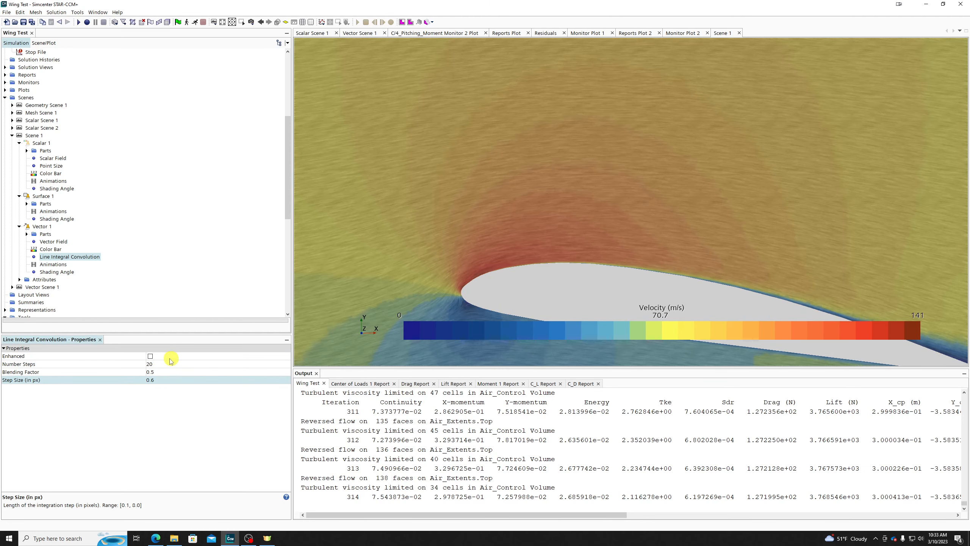
Enable the Enhanced option for the line integral convolution and view the flow across the wider domain
{"action": "left_click", "coordinate": [150, 357]}
{"action": "scroll", "coordinate": [625, 119], "scroll_direction": "down", "scroll_amount": 3}
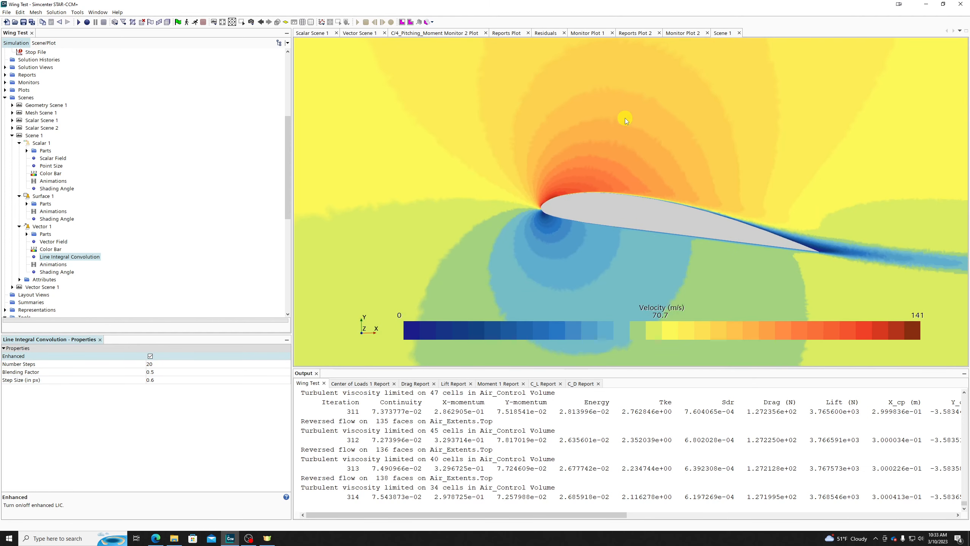
{"action": "scroll", "coordinate": [538, 201], "scroll_direction": "down", "scroll_amount": 1}
{"action": "scroll", "coordinate": [537, 199], "scroll_direction": "down", "scroll_amount": 2}
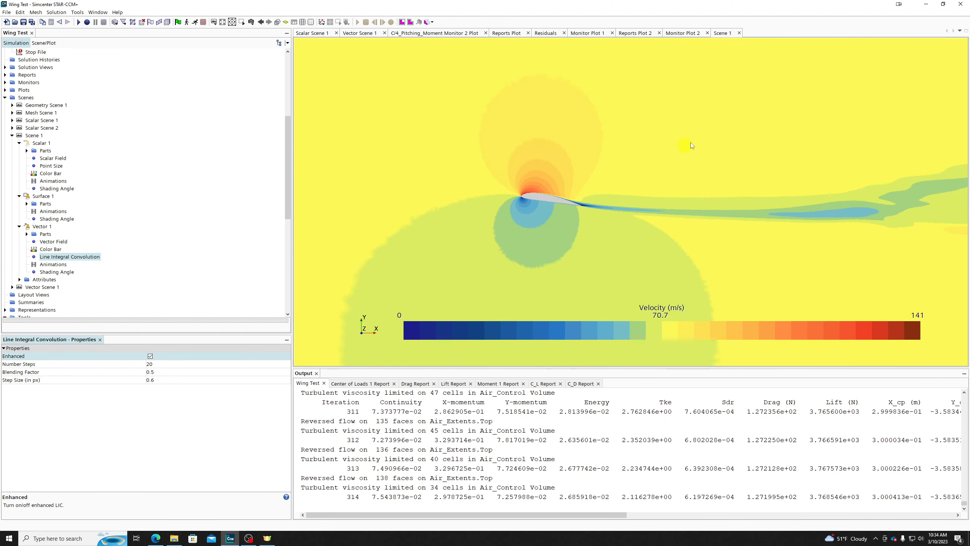
{"action": "scroll", "coordinate": [485, 164], "scroll_direction": "down", "scroll_amount": 1}
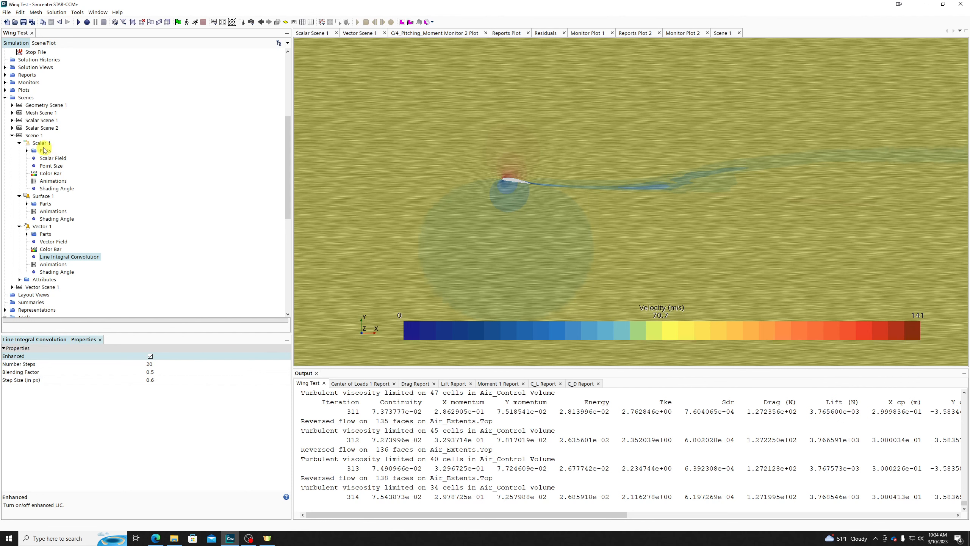
Select the Surface 1 displayer and examine the wing surface against the flow plane from an angled view
{"action": "left_click", "coordinate": [31, 197]}
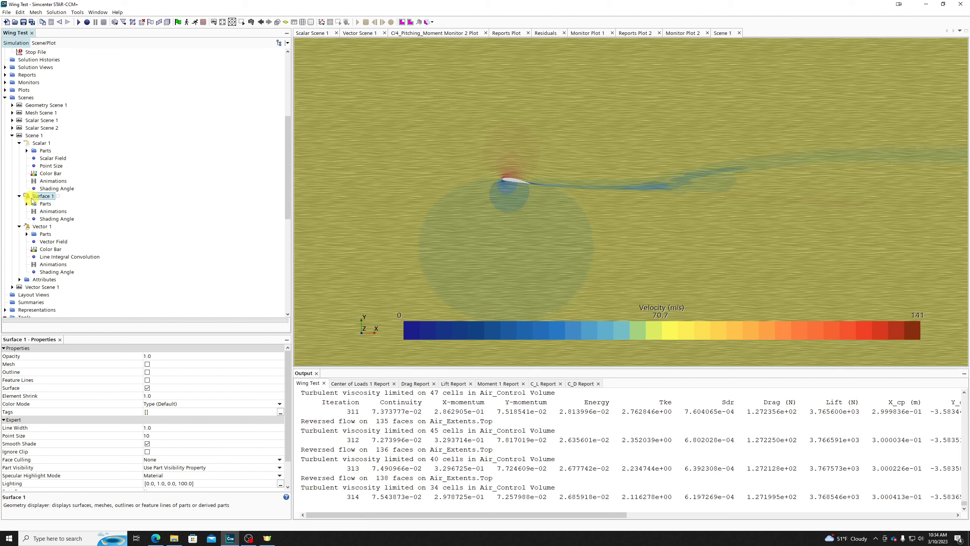
{"action": "mouse_move", "coordinate": [558, 195]}
{"action": "left_mouse_down"}
{"action": "mouse_move", "coordinate": [533, 214]}
{"action": "mouse_move", "coordinate": [505, 180]}
{"action": "mouse_move", "coordinate": [512, 177]}
{"action": "left_mouse_up"}
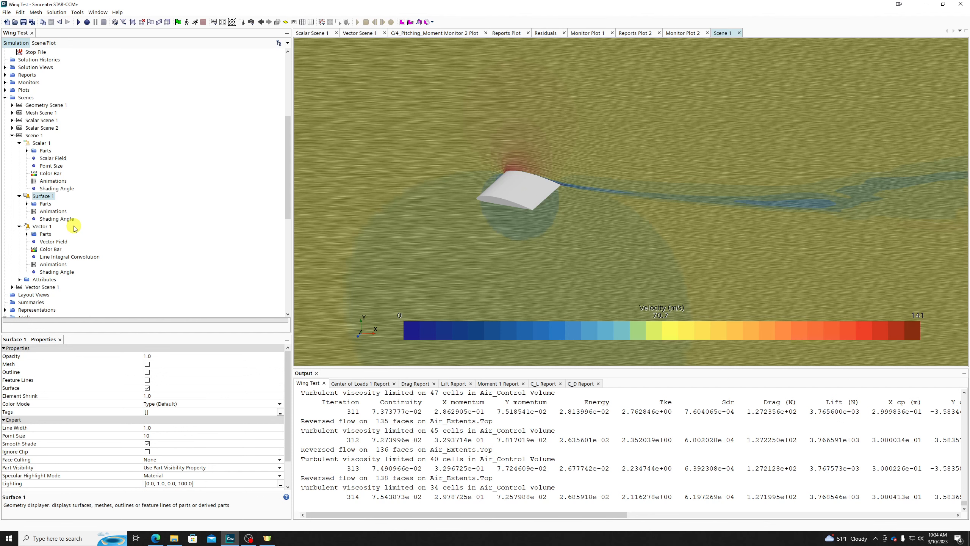
{"action": "scroll", "coordinate": [656, 219], "scroll_direction": "down", "scroll_amount": 6}
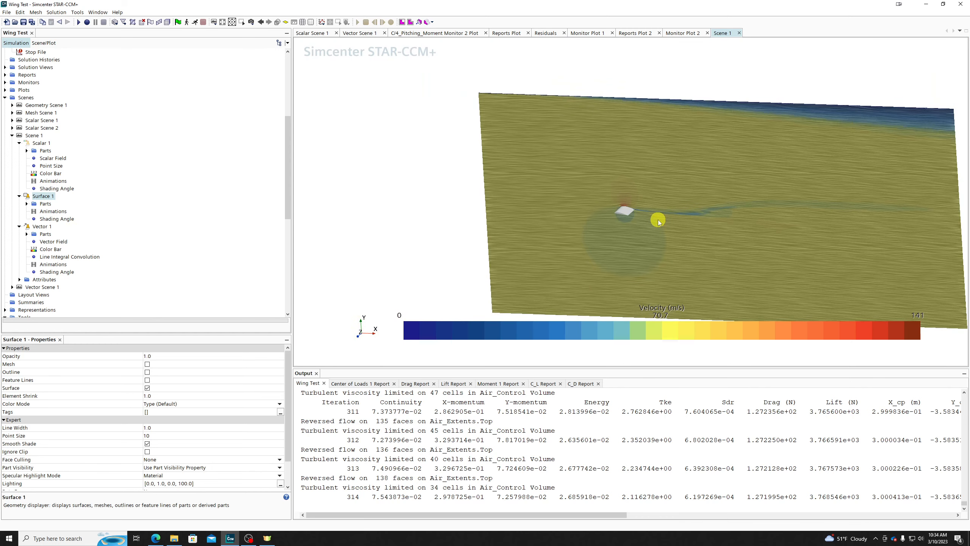
{"action": "scroll", "coordinate": [591, 208], "scroll_direction": "up", "scroll_amount": 3}
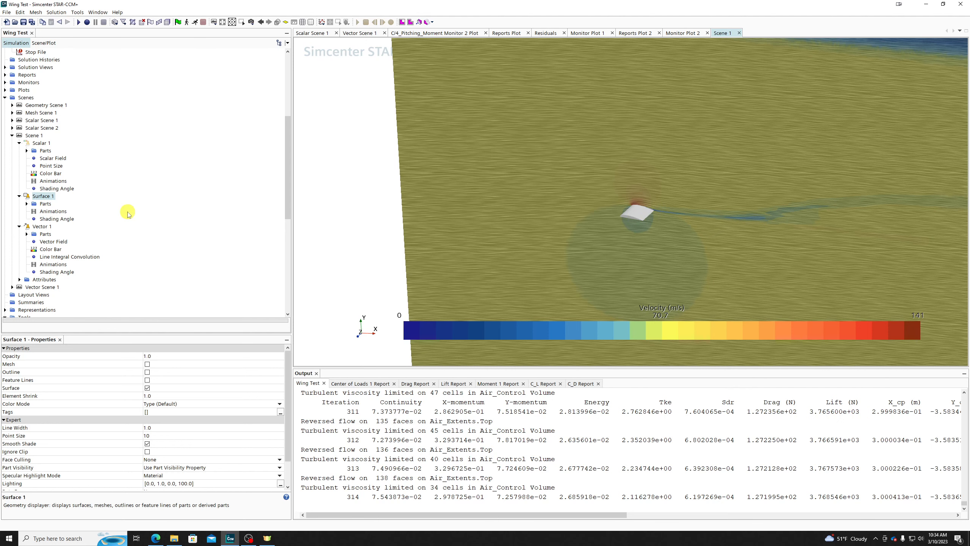
{"action": "scroll", "coordinate": [130, 213], "scroll_direction": "up", "scroll_amount": 3}
{"action": "scroll", "coordinate": [130, 213], "scroll_direction": "up", "scroll_amount": 2}
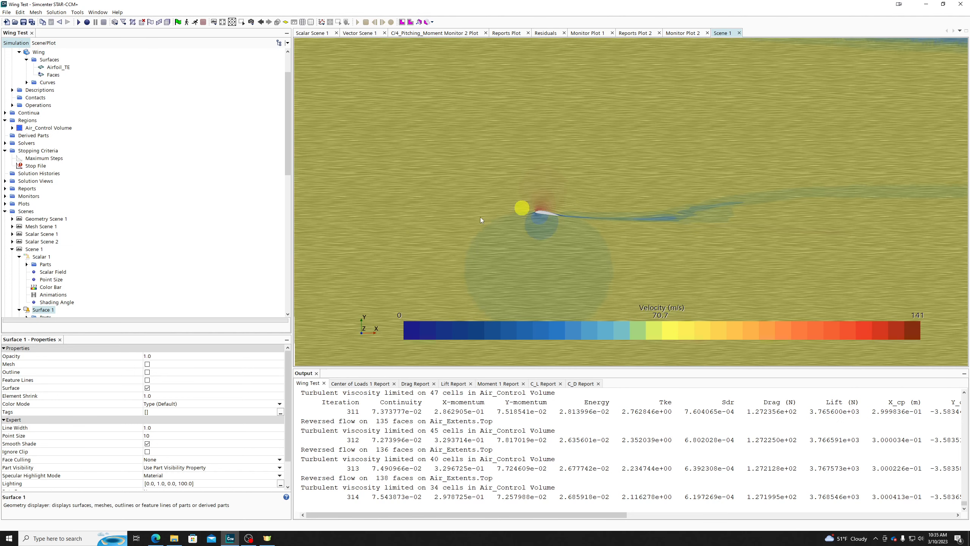
Look over the Hardcopy image export settings for Scene 1 without saving a file
{"action": "right_click", "coordinate": [35, 249]}
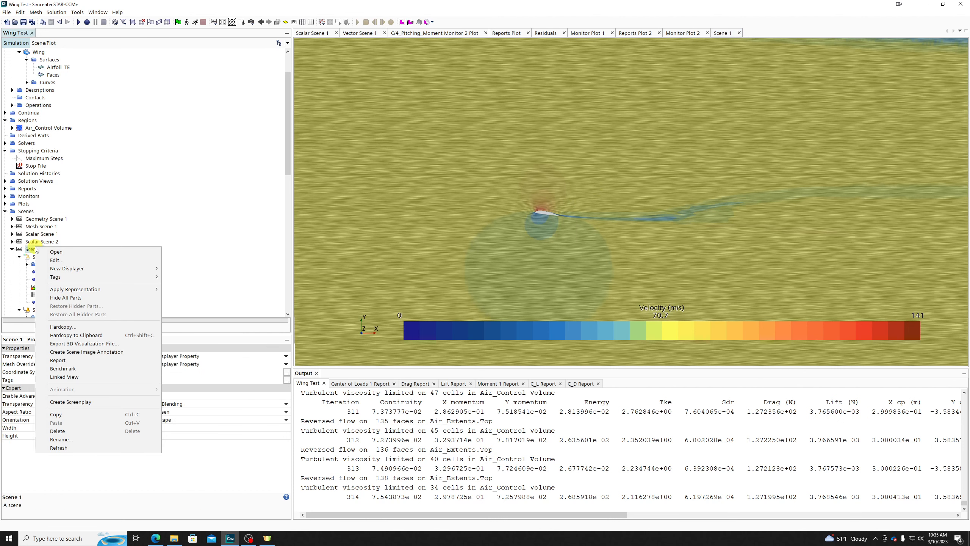
{"action": "left_click", "coordinate": [103, 327]}
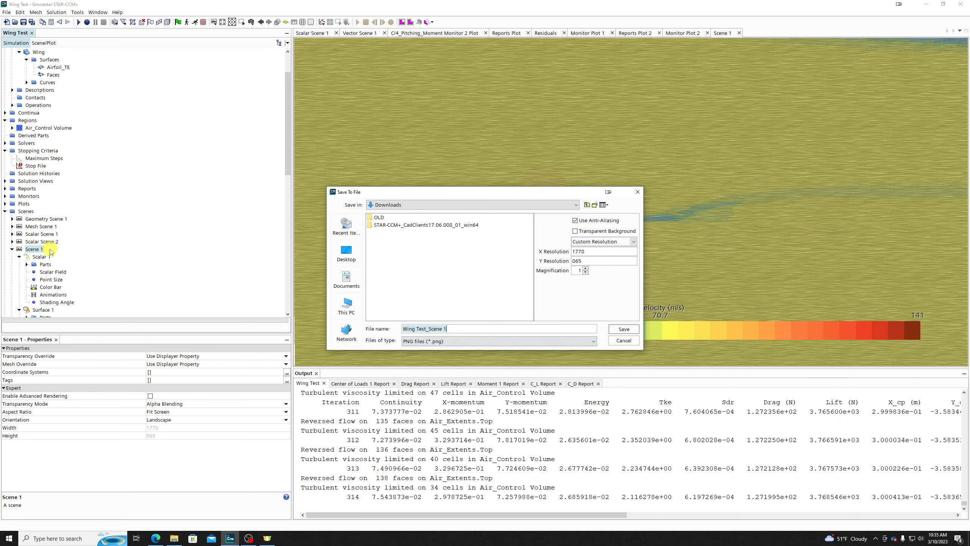
{"action": "left_click", "coordinate": [620, 341]}
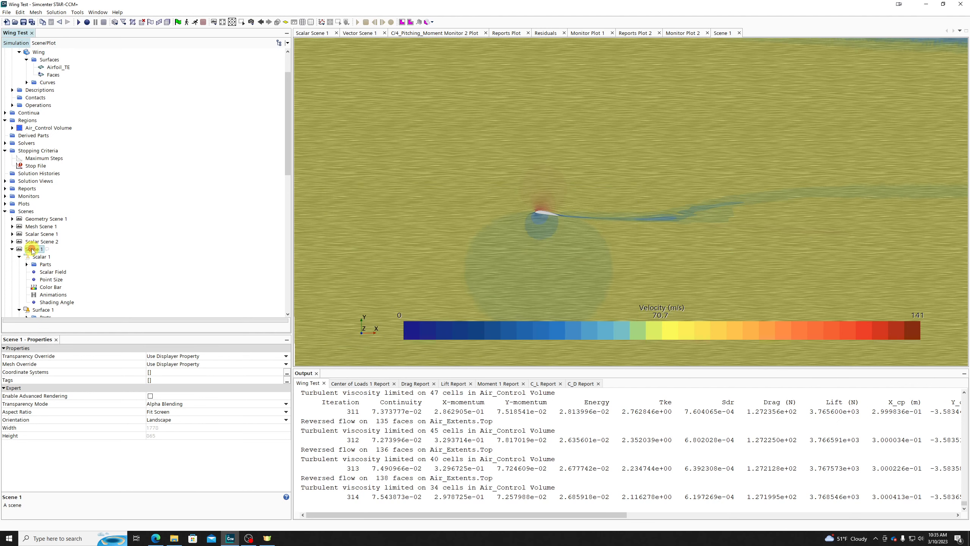
Copy Scene 1 to the clipboard as a hardcopy and paste it into a Paint image, discarding that image without saving
{"action": "right_click", "coordinate": [33, 249]}
{"action": "left_click", "coordinate": [96, 337]}
{"action": "key", "text": "super"}
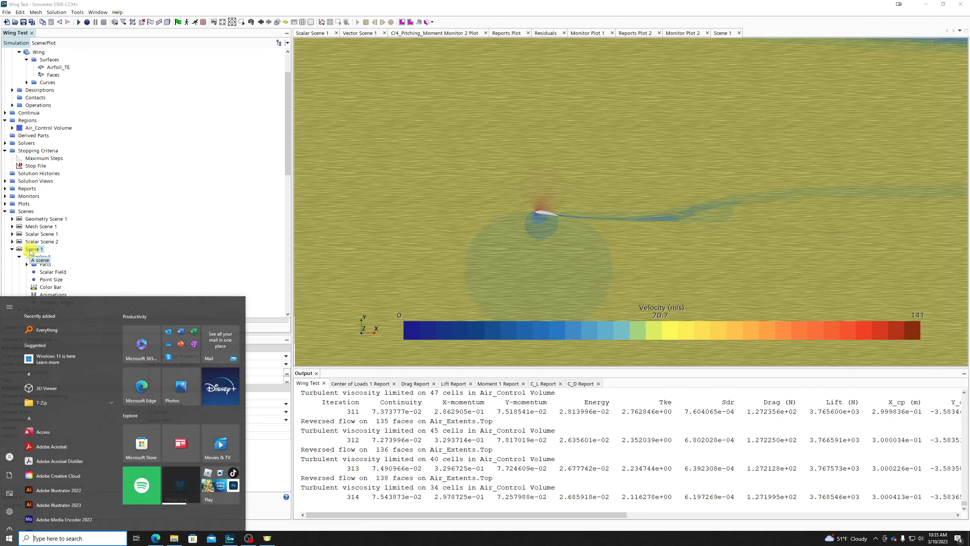
{"action": "type", "text": "paoi"}
{"action": "key", "text": "Return"}
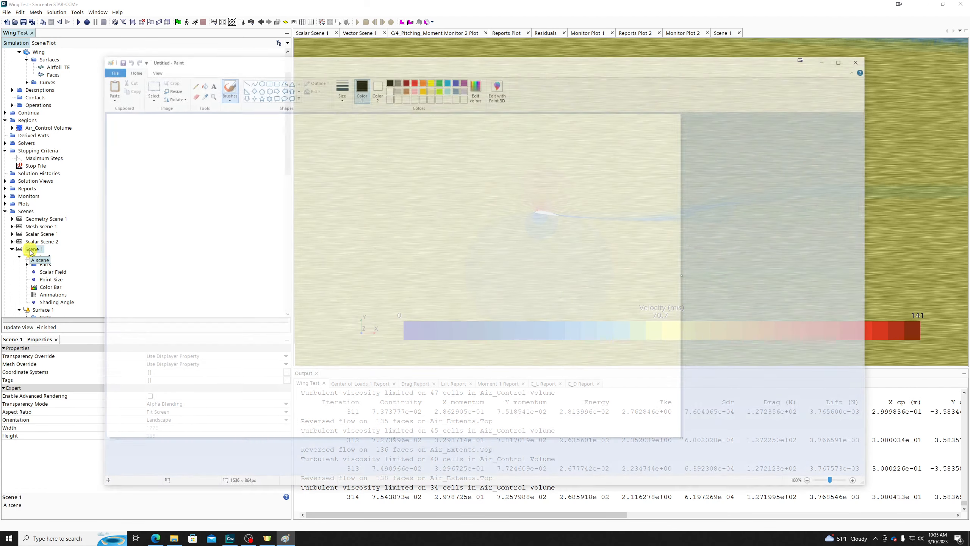
{"action": "key", "text": "ctrl+v"}
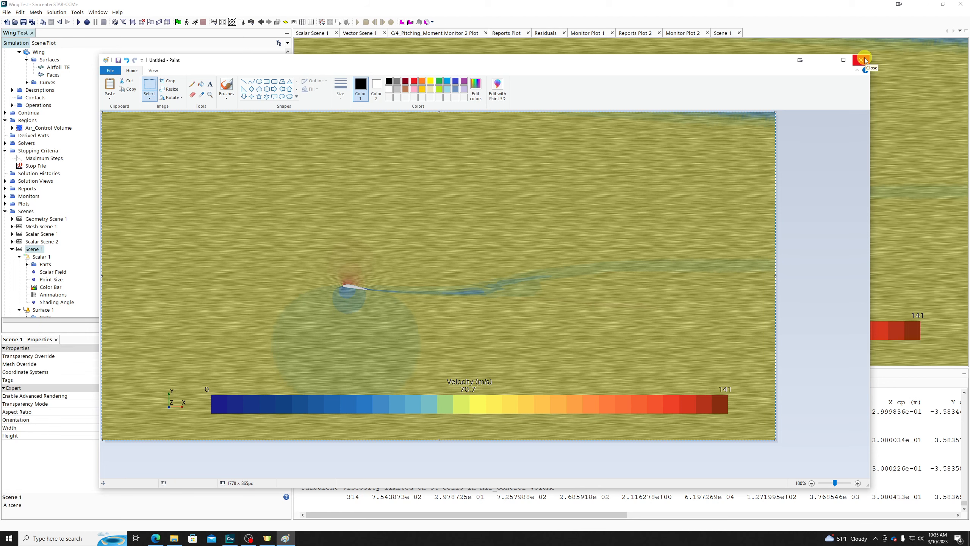
{"action": "left_click", "coordinate": [864, 59]}
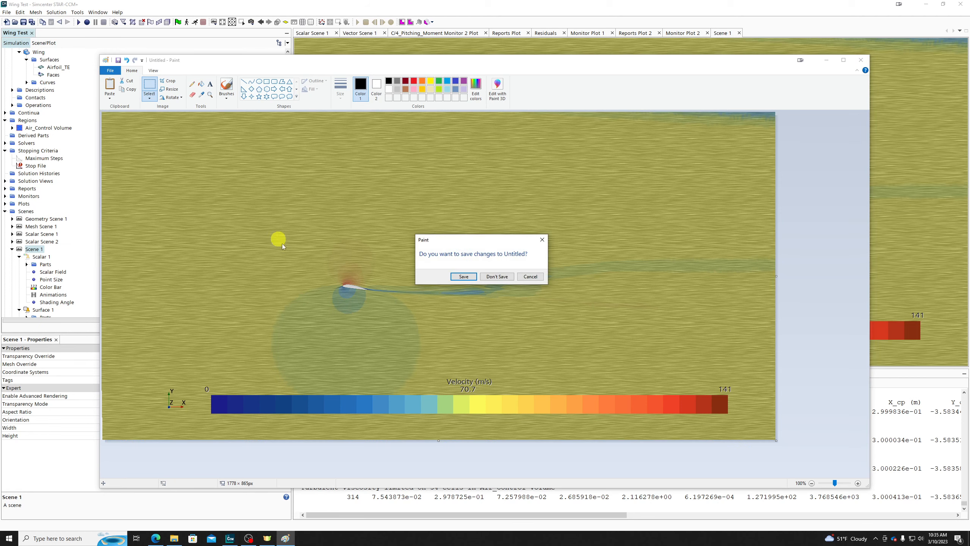
{"action": "left_click", "coordinate": [503, 277]}
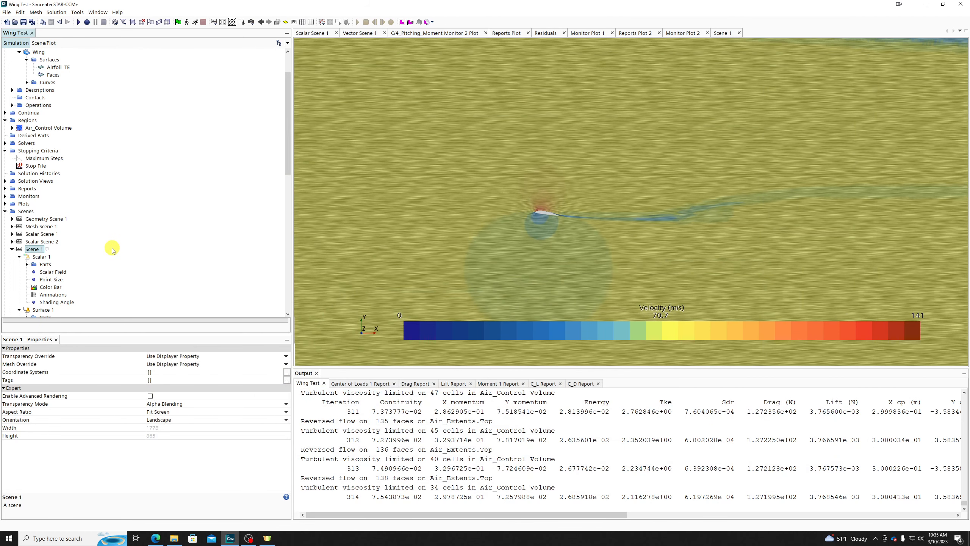
Enlarge the Scene 1 view by narrowing the simulation tree area and shrinking the output area
{"action": "right_click", "coordinate": [37, 249]}
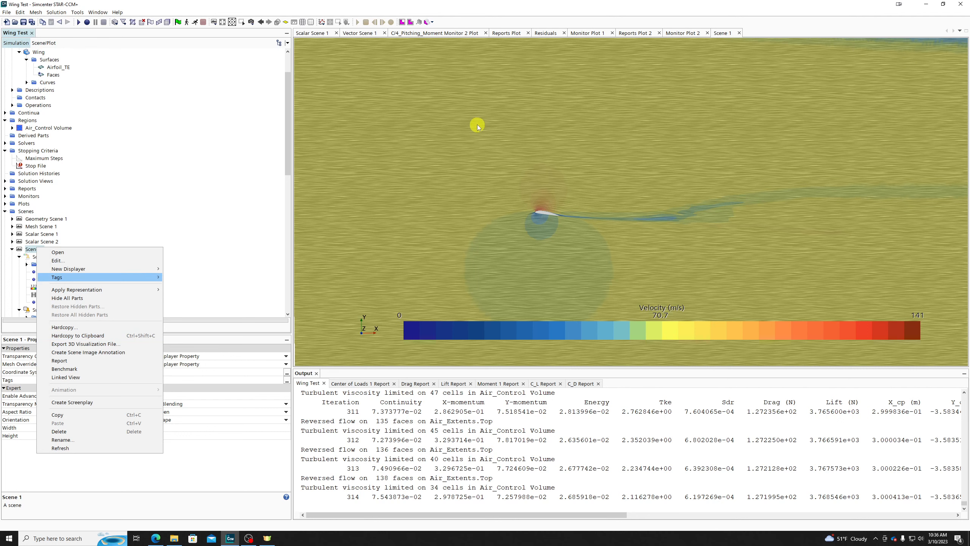
{"action": "left_click", "coordinate": [440, 173]}
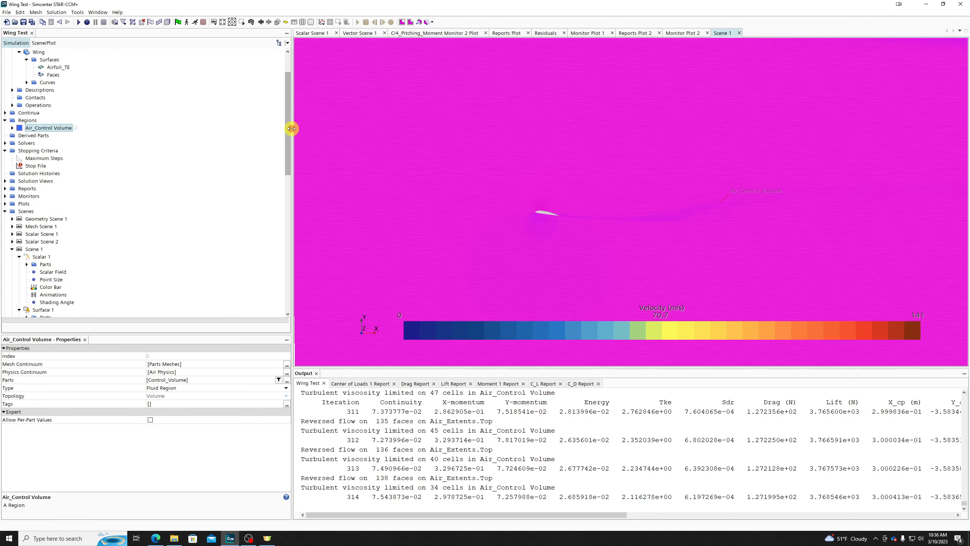
{"action": "left_click_drag", "start_coordinate": [290, 129], "coordinate": [123, 130]}
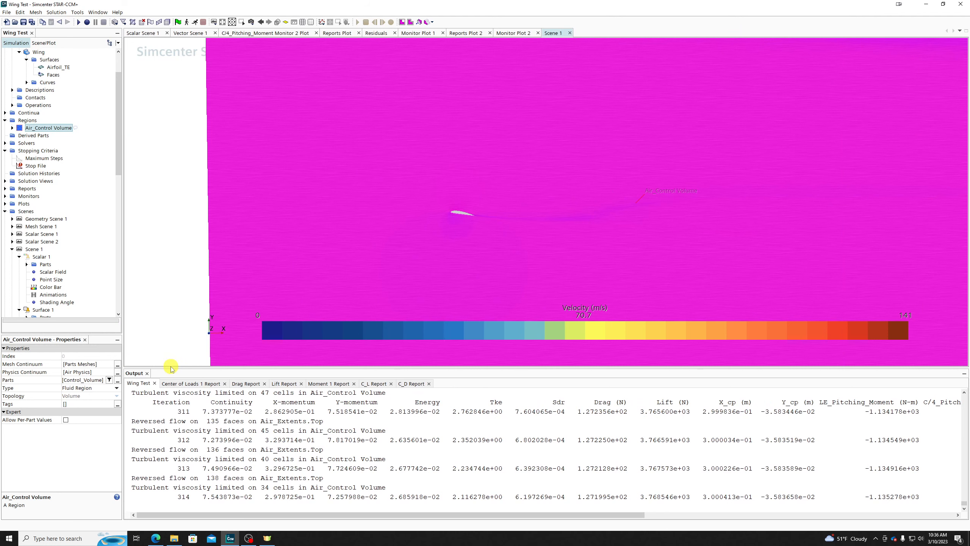
{"action": "left_click_drag", "start_coordinate": [171, 371], "coordinate": [186, 444]}
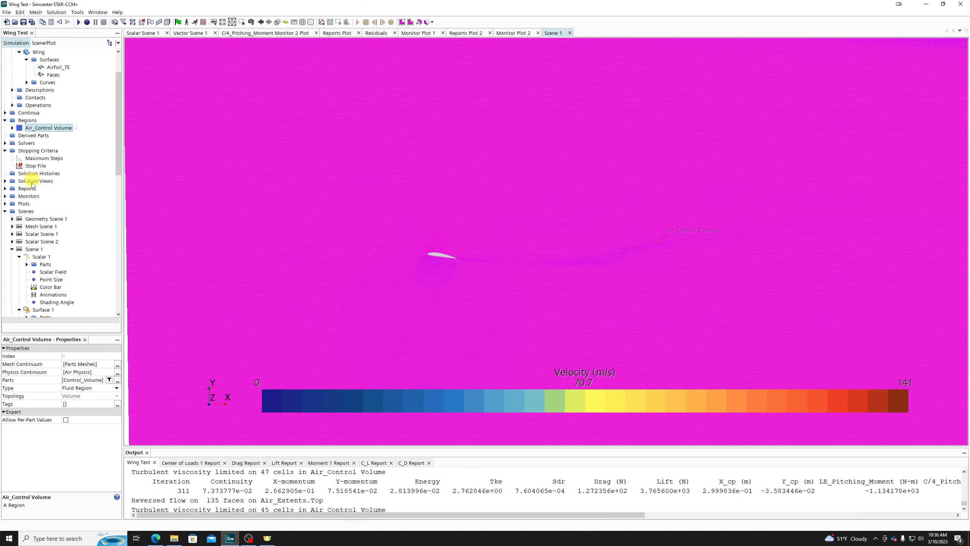
Start a Hardcopy image export of Scene 1 and move the save dialog clear of the wing
{"action": "right_click", "coordinate": [33, 249]}
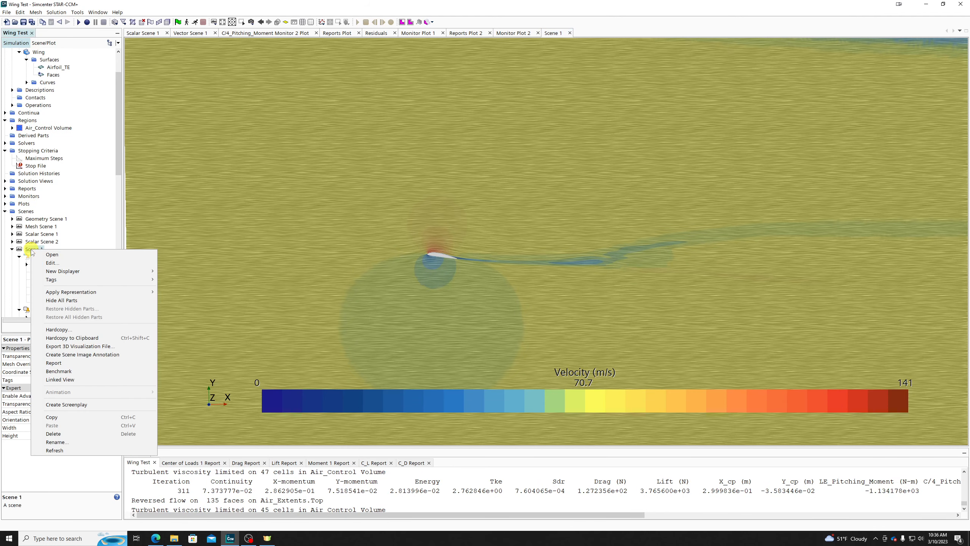
{"action": "left_click", "coordinate": [79, 331]}
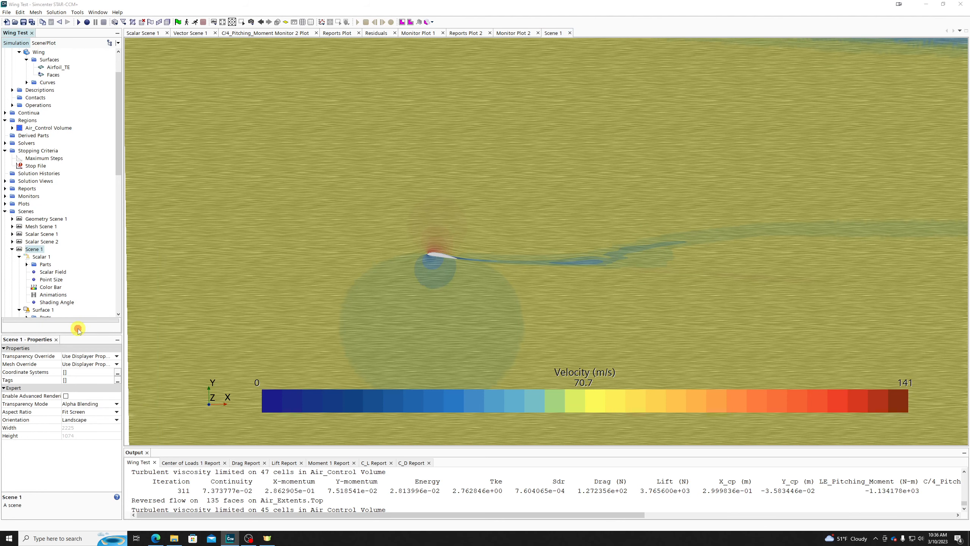
{"action": "left_click_drag", "start_coordinate": [459, 193], "coordinate": [684, 60]}
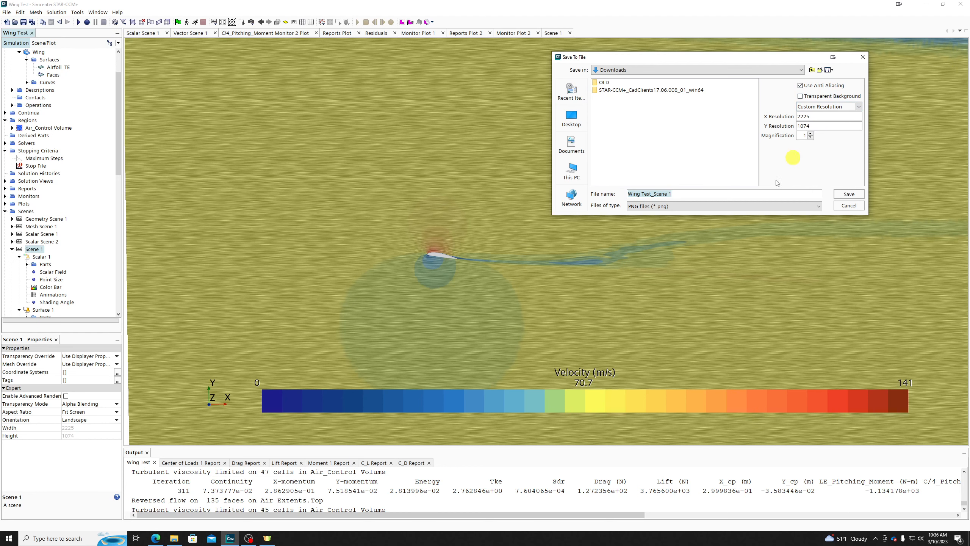
{"action": "double_click", "coordinate": [826, 126]}
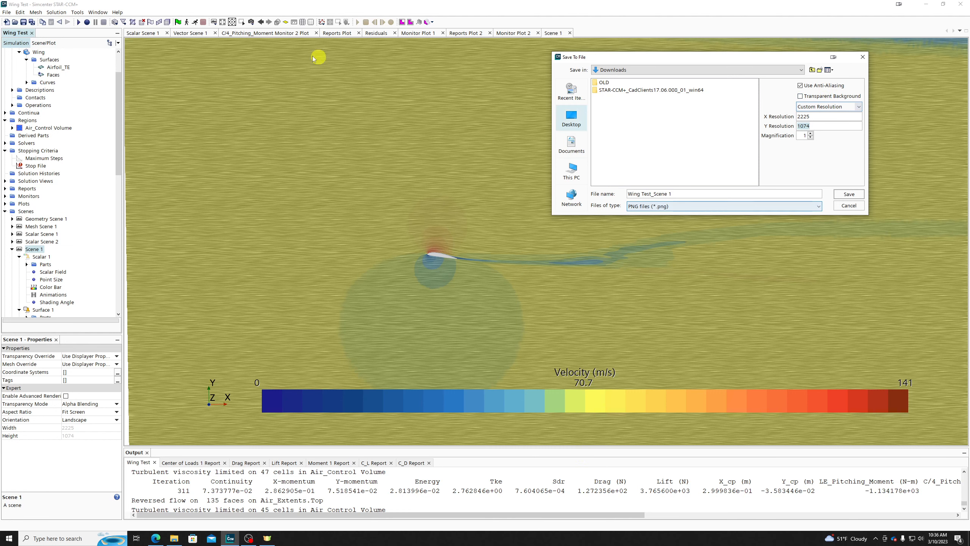
Try the Locked Aspect Ratio option with the image's Y resolution set to 1000
{"action": "left_click", "coordinate": [832, 107]}
{"action": "left_click", "coordinate": [834, 123]}
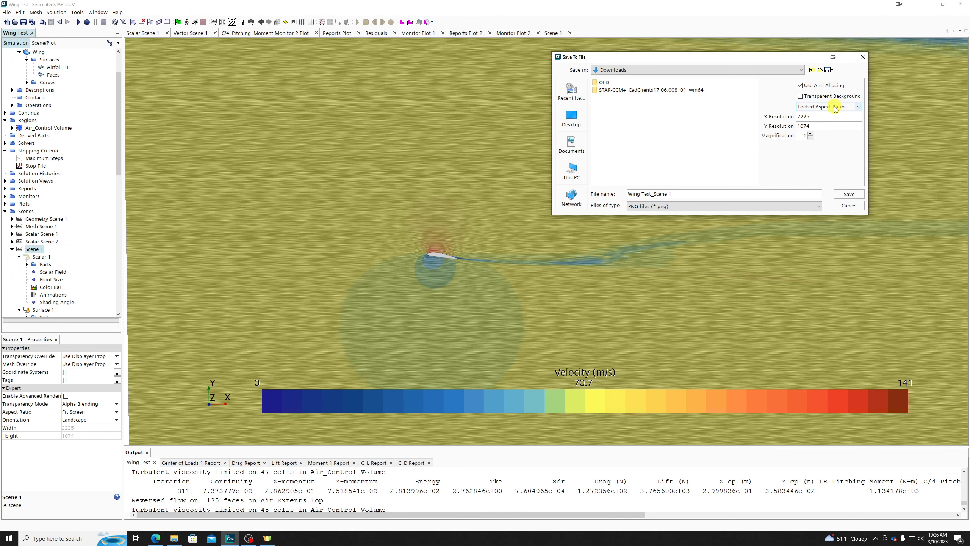
{"action": "double_click", "coordinate": [823, 116]}
{"action": "double_click", "coordinate": [823, 129]}
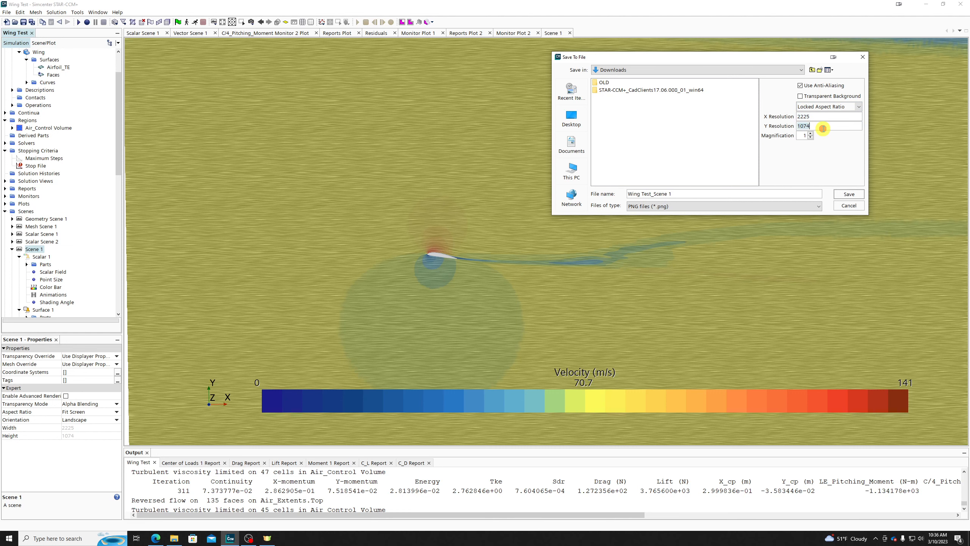
{"action": "type", "text": "1"}
Set a custom resolution of 1920 by 1080 and save the PNG as Wing Test_Scene 1 in Downloads
{"action": "left_click", "coordinate": [829, 107]}
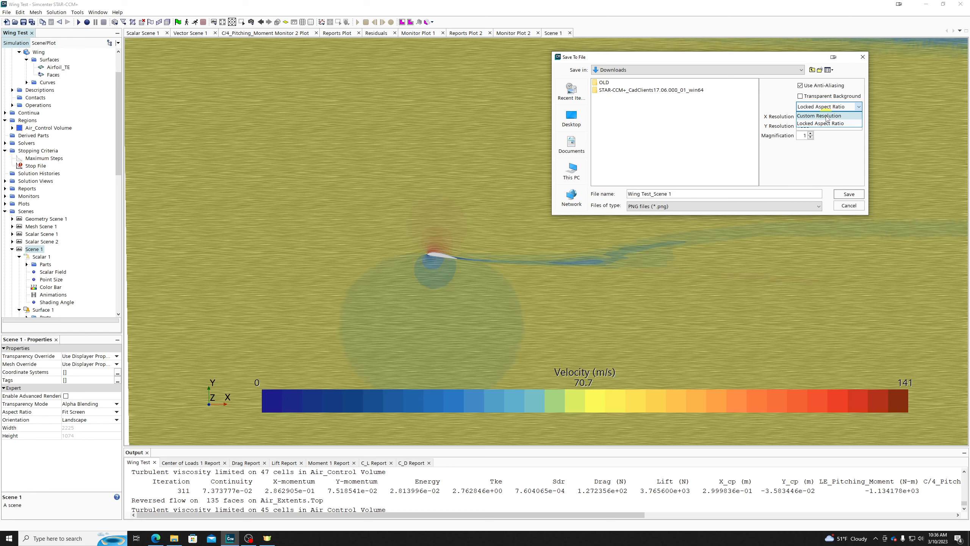
{"action": "left_click", "coordinate": [819, 120]}
{"action": "key", "text": "shift+Right"}
{"action": "key", "text": "shift+Right"}
{"action": "key", "text": "shift+Right"}
{"action": "key", "text": "shift+Right"}
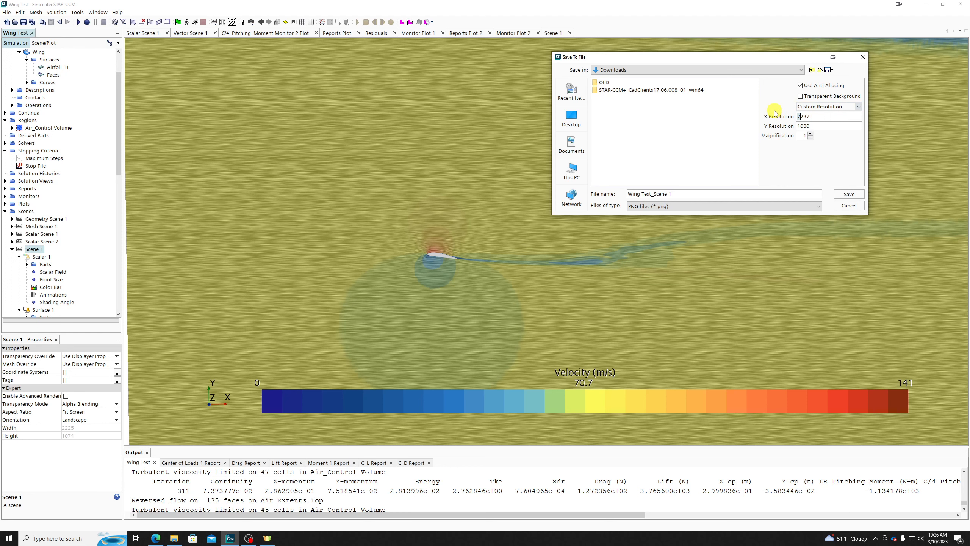
{"action": "type", "text": "1920"}
{"action": "key", "text": "Tab"}
{"action": "type", "text": "18"}
{"action": "key", "text": "BackSpace"}
{"action": "type", "text": "0"}
{"action": "left_click", "coordinate": [849, 194]}
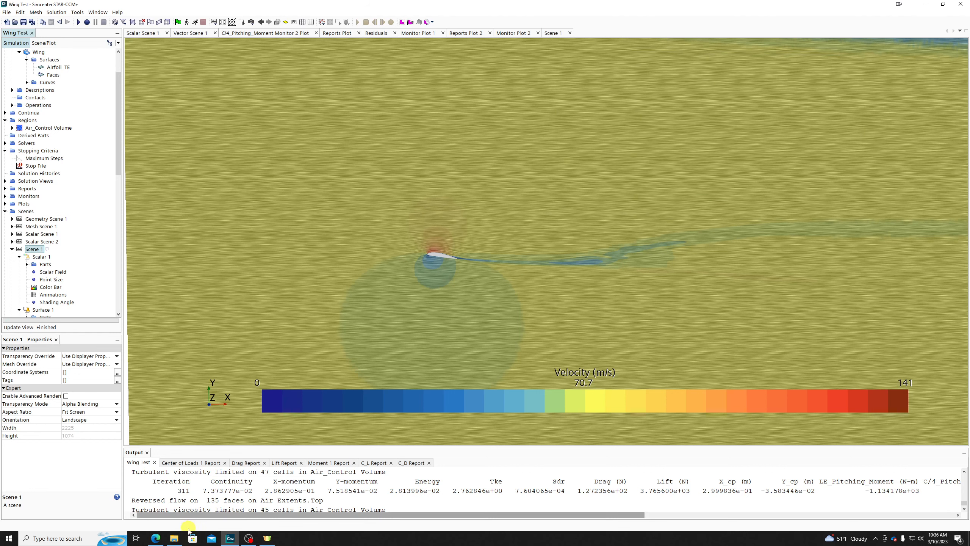
Open the saved Wing Test_Scene 1 image from the Downloads folder, examine it full screen, and return to the STAR-CCM+ scene
{"action": "left_click", "coordinate": [174, 538]}
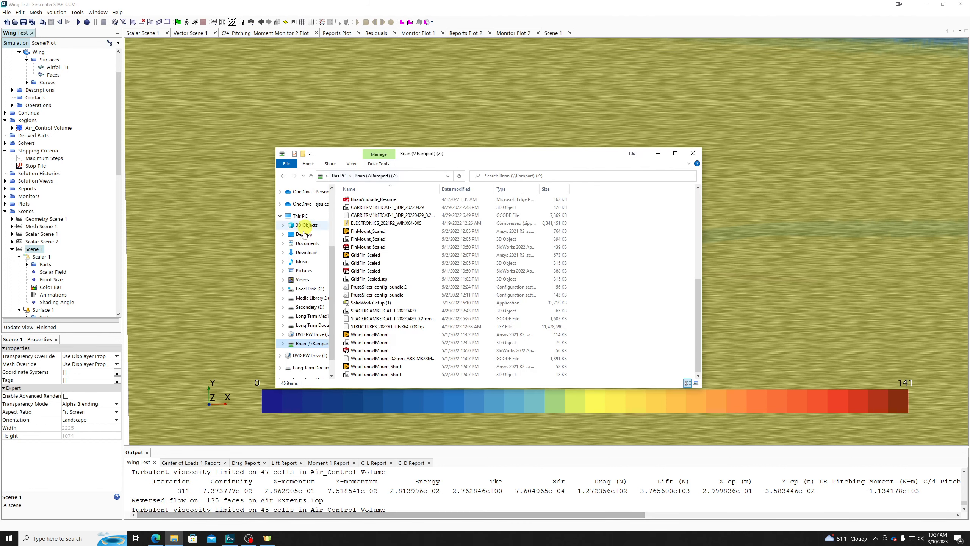
{"action": "scroll", "coordinate": [303, 220], "scroll_direction": "up", "scroll_amount": 5}
{"action": "left_click", "coordinate": [304, 213]}
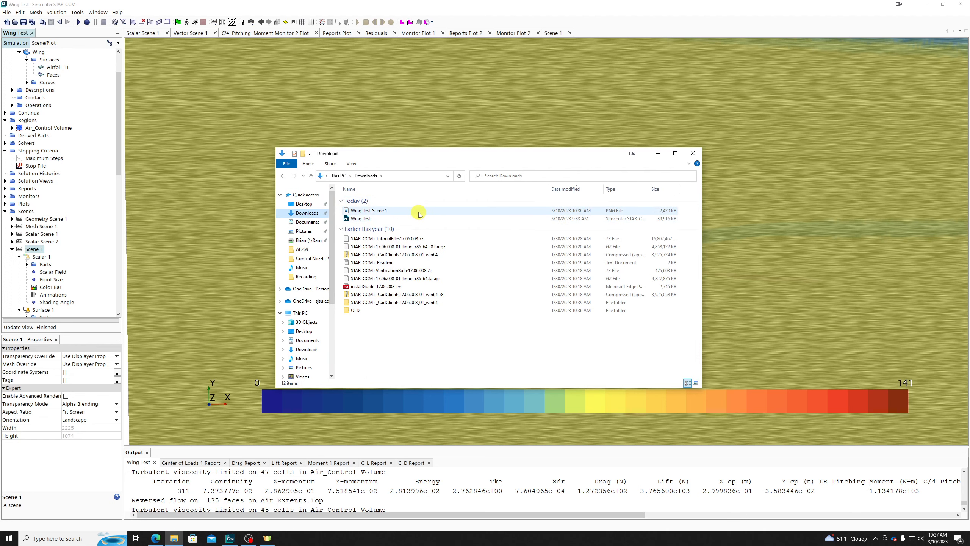
{"action": "double_click", "coordinate": [419, 213]}
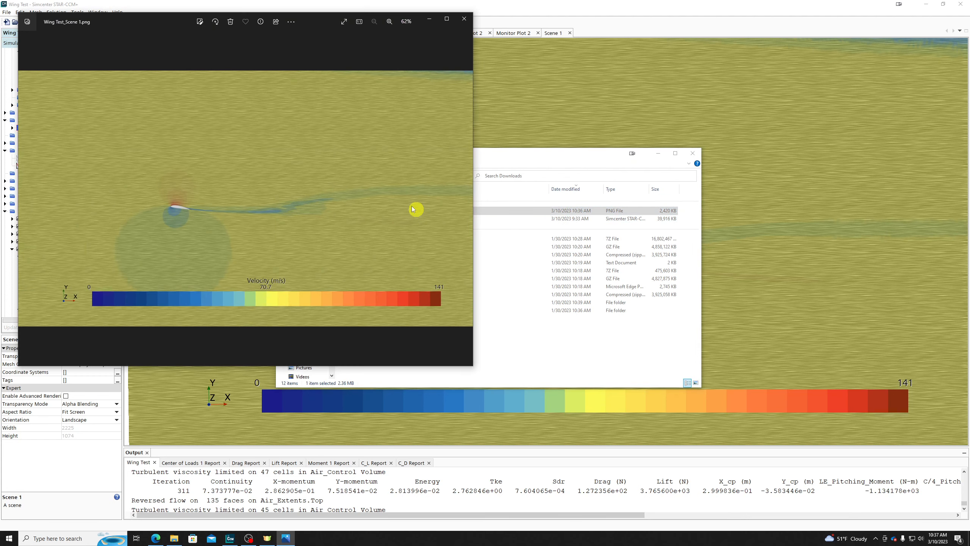
{"action": "left_click_drag", "start_coordinate": [256, 25], "coordinate": [495, 83]}
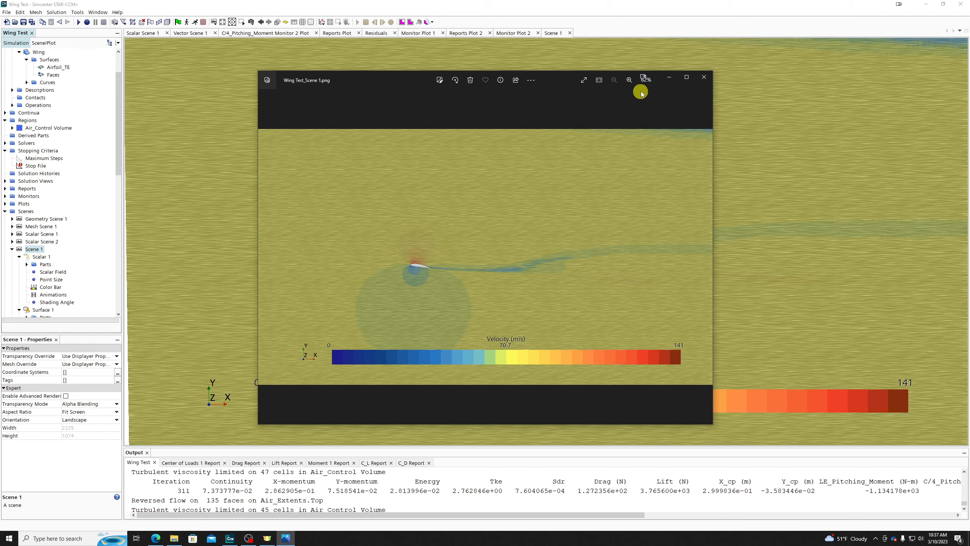
{"action": "left_click", "coordinate": [584, 81]}
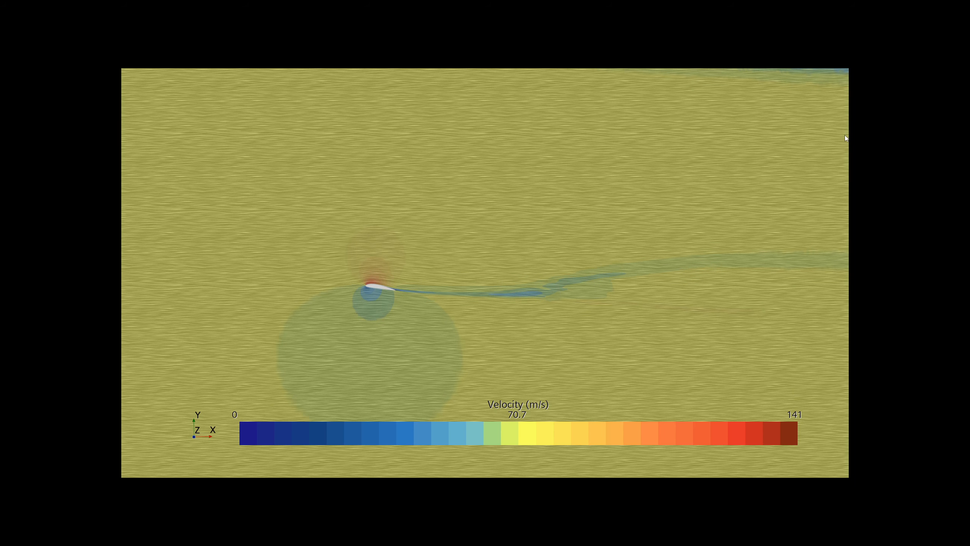
{"action": "key", "text": "Escape"}
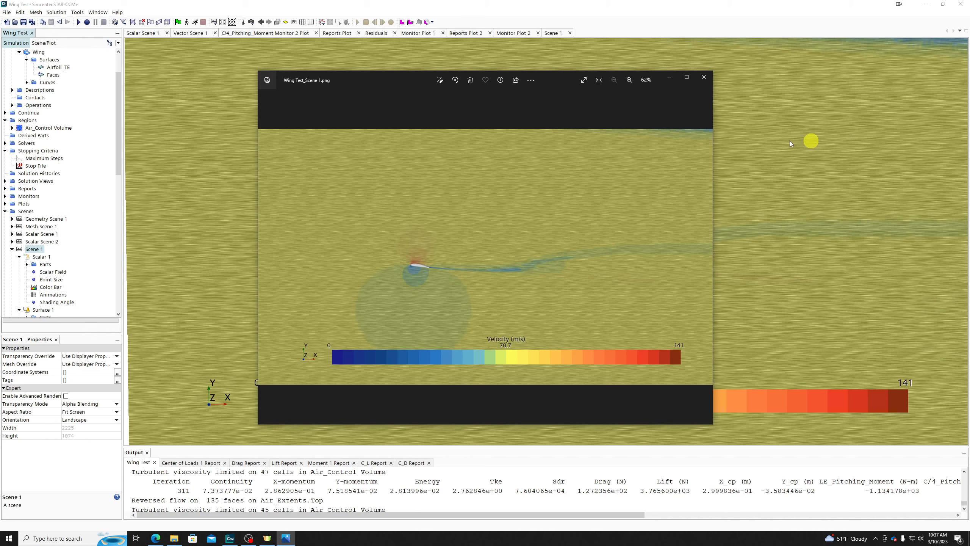
{"action": "left_click", "coordinate": [669, 81]}
{"action": "left_click", "coordinate": [784, 165]}
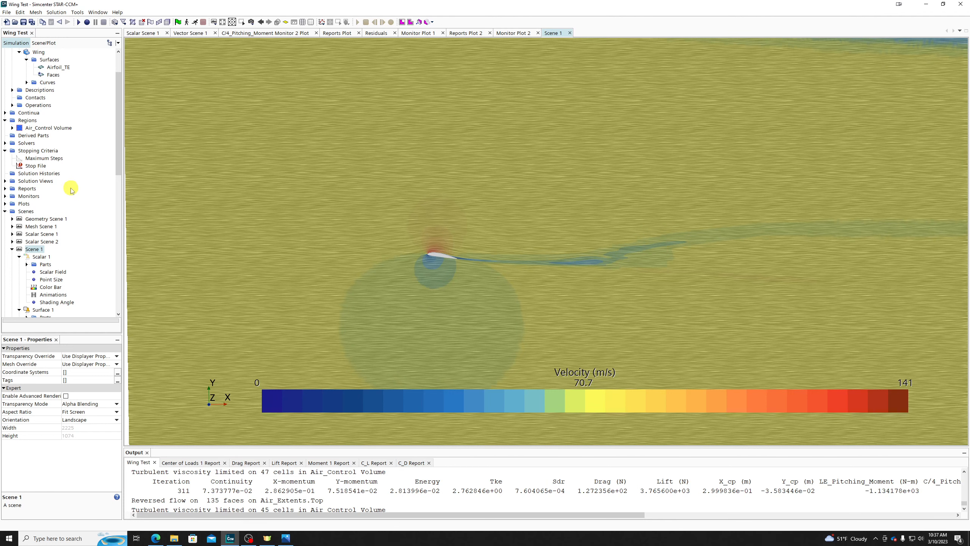
Look through the Tools entries at the end of the simulation tree
{"action": "scroll", "coordinate": [72, 128], "scroll_direction": "down", "scroll_amount": 8}
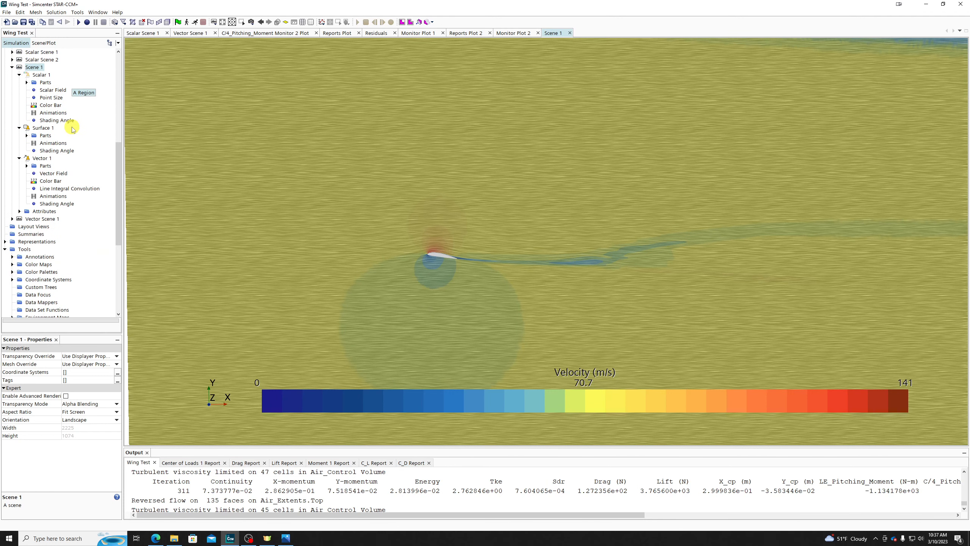
{"action": "scroll", "coordinate": [72, 128], "scroll_direction": "down", "scroll_amount": 7}
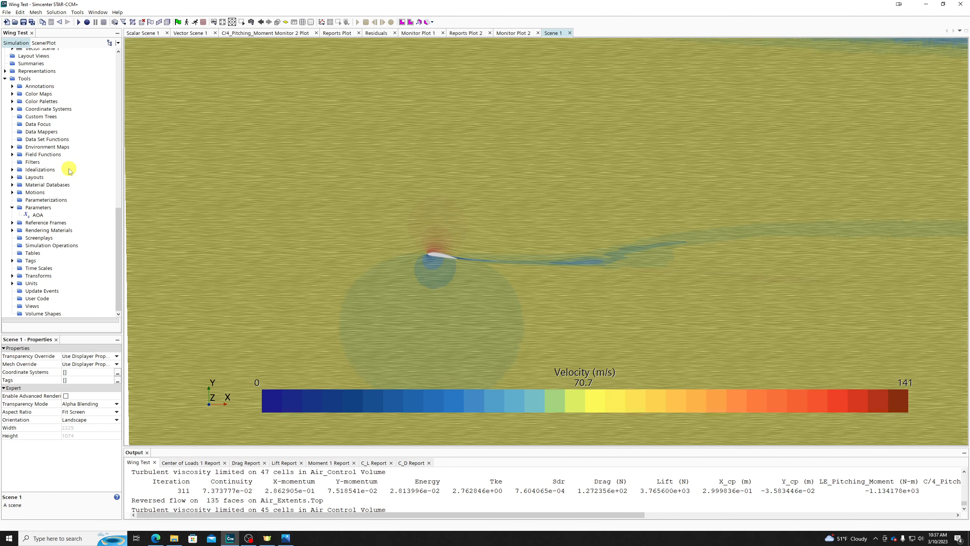